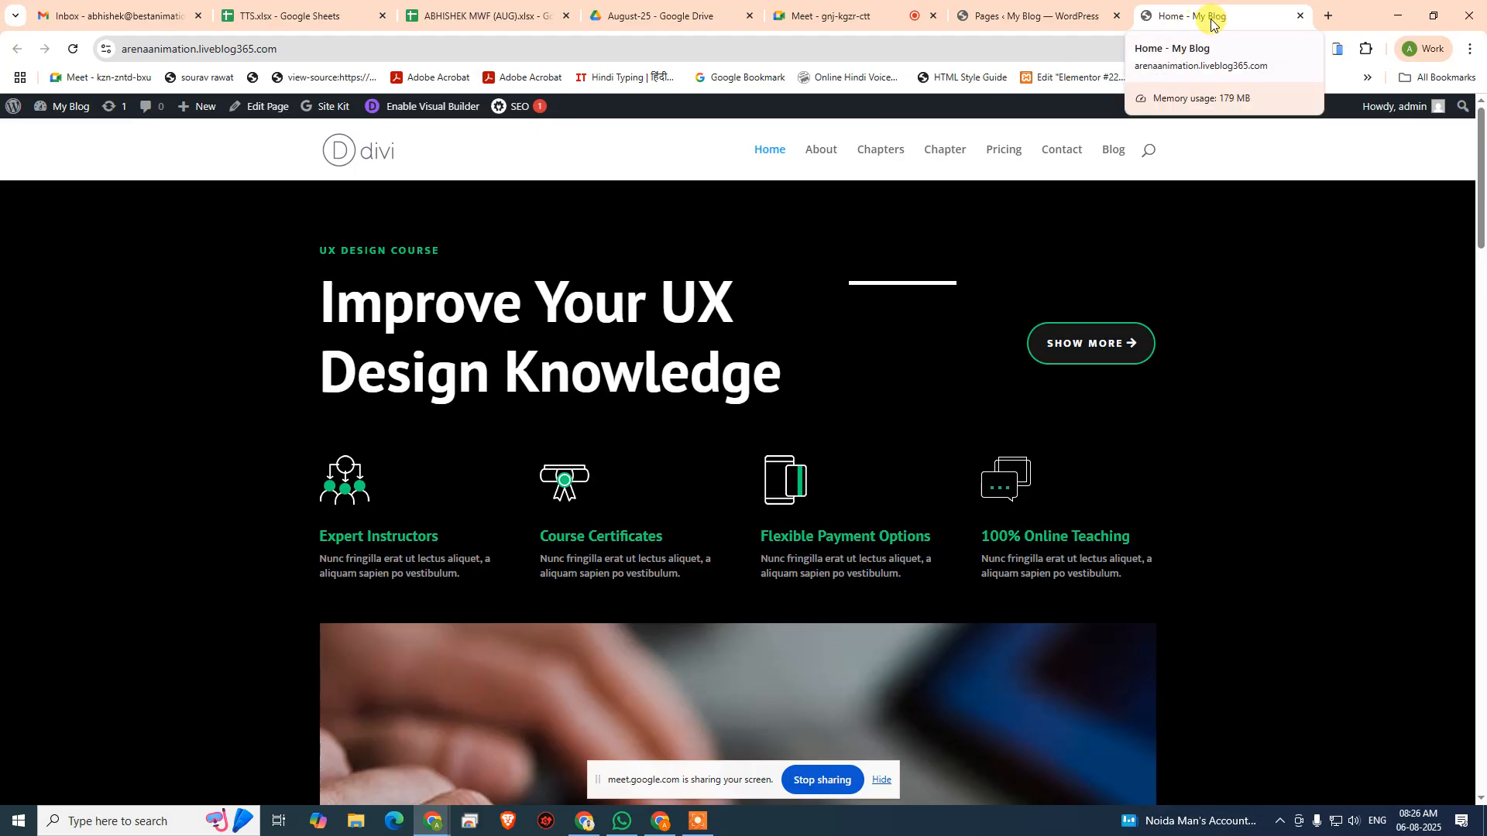
# - Search Google for "google search console" in a new browser tab and open Google Search Console
pyautogui.click(778, 158)
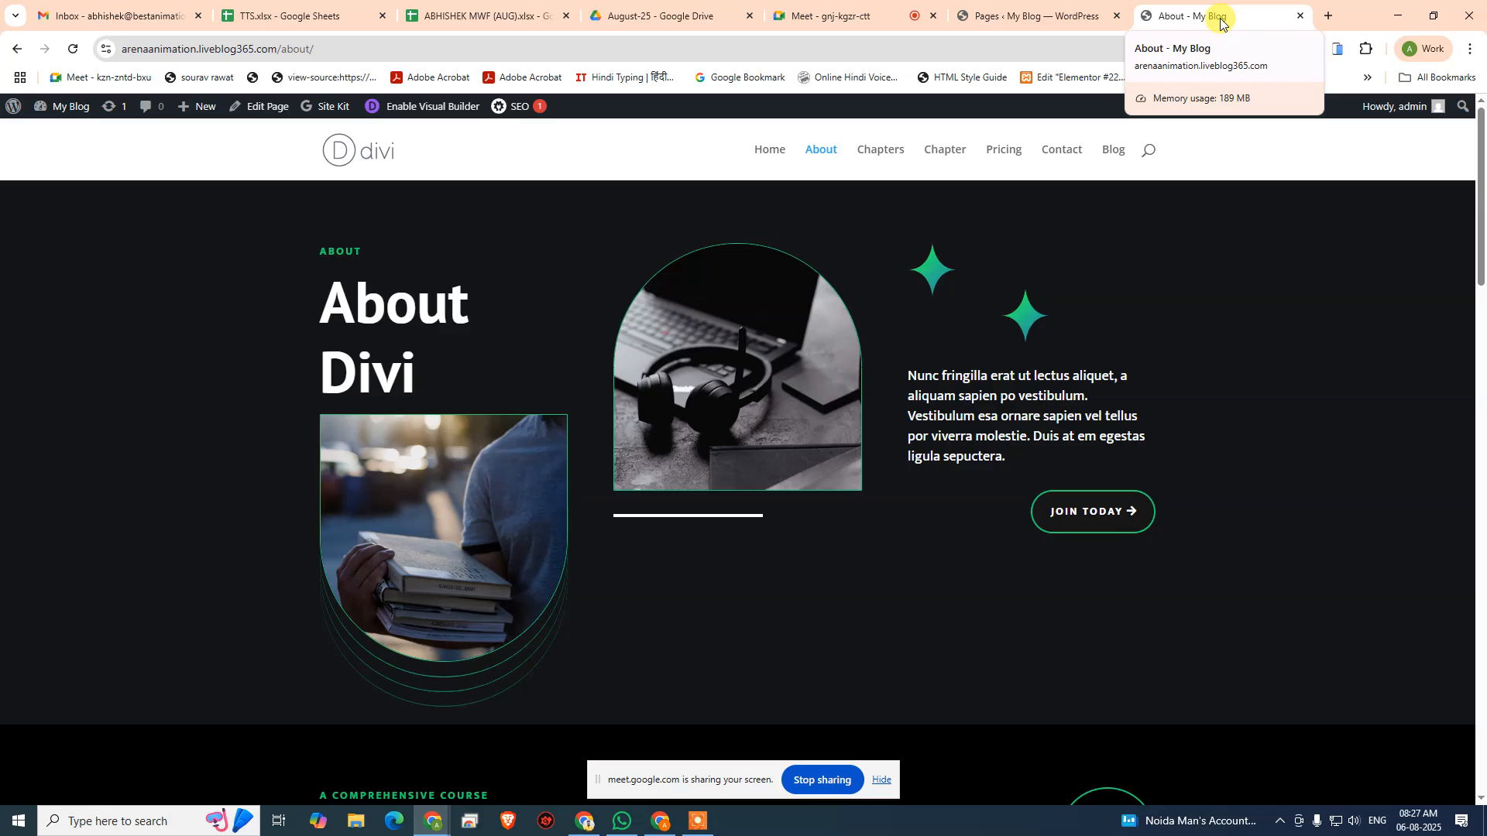
pyautogui.click(774, 149)
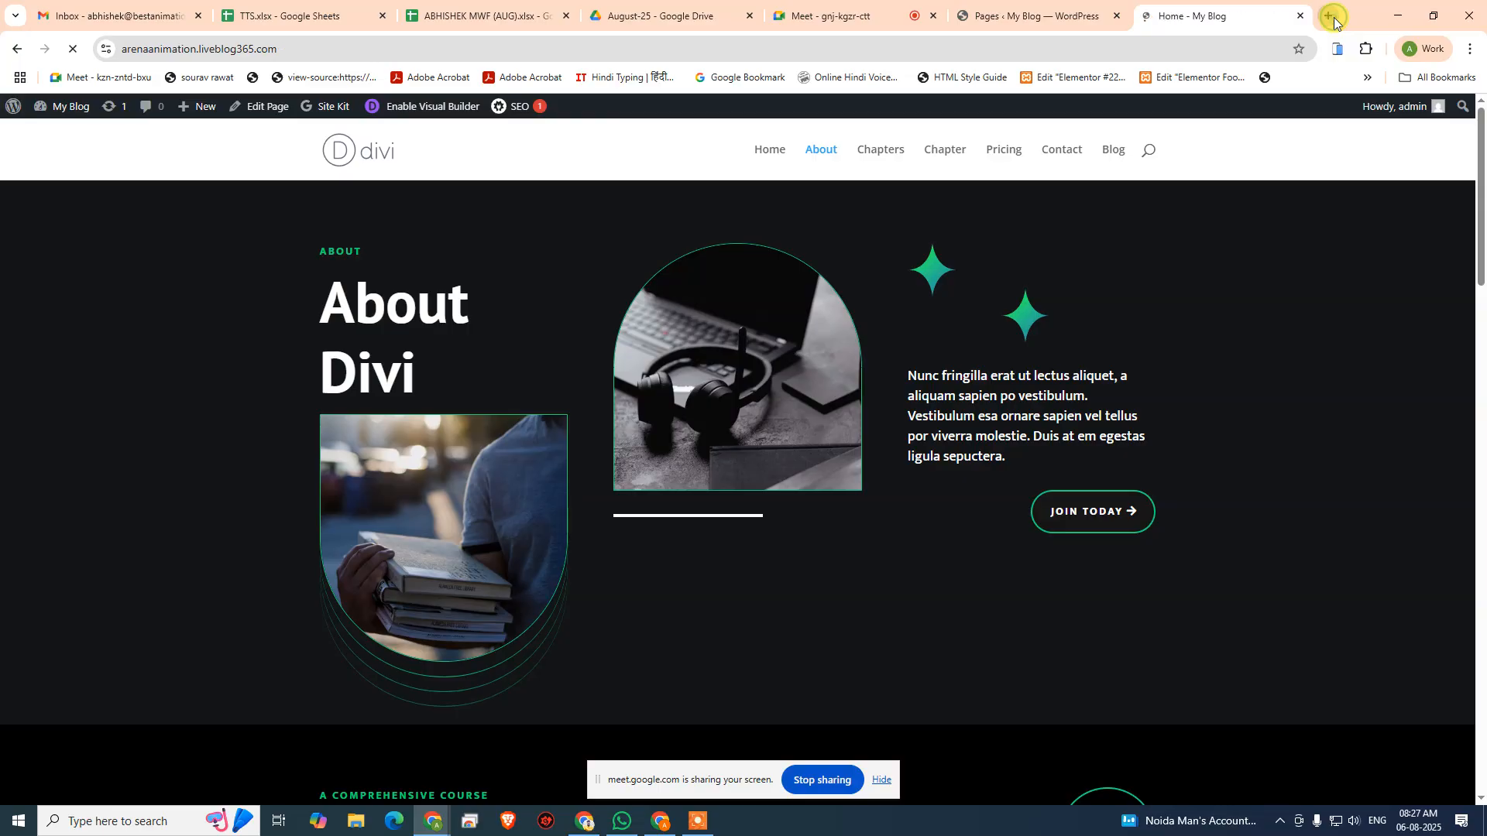
pyautogui.click(1329, 15)
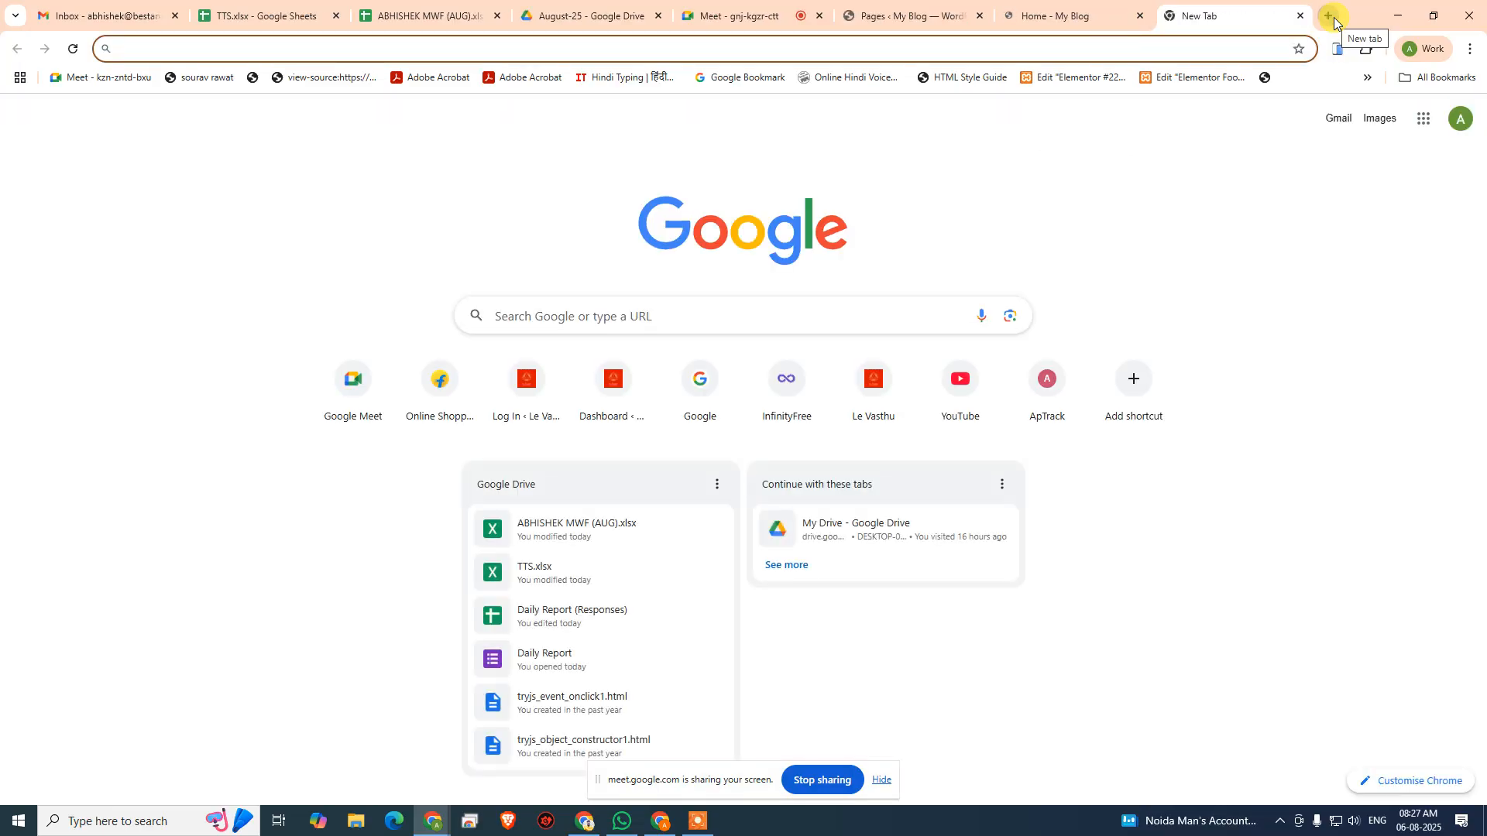
pyautogui.write('GOOGLE')
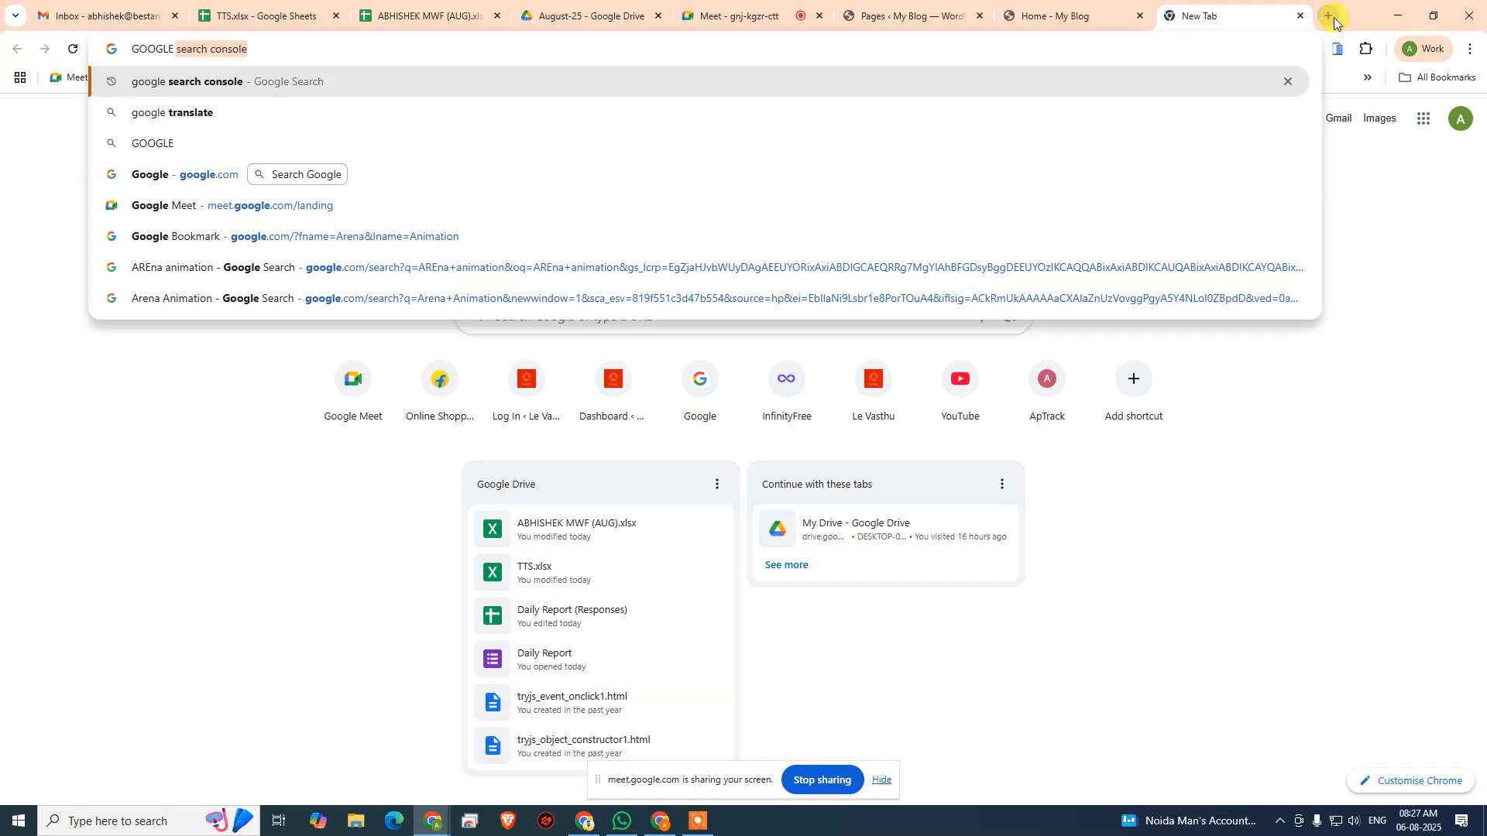
pyautogui.press('Return')
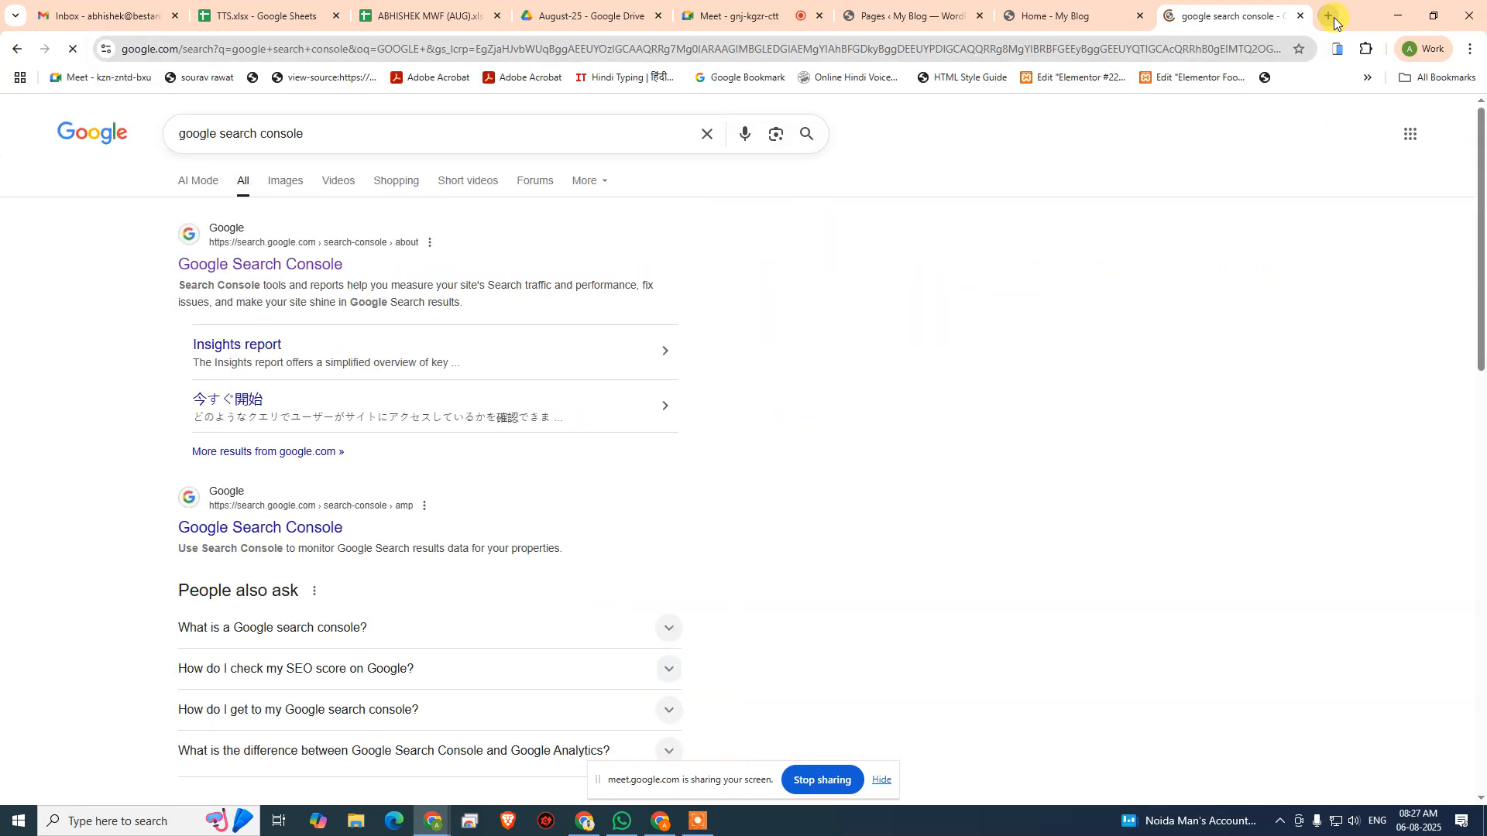
pyautogui.click(322, 263)
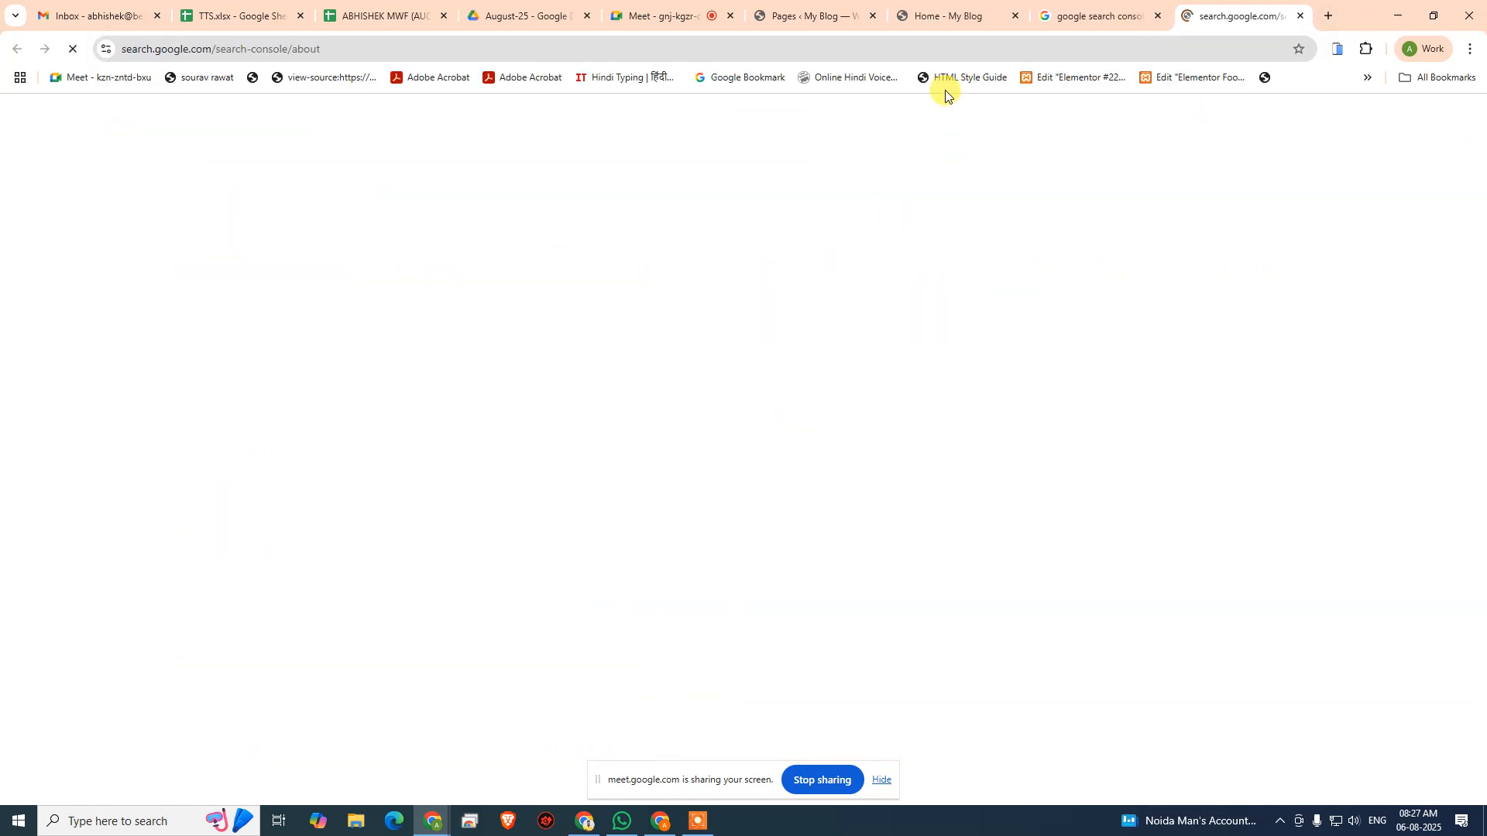
pyautogui.click(912, 21)
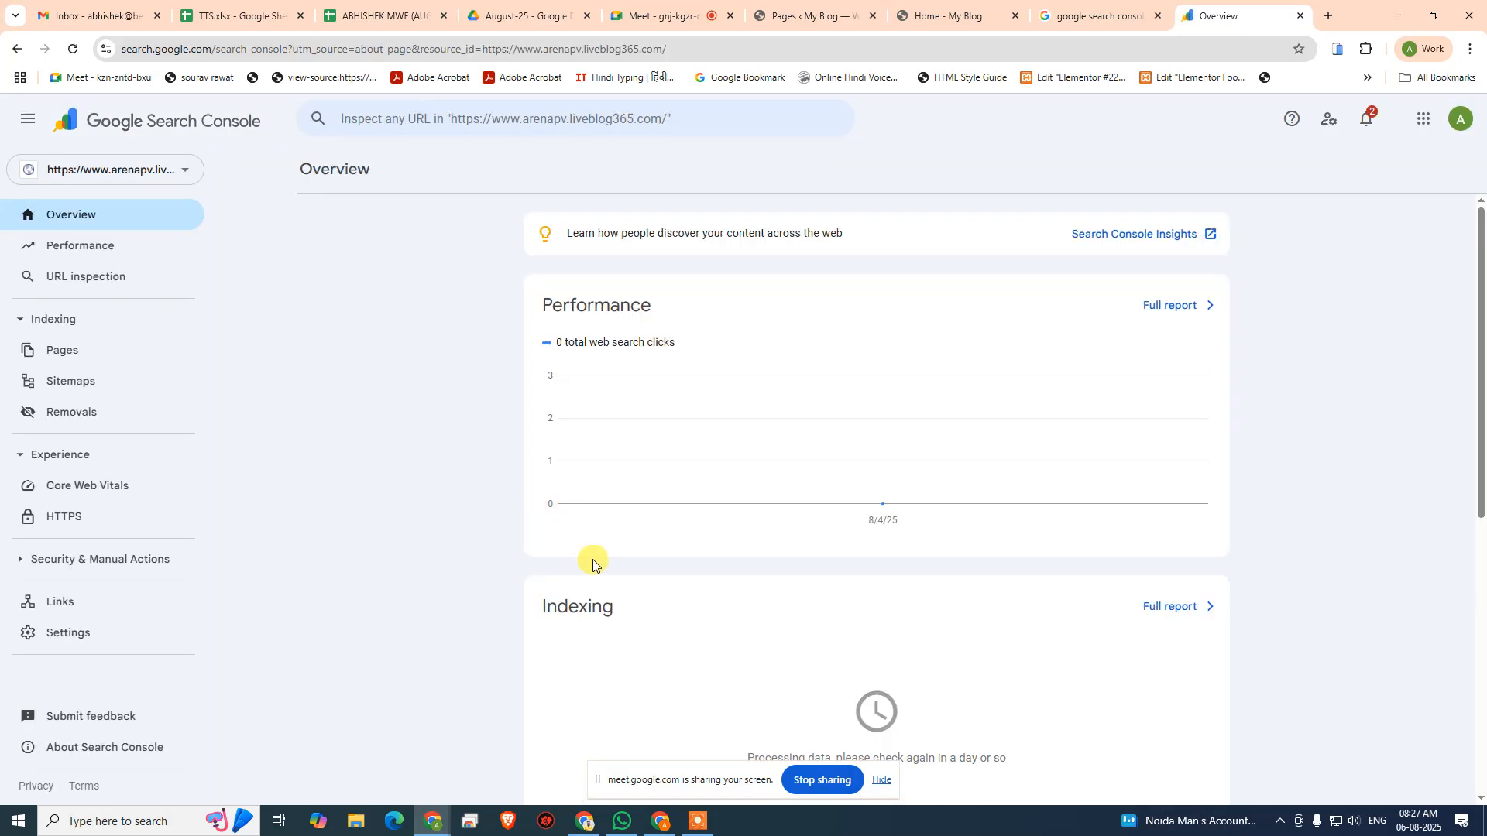
pyautogui.click(137, 178)
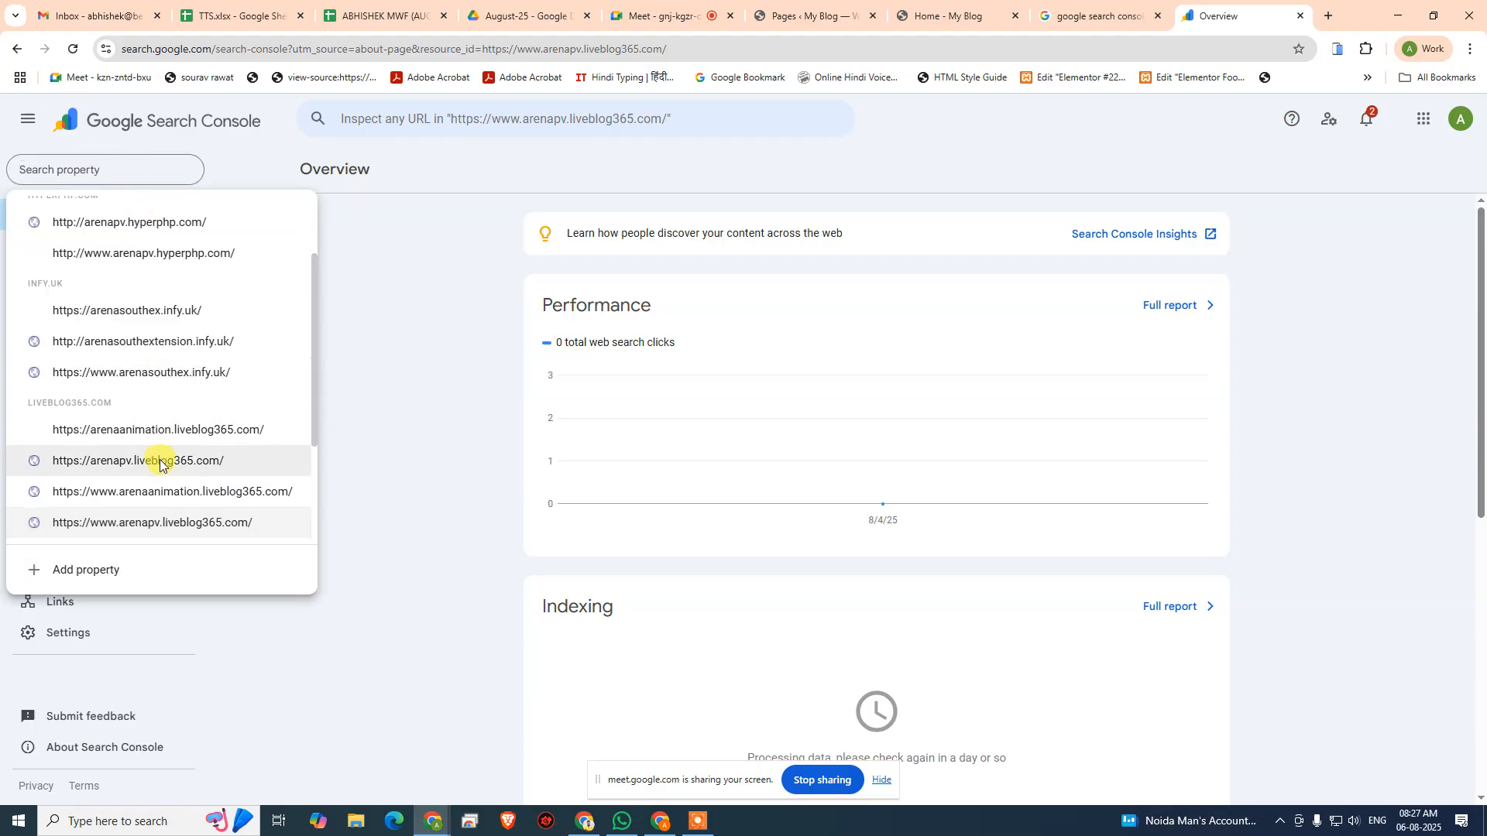
pyautogui.click(211, 436)
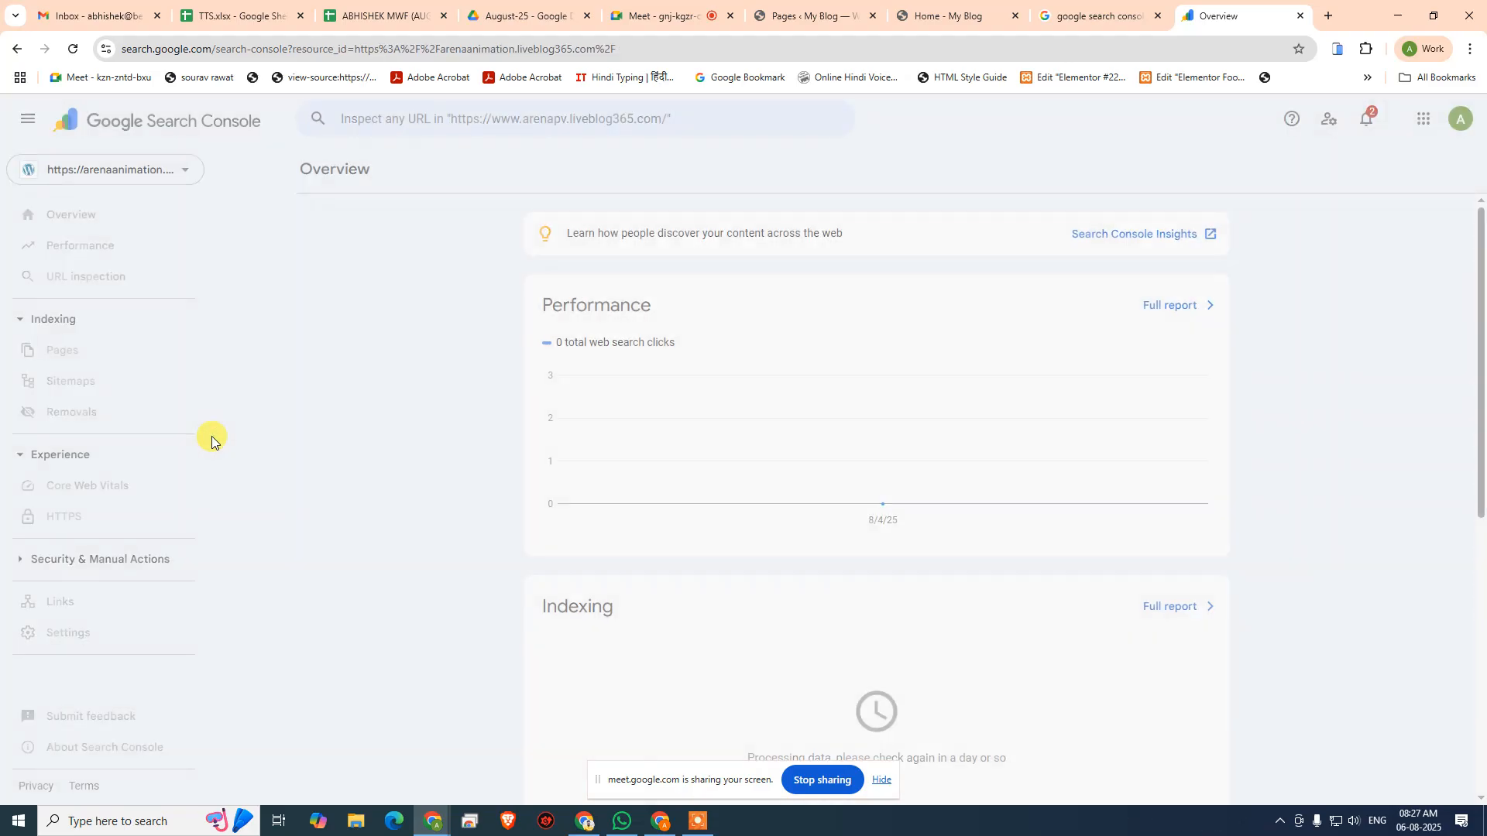
pyautogui.click(61, 381)
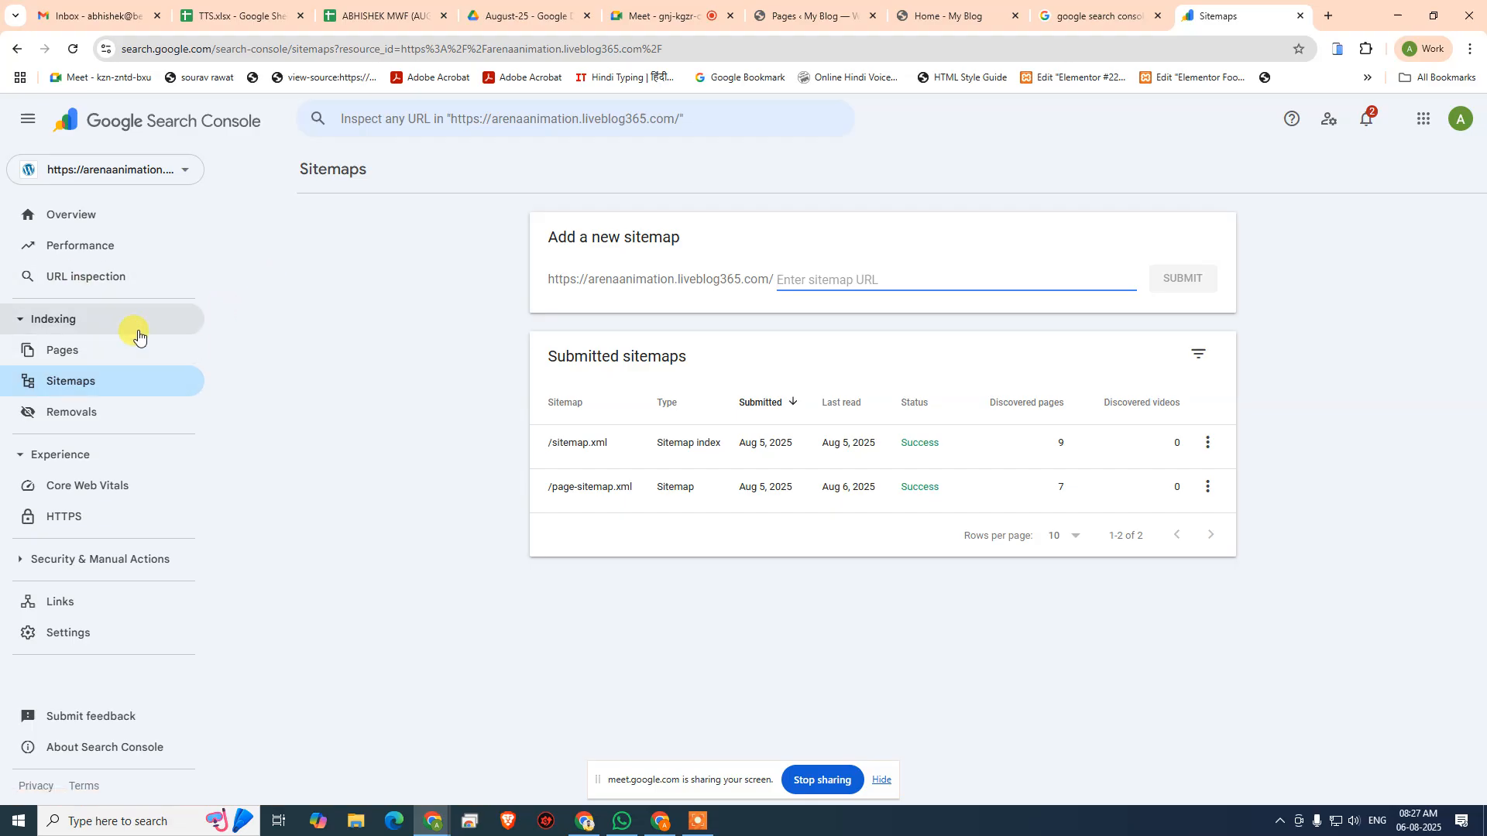
pyautogui.click(96, 177)
pyautogui.scroll(-5, 206, 449)
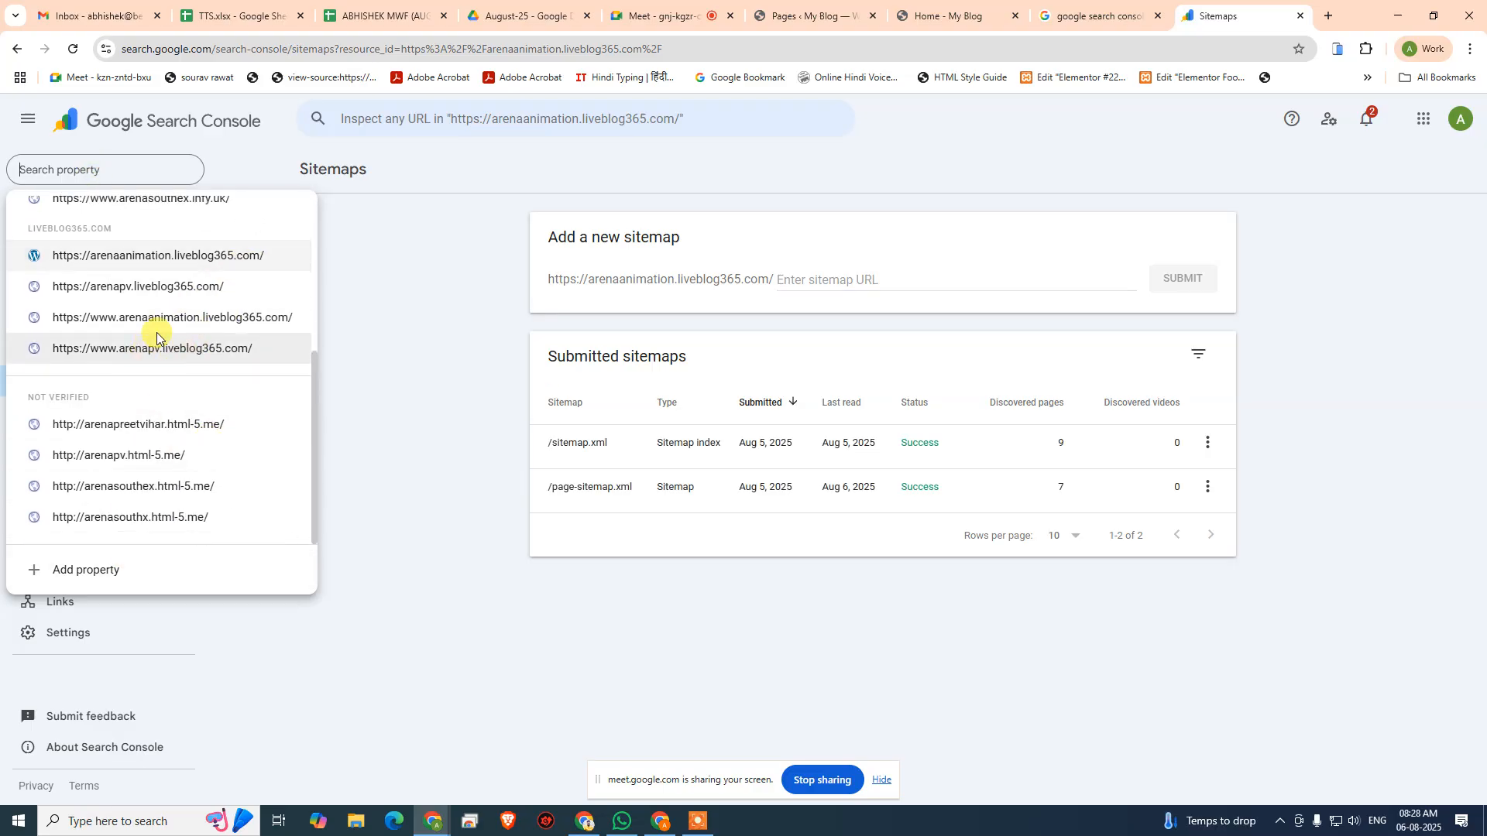
pyautogui.click(220, 323)
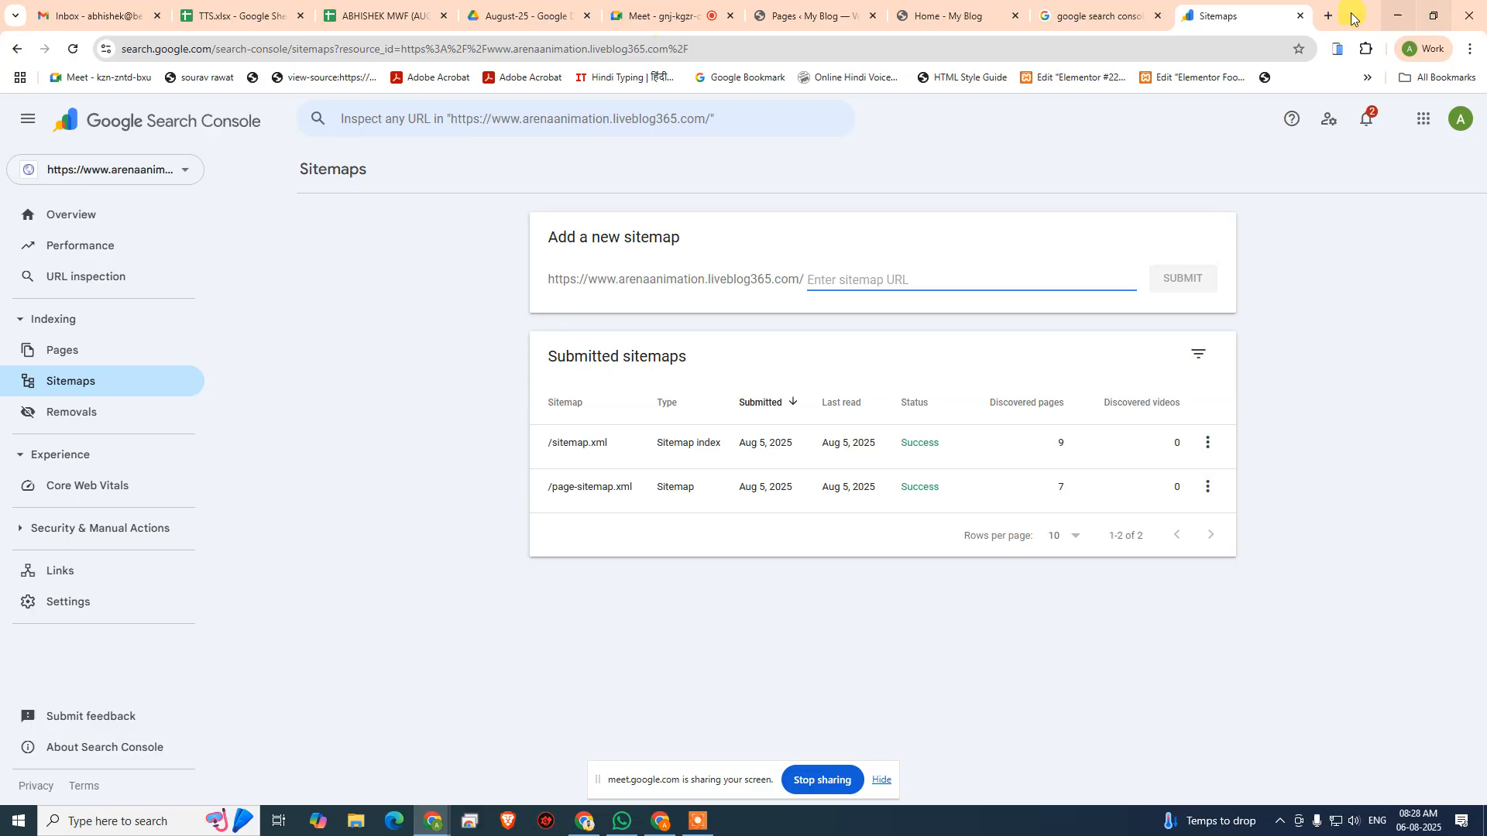
pyautogui.click(85, 172)
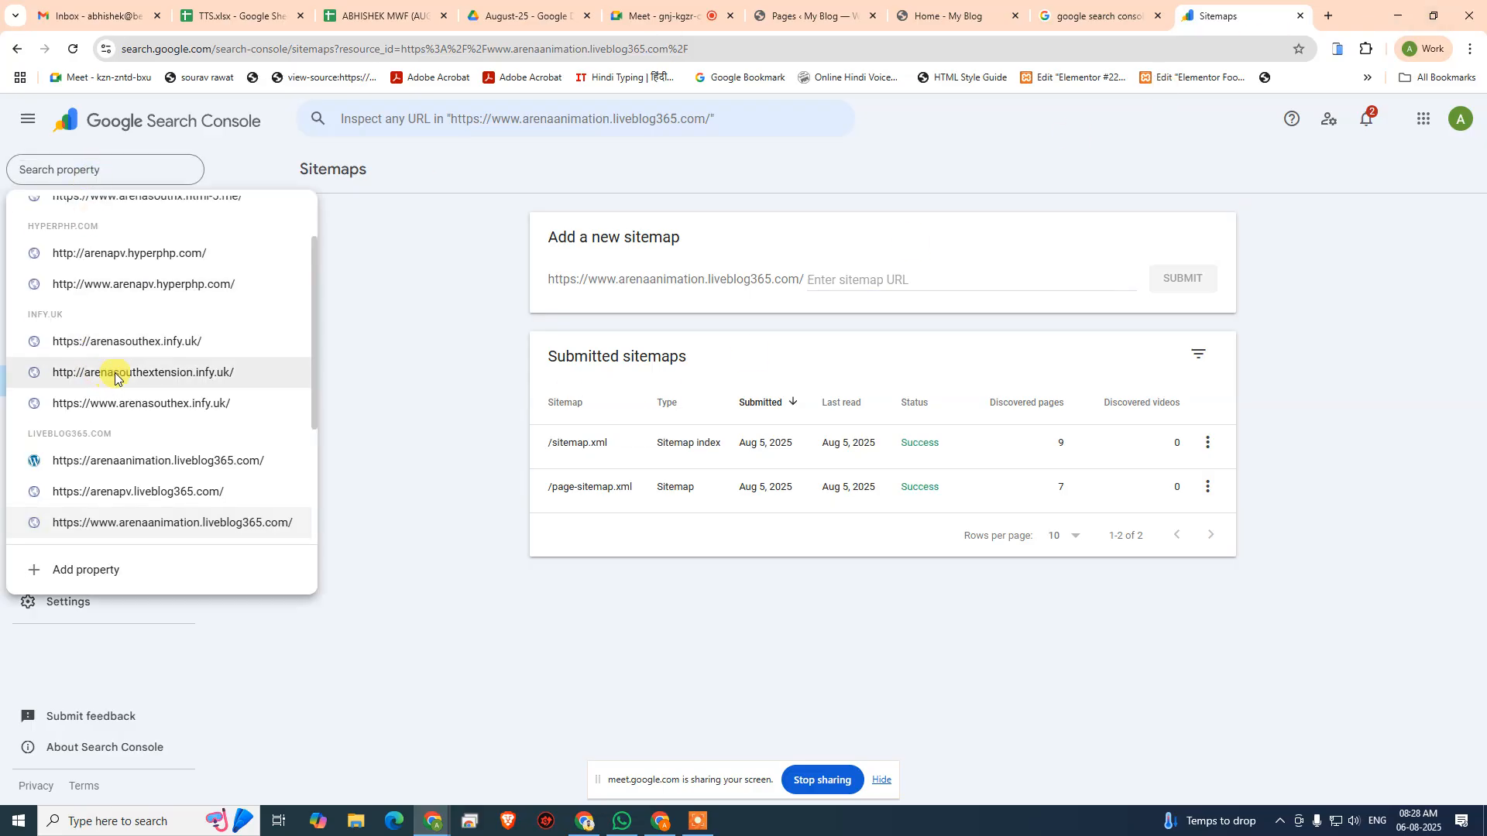
pyautogui.click(199, 463)
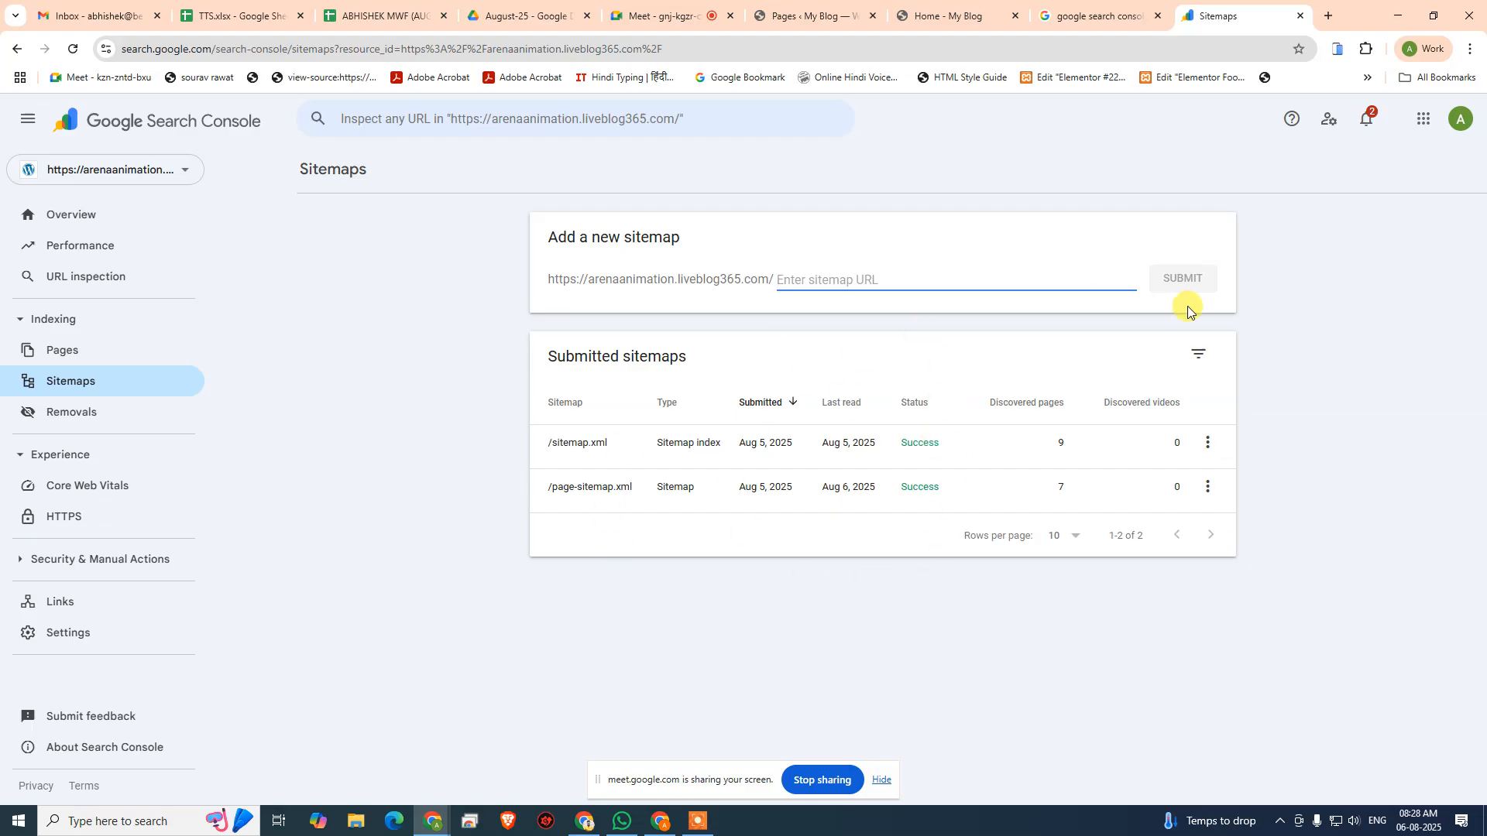
# - Switch to the WordPress admin, look through the AIOSEO details in the pages list, and open the site's General Settings
pyautogui.click(863, 21)
pyautogui.scroll(-5, 294, 480)
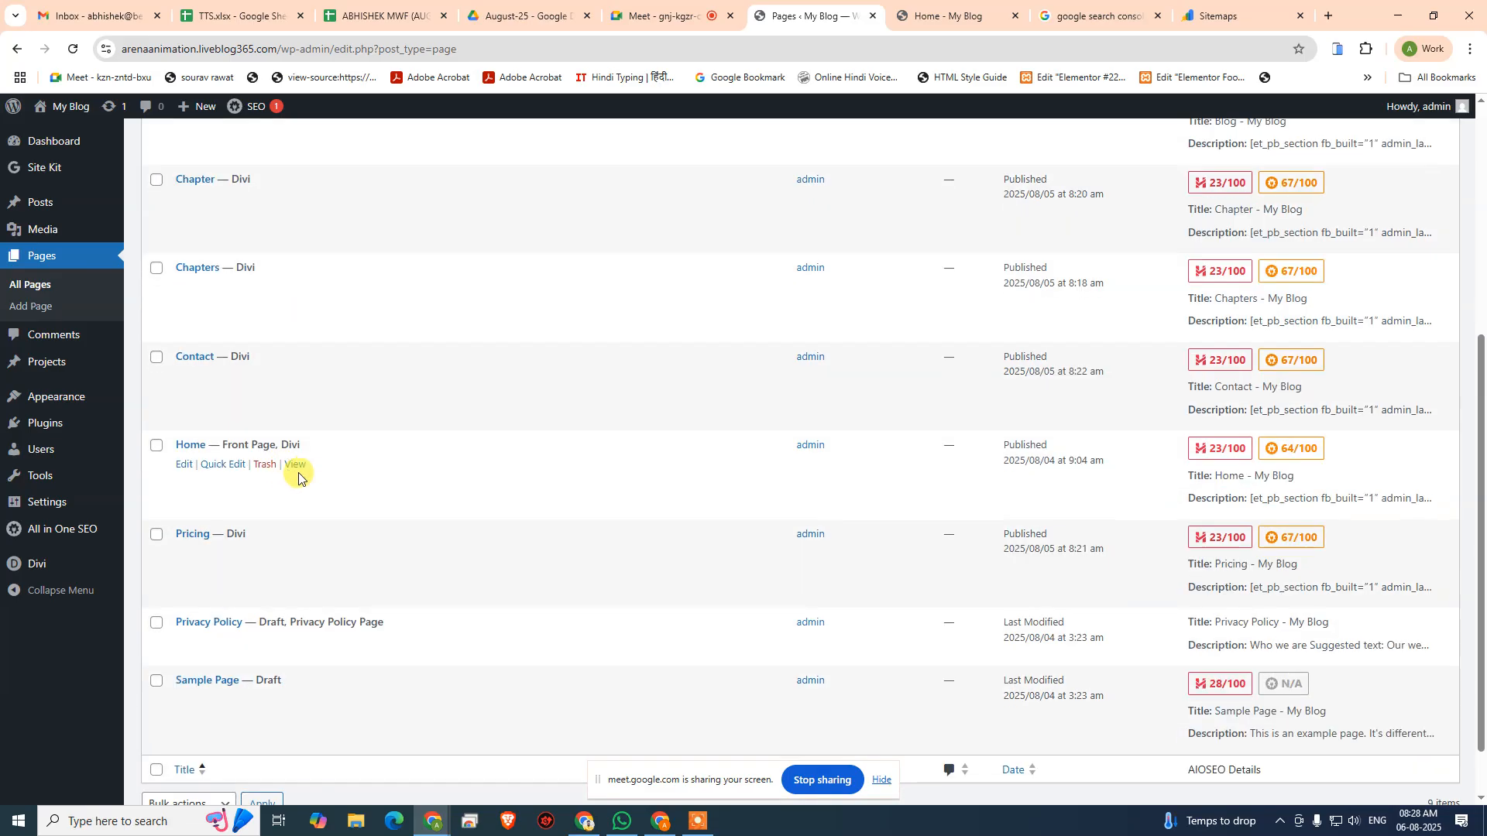
pyautogui.scroll(-1, 298, 474)
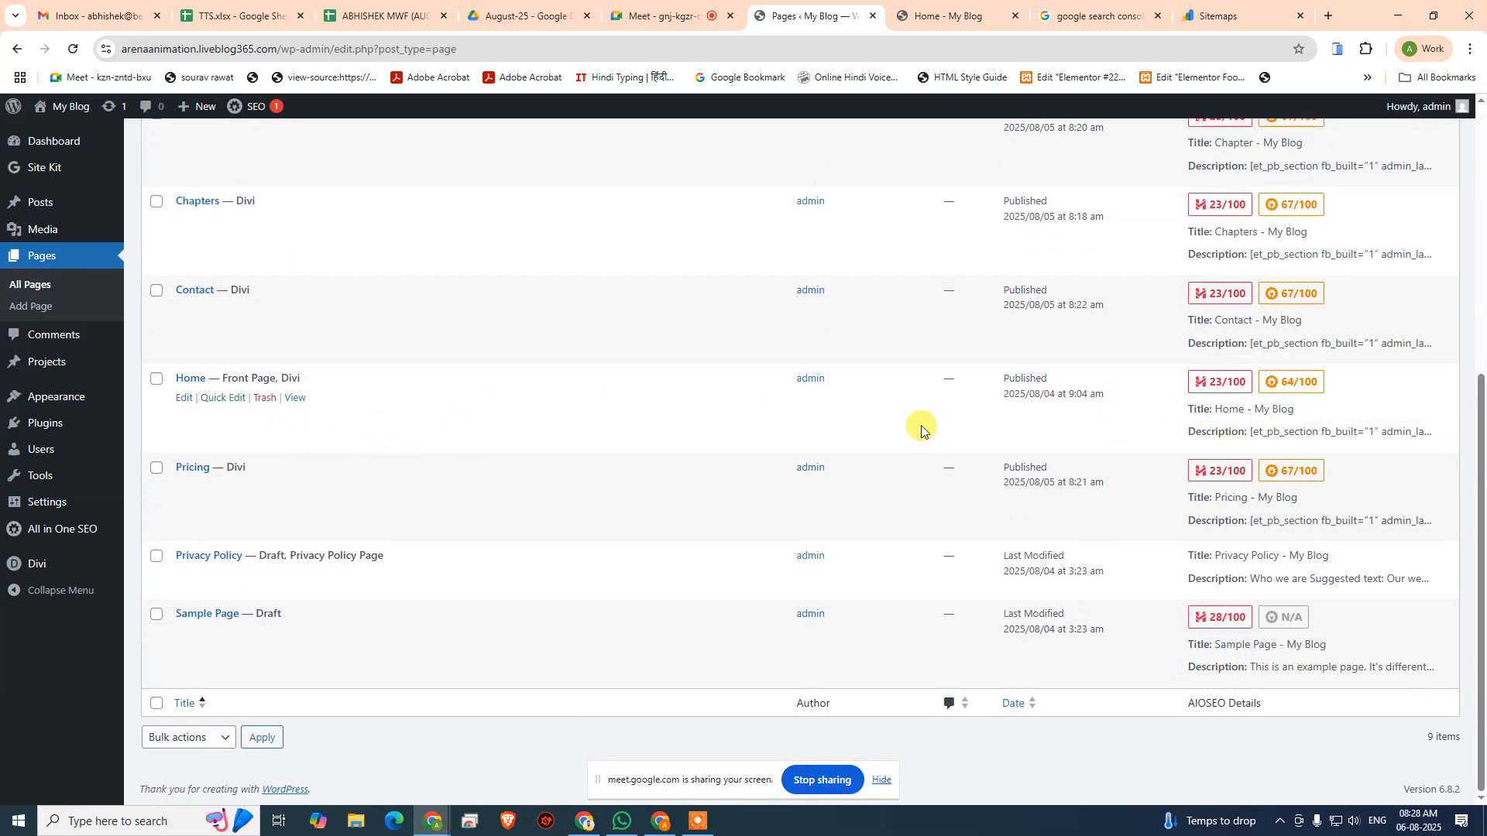
pyautogui.moveTo(48, 579)
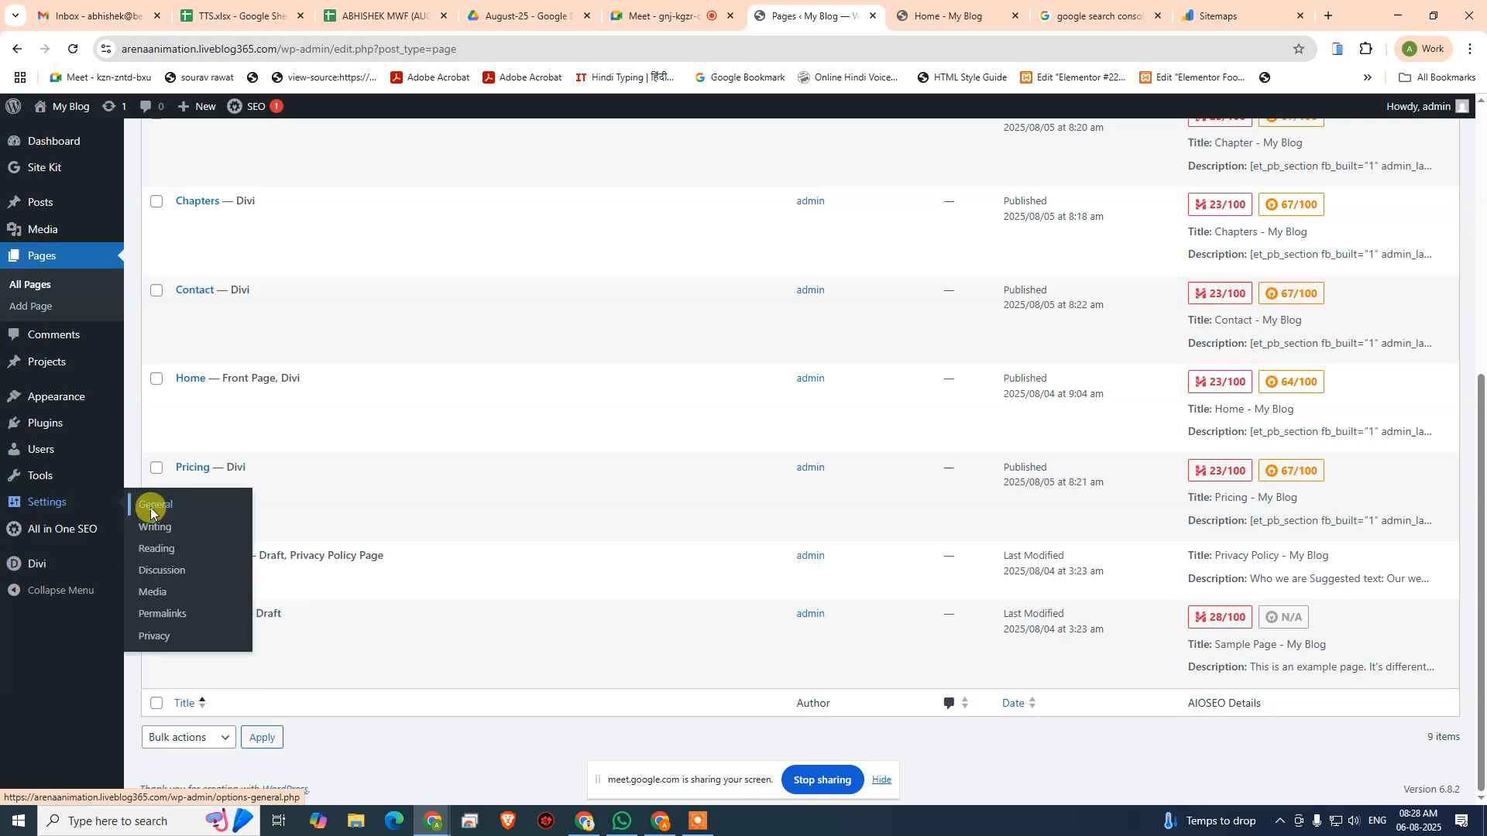
pyautogui.click(151, 508)
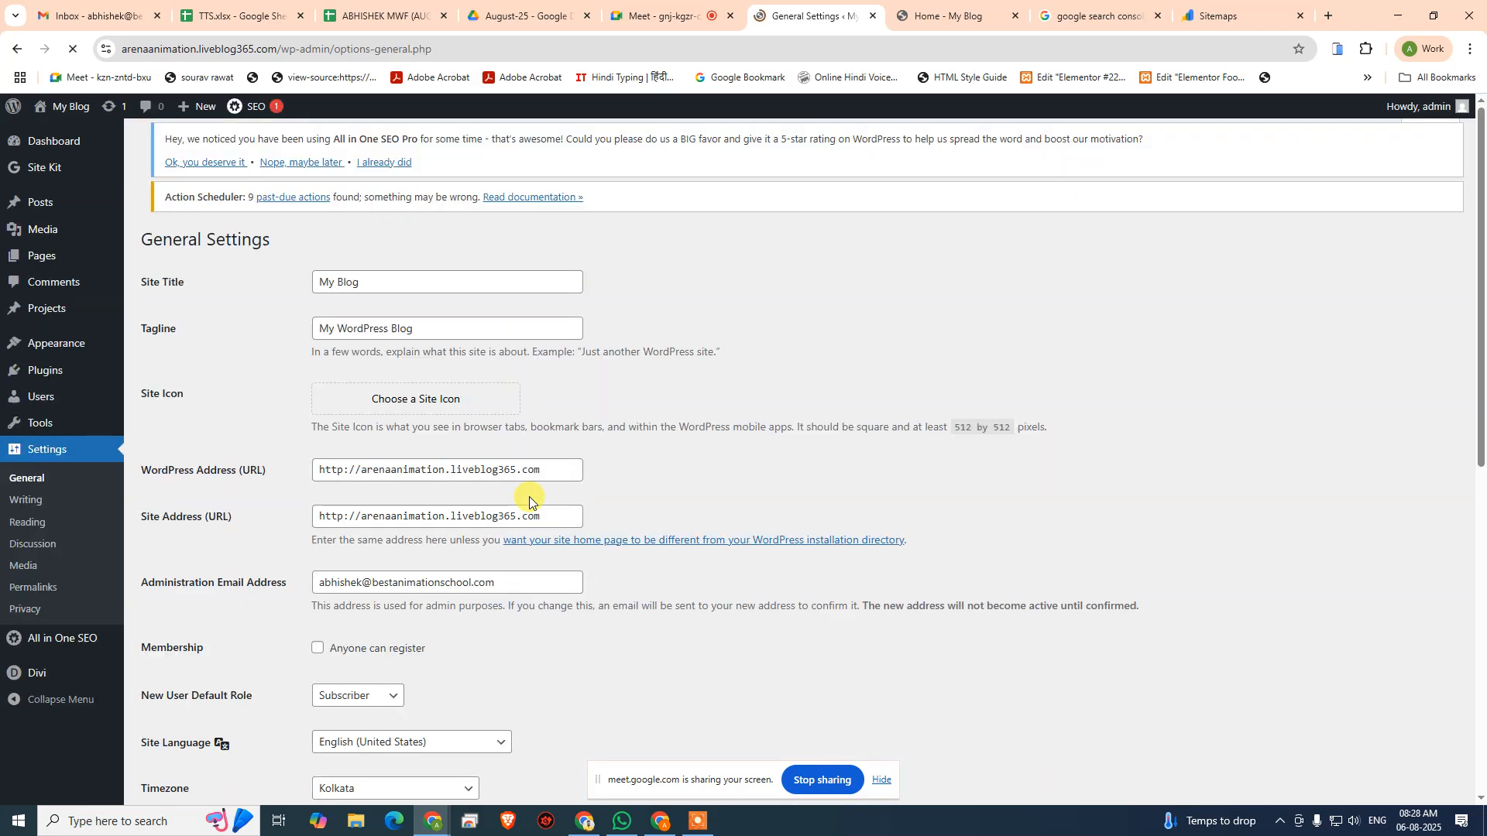
# - Set the site tagline to "Learn From The Leader"
pyautogui.moveTo(356, 286); pyautogui.dragTo(292, 286)
pyautogui.moveTo(448, 349); pyautogui.dragTo(182, 348)
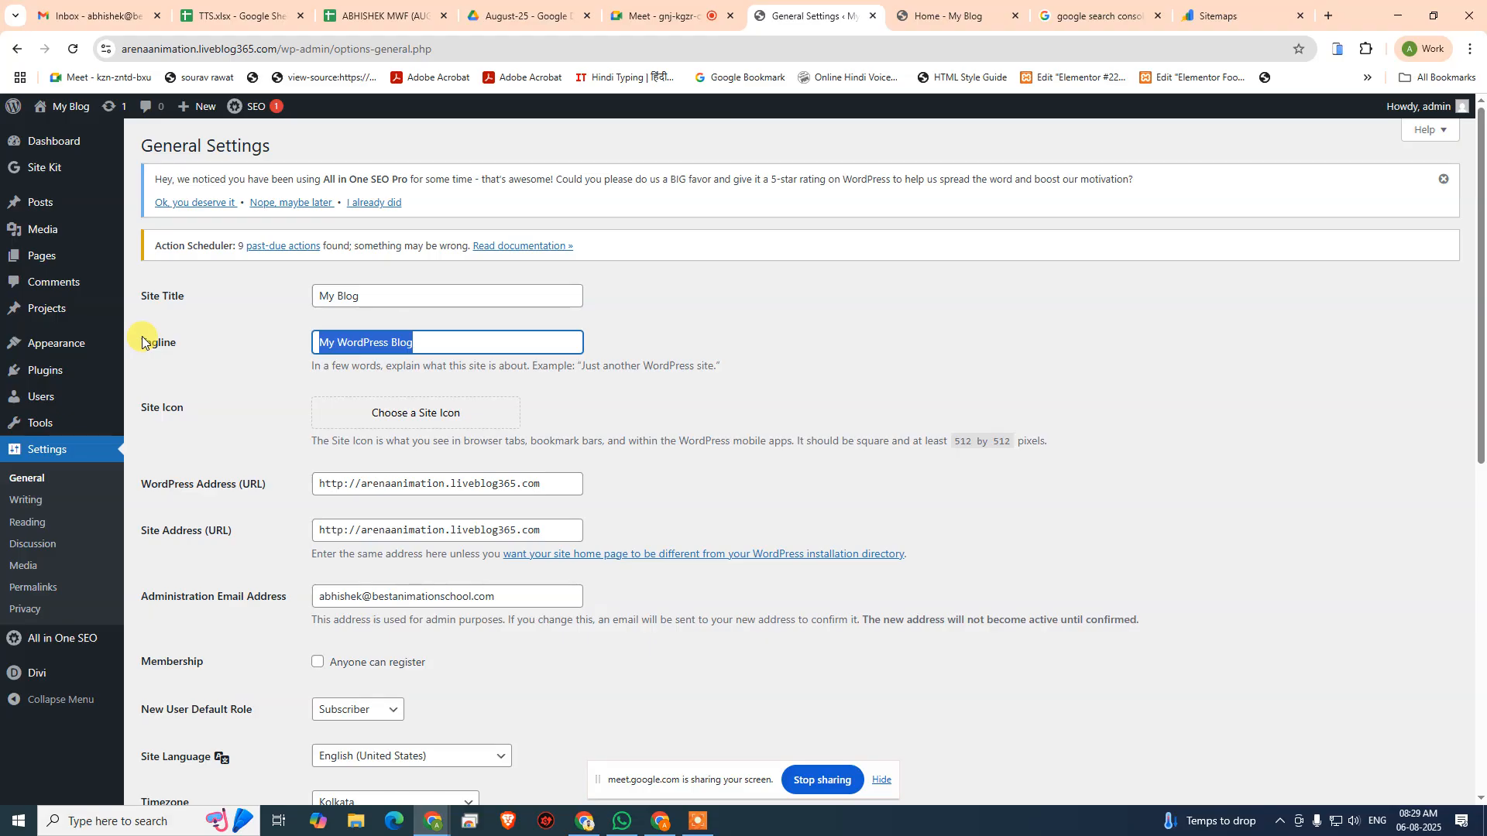
pyautogui.write('L')
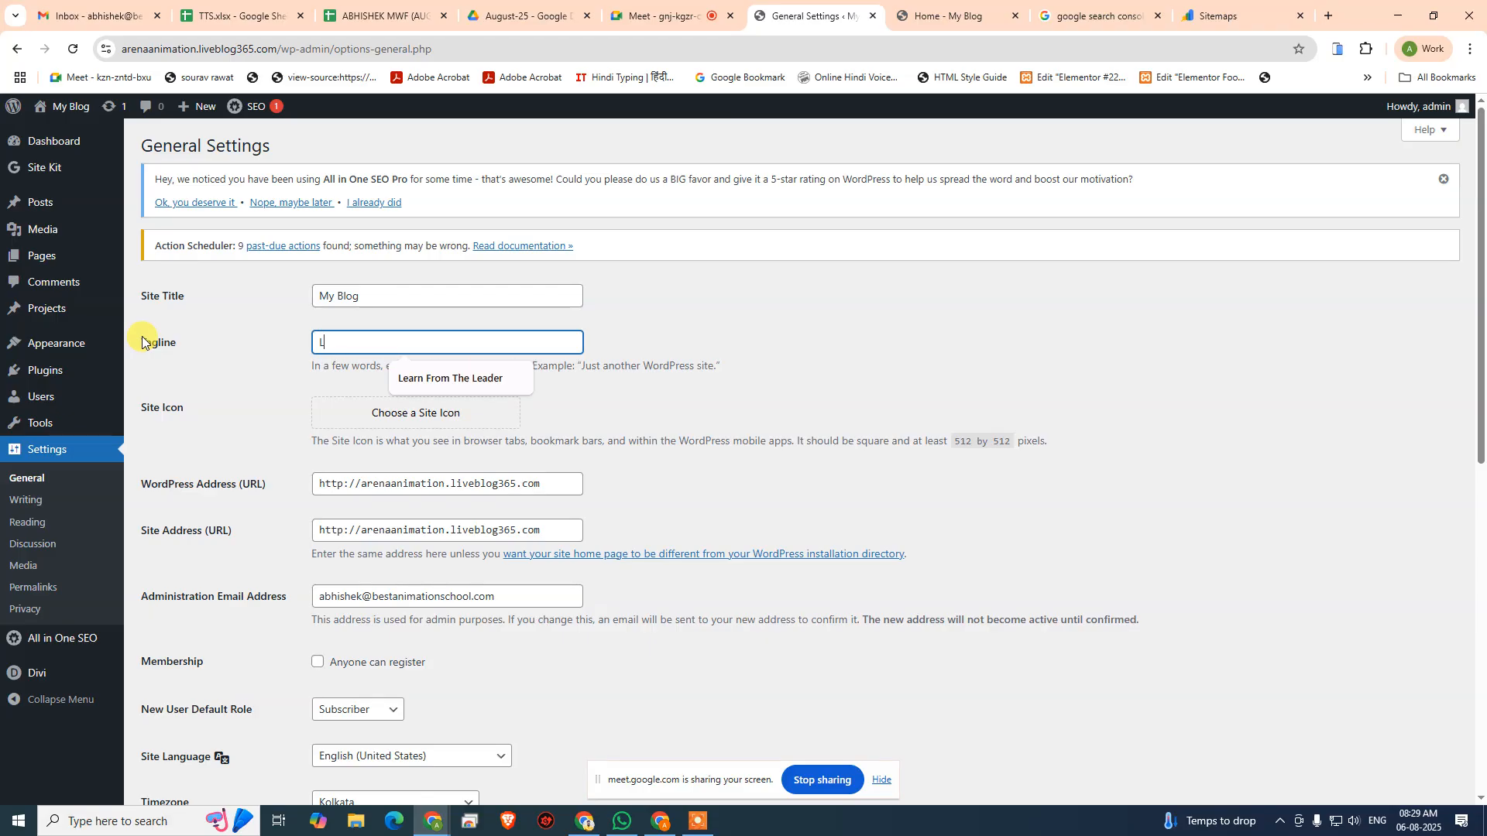
pyautogui.write('earn')
pyautogui.press('Down')
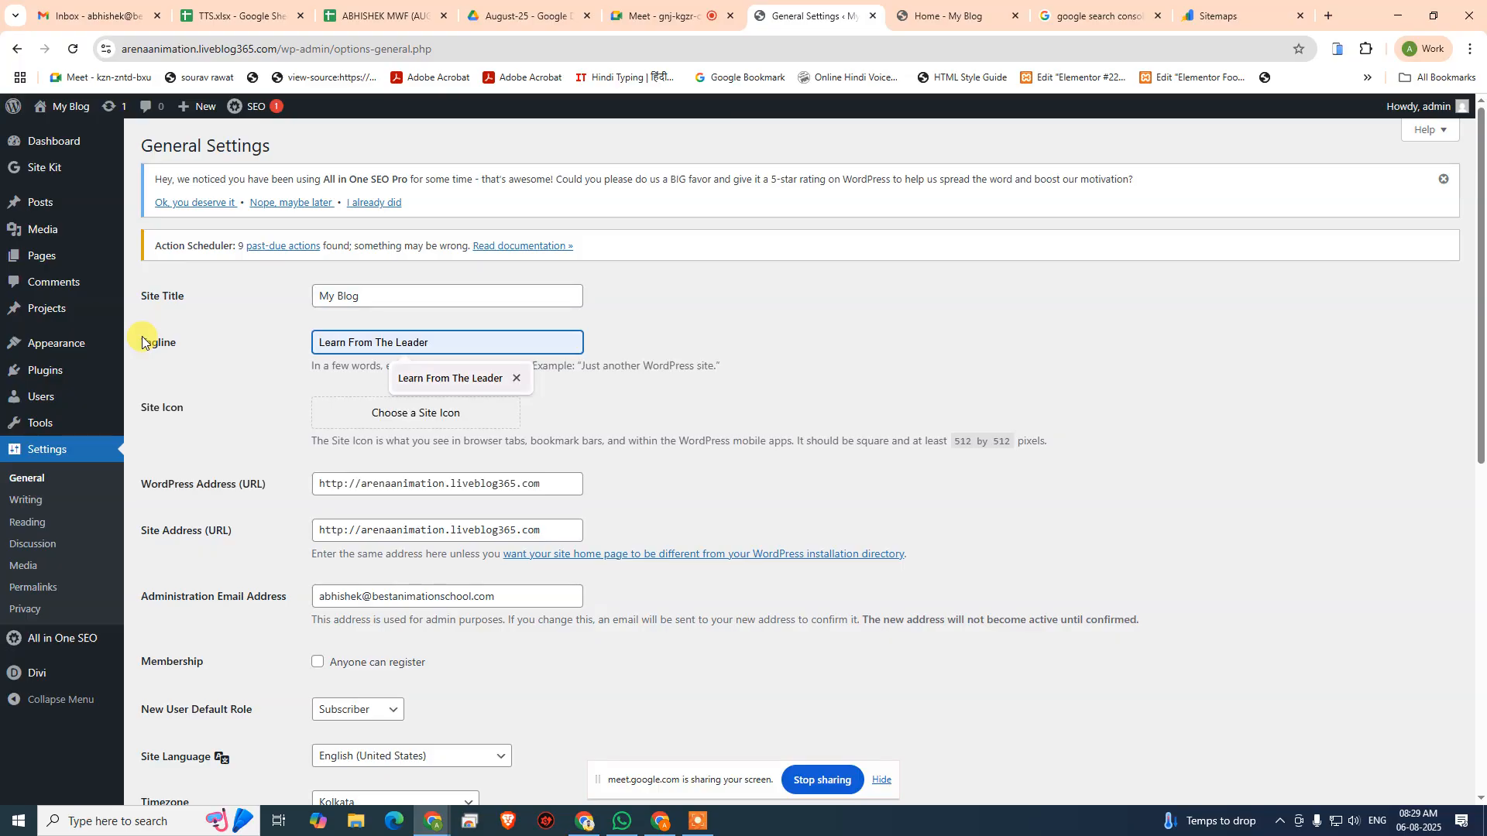
pyautogui.press('Return')
# - Set the site title to "Arena Animation South Extension" and save the general settings
pyautogui.moveTo(366, 290); pyautogui.dragTo(144, 299)
pyautogui.write('Are')
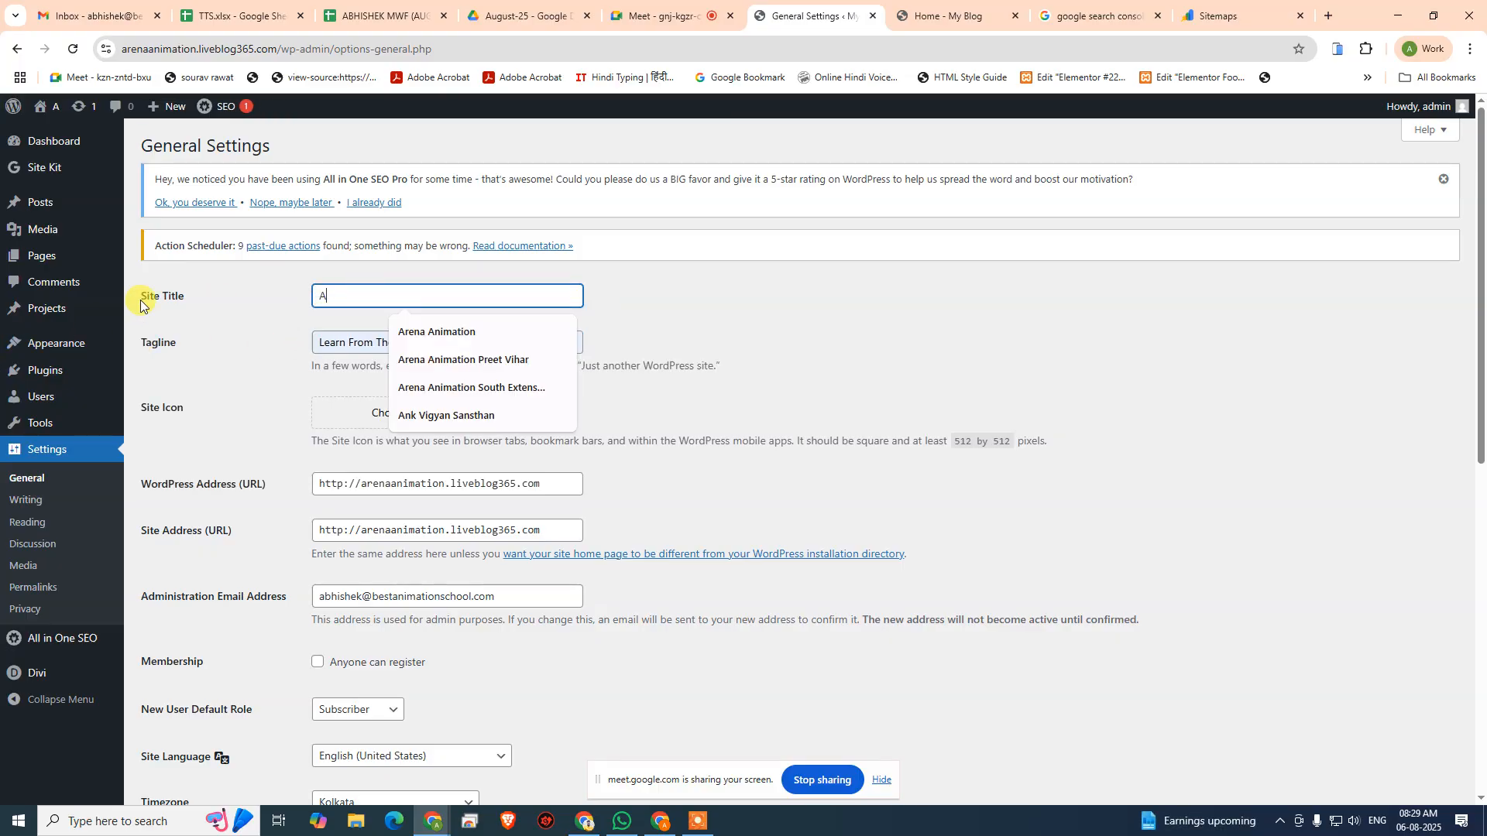
pyautogui.press('Down')
pyautogui.press('Down')
pyautogui.press('Down')
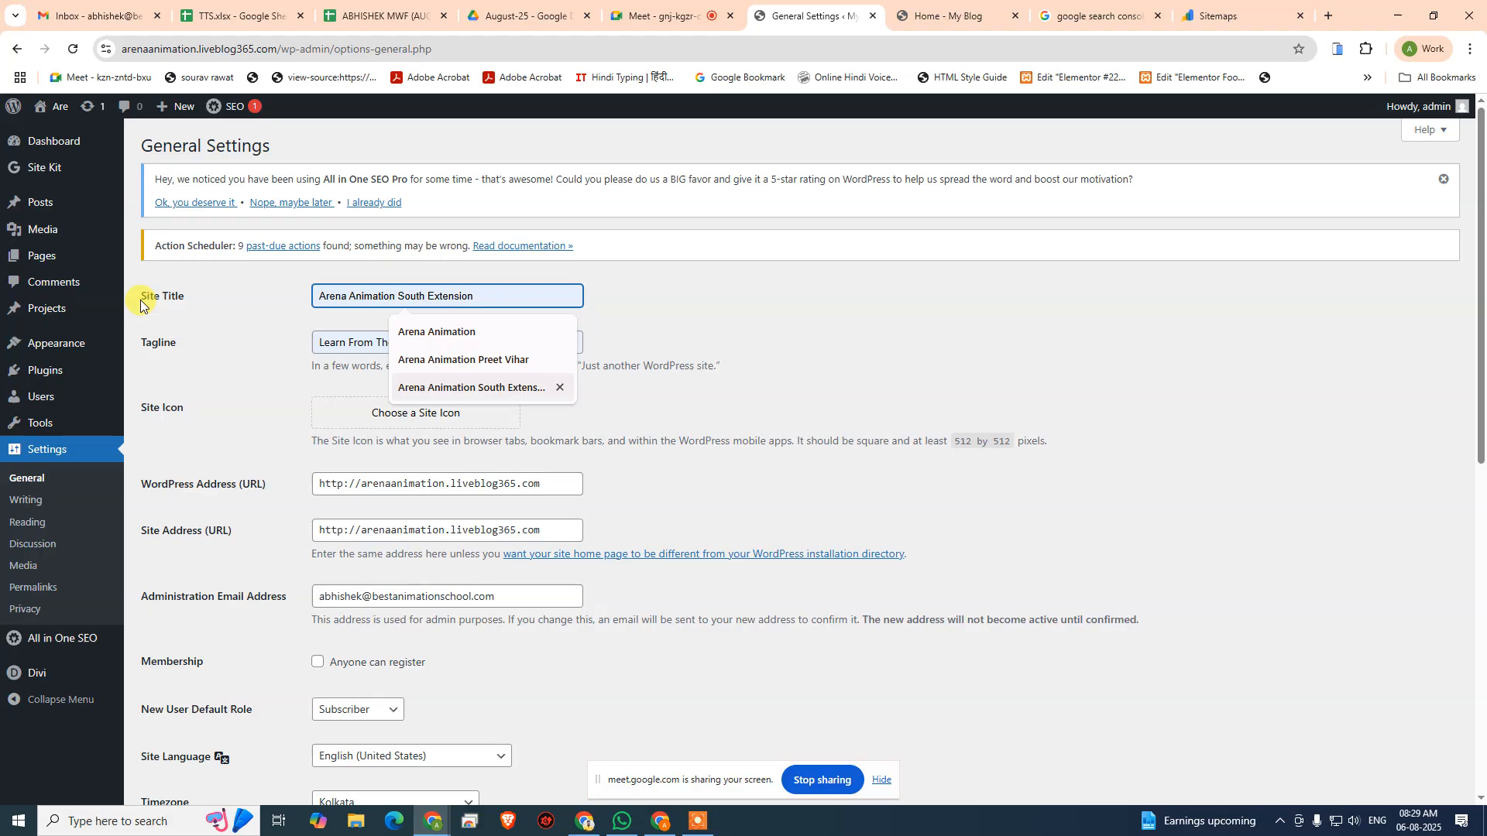
pyautogui.press('Return')
pyautogui.scroll(-7, 329, 681)
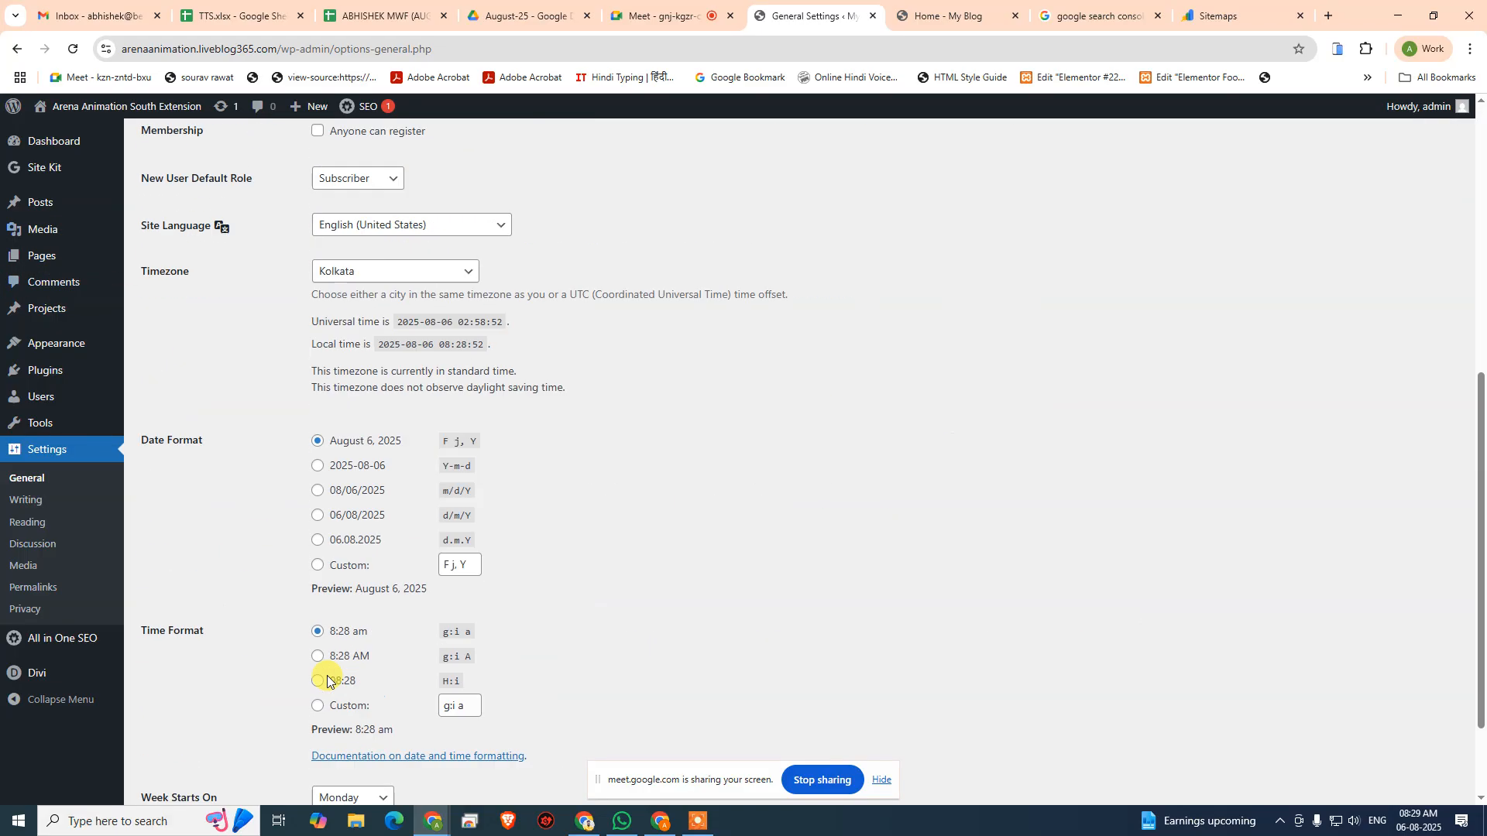
pyautogui.scroll(-1, 251, 731)
pyautogui.click(185, 724)
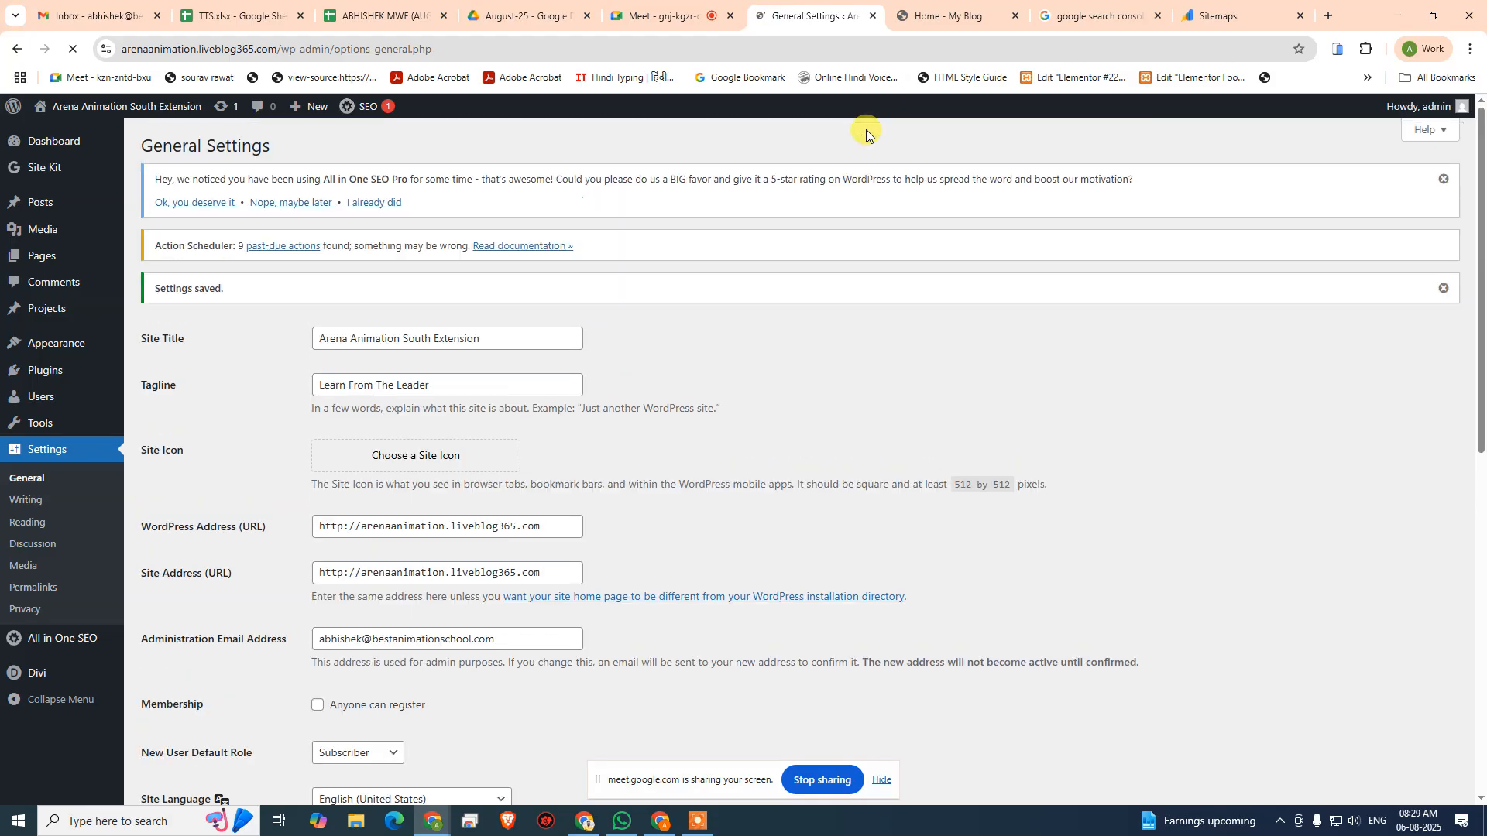
# - Reload the live site's Home page to check its browser title, and return to the WordPress settings
pyautogui.click(935, 13)
pyautogui.click(781, 158)
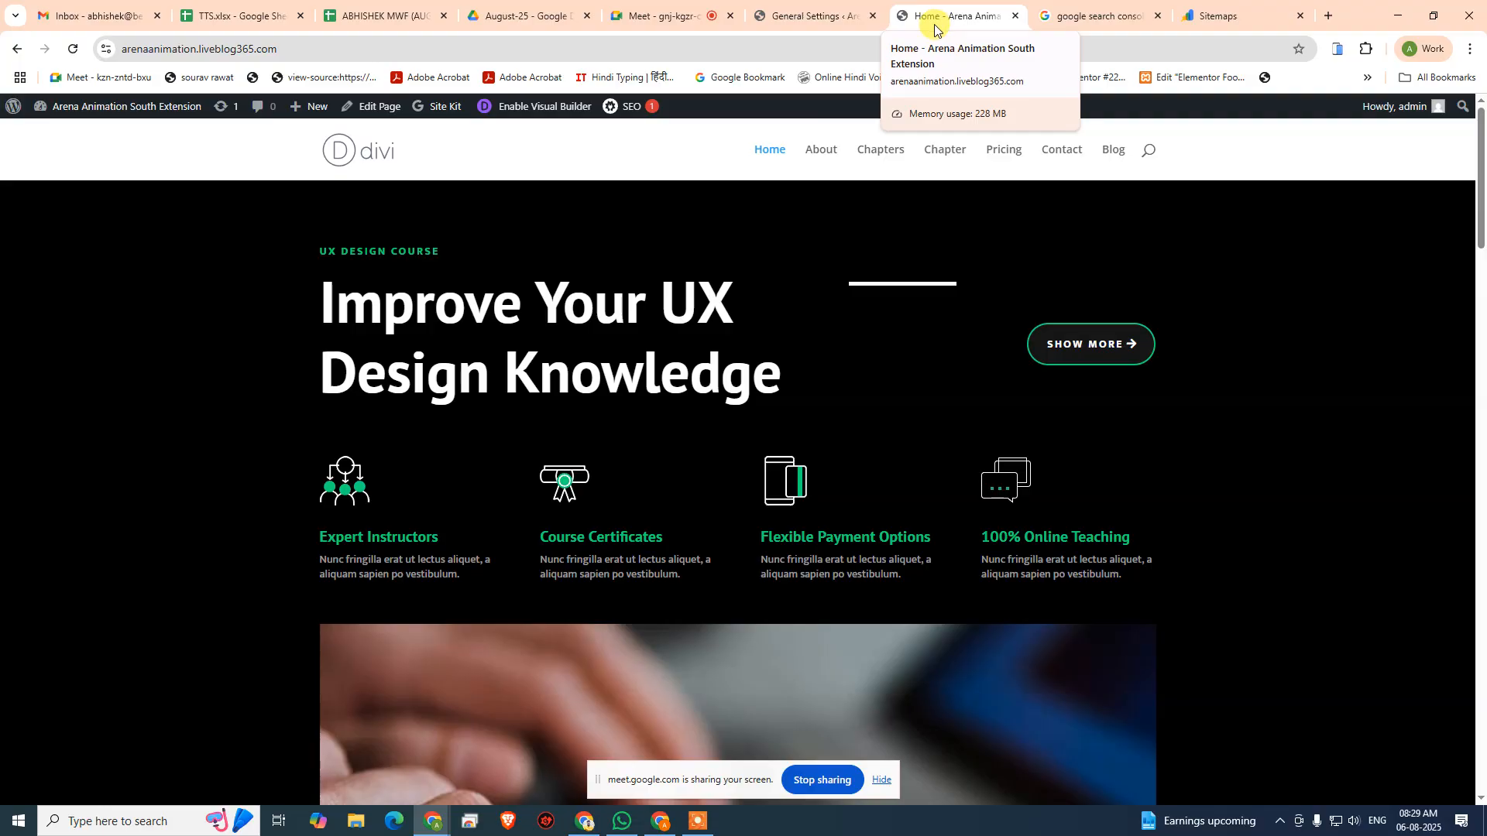
pyautogui.click(819, 15)
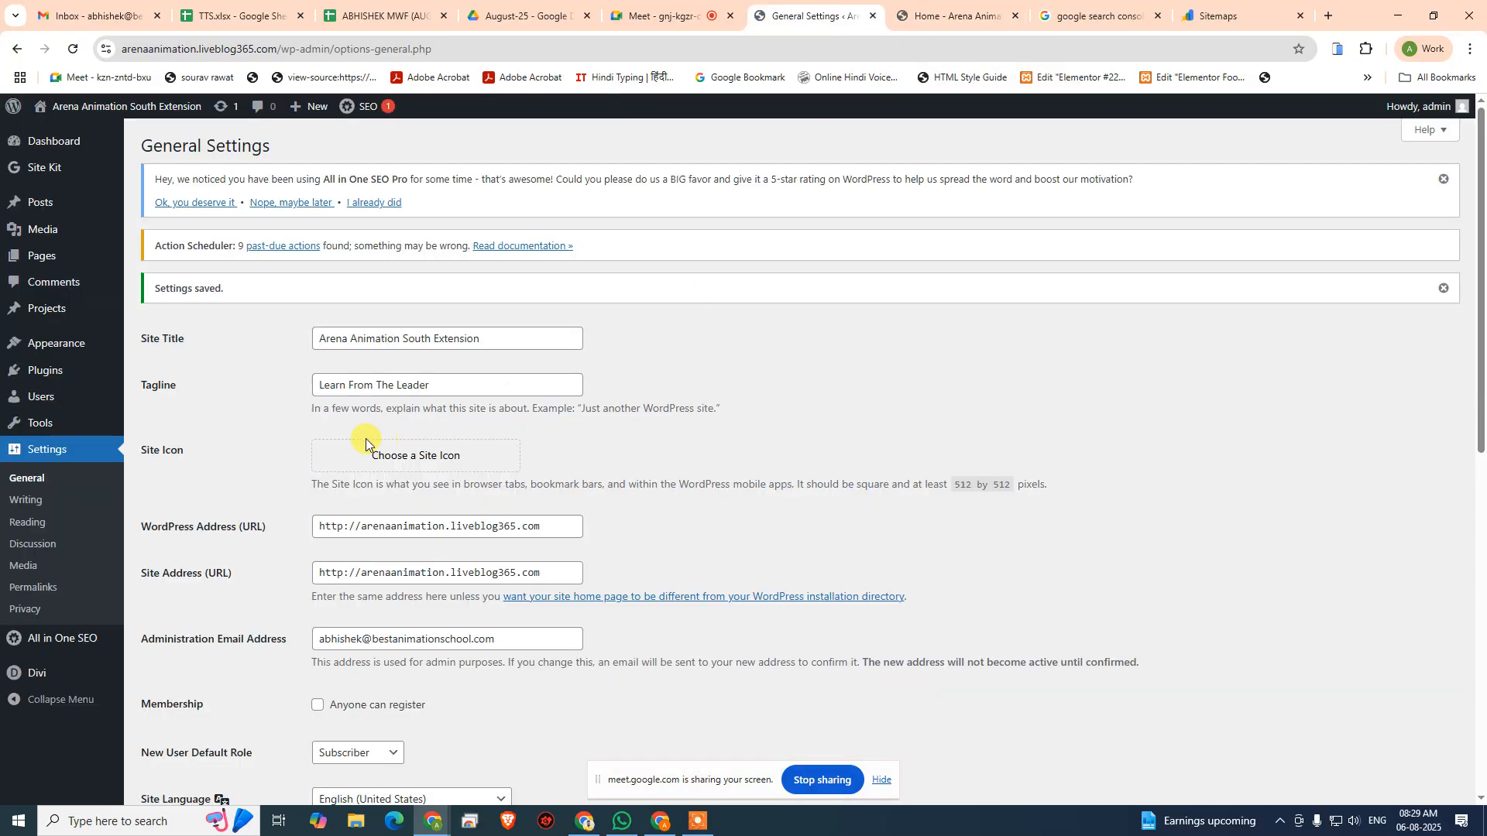
# - Open the Home page for editing from the list of all WordPress pages
pyautogui.moveTo(58, 258)
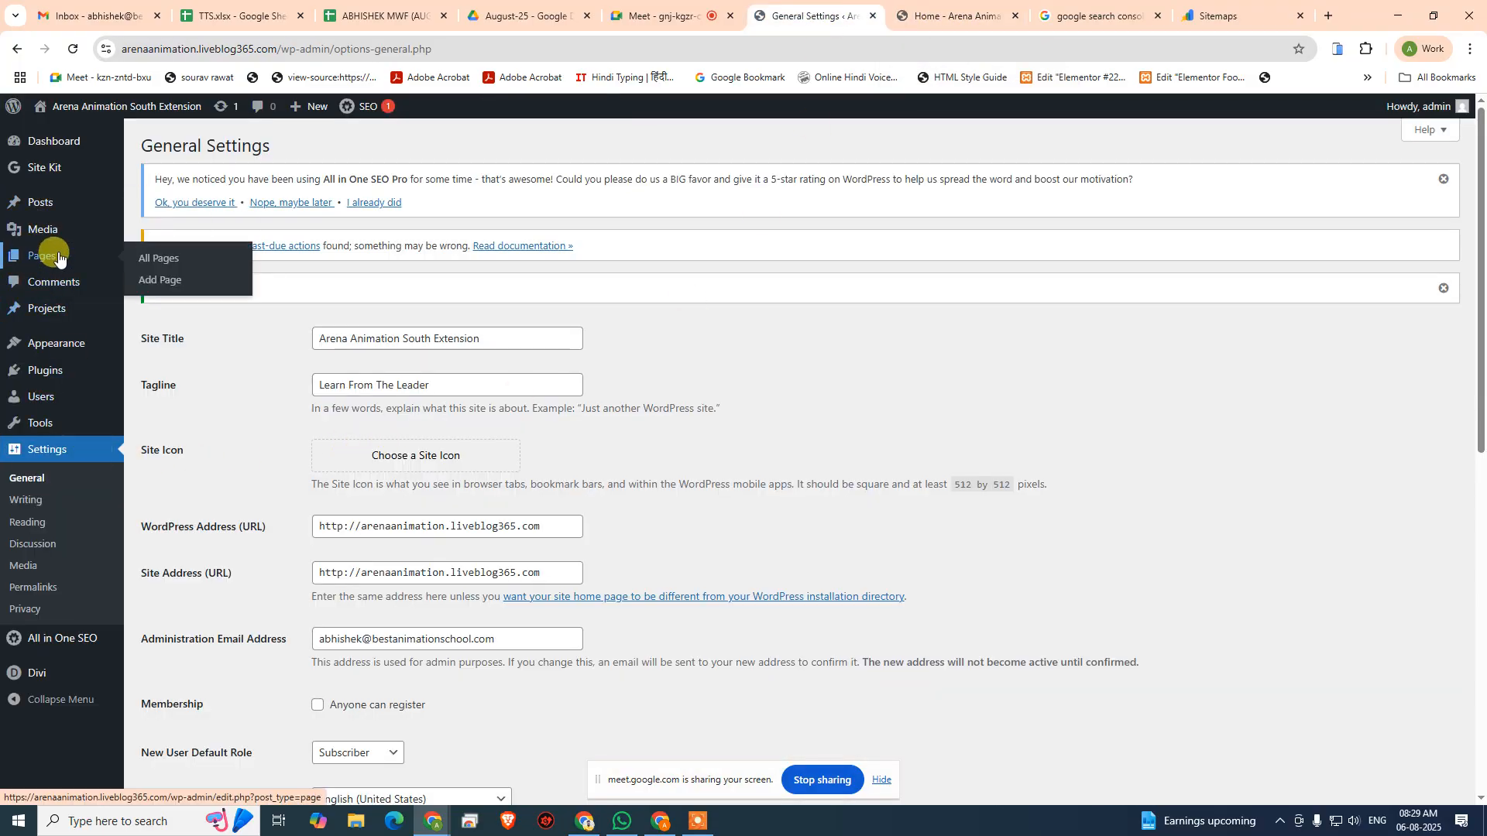
pyautogui.click(148, 258)
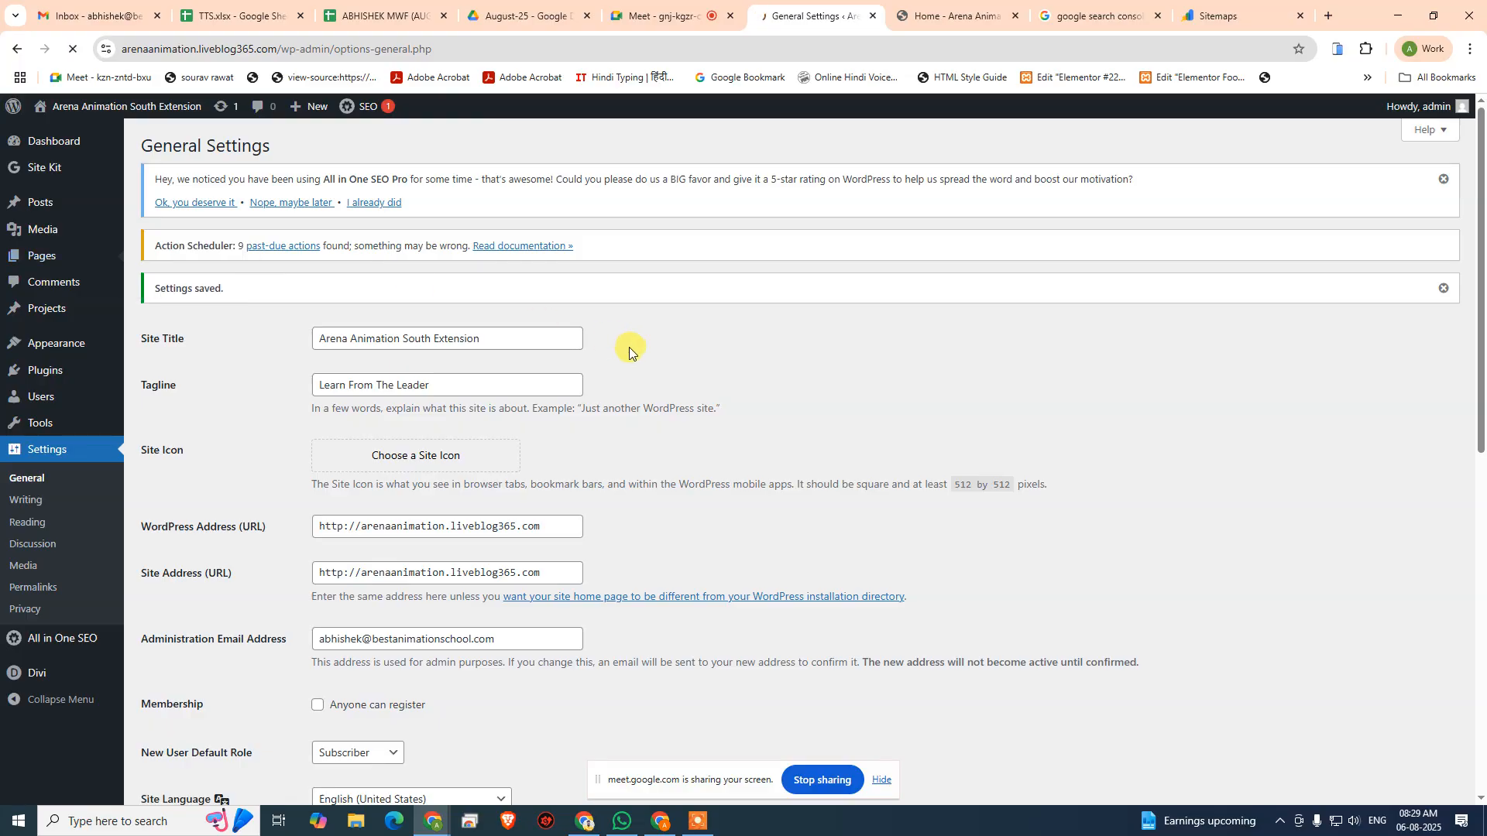
pyautogui.scroll(-2, 243, 630)
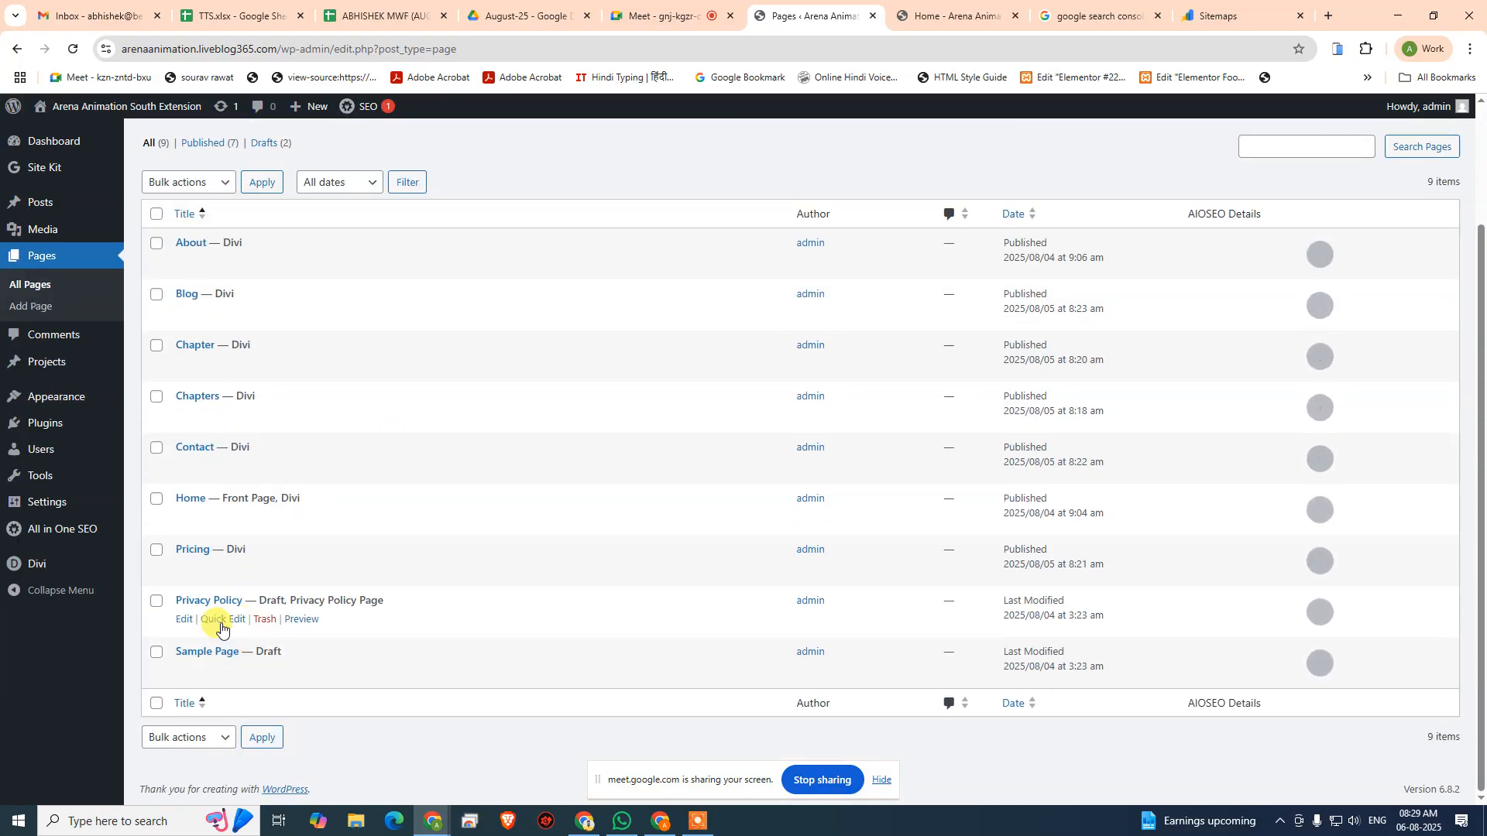
pyautogui.scroll(-2, 196, 663)
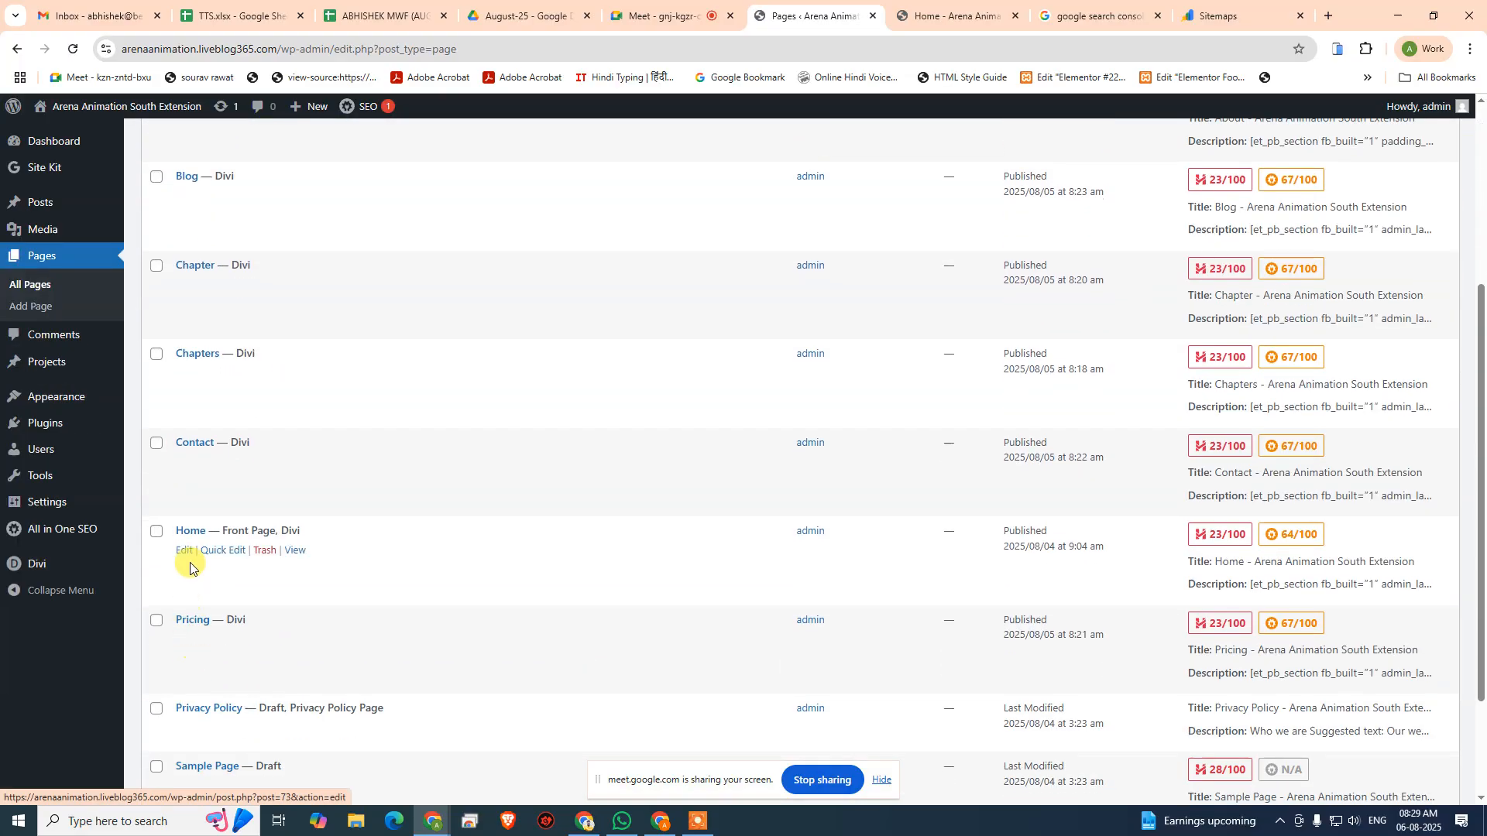
pyautogui.click(185, 551)
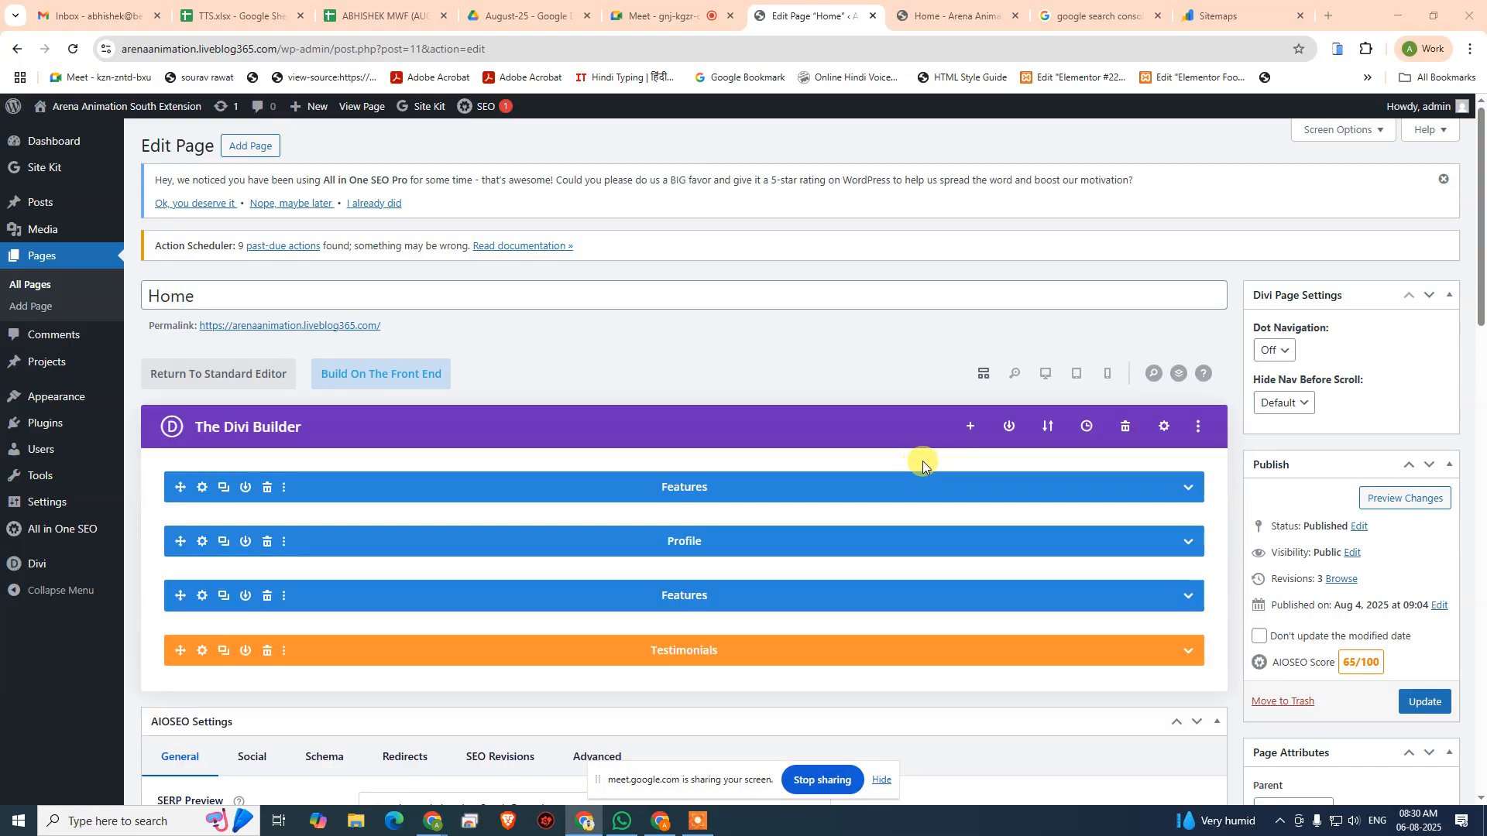
# - Examine the Home page's AIOSEO page title and meta description tags and compare them with the live page's browser title
pyautogui.scroll(-6, 778, 473)
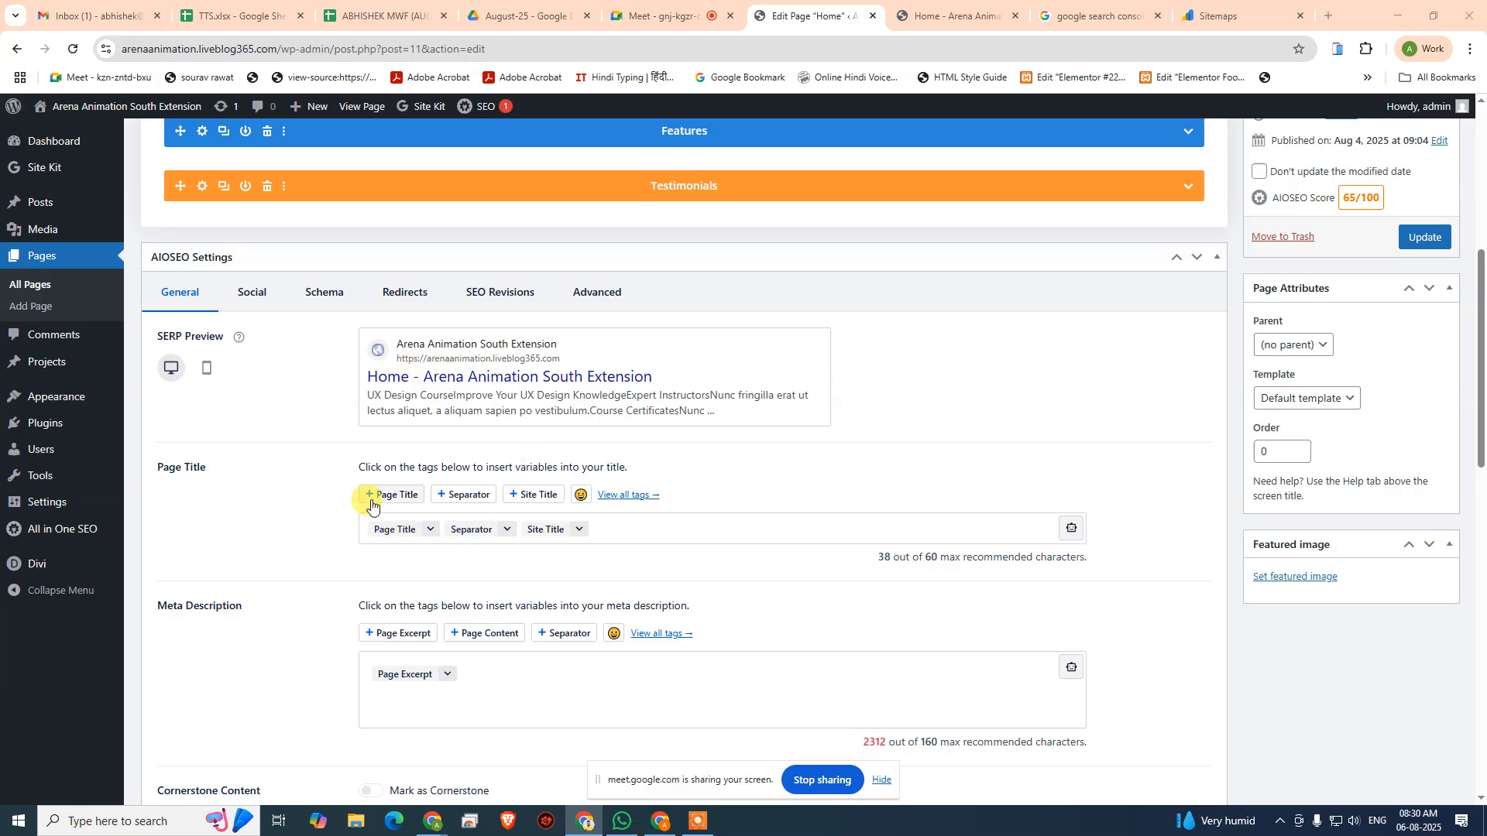
pyautogui.scroll(6, 372, 542)
pyautogui.scroll(-5, 503, 474)
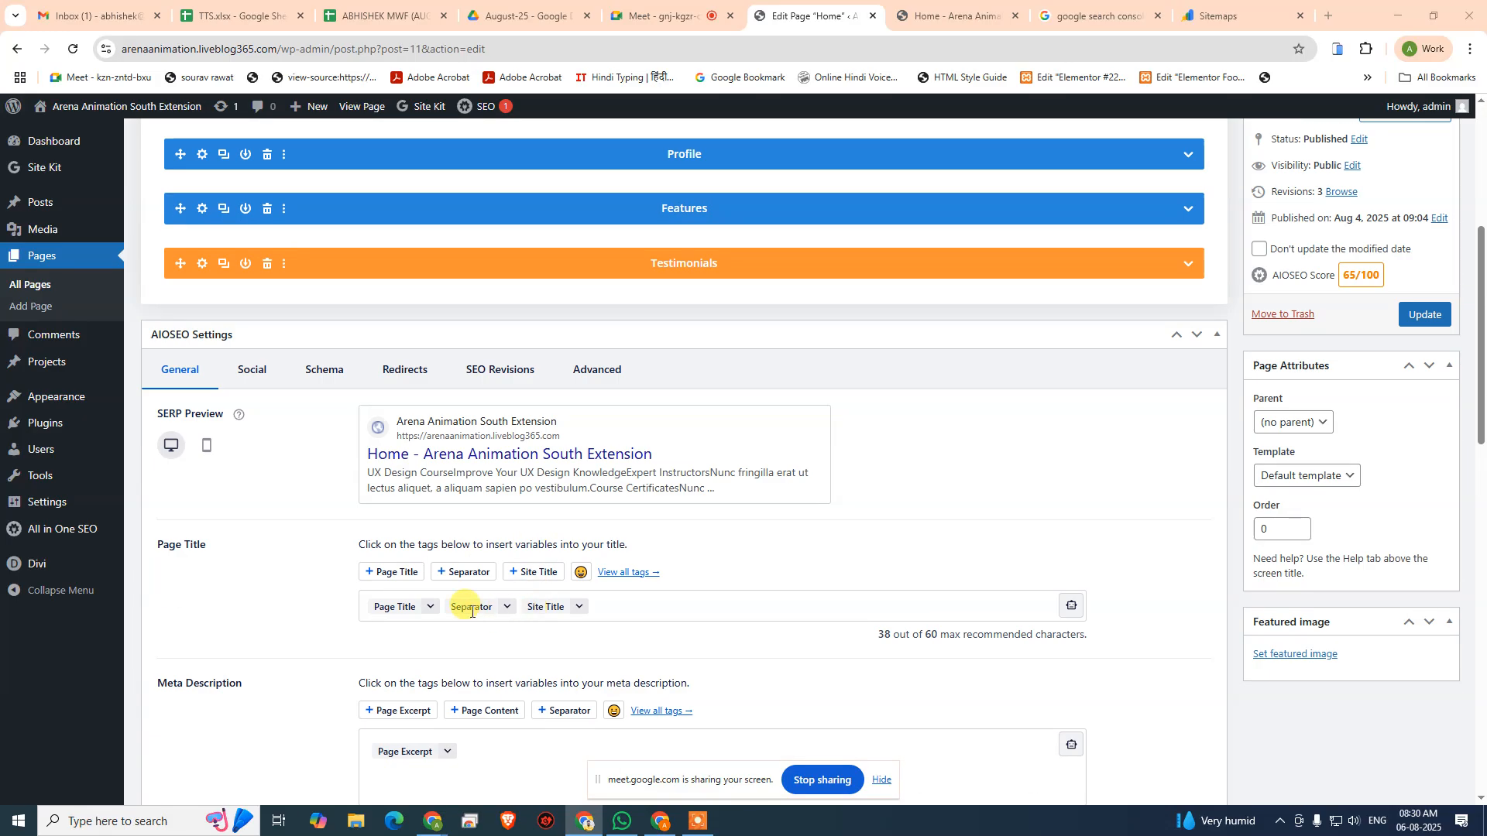
pyautogui.click(943, 21)
pyautogui.click(813, 16)
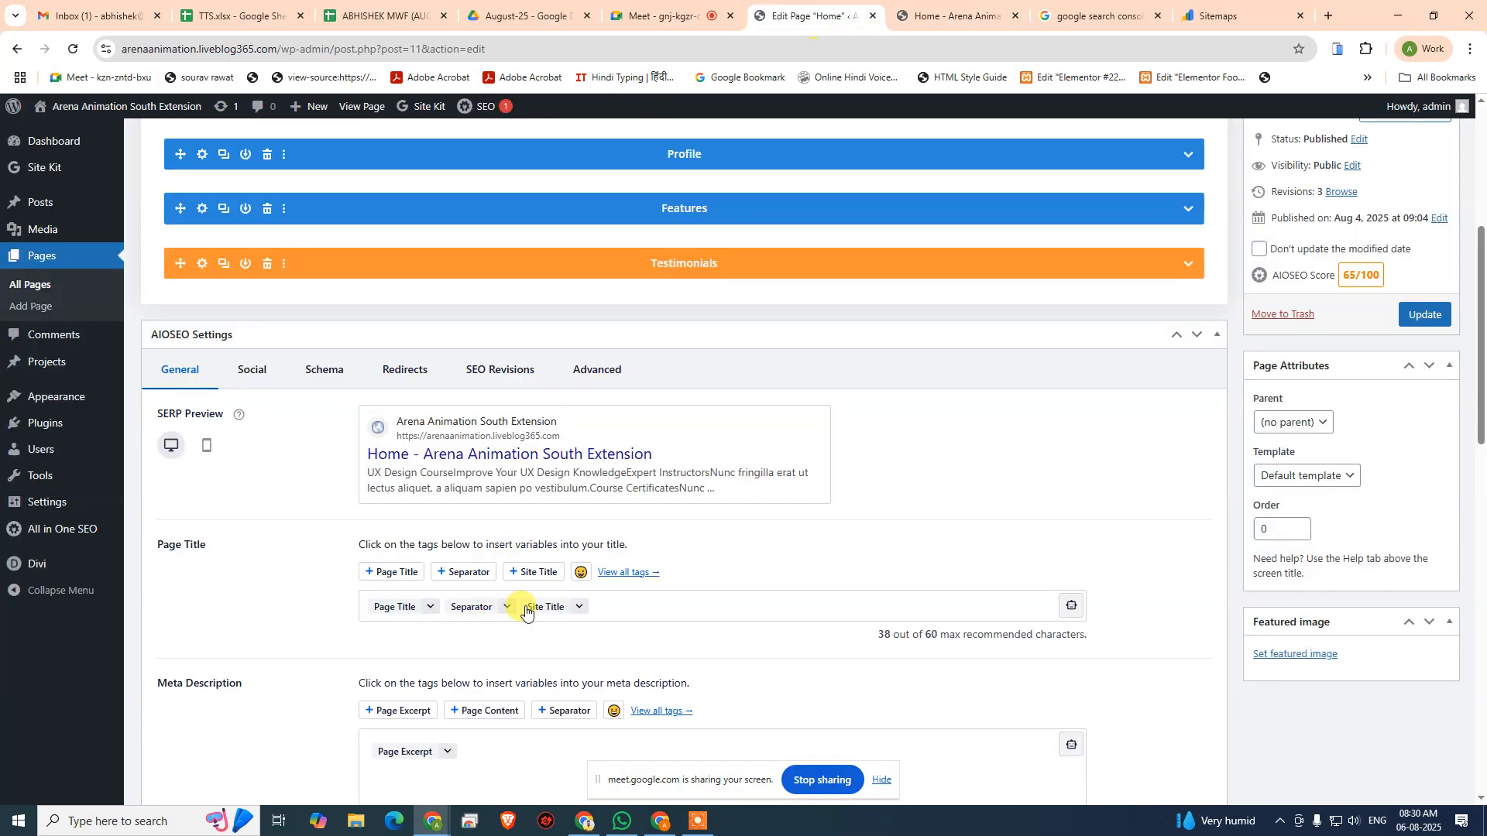
pyautogui.click(960, 16)
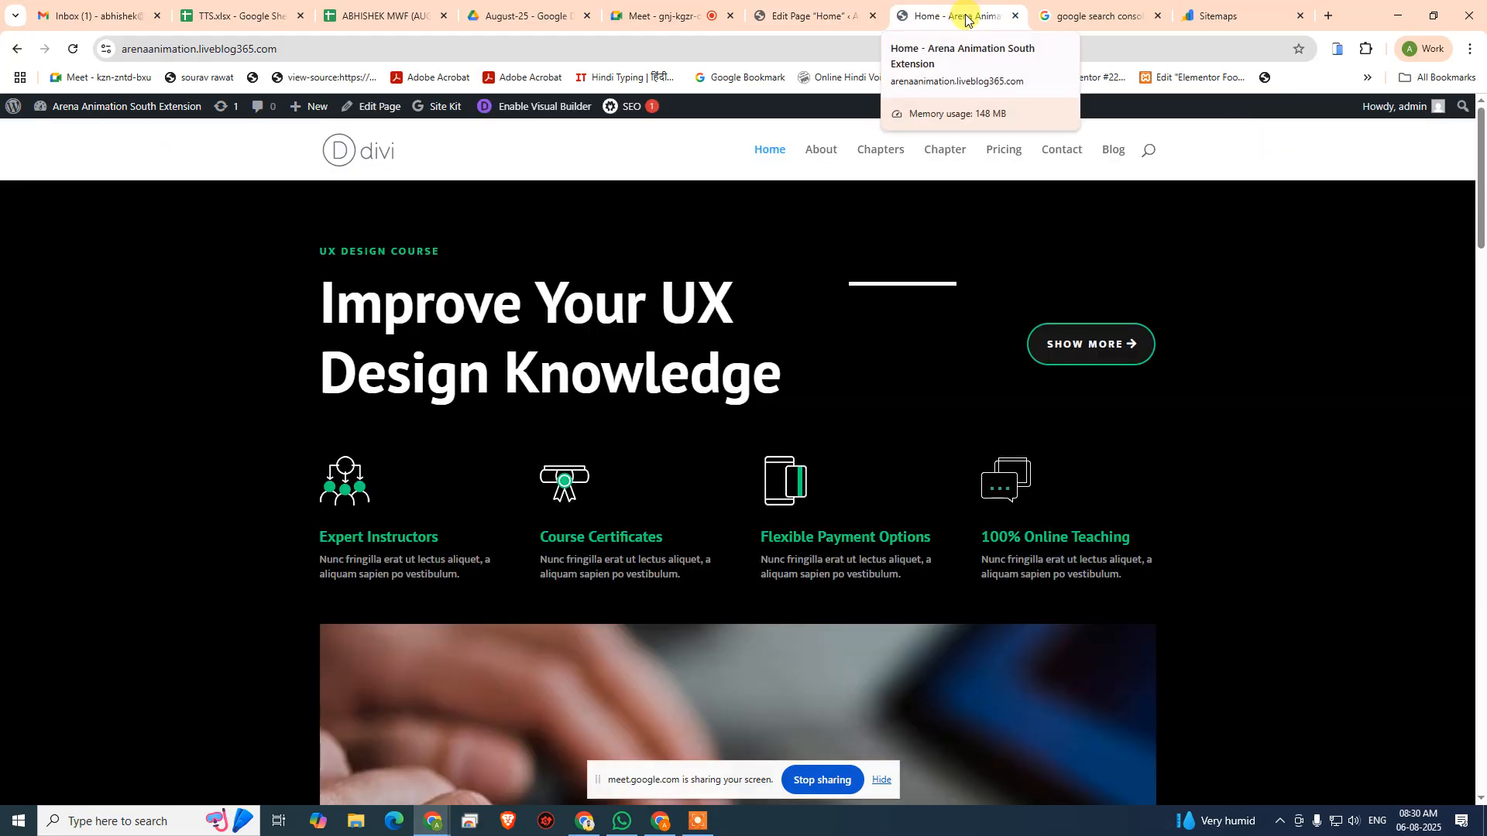
# - Replace the tags in the Home page's AIOSEO page title with "Master UX Design - Online Courses for All Lavels"
pyautogui.click(810, 17)
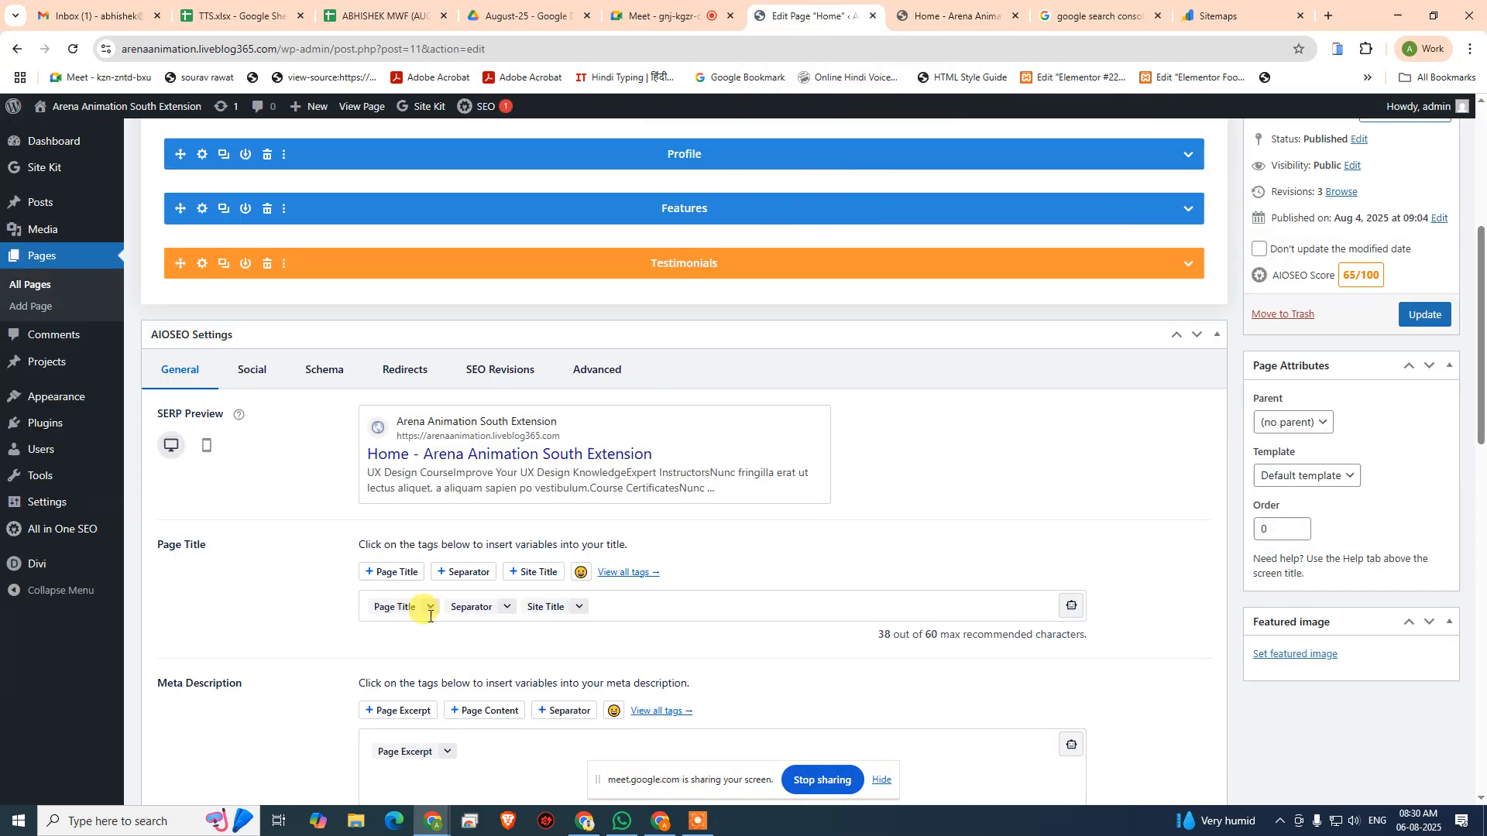
pyautogui.click(640, 601)
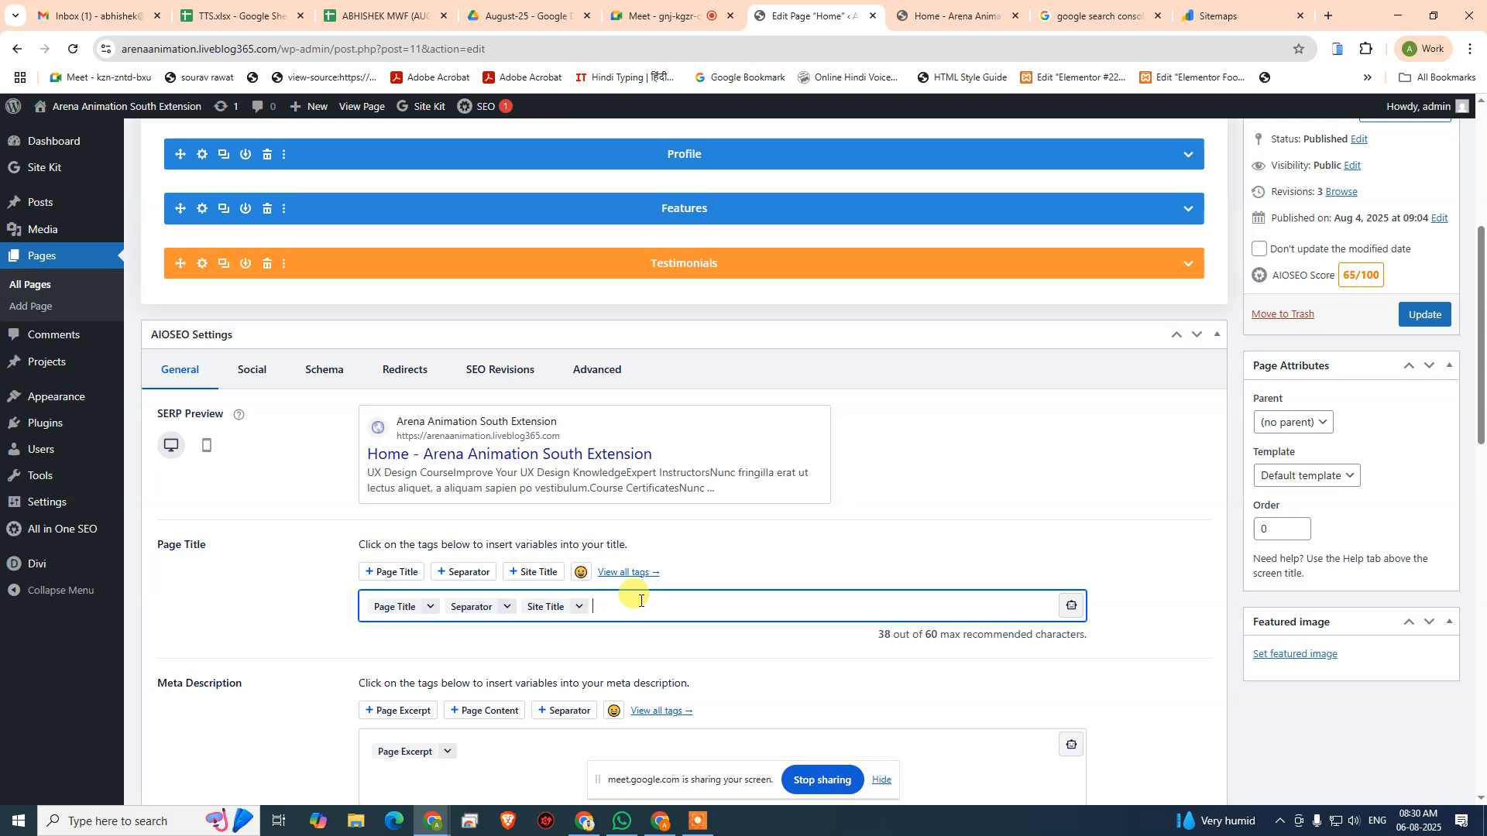
pyautogui.press('BackSpace')
pyautogui.press('BackSpace')
pyautogui.press('BackSpace')
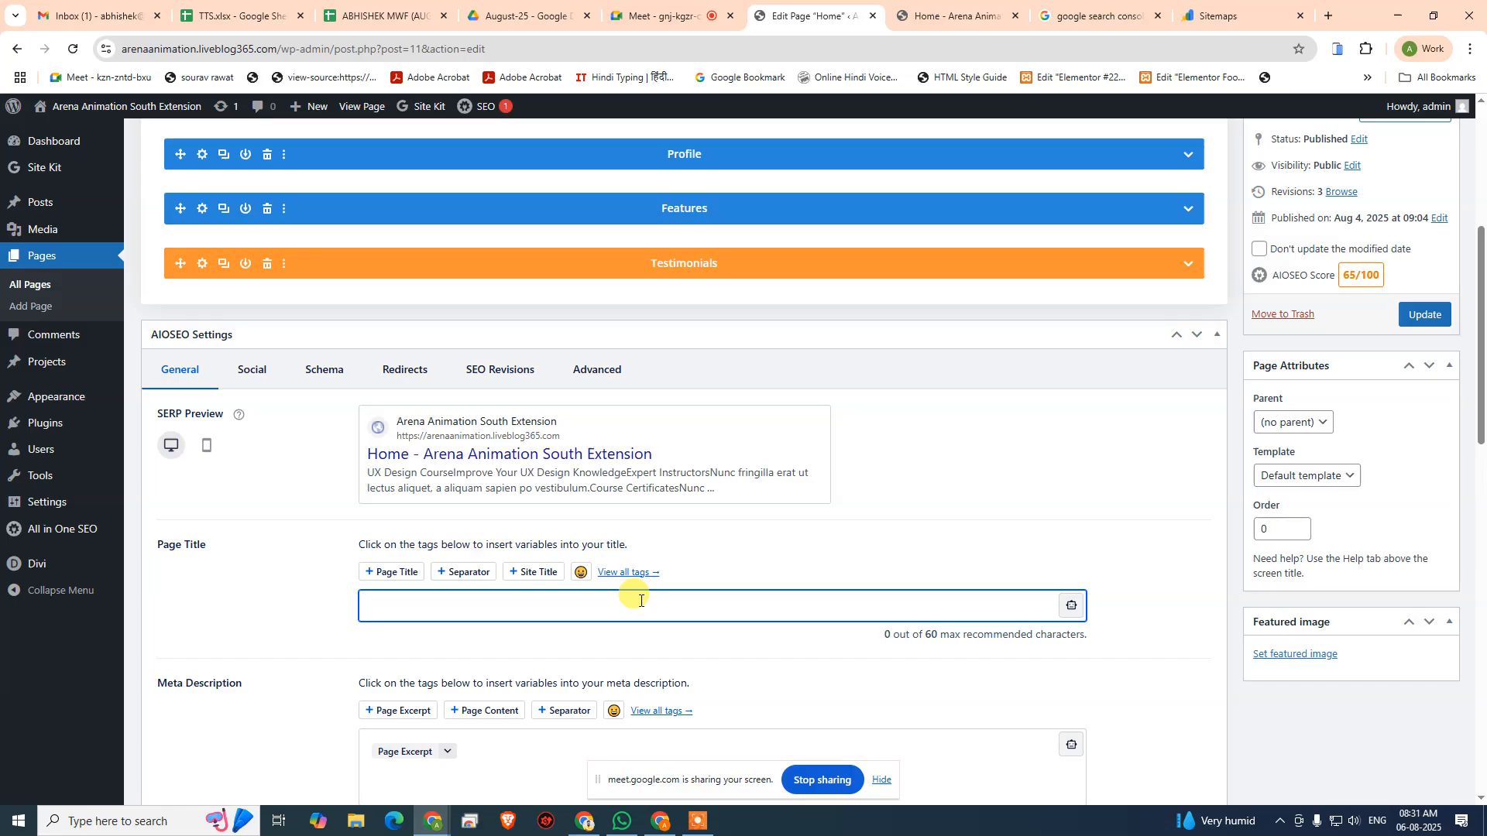
pyautogui.write('Master')
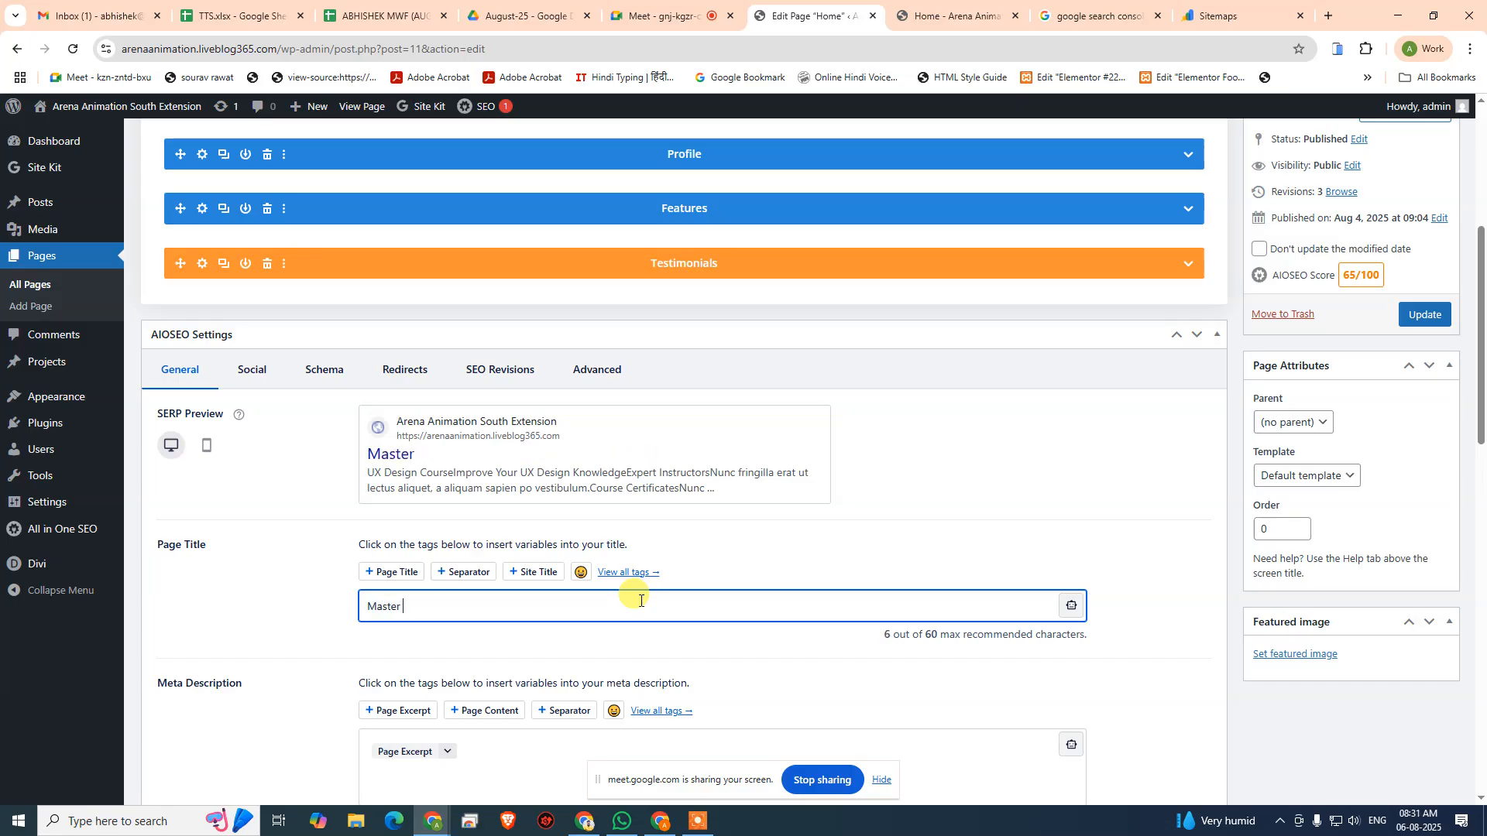
pyautogui.write(' UX Design - Online')
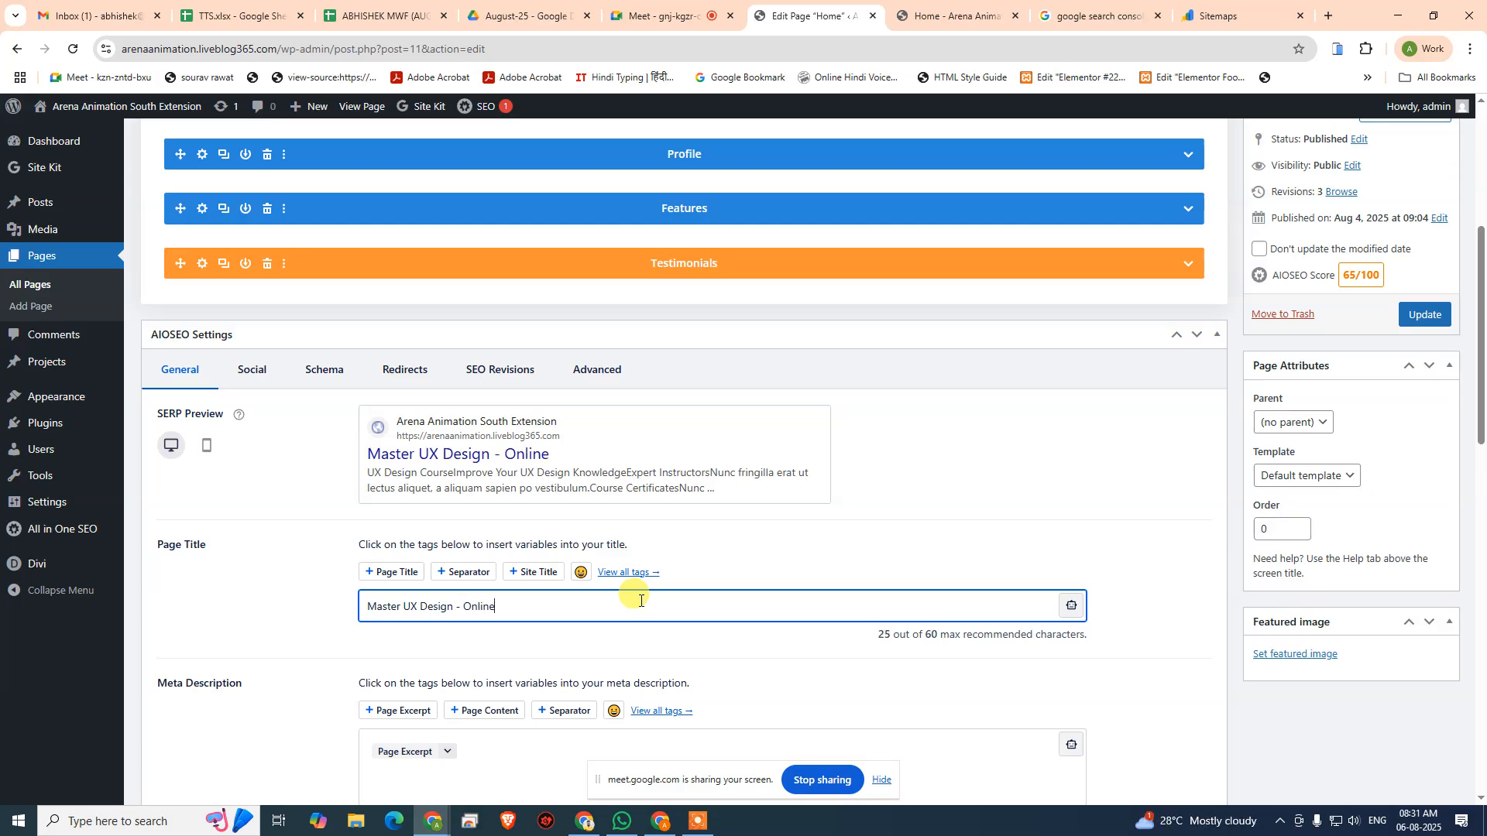
pyautogui.write(' Courses for AI')
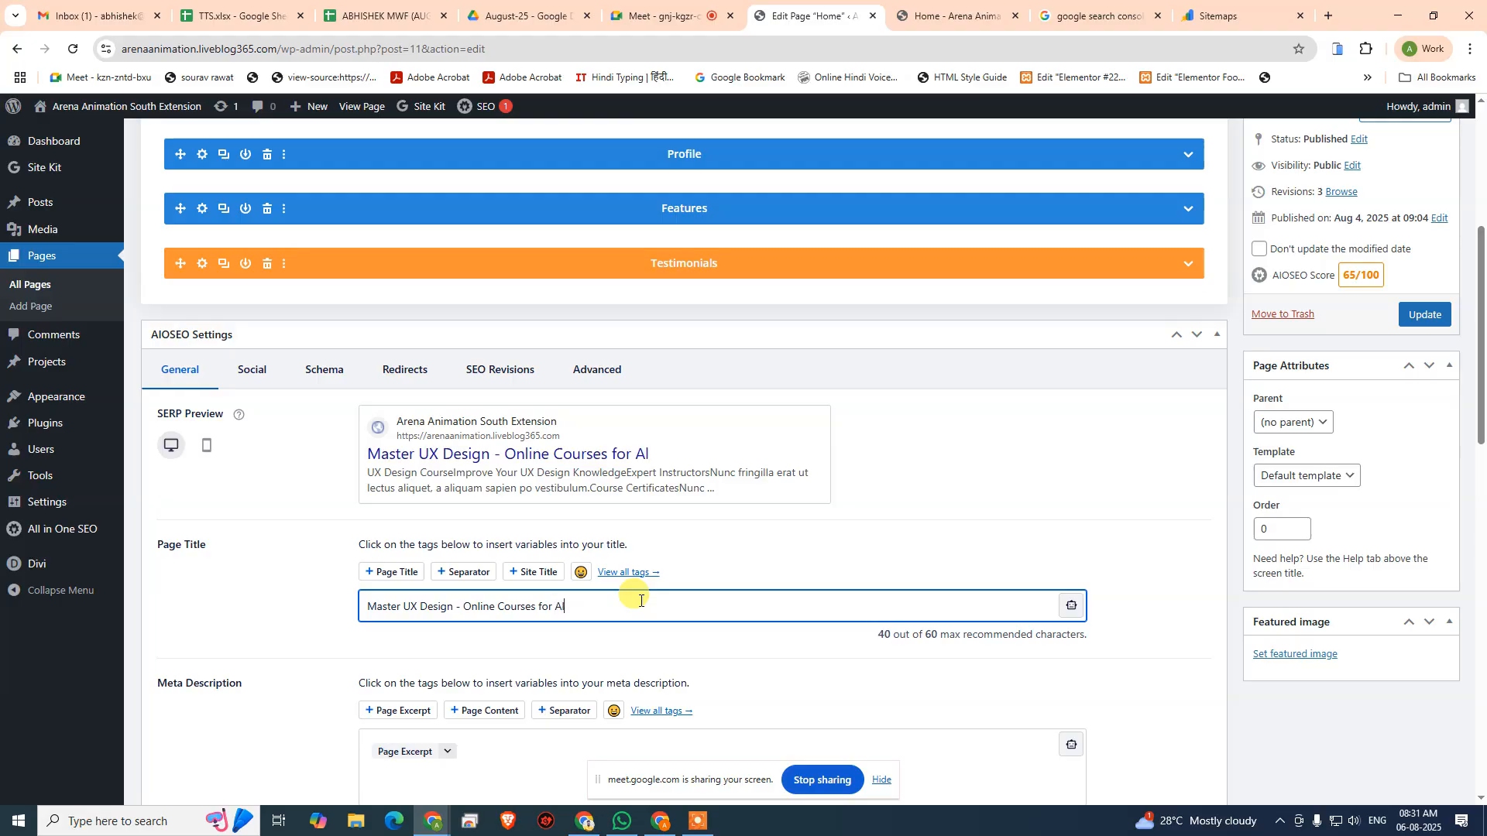
pyautogui.write('l Lavels')
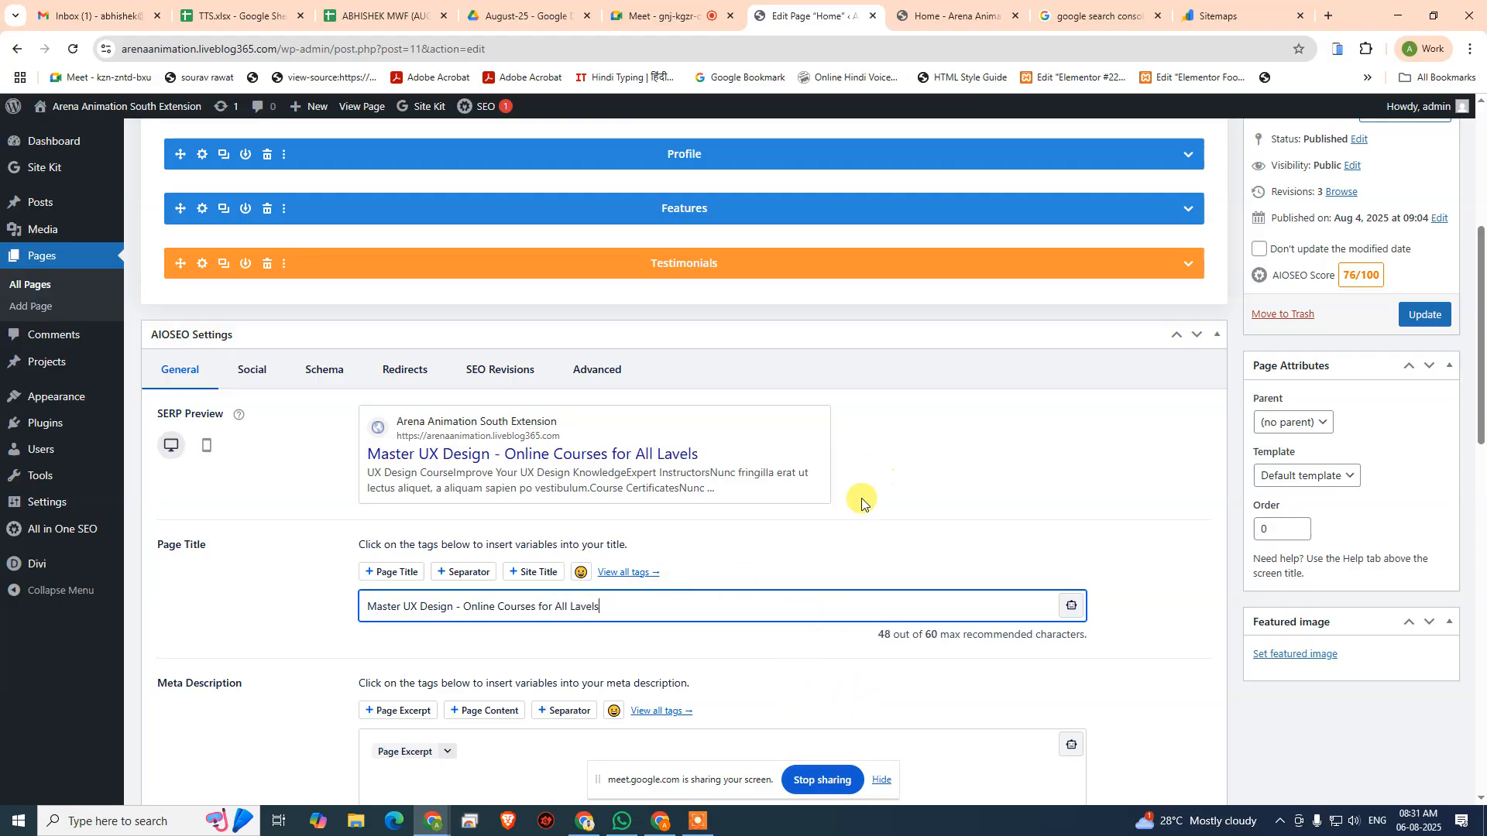
# - Look through the live Home page's content for material for the meta description, and return to the page editor
pyautogui.scroll(-3, 538, 515)
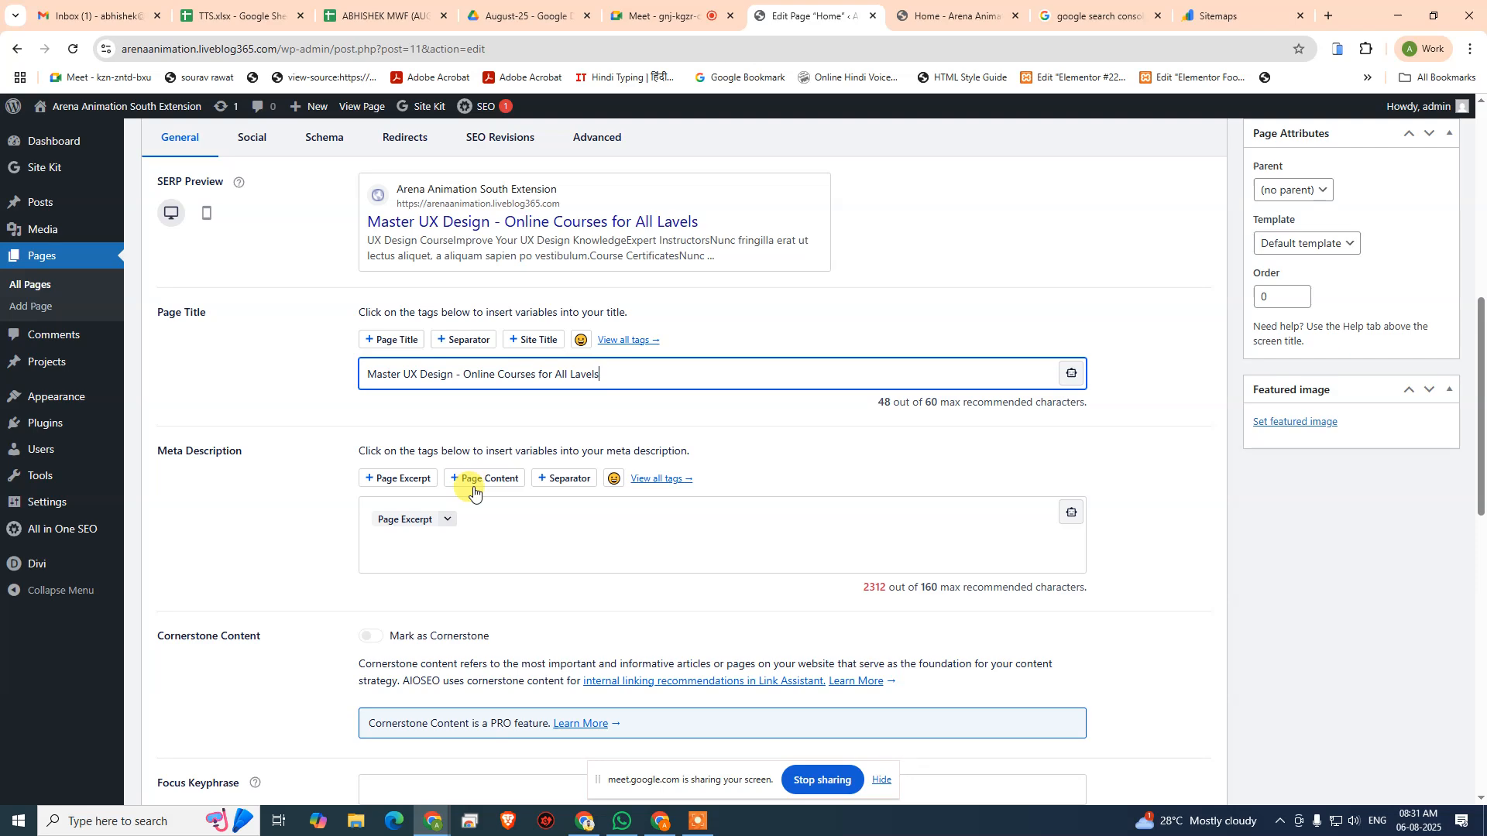
pyautogui.click(480, 521)
pyautogui.click(954, 13)
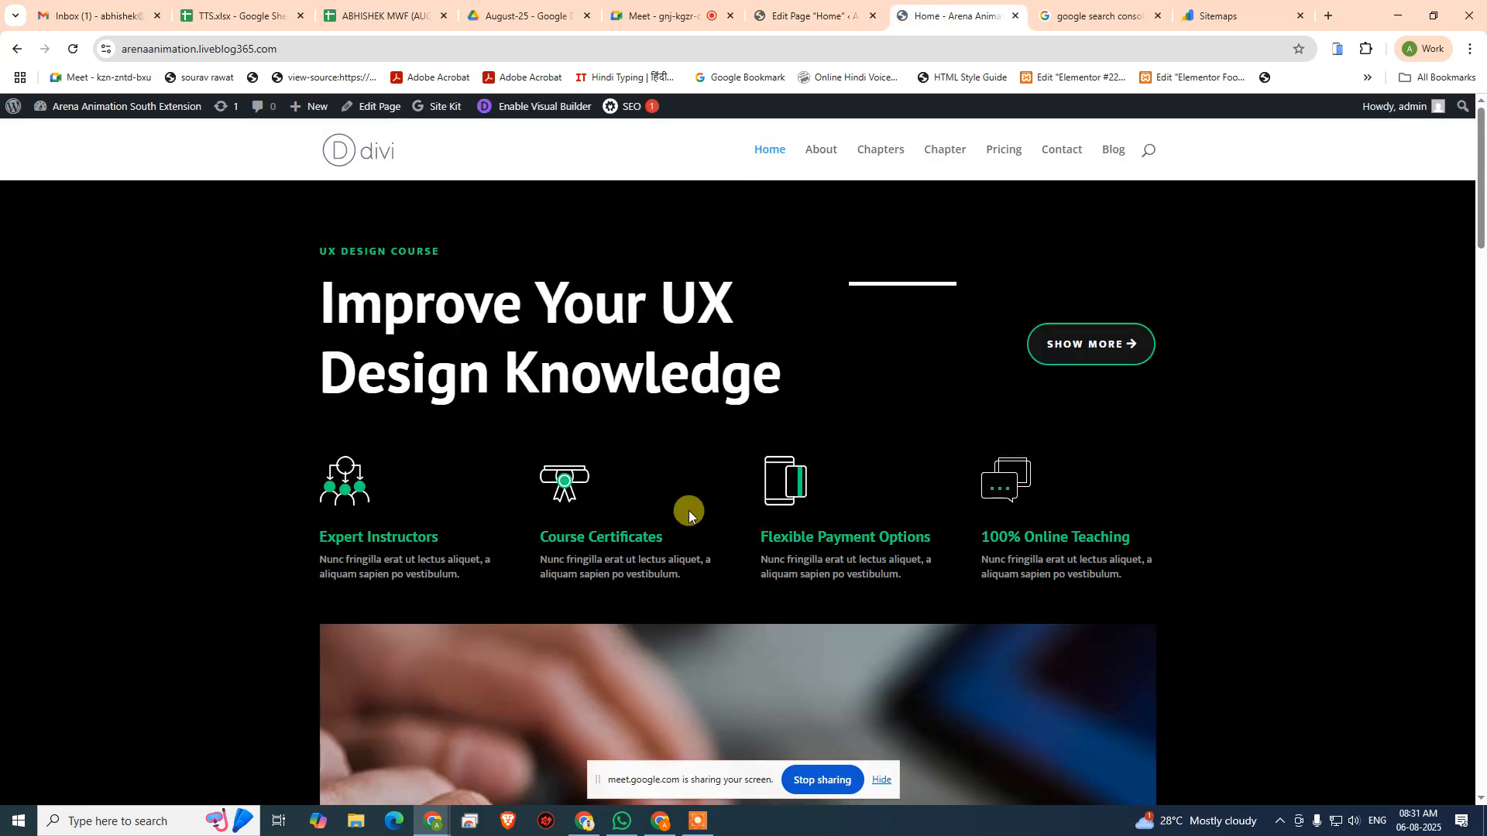
pyautogui.scroll(-10, 375, 558)
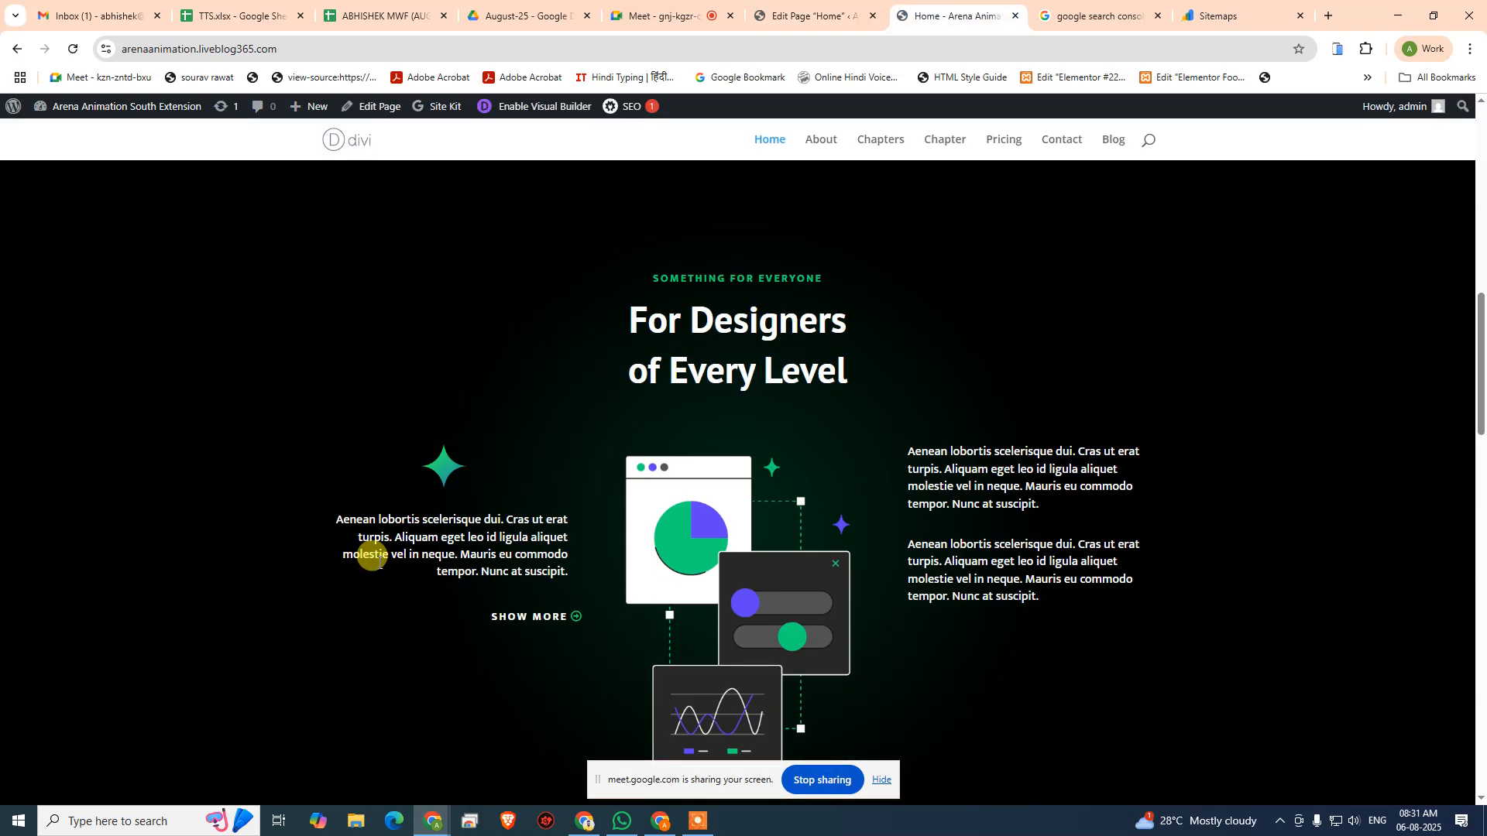
pyautogui.scroll(-15, 371, 555)
pyautogui.scroll(6, 565, 558)
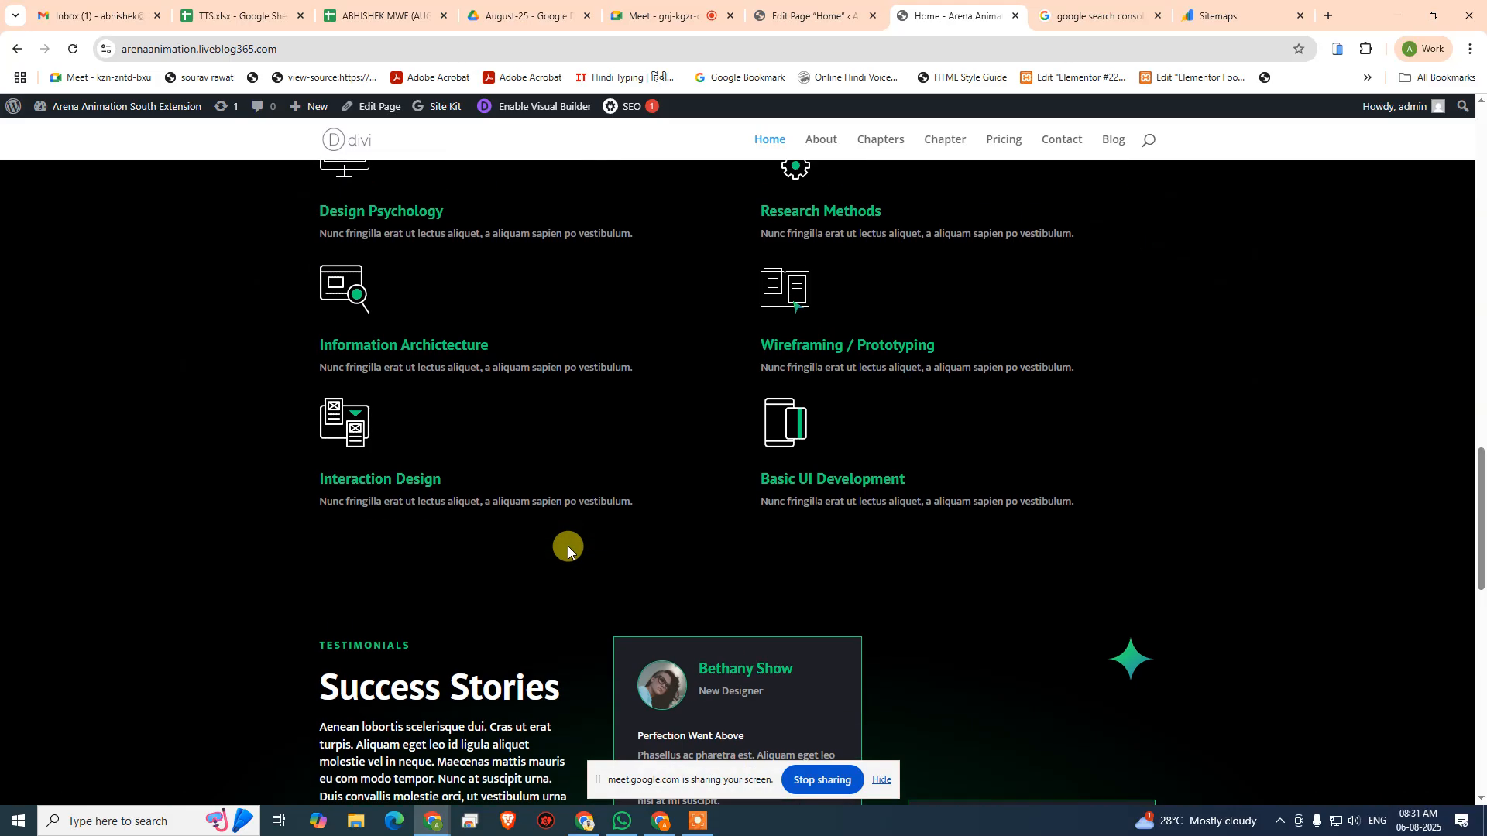
pyautogui.scroll(6, 568, 546)
pyautogui.click(813, 15)
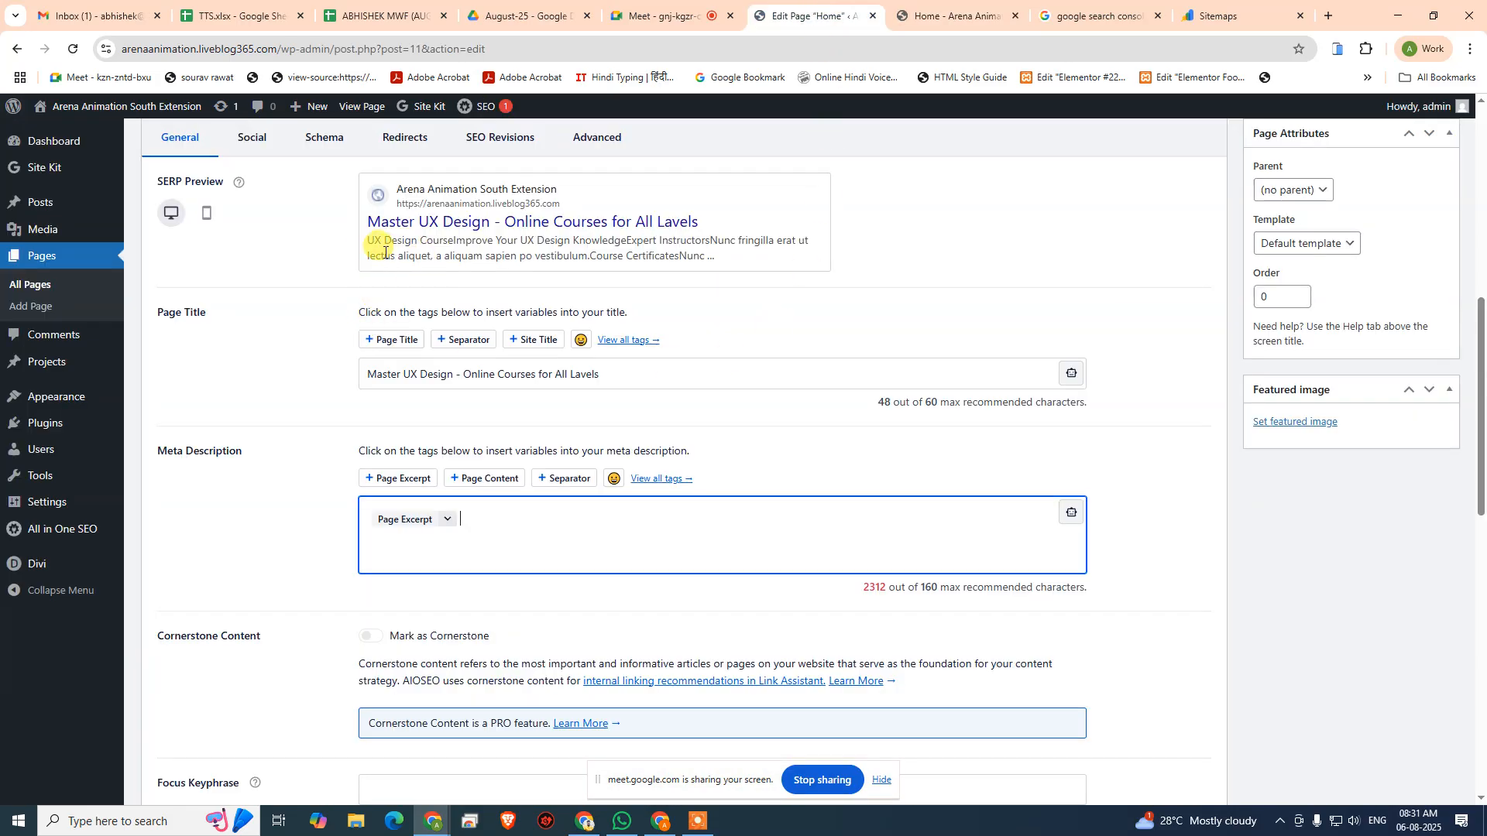
# - Try to search the live Home page for the opening words of the SERP preview's description
pyautogui.moveTo(367, 240); pyautogui.dragTo(570, 241)
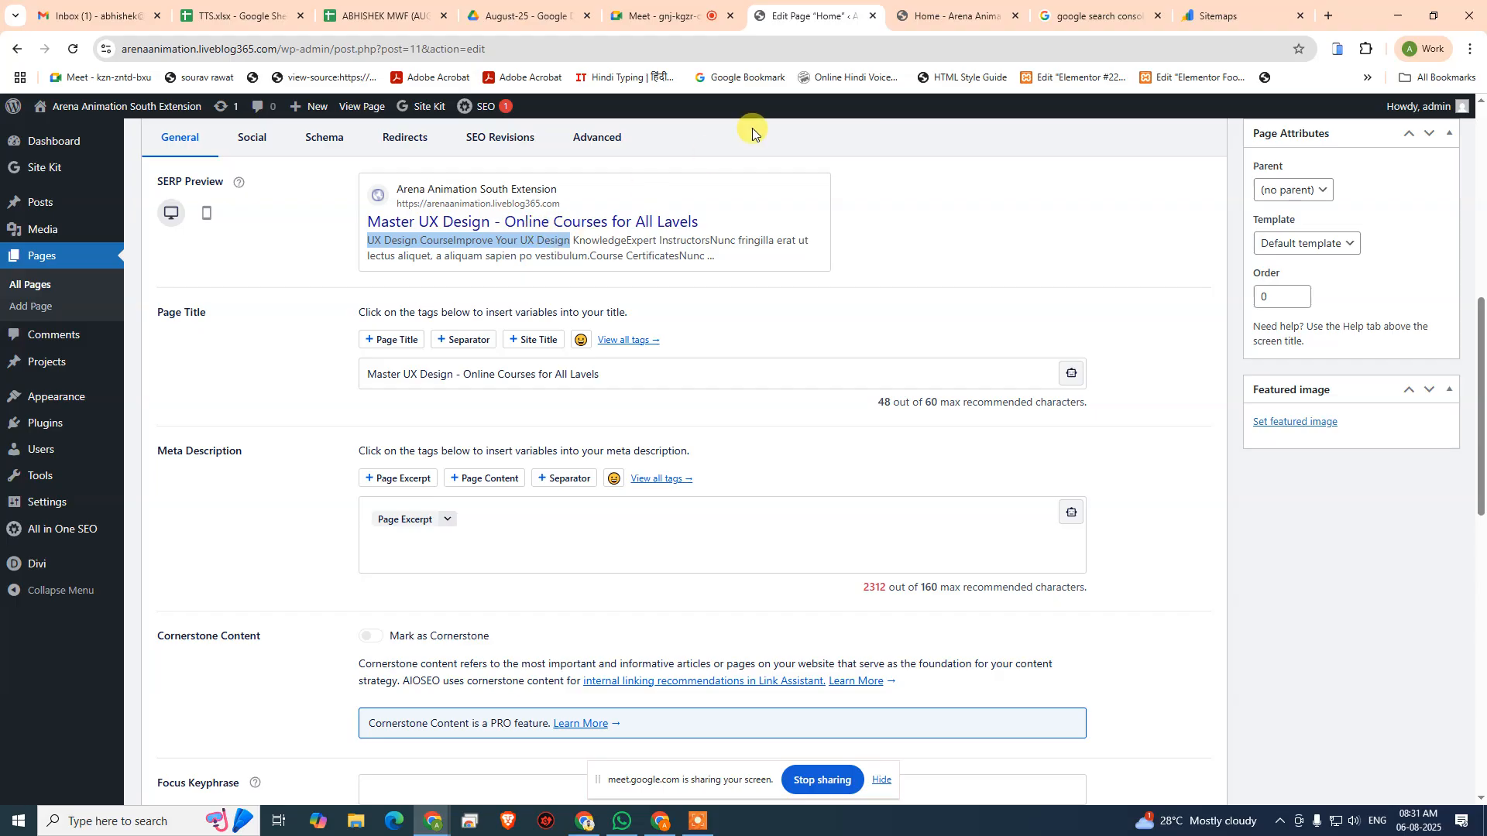
pyautogui.hotkey('ctrl', 'c')
pyautogui.click(940, 16)
pyautogui.hotkey('ctrl', 'f')
pyautogui.hotkey('ctrl', 'v')
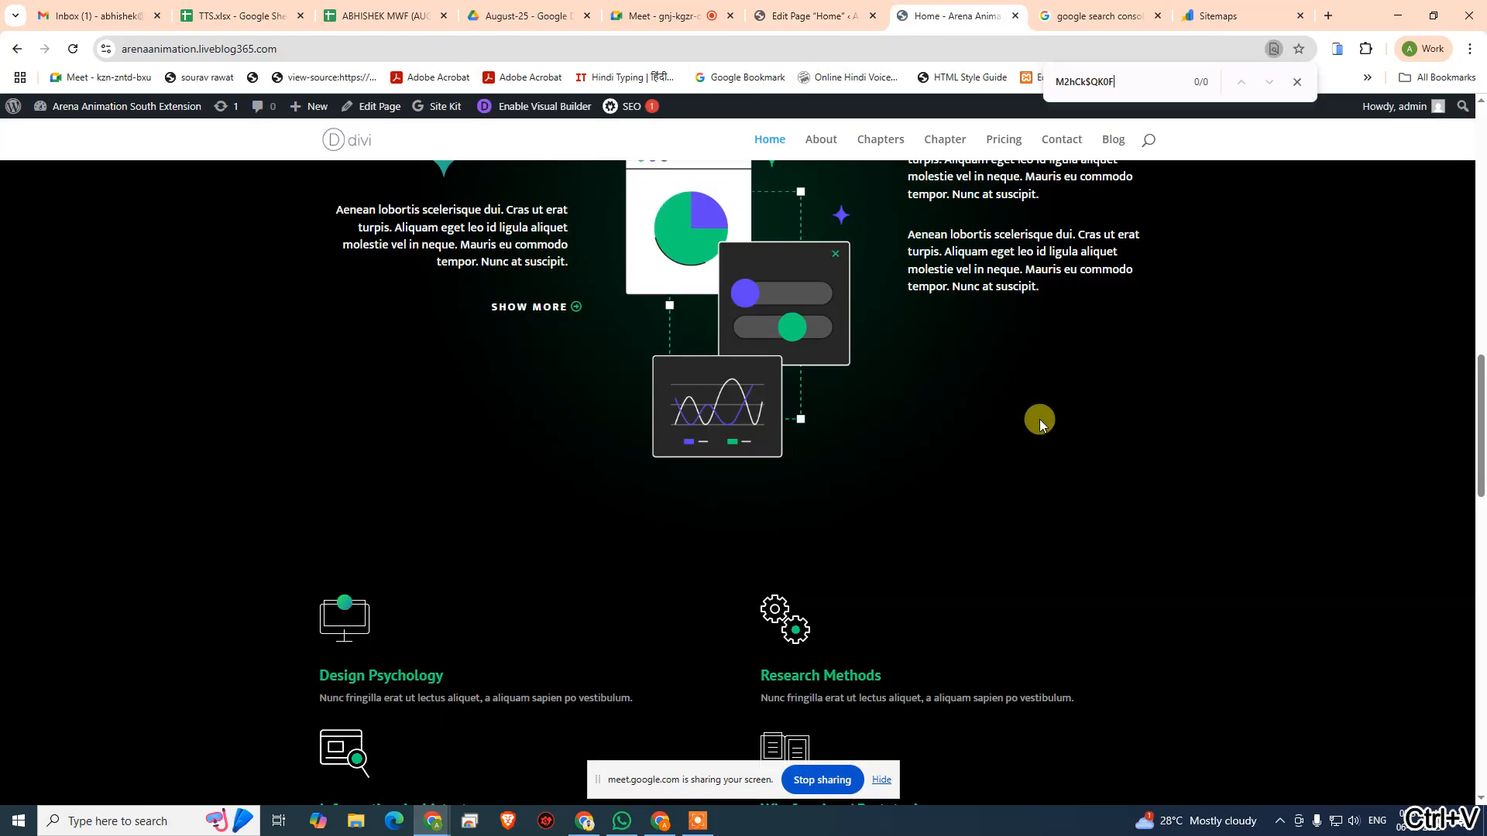
pyautogui.scroll(7, 968, 470)
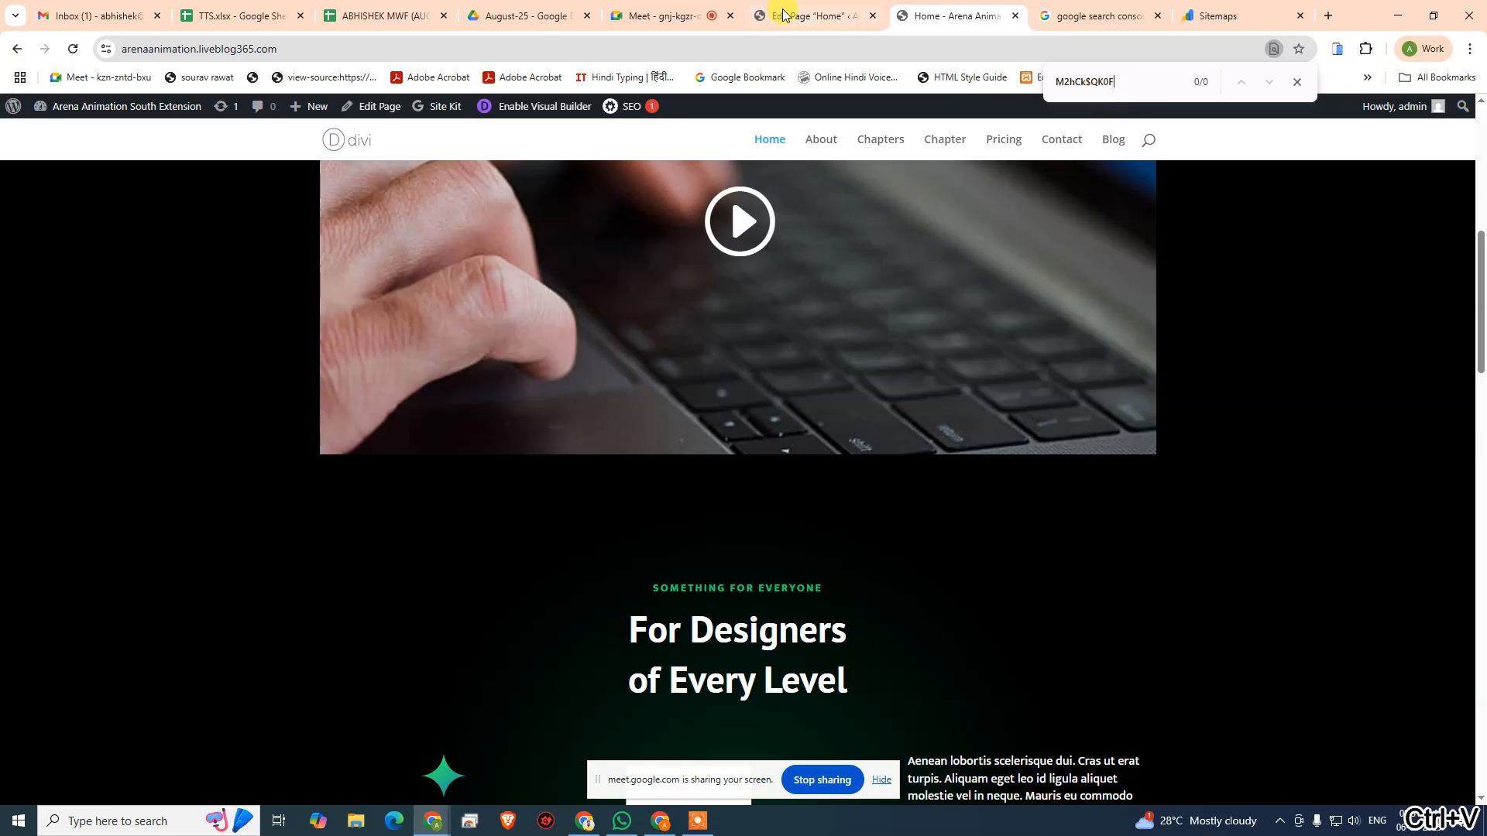
# - Copy "UX Design CourseImprove Your UX Design" from the SERP preview, search the live Home page for it, and look through the page's sections
pyautogui.click(805, 15)
pyautogui.rightClick(518, 242)
pyautogui.click(546, 261)
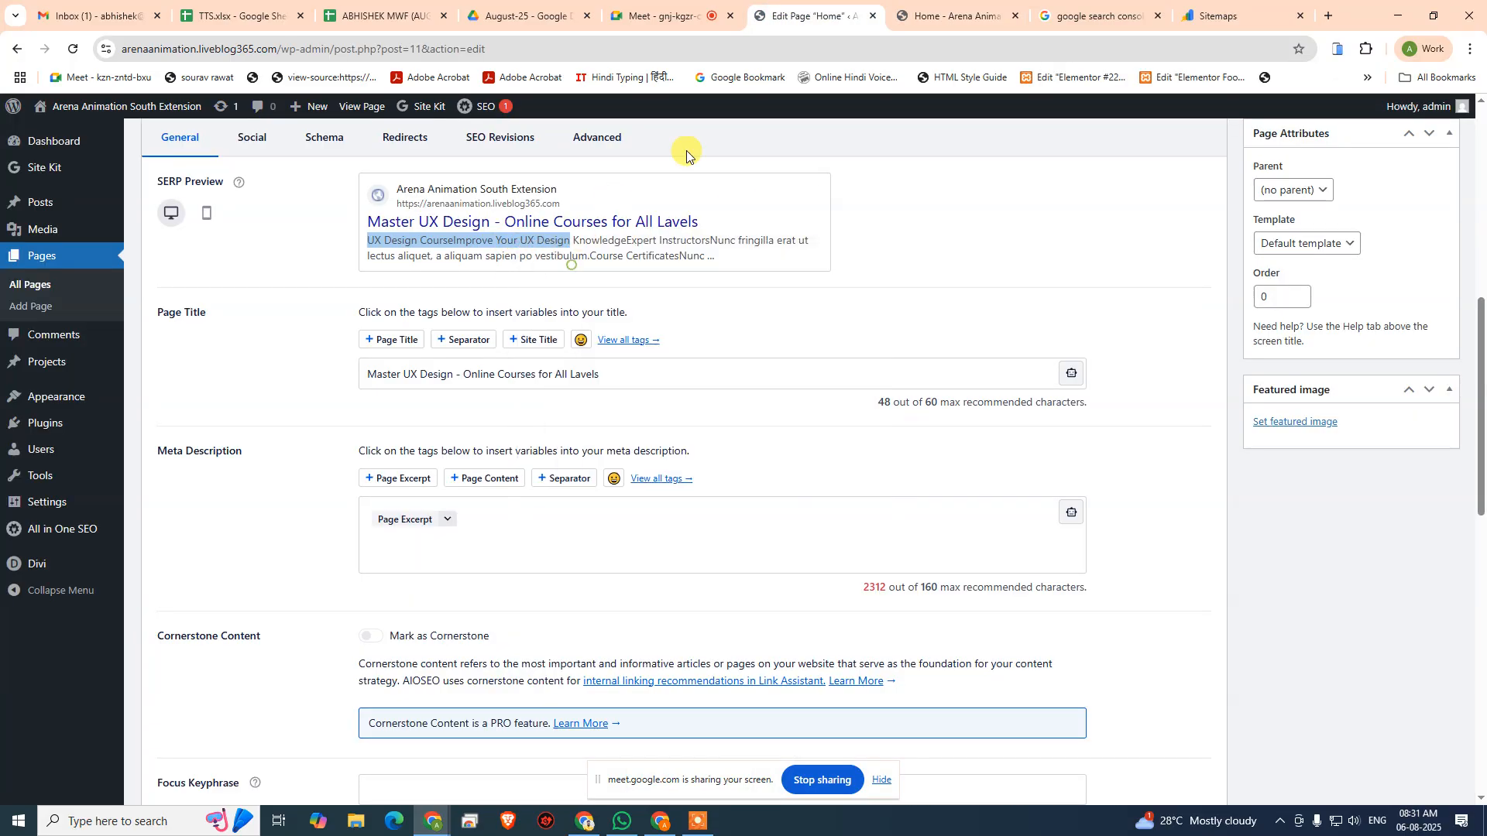
pyautogui.click(949, 15)
pyautogui.hotkey('ctrl', 'v')
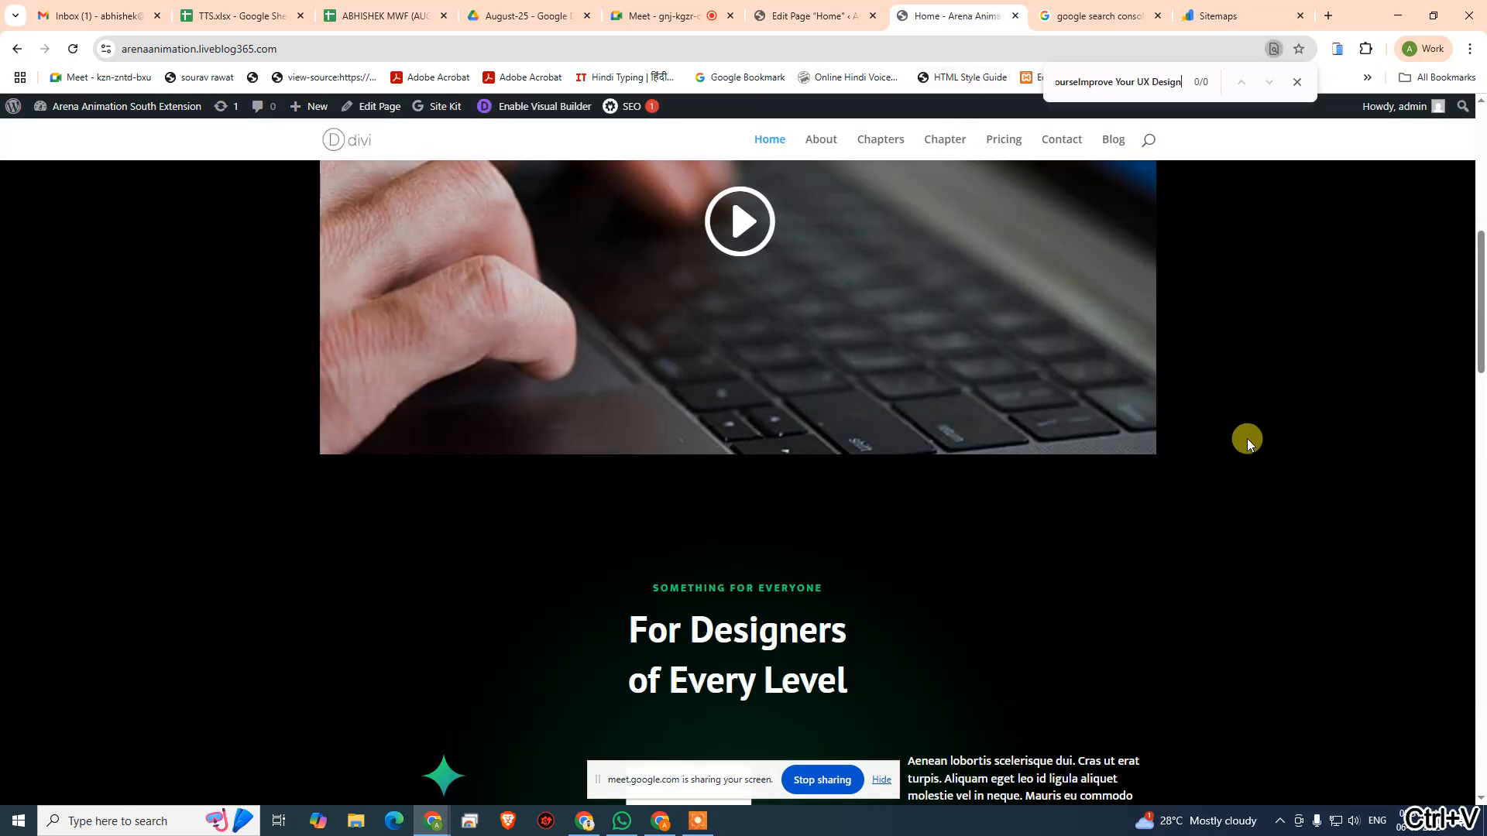
pyautogui.scroll(7, 1153, 463)
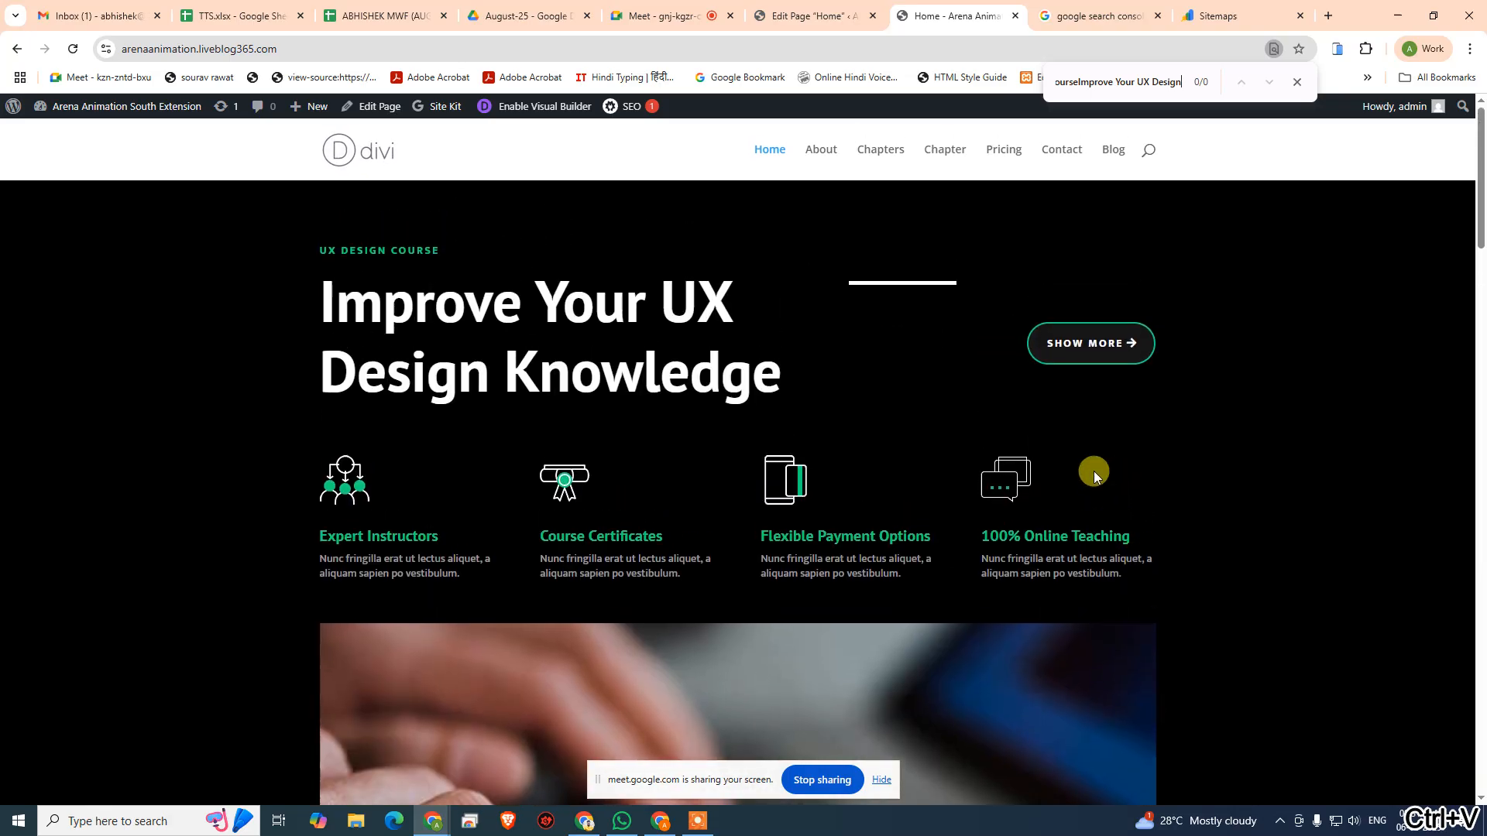
pyautogui.scroll(-15, 1094, 471)
pyautogui.scroll(9, 465, 364)
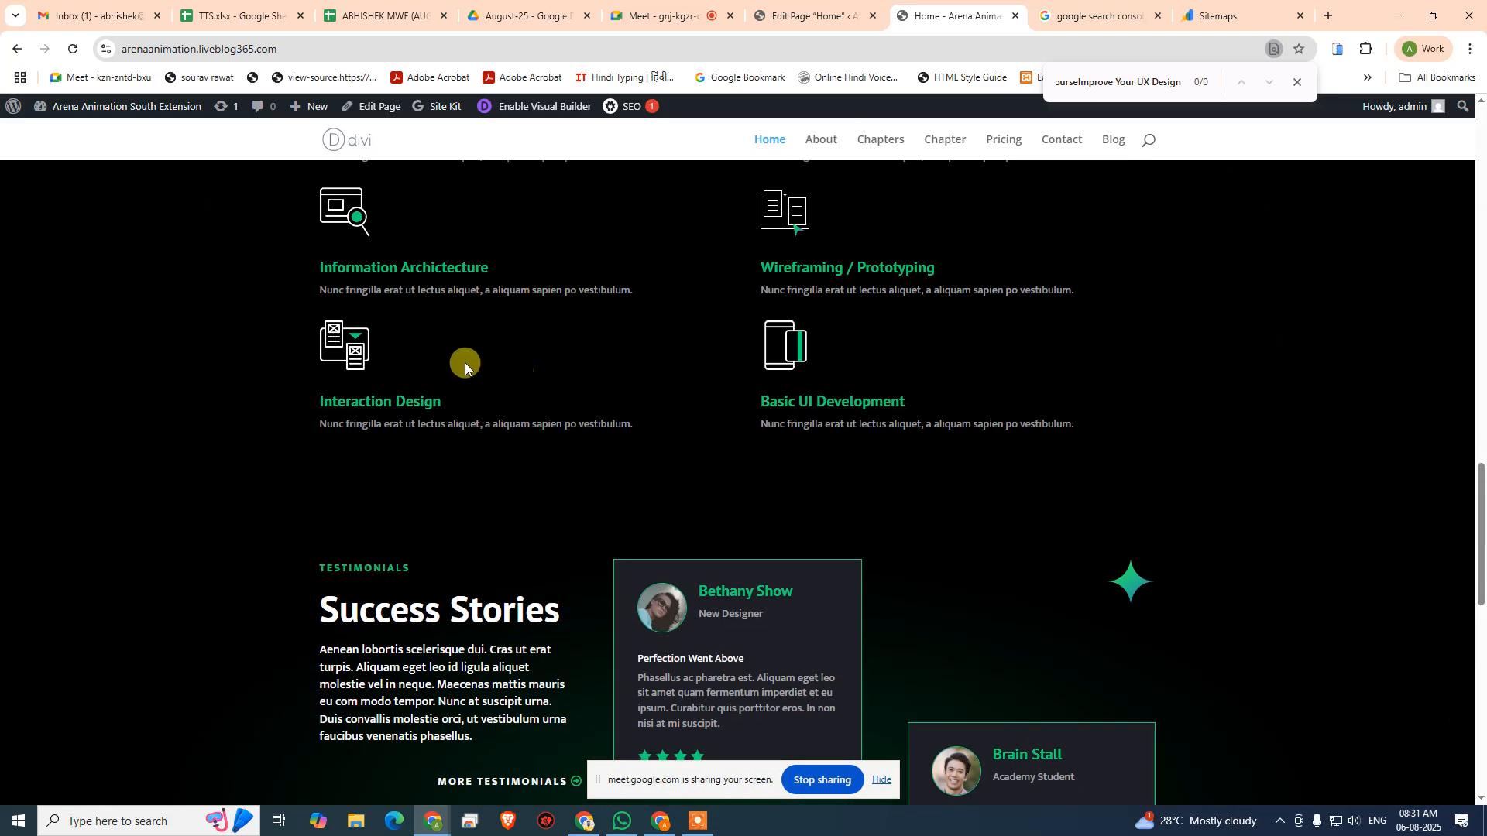
pyautogui.scroll(-7, 465, 363)
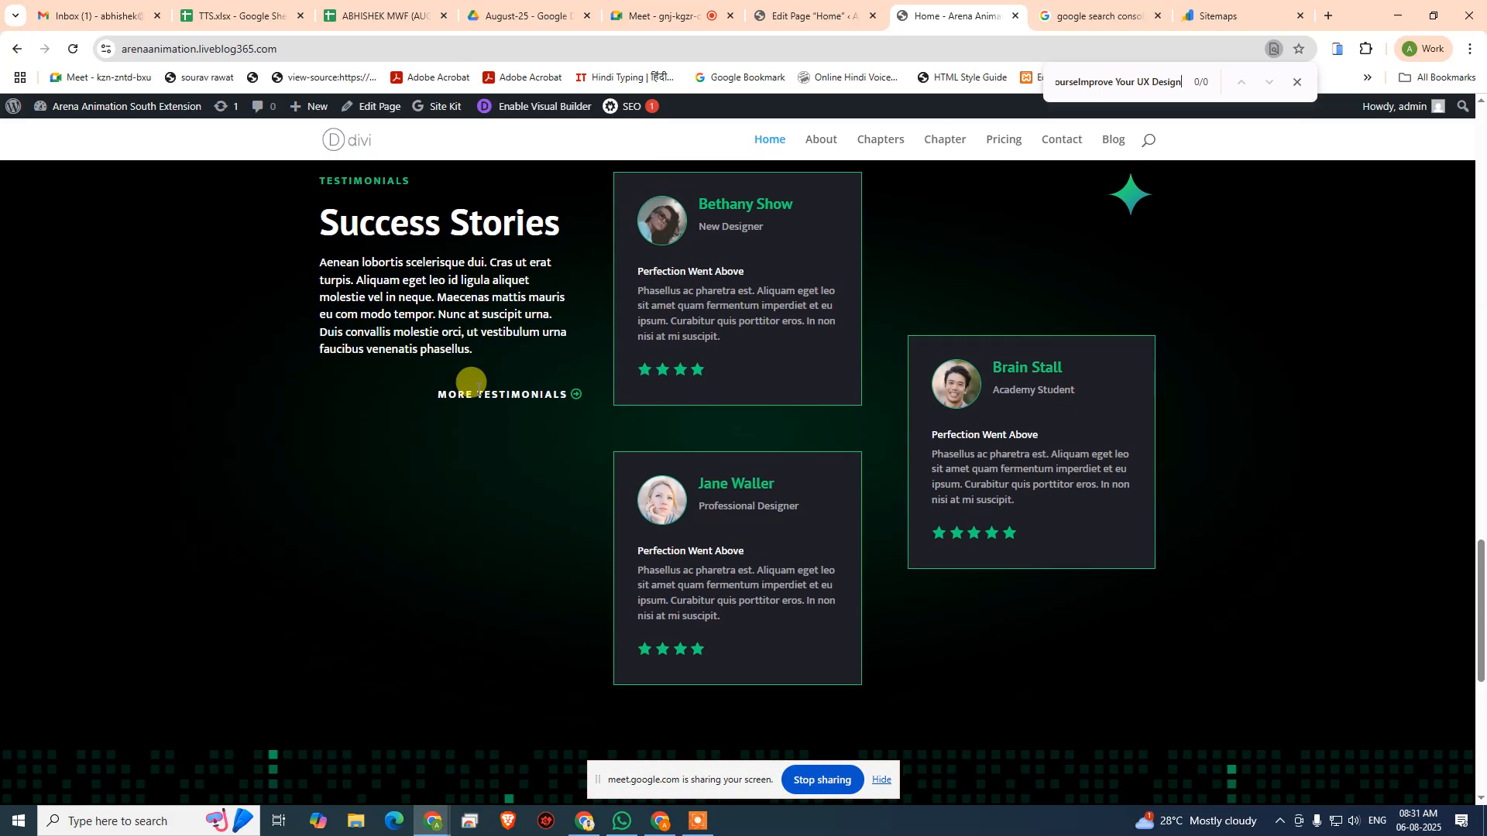
# - Set the meta description to "Learn UX Desgin from expert instructors. Beginner to advanced online UX courses with hands-on projects, certificates, and real-world design skills. Enroll now!"
pyautogui.click(805, 15)
pyautogui.click(496, 520)
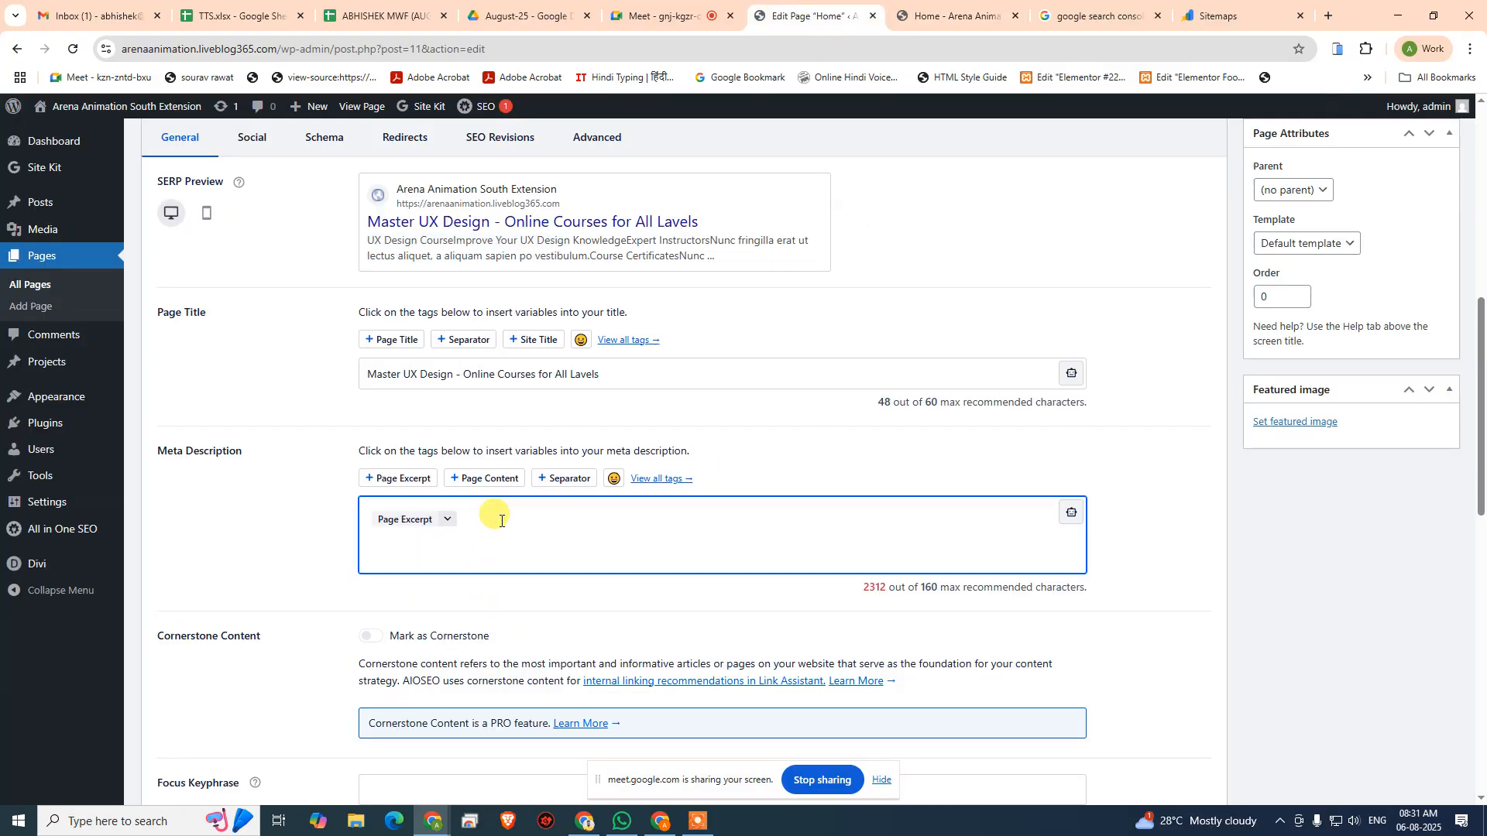
pyautogui.press('BackSpace')
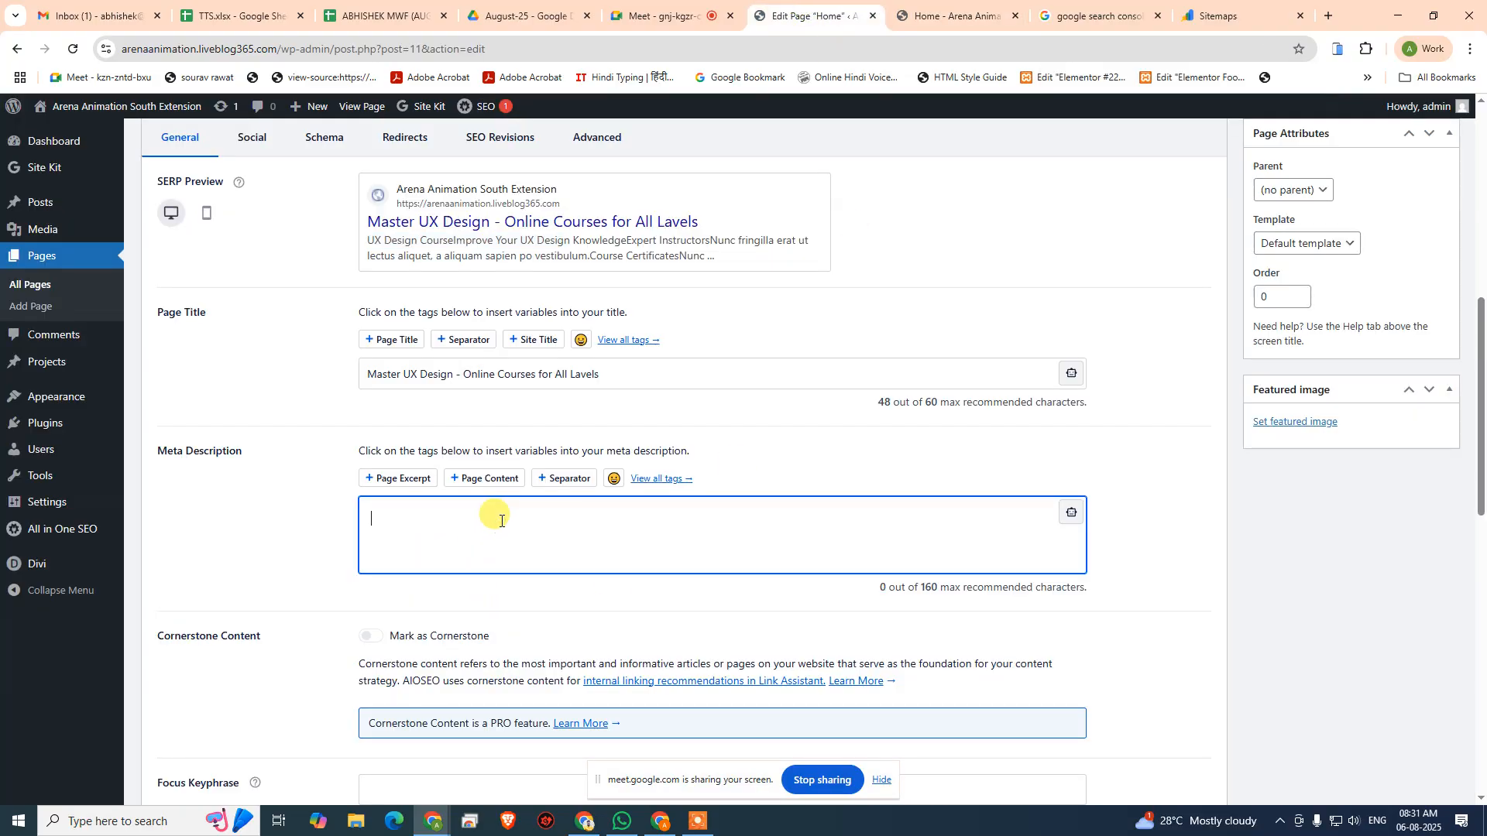
pyautogui.write('Lear')
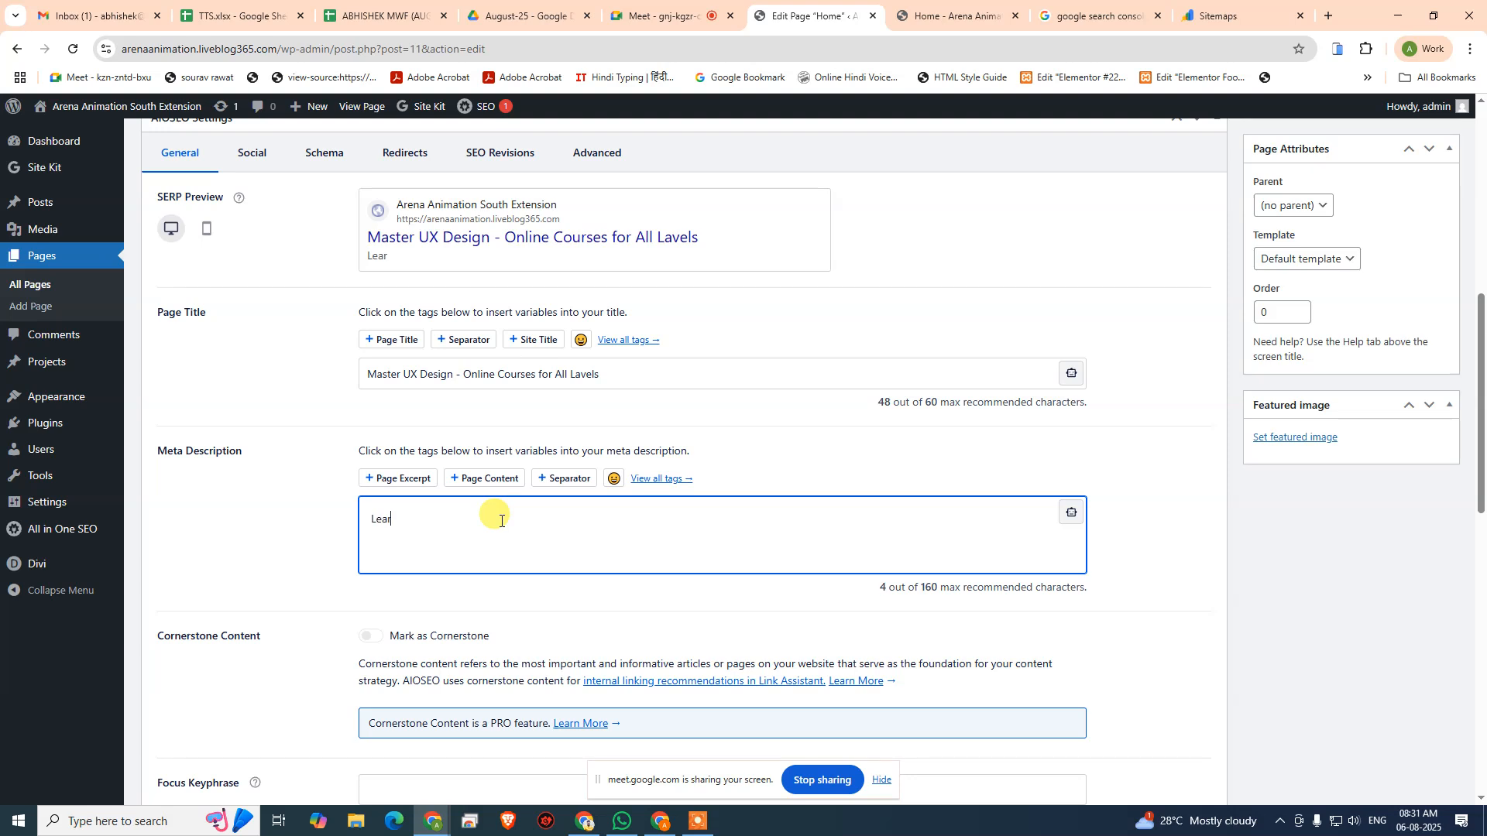
pyautogui.write('n UX Desgin from ')
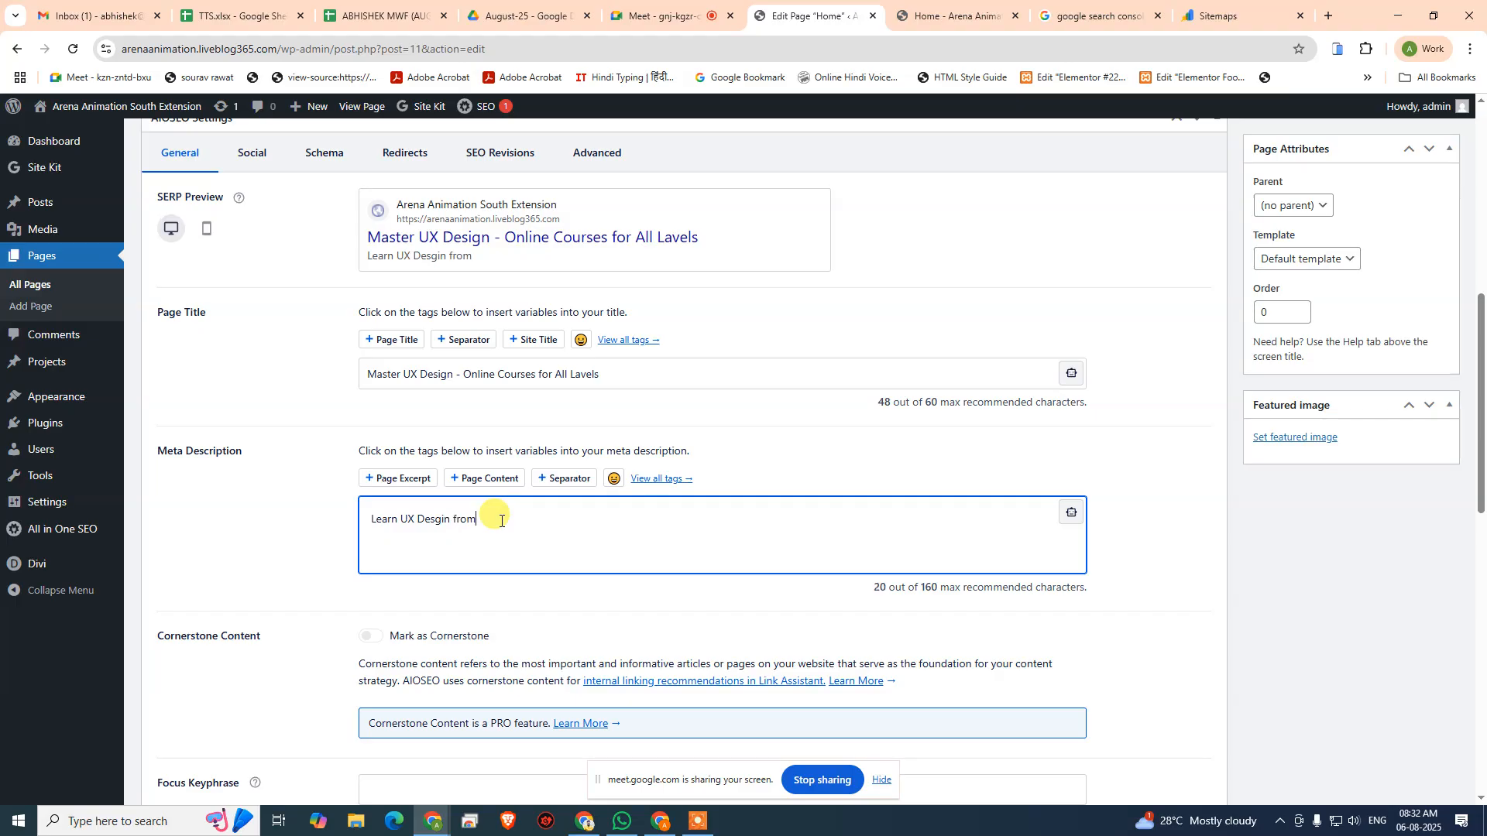
pyautogui.write('expert instructors. Beg')
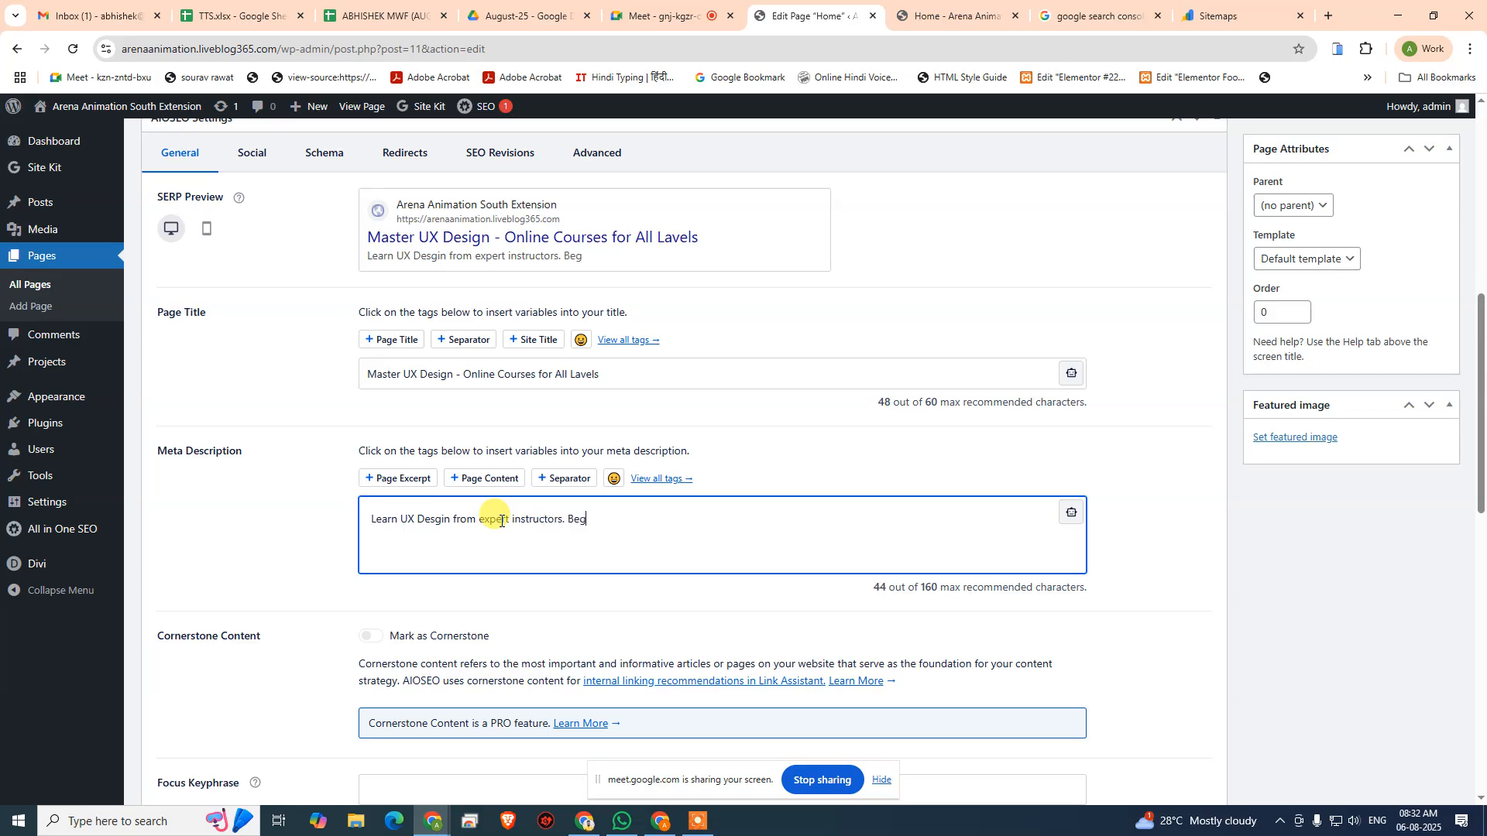
pyautogui.write('inner to advanced on')
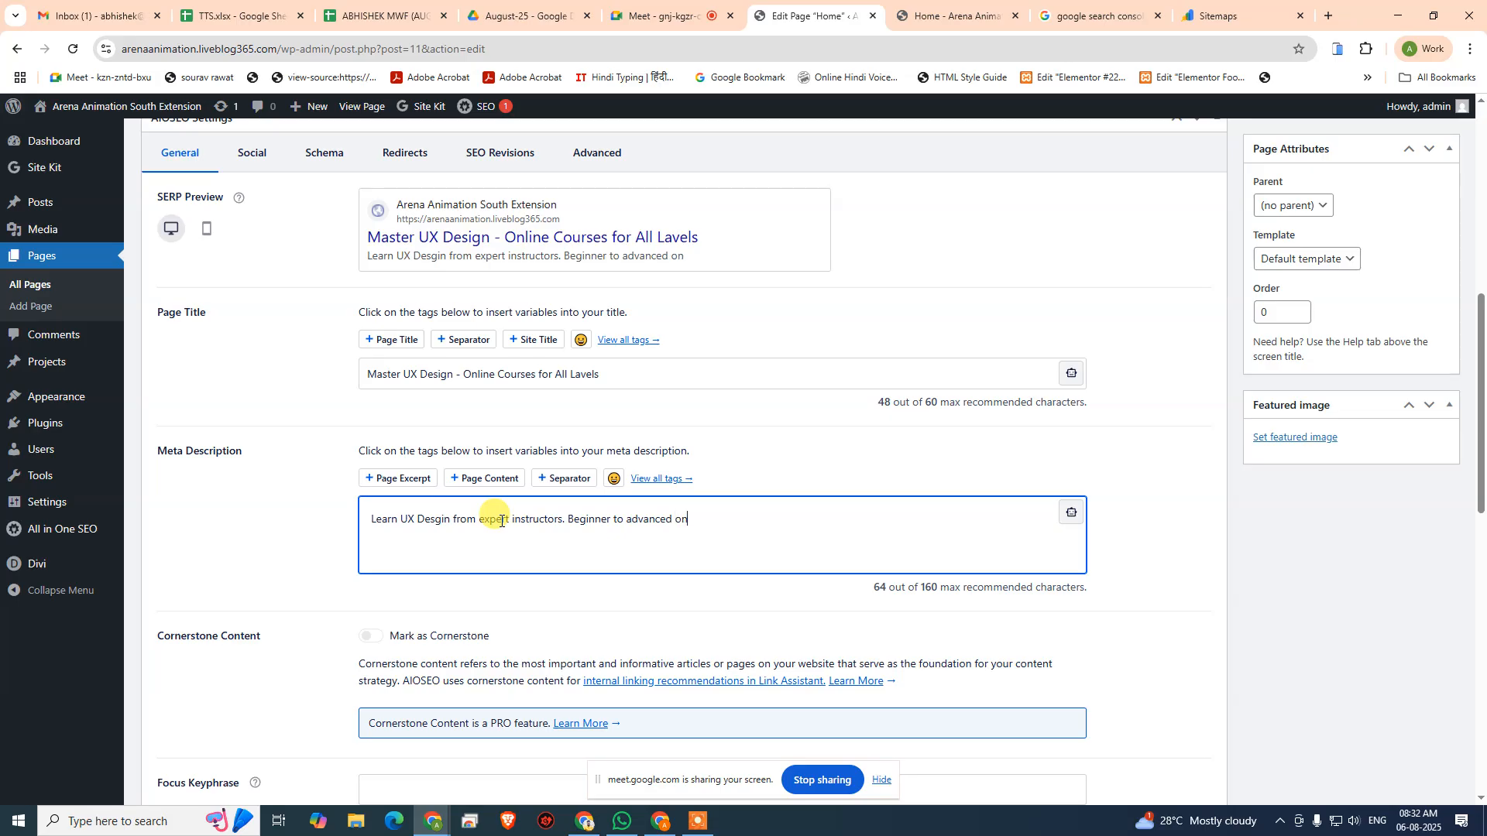
pyautogui.write('line UX courses with hands')
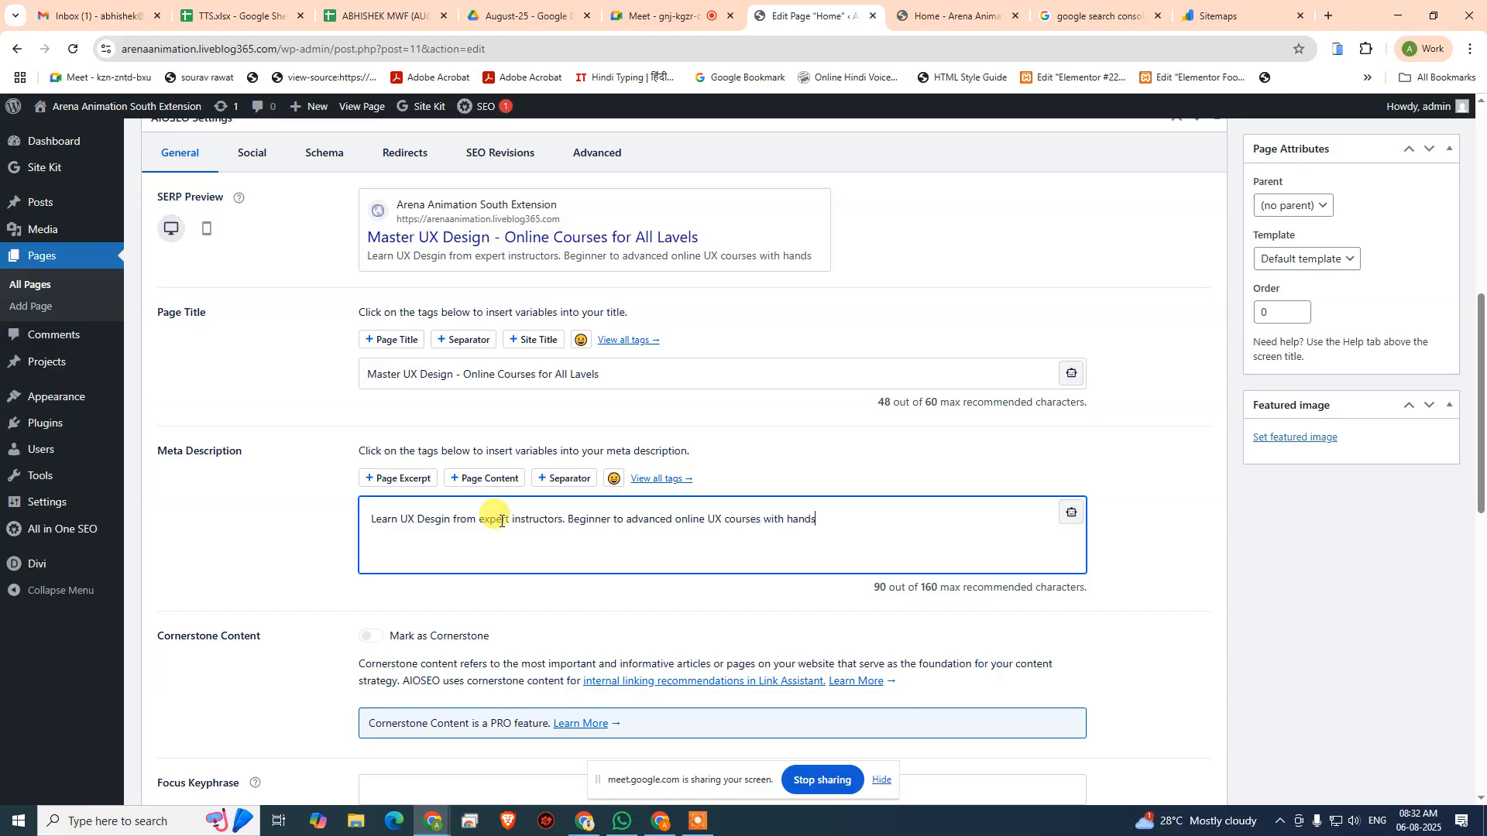
pyautogui.write('-on')
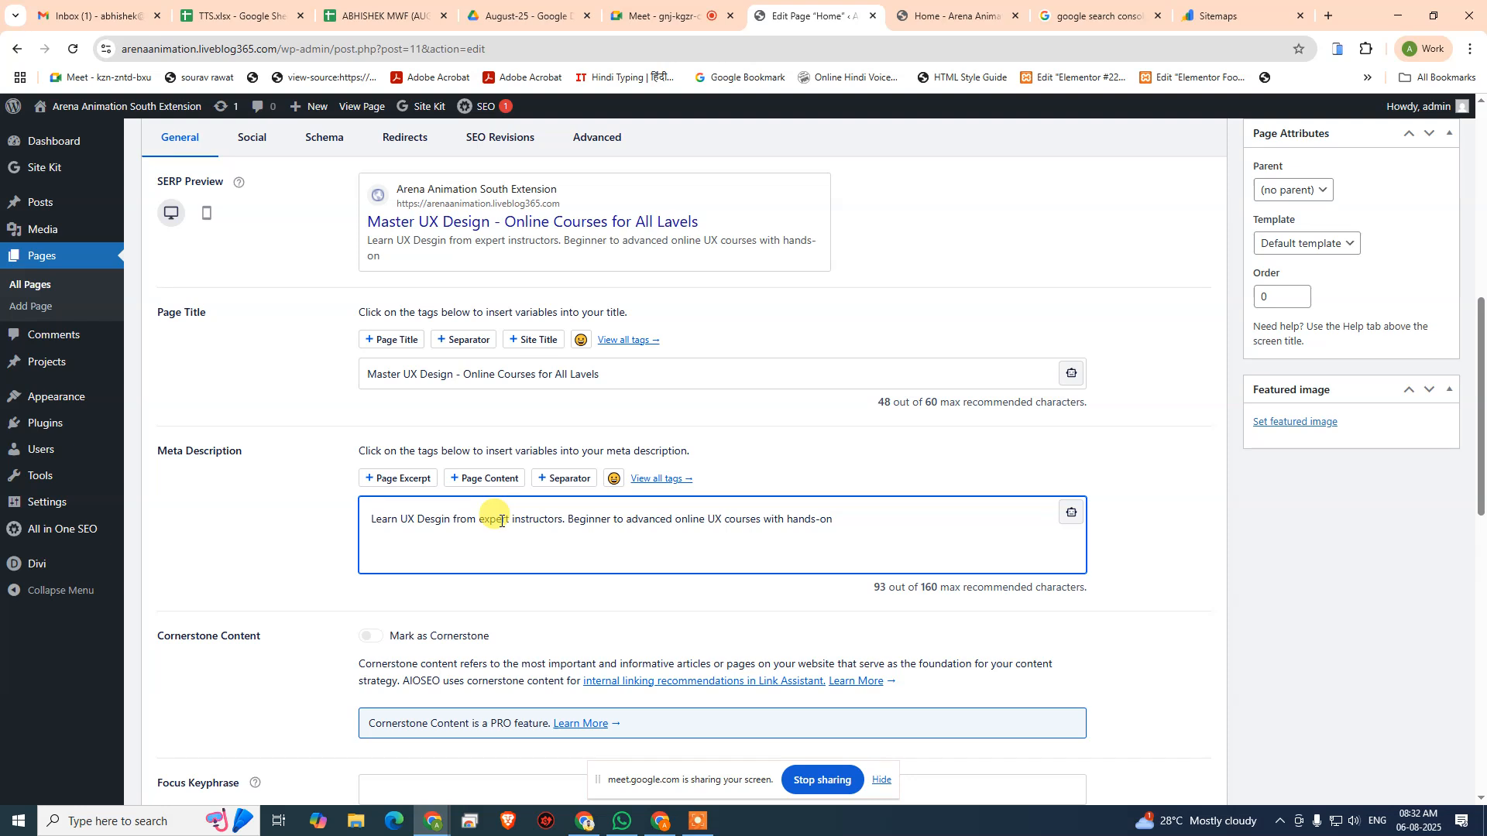
pyautogui.write(' projects, certificates')
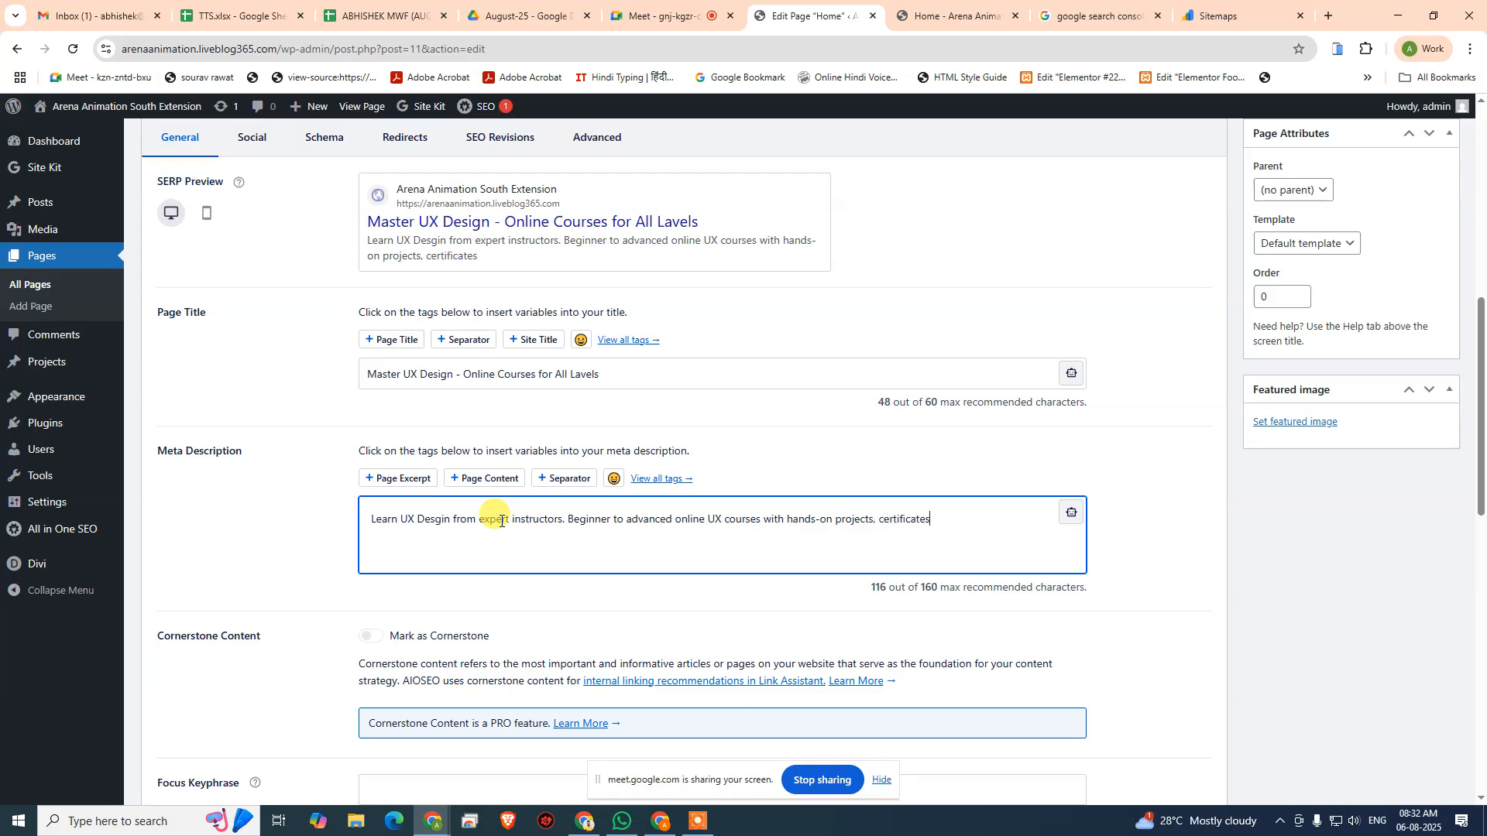
pyautogui.write(', and real-world design')
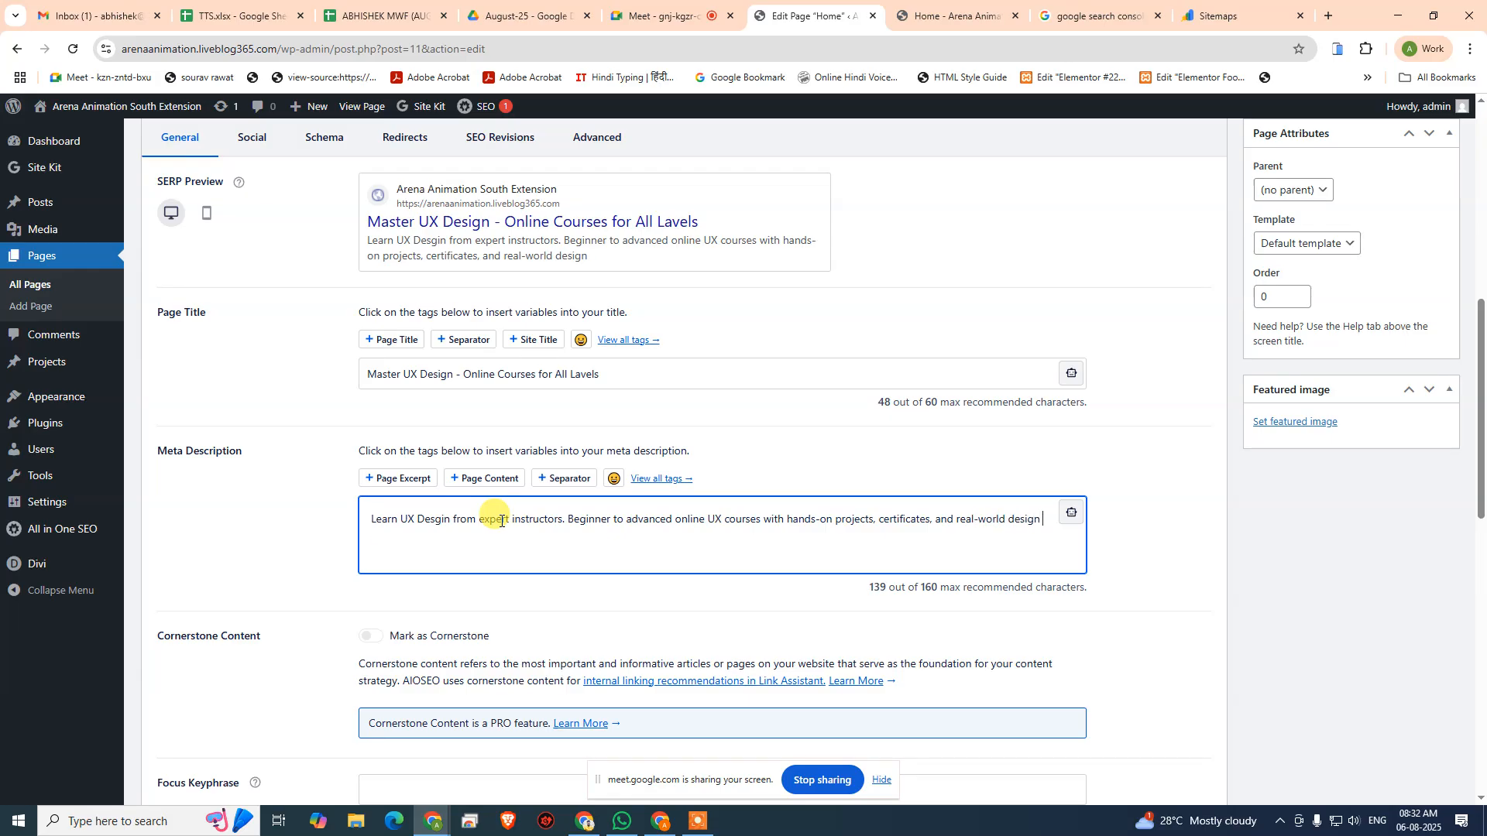
pyautogui.write(' skills. Enroll now!')
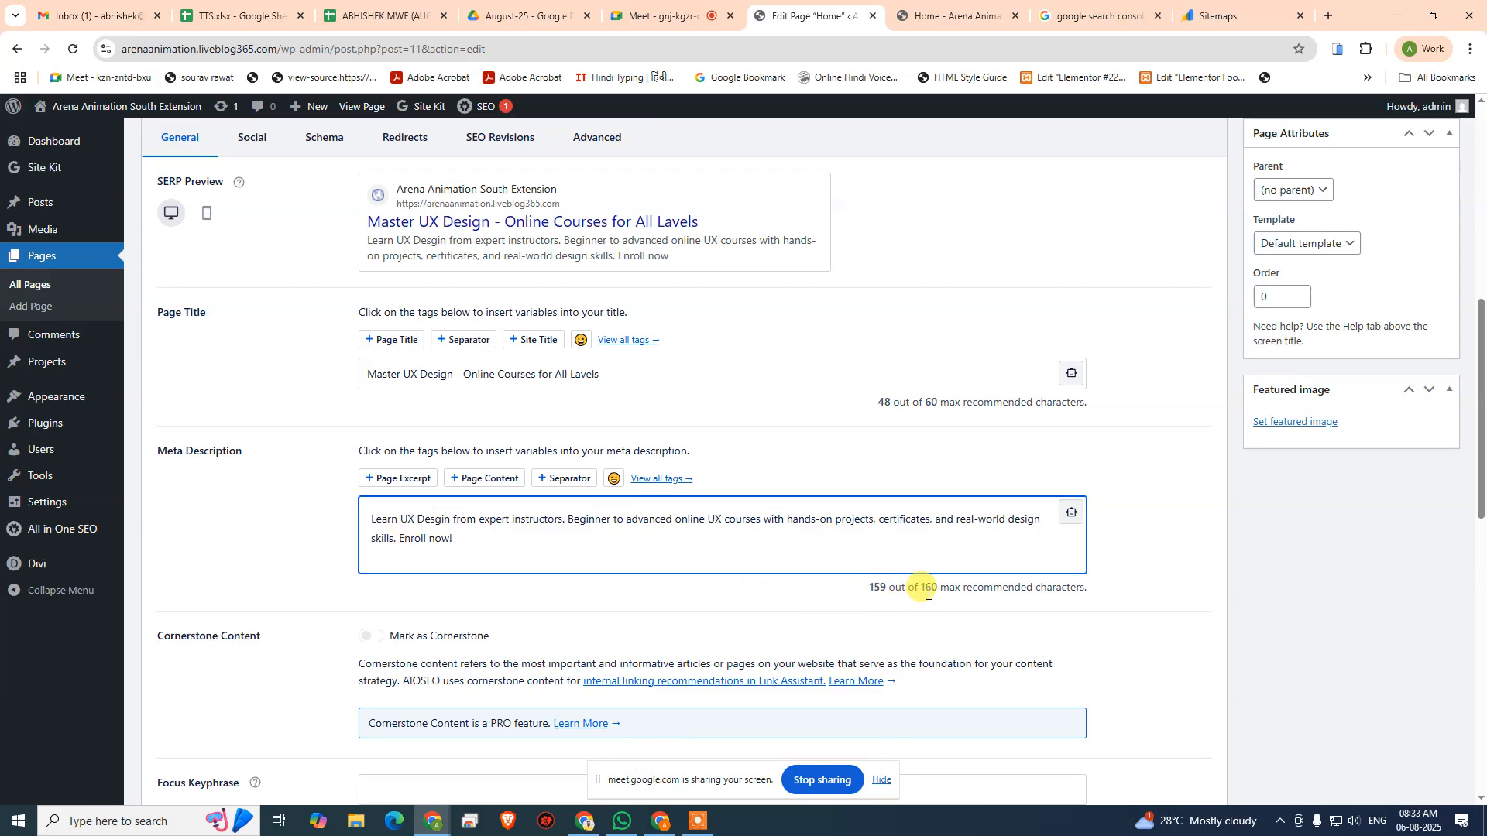
# - Review the Home page's SERP preview, and open the list of all WordPress pages in a new browser tab
pyautogui.scroll(3, 585, 534)
pyautogui.scroll(-3, 581, 531)
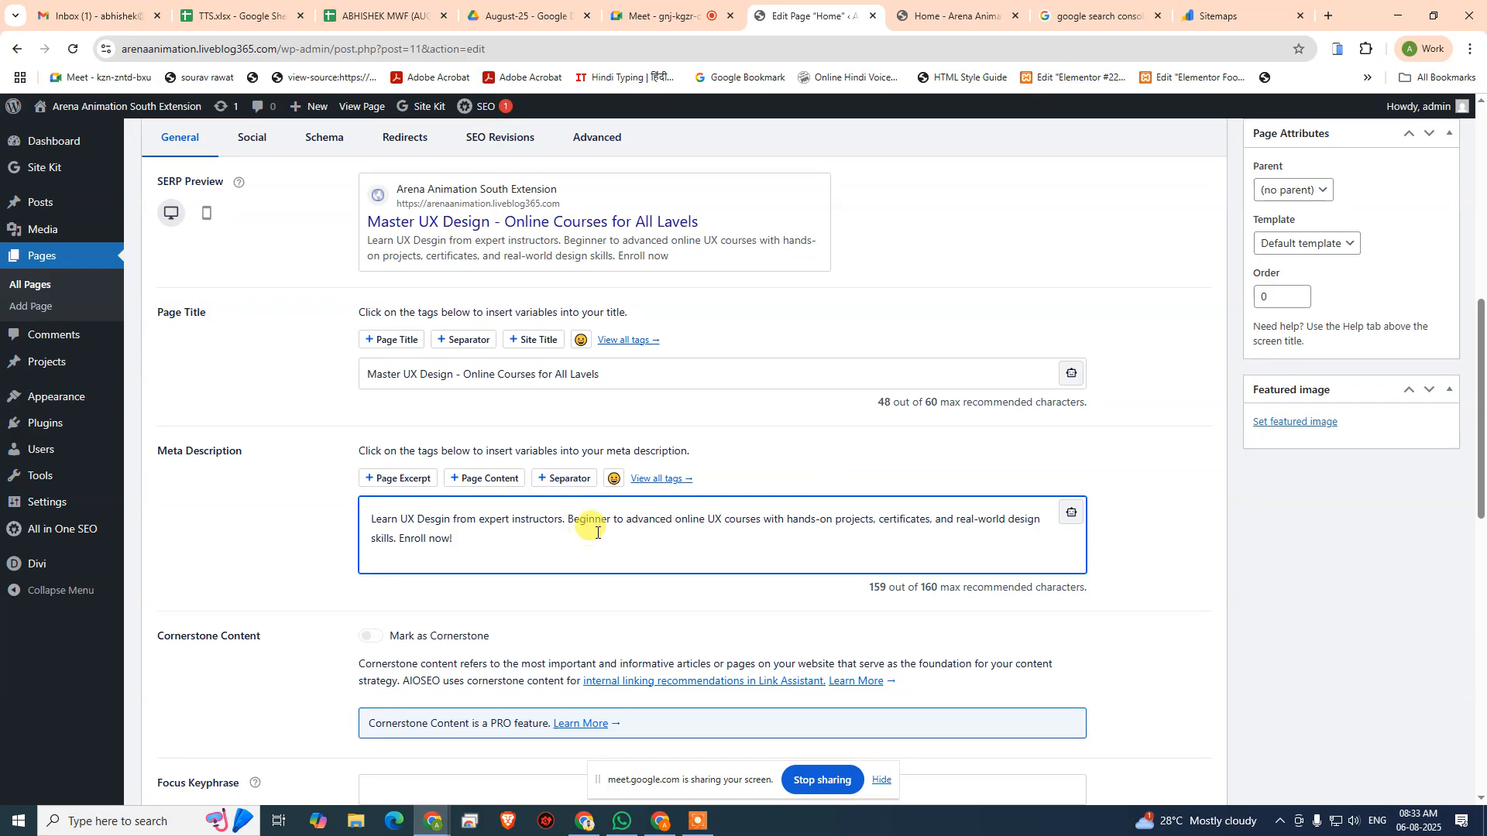
pyautogui.scroll(7, 599, 532)
pyautogui.scroll(-5, 697, 540)
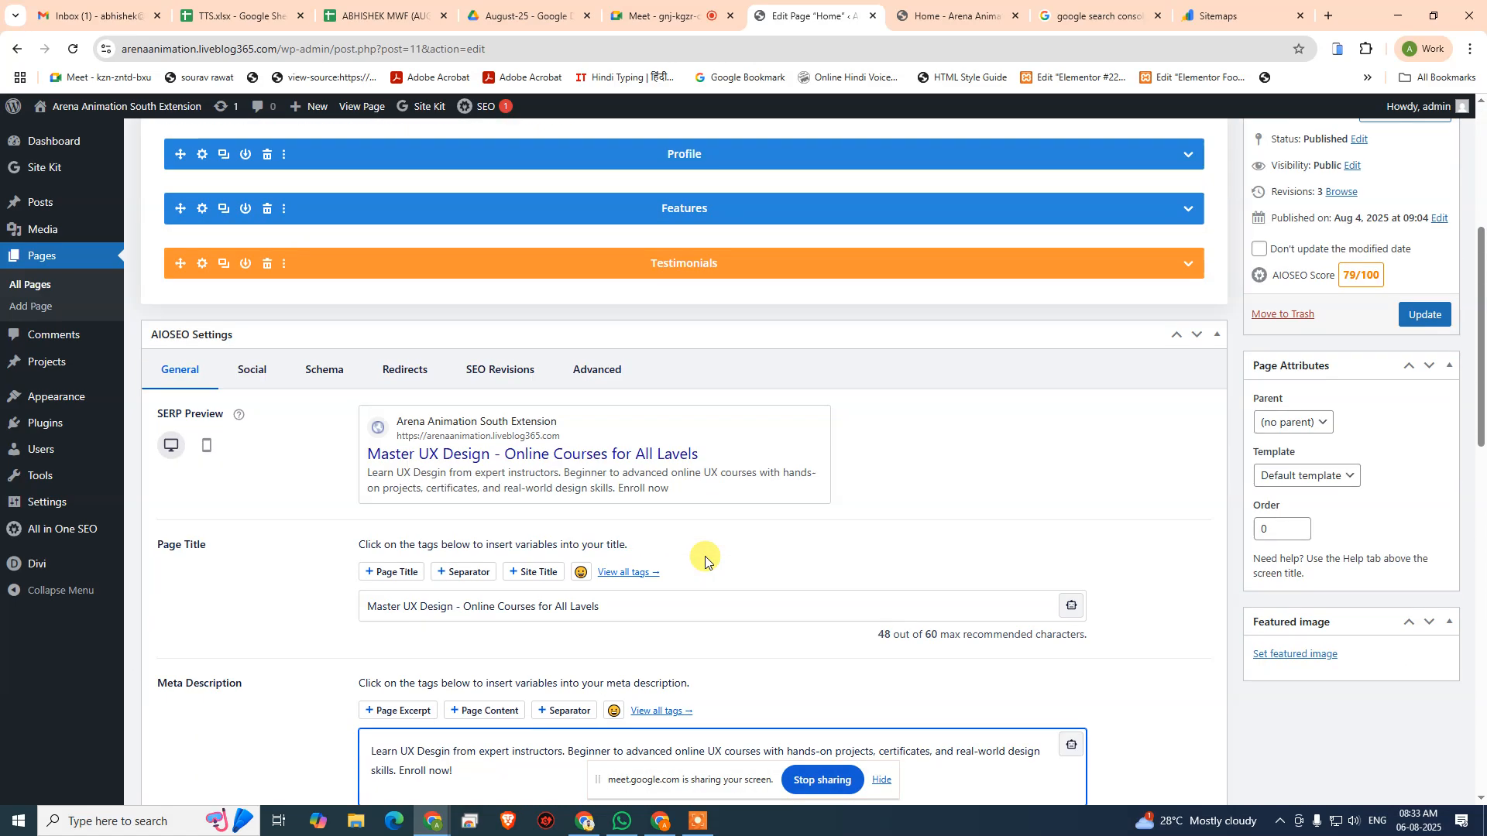
pyautogui.scroll(-2, 767, 531)
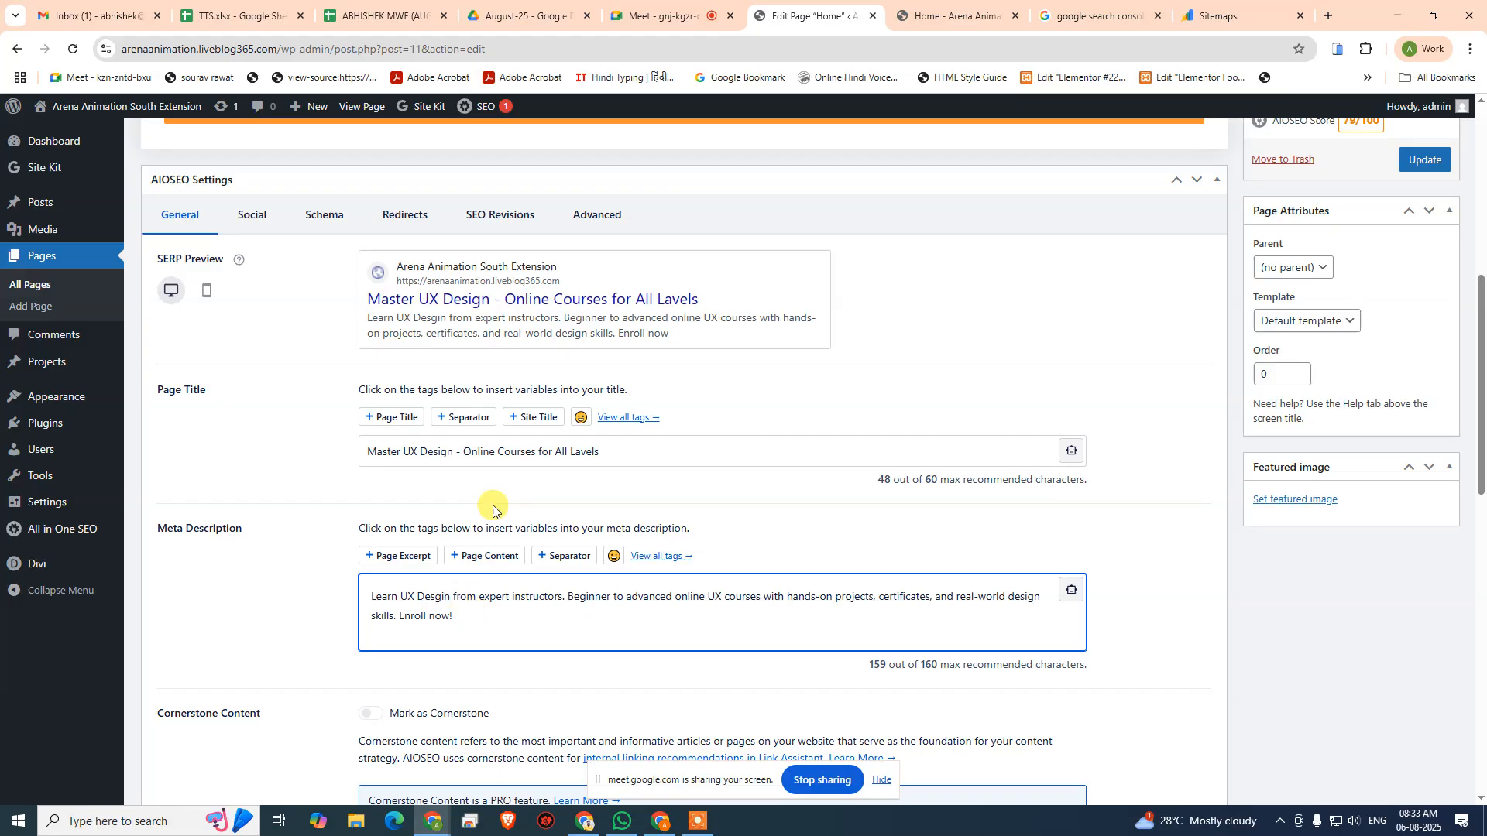
pyautogui.middleClick(19, 288)
pyautogui.click(867, 9)
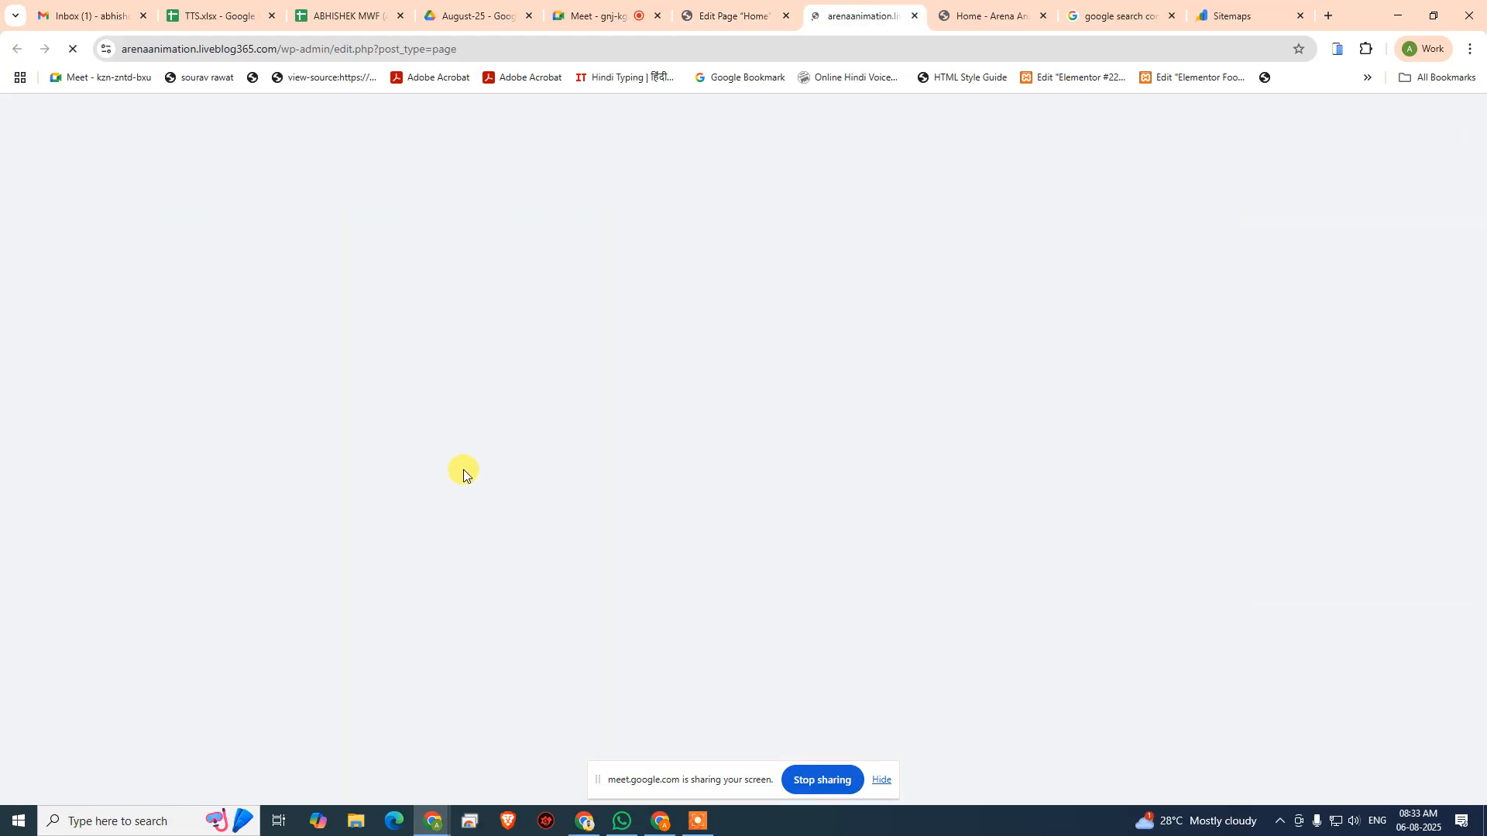
# - Review the AIOSEO titles and descriptions in the page list, glance at the live Home page, and return to the Home page editor
pyautogui.scroll(-1, 459, 468)
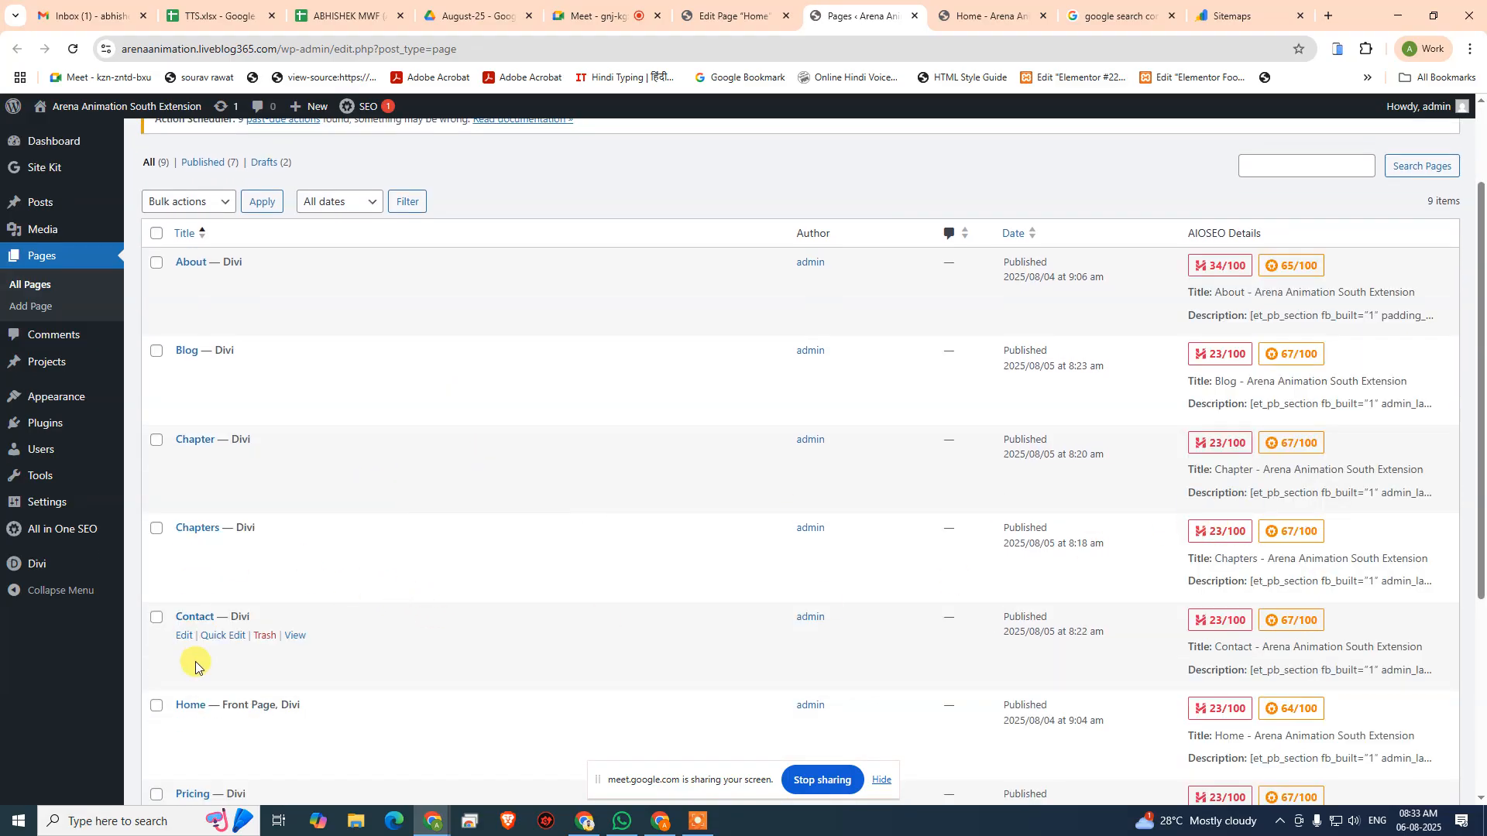
pyautogui.scroll(-2, 232, 665)
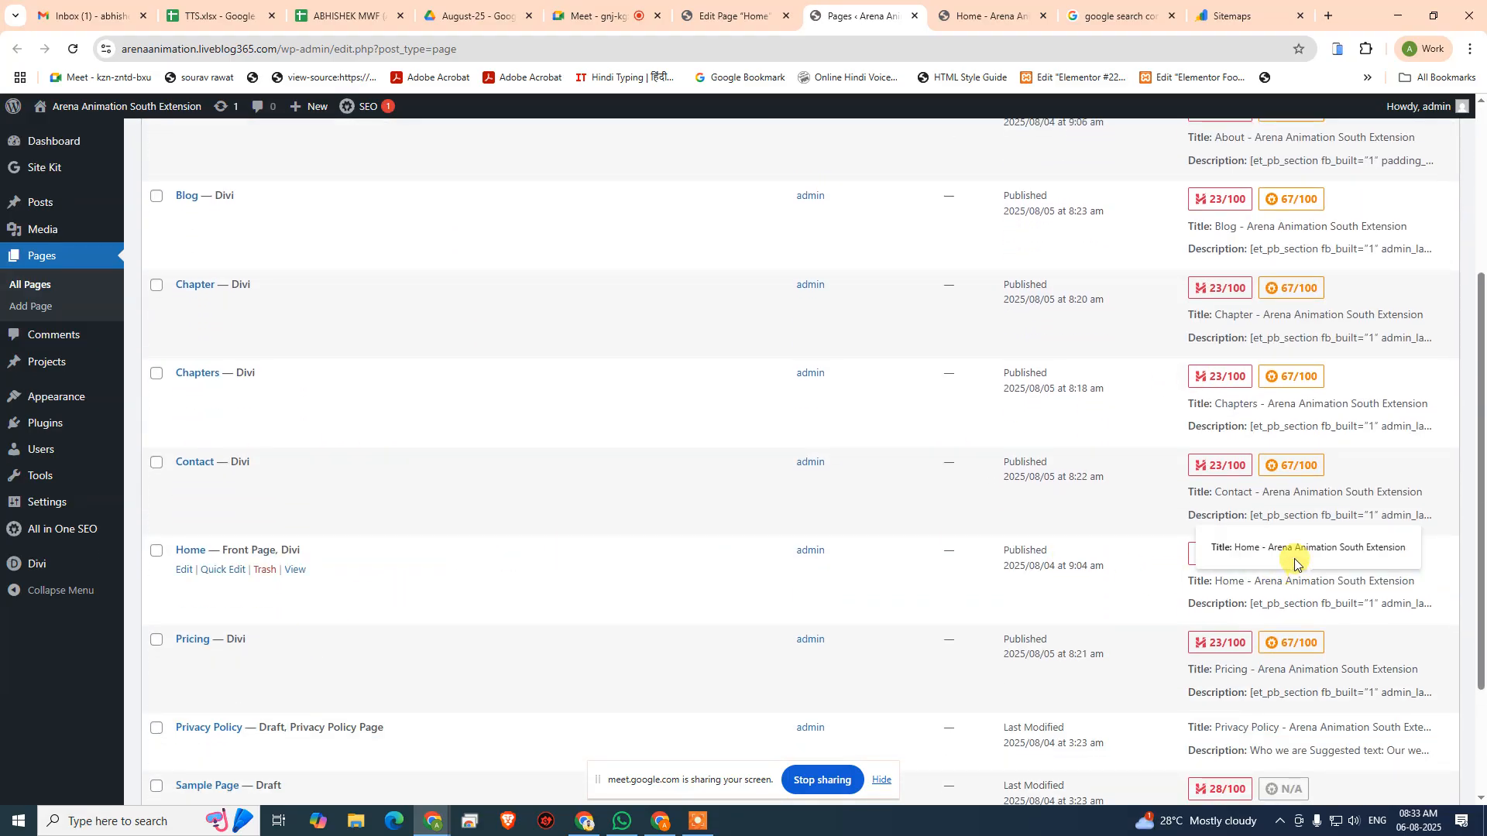
pyautogui.click(983, 16)
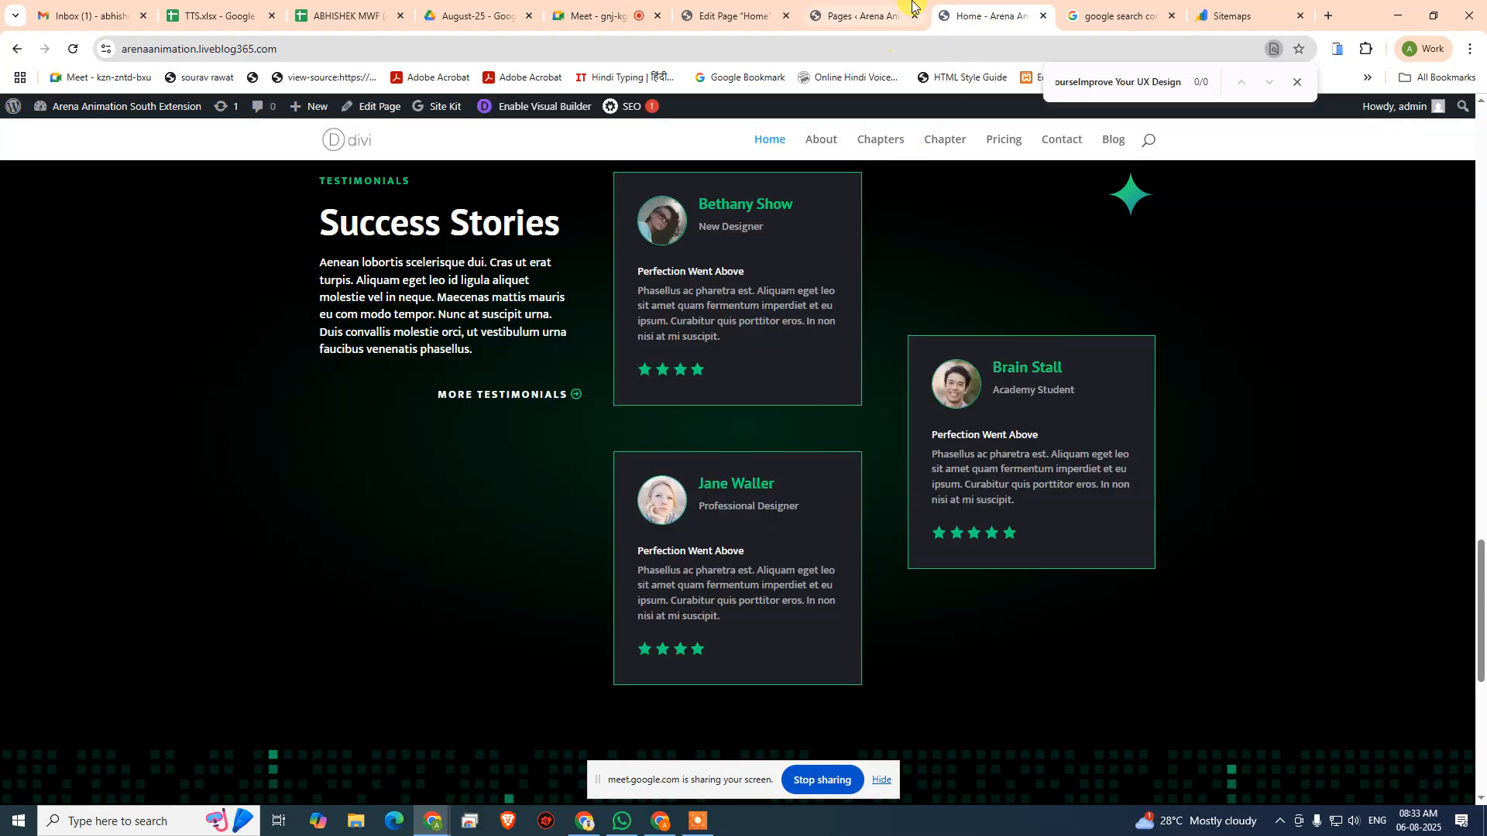
pyautogui.click(858, 13)
pyautogui.click(726, 14)
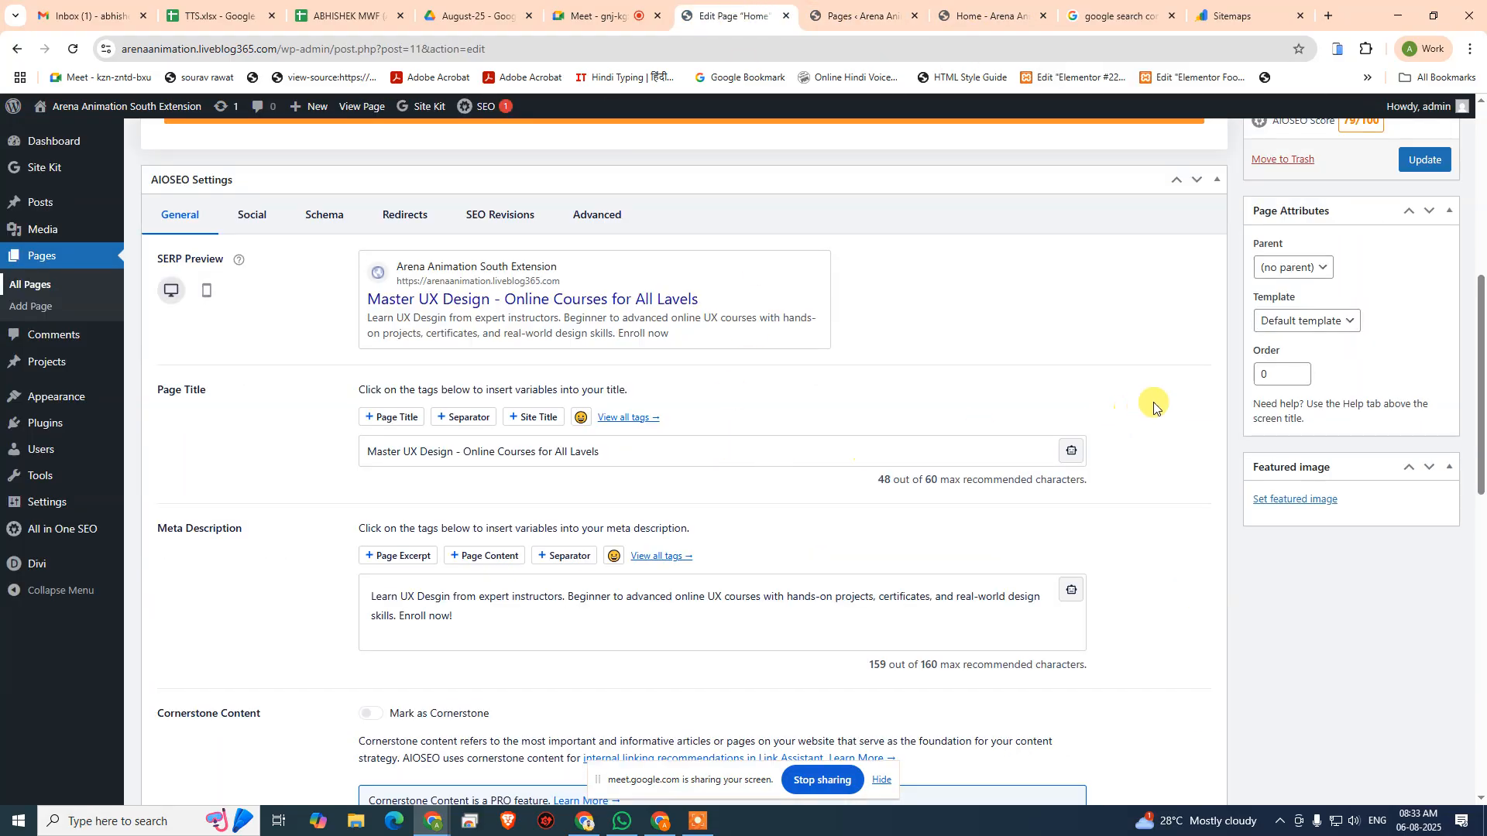
# - Examine the Home page's AIOSEO score, SERP preview, page title, meta description and keyphrase settings
pyautogui.scroll(6, 1154, 407)
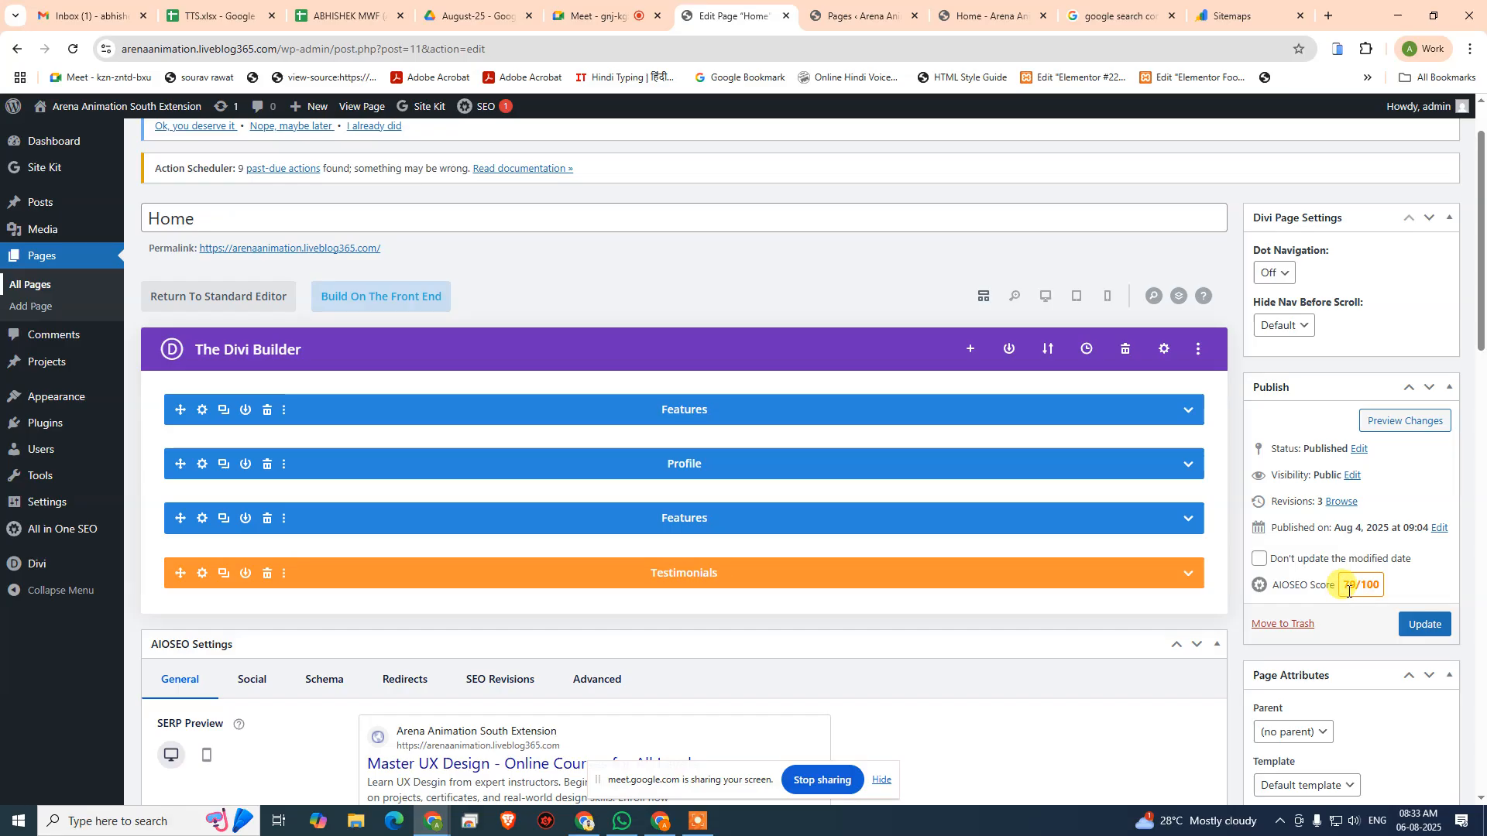
pyautogui.scroll(-3, 1335, 600)
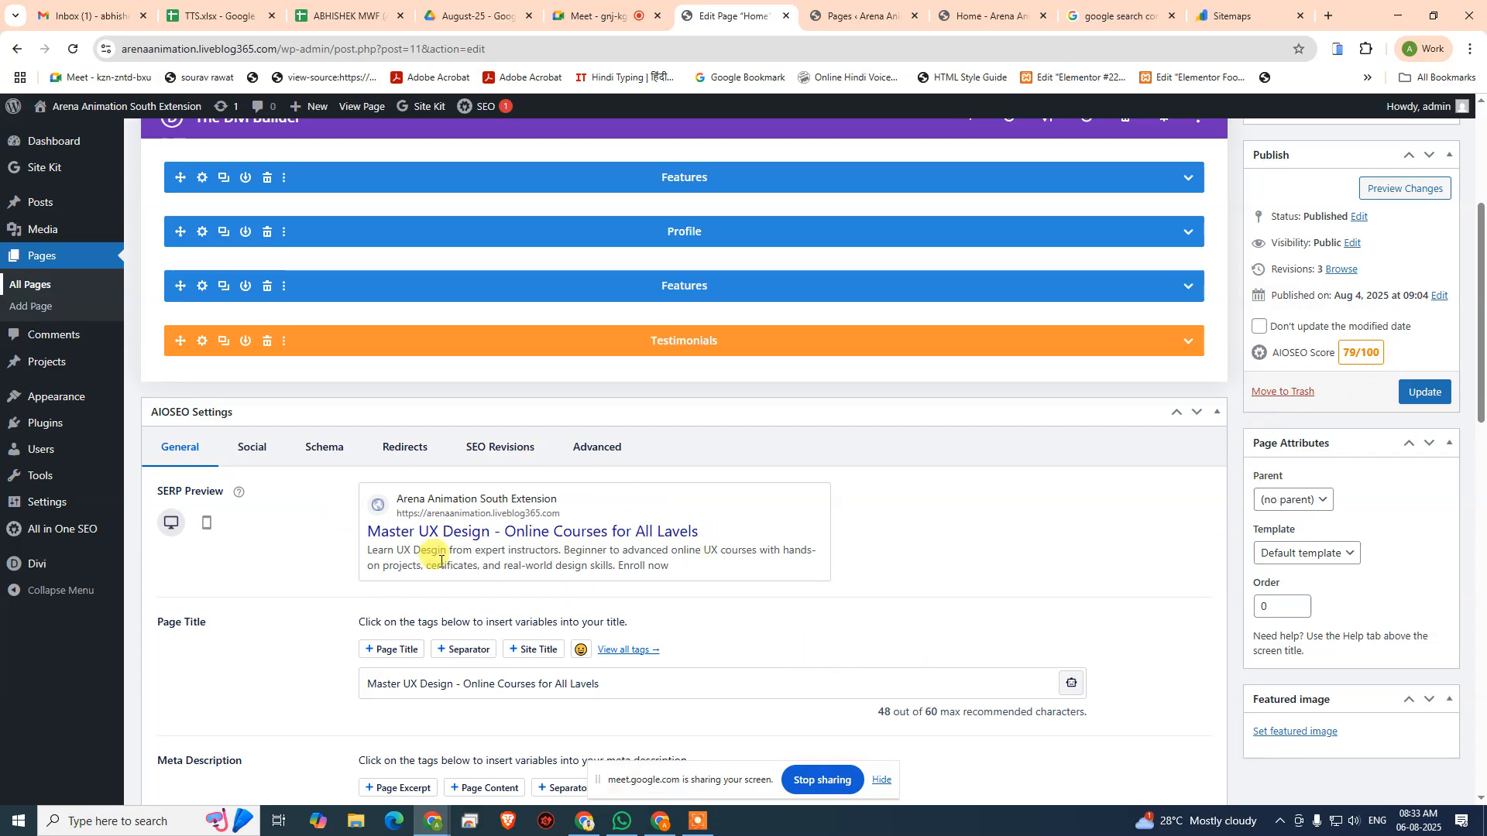
pyautogui.scroll(-3, 593, 514)
pyautogui.scroll(-3, 635, 573)
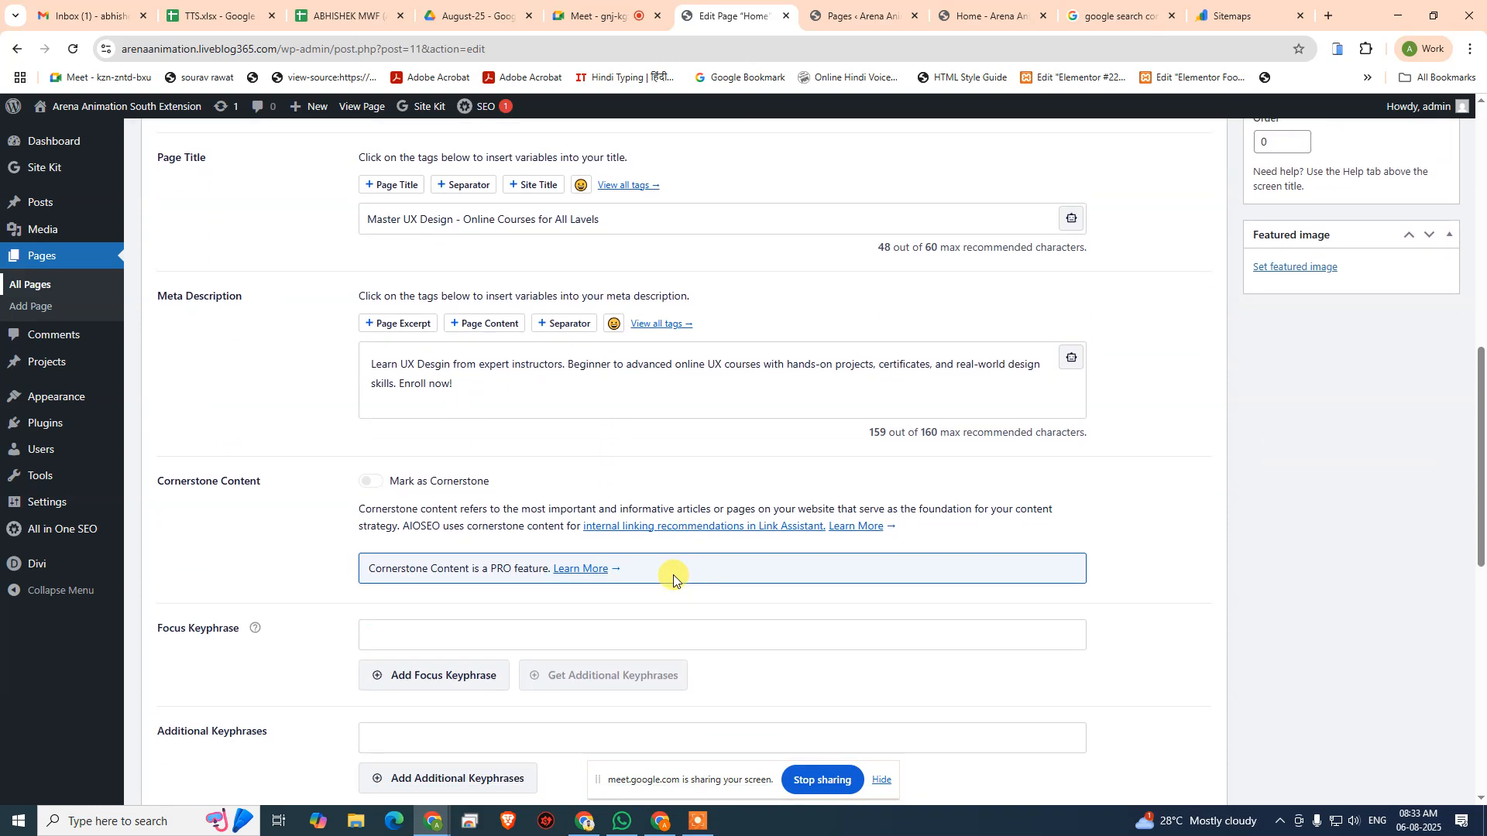
pyautogui.scroll(-1, 906, 555)
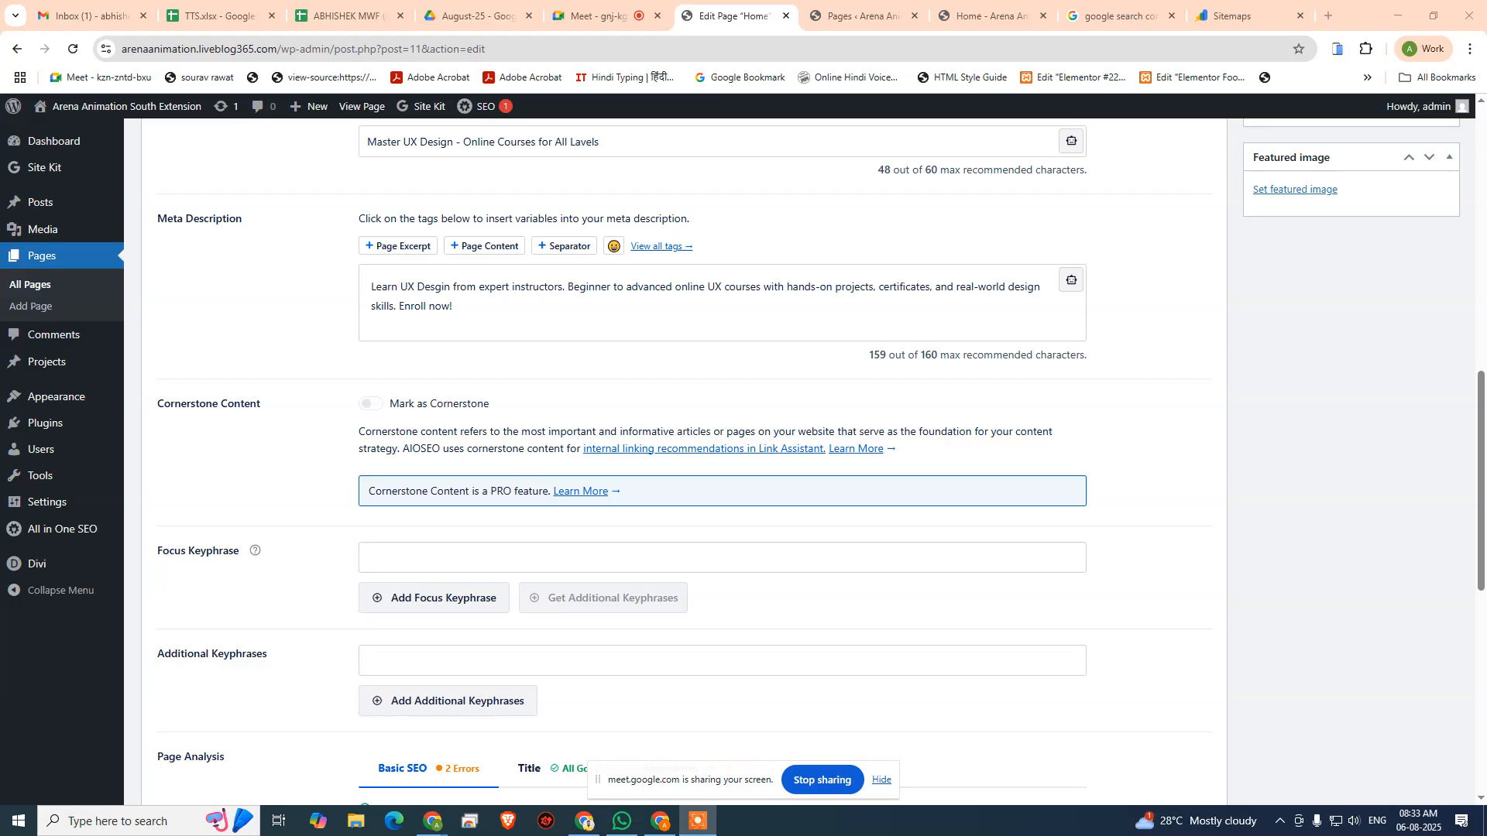
pyautogui.scroll(6, 1396, 495)
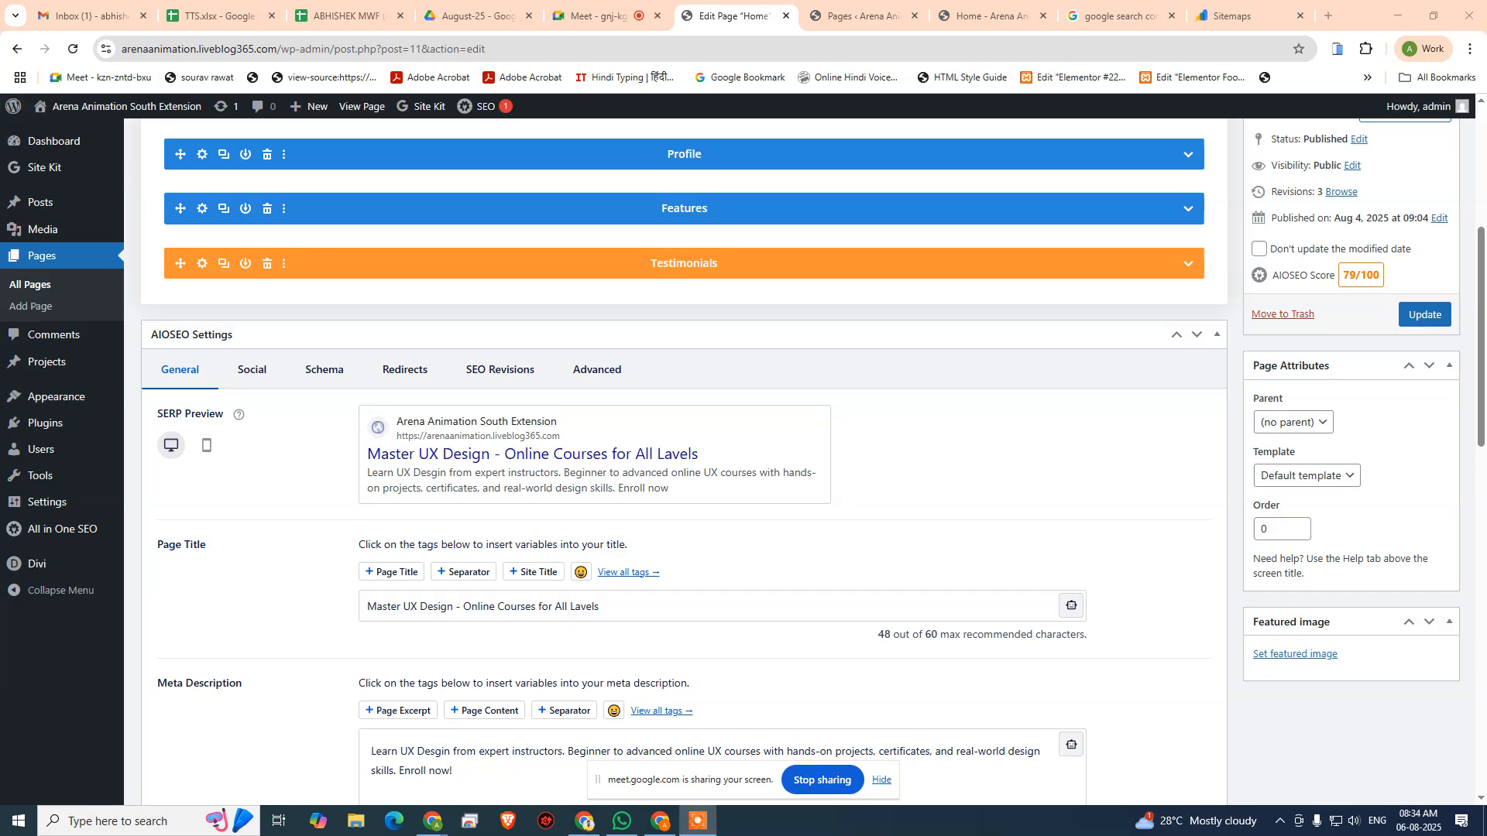
# - Add "Learn UX Design Online" as the Home page's focus keyphrase
pyautogui.scroll(-6, 836, 580)
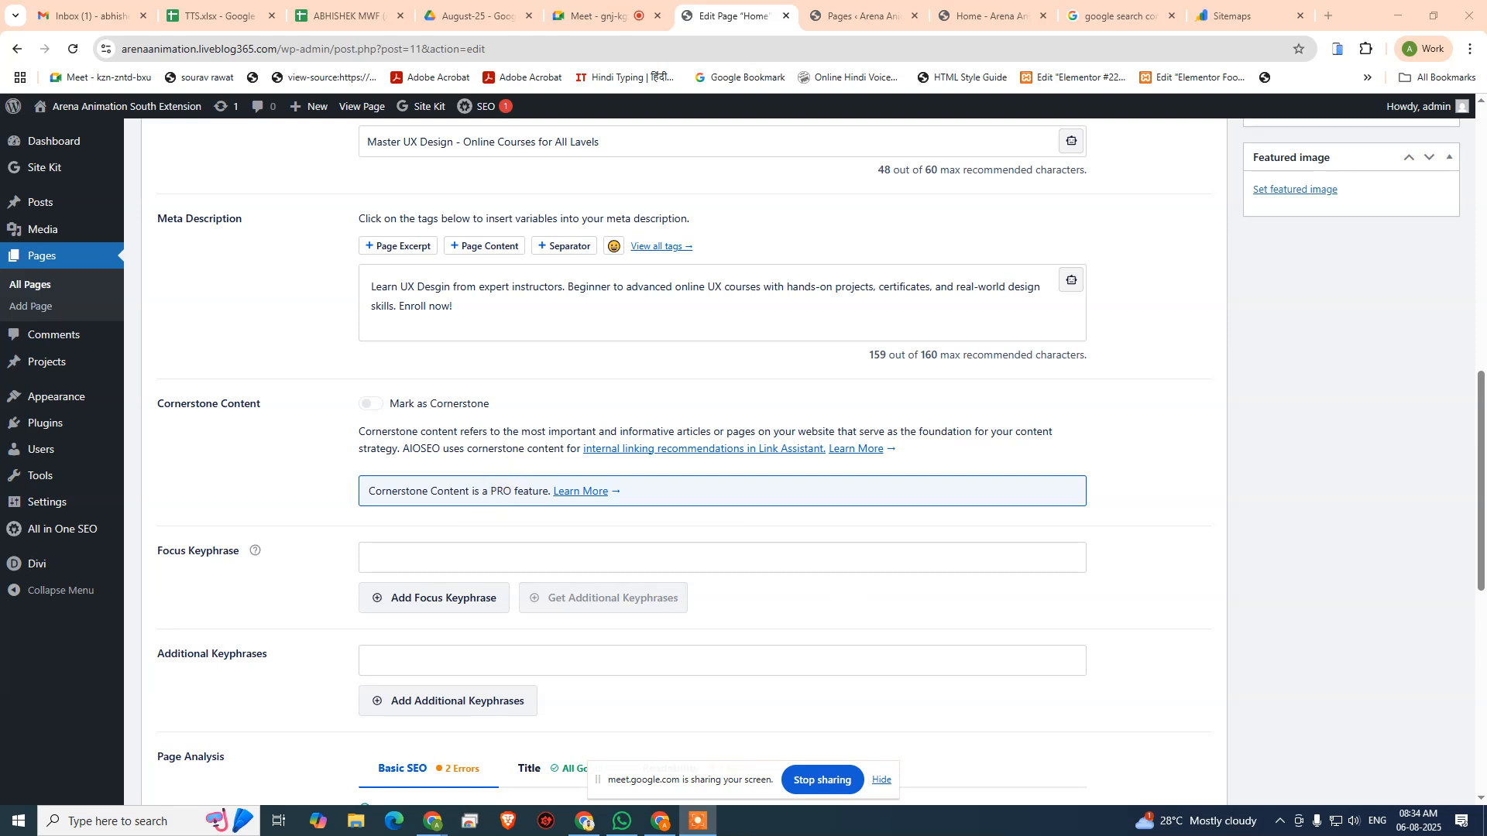
pyautogui.click(390, 554)
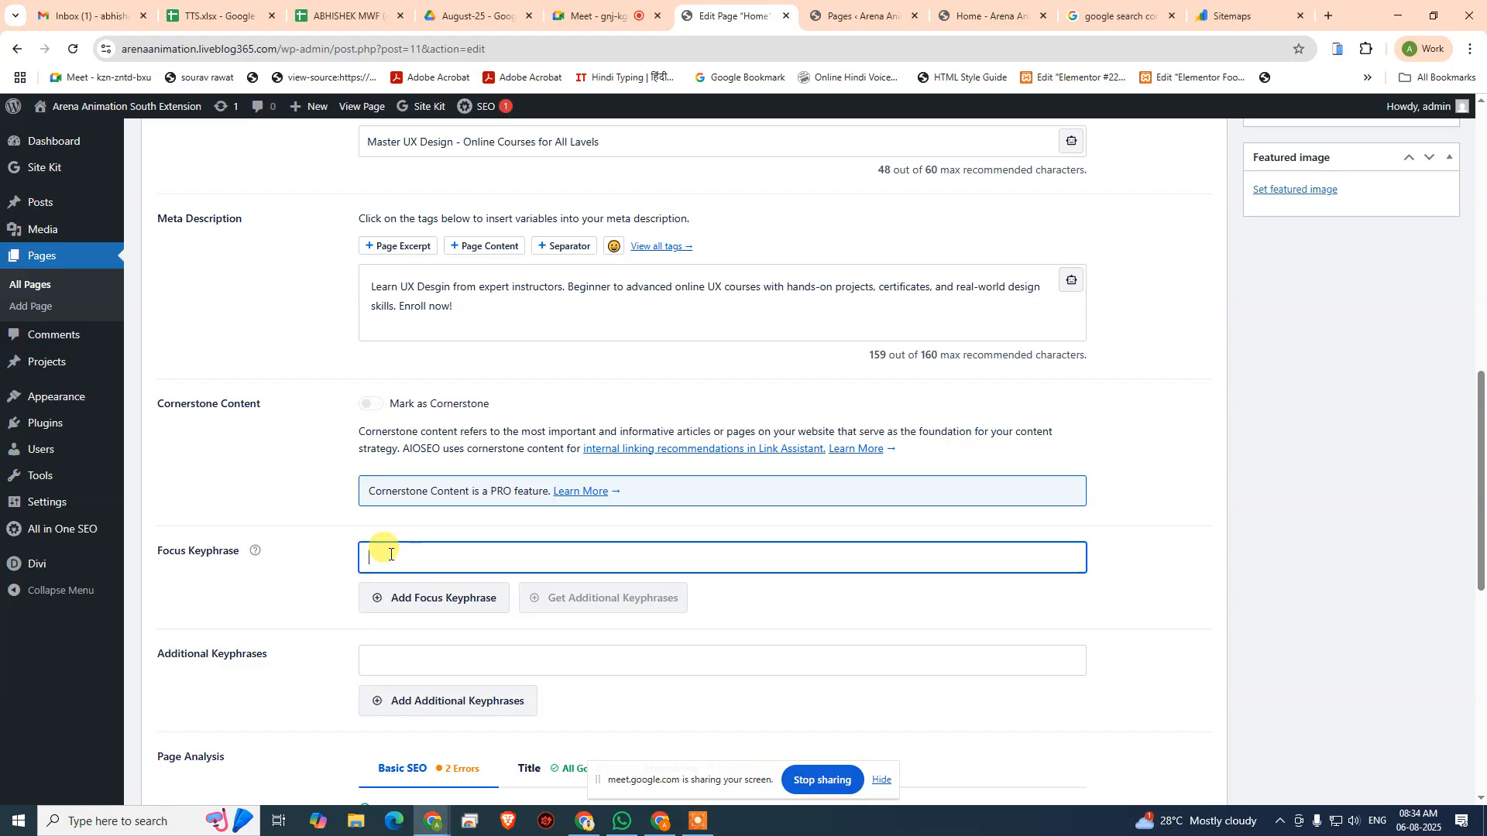
pyautogui.write('Learn')
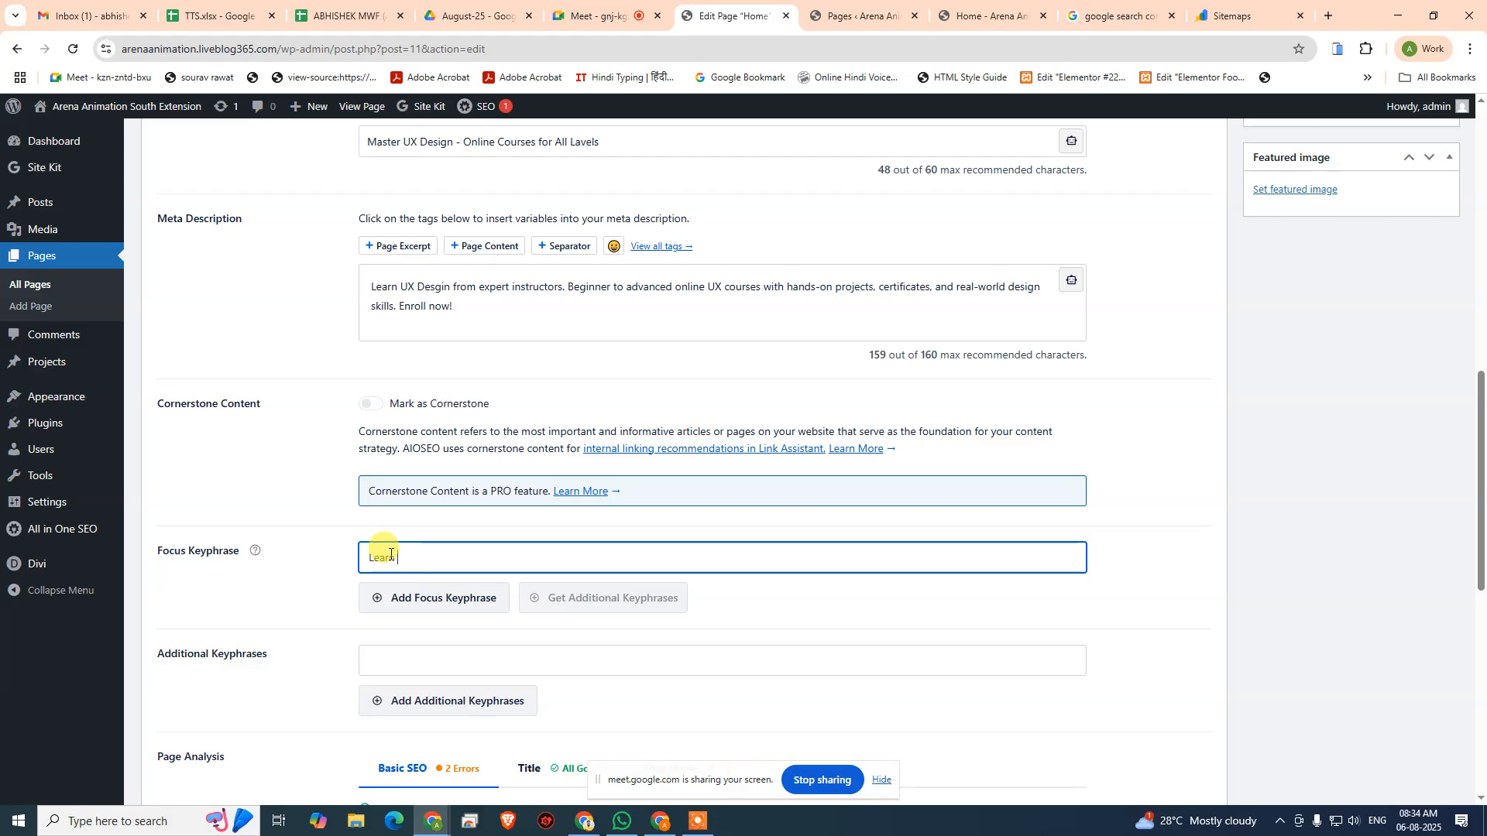
pyautogui.write(' UX Design Online')
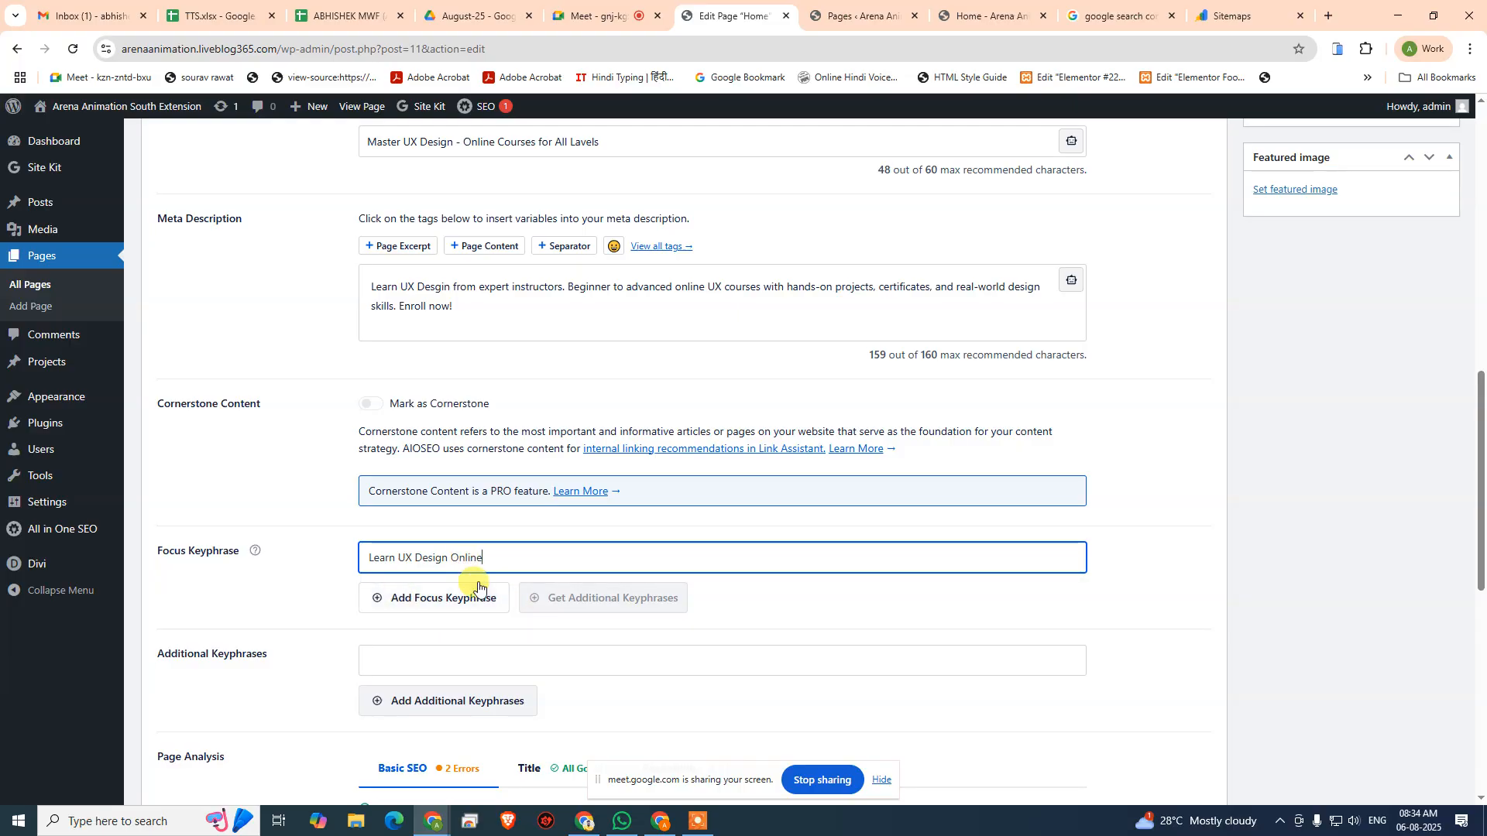
pyautogui.scroll(7, 495, 565)
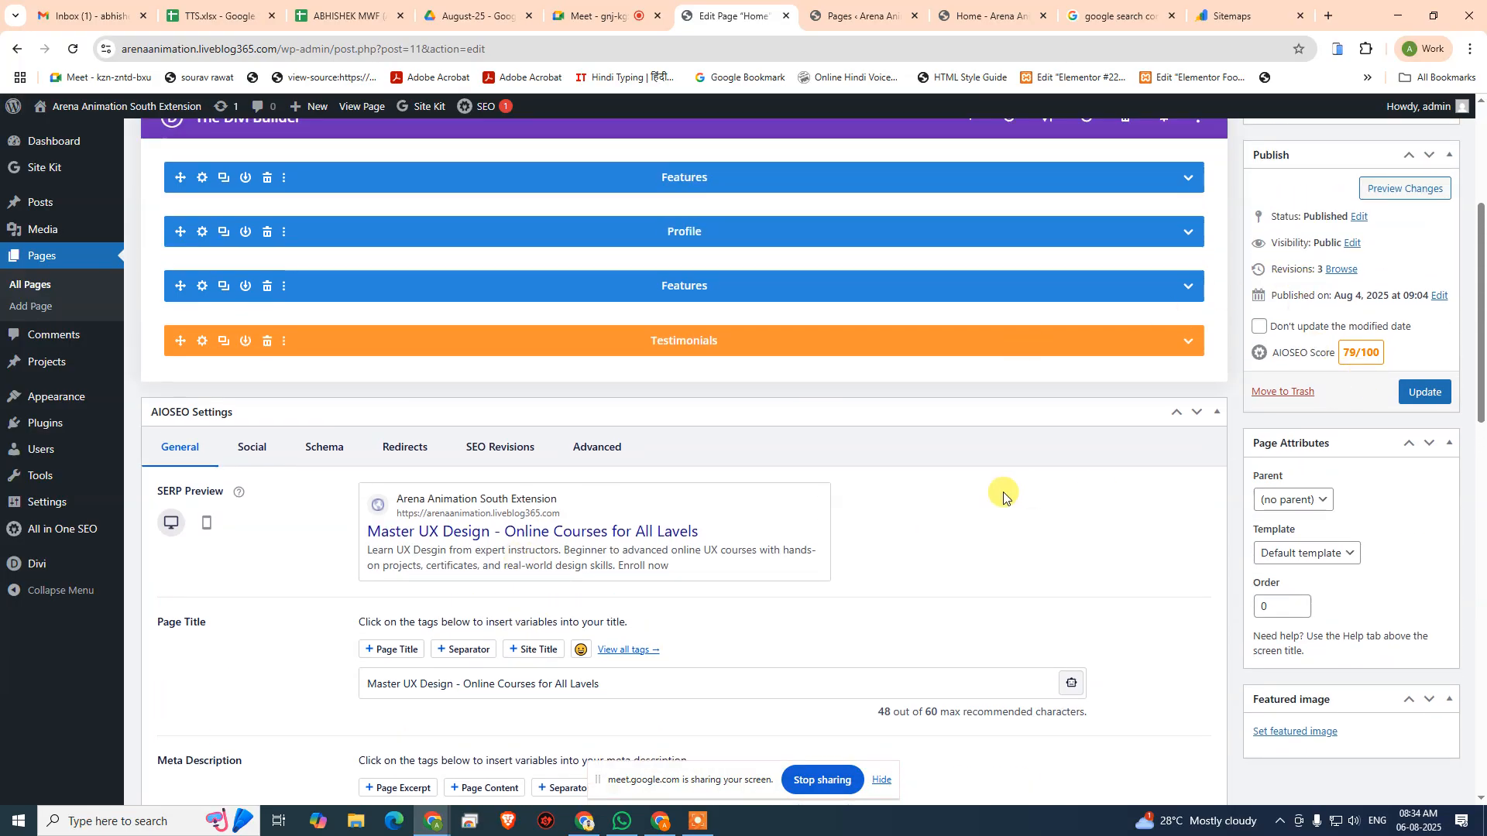
pyautogui.scroll(-8, 1001, 491)
pyautogui.click(448, 521)
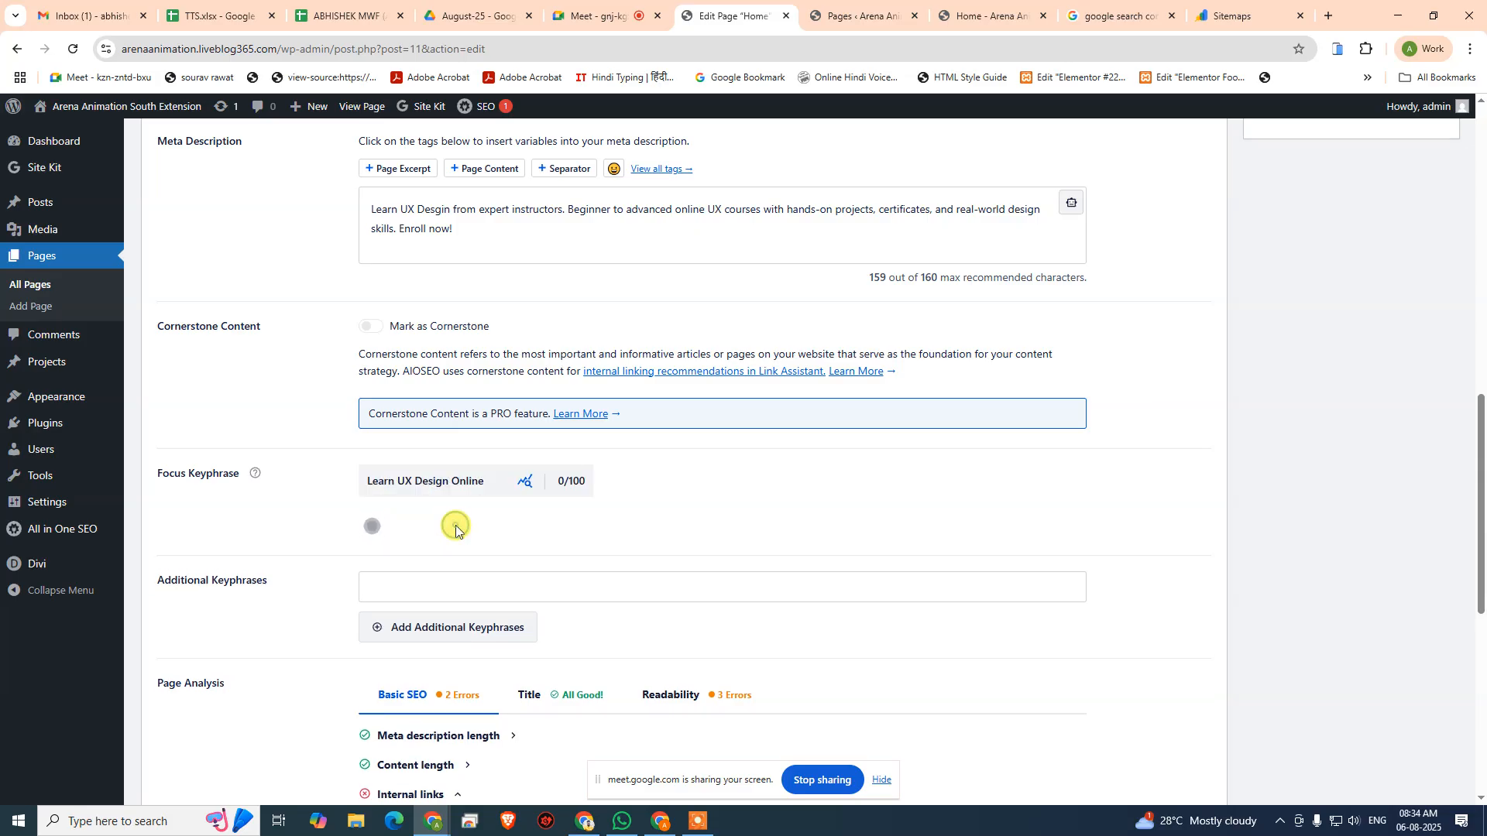
# - Check the AIOSEO score and compare the focus keyphrase analysis with the page title and meta description
pyautogui.scroll(6, 464, 511)
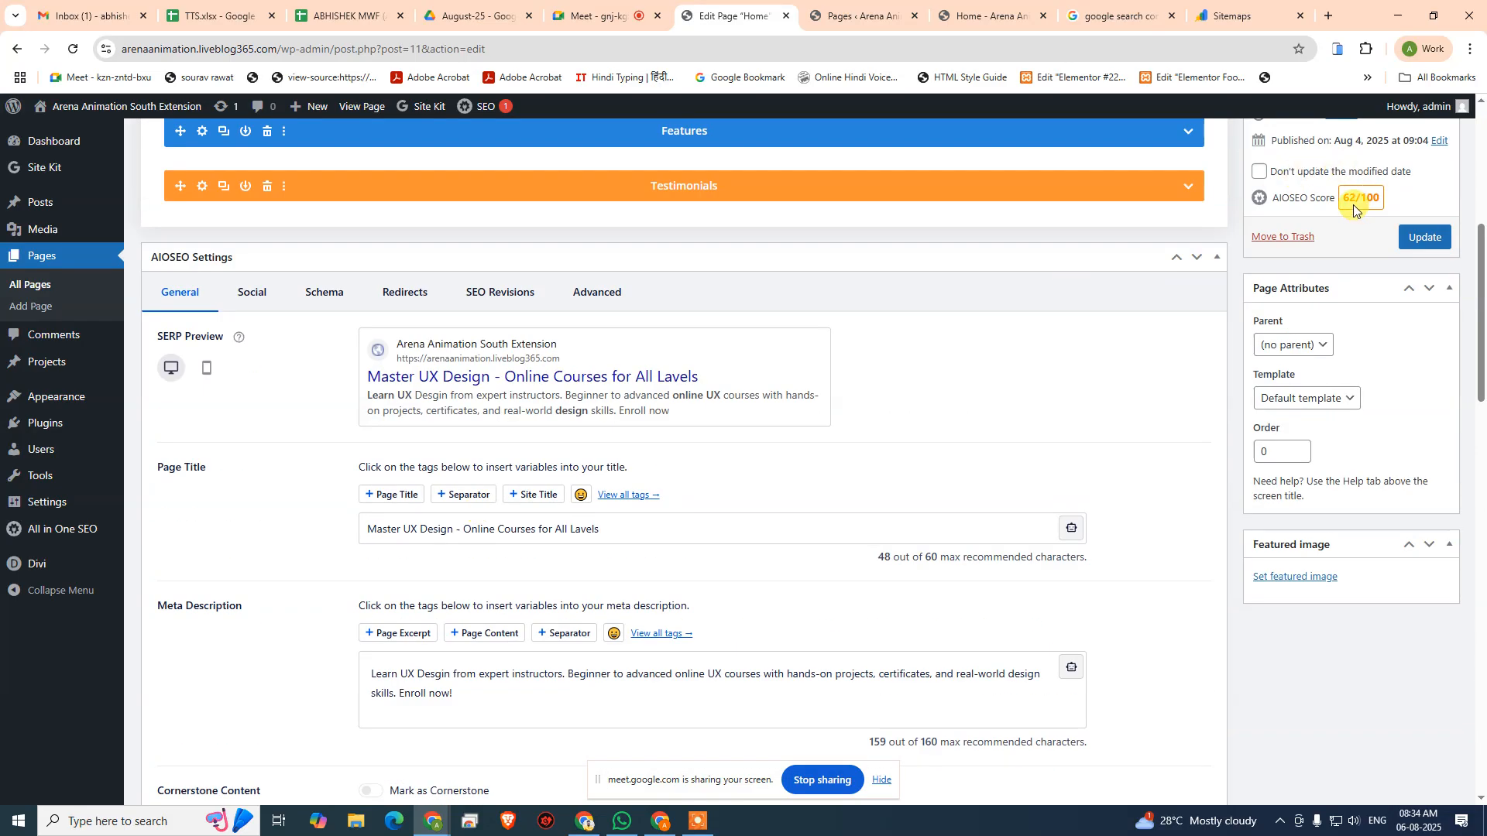
pyautogui.scroll(-8, 640, 614)
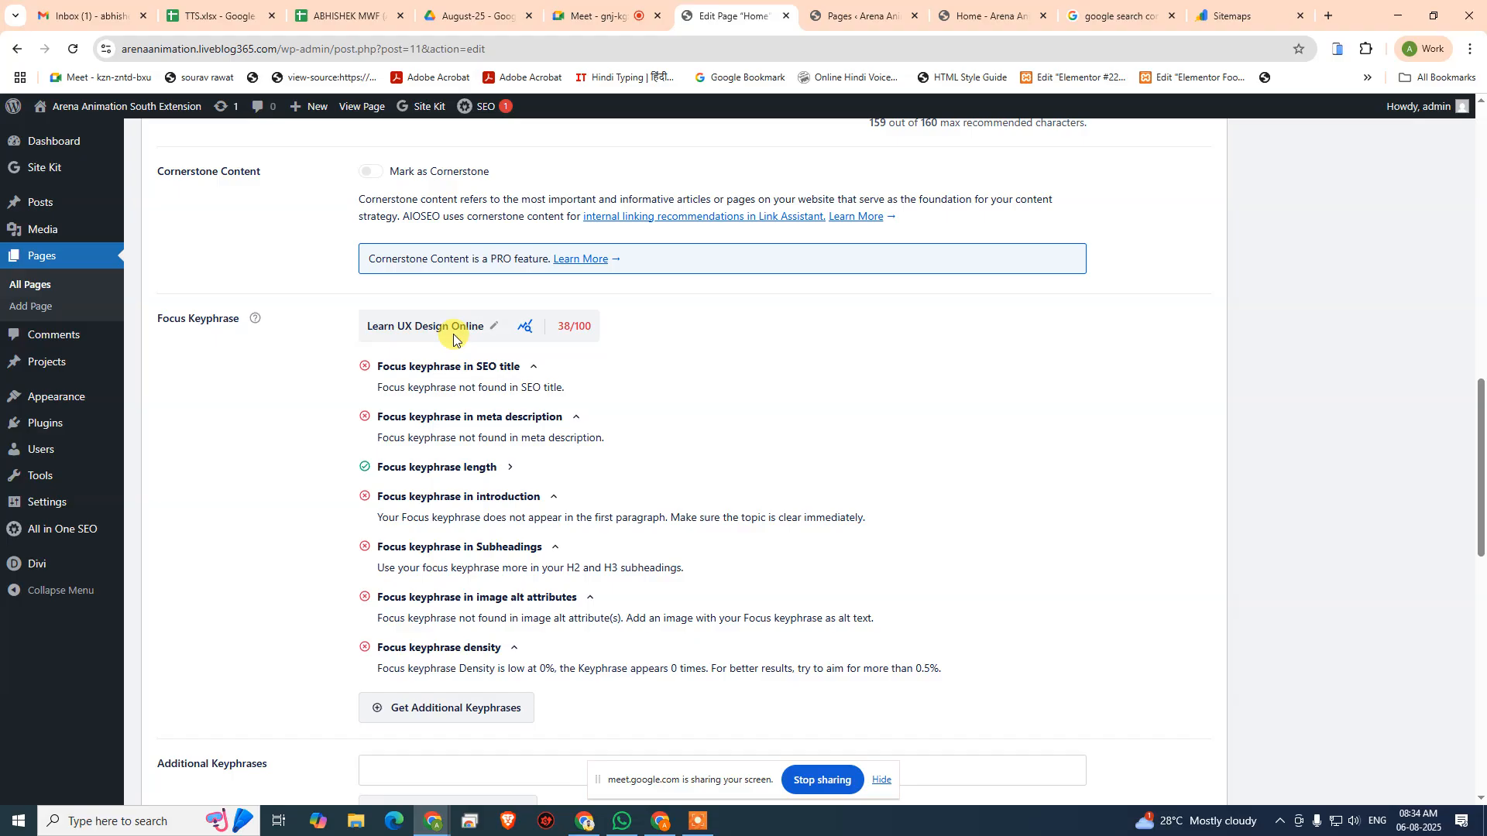
pyautogui.scroll(6, 453, 340)
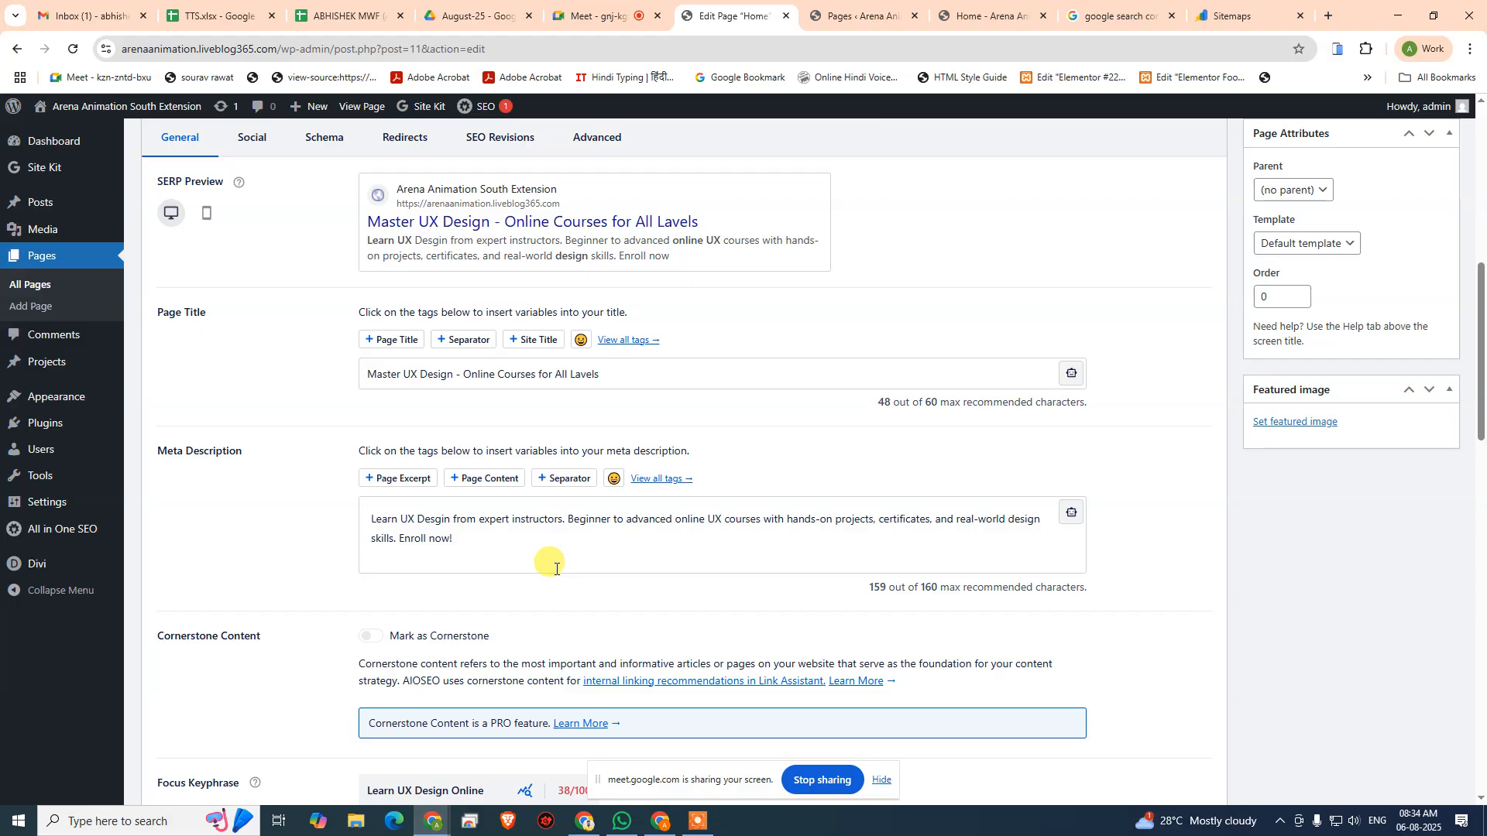
pyautogui.scroll(-8, 555, 564)
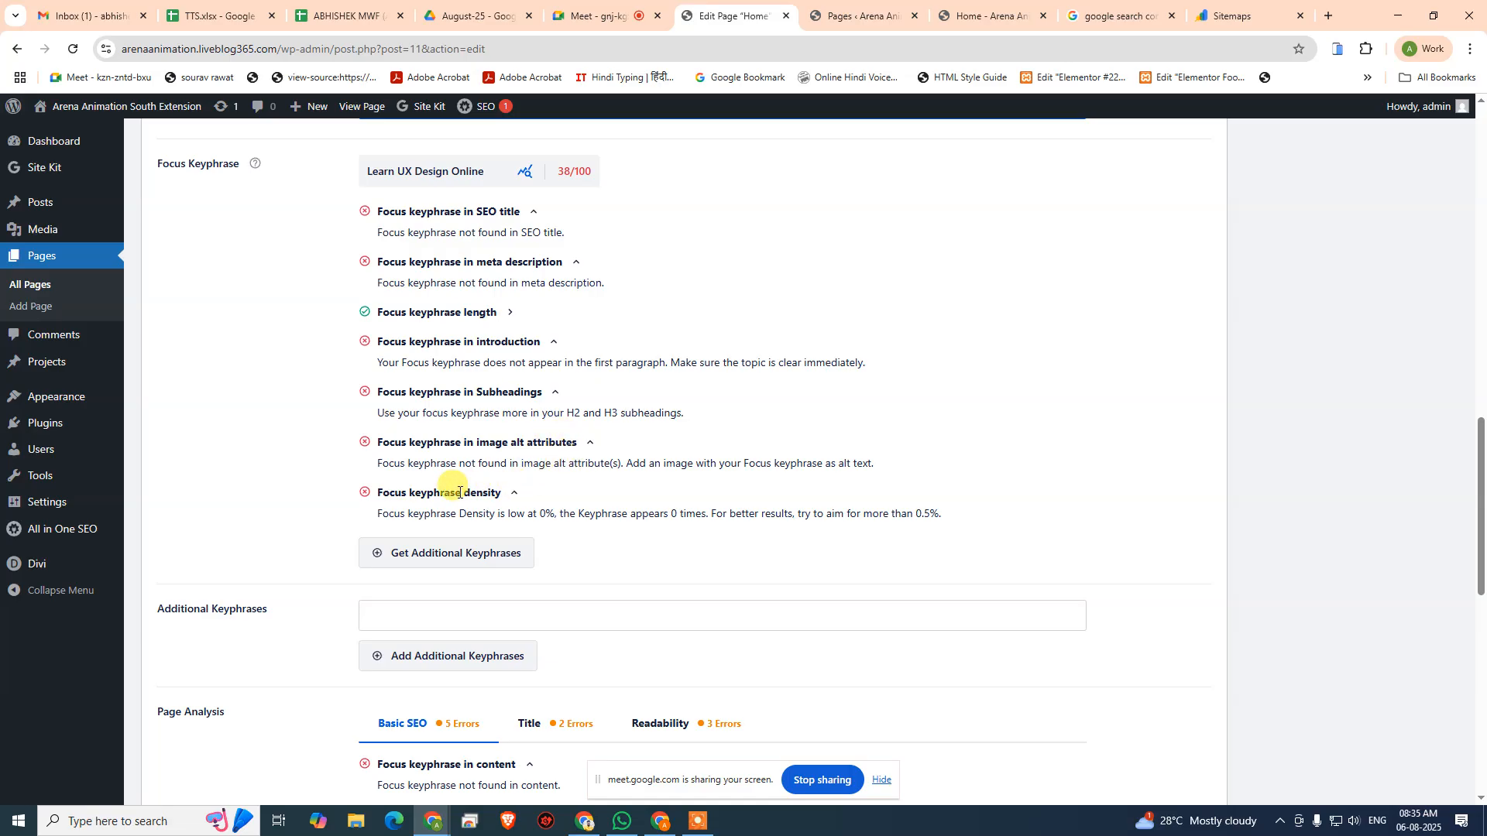
pyautogui.scroll(3, 459, 493)
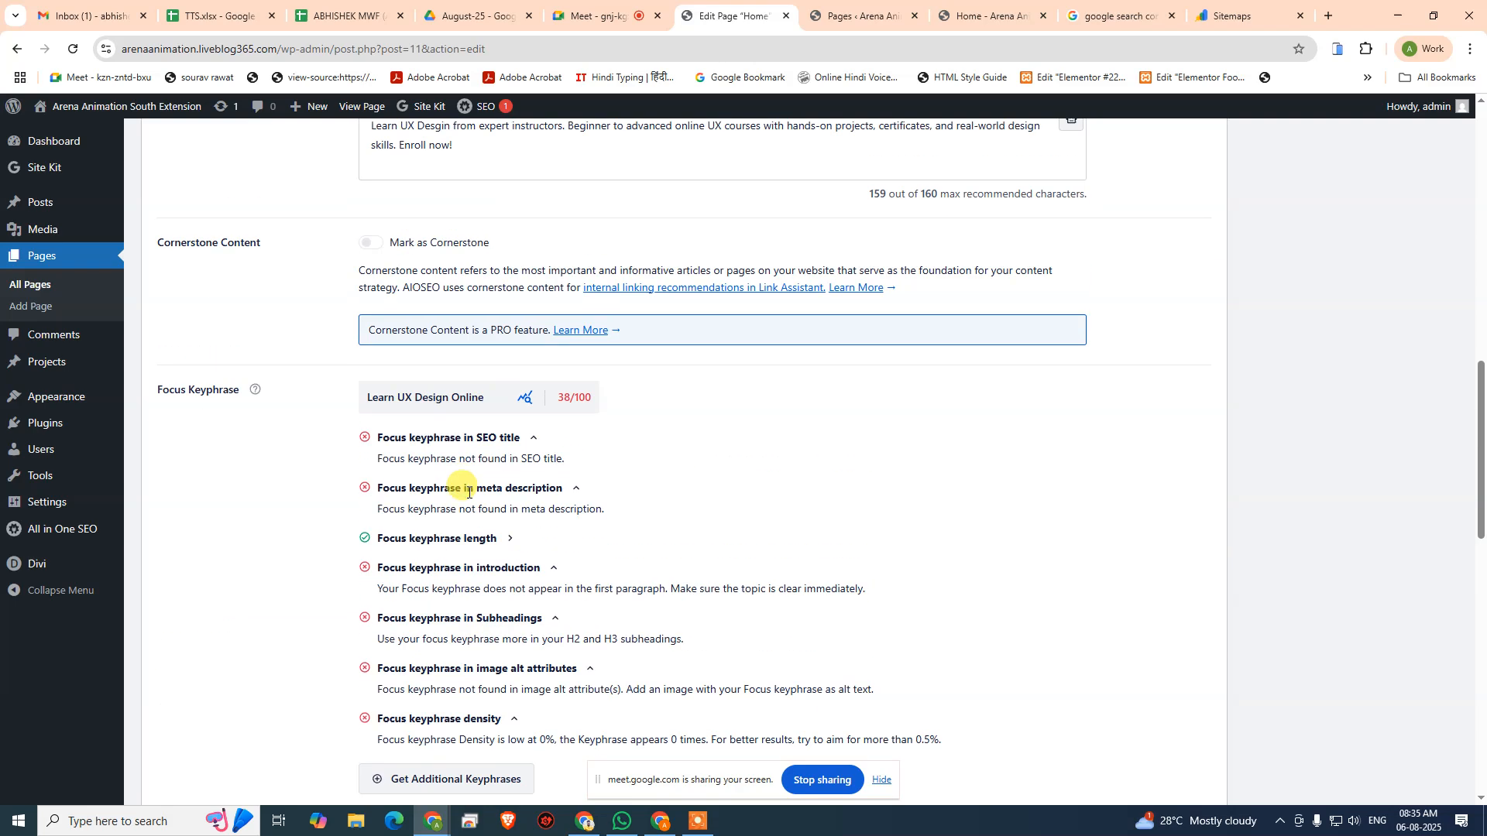
# - Delete the focus keyphrase "Learn UX Design Online" from the Home page
pyautogui.click(492, 404)
pyautogui.moveTo(531, 397); pyautogui.dragTo(358, 404)
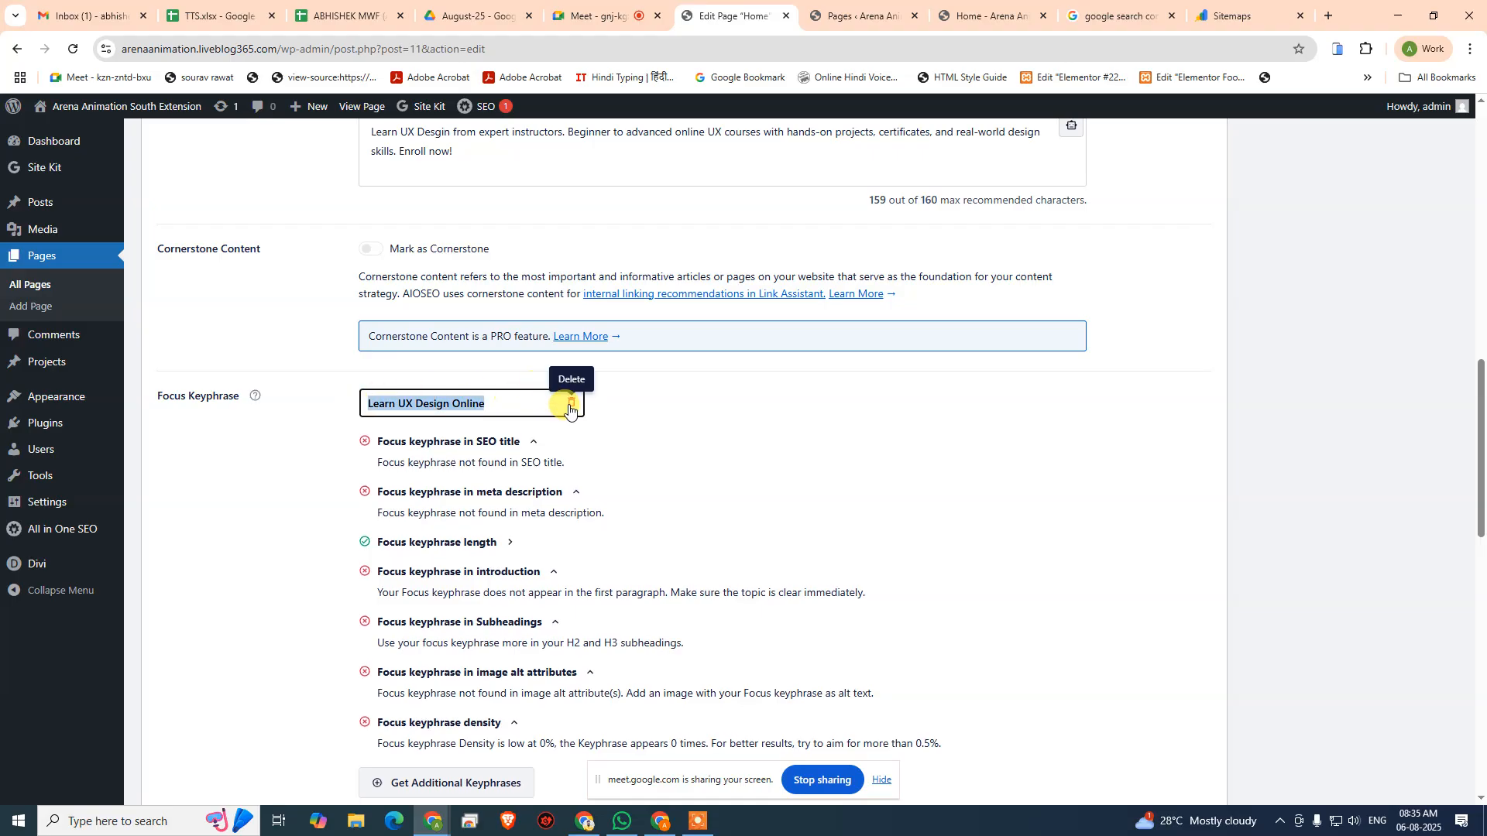
pyautogui.click(570, 406)
pyautogui.click(489, 401)
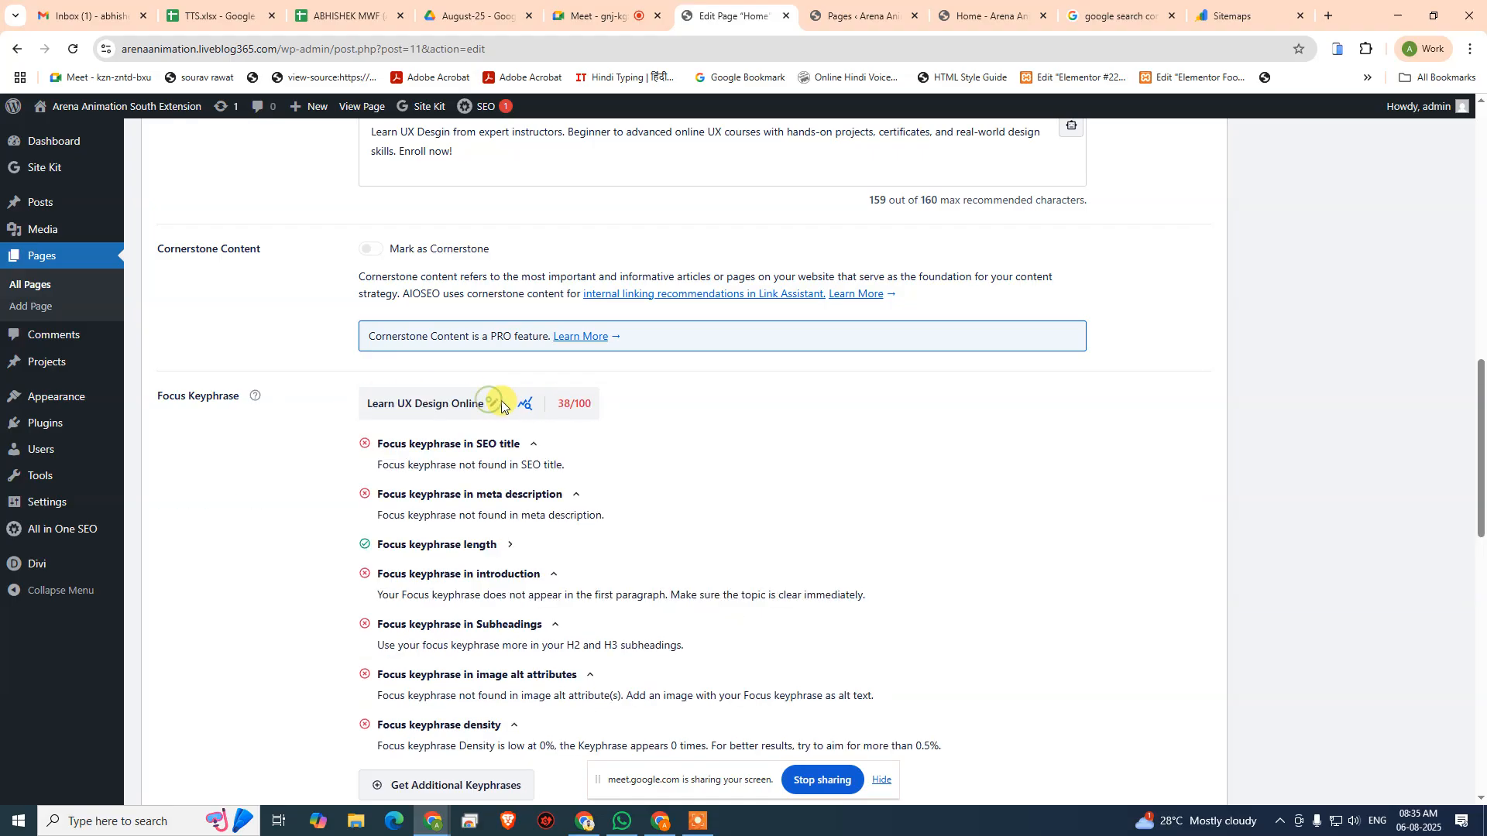
pyautogui.click(570, 405)
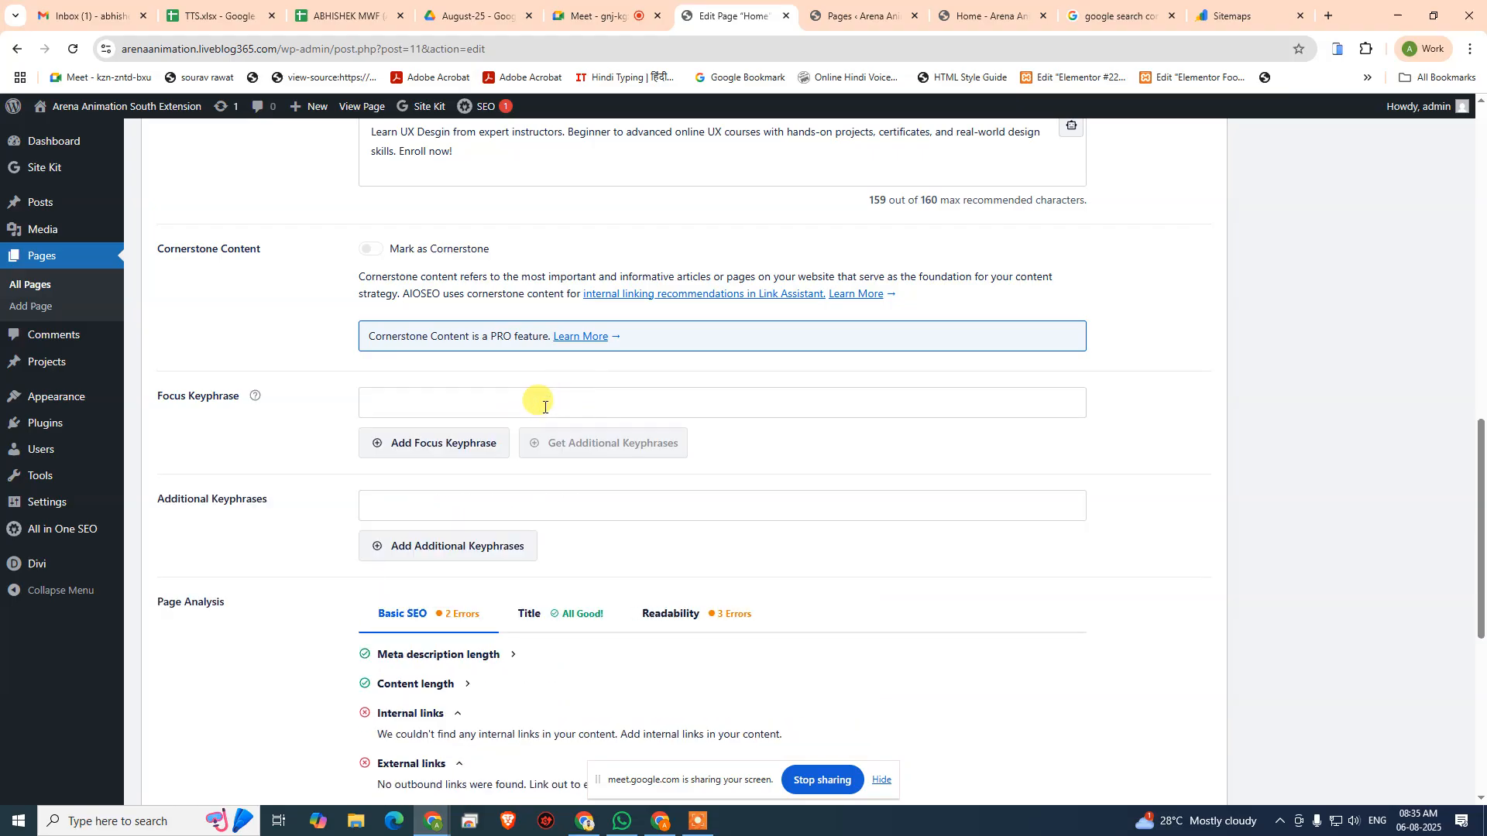
# - Add "Online UX Design Course" as the Home page's focus keyphrase
pyautogui.click(508, 405)
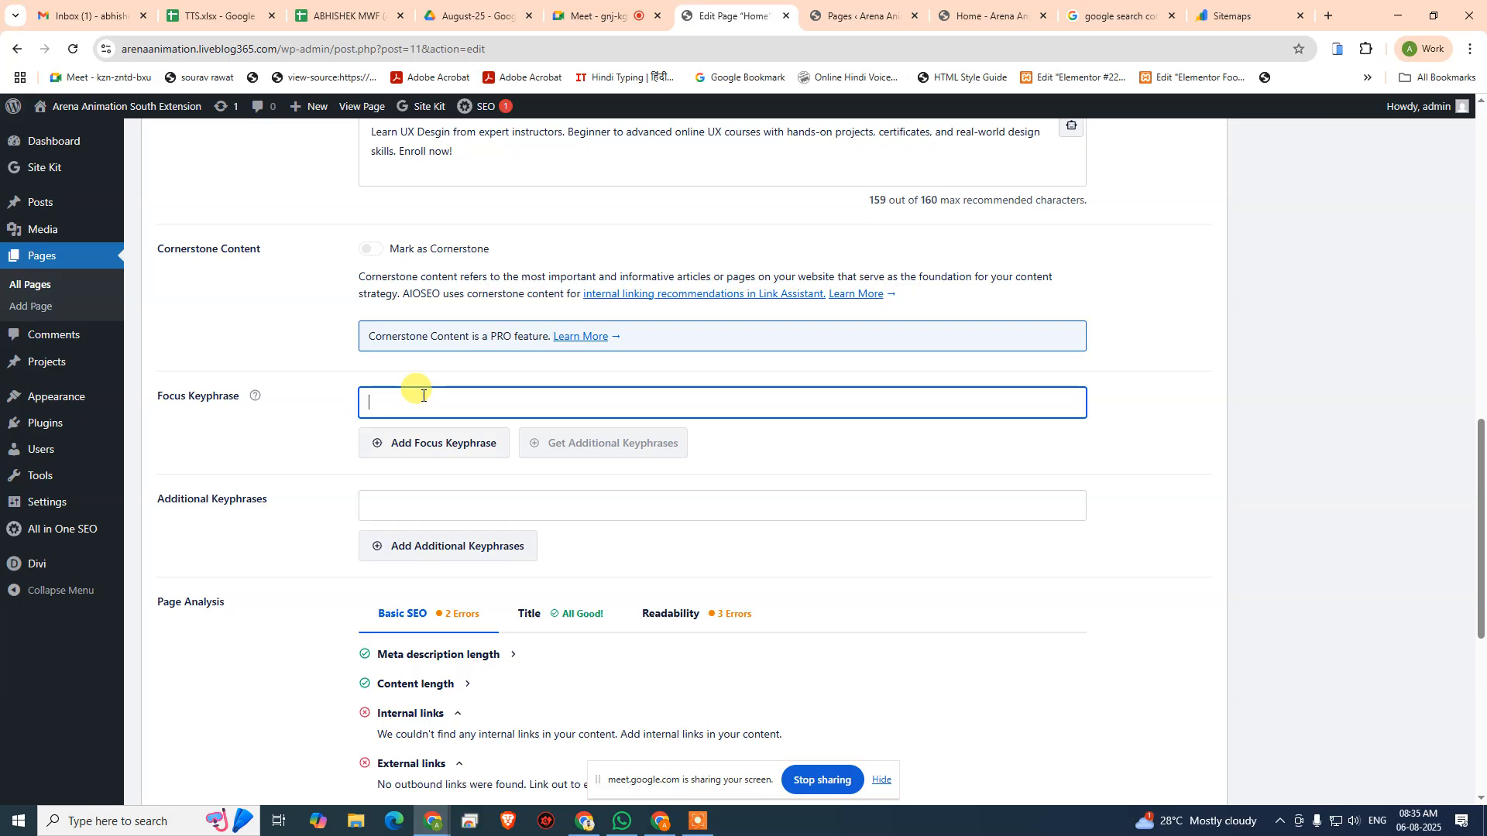
pyautogui.write('Online UX')
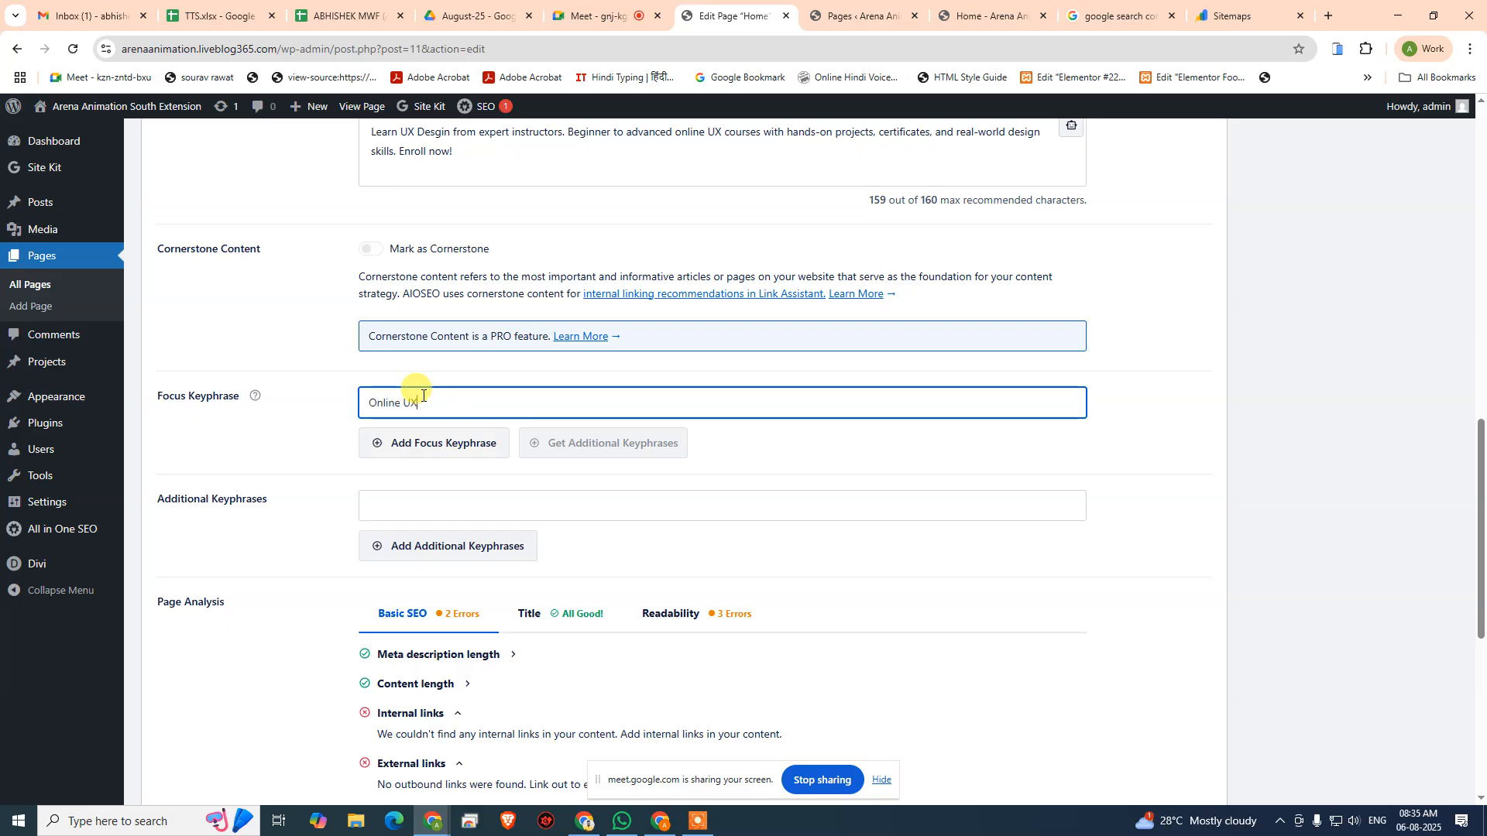
pyautogui.write(' Design Course')
pyautogui.click(402, 444)
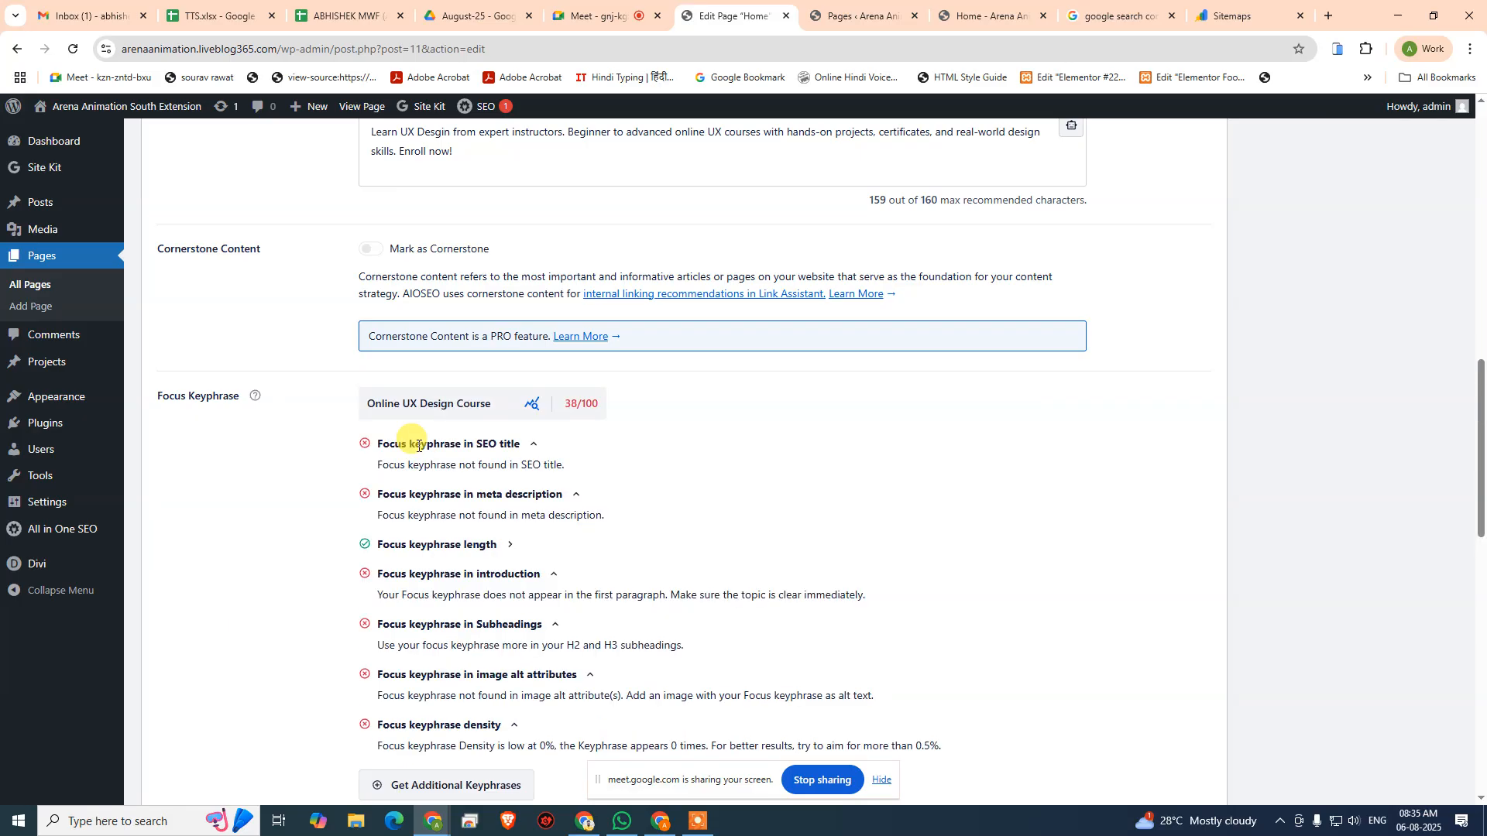
# - Change the focus keyphrase to "UX Design Course with Certificate"
pyautogui.click(515, 401)
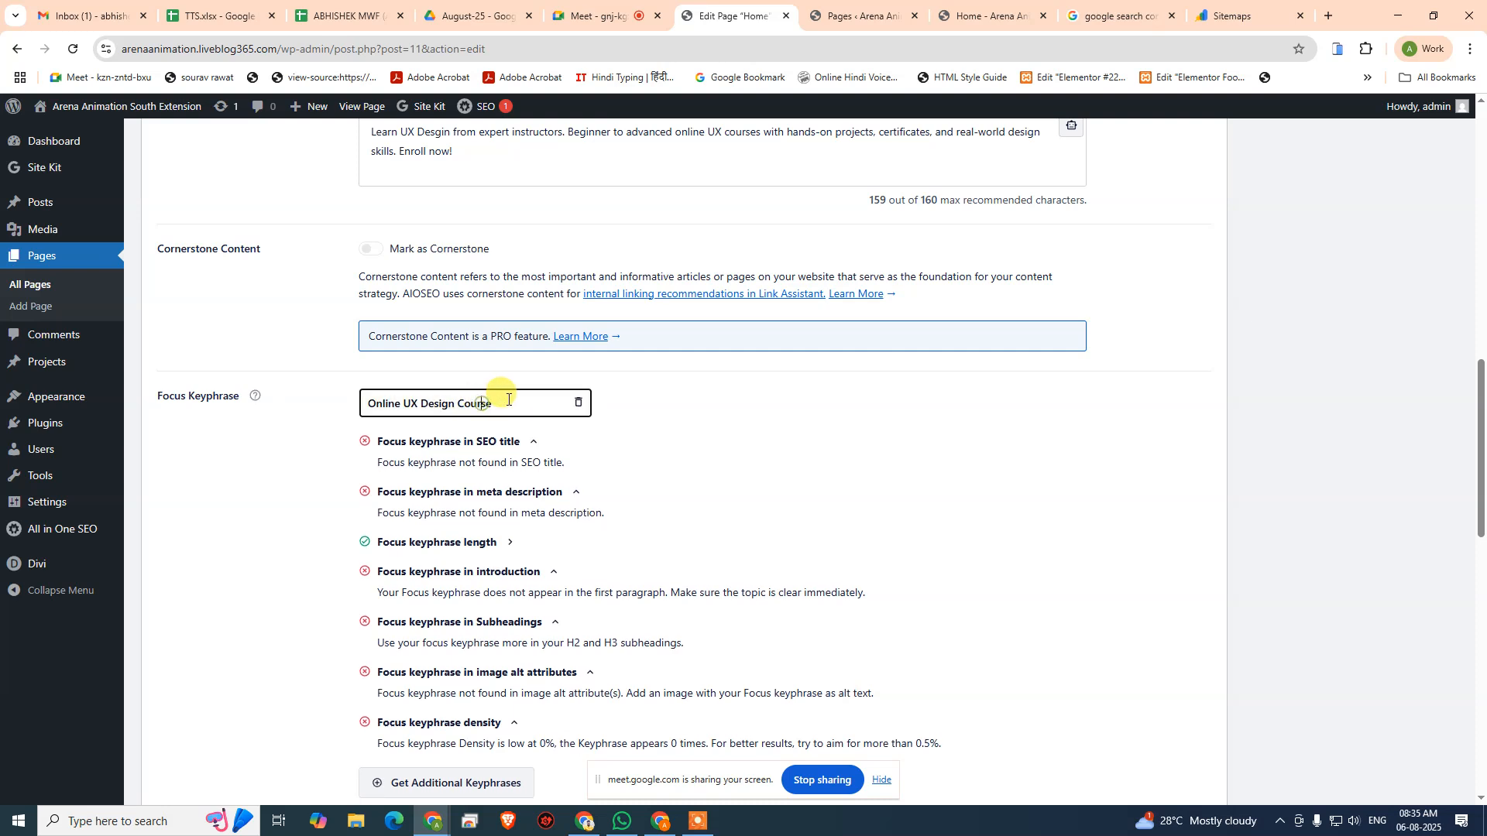
pyautogui.moveTo(507, 399); pyautogui.dragTo(161, 416)
pyautogui.write('UX De')
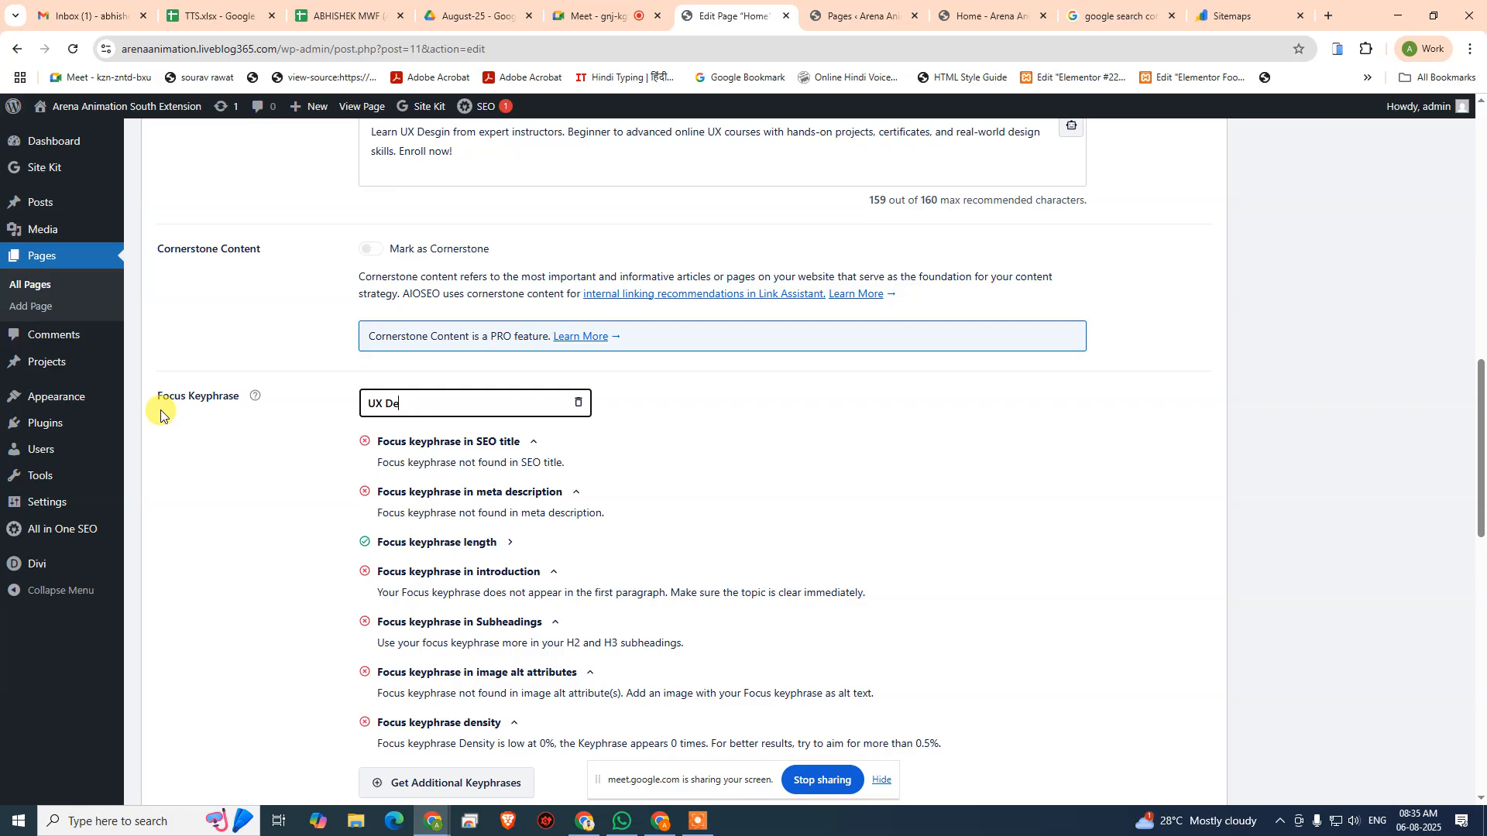
pyautogui.write('sign Course with Certificate')
pyautogui.press('Return')
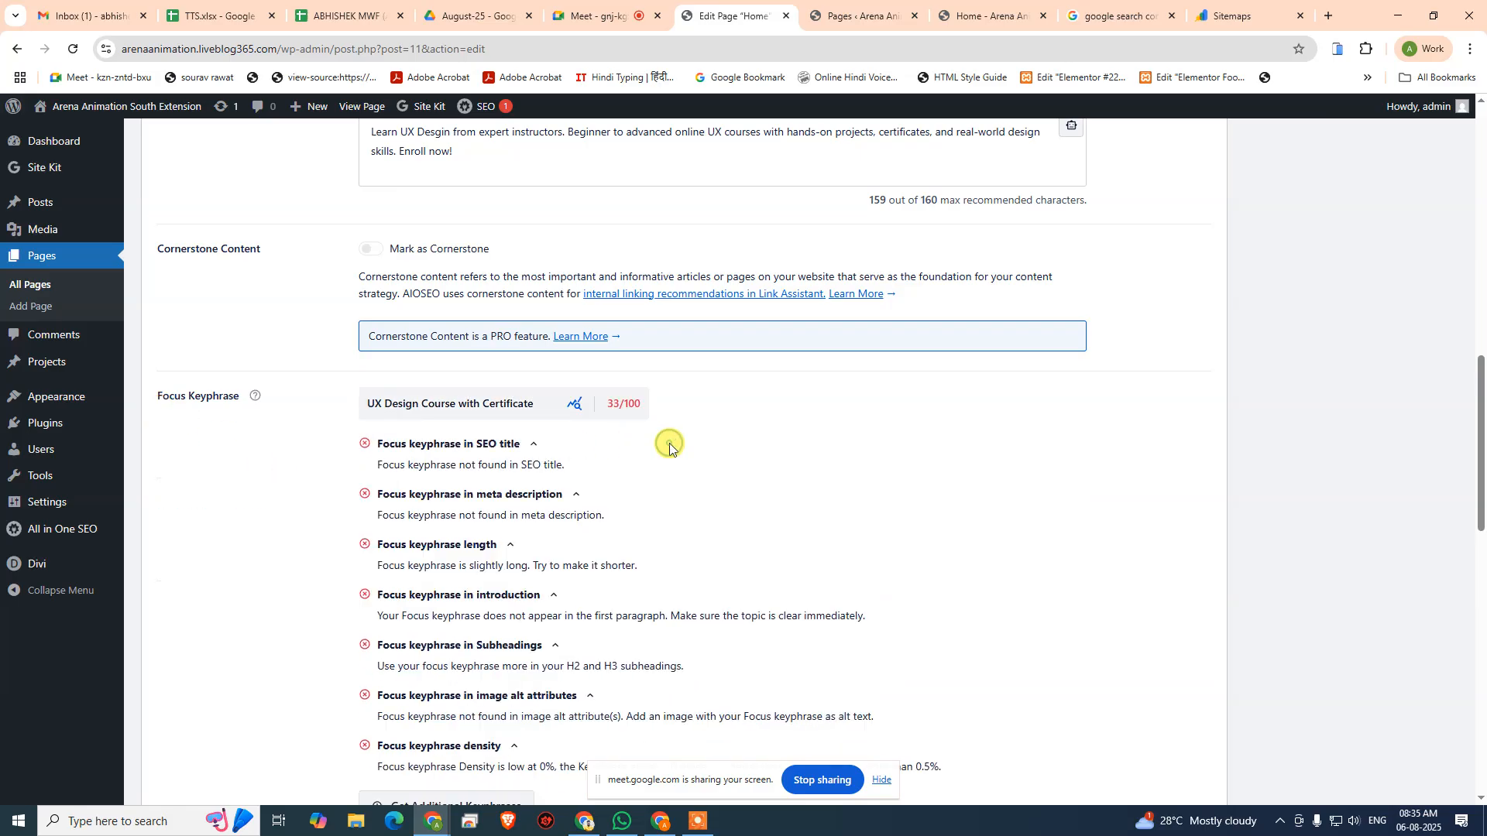
# - Change the focus keyphrase to "Beginner to Advanced UX Design"
pyautogui.click(542, 401)
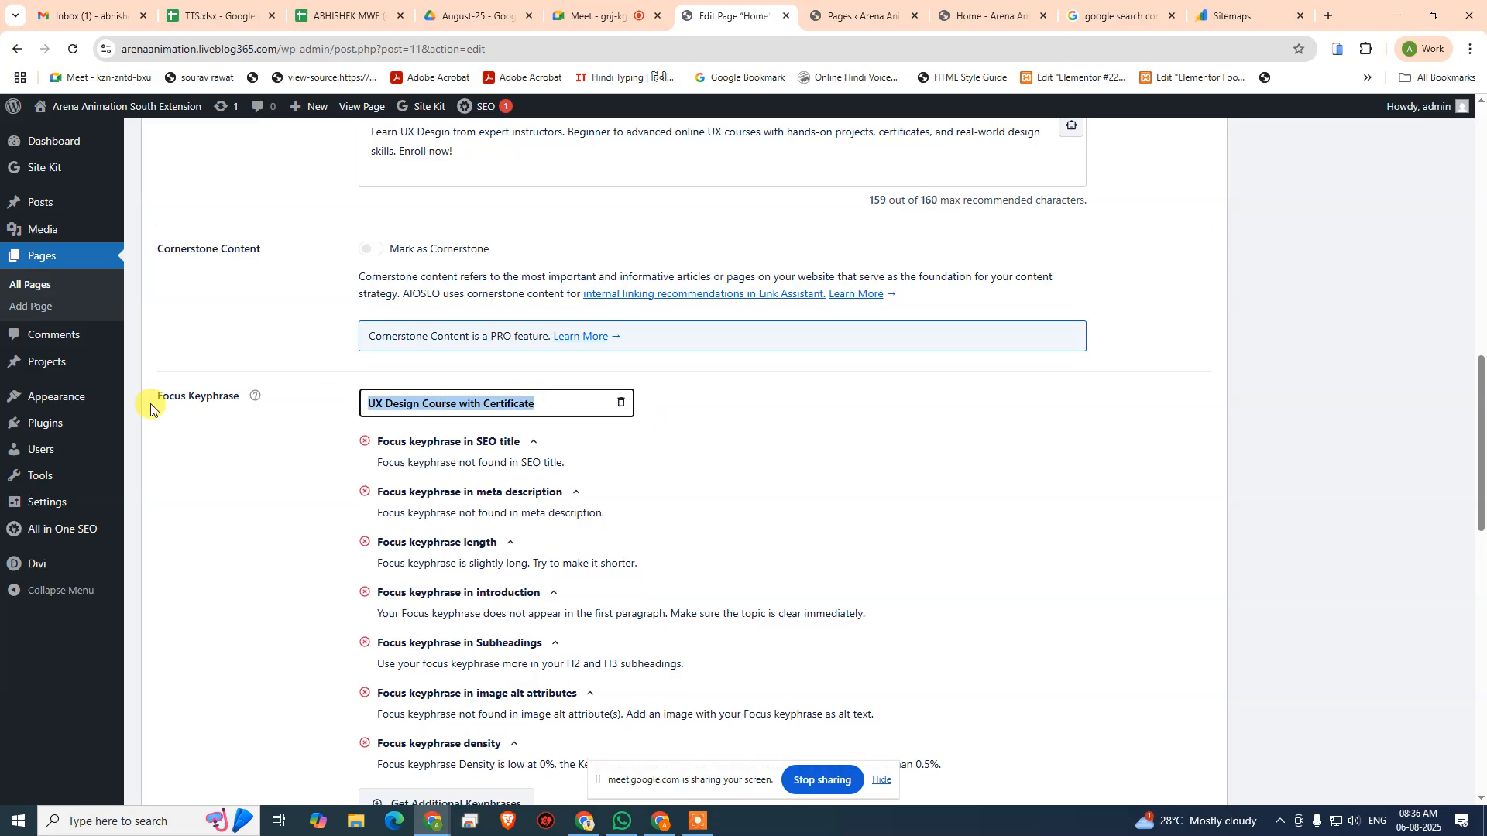
pyautogui.write('B')
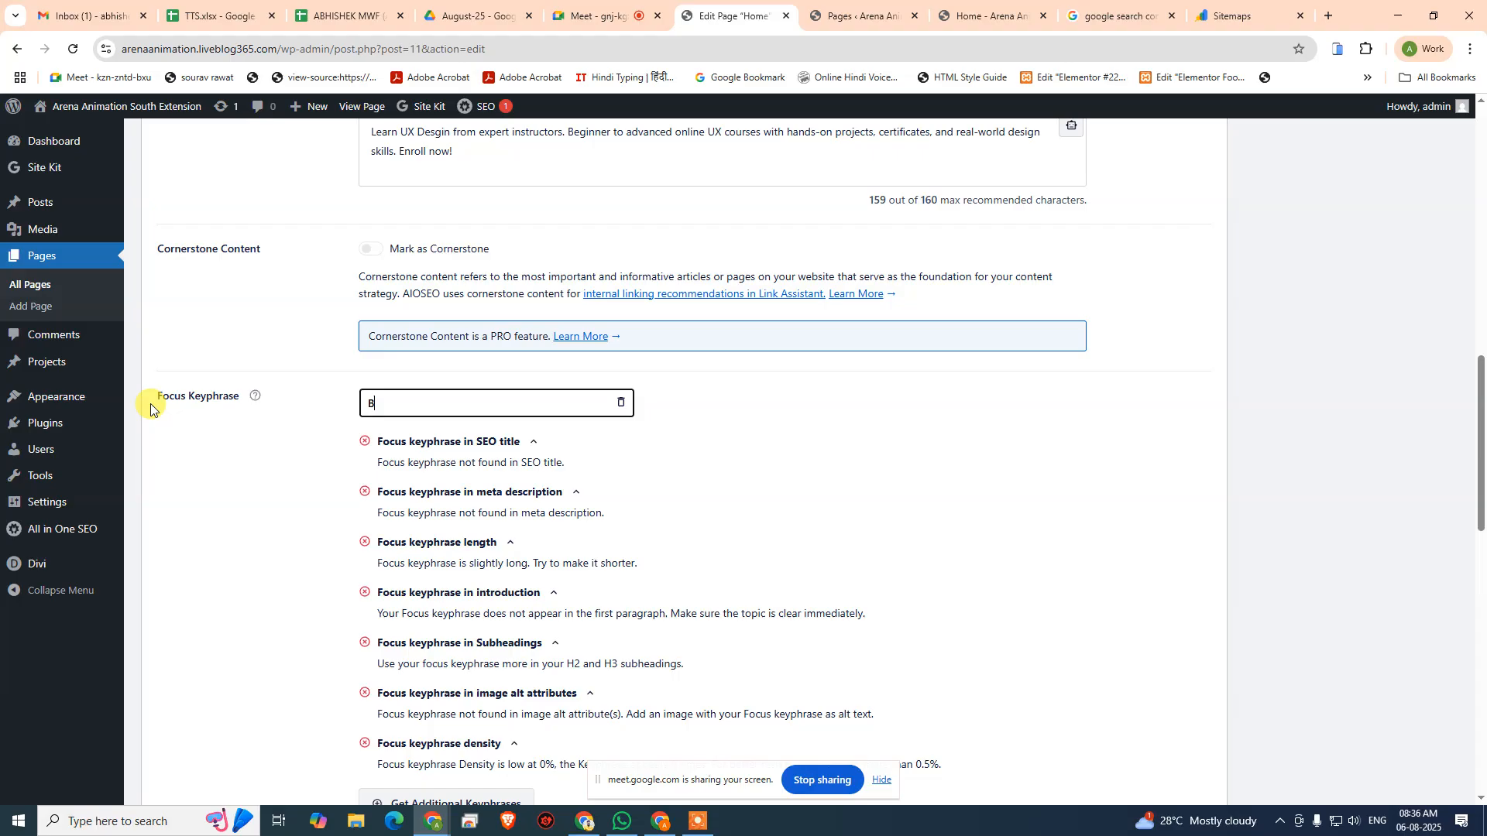
pyautogui.write('eginner to Advanced UX Design')
pyautogui.click(723, 421)
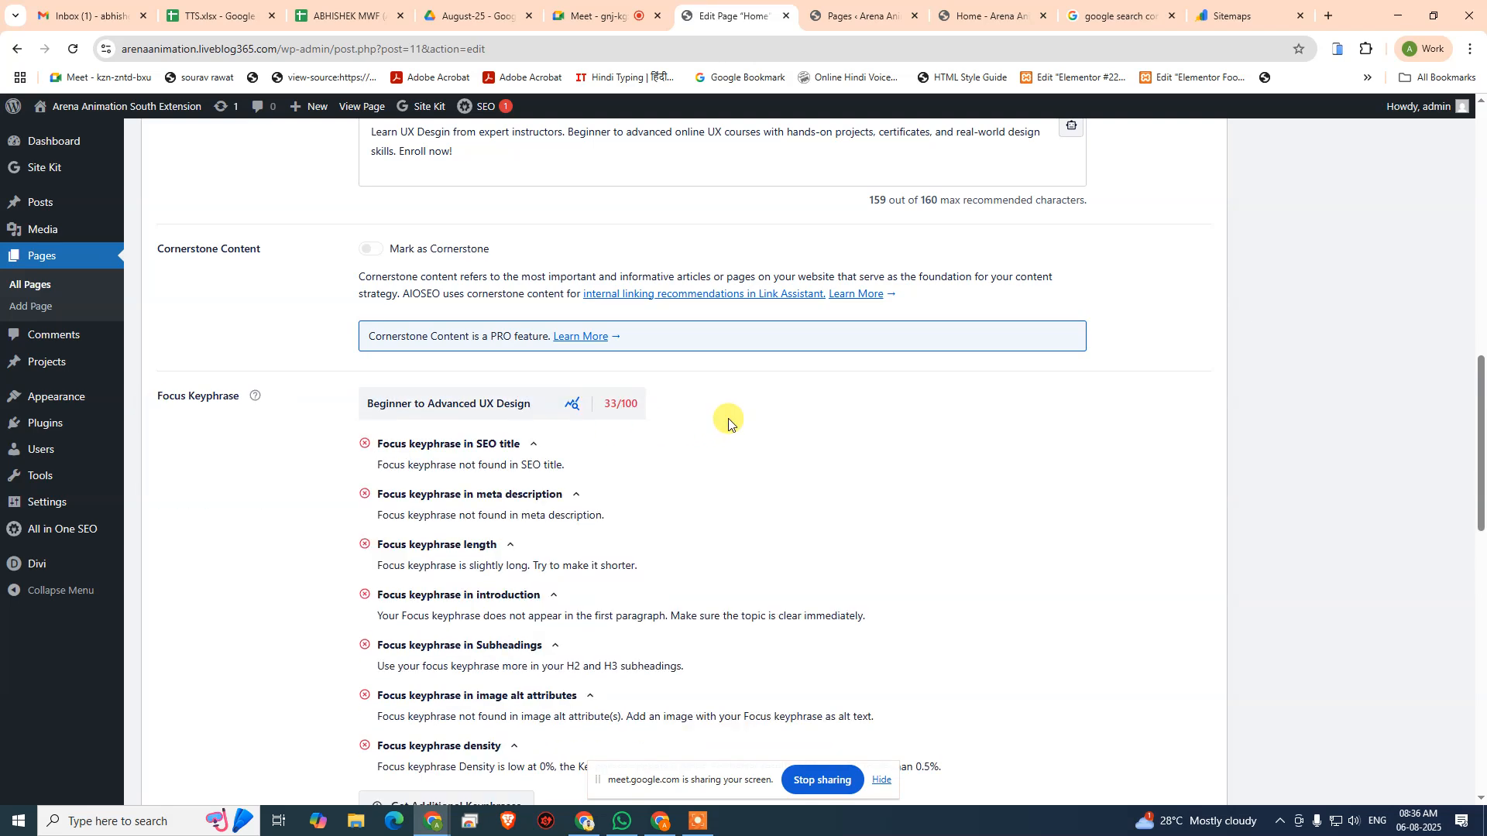
# - Change the Home page's focus keyphrase to "UX Design Classes Online"
pyautogui.click(548, 413)
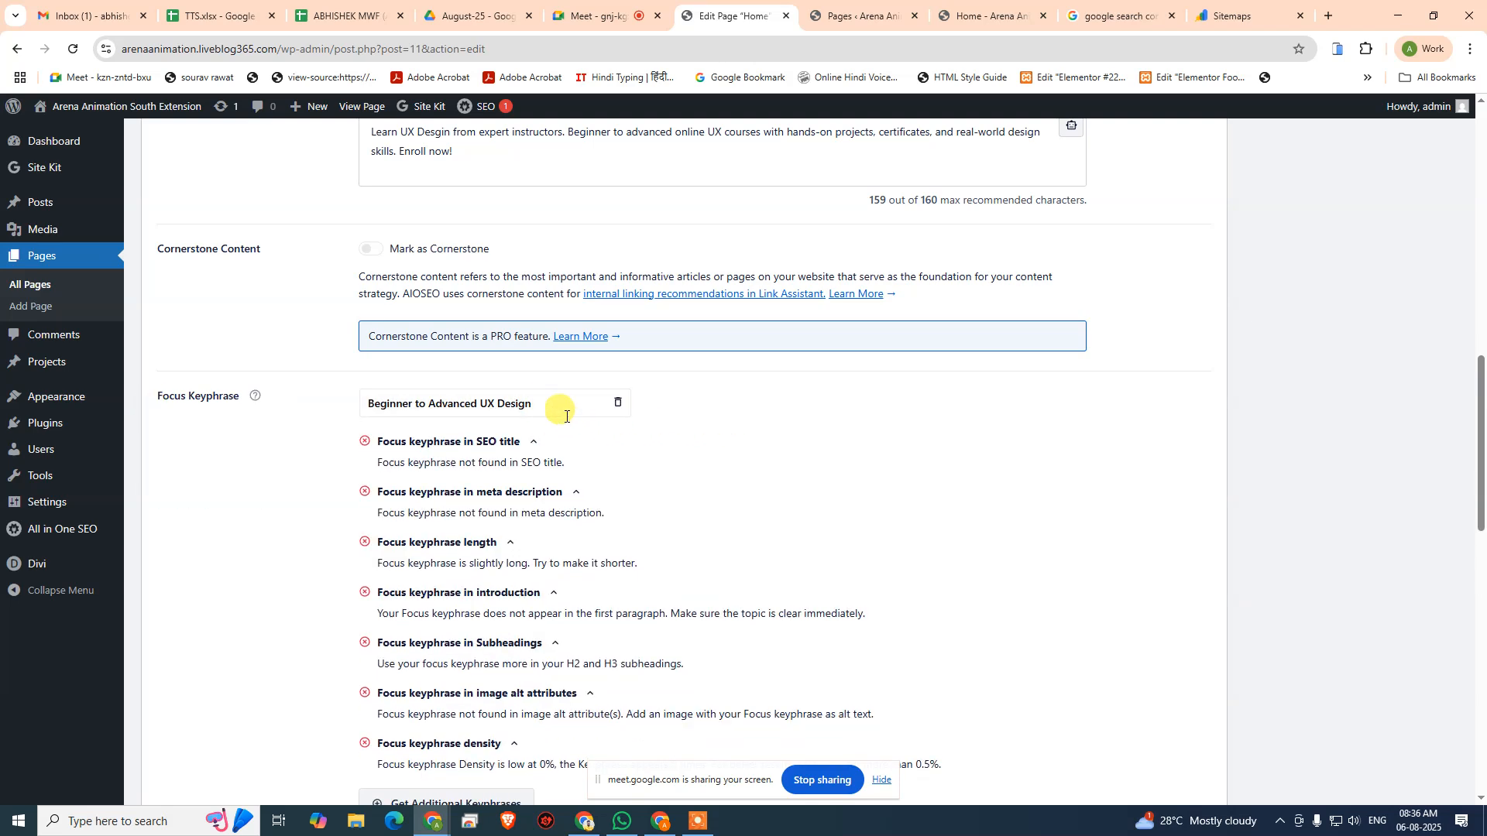
pyautogui.moveTo(548, 404); pyautogui.dragTo(146, 417)
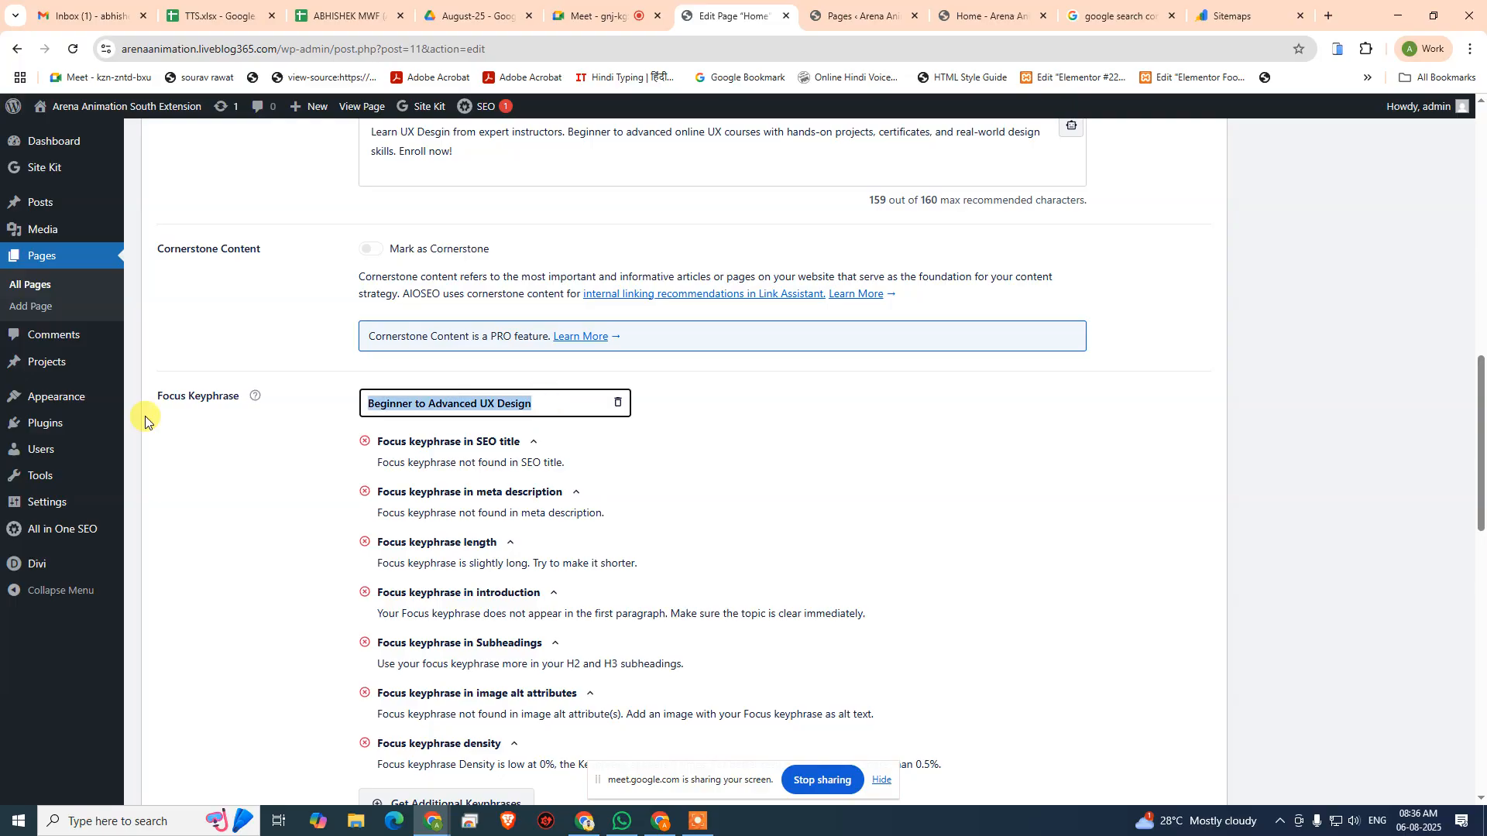
pyautogui.write('UX De')
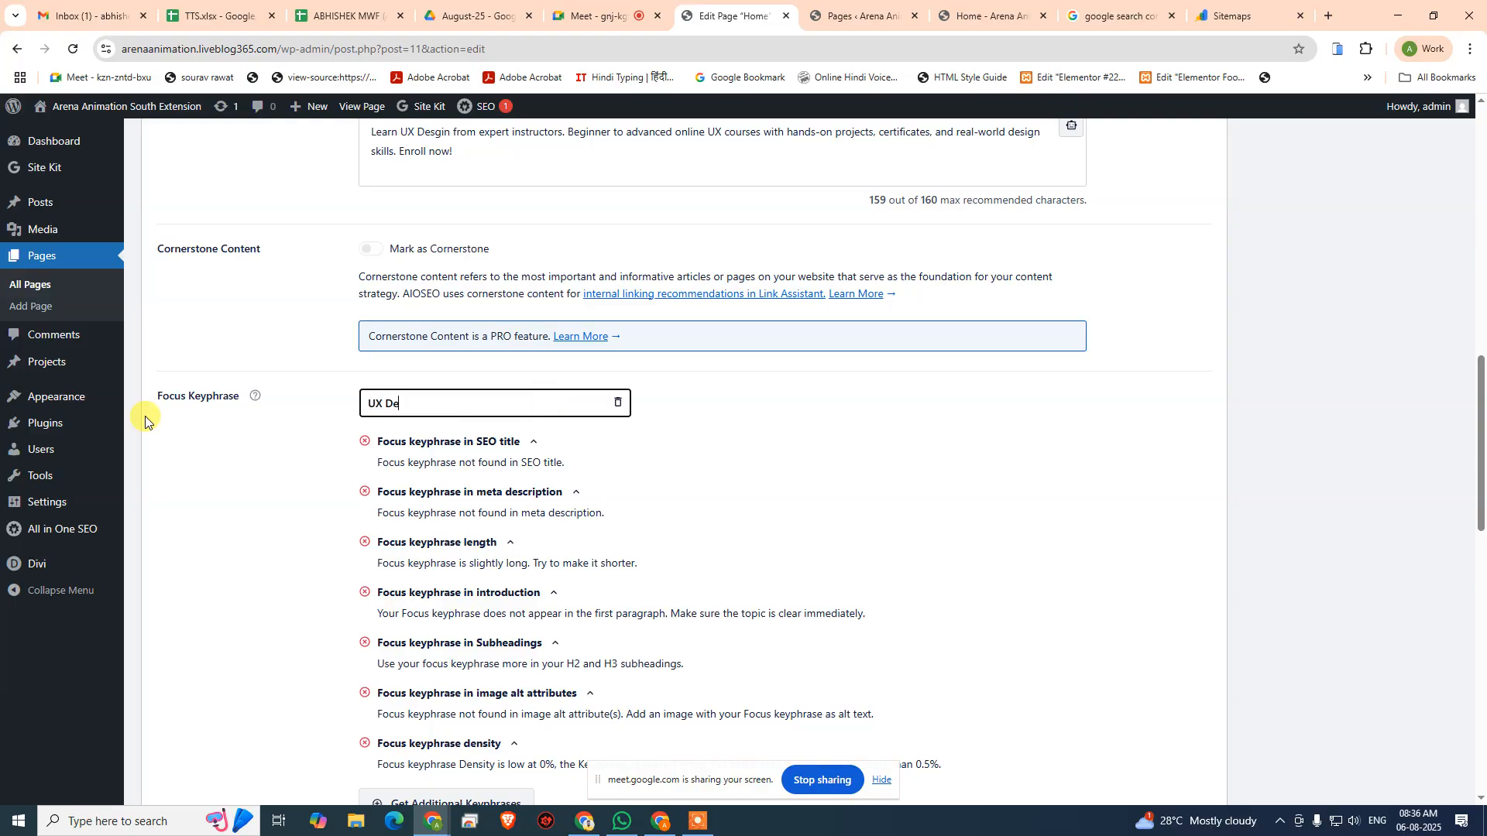
pyautogui.write('sign Classes Obline')
pyautogui.press('Return')
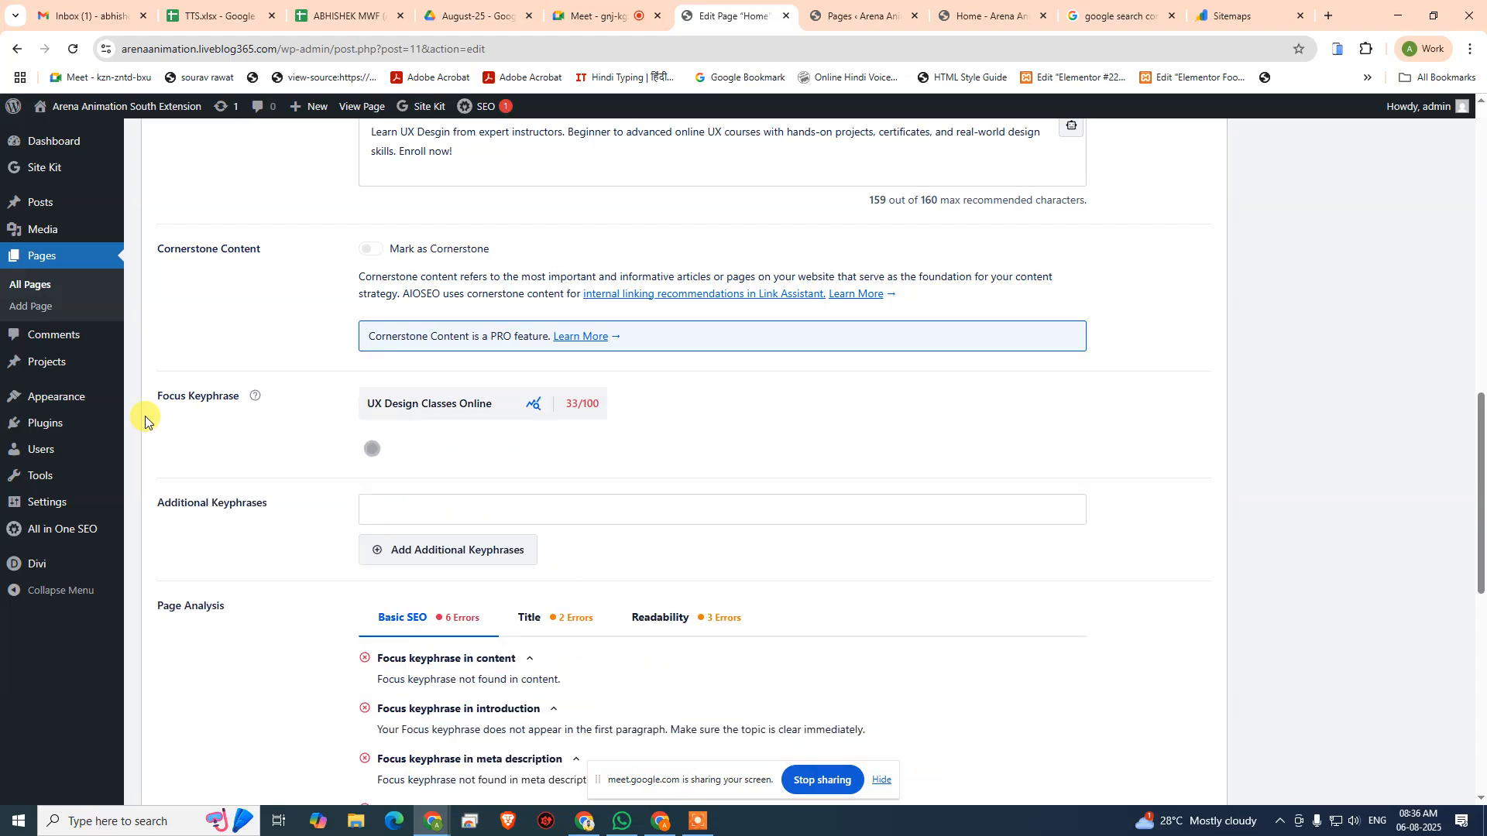
# - Shorten the Home page's focus keyphrase to "UX Design"
pyautogui.scroll(1, 655, 480)
pyautogui.scroll(10, 655, 480)
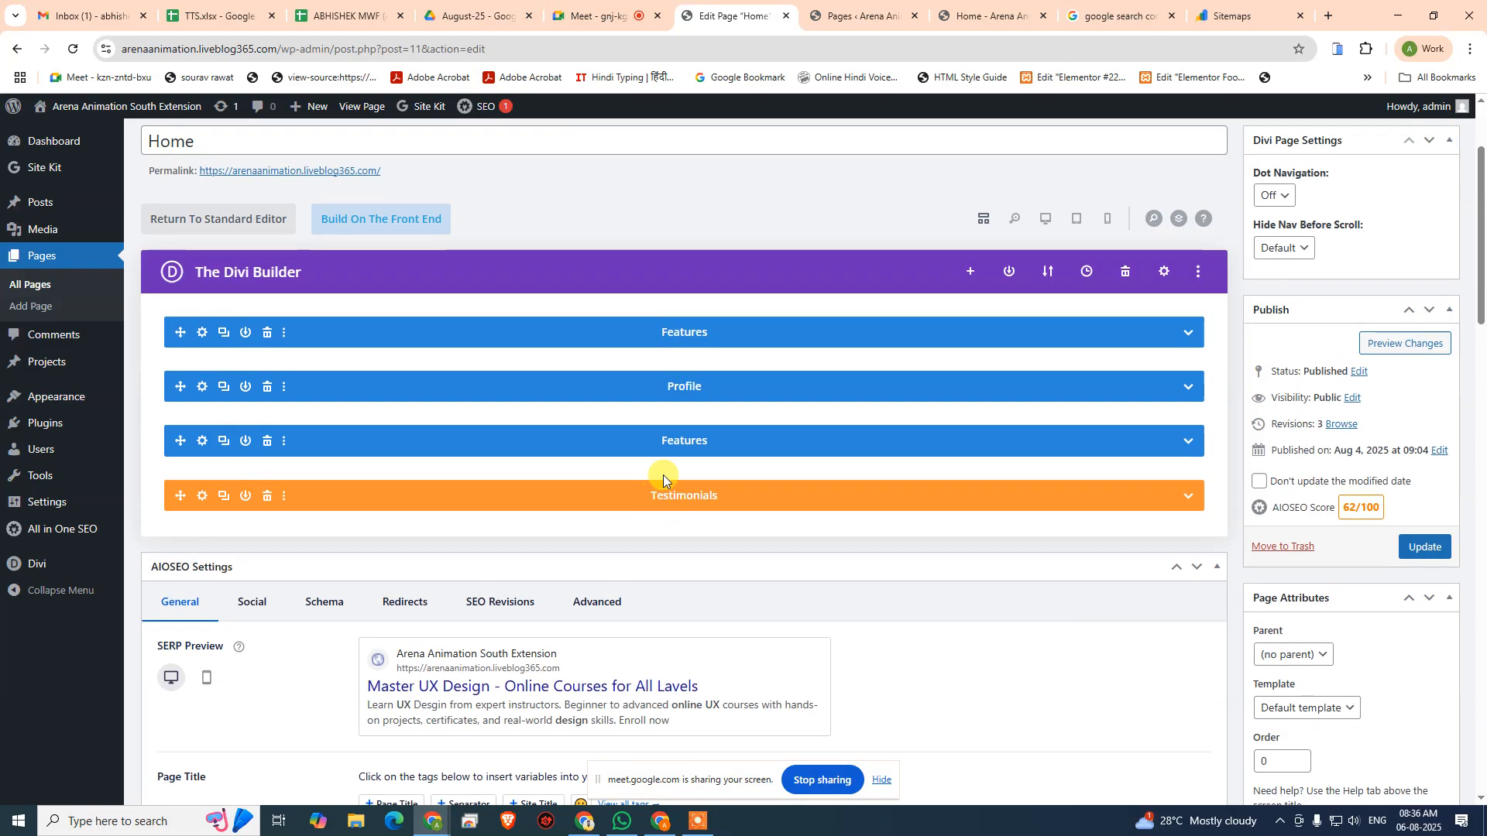
pyautogui.scroll(-15, 663, 488)
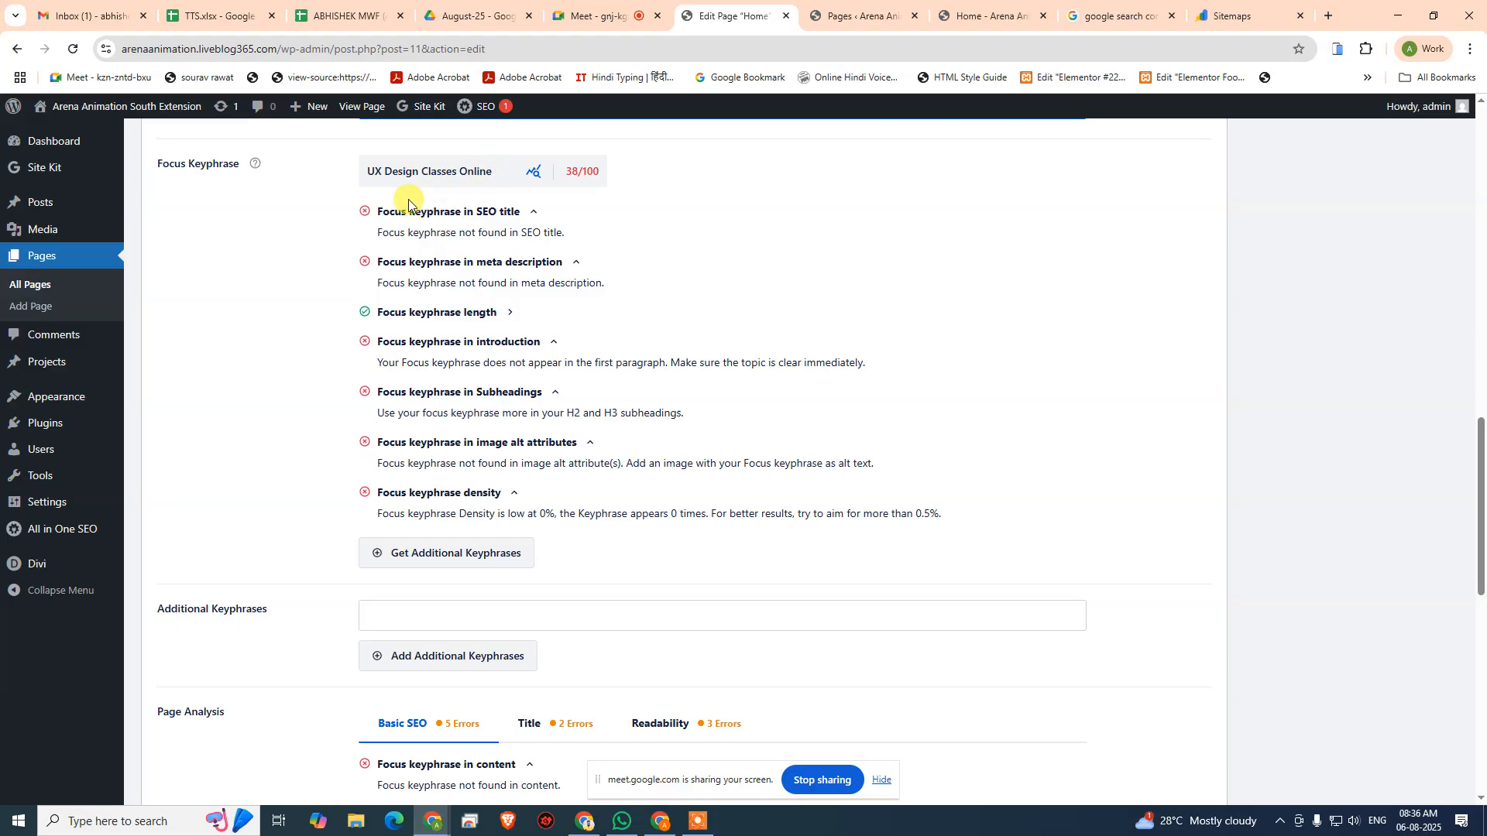
pyautogui.scroll(8, 464, 310)
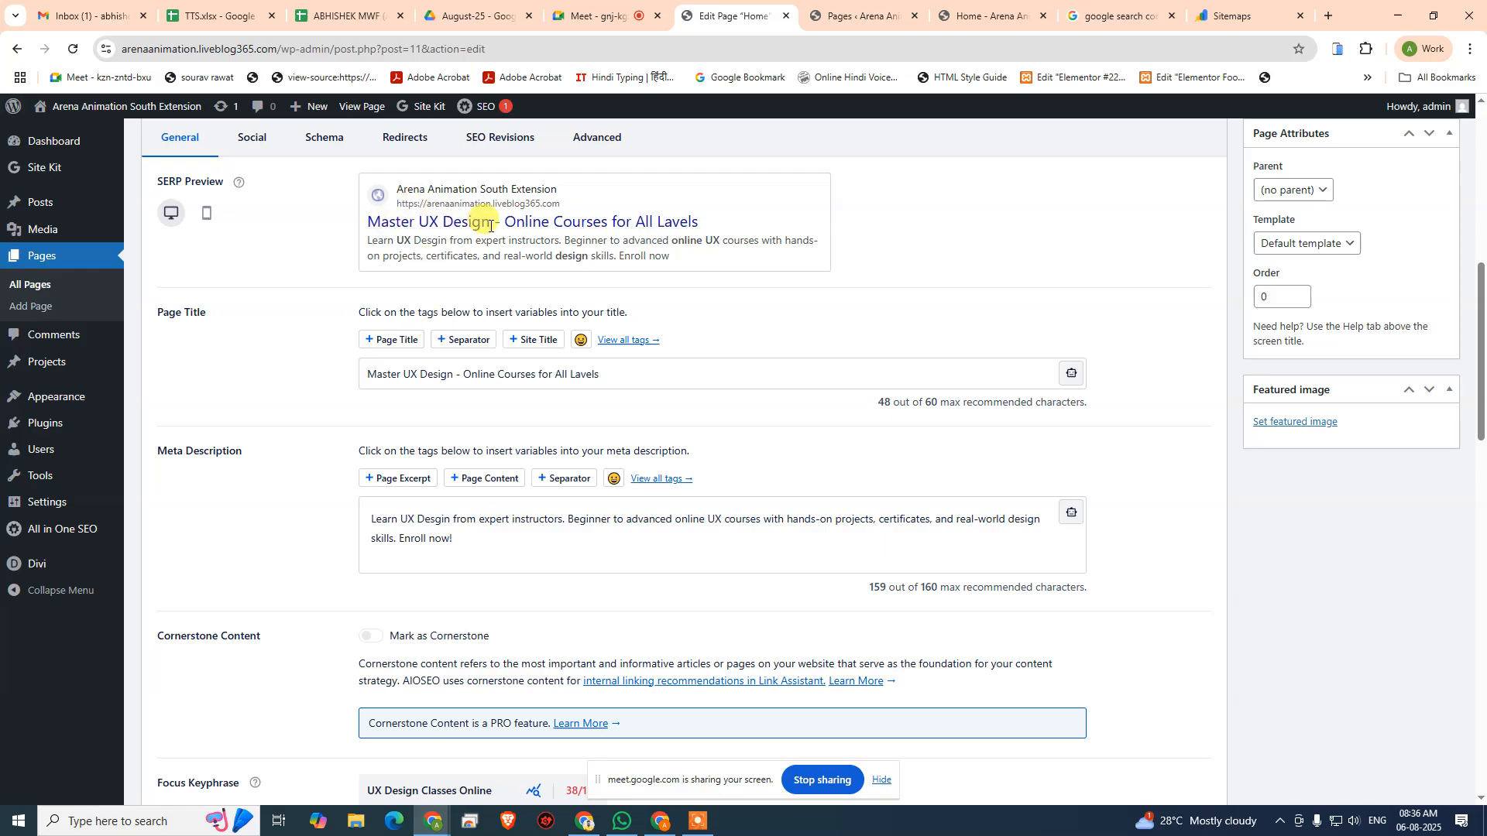
pyautogui.scroll(-7, 737, 573)
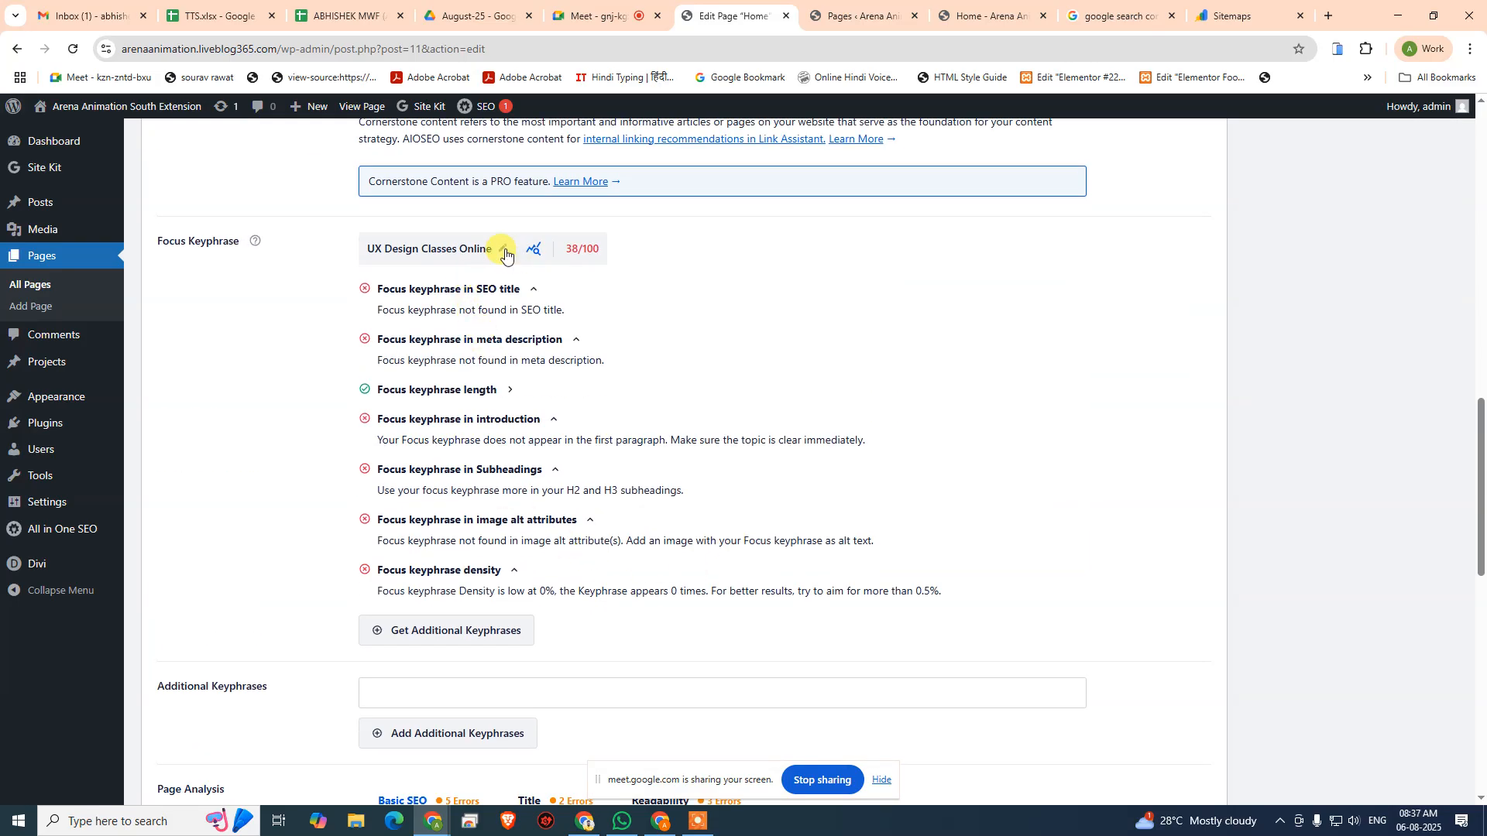
pyautogui.click(497, 250)
pyautogui.moveTo(496, 250); pyautogui.dragTo(429, 252)
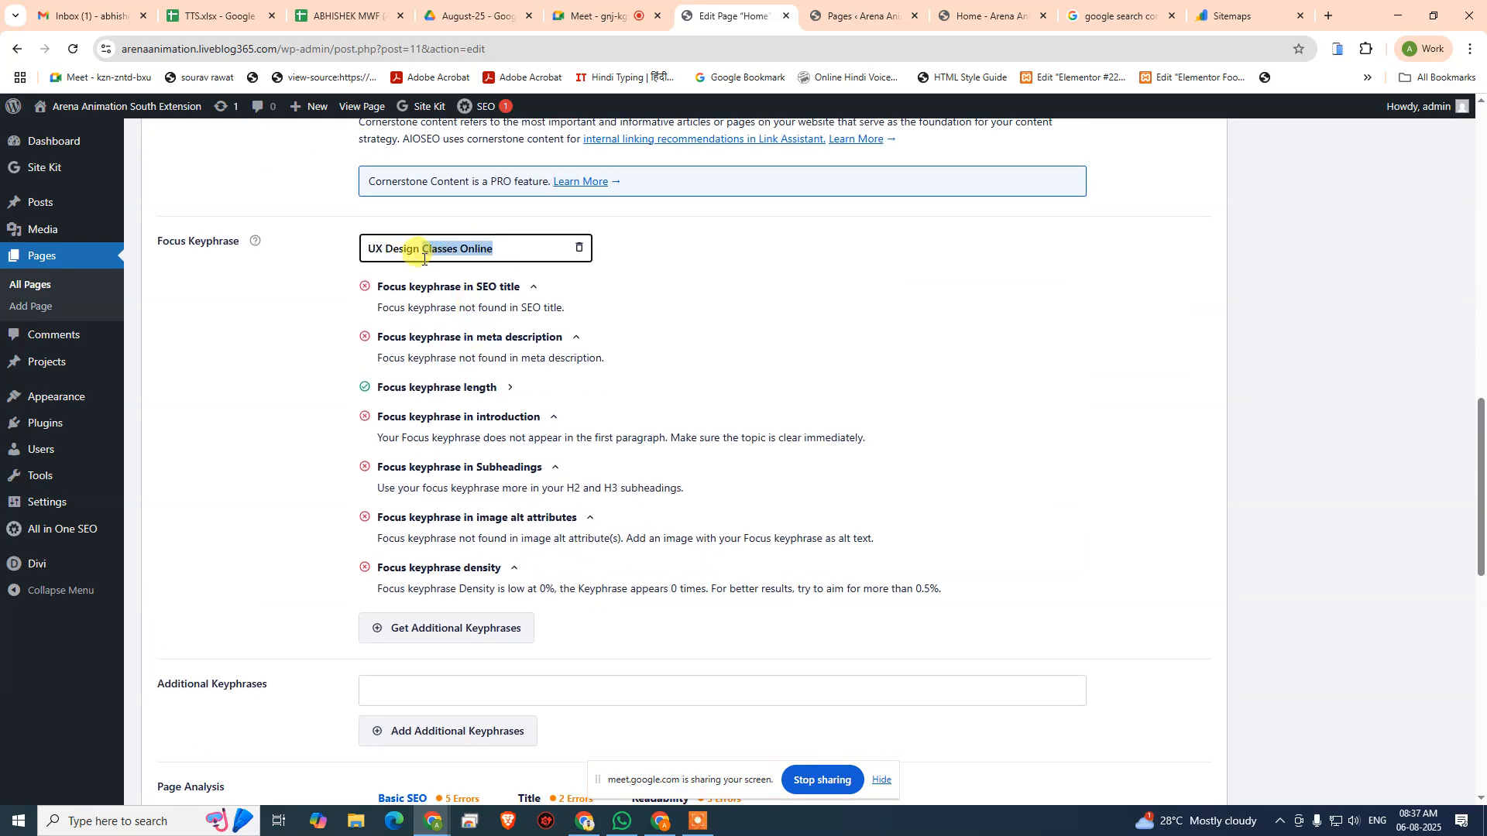
pyautogui.press('BackSpace')
pyautogui.click(570, 304)
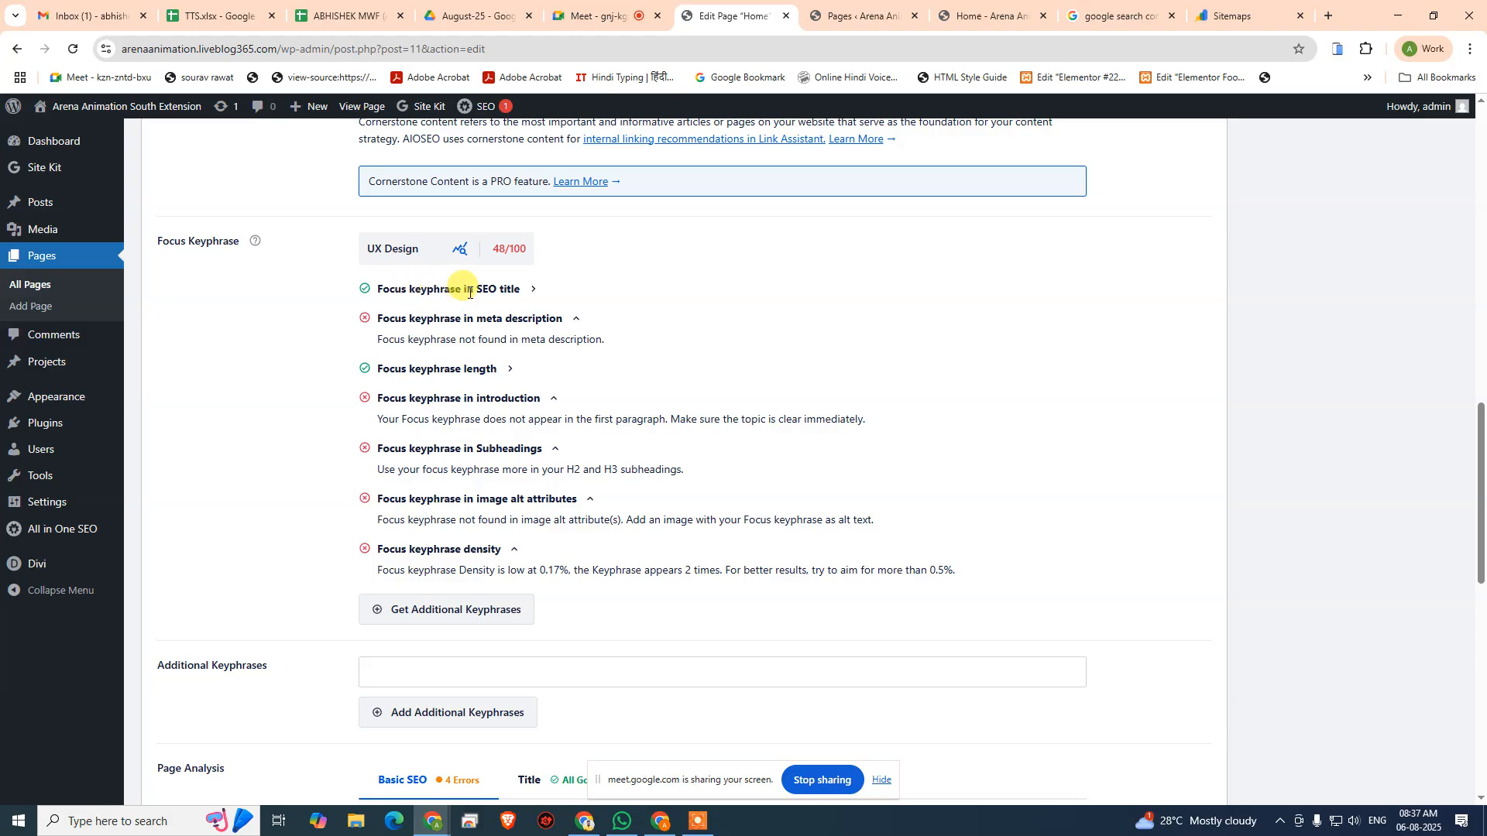
# - Extend the focus keyphrase to "Master UX Design" to match the opening words of the SEO title
pyautogui.scroll(4, 432, 428)
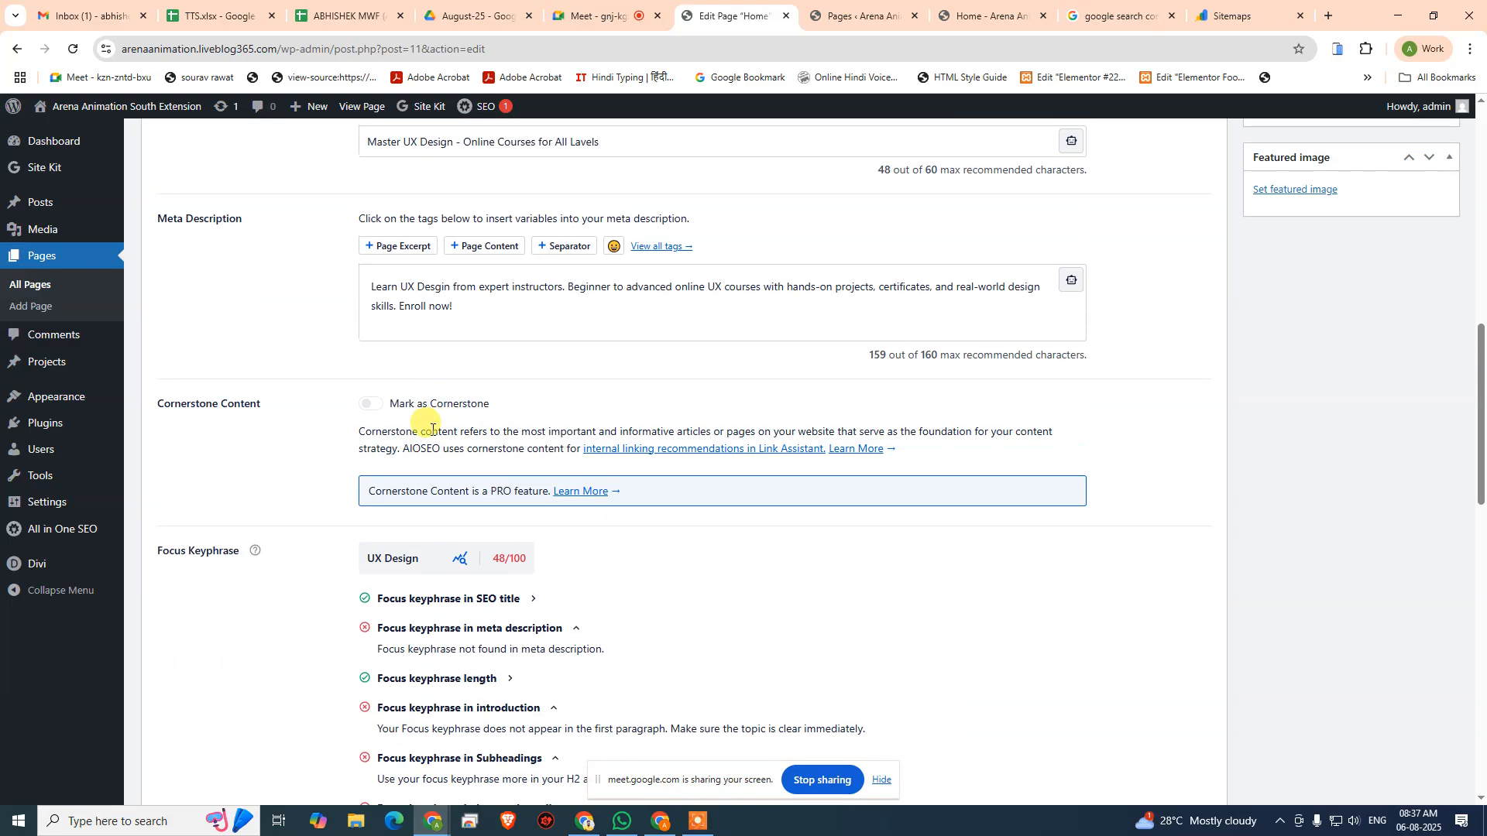
pyautogui.scroll(4, 432, 428)
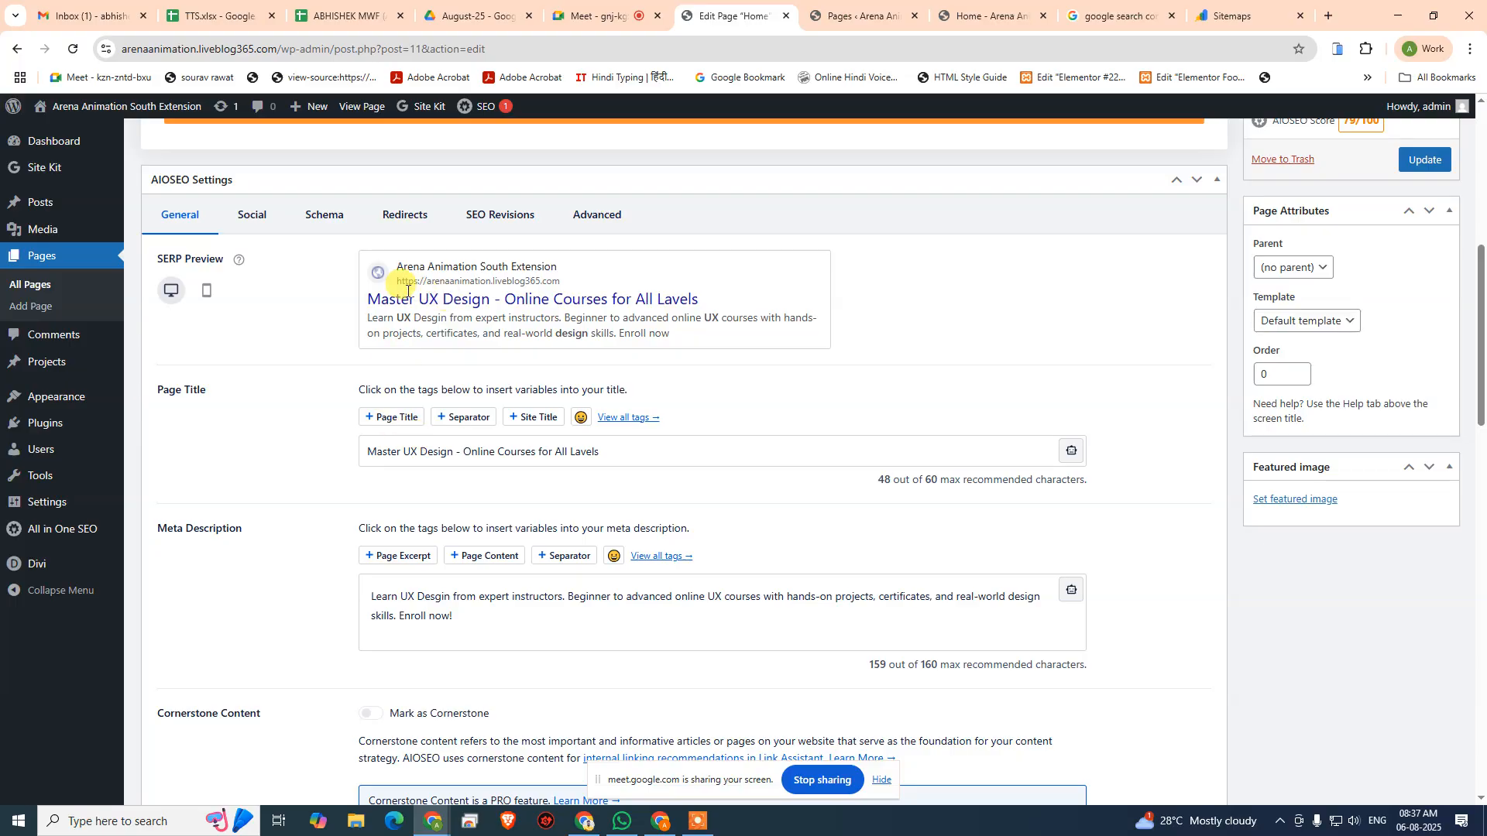
pyautogui.scroll(-5, 434, 415)
pyautogui.scroll(2, 617, 537)
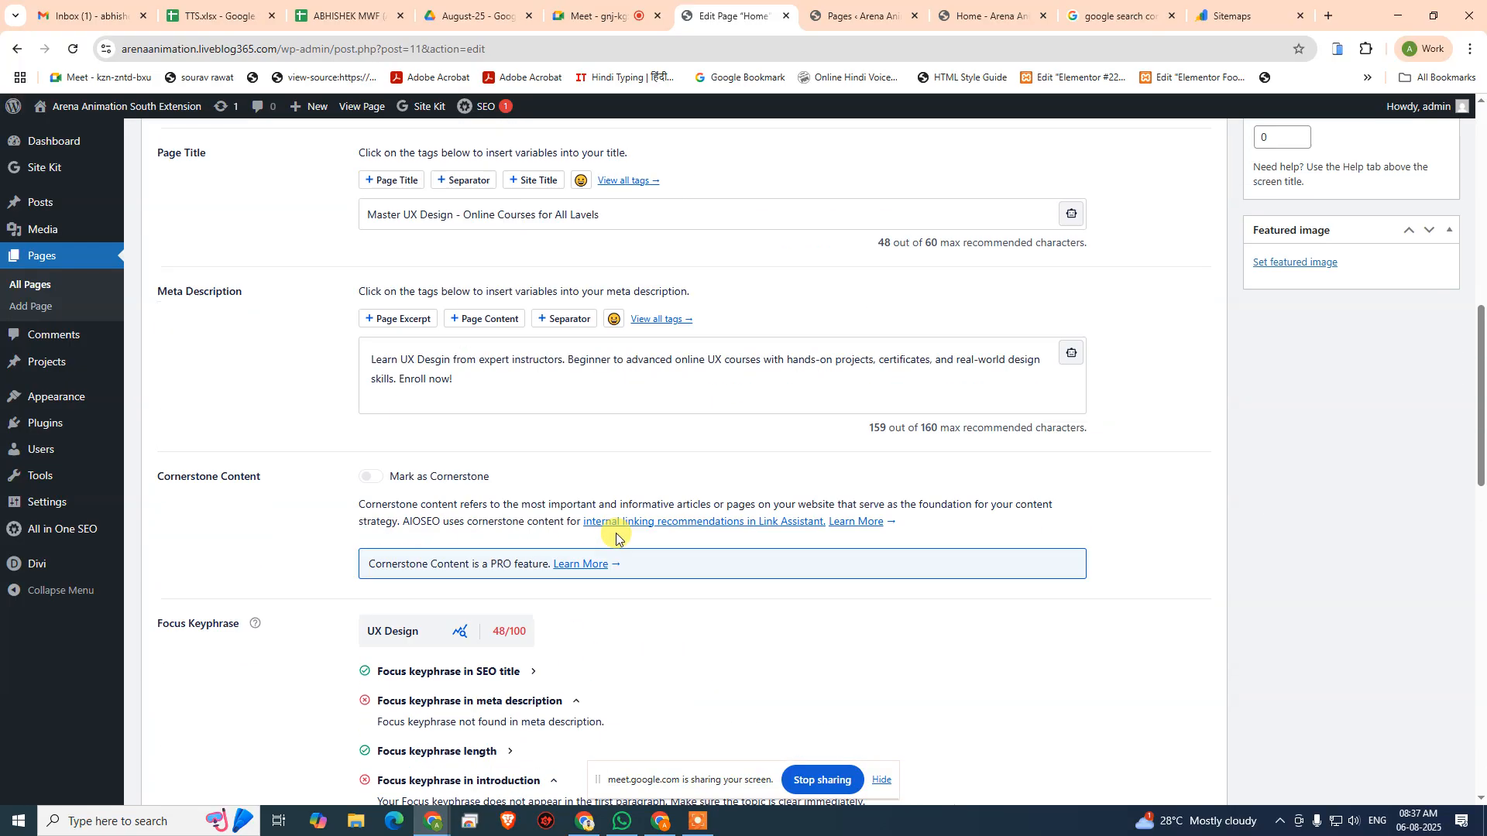
pyautogui.scroll(4, 617, 537)
pyautogui.scroll(-3, 381, 527)
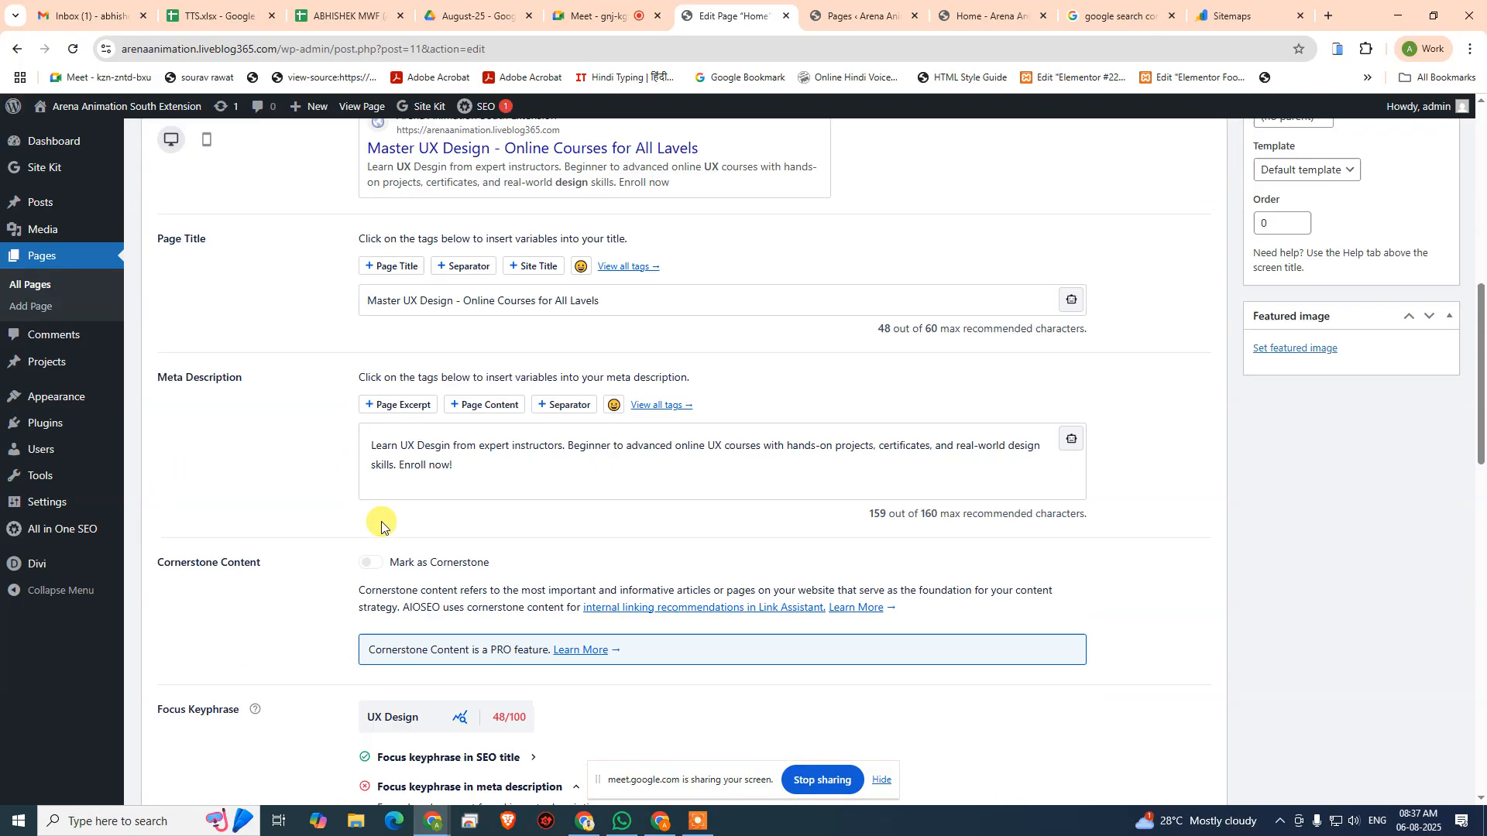
pyautogui.scroll(-4, 381, 526)
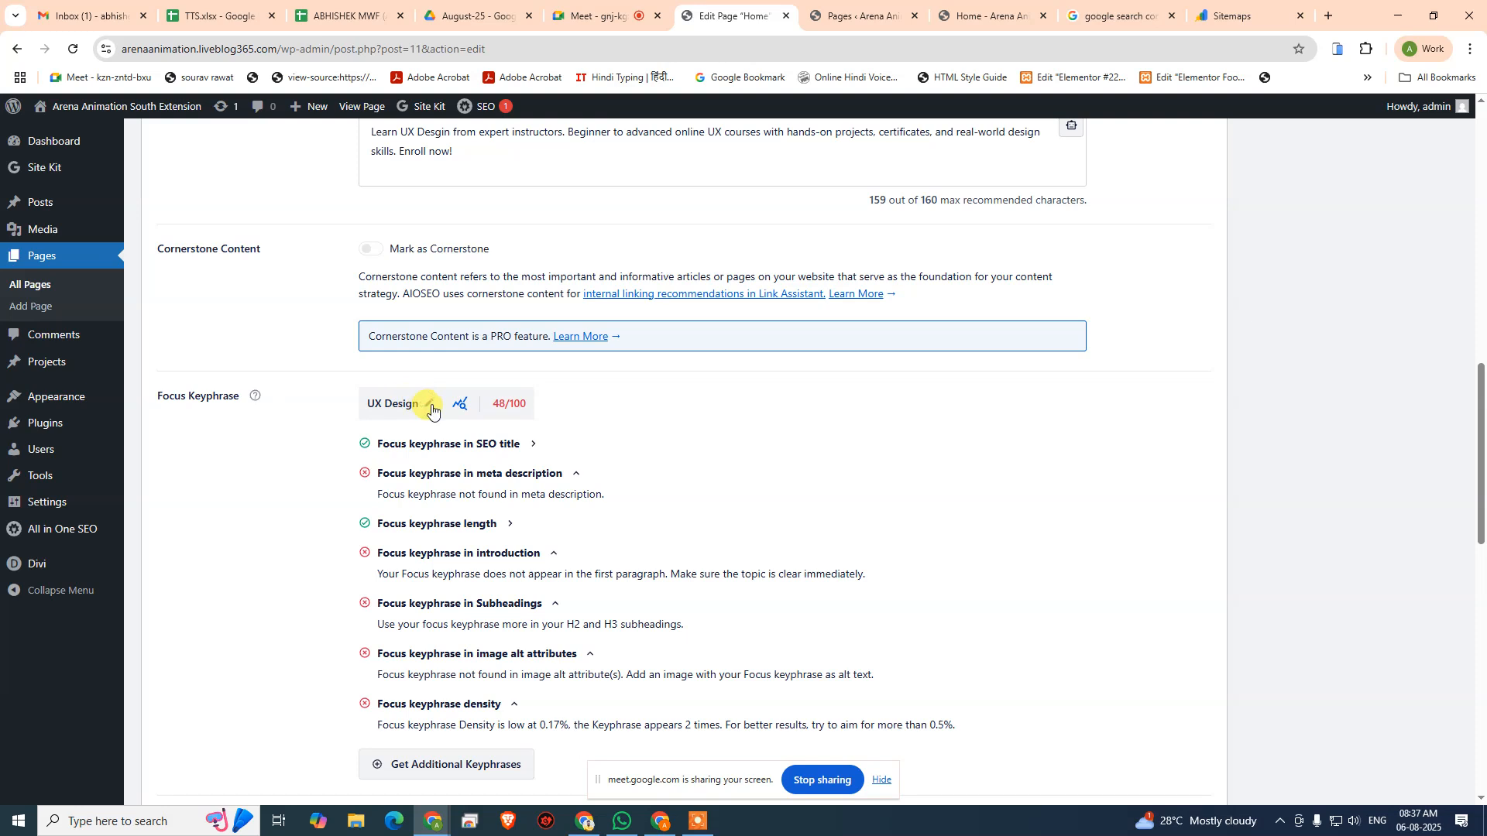
pyautogui.click(430, 405)
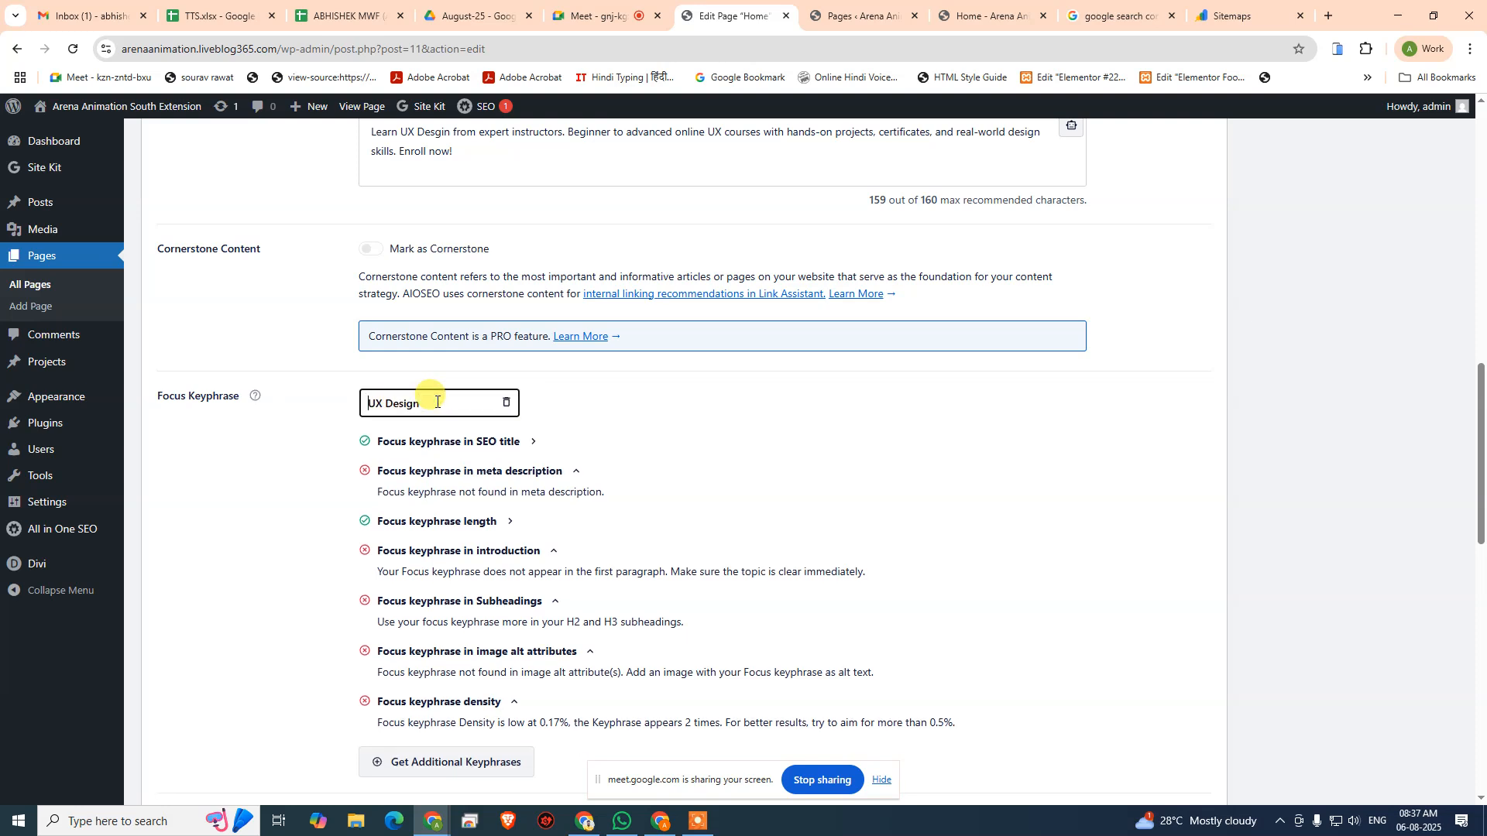
pyautogui.write('Master')
pyautogui.click(848, 473)
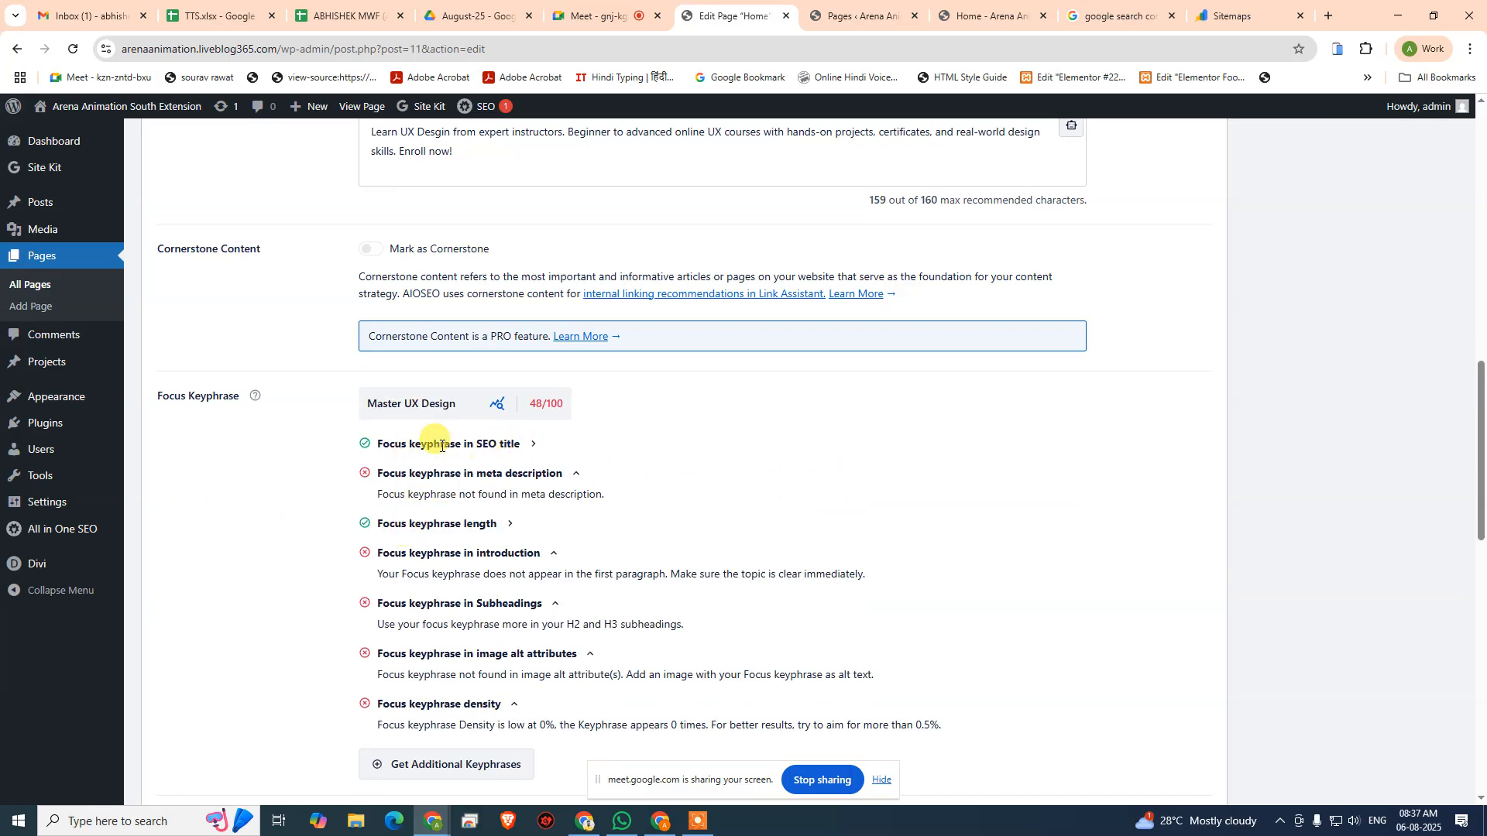
# - Change the focus keyphrase to "UX Design Online Courses"
pyautogui.scroll(7, 542, 453)
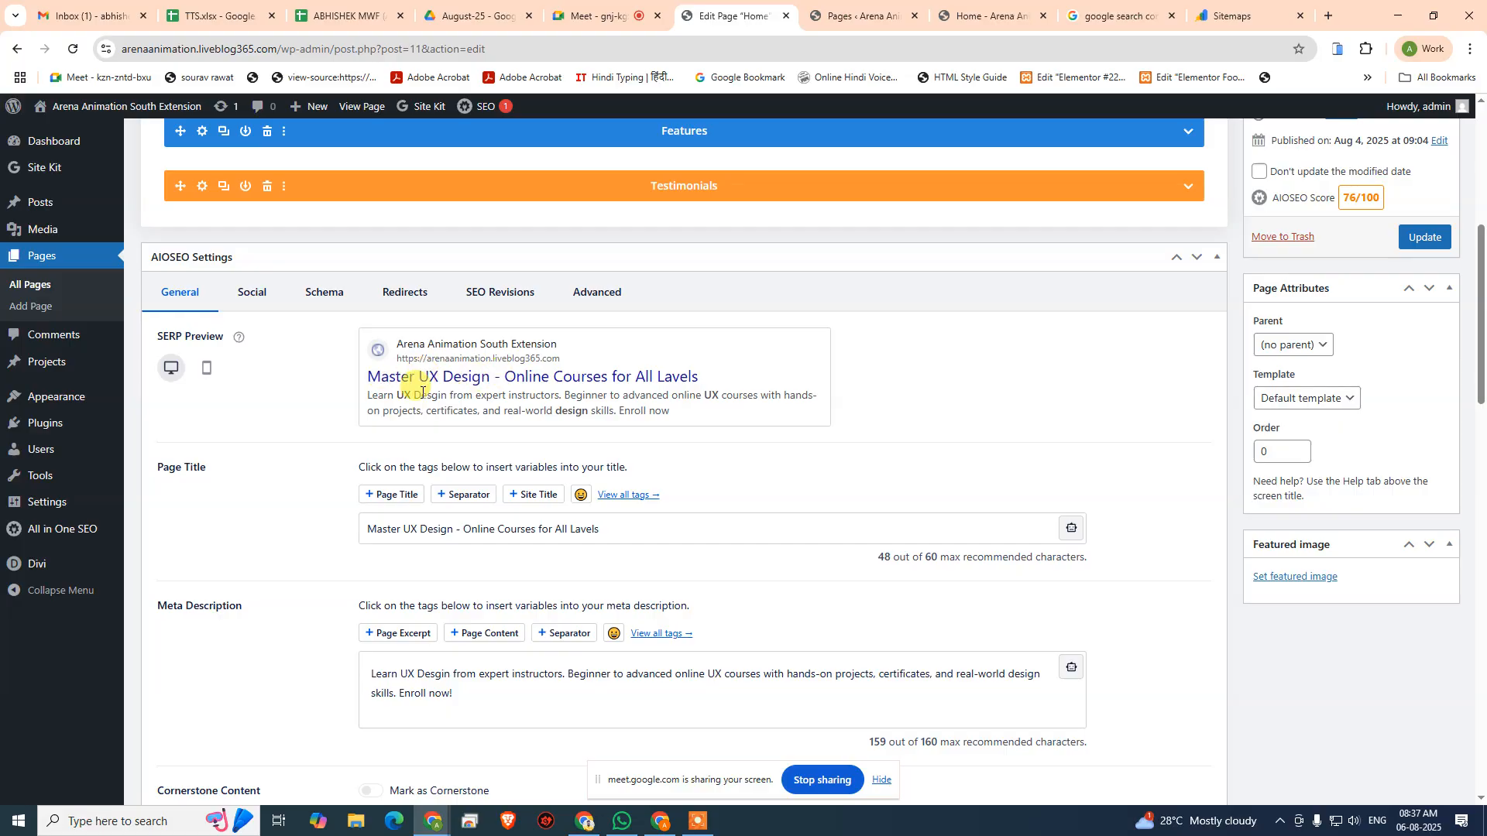
pyautogui.scroll(-7, 422, 391)
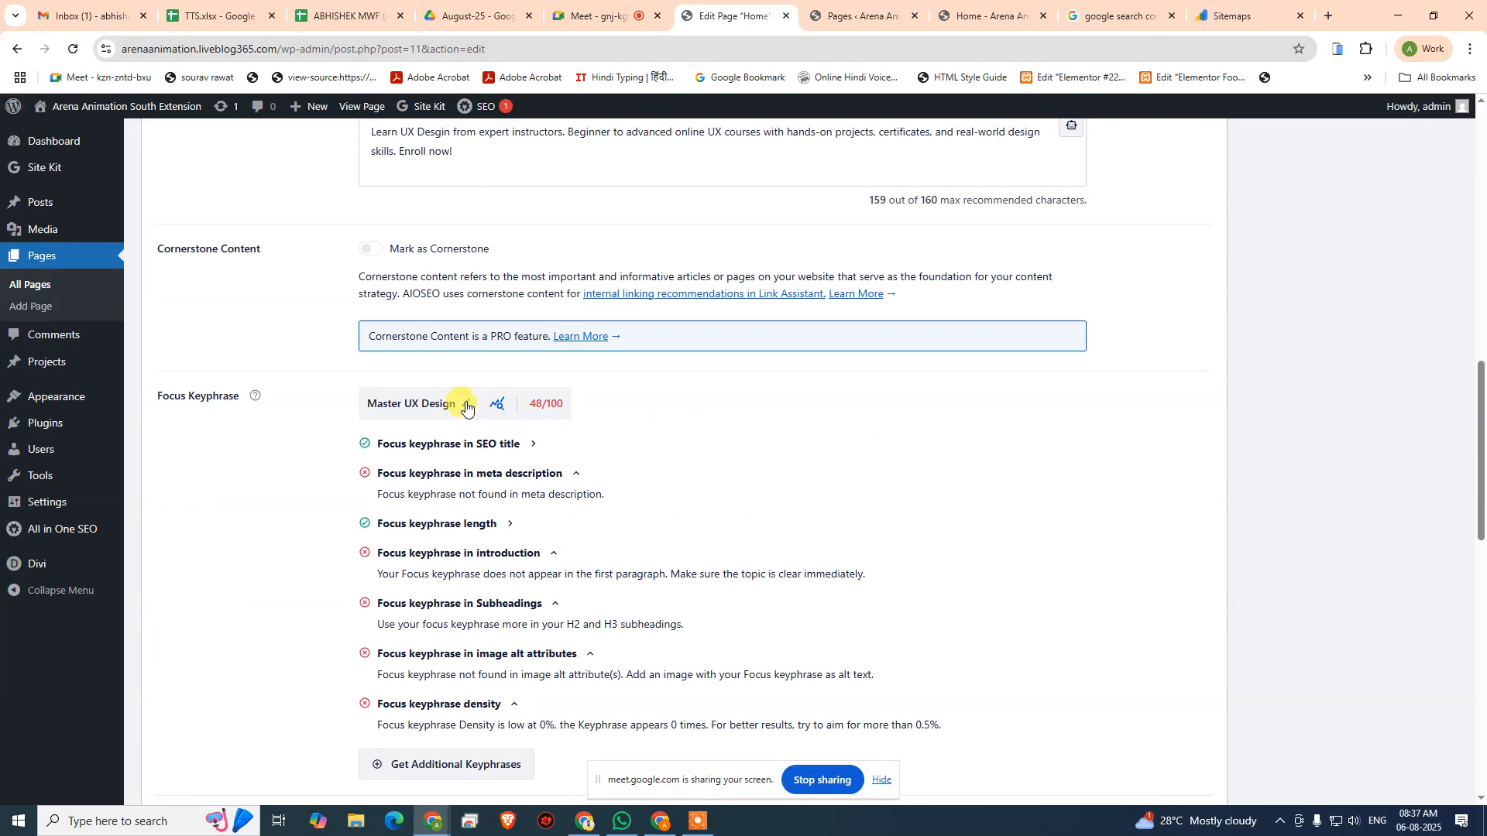
pyautogui.click(466, 406)
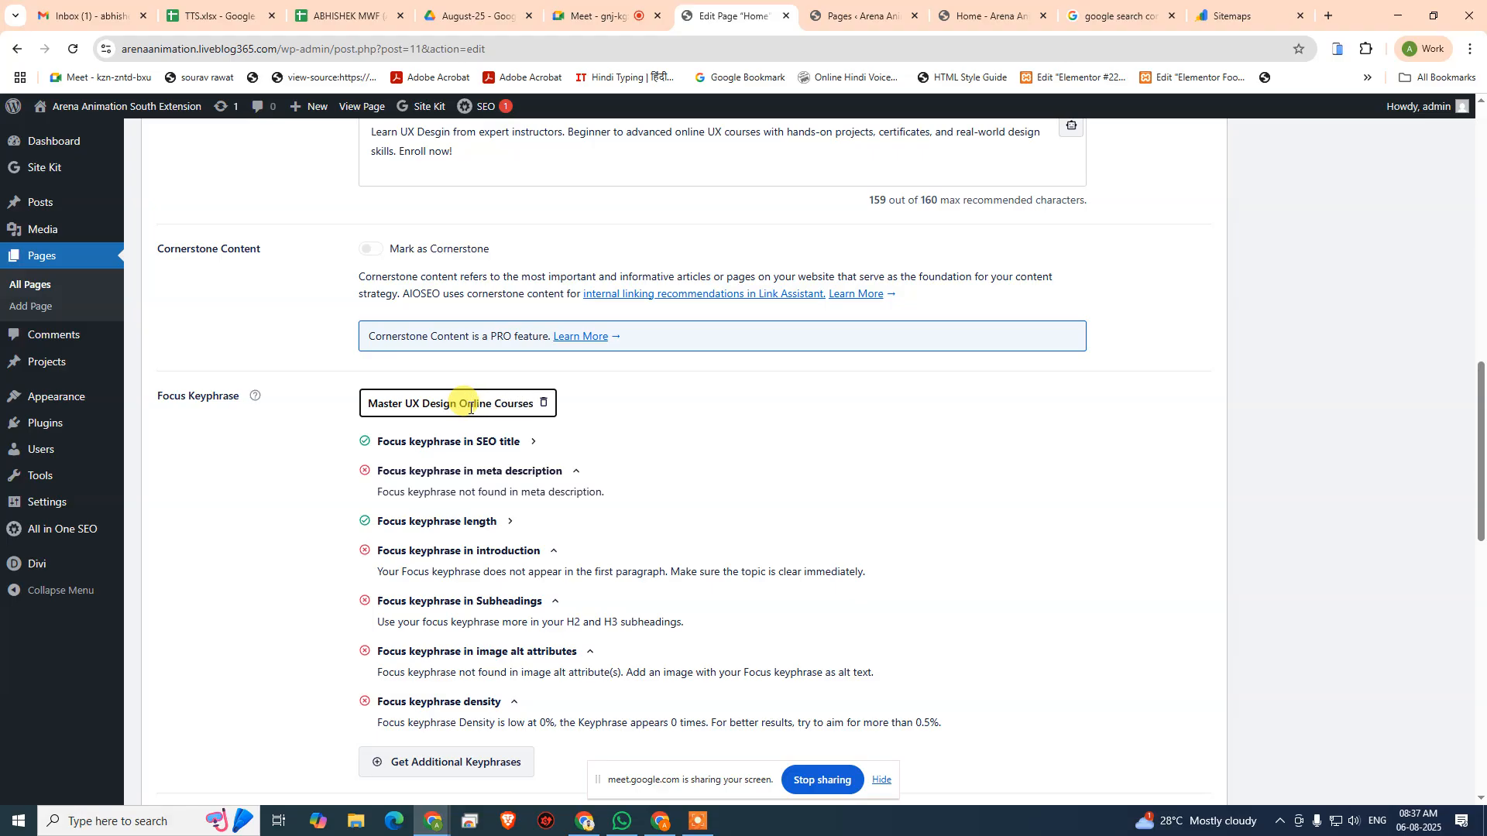
pyautogui.press('Home')
pyautogui.hotkey('ctrl', 'shift', 'Right')
pyautogui.press('BackSpace')
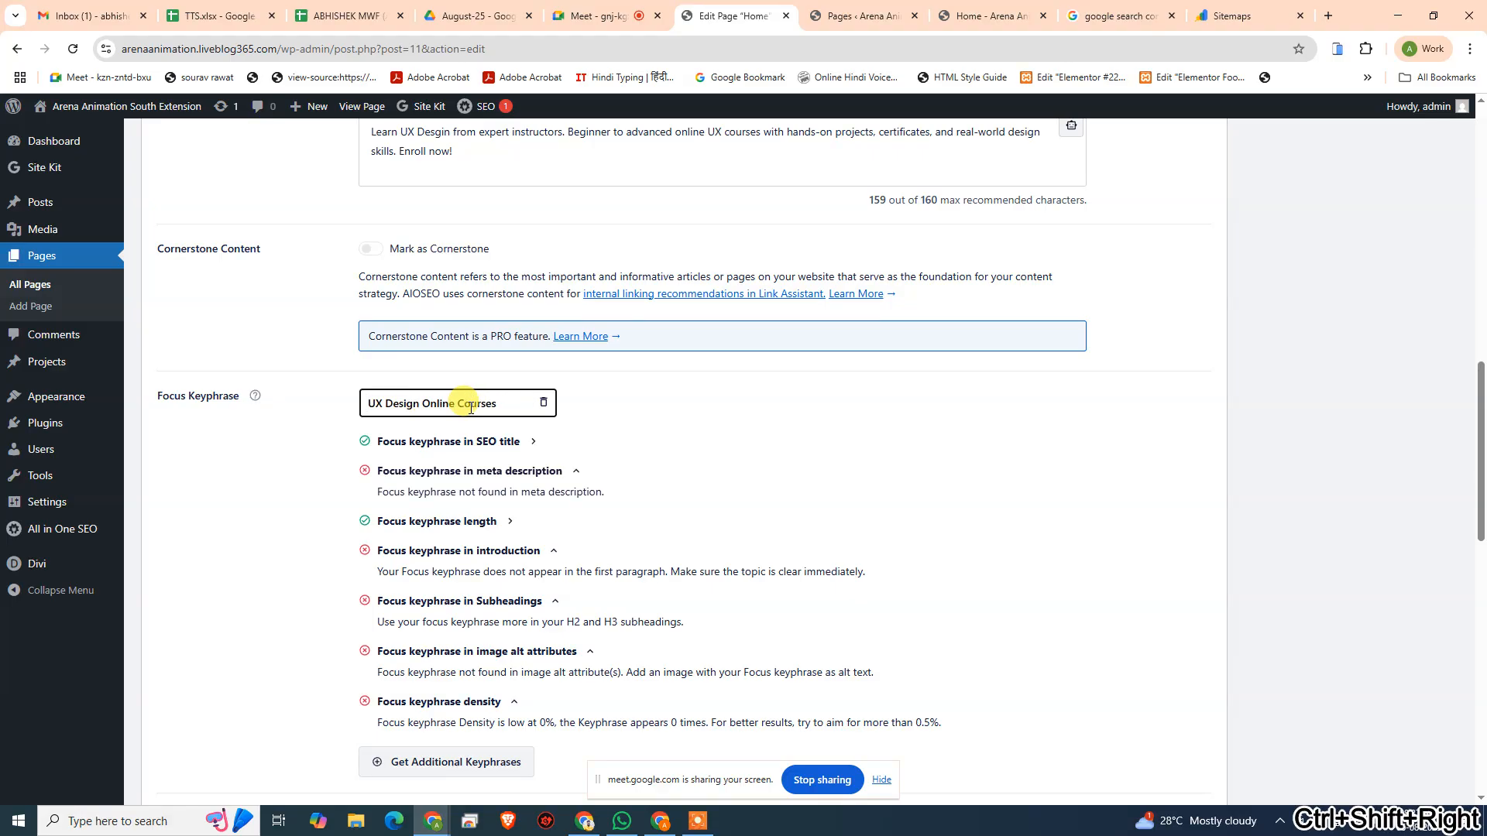
pyautogui.click(963, 408)
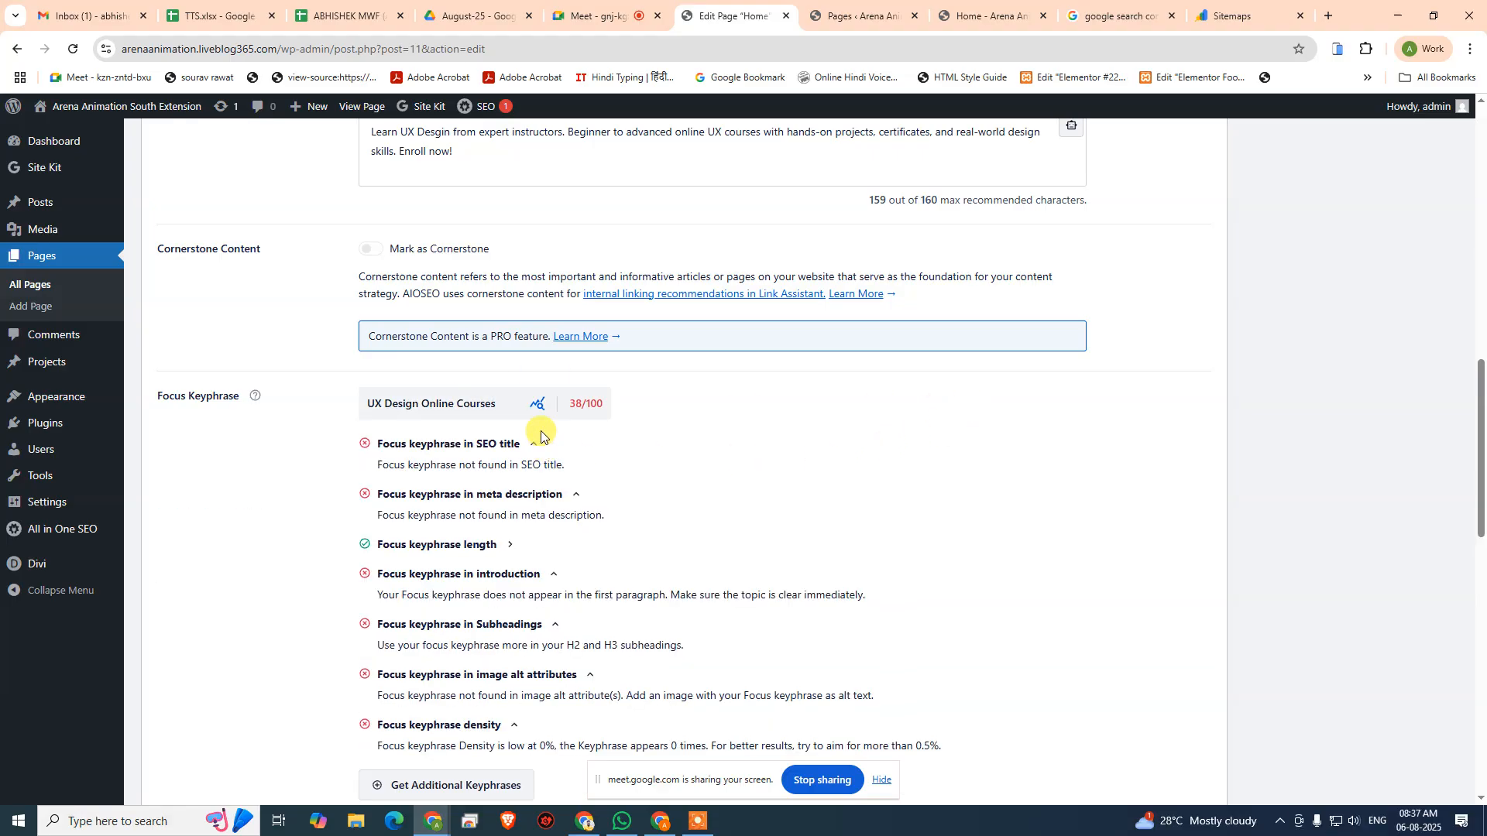
# - Compare the title and description in the SERP preview with the focus keyphrase and its analysis results
pyautogui.scroll(7, 422, 415)
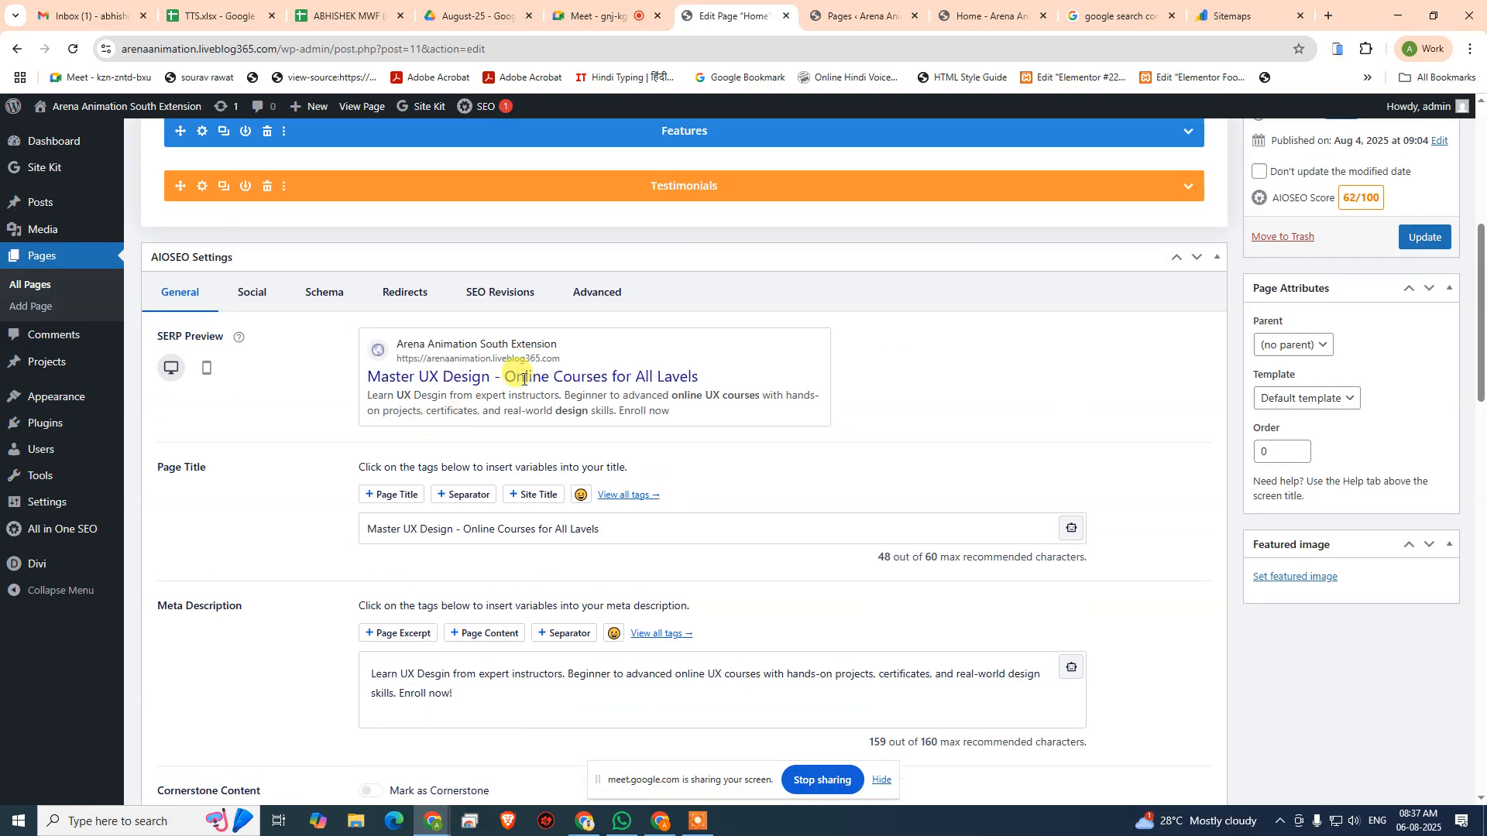
pyautogui.moveTo(439, 377); pyautogui.dragTo(496, 377)
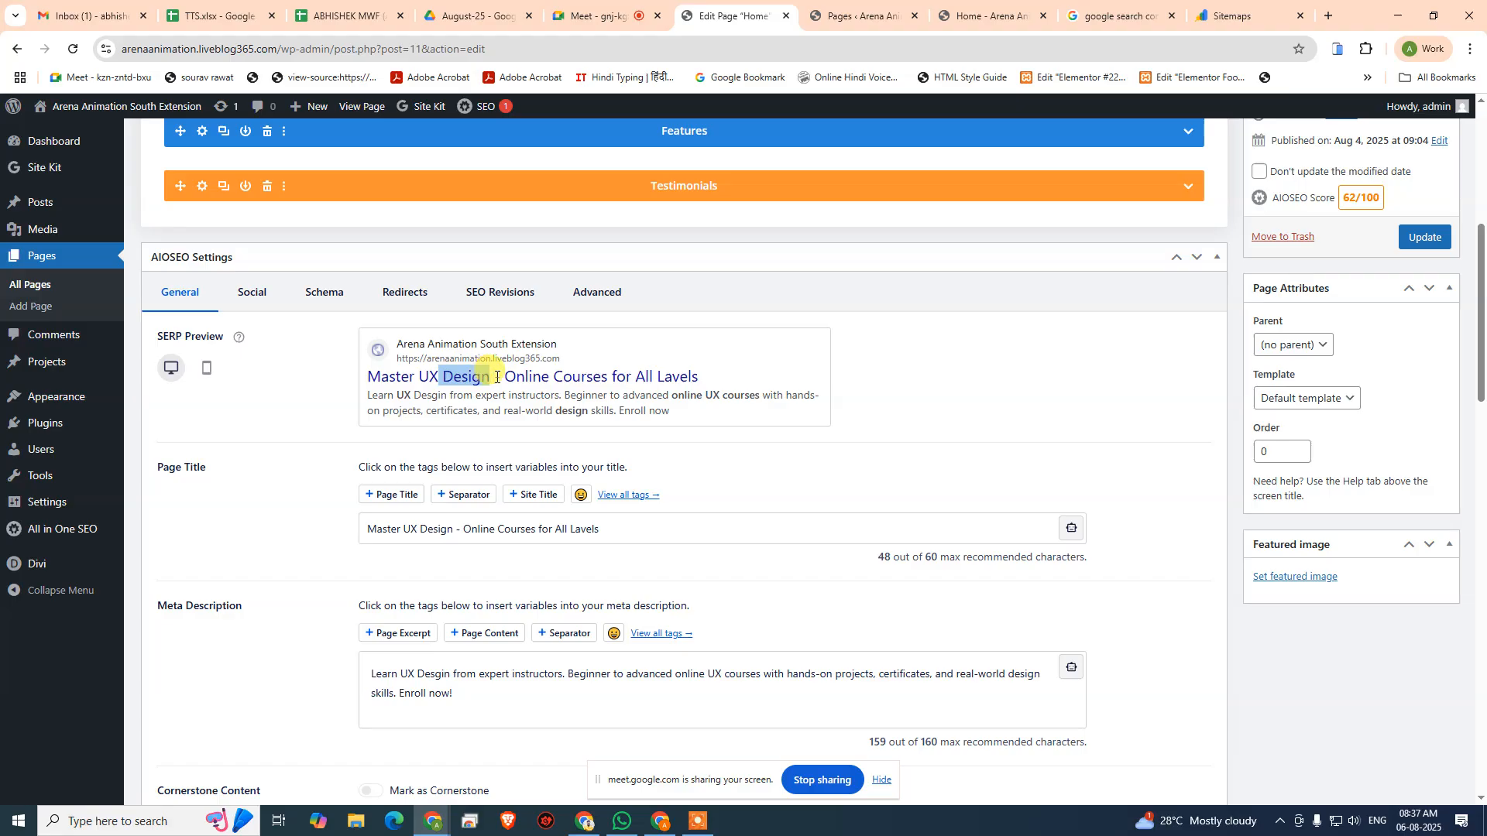
pyautogui.click(497, 377)
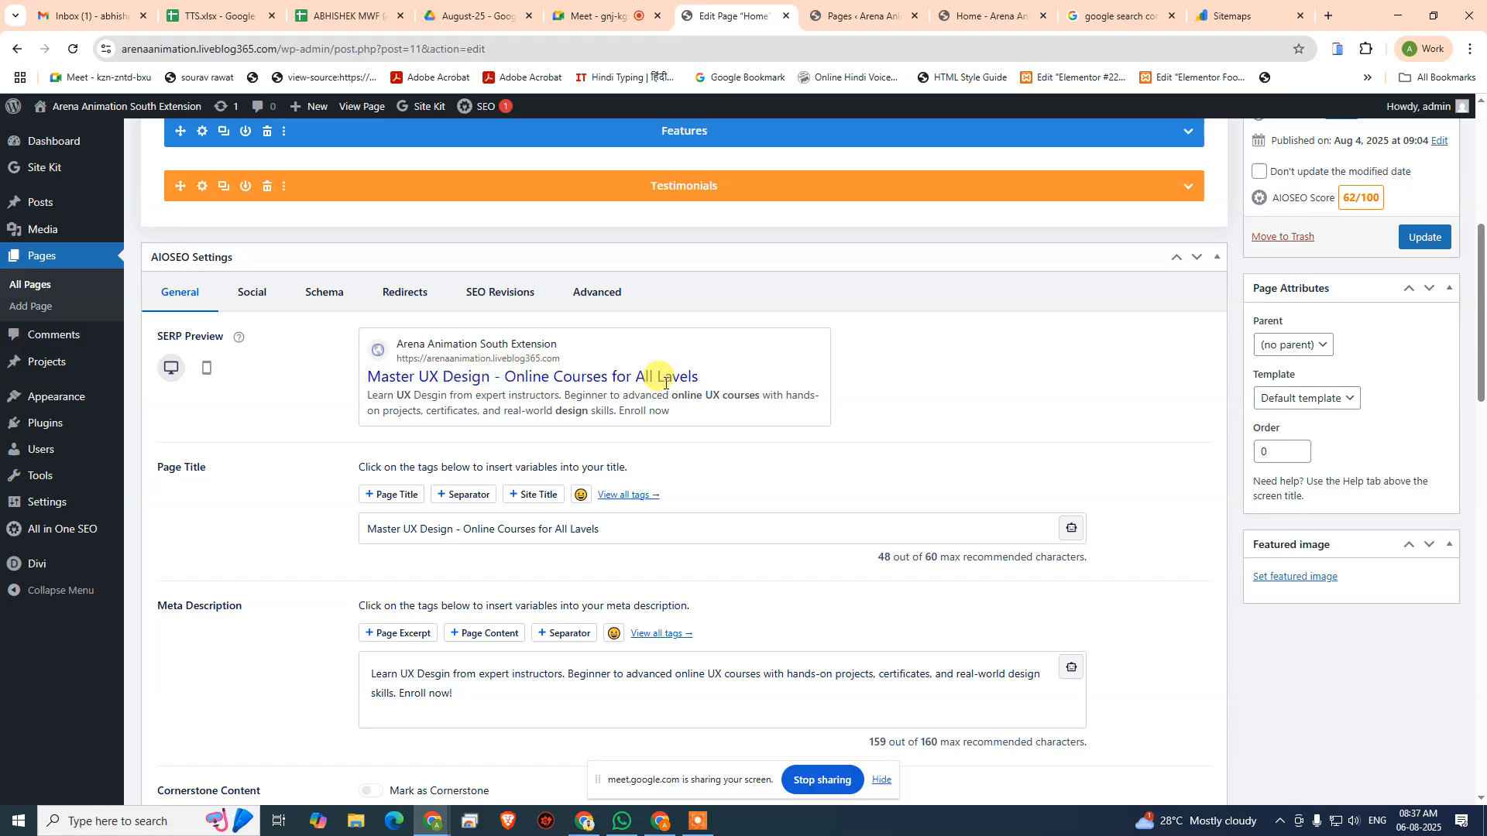
pyautogui.scroll(-6, 665, 383)
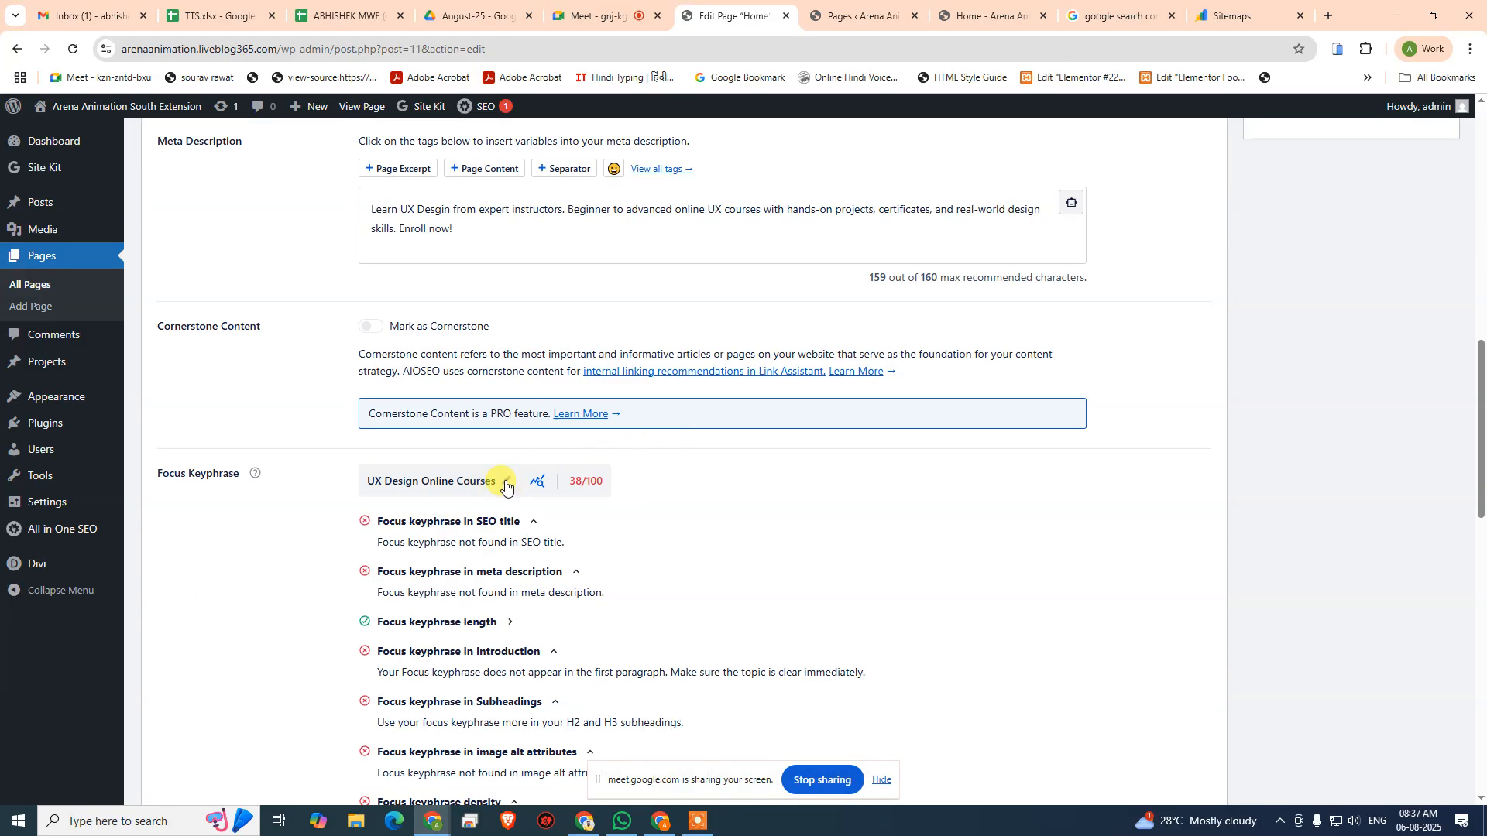
pyautogui.click(507, 485)
pyautogui.moveTo(503, 480); pyautogui.dragTo(367, 480)
pyautogui.scroll(6, 511, 443)
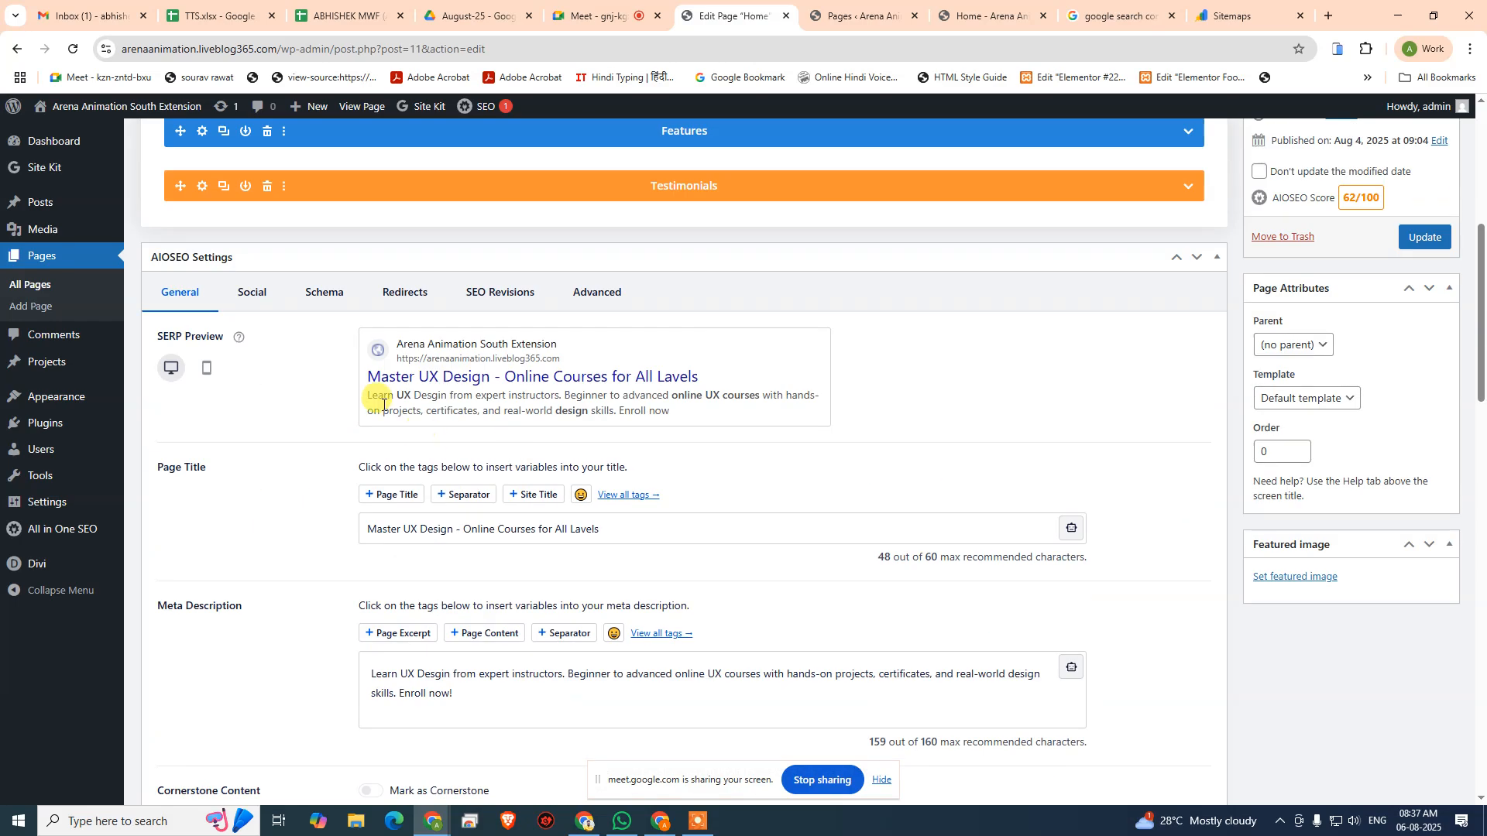
pyautogui.scroll(-6, 562, 637)
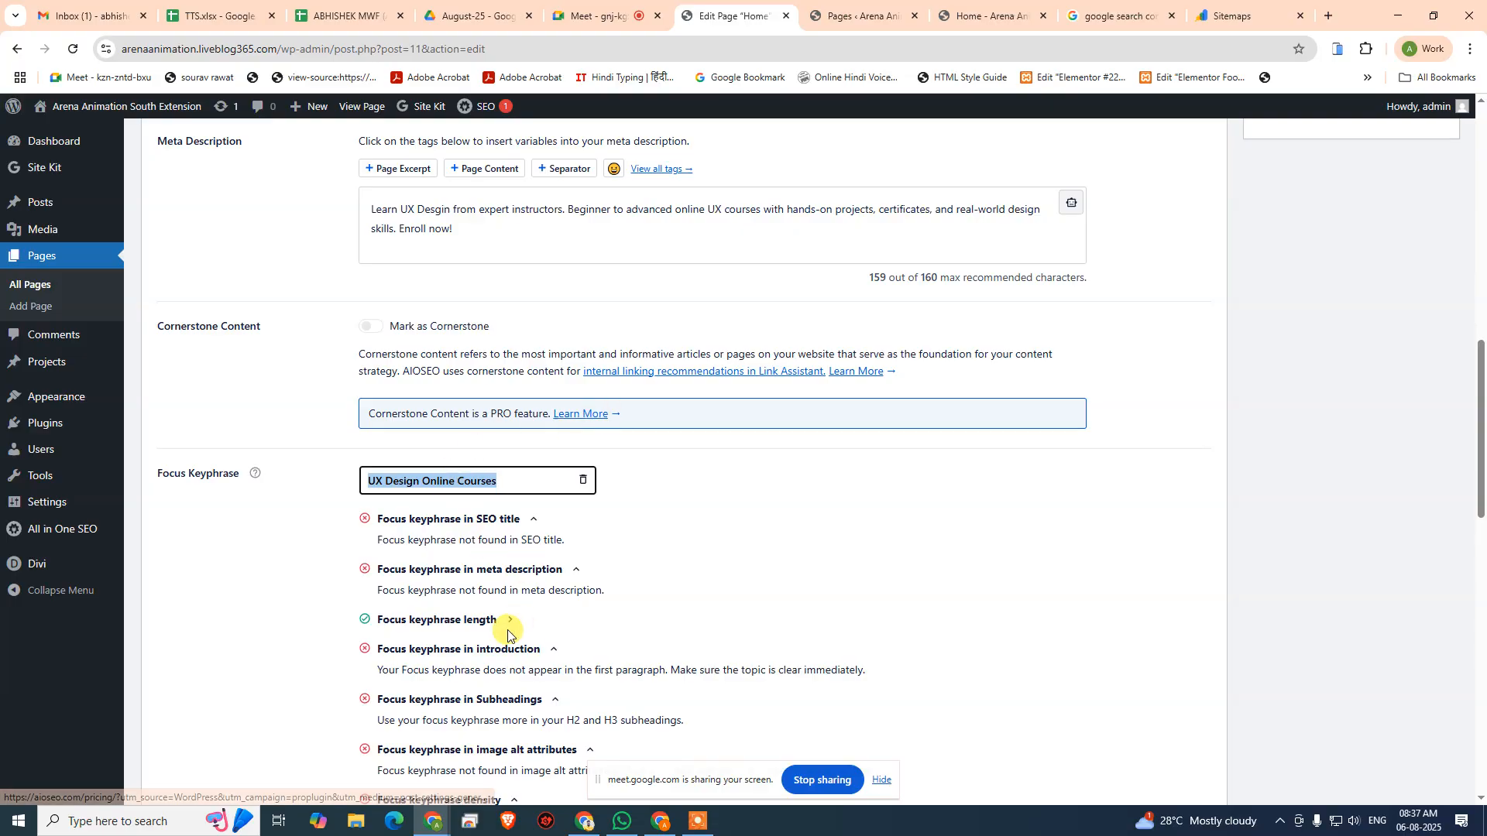
pyautogui.scroll(-1, 496, 604)
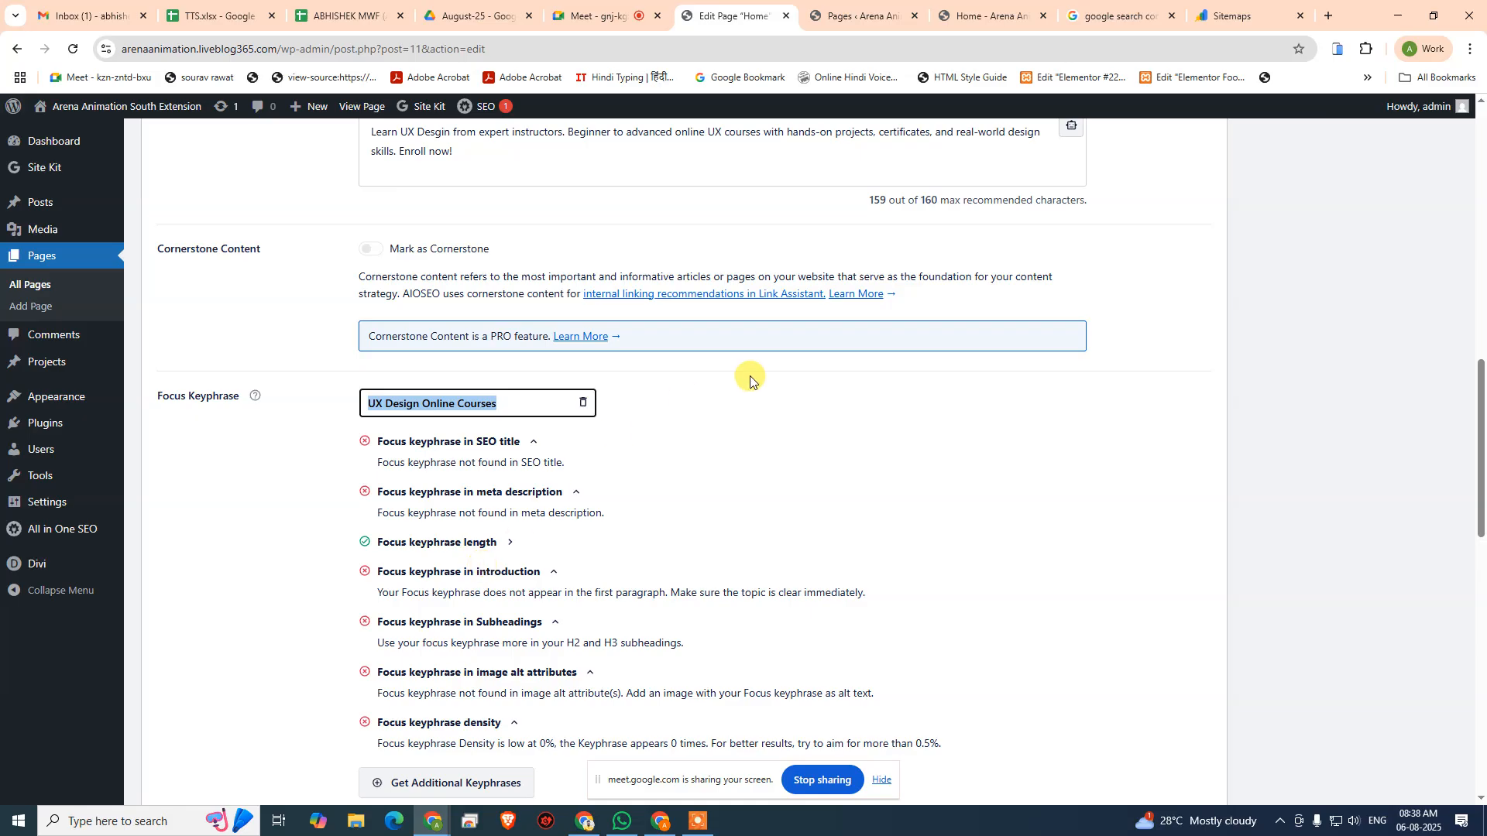
pyautogui.scroll(10, 749, 380)
# - Switch to the live Home page and select the "UX Design Course" text above the main heading
pyautogui.click(856, 17)
pyautogui.click(984, 17)
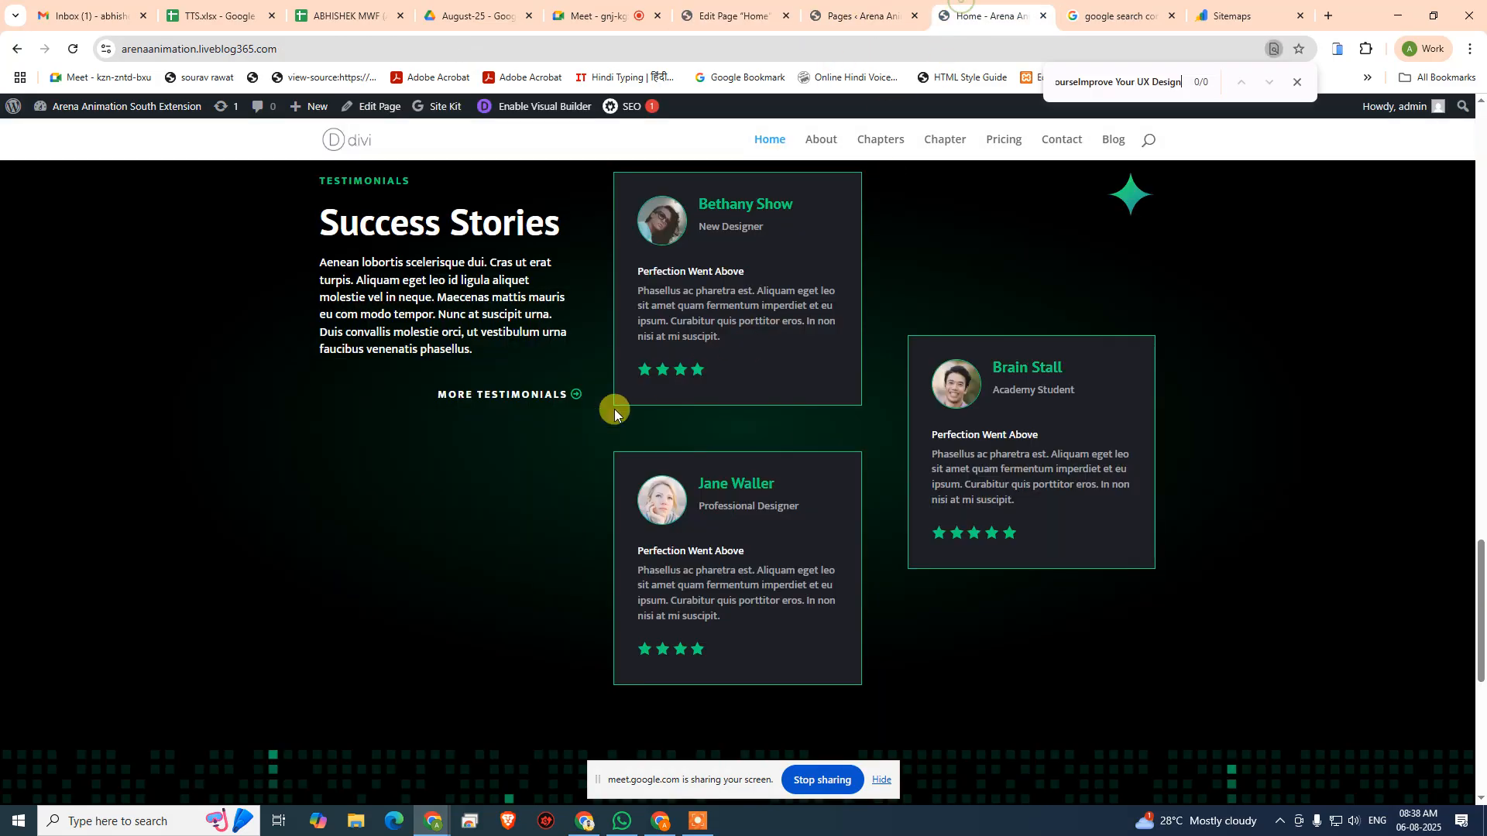
pyautogui.scroll(10, 555, 426)
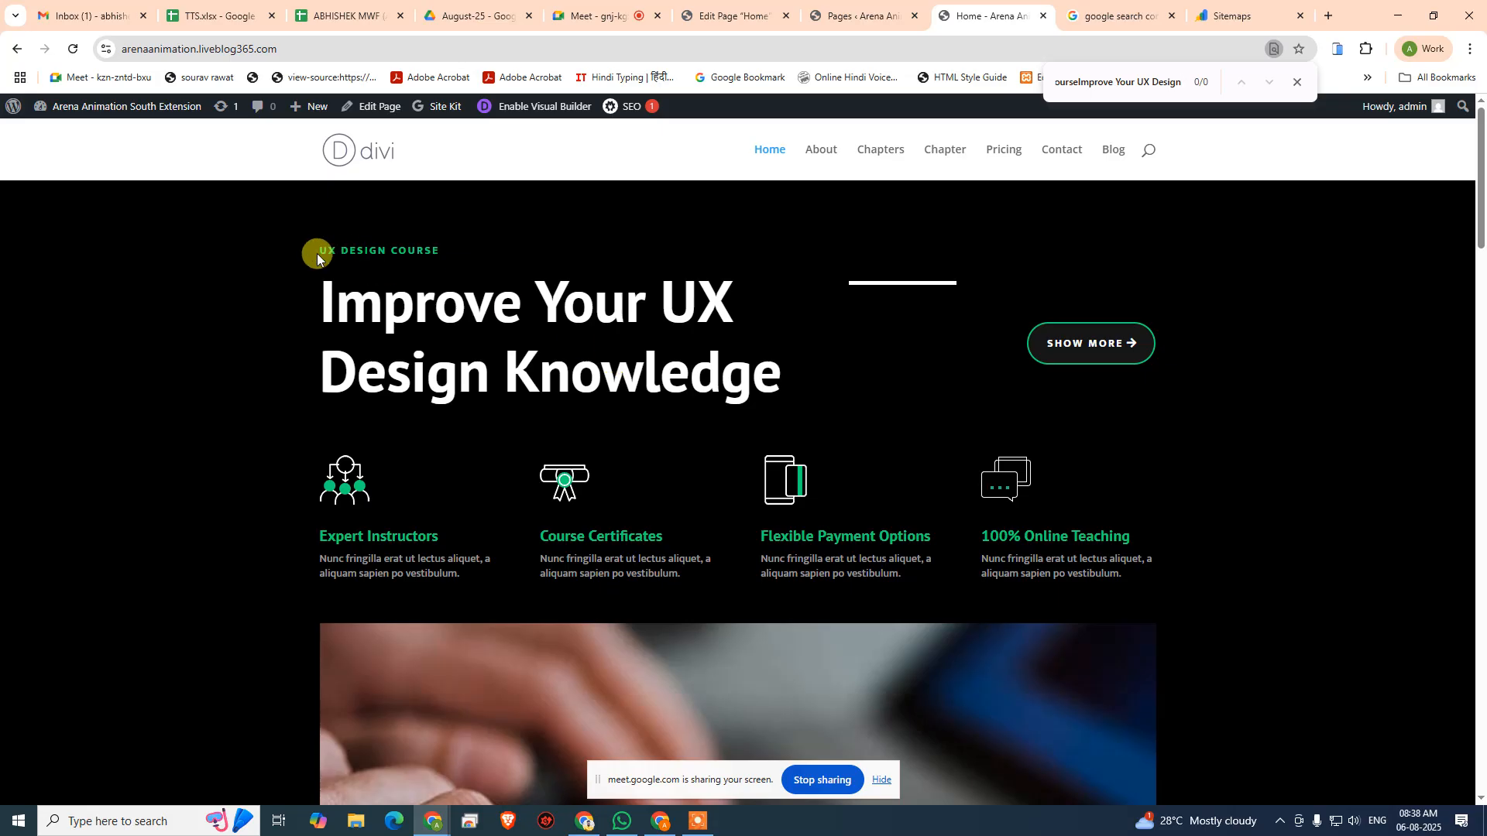
pyautogui.moveTo(316, 248); pyautogui.dragTo(453, 249)
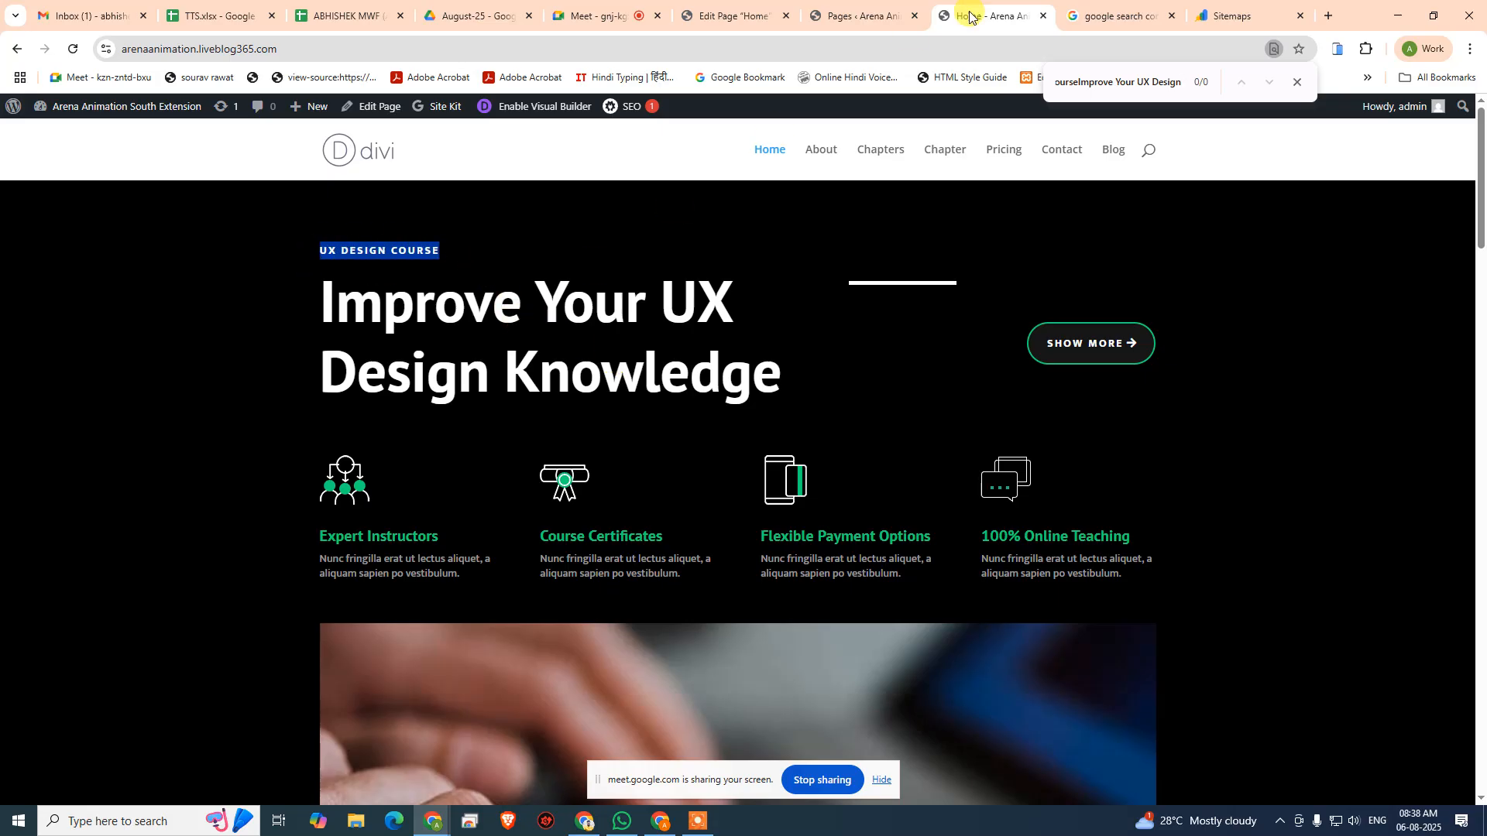
# - Return to the Home page editor and change the focus keyphrase to "UX Design Course"
pyautogui.click(769, 11)
pyautogui.click(829, 6)
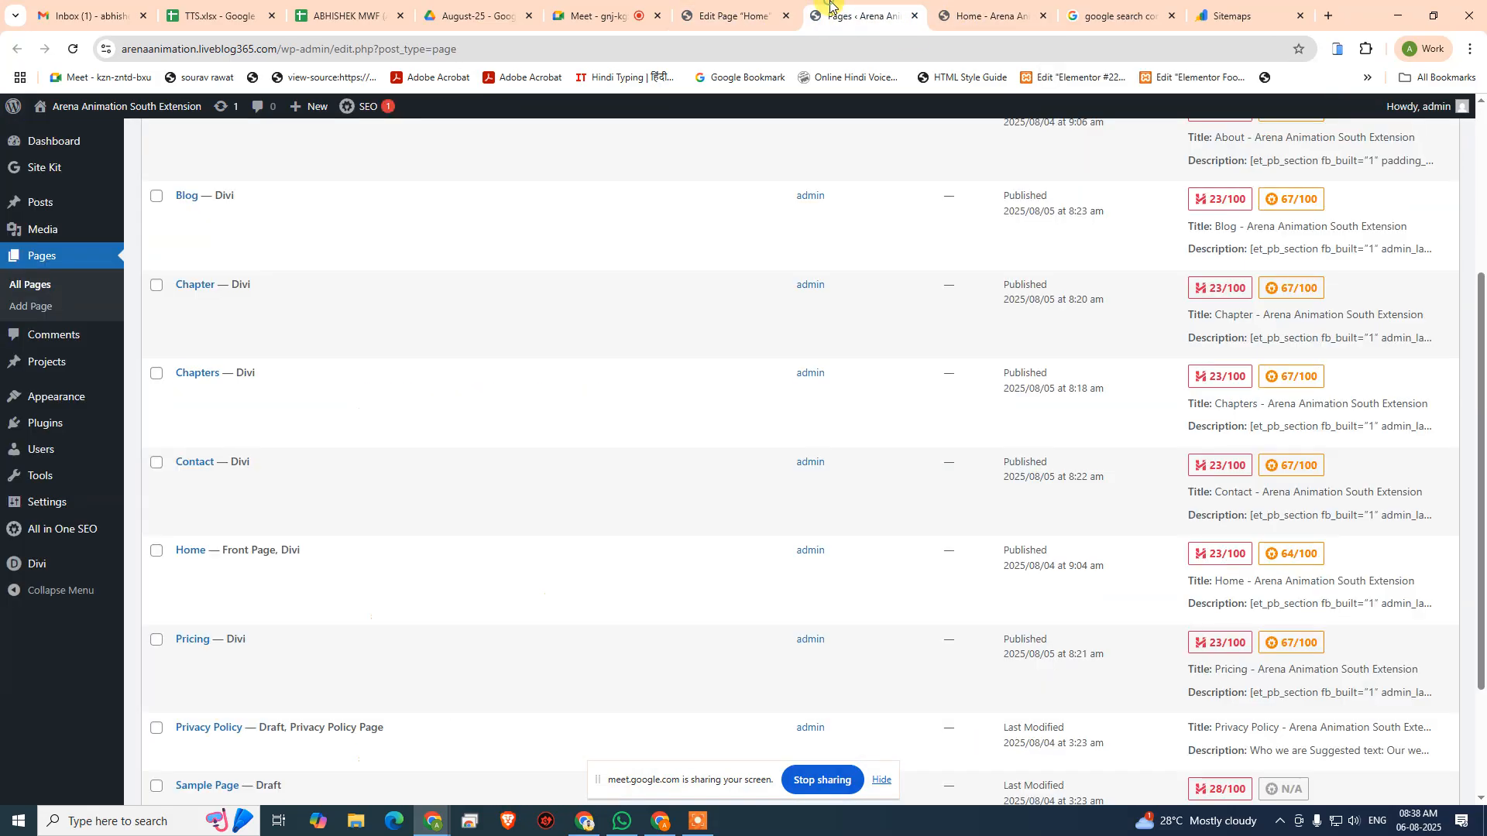
pyautogui.click(706, 4)
pyautogui.scroll(-6, 509, 422)
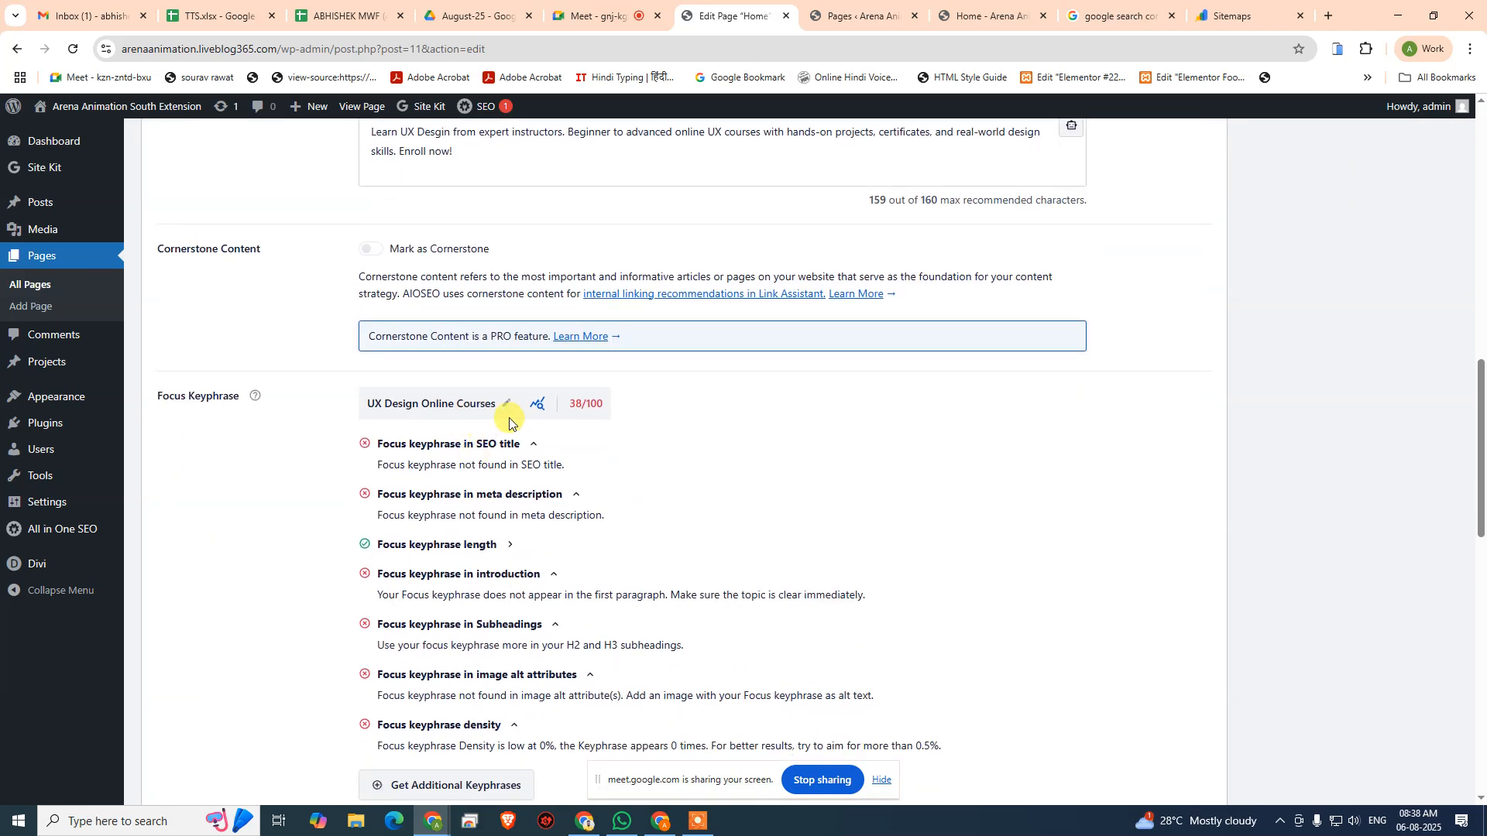
pyautogui.click(507, 403)
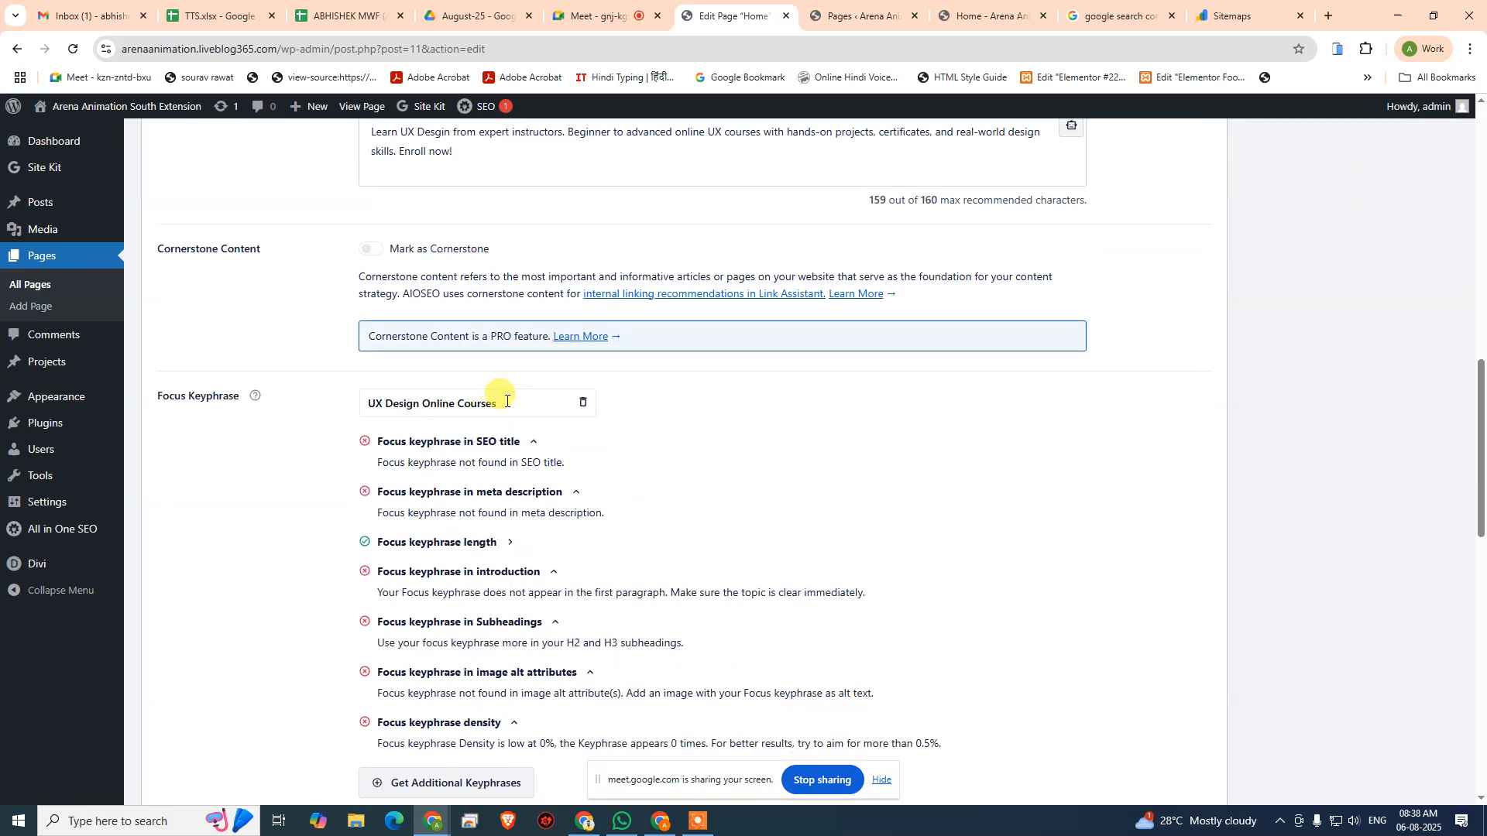
pyautogui.moveTo(507, 401); pyautogui.dragTo(324, 413)
pyautogui.write('UX ')
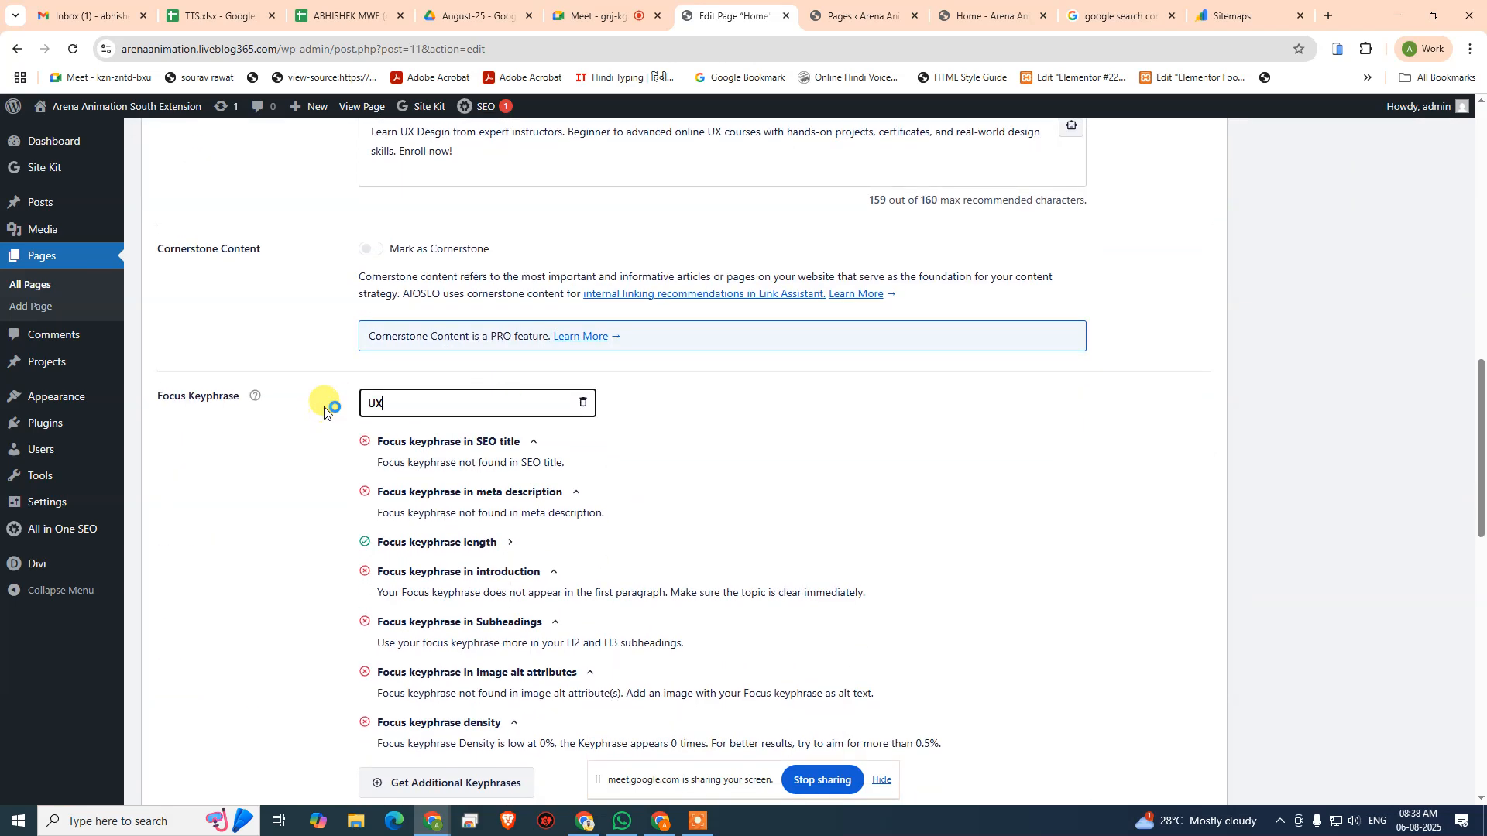
pyautogui.write('Design Course')
pyautogui.press('Return')
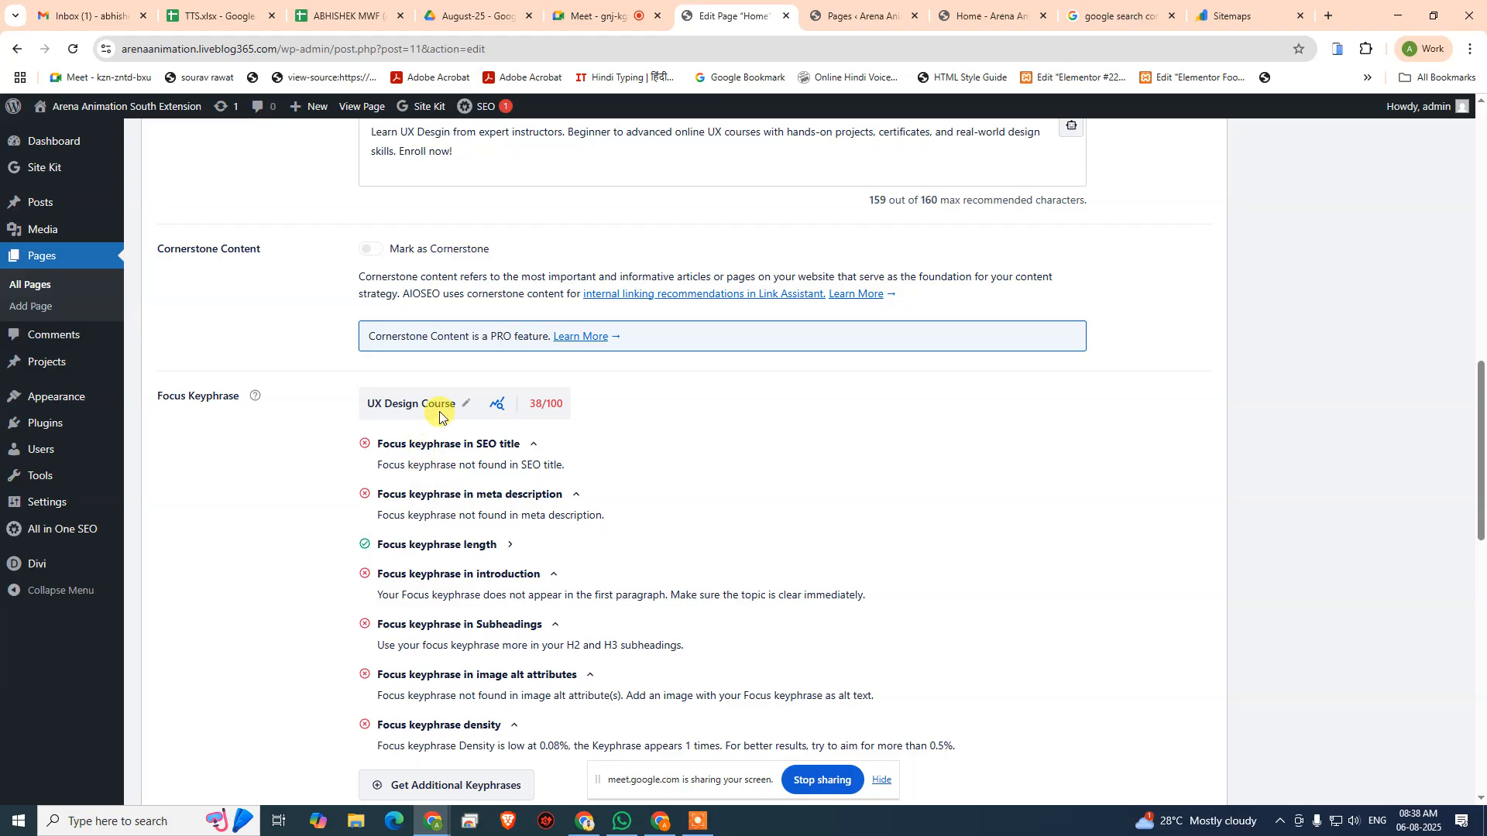
# - Open Keyword Performance Tracking for the focus keyphrase, explore the sample reports, and close the dialog
pyautogui.click(495, 410)
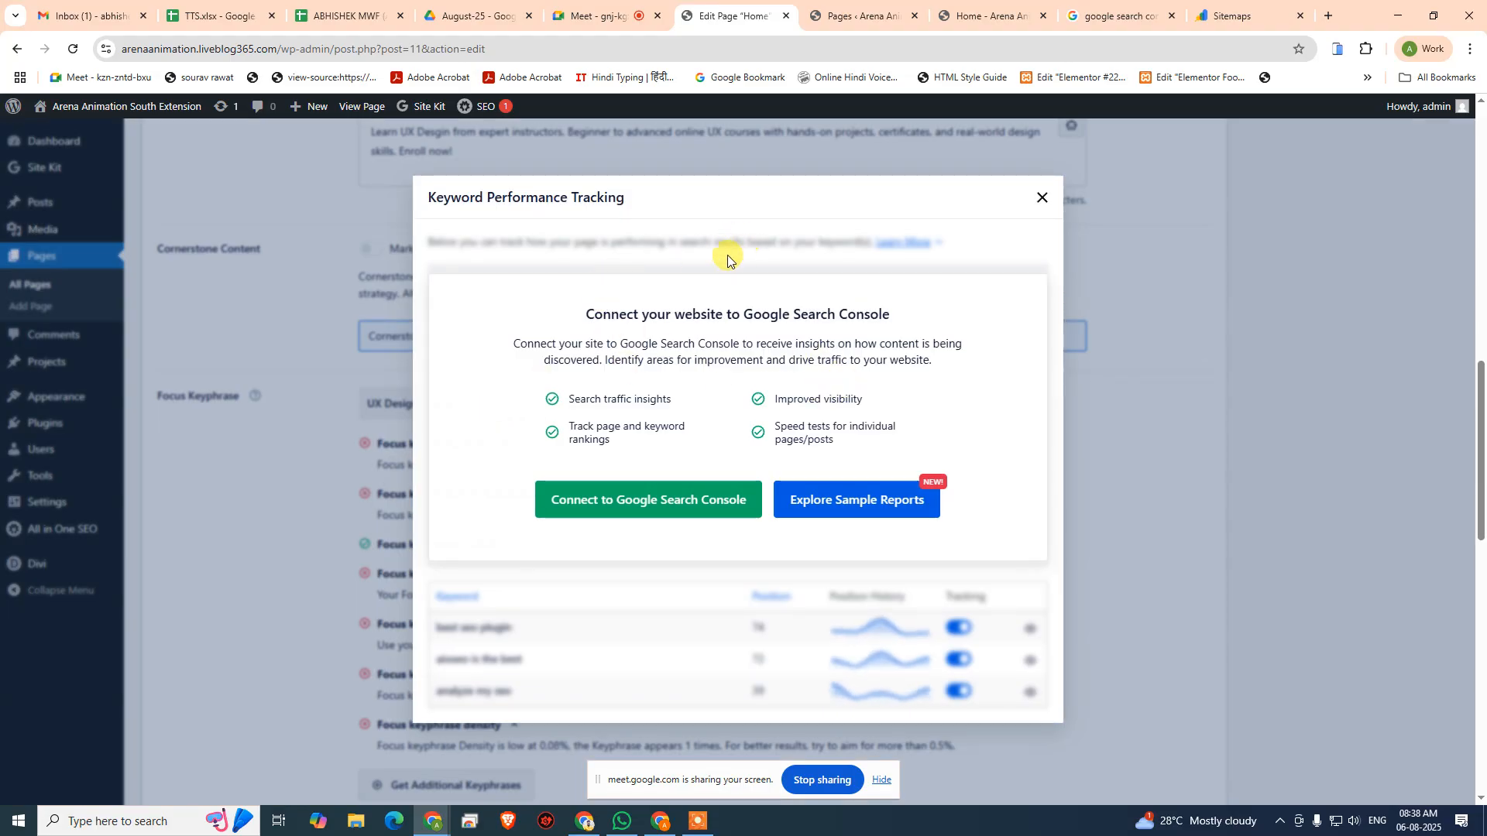
pyautogui.click(879, 502)
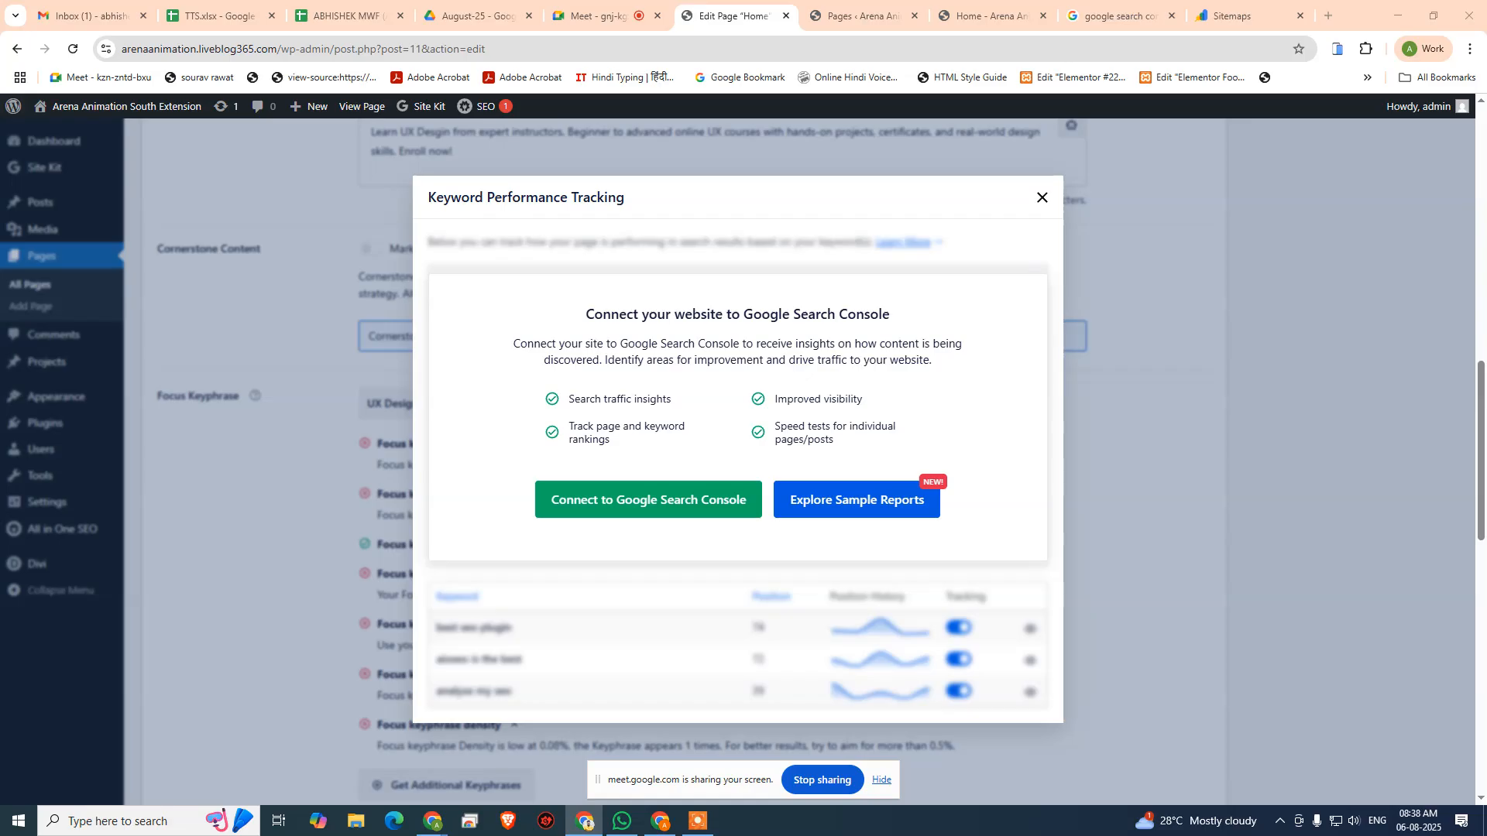
pyautogui.hotkey('ctrl', 'v')
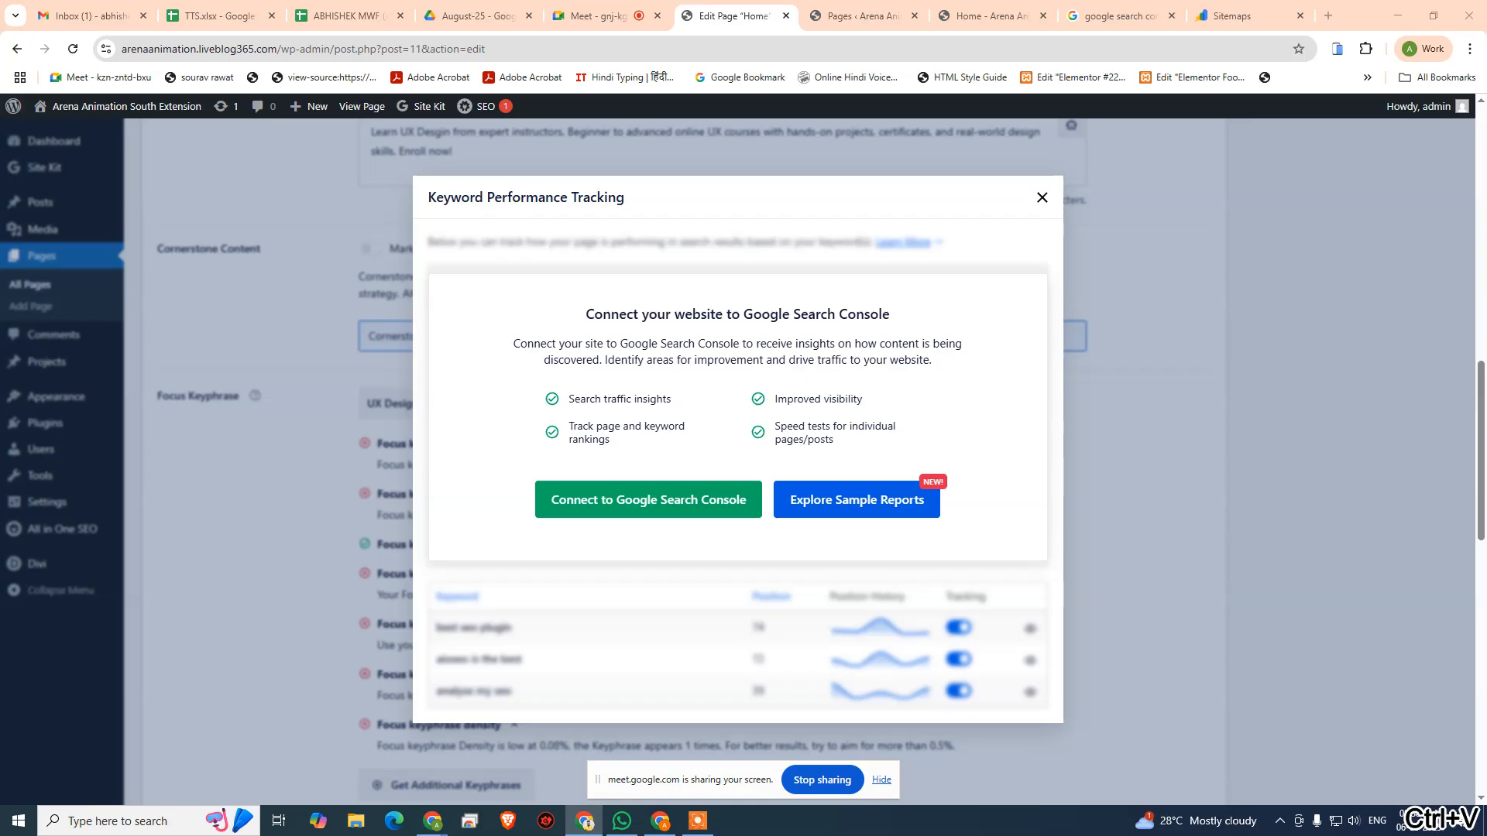
pyautogui.hotkey('ctrl', 'Left')
pyautogui.hotkey('ctrl', 'shift', 'Left')
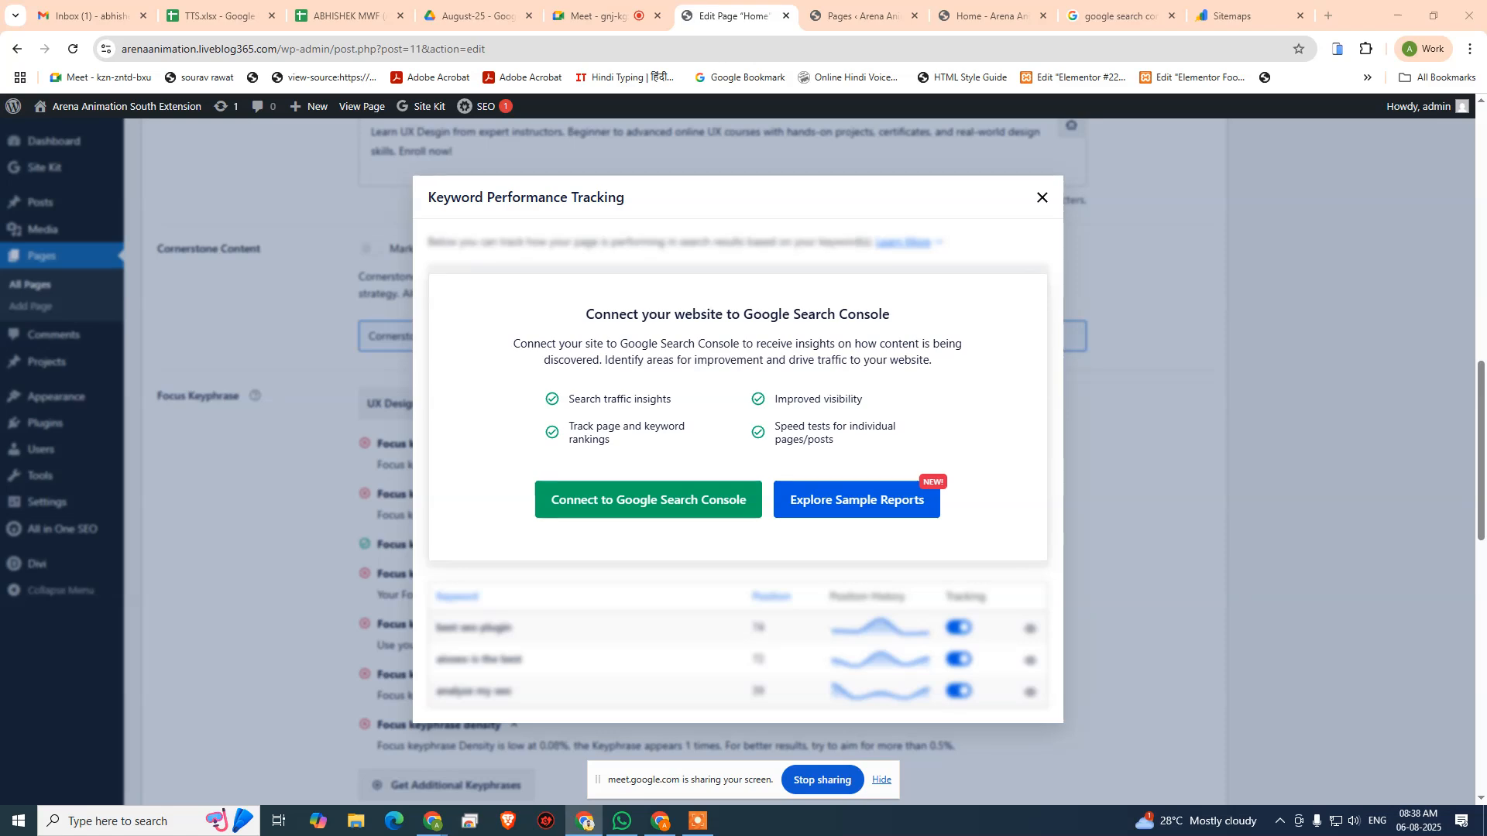
pyautogui.click(1042, 199)
# - Search Google for "google keyword planner" in a new tab and open the Google Ads Keyword Planner result
pyautogui.click(1328, 16)
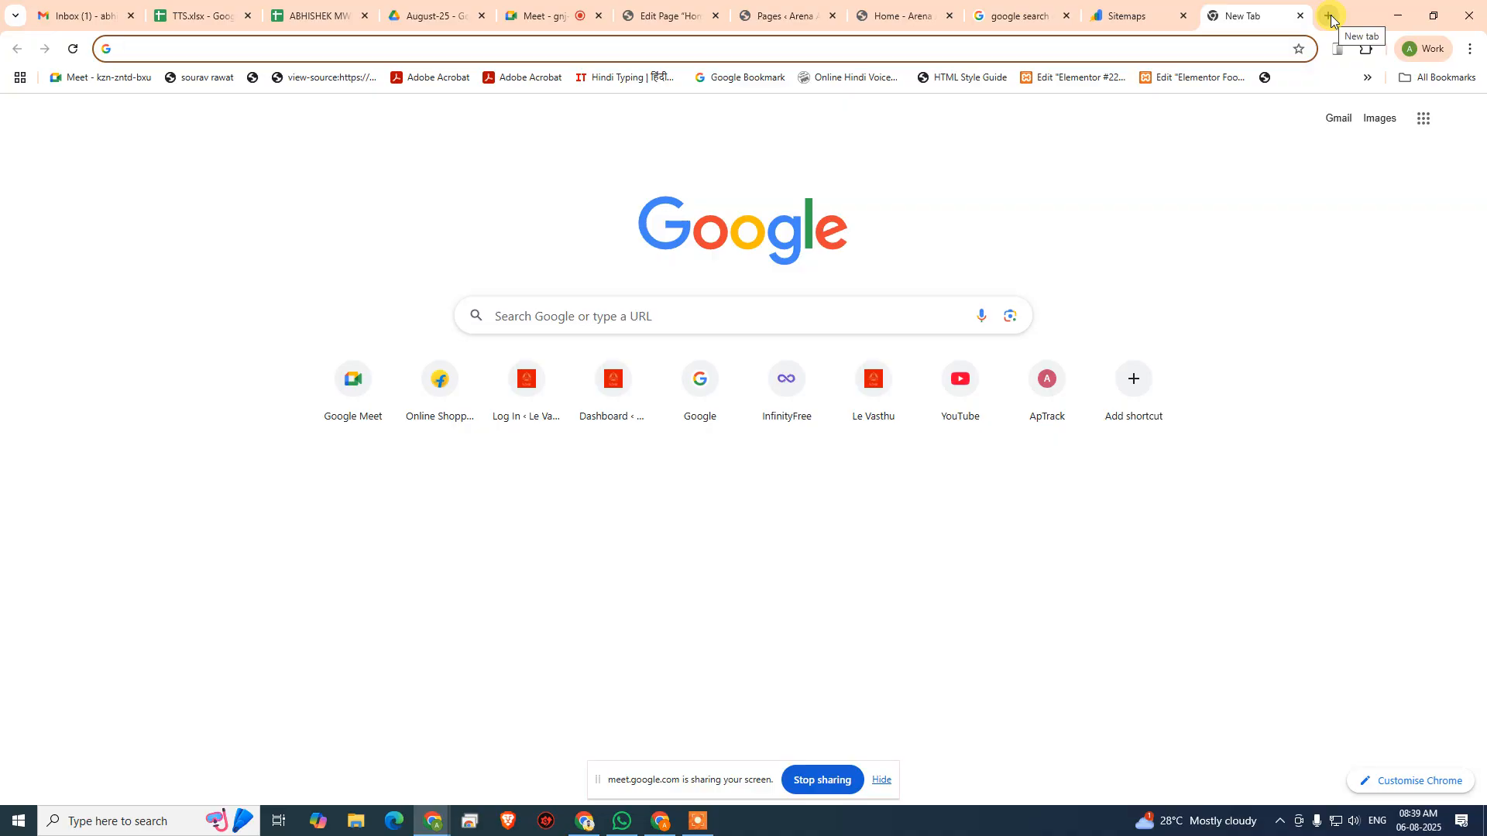
pyautogui.write('googl')
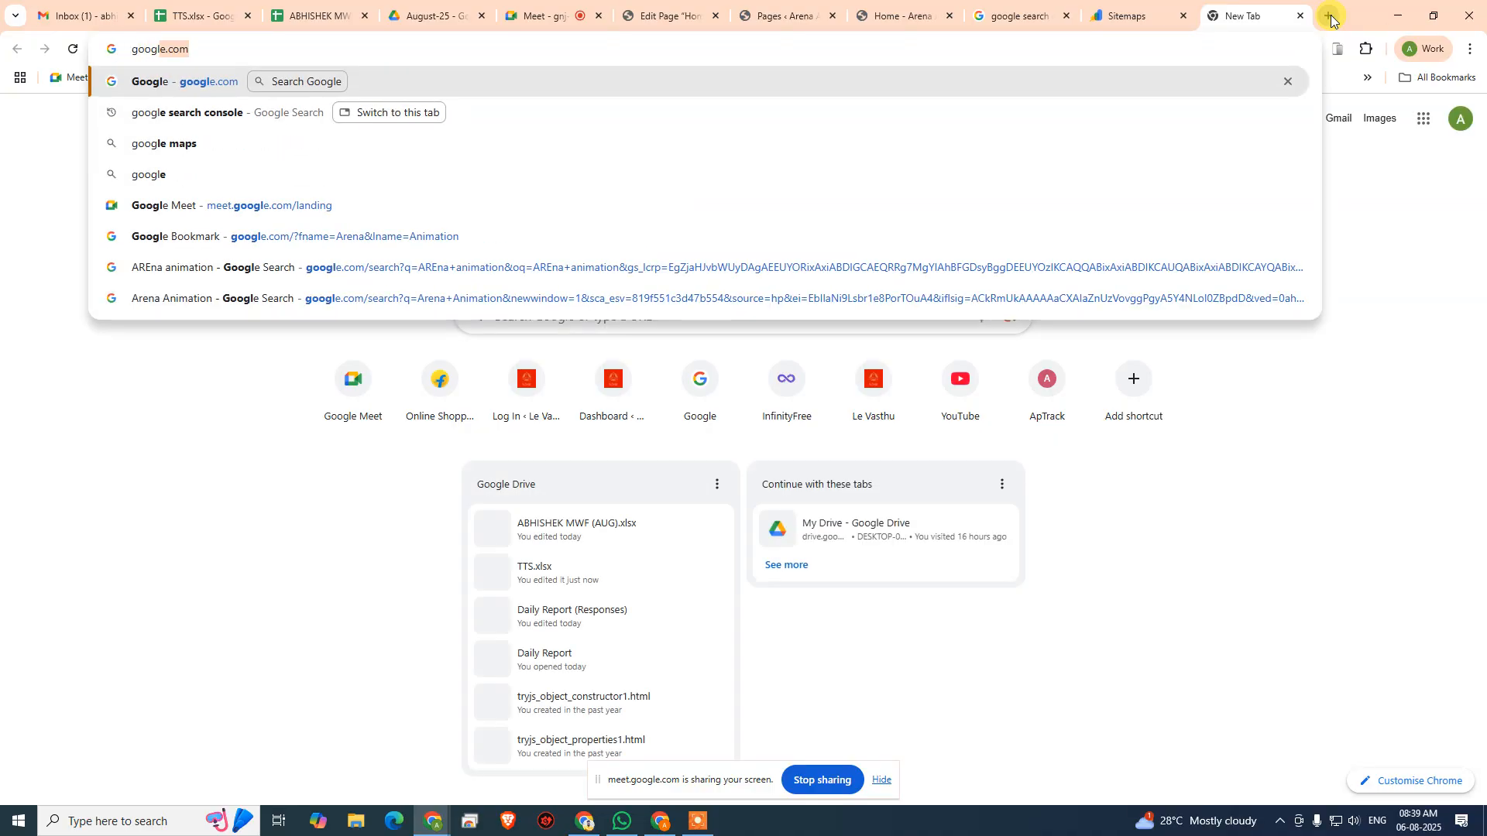
pyautogui.write('e key')
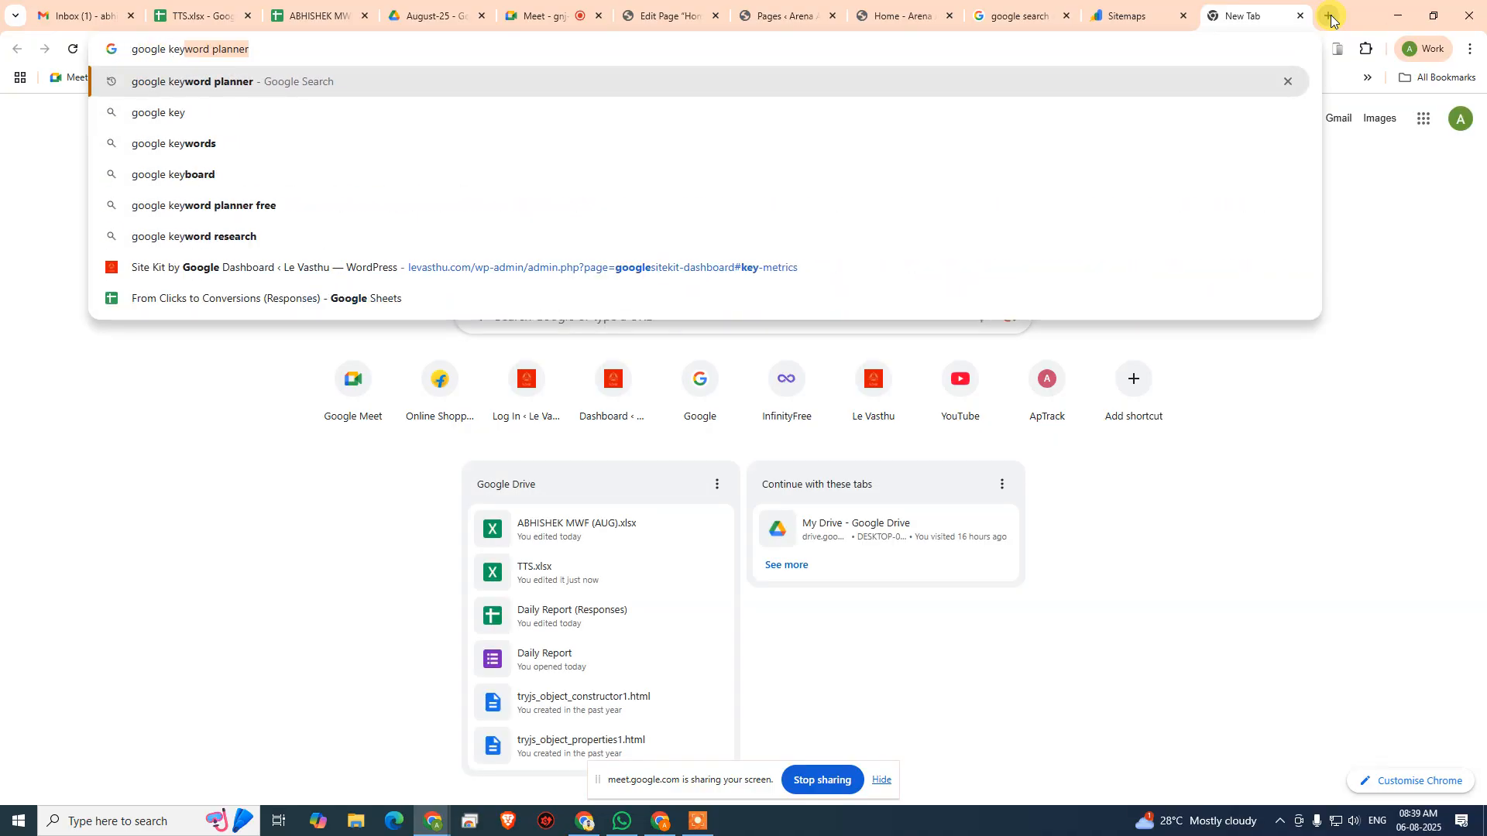
pyautogui.write('word p')
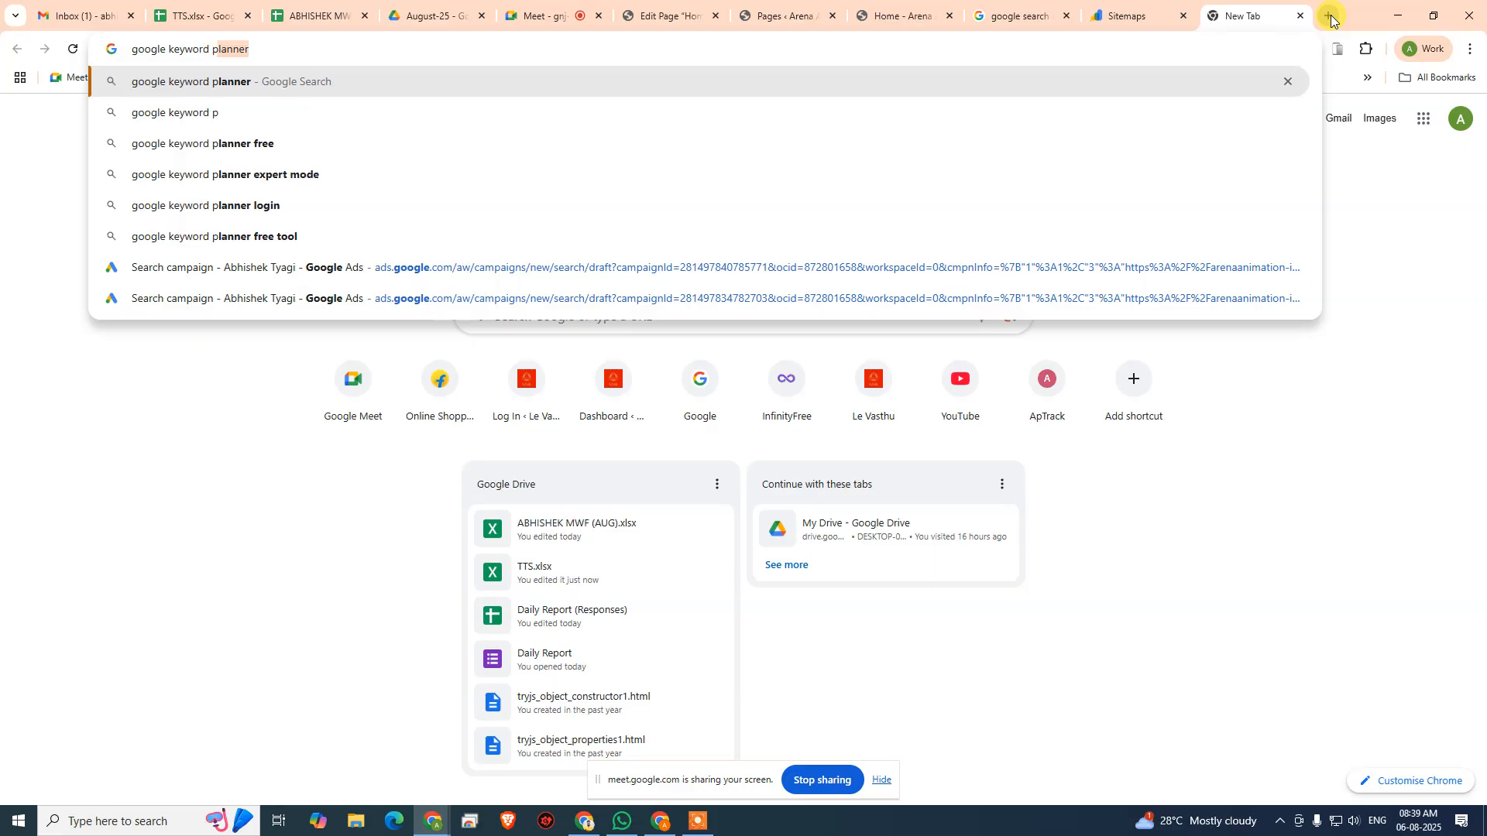
pyautogui.press('Return')
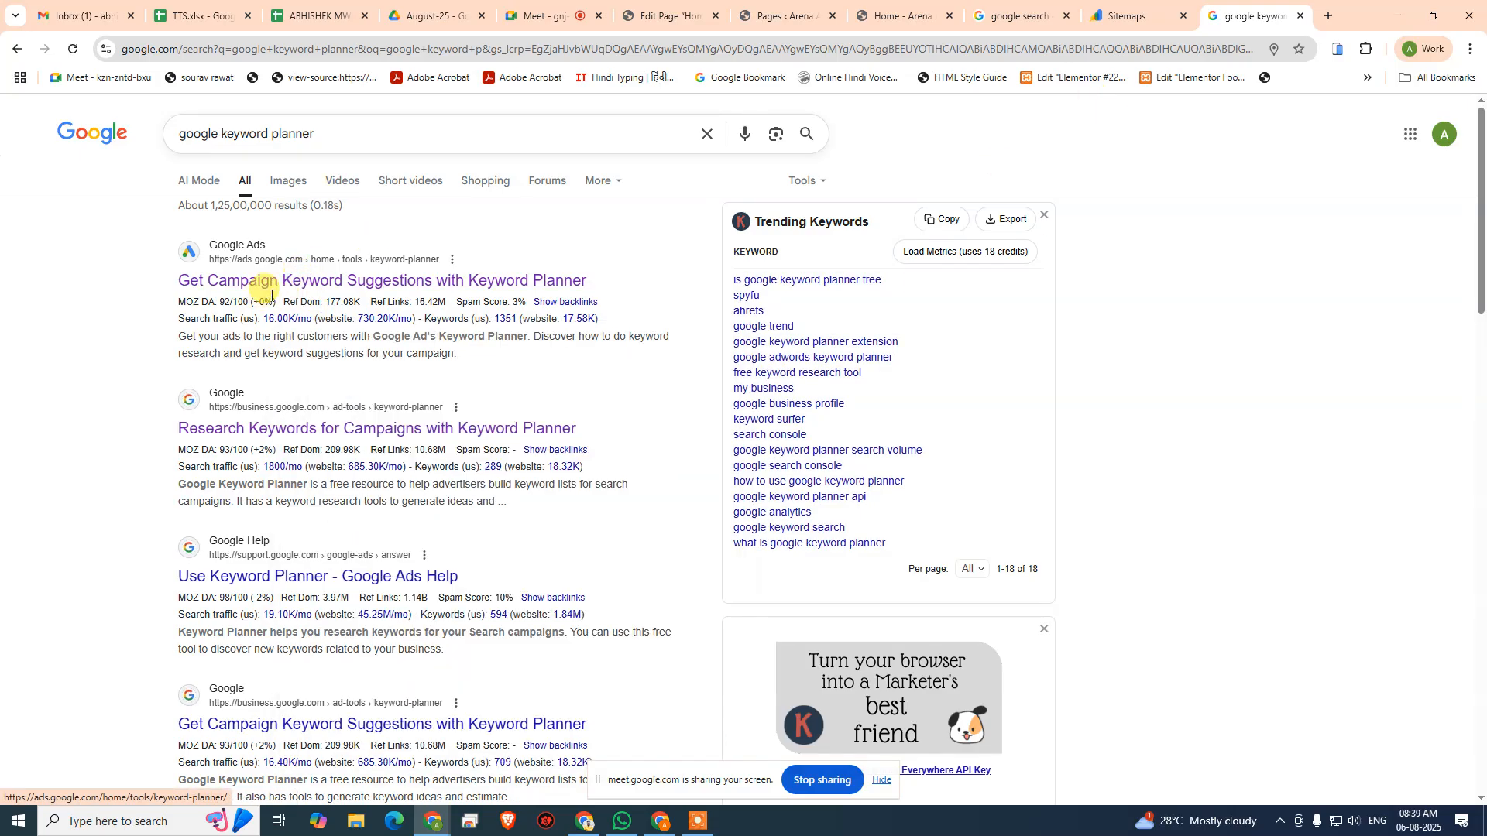
pyautogui.click(298, 281)
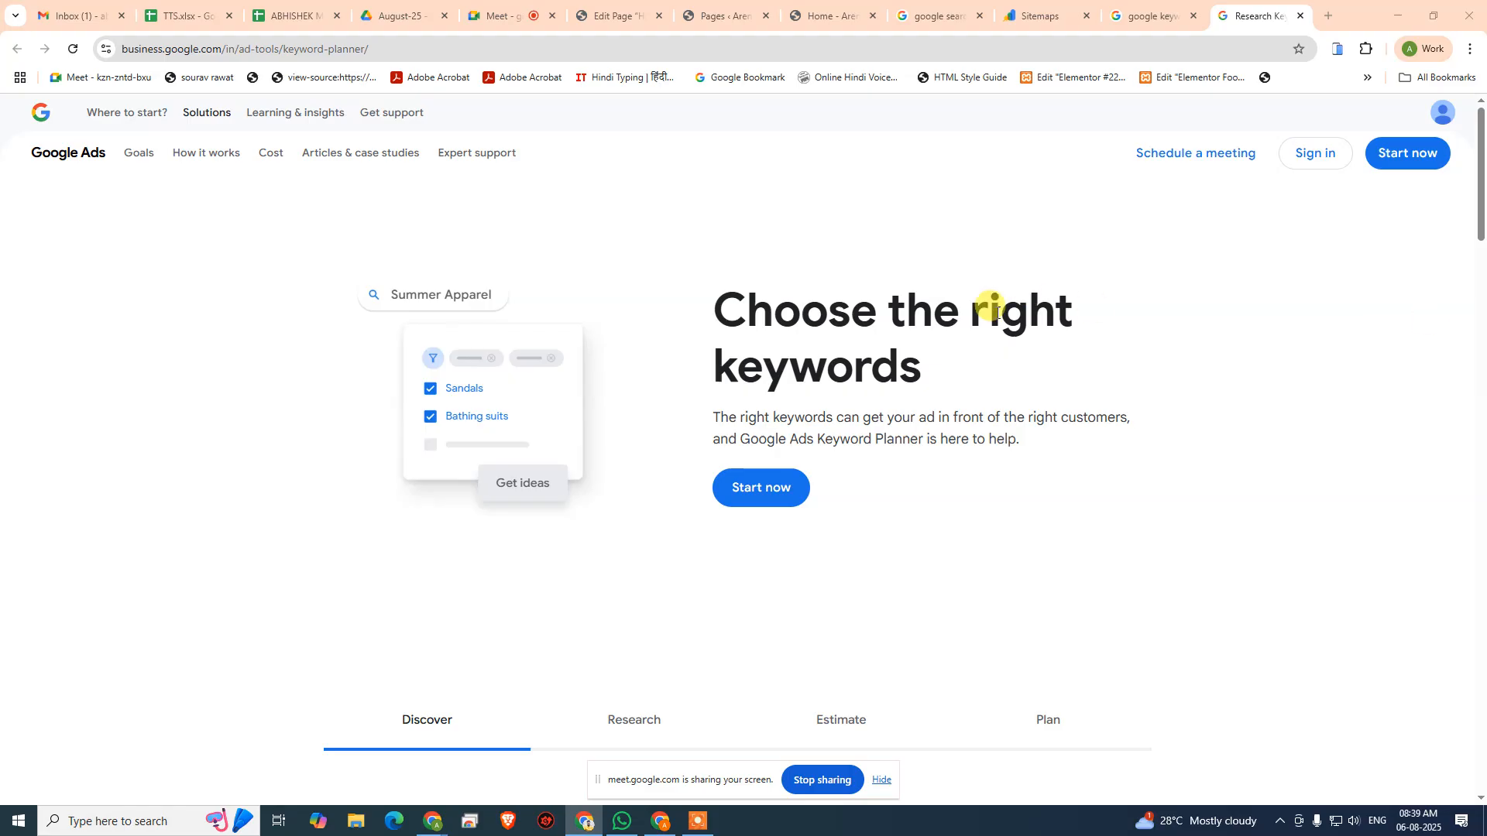
# - Return to the Home page editor and change the focus keyphrase to "UX Design Online Courses for Beginners"
pyautogui.click(611, 15)
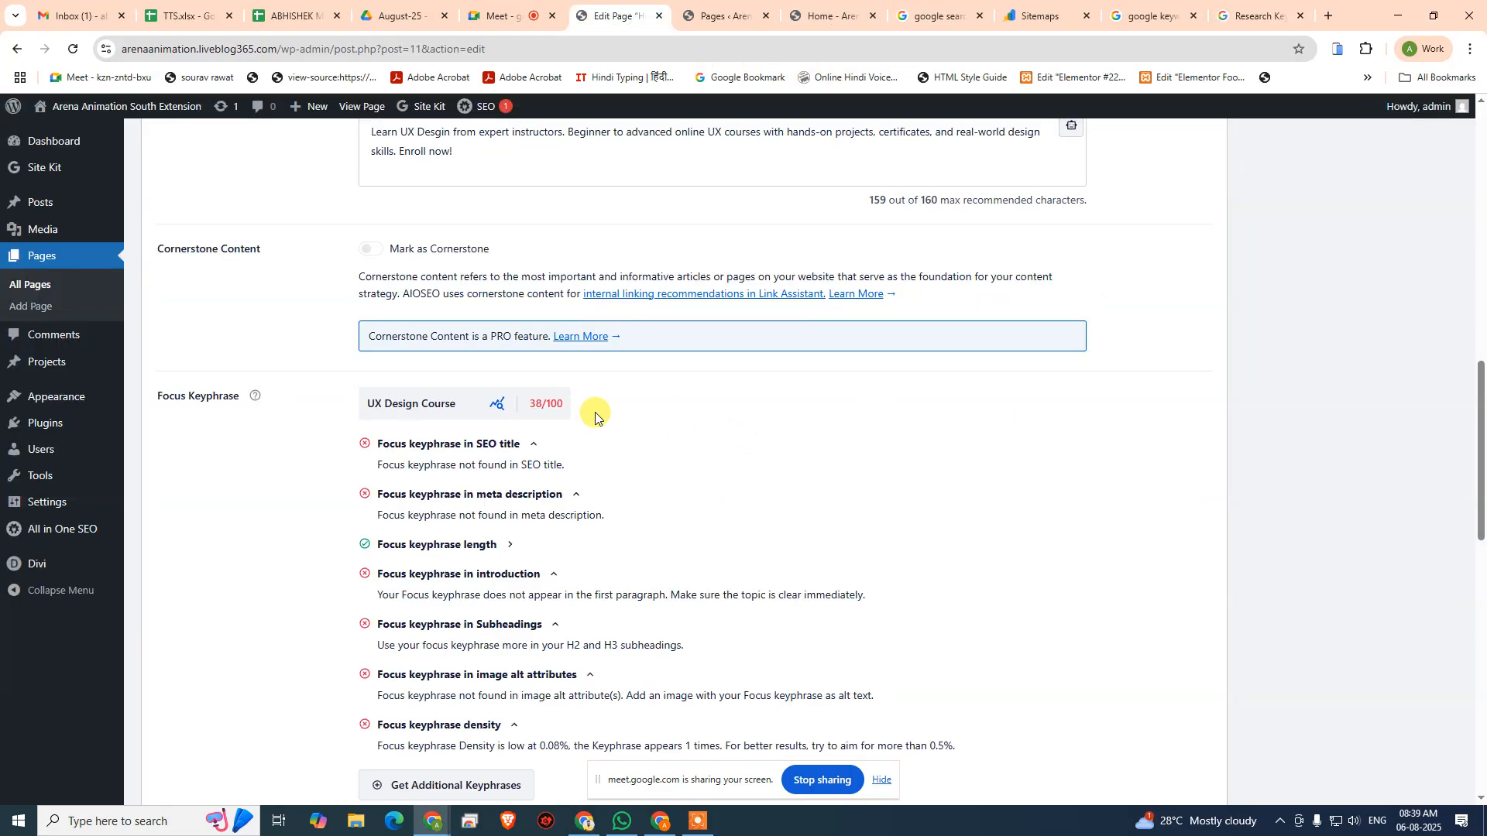
pyautogui.scroll(1, 592, 413)
pyautogui.click(466, 484)
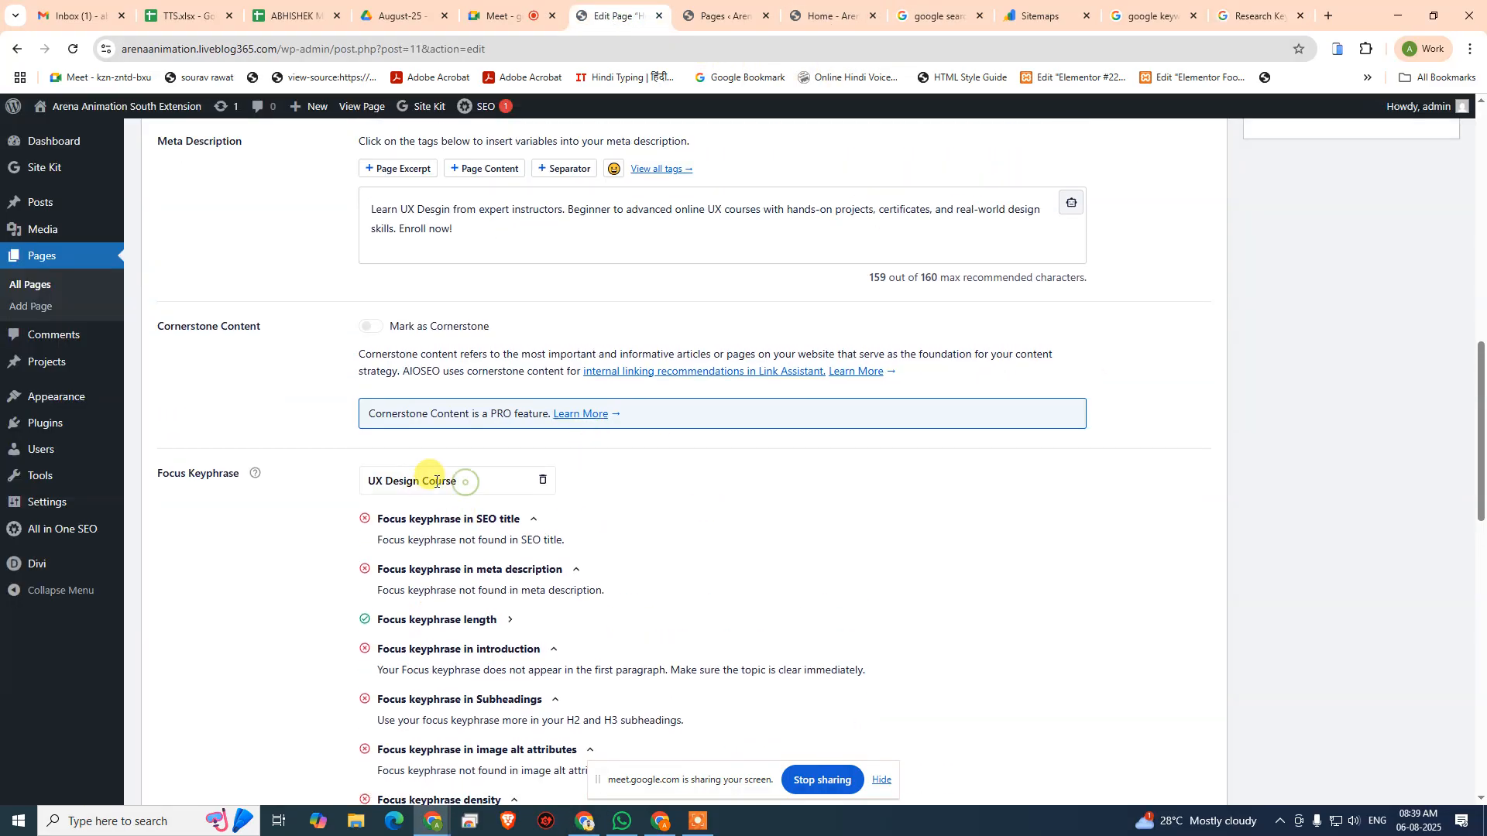
pyautogui.moveTo(466, 483); pyautogui.dragTo(334, 460)
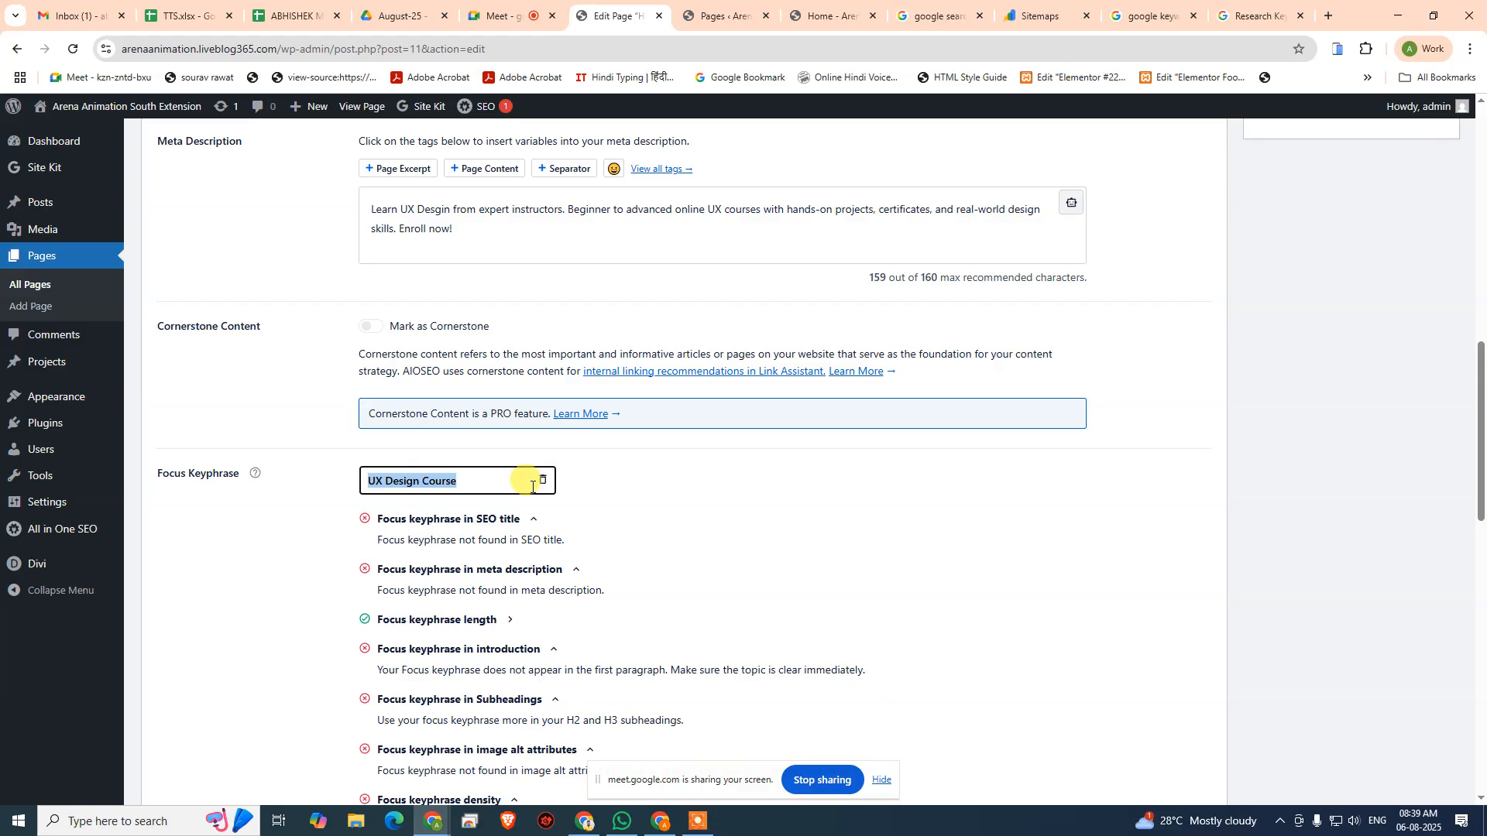
pyautogui.write('U')
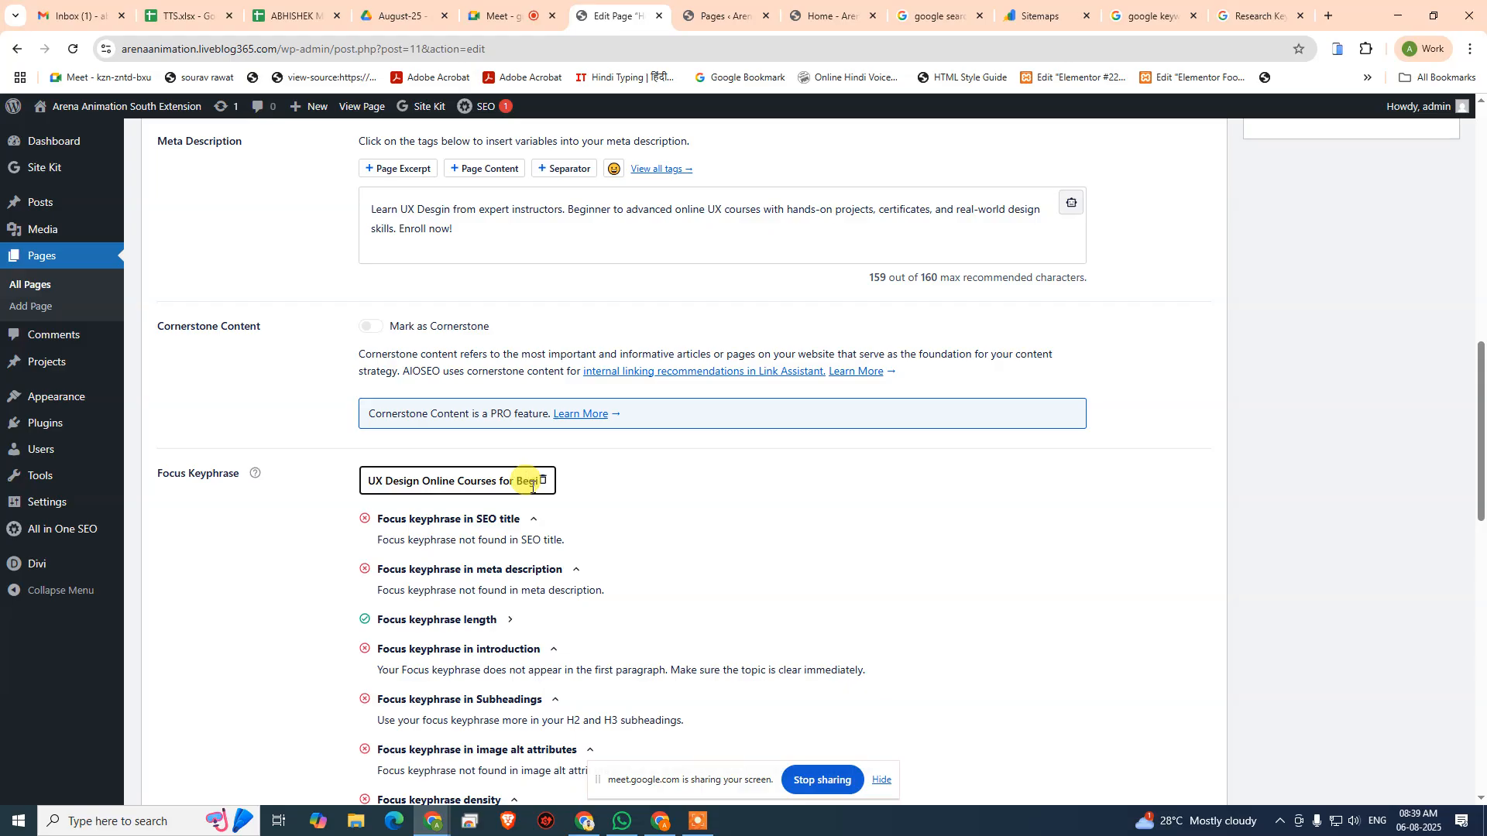
pyautogui.write('nners')
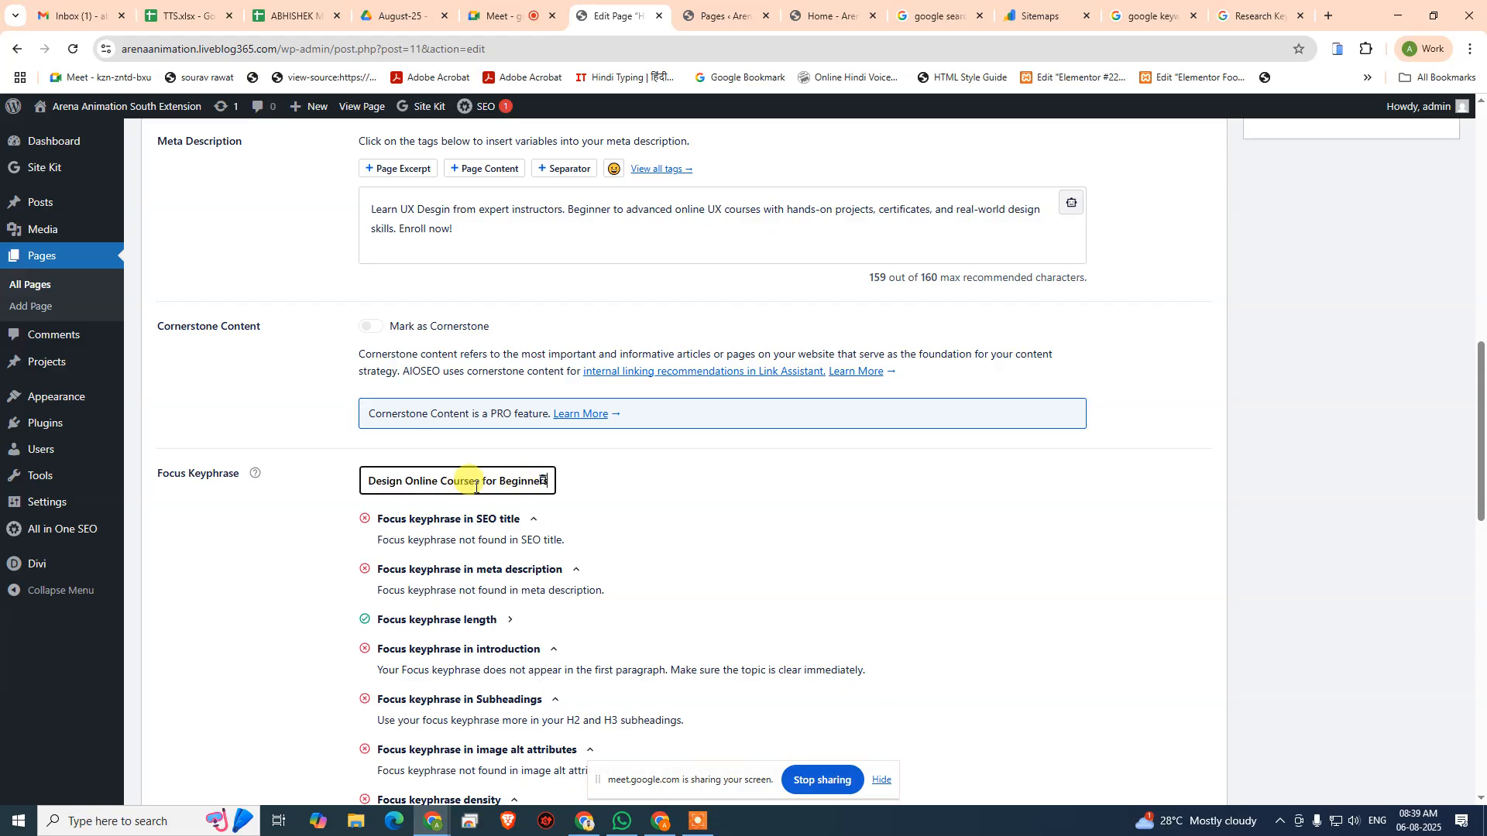
pyautogui.press('Return')
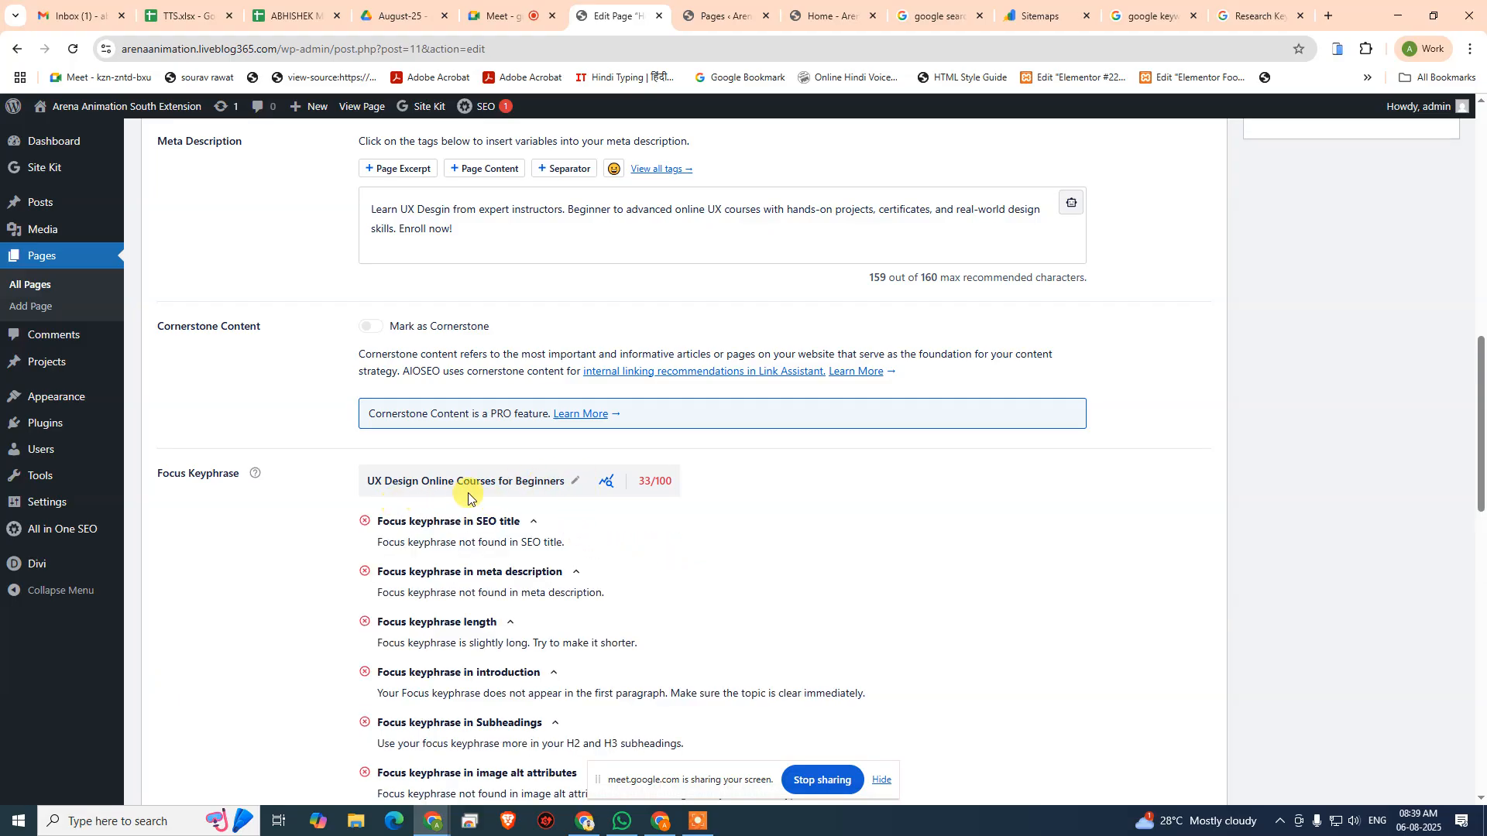
# - Add "Job-Ready UX Design Online Courses" as an additional keyphrase for the Home page
pyautogui.scroll(-8, 527, 491)
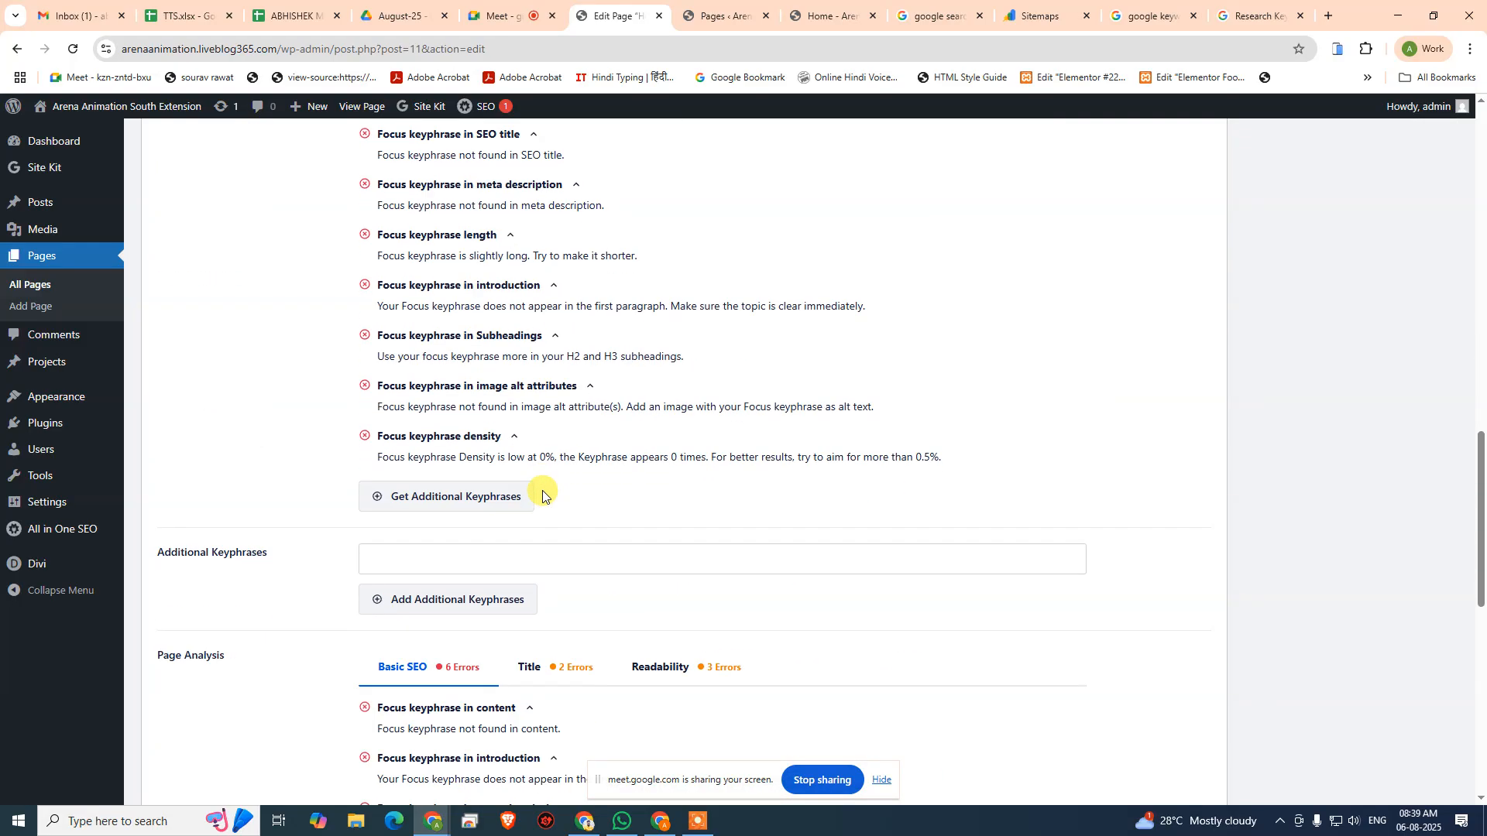
pyautogui.click(489, 334)
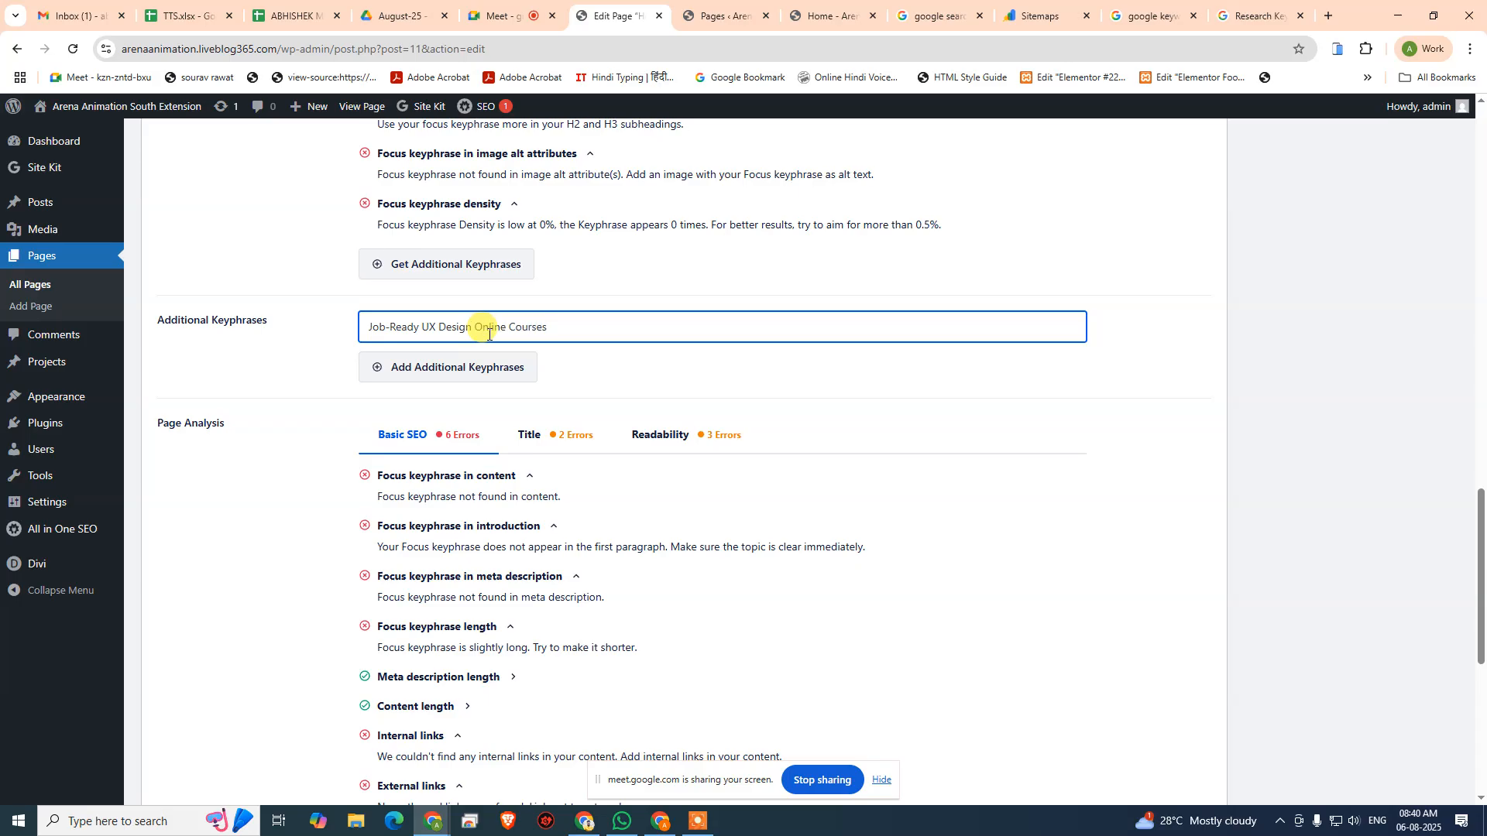
pyautogui.click(462, 377)
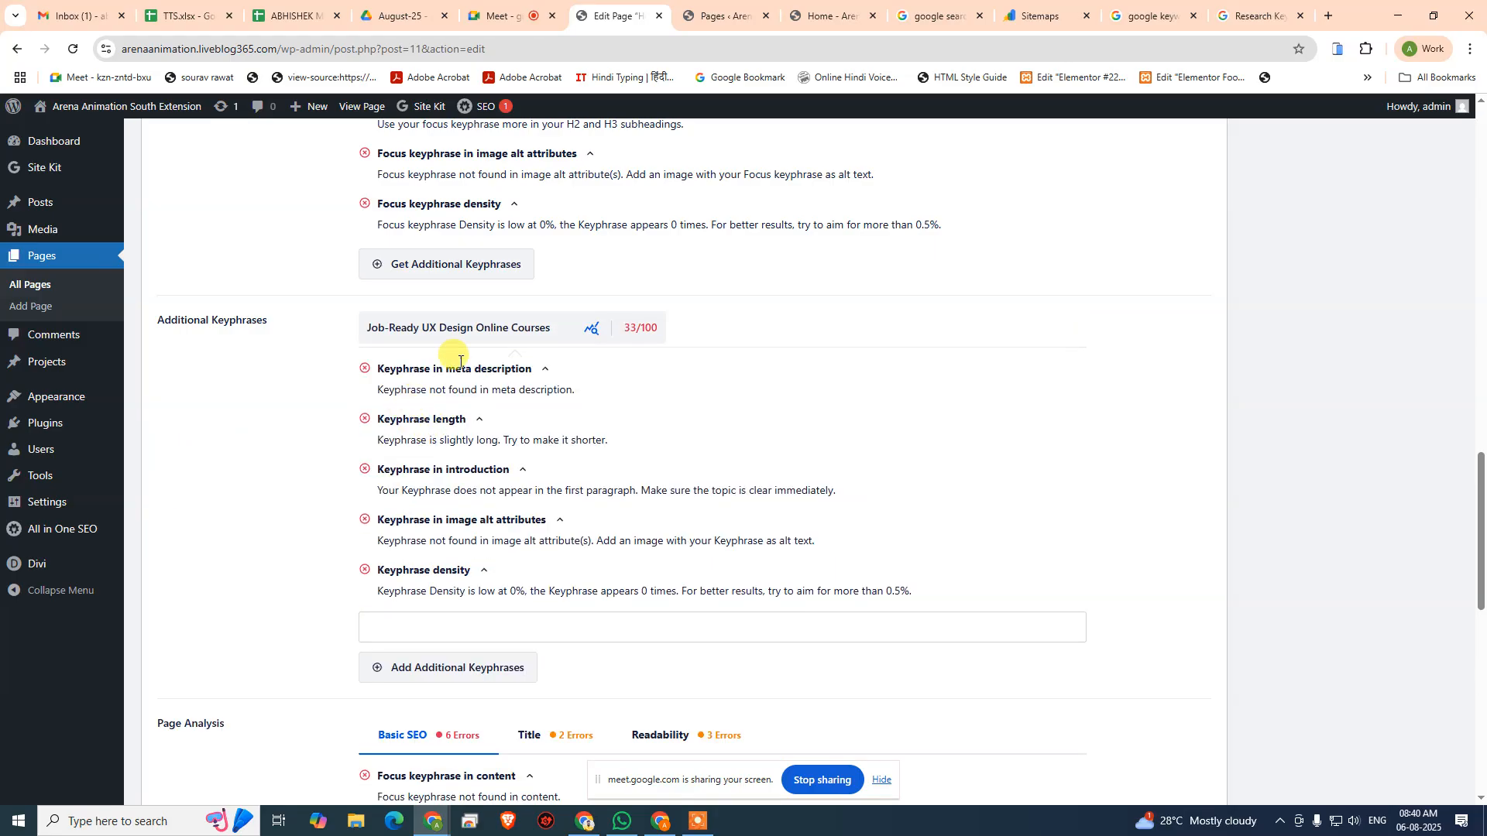
# - Add "UI/UX Design Online Courses with Certification" as a second additional keyphrase
pyautogui.scroll(-3, 608, 502)
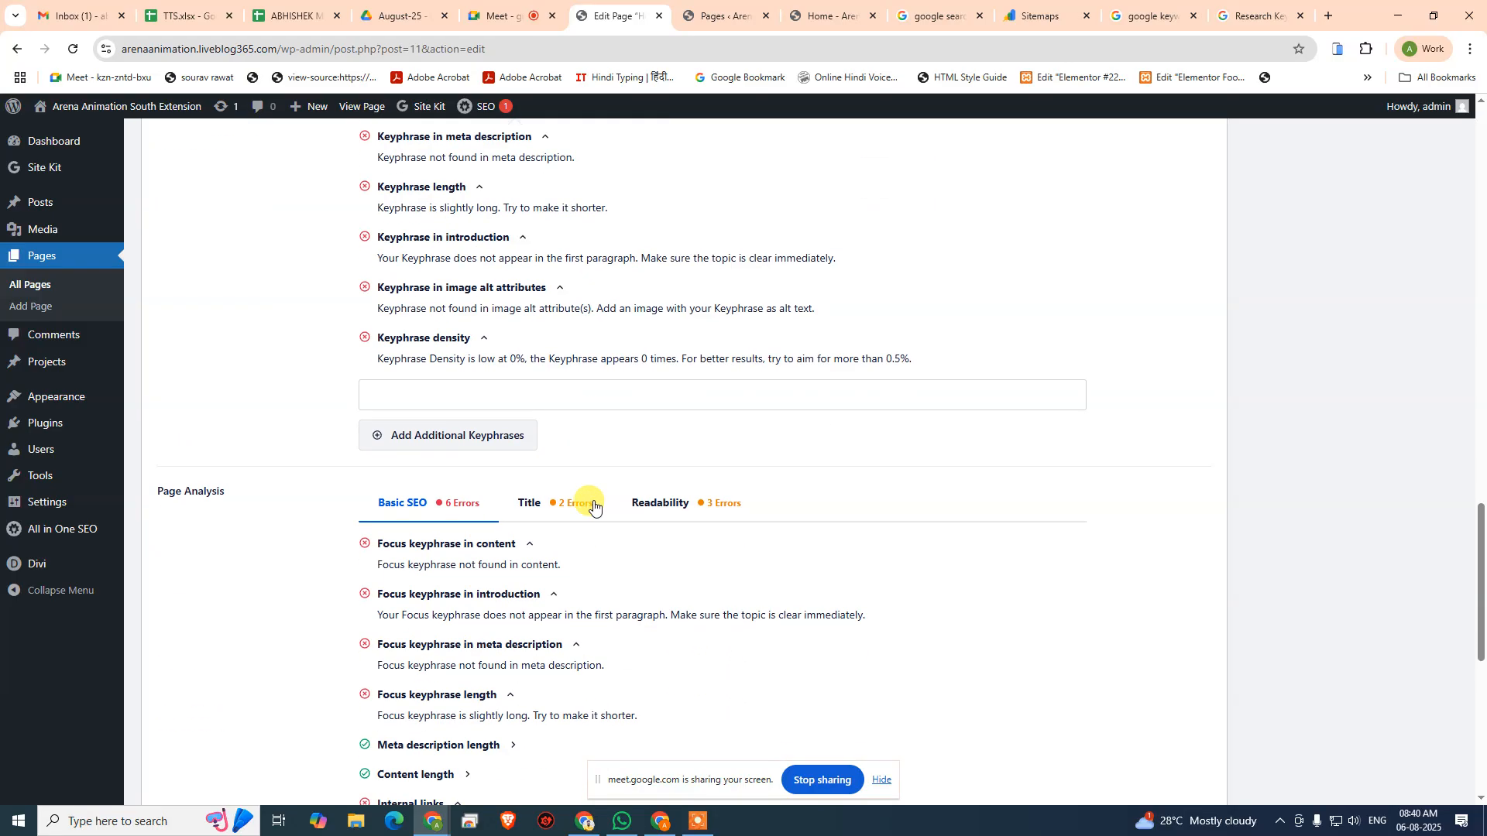
pyautogui.click(515, 394)
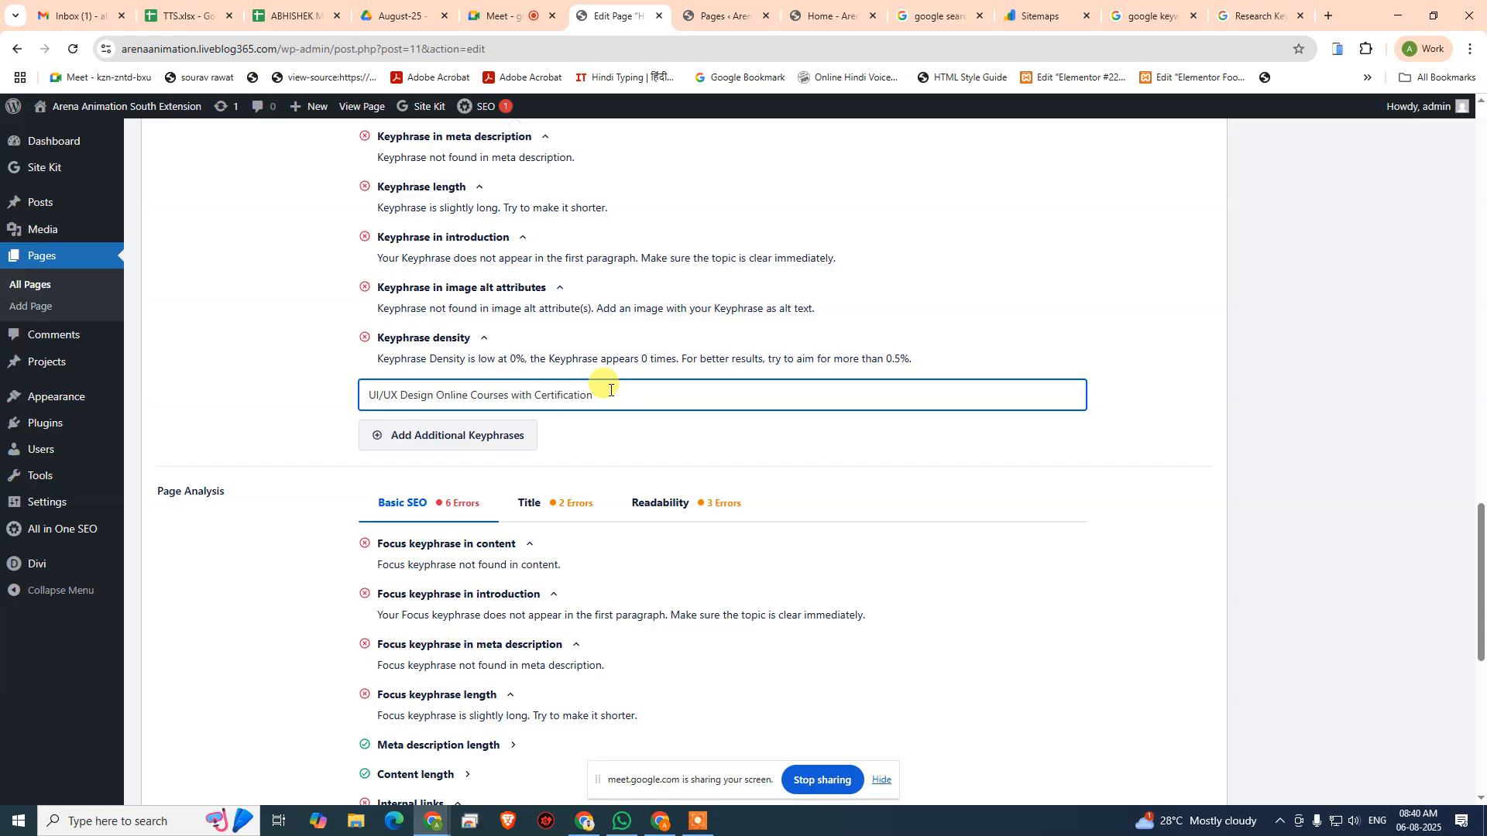
pyautogui.click(489, 435)
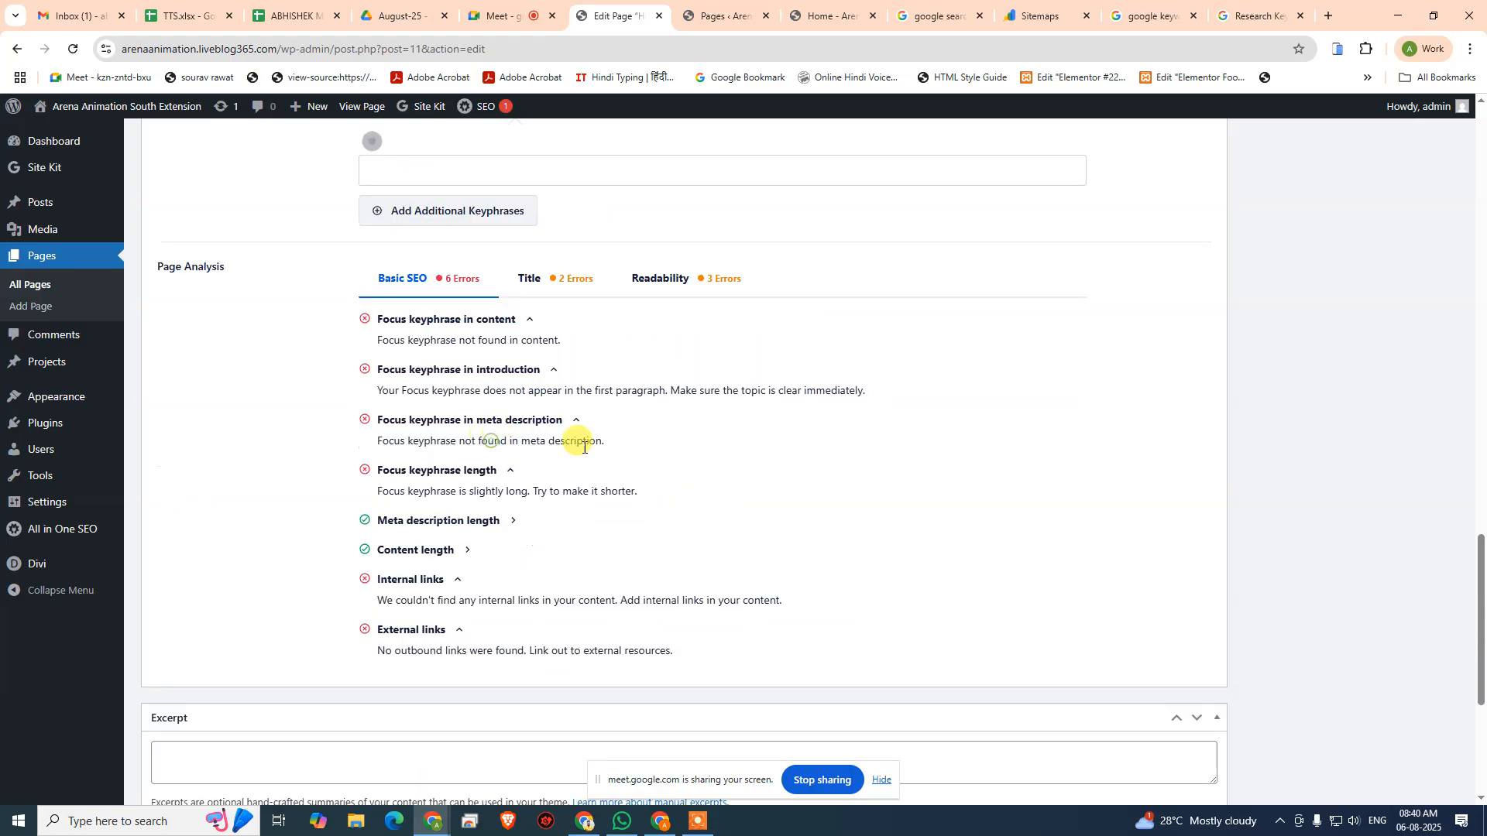
# - Review the analysis results and scores of the focus keyphrase and both additional keyphrases
pyautogui.scroll(10, 679, 474)
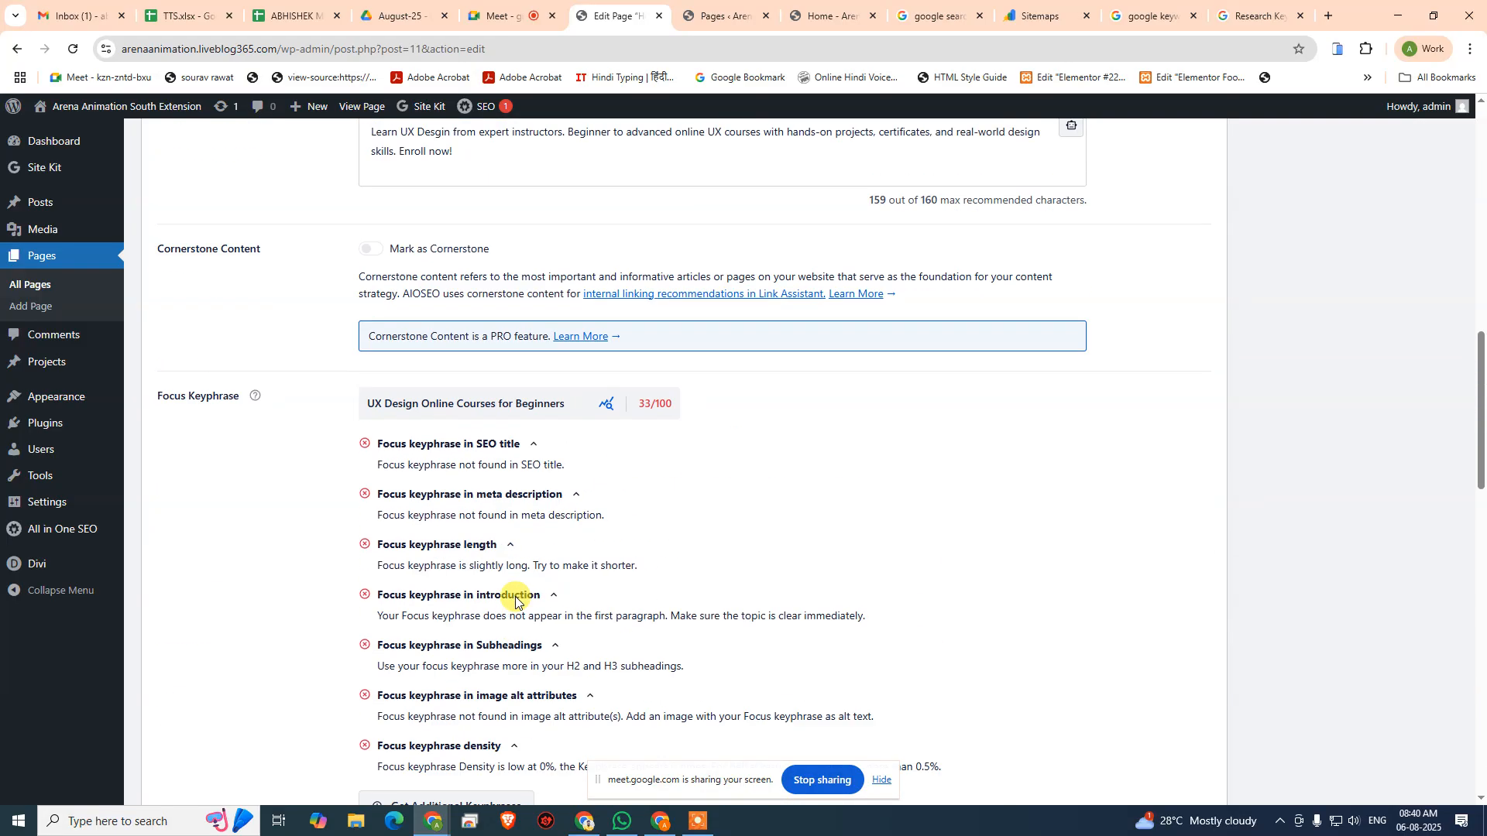
pyautogui.scroll(5, 516, 596)
pyautogui.scroll(-11, 516, 592)
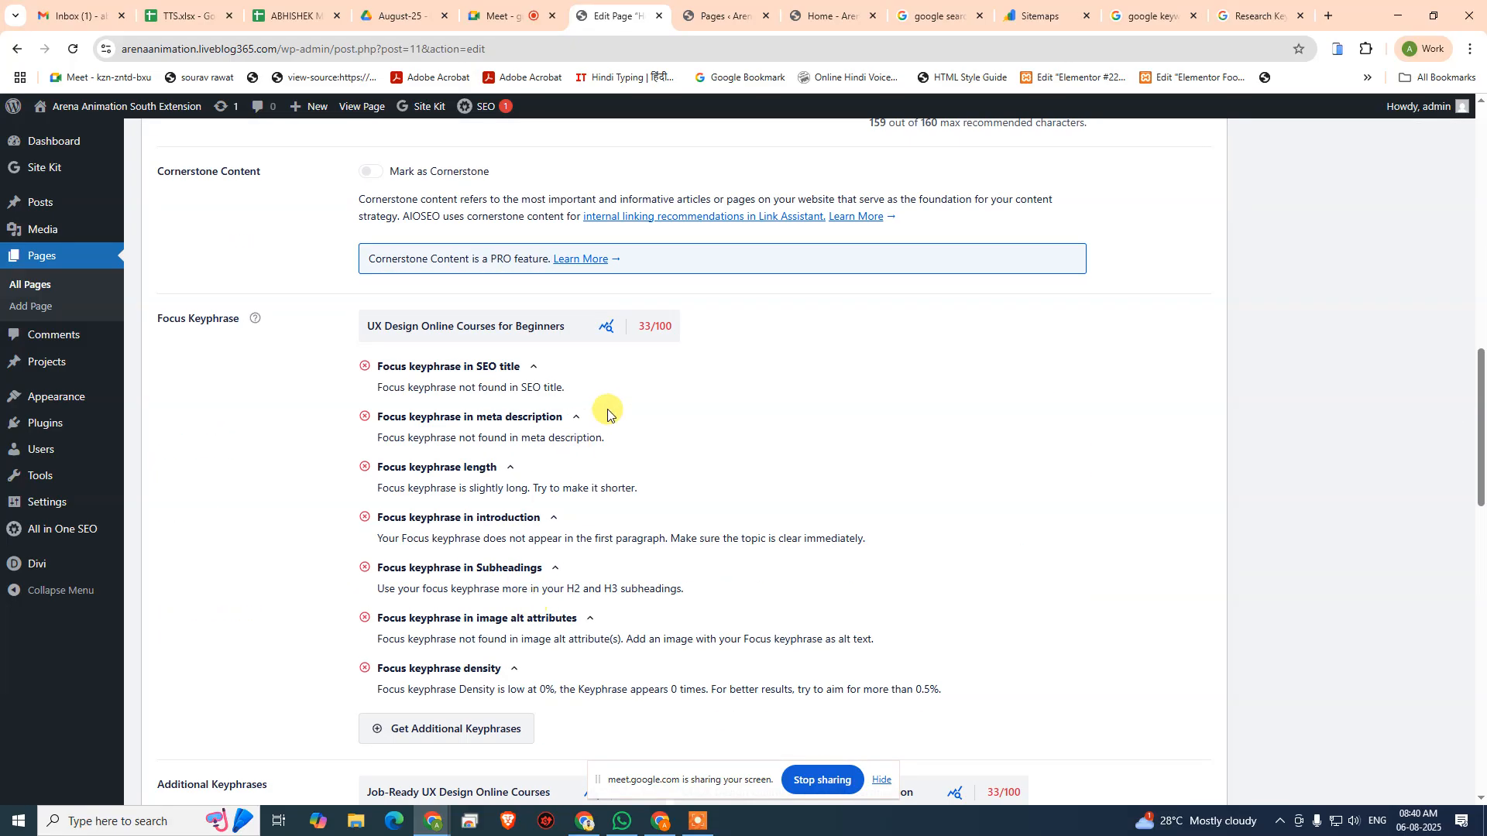
pyautogui.scroll(-1, 663, 379)
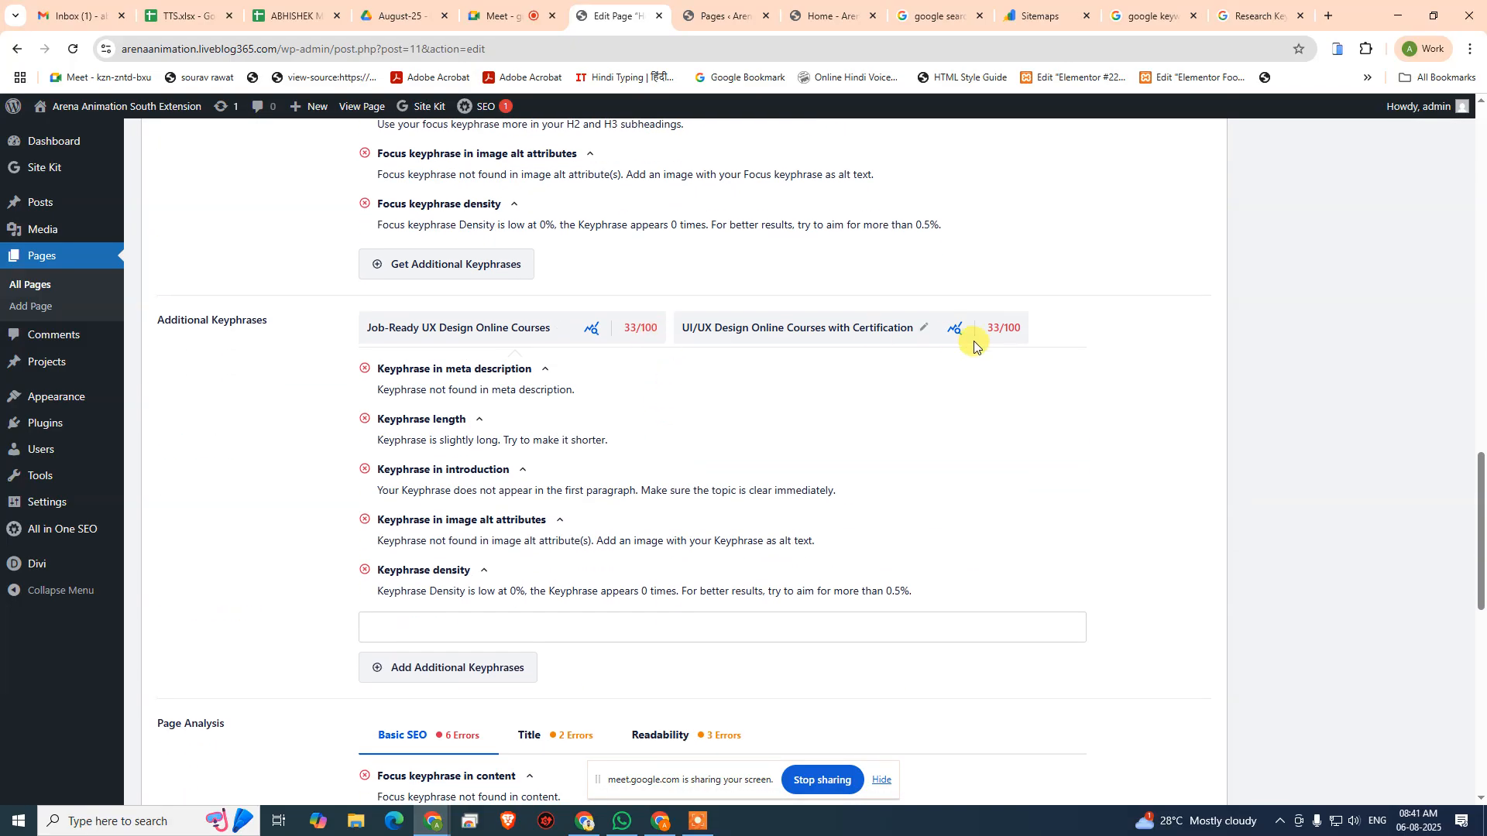
pyautogui.scroll(-1, 429, 457)
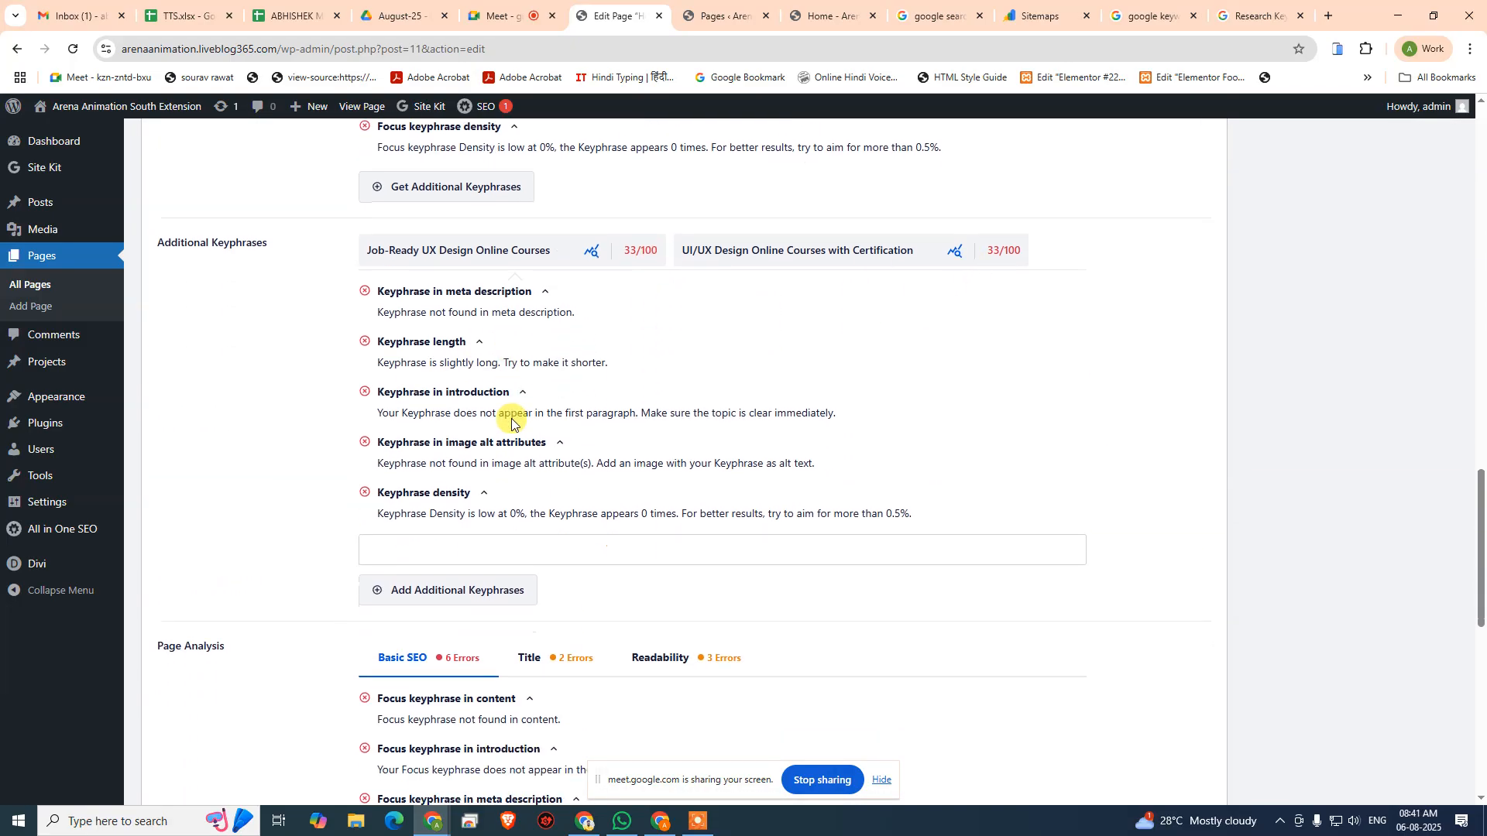
pyautogui.scroll(2, 422, 414)
pyautogui.click(435, 342)
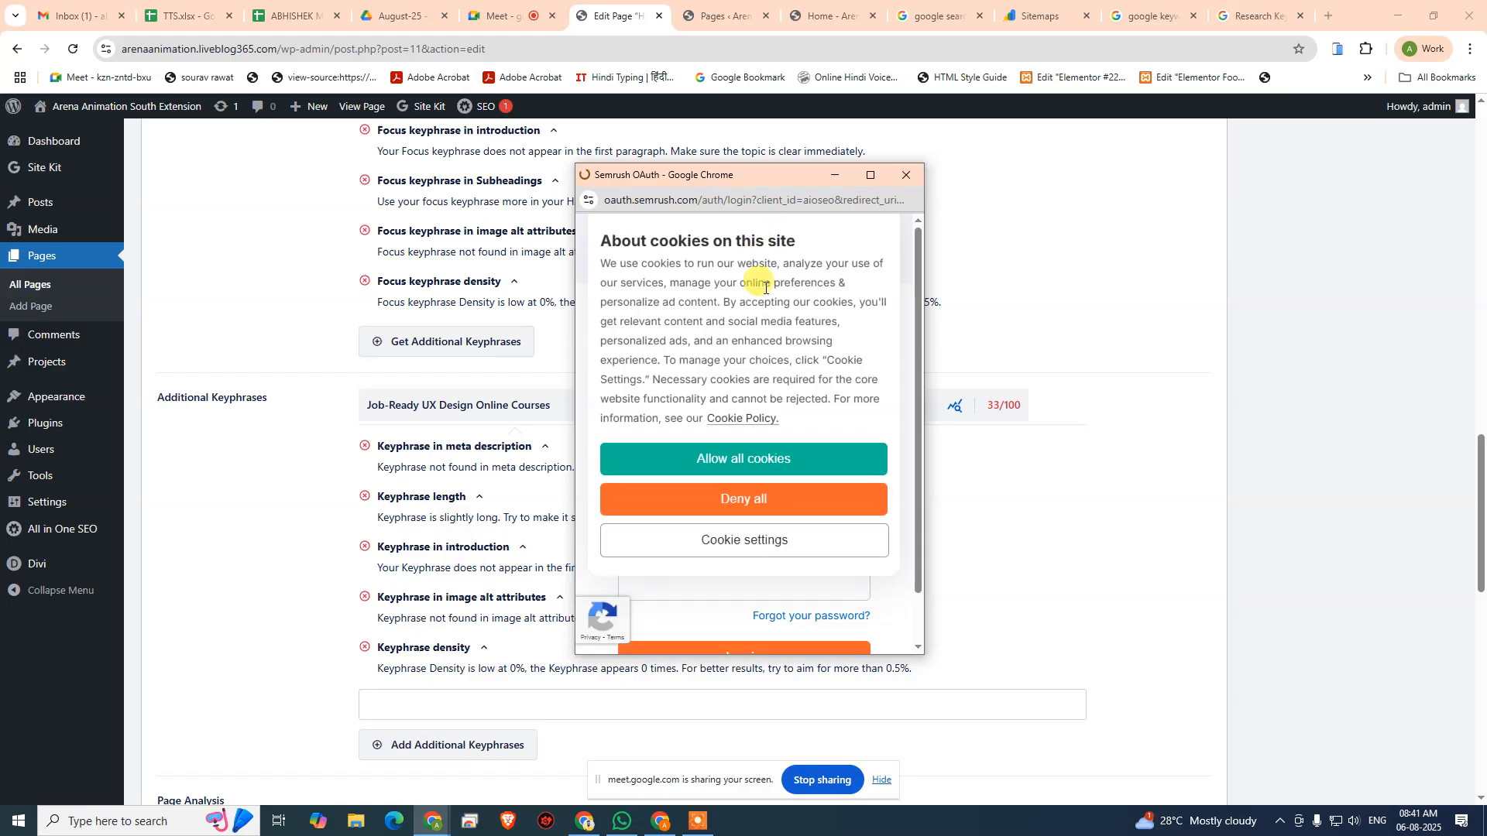
pyautogui.click(905, 175)
# - Compare the Basic SEO page analysis and keyphrase checks with the SERP preview, page title and meta description
pyautogui.scroll(-8, 685, 361)
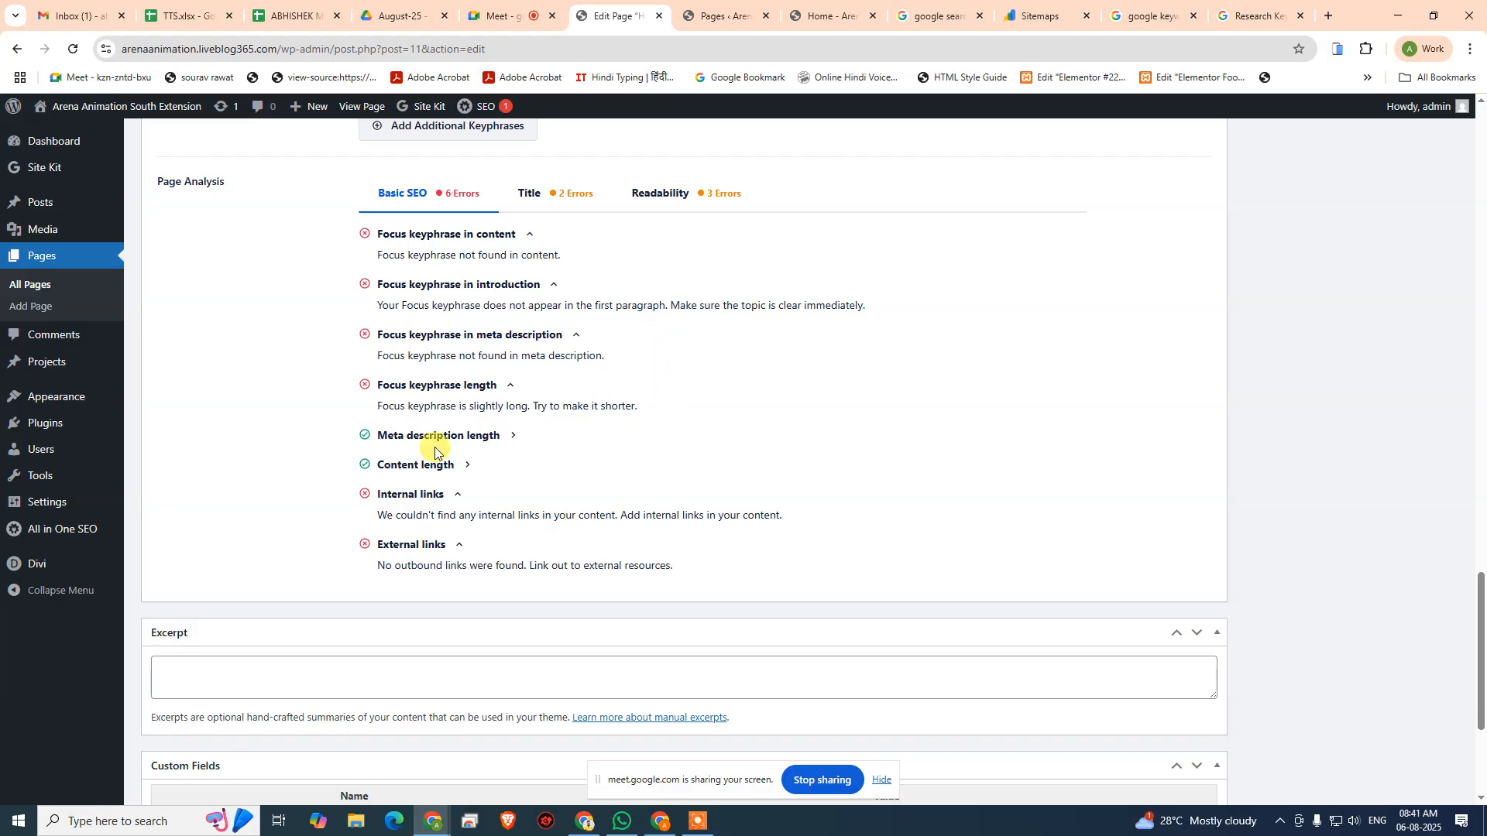
pyautogui.scroll(20, 589, 345)
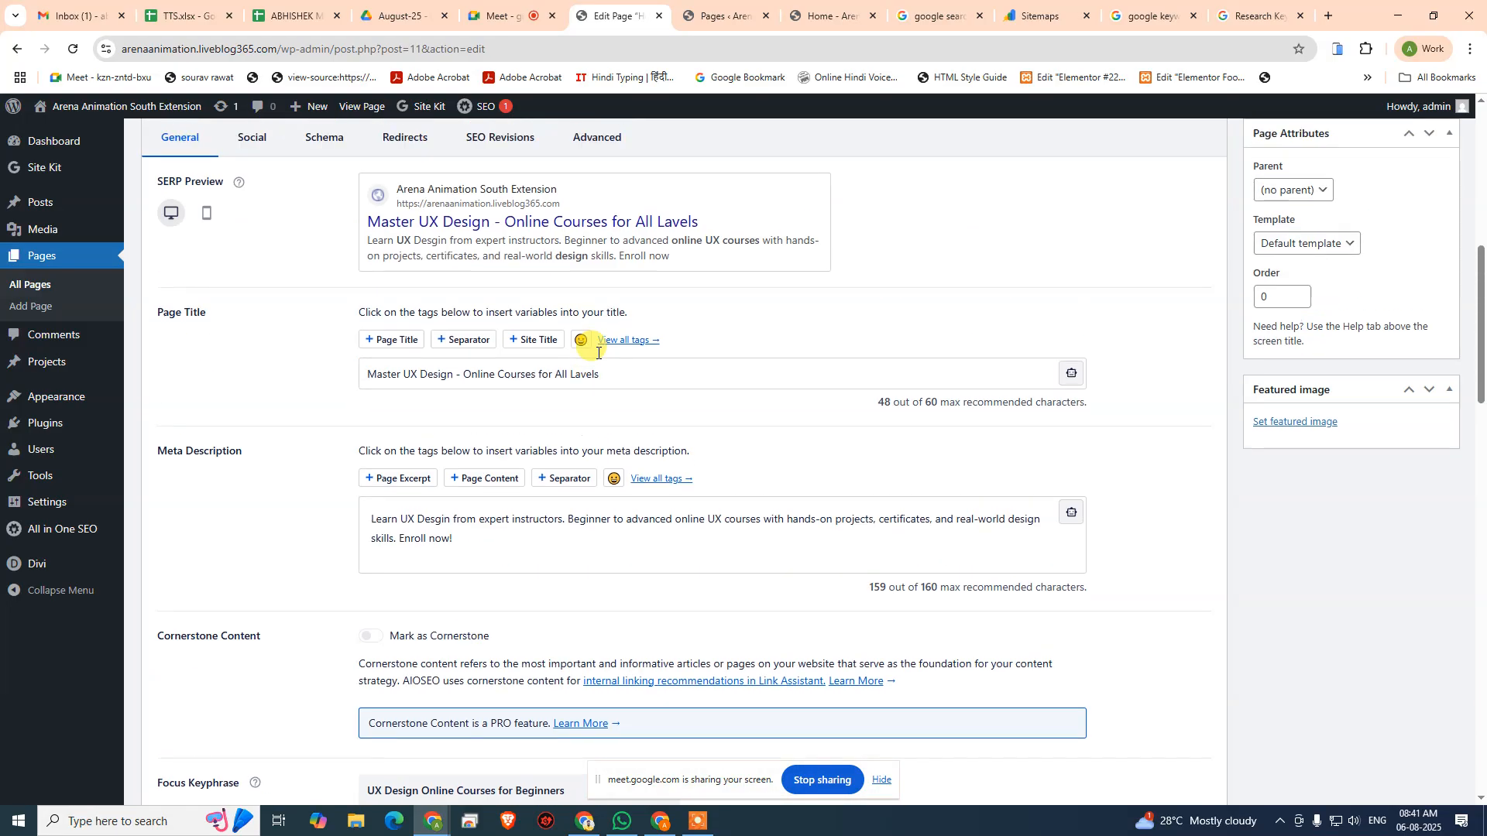
pyautogui.scroll(-7, 646, 363)
pyautogui.scroll(-8, 651, 380)
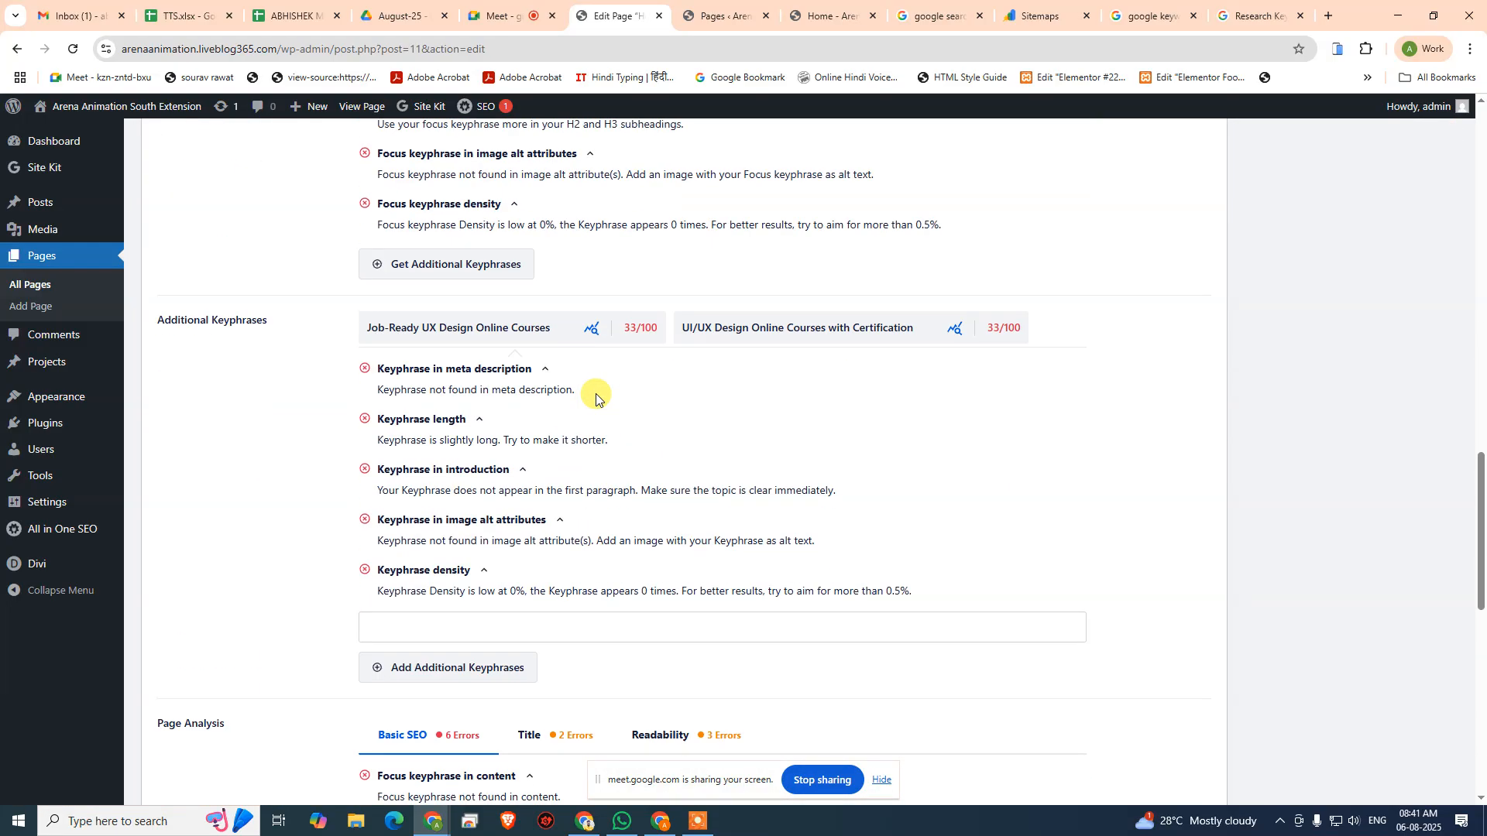
# - Copy the Home page's focus keyphrase "UX Design Online Courses for Beginners"
pyautogui.scroll(6, 535, 333)
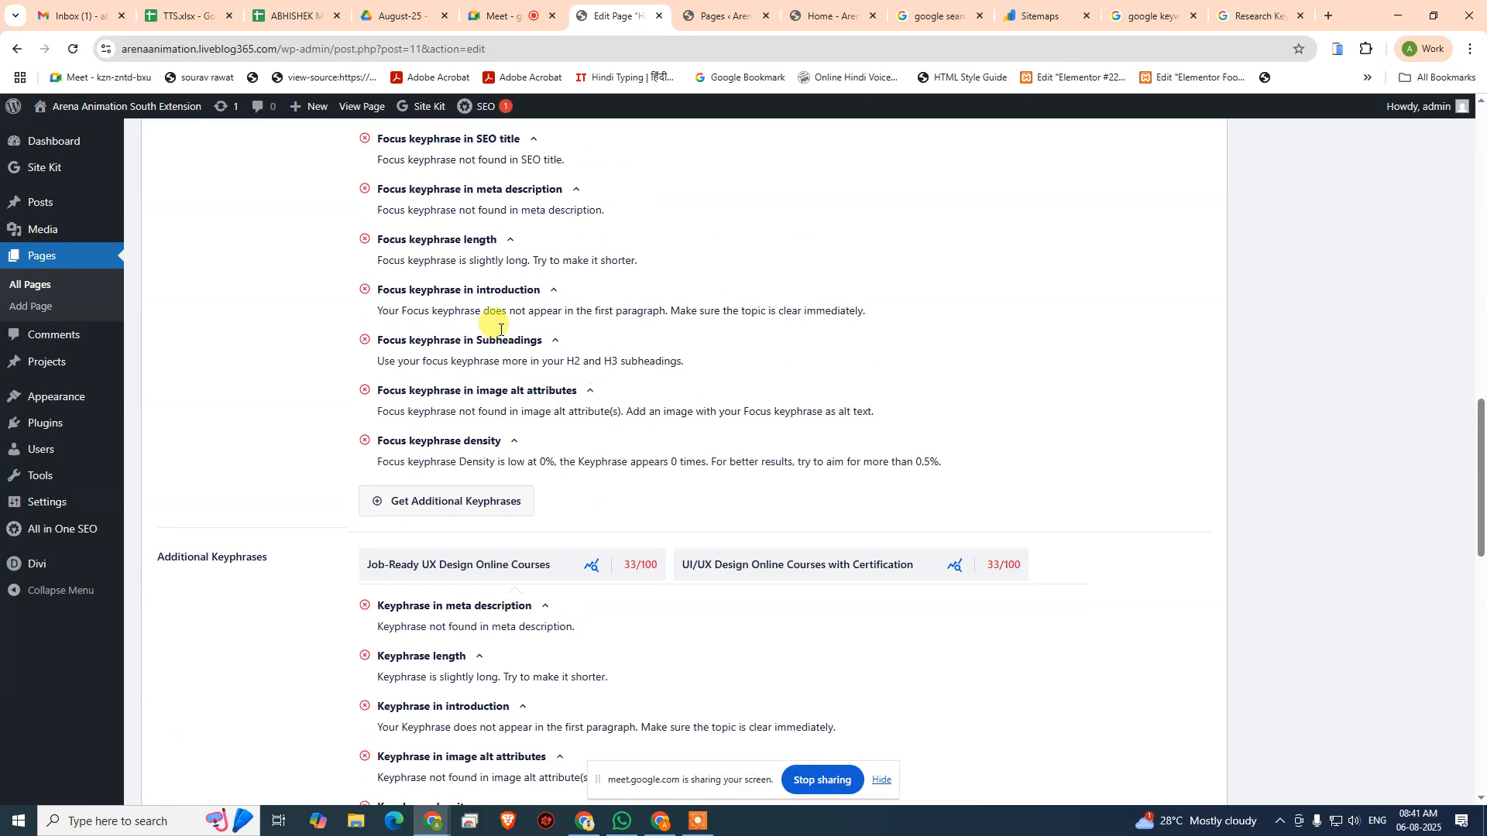
pyautogui.click(573, 330)
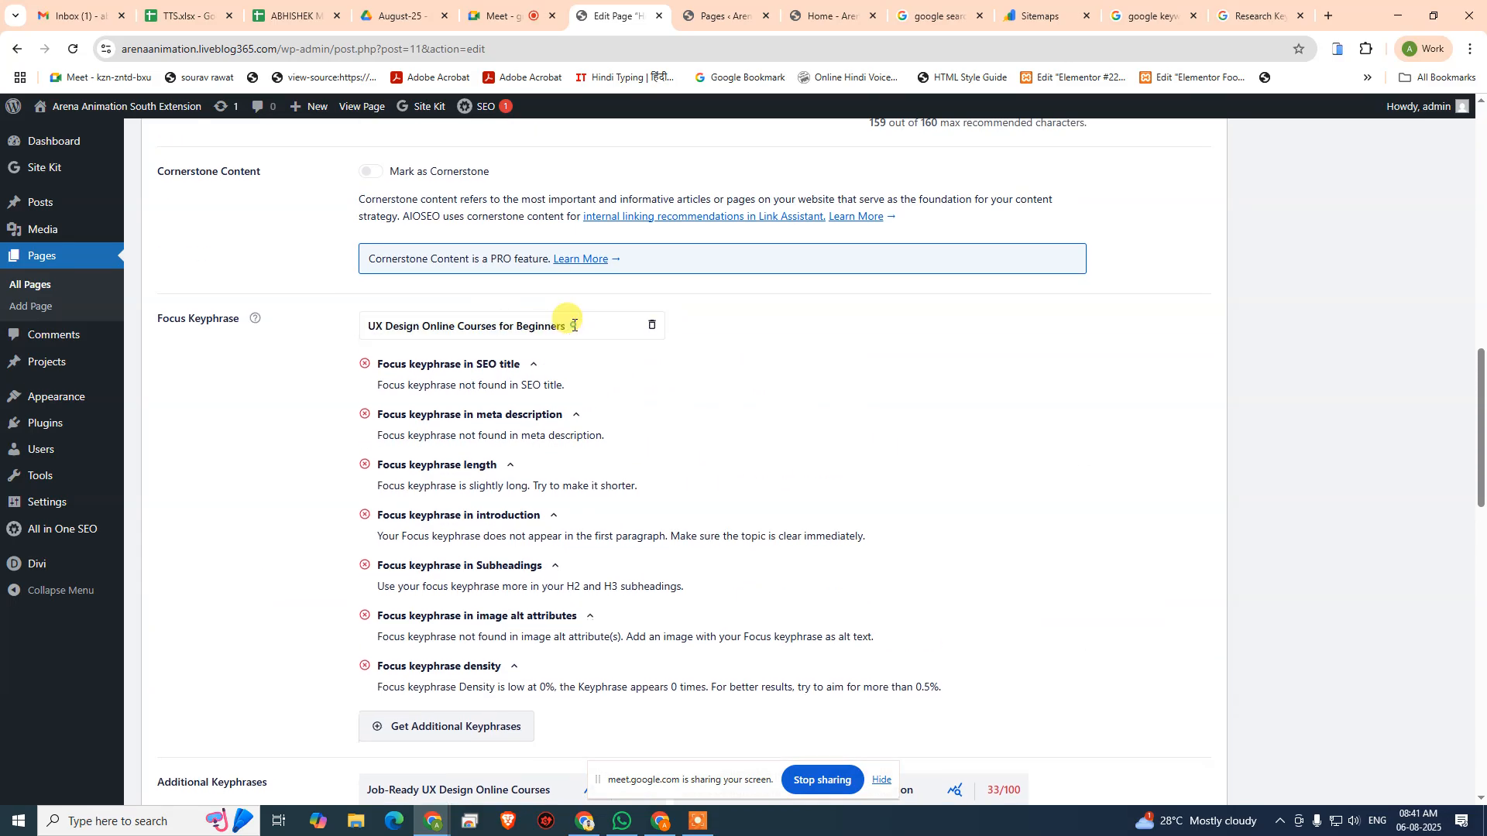
pyautogui.hotkey('ctrl', 'a')
pyautogui.hotkey('ctrl', 'c')
pyautogui.click(838, 348)
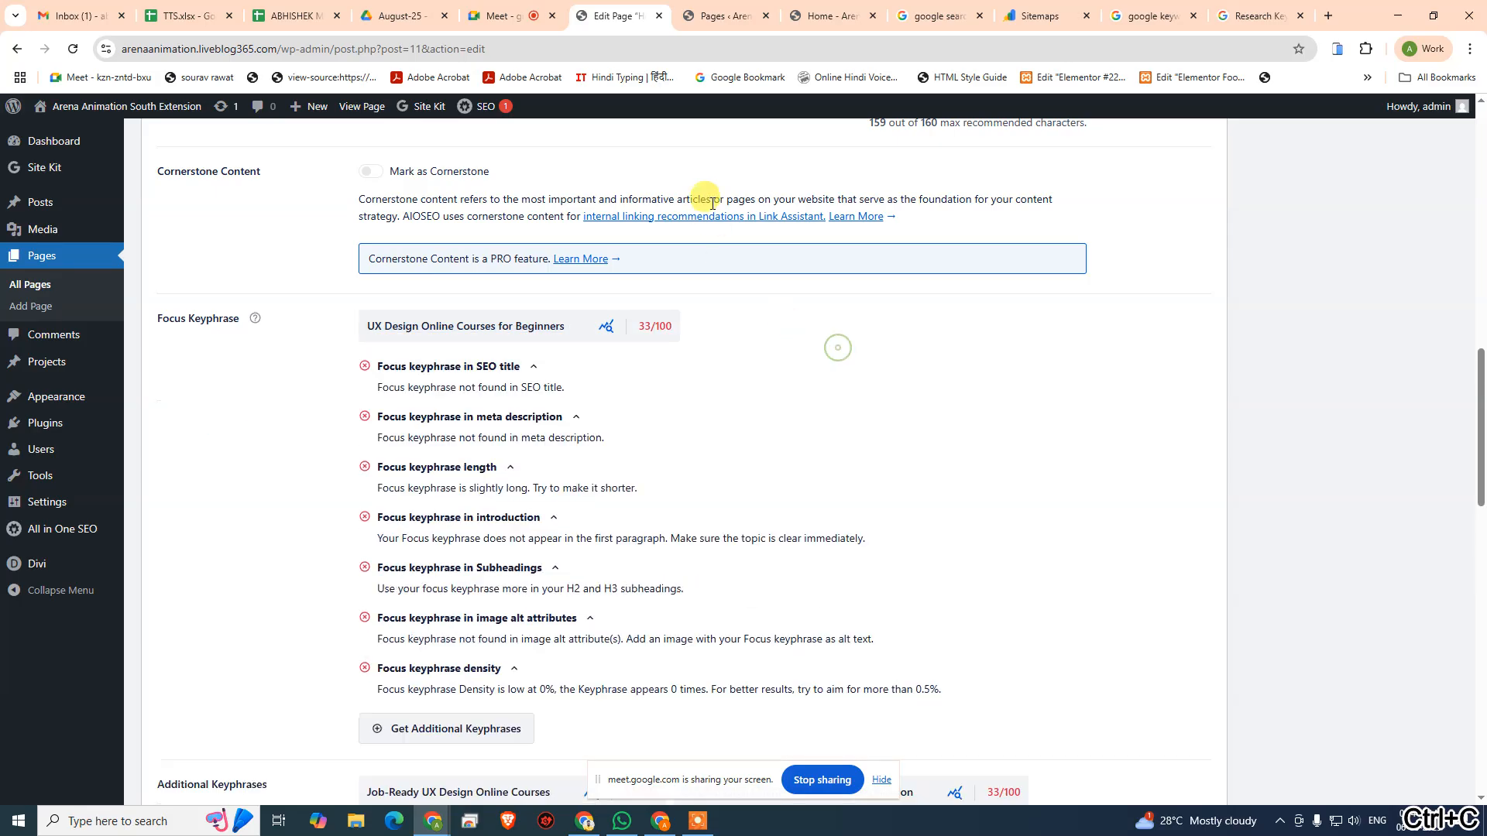
pyautogui.scroll(14, 589, 334)
pyautogui.scroll(-4, 586, 331)
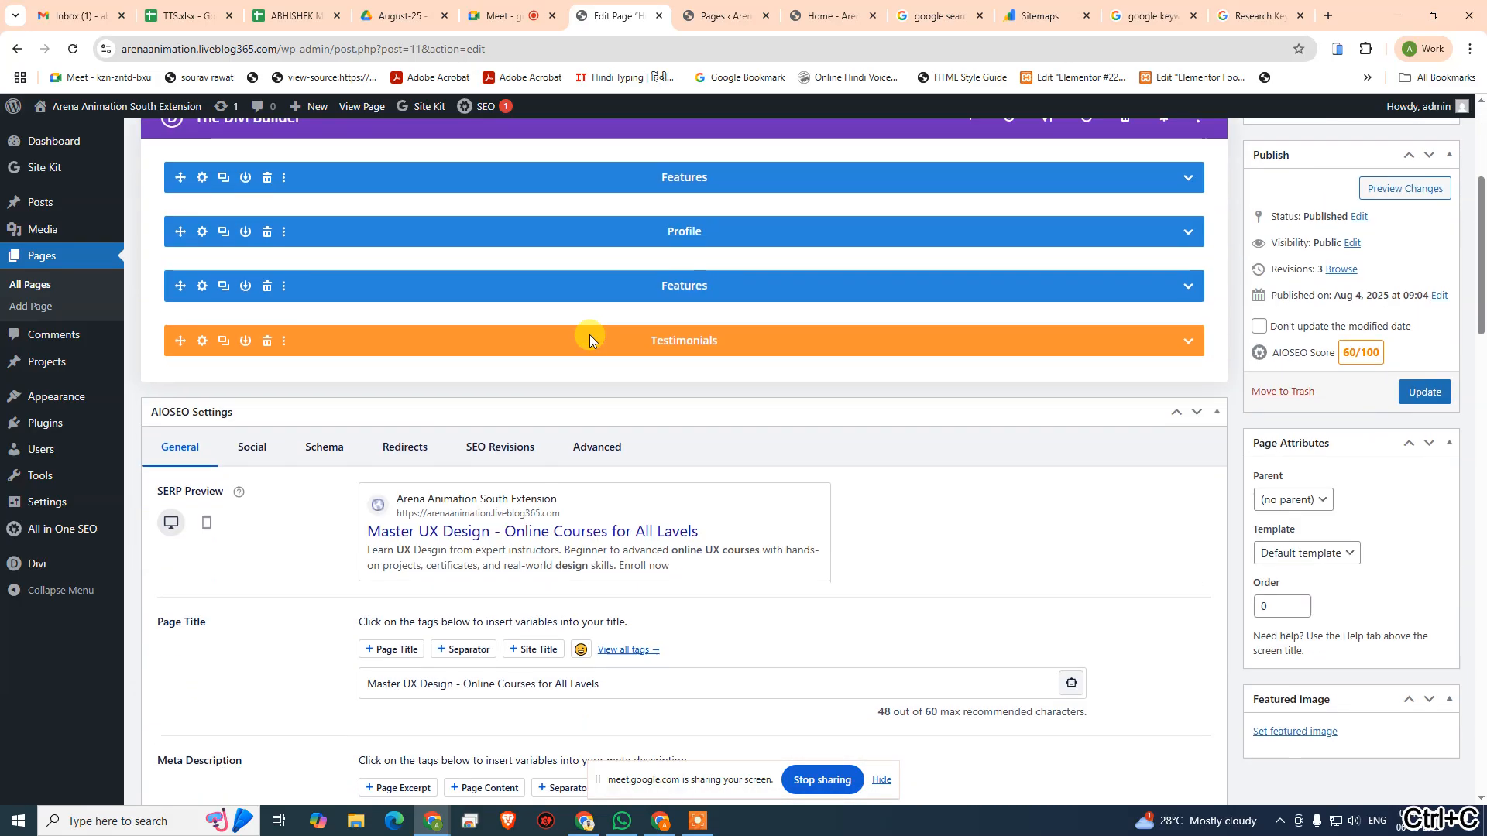
pyautogui.scroll(2, 1076, 216)
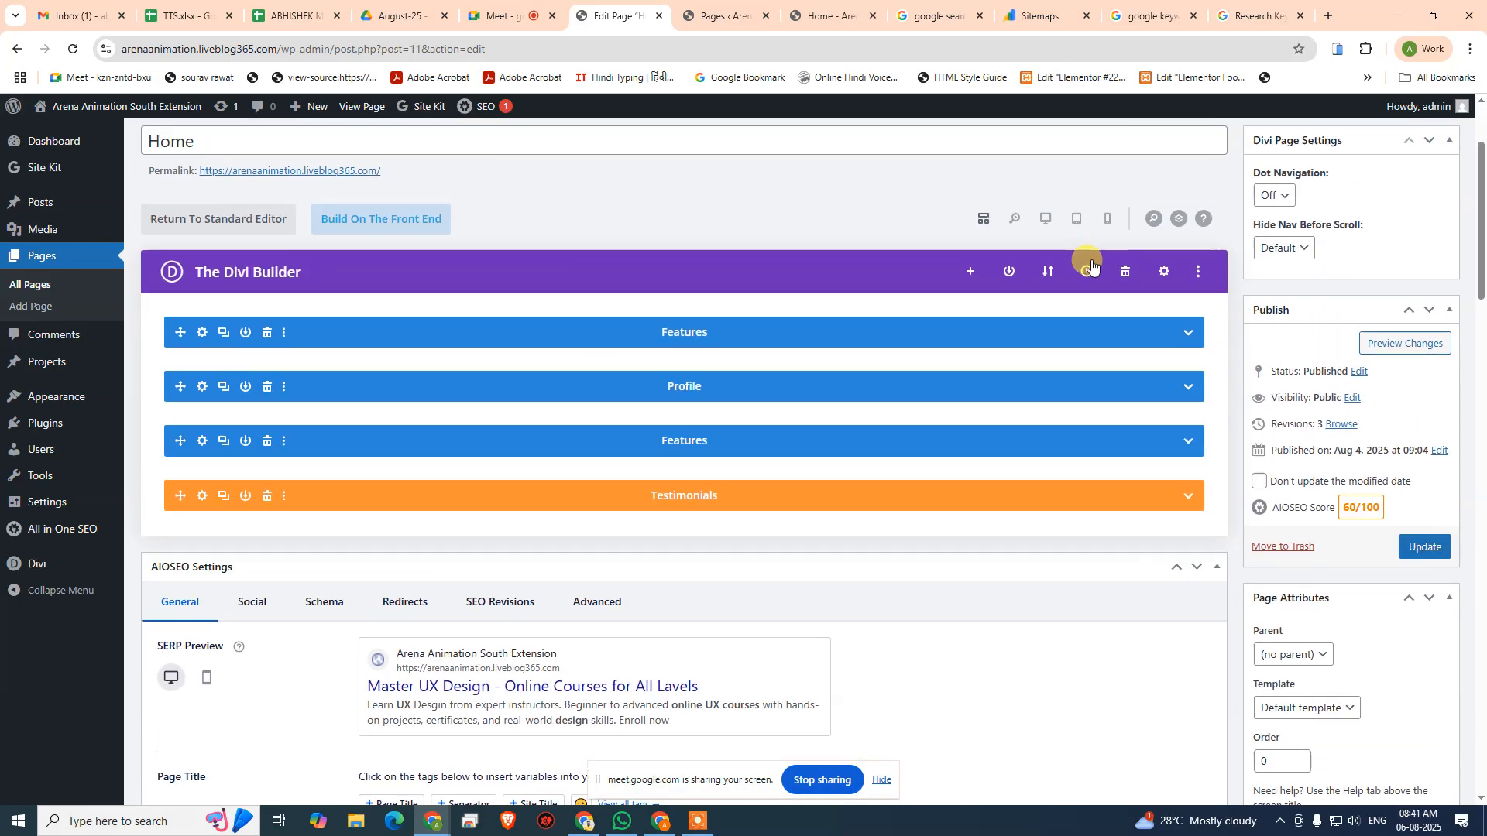
pyautogui.click(1042, 223)
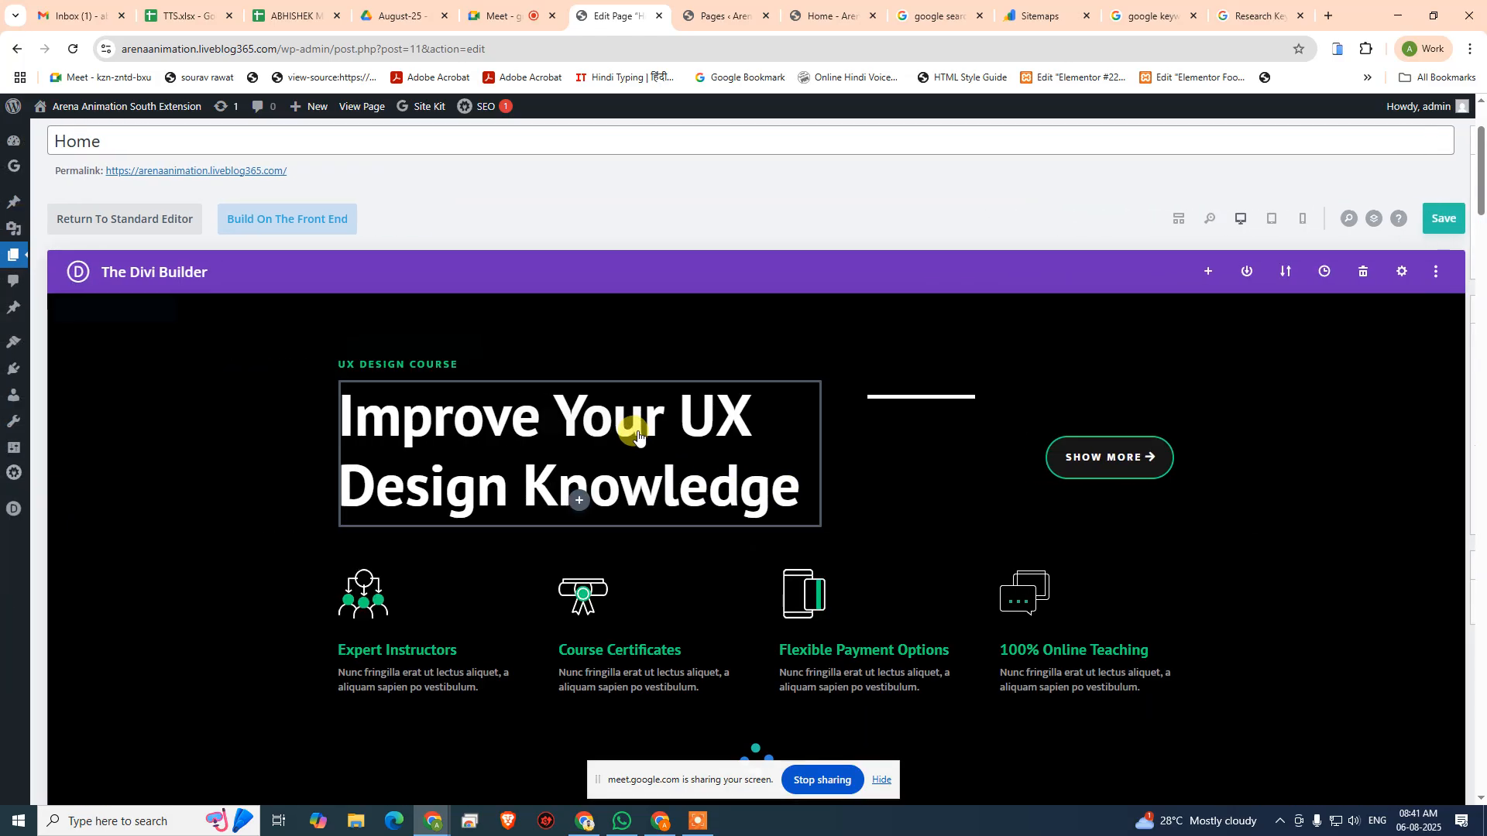
pyautogui.rightClick(691, 426)
pyautogui.click(722, 415)
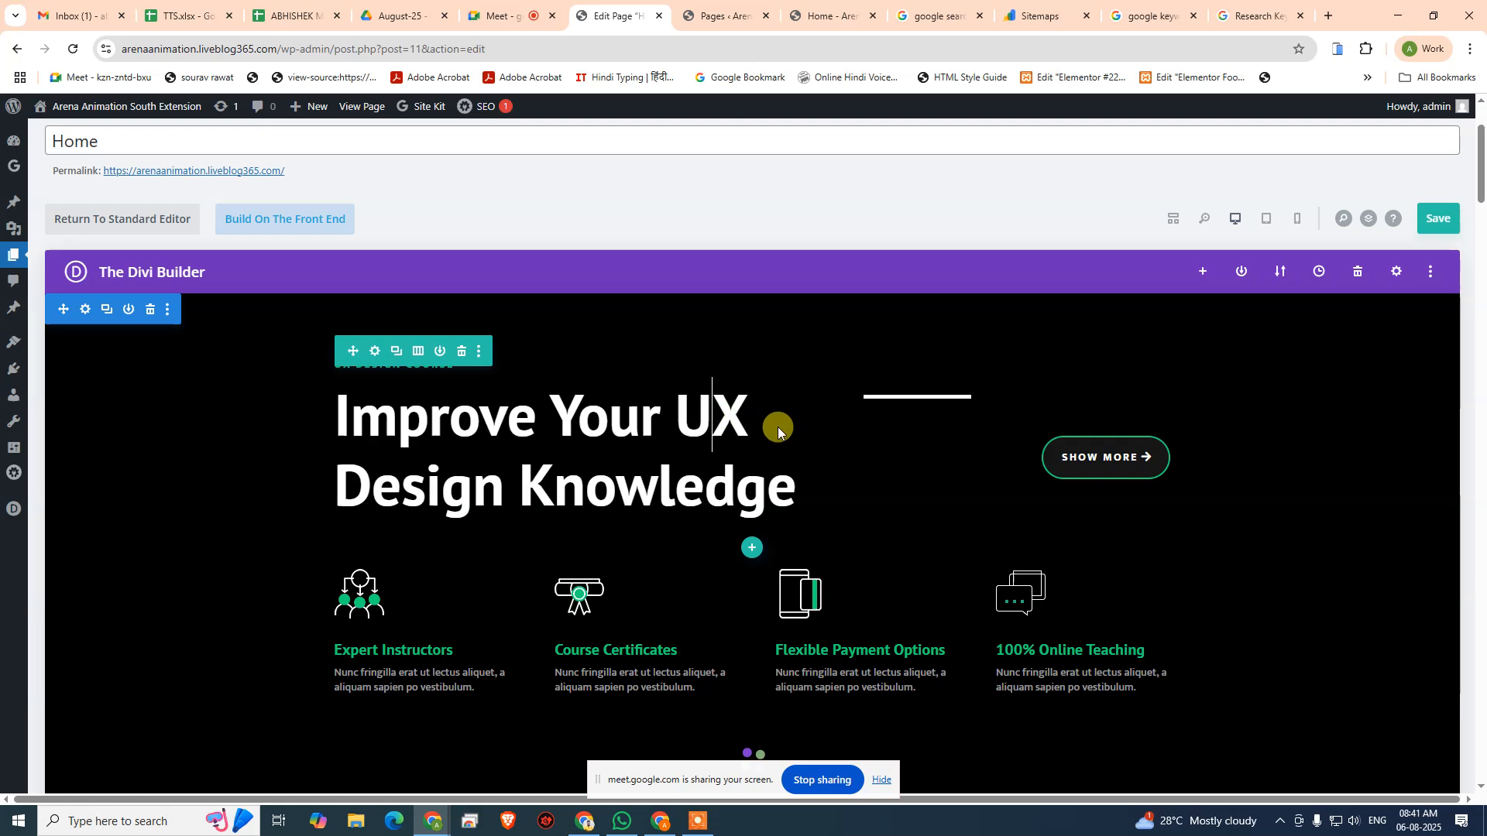
pyautogui.hotkey('ctrl', 'a')
pyautogui.hotkey('ctrl', 'v')
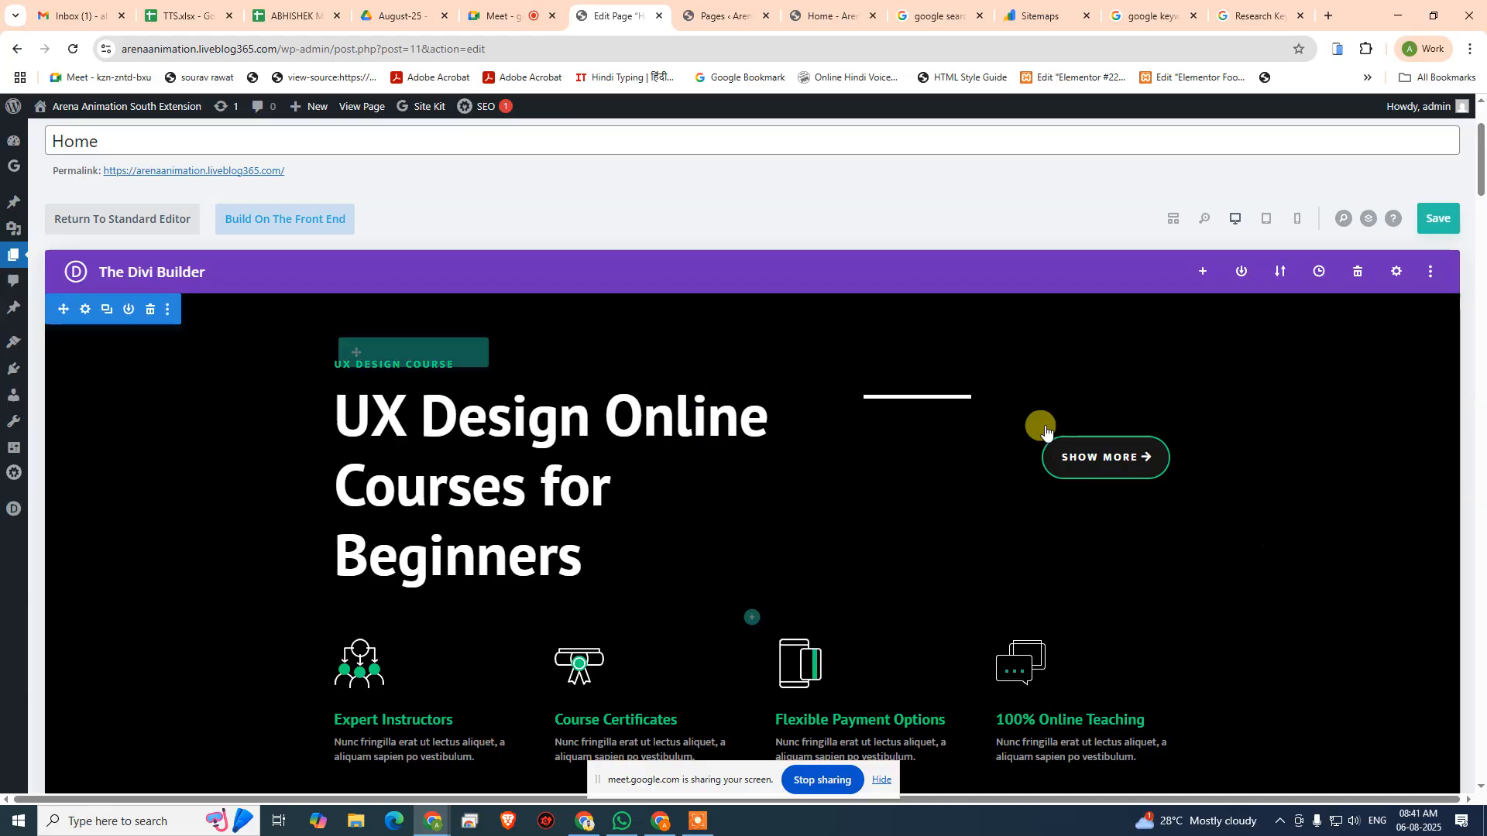
pyautogui.click(1431, 222)
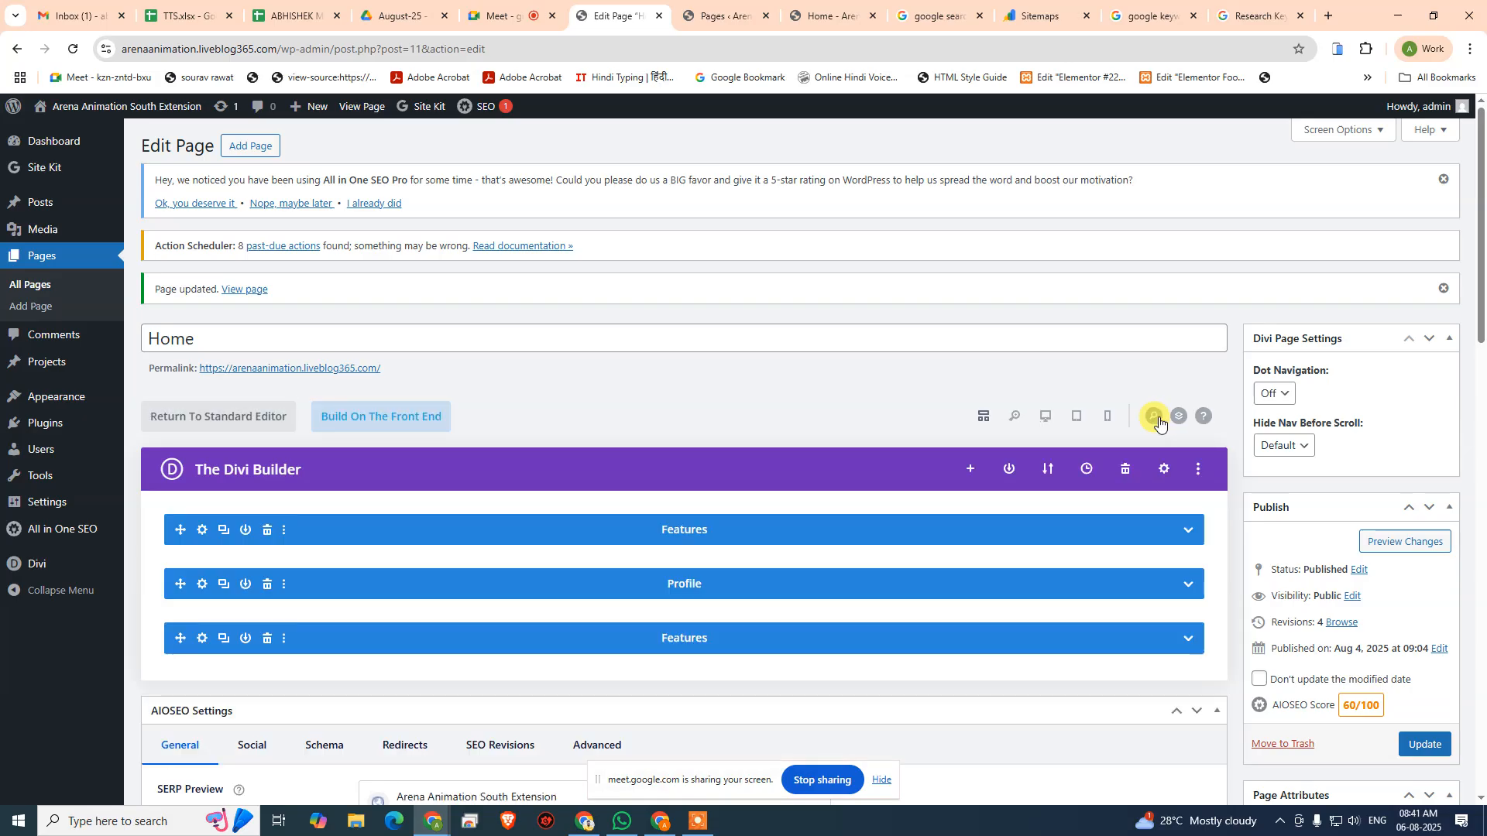
# - Examine the focus and additional keyphrase checks, the SERP preview and the AIOSEO score of the saved Home page
pyautogui.scroll(-15, 547, 441)
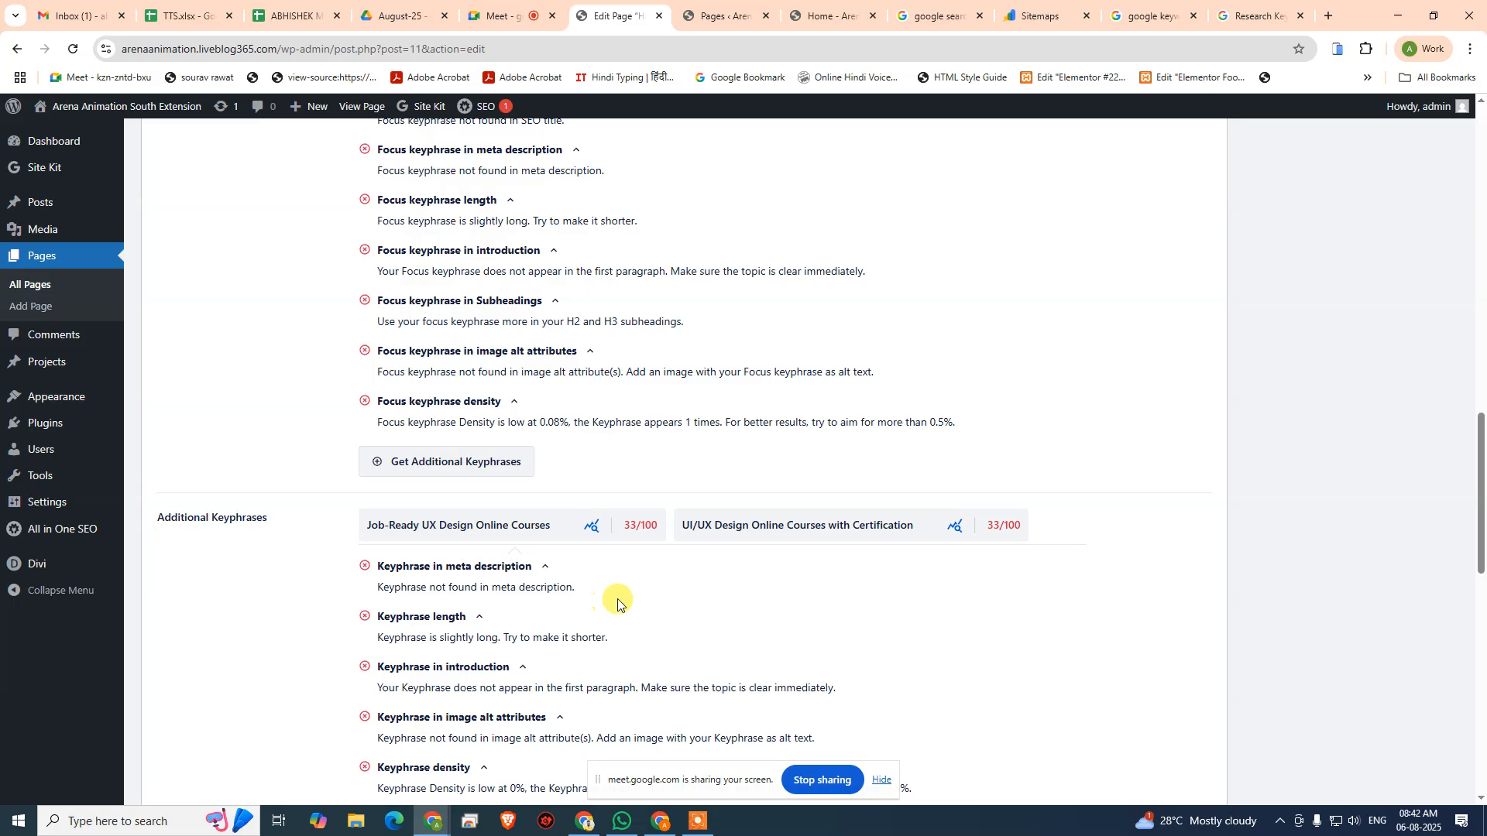
pyautogui.scroll(-7, 650, 596)
pyautogui.scroll(4, 662, 598)
pyautogui.scroll(15, 662, 596)
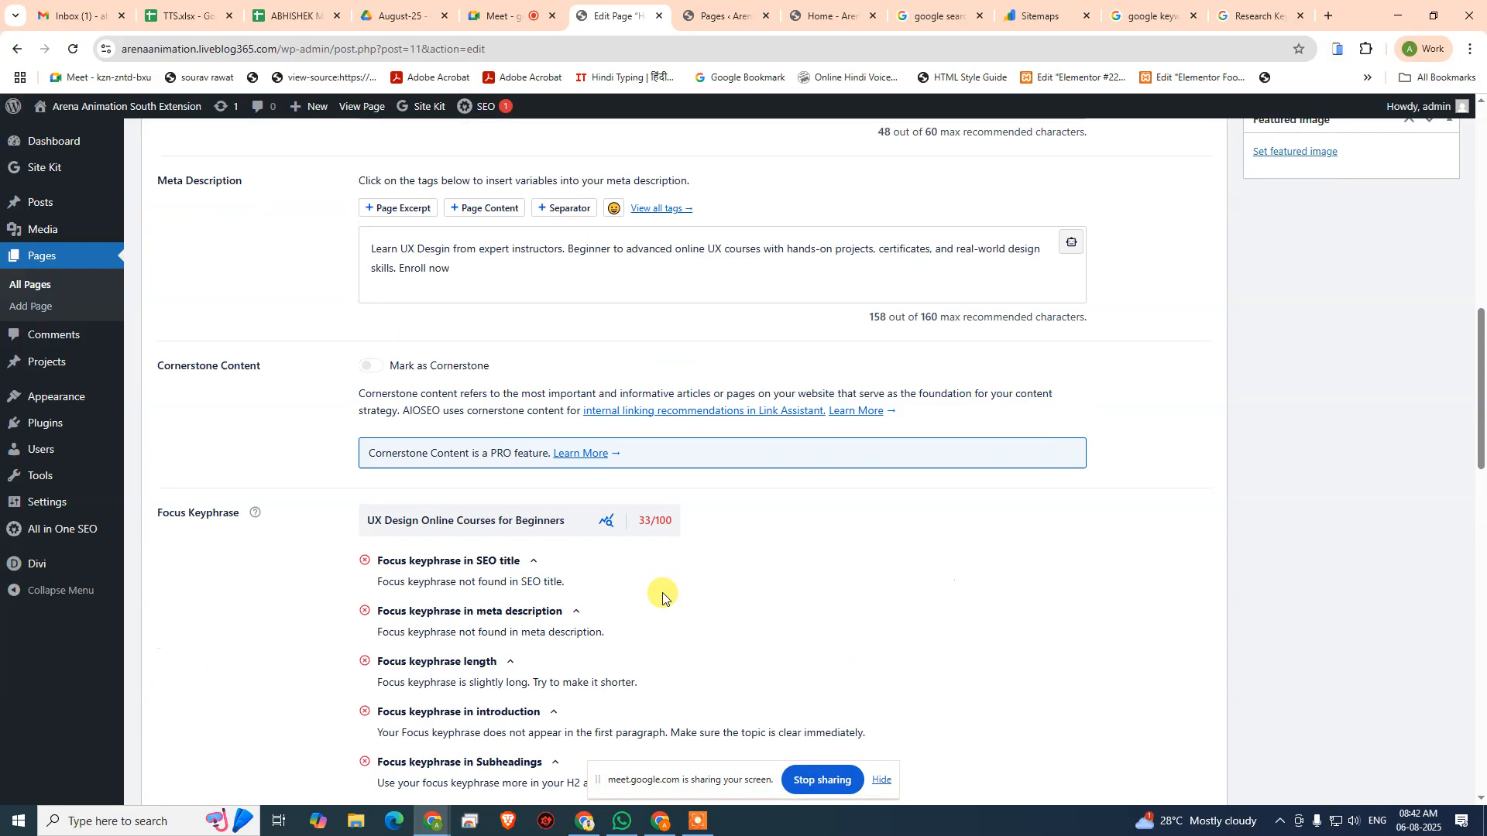
pyautogui.scroll(1, 662, 592)
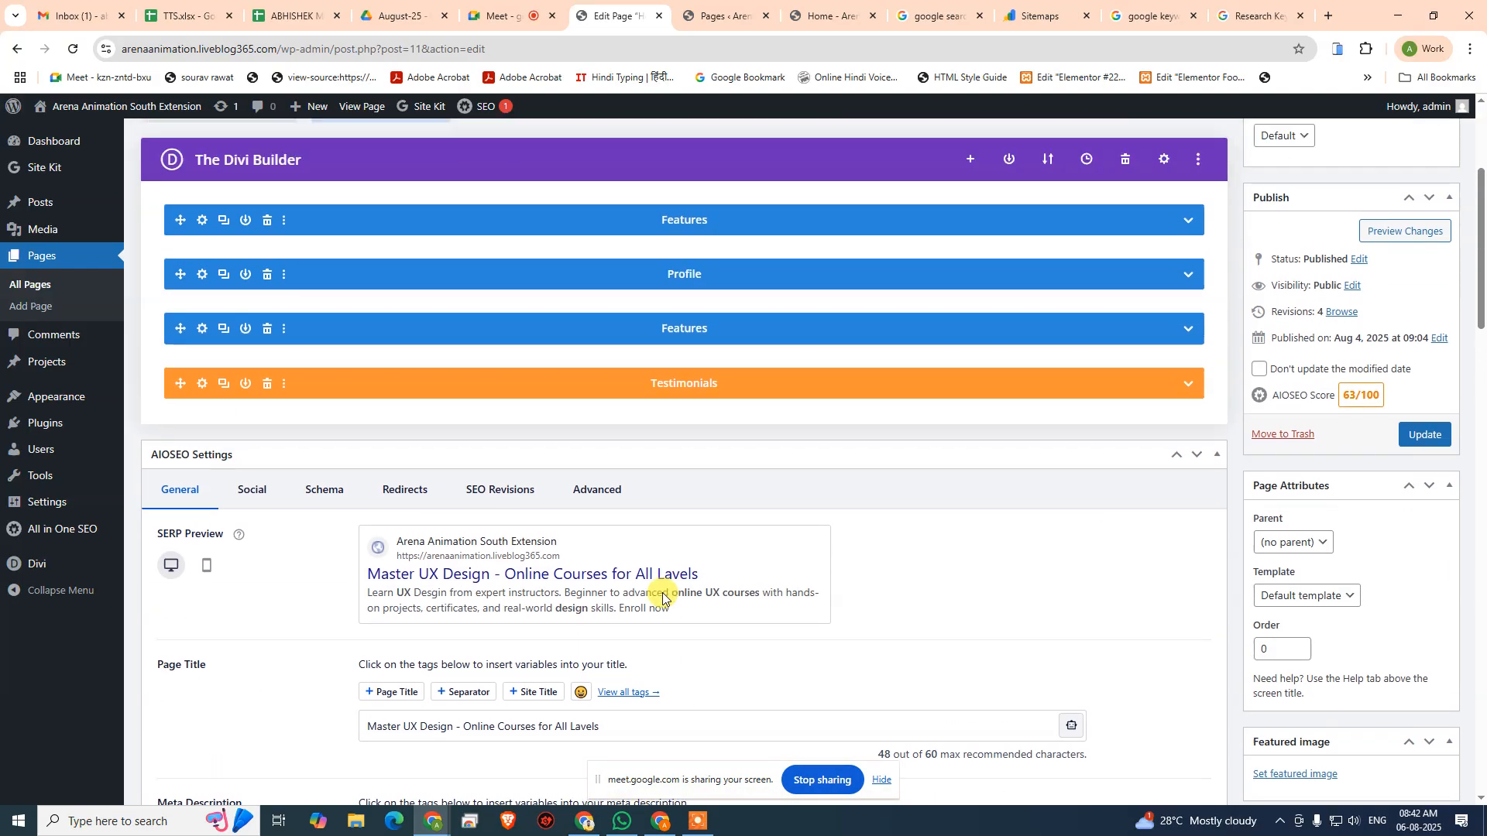
pyautogui.scroll(-11, 670, 596)
pyautogui.scroll(-5, 670, 596)
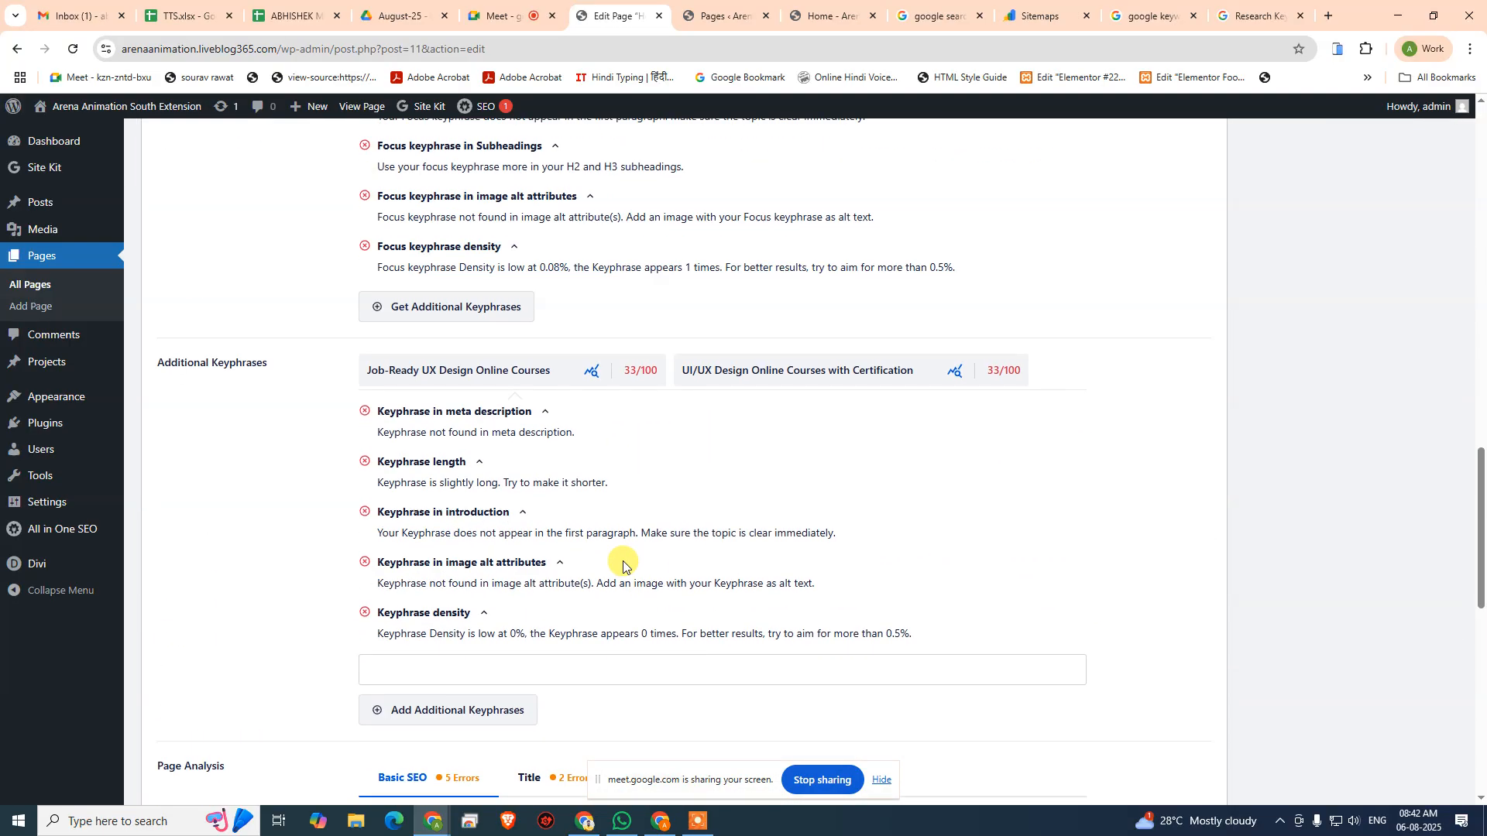
pyautogui.scroll(6, 619, 565)
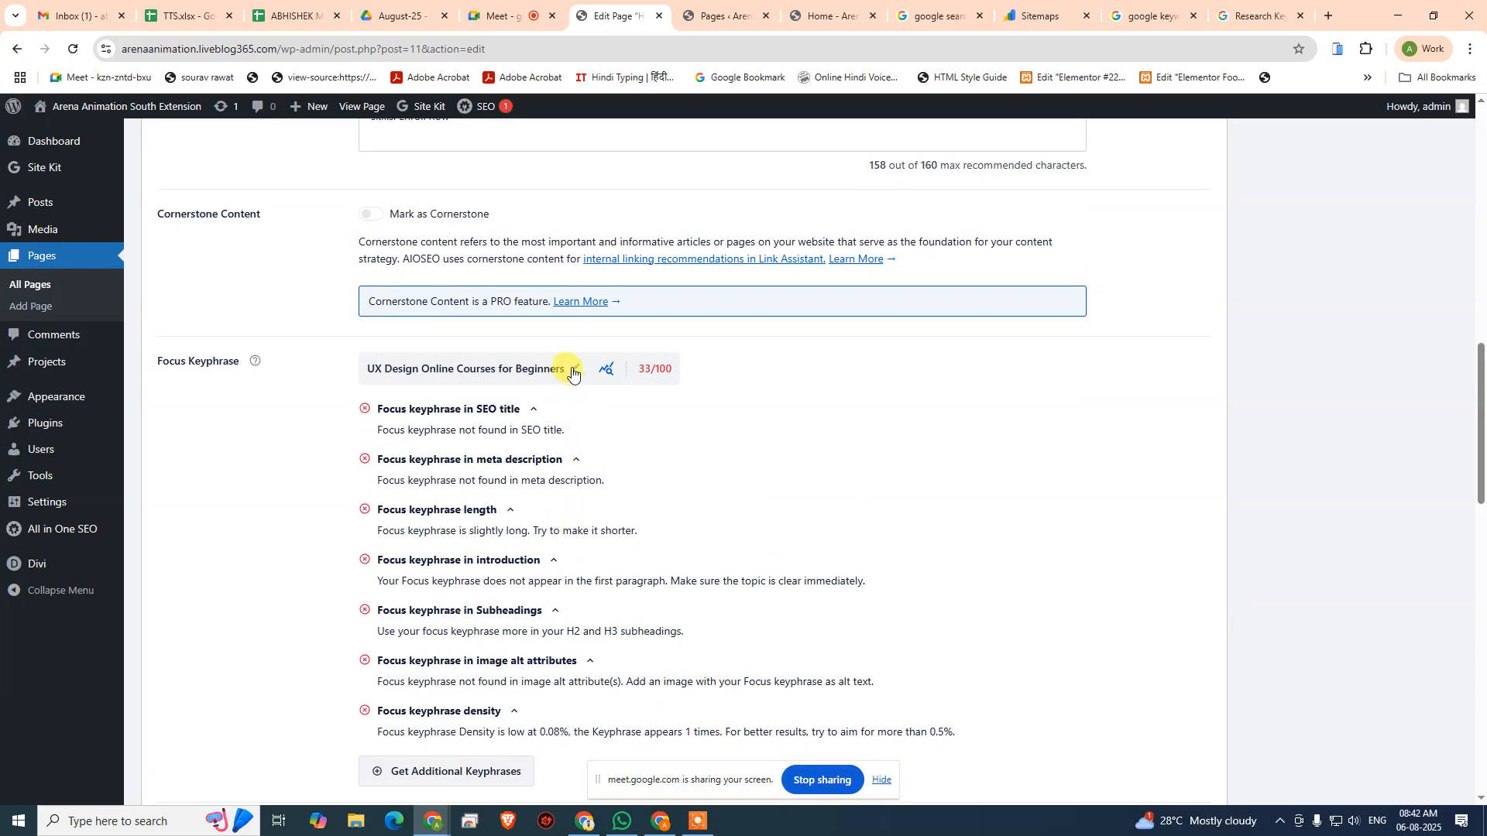
# - Change the Home page's focus keyphrase to "Master UX Design Online - Learn from Experts"
pyautogui.click(573, 369)
pyautogui.moveTo(578, 365); pyautogui.dragTo(384, 368)
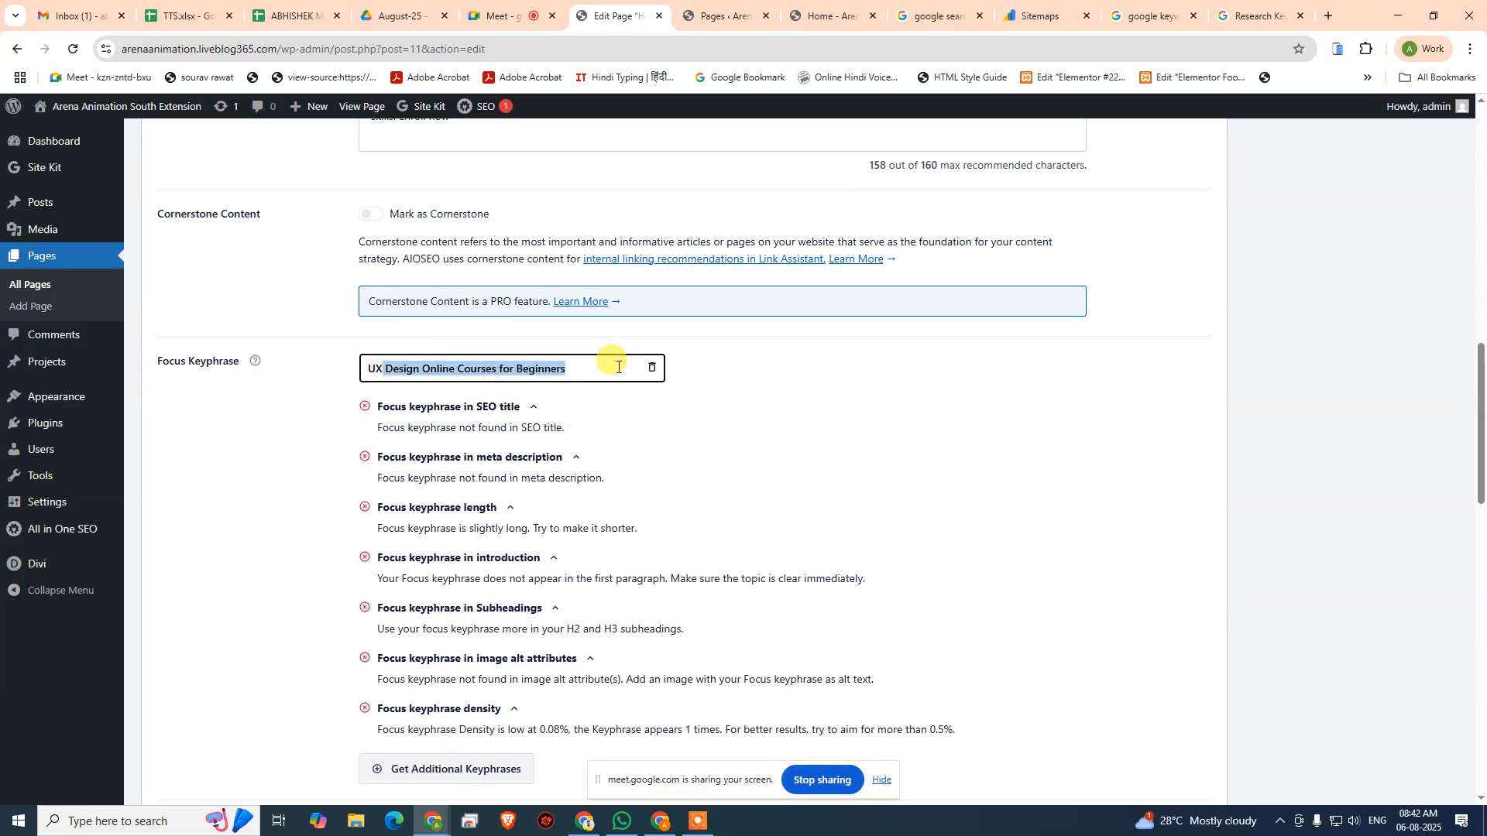
pyautogui.click(618, 367)
pyautogui.hotkey('ctrl', 'a')
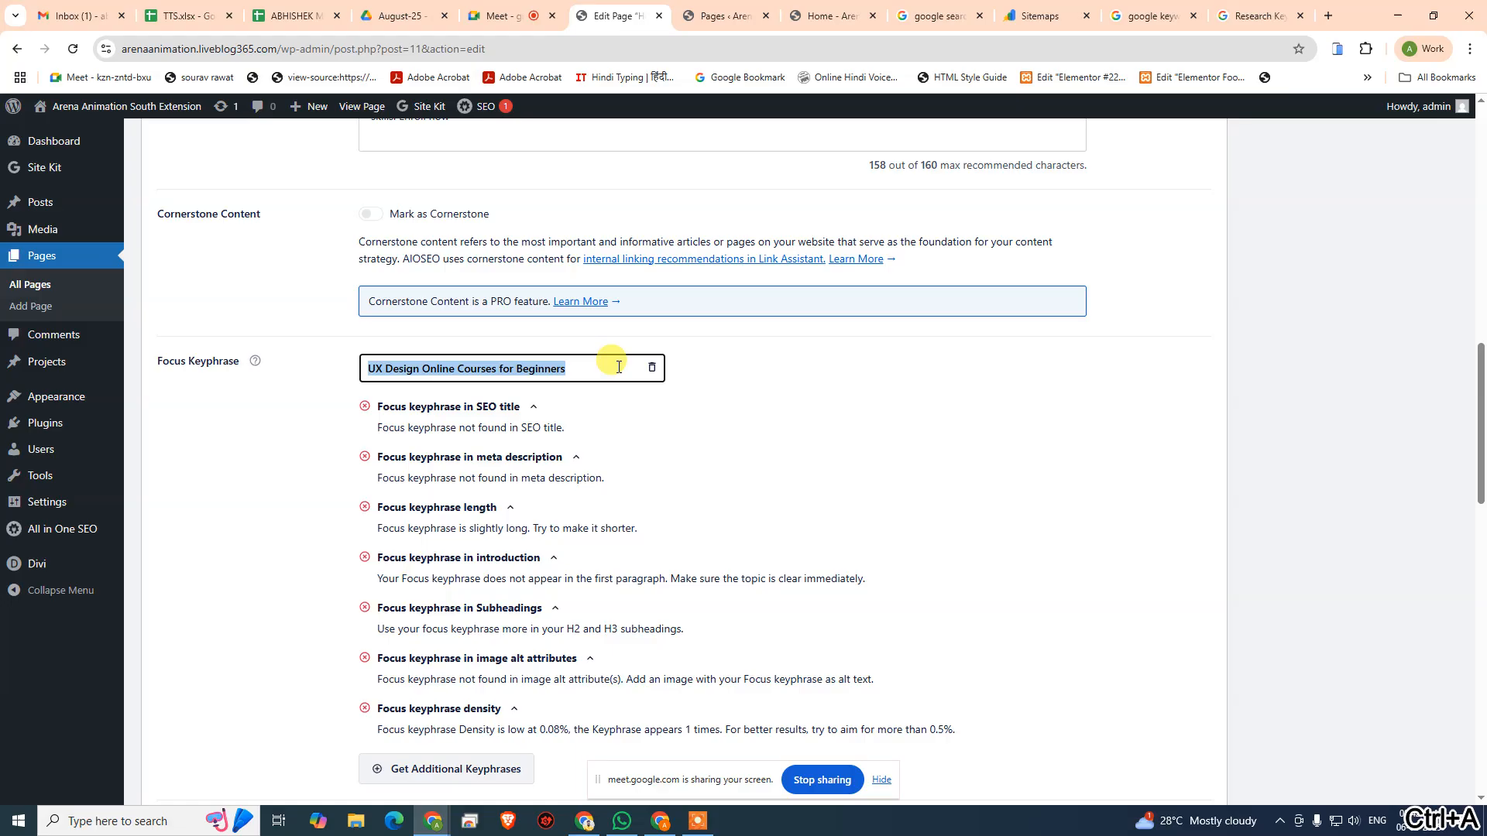
pyautogui.write('Master UX Design Online -')
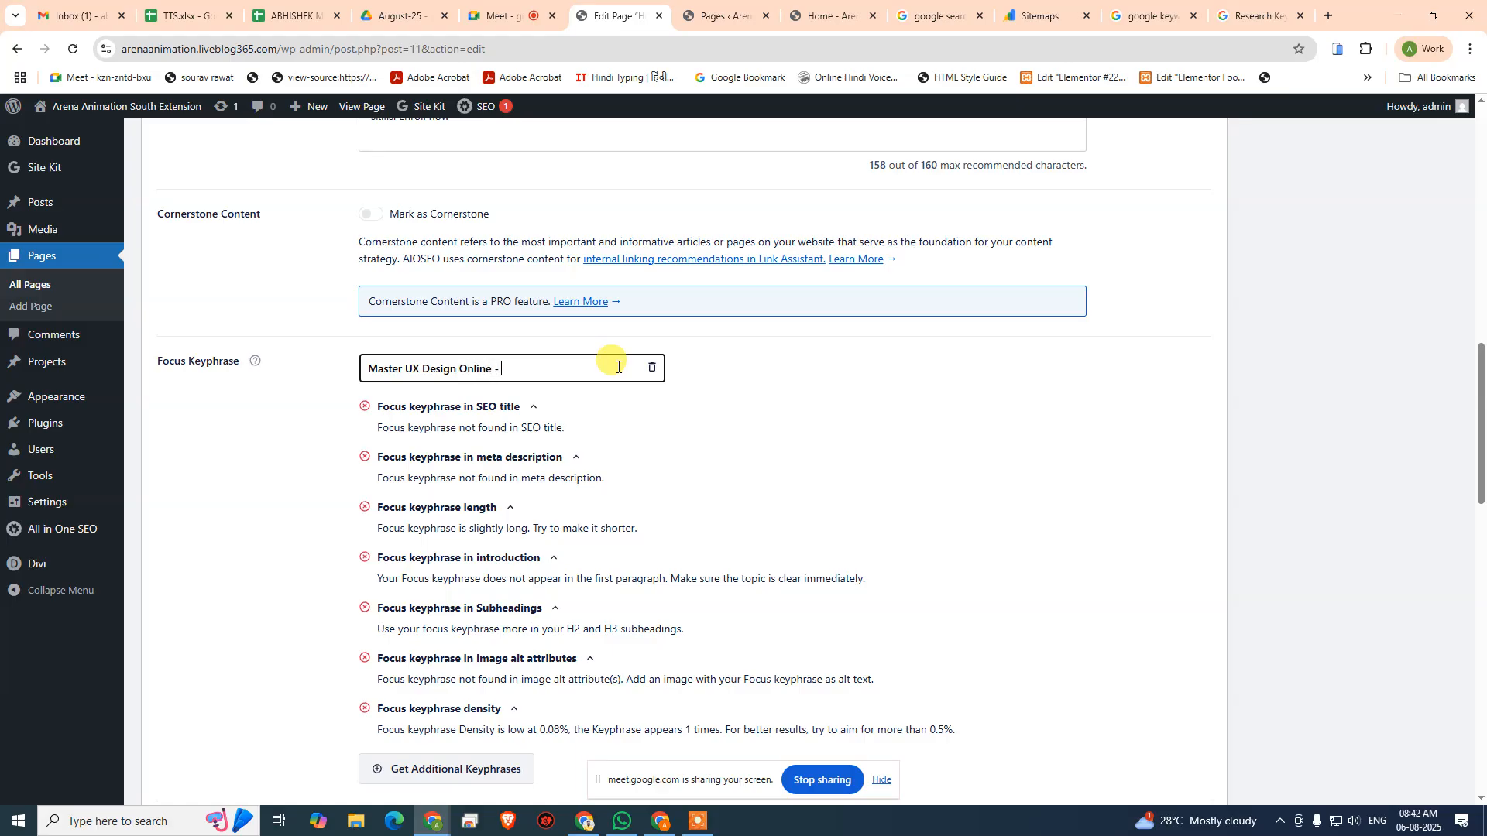
pyautogui.write('Learn f')
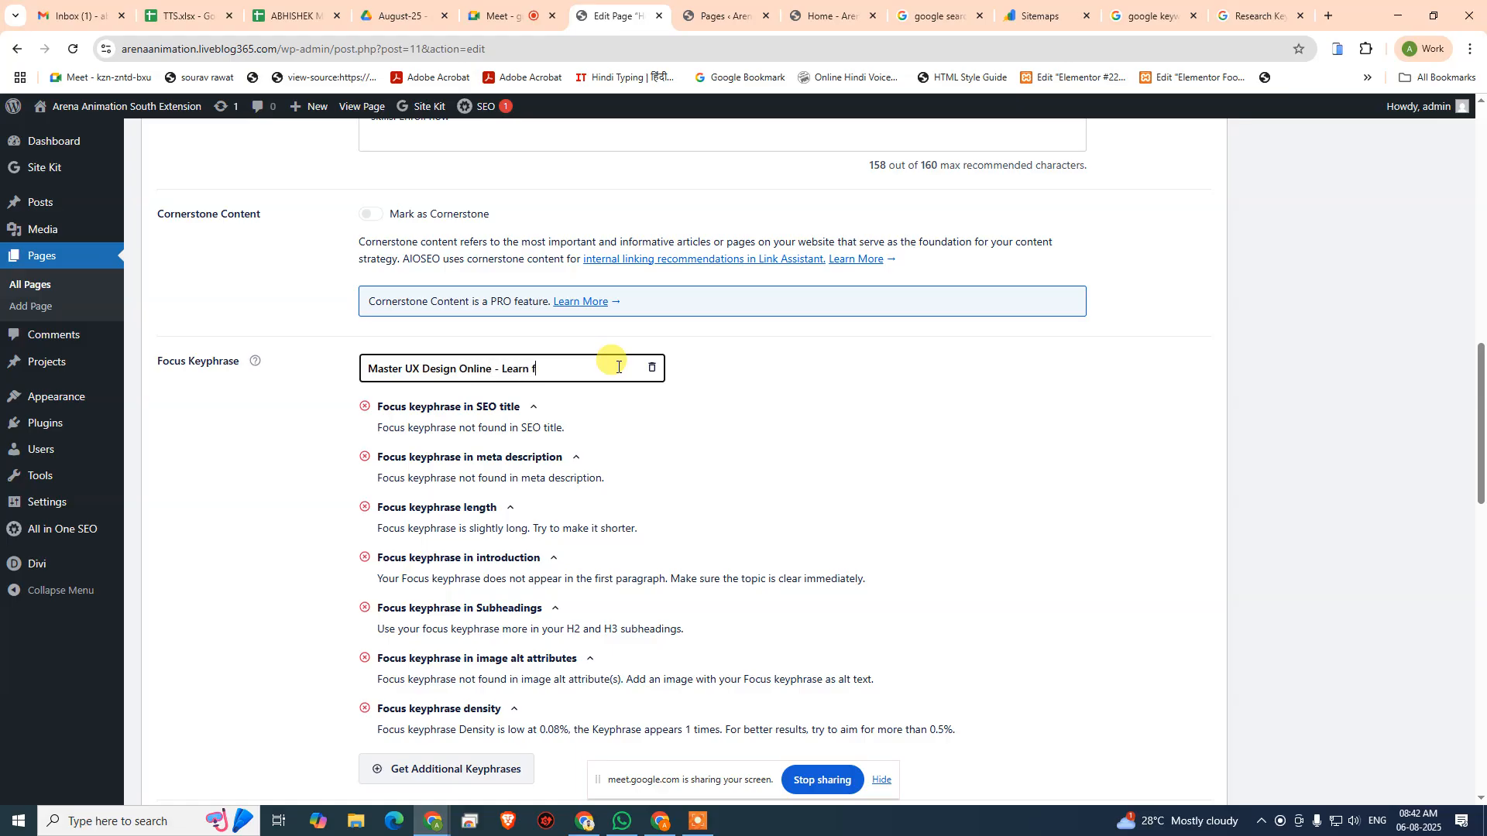
pyautogui.write('rom Experts')
pyautogui.press('Return')
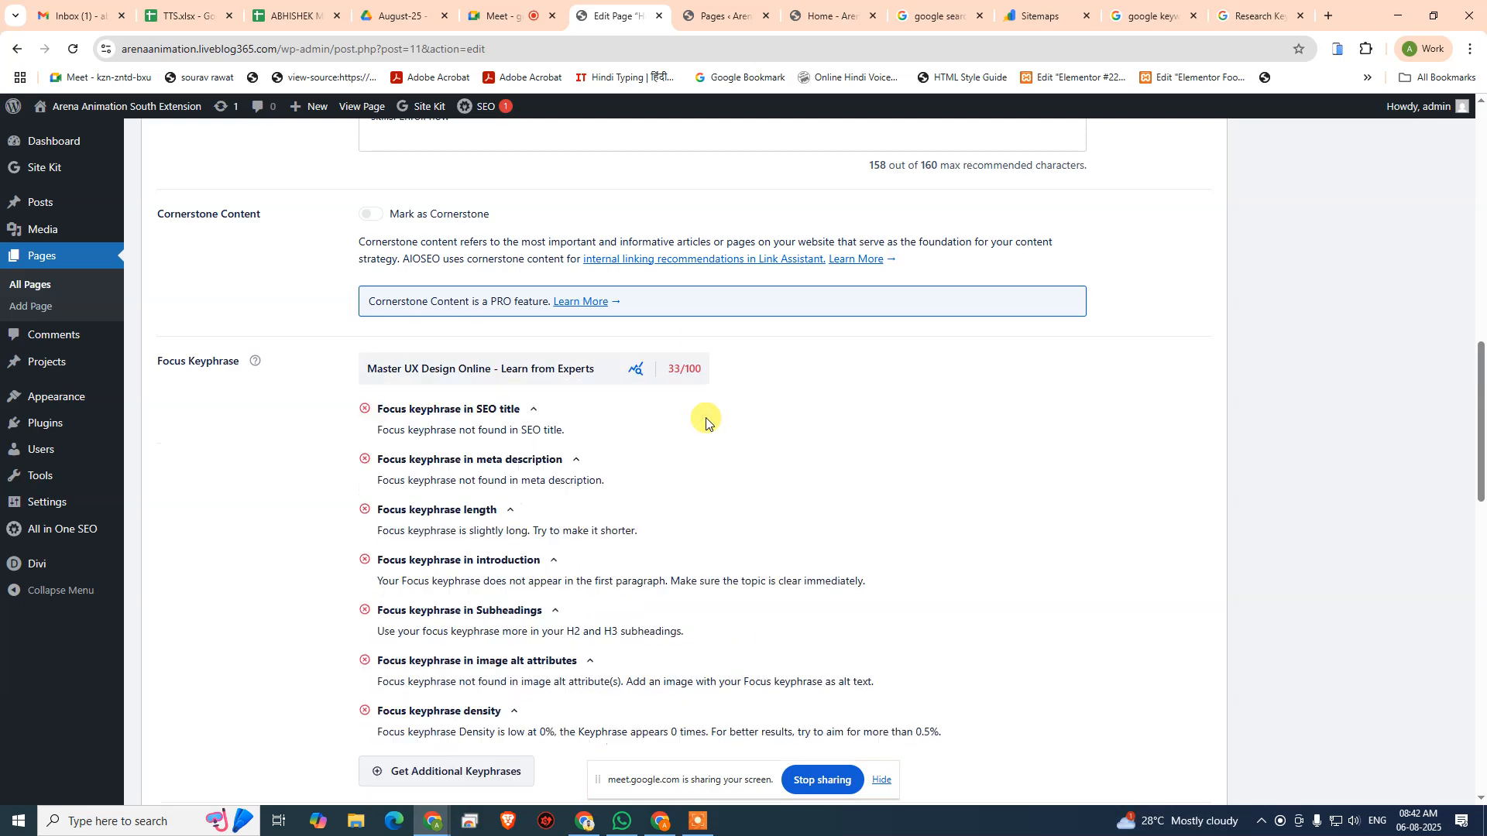
# - Delete the additional keyphrases "Job-Ready UX Design Online Courses" and "UI/UX Design Online Courses with Certification"
pyautogui.scroll(-7, 705, 422)
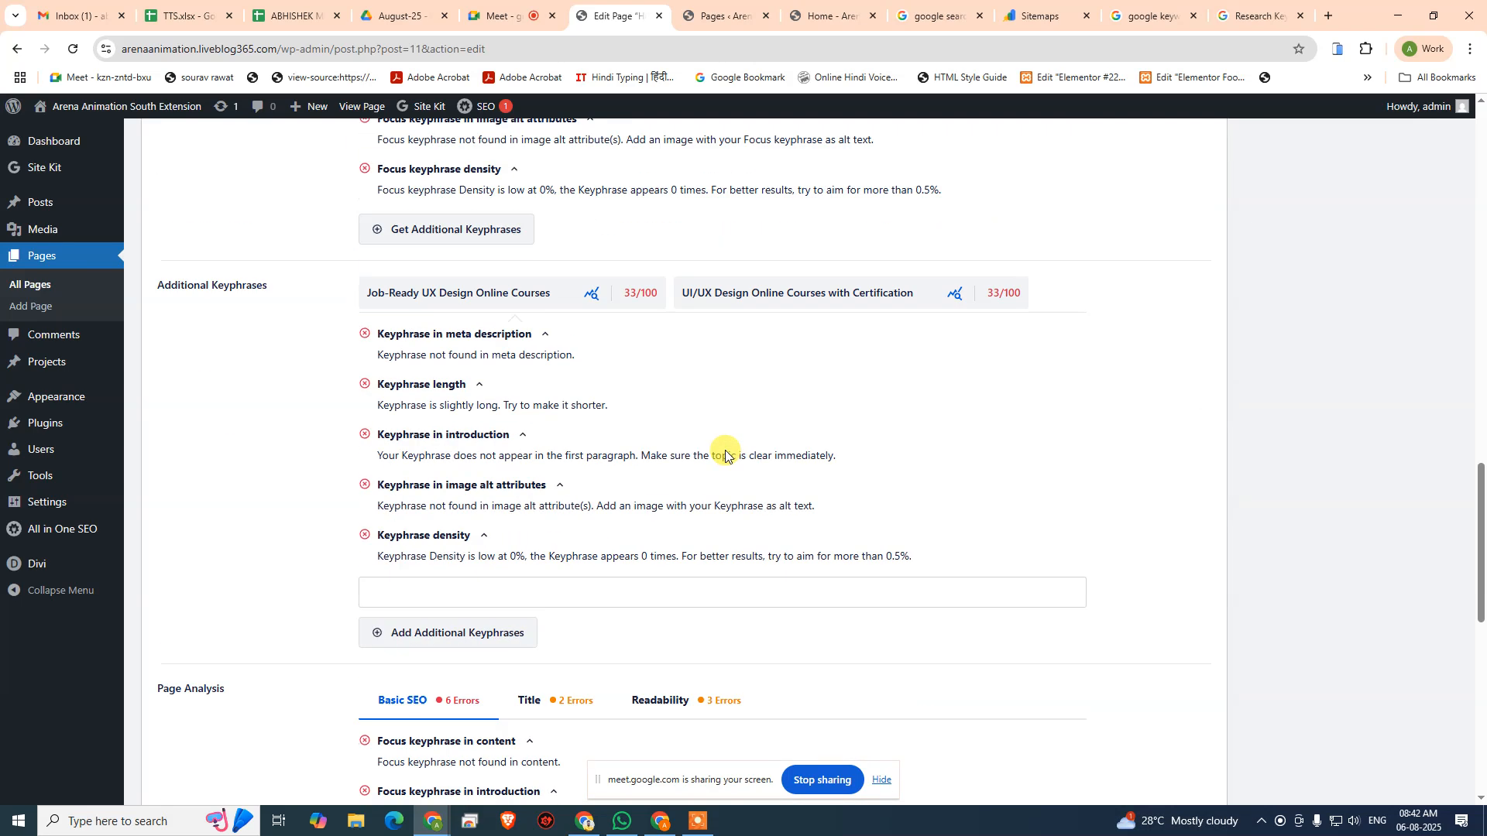
pyautogui.click(563, 293)
pyautogui.click(638, 292)
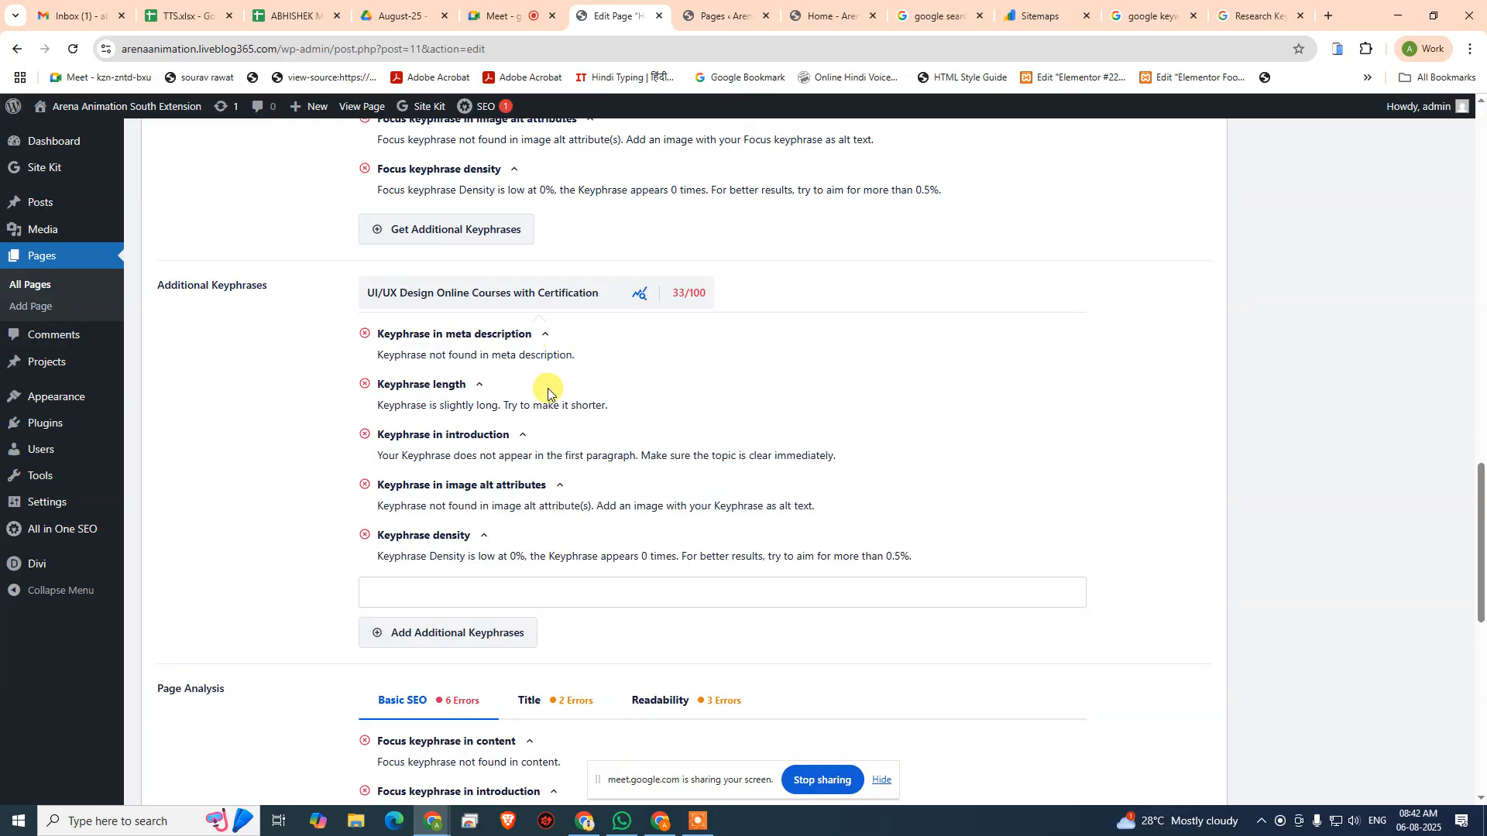
pyautogui.click(609, 292)
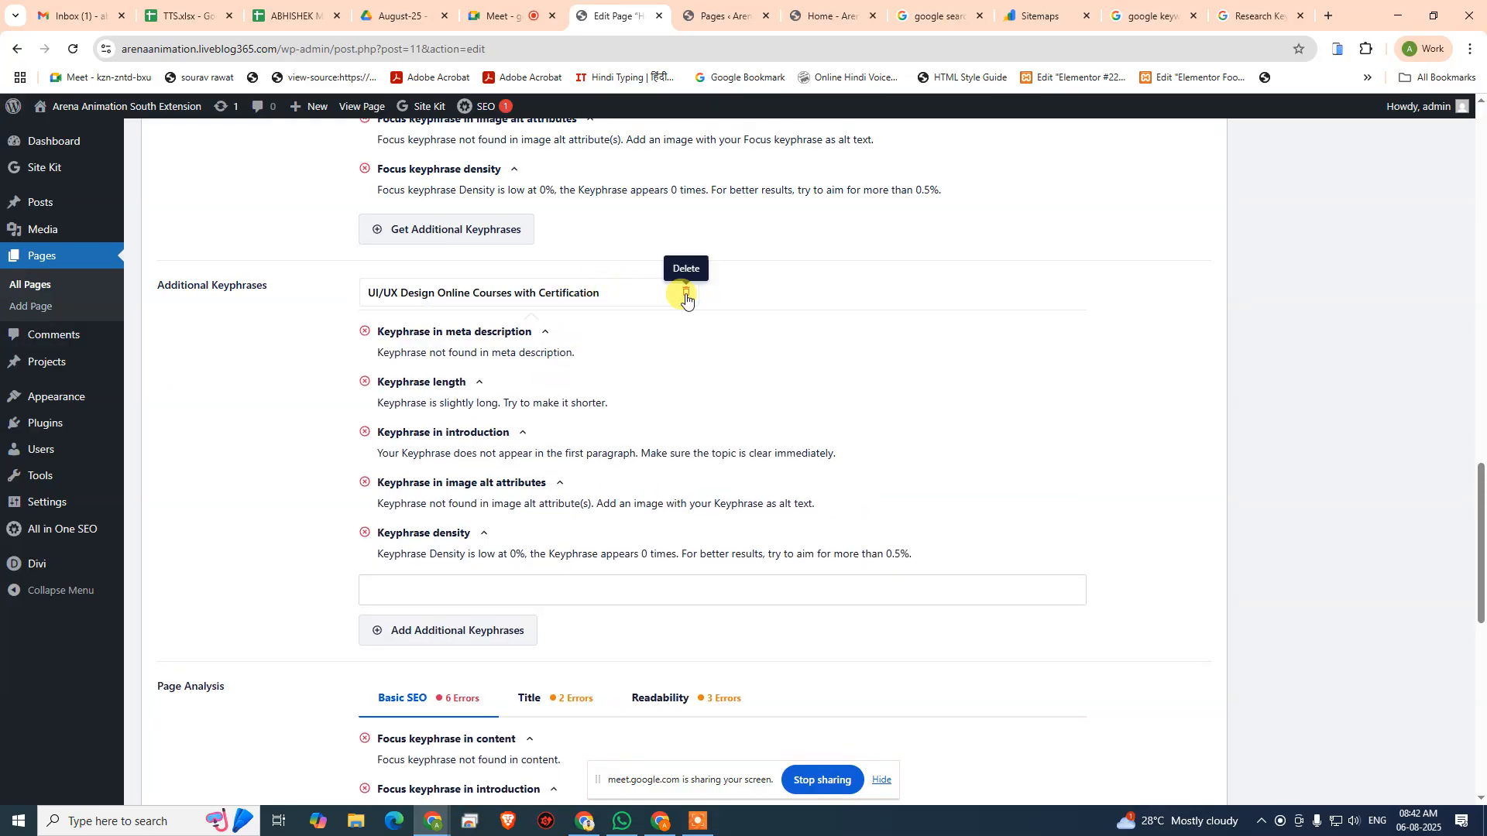
pyautogui.click(685, 292)
# - Shorten the focus keyphrase to "Master UX Design" so it matches the opening words of the page title
pyautogui.scroll(9, 496, 387)
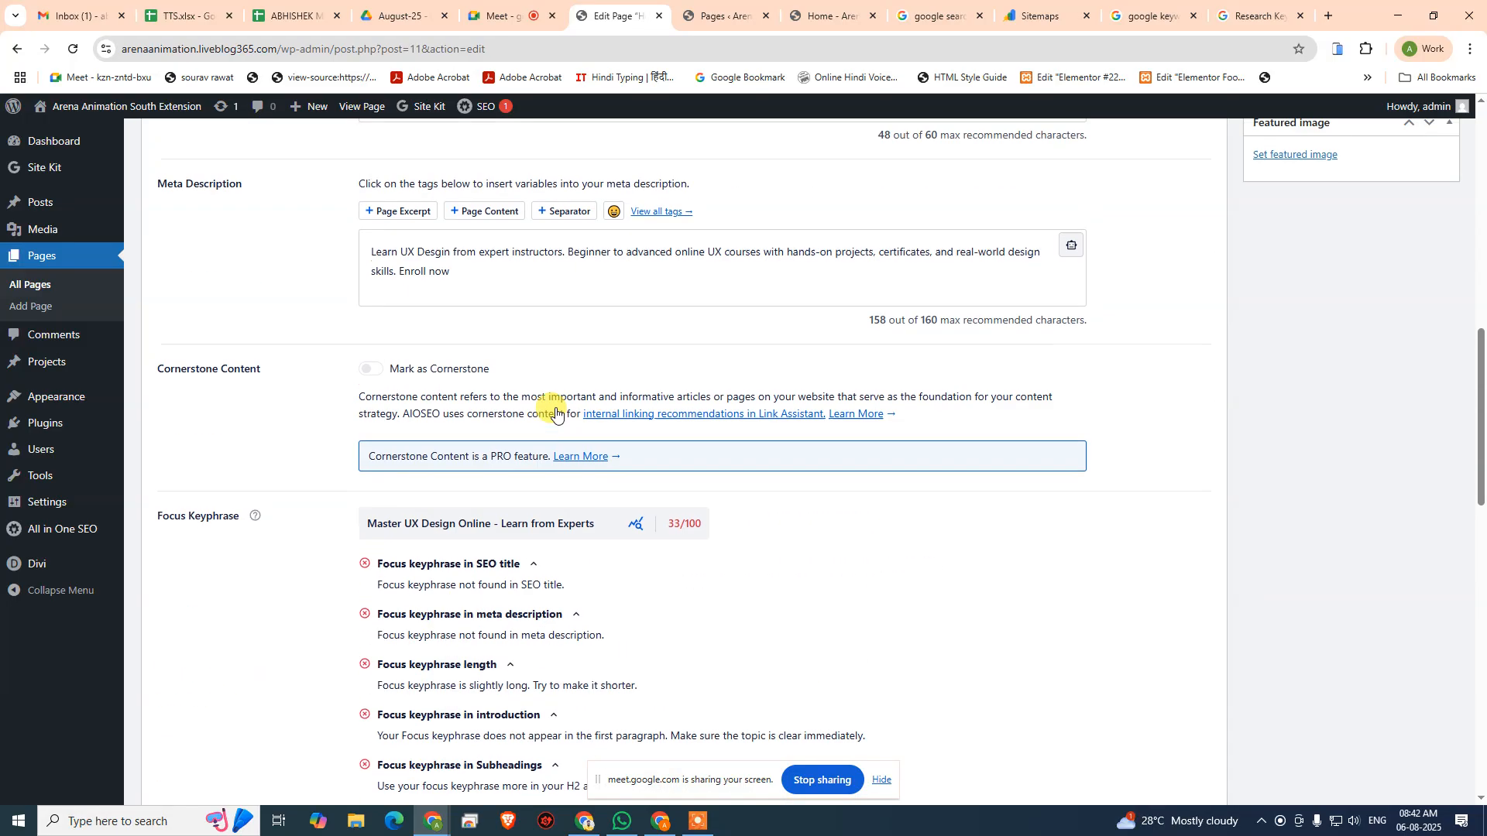
pyautogui.scroll(5, 564, 500)
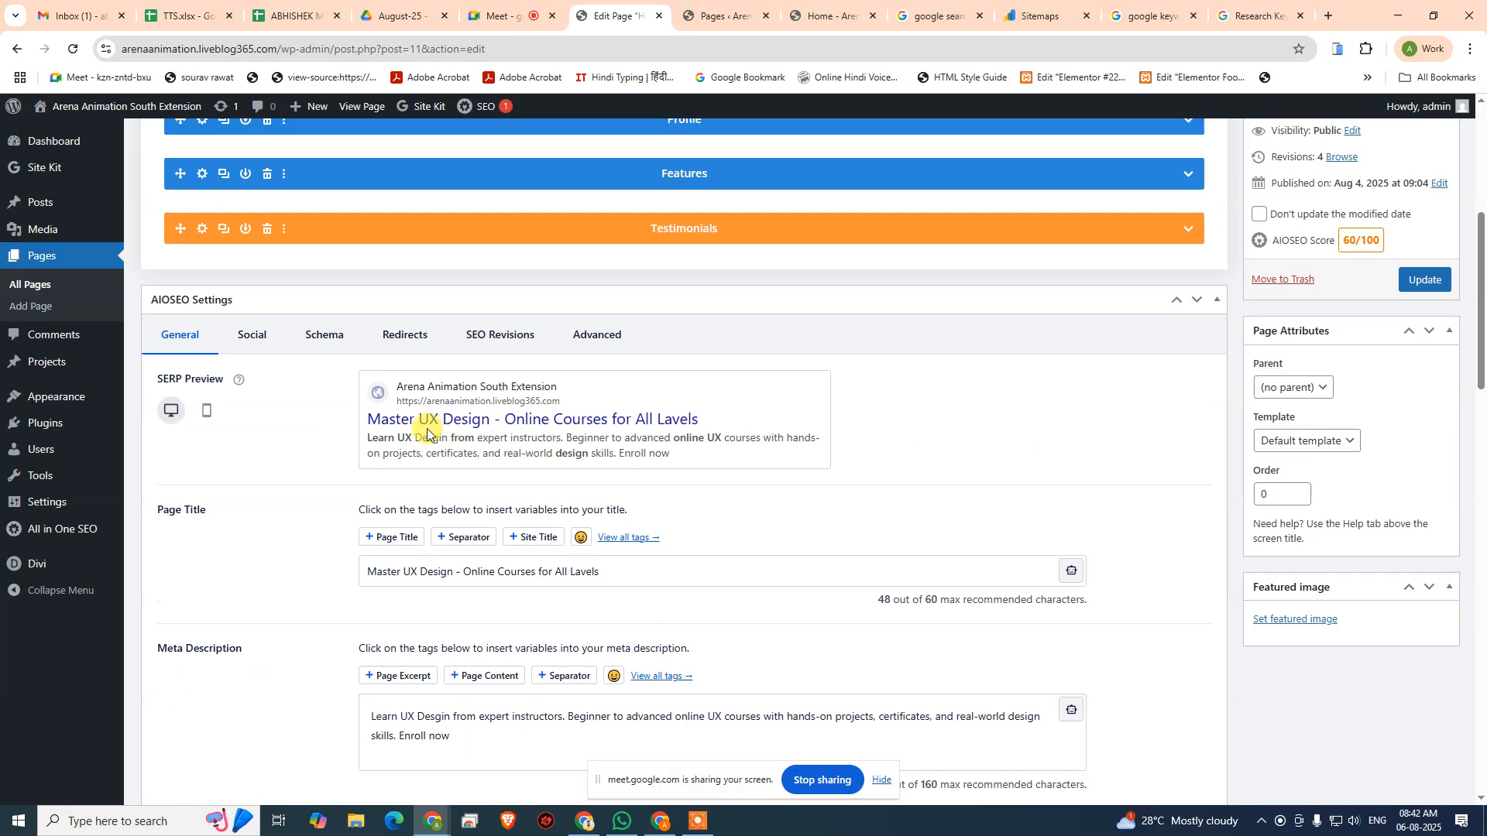
pyautogui.scroll(-6, 514, 422)
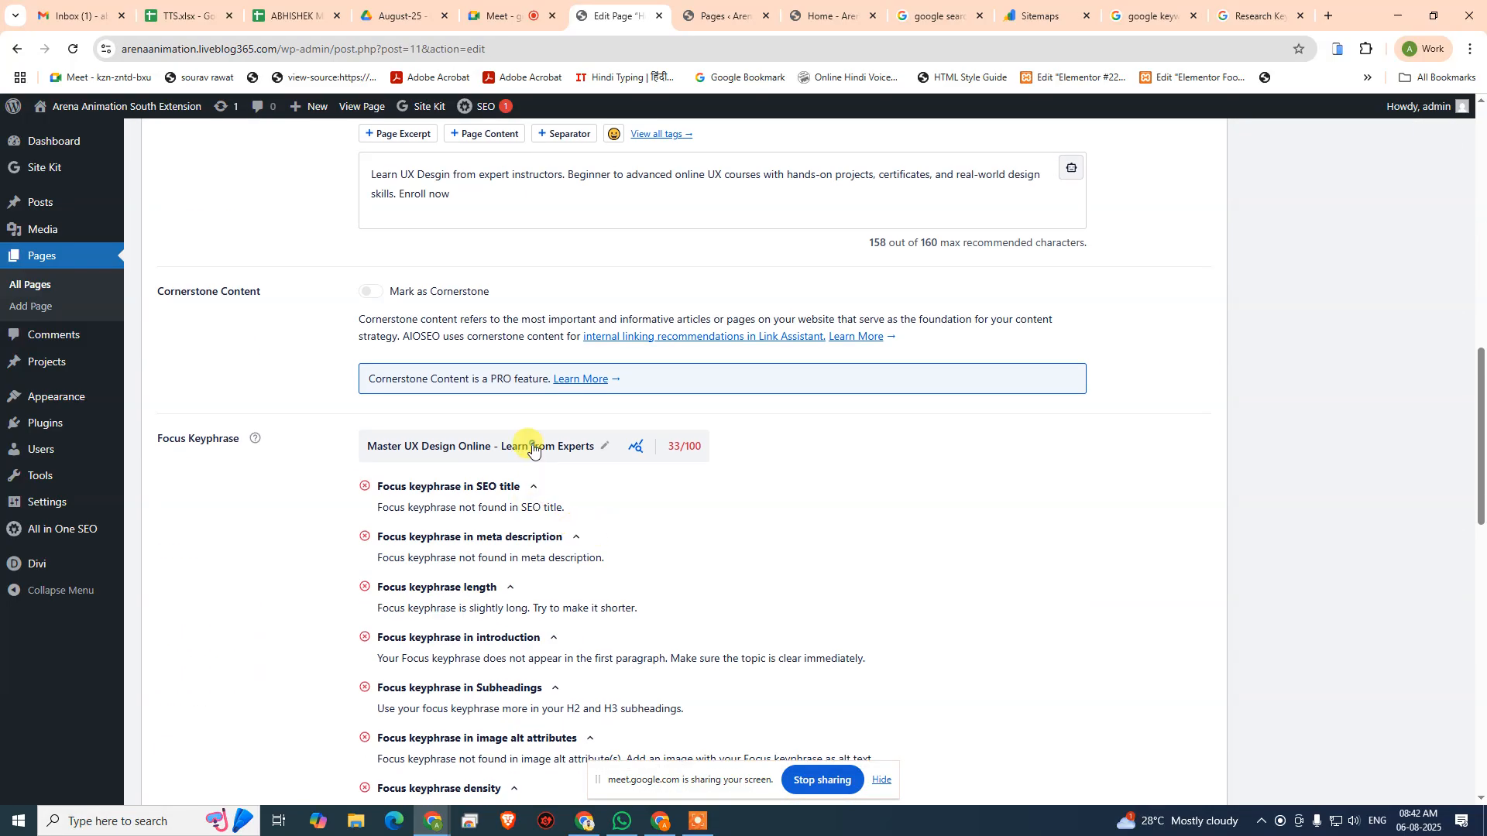
pyautogui.click(605, 446)
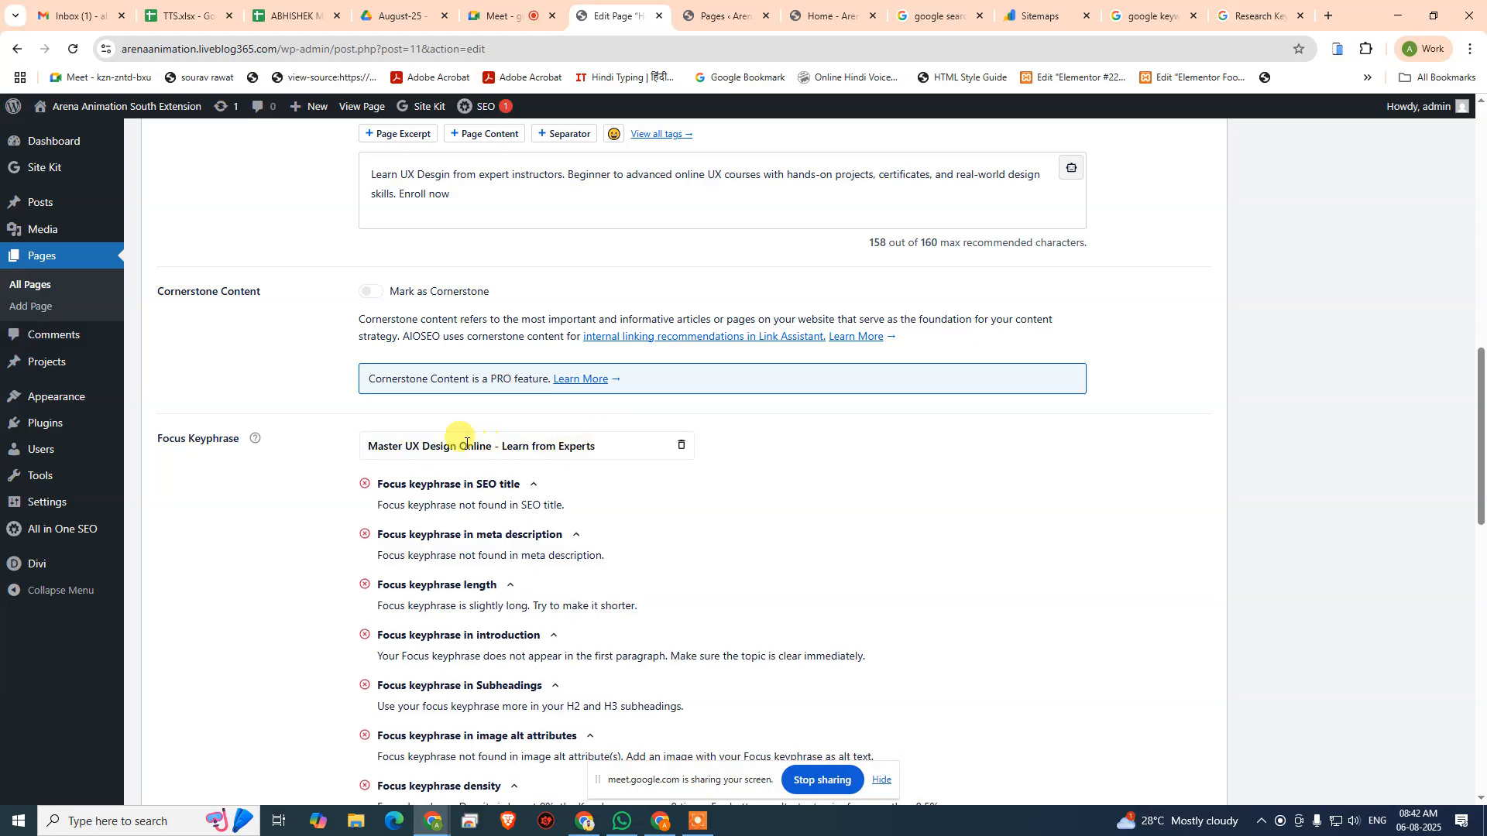
pyautogui.moveTo(458, 446); pyautogui.dragTo(750, 478)
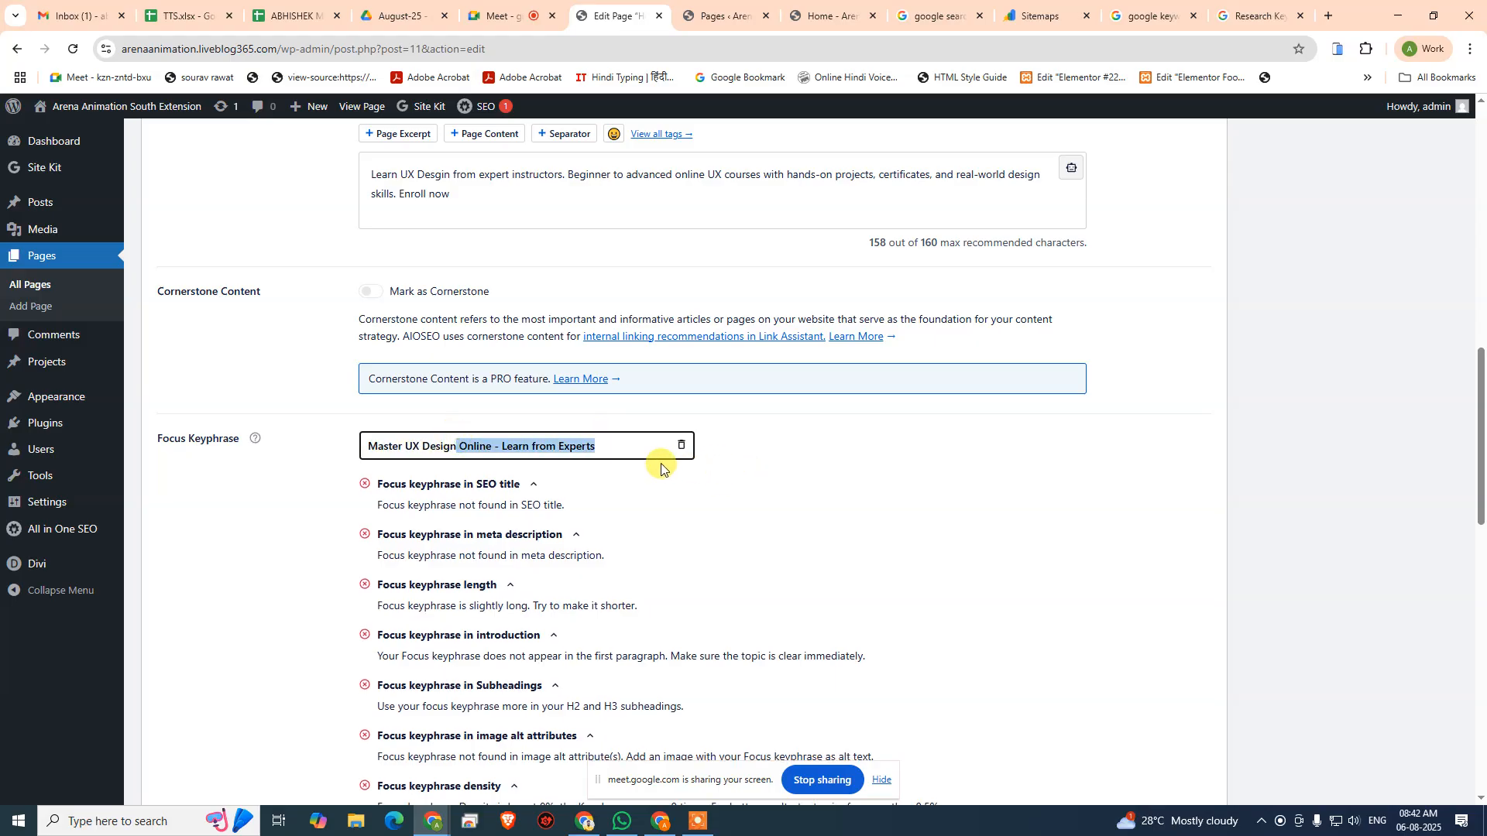
pyautogui.scroll(3, 660, 468)
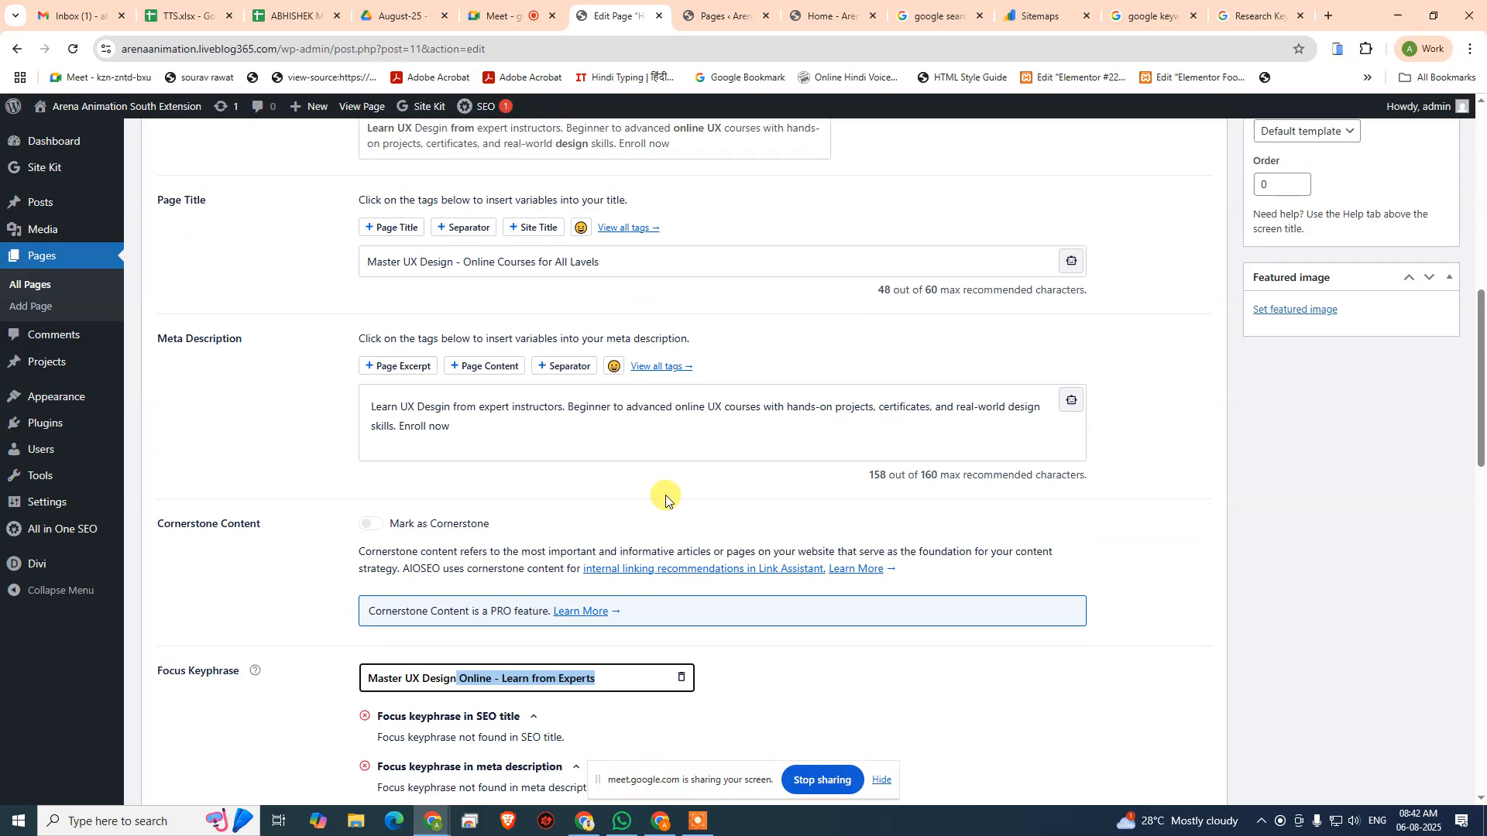
pyautogui.press('BackSpace')
pyautogui.click(853, 690)
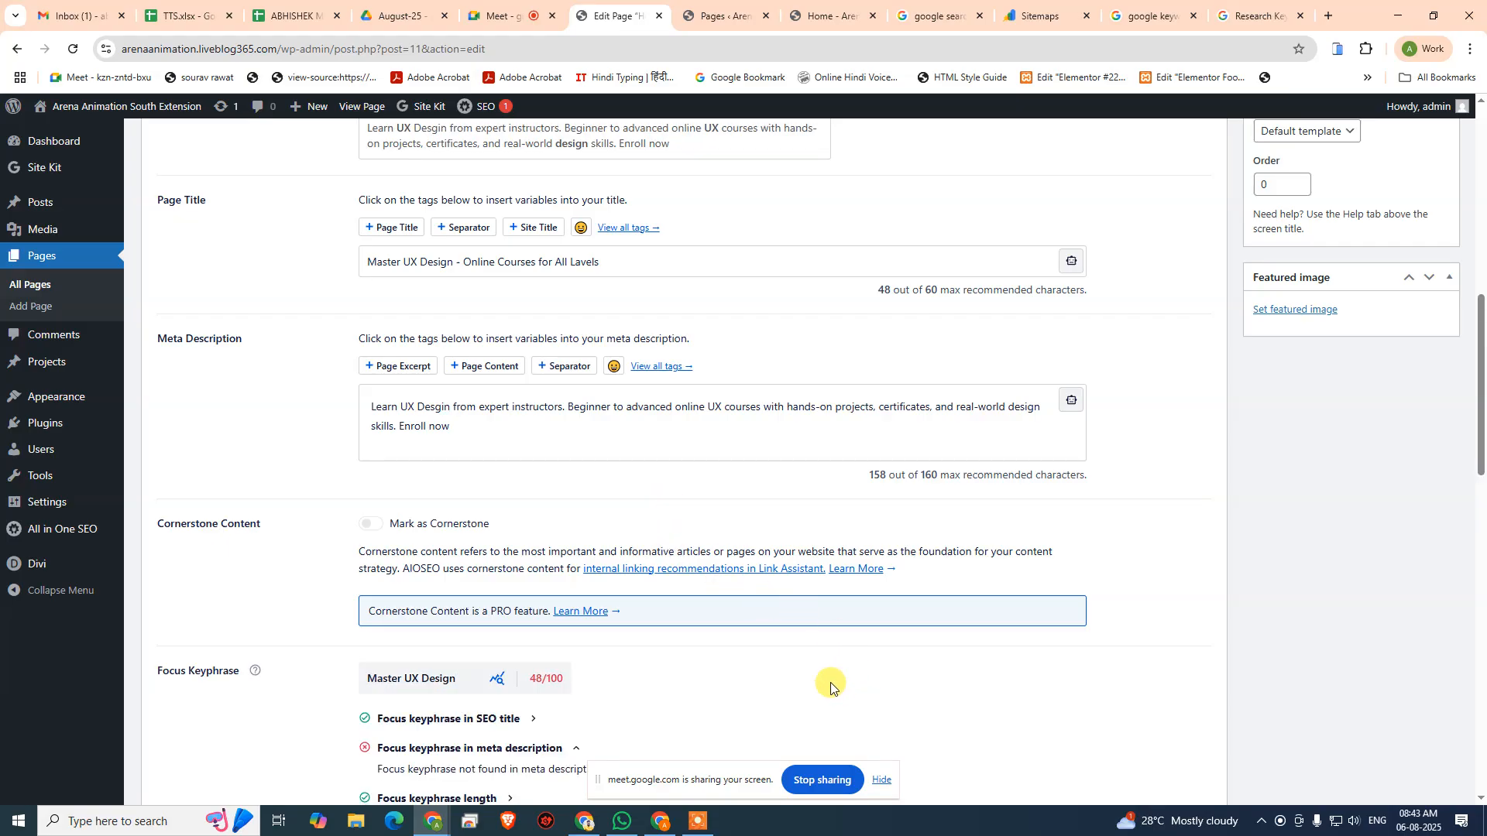
# - Insert "Course" after "Master UX Design" in the AIOSEO page title, making it "Master UX Design Course - Online Courses for All Lavels"
pyautogui.scroll(6, 1039, 513)
pyautogui.scroll(-6, 1038, 512)
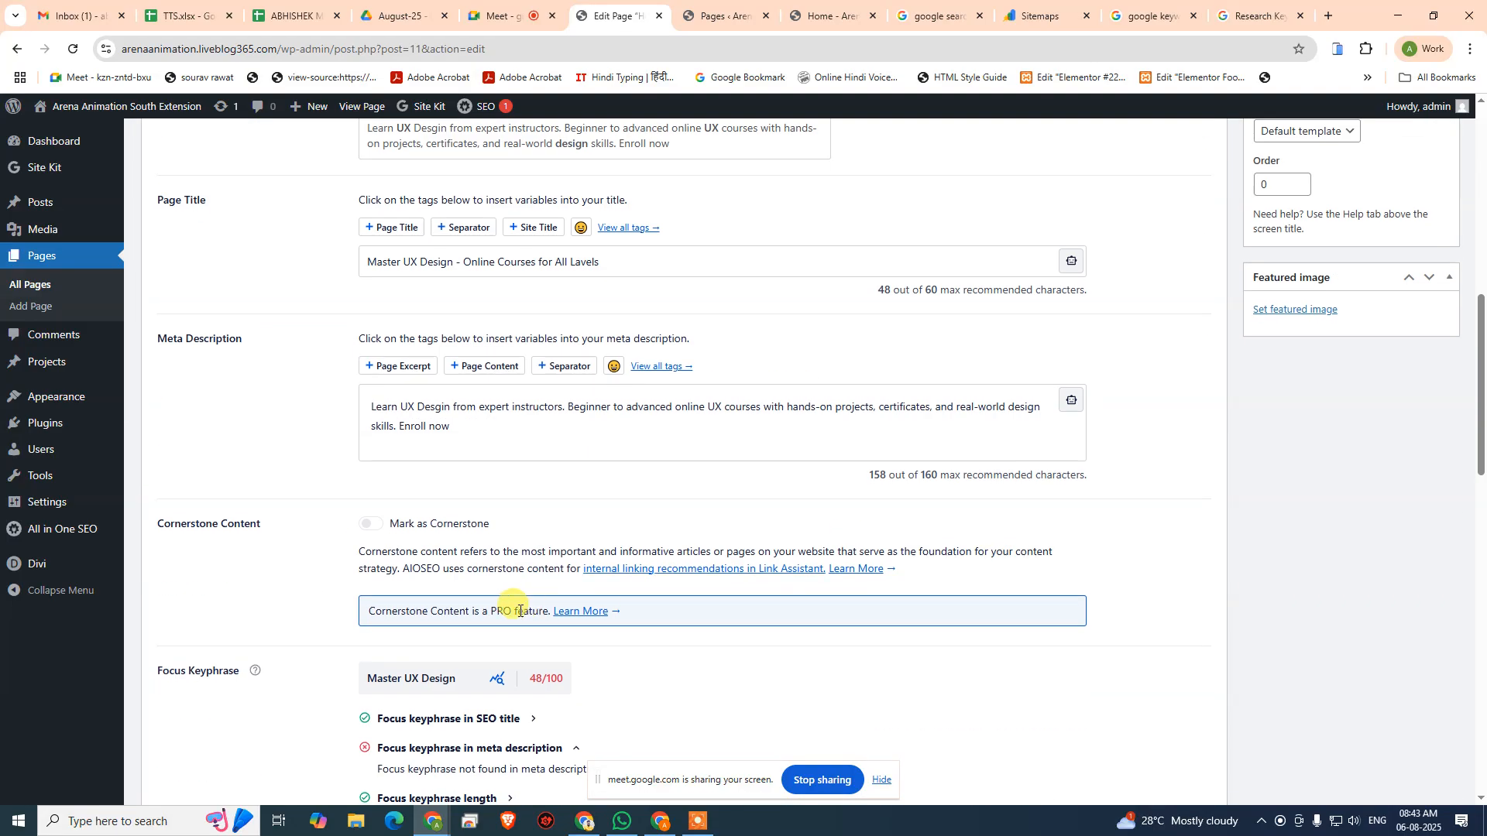
pyautogui.scroll(-3, 519, 611)
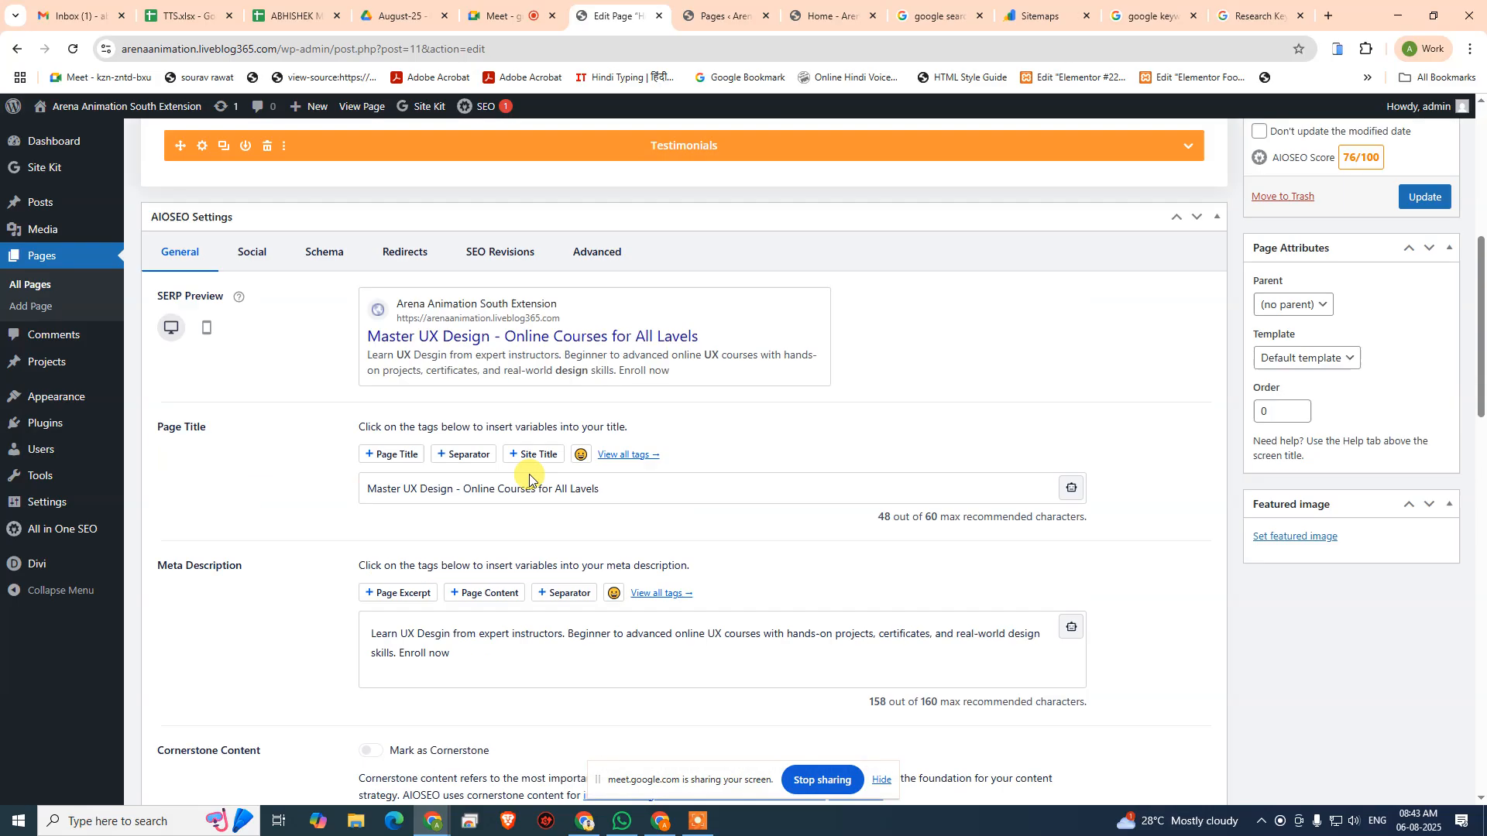
pyautogui.scroll(6, 517, 476)
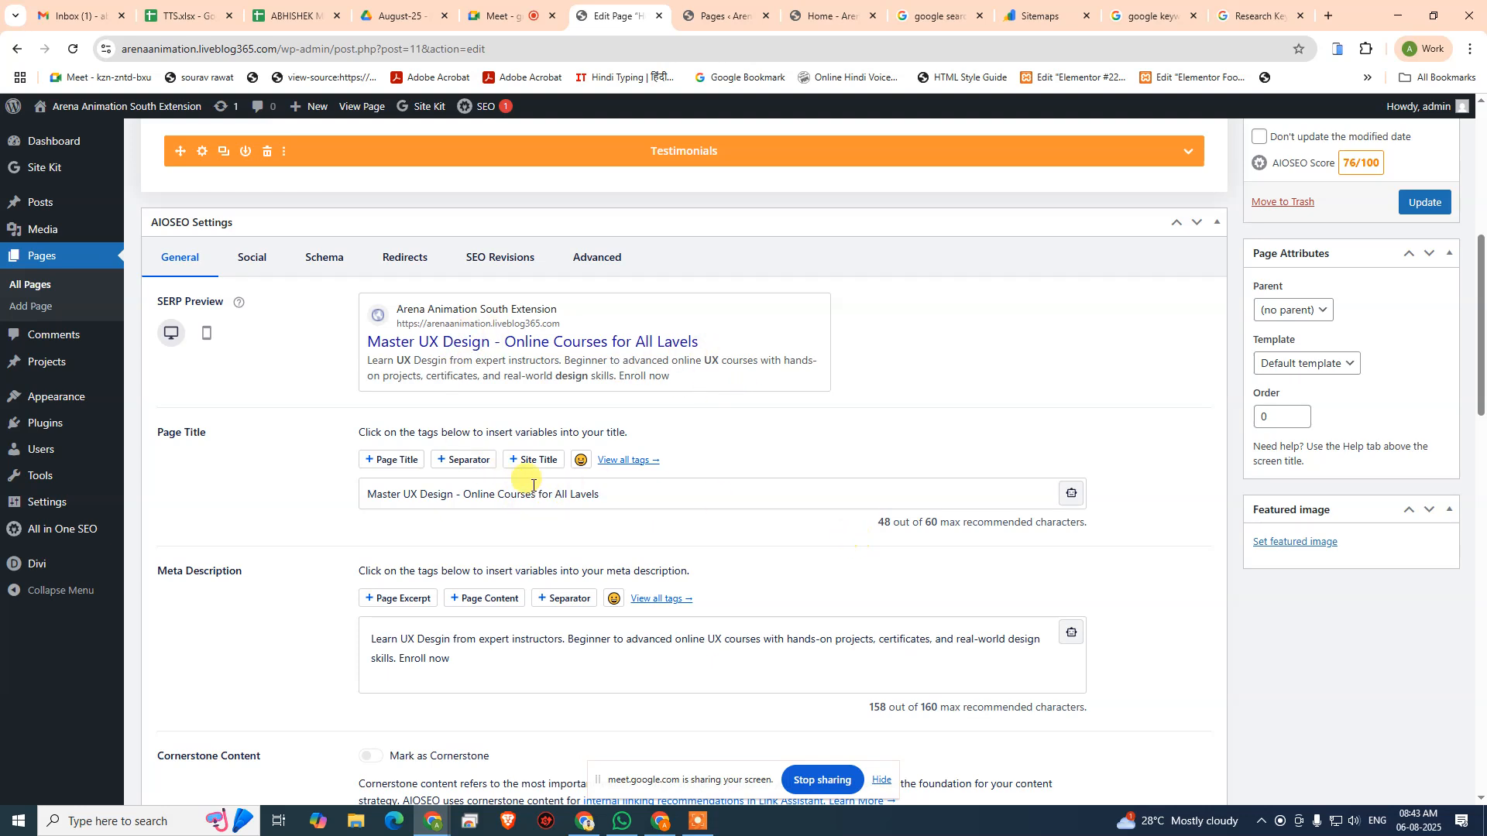
pyautogui.click(454, 490)
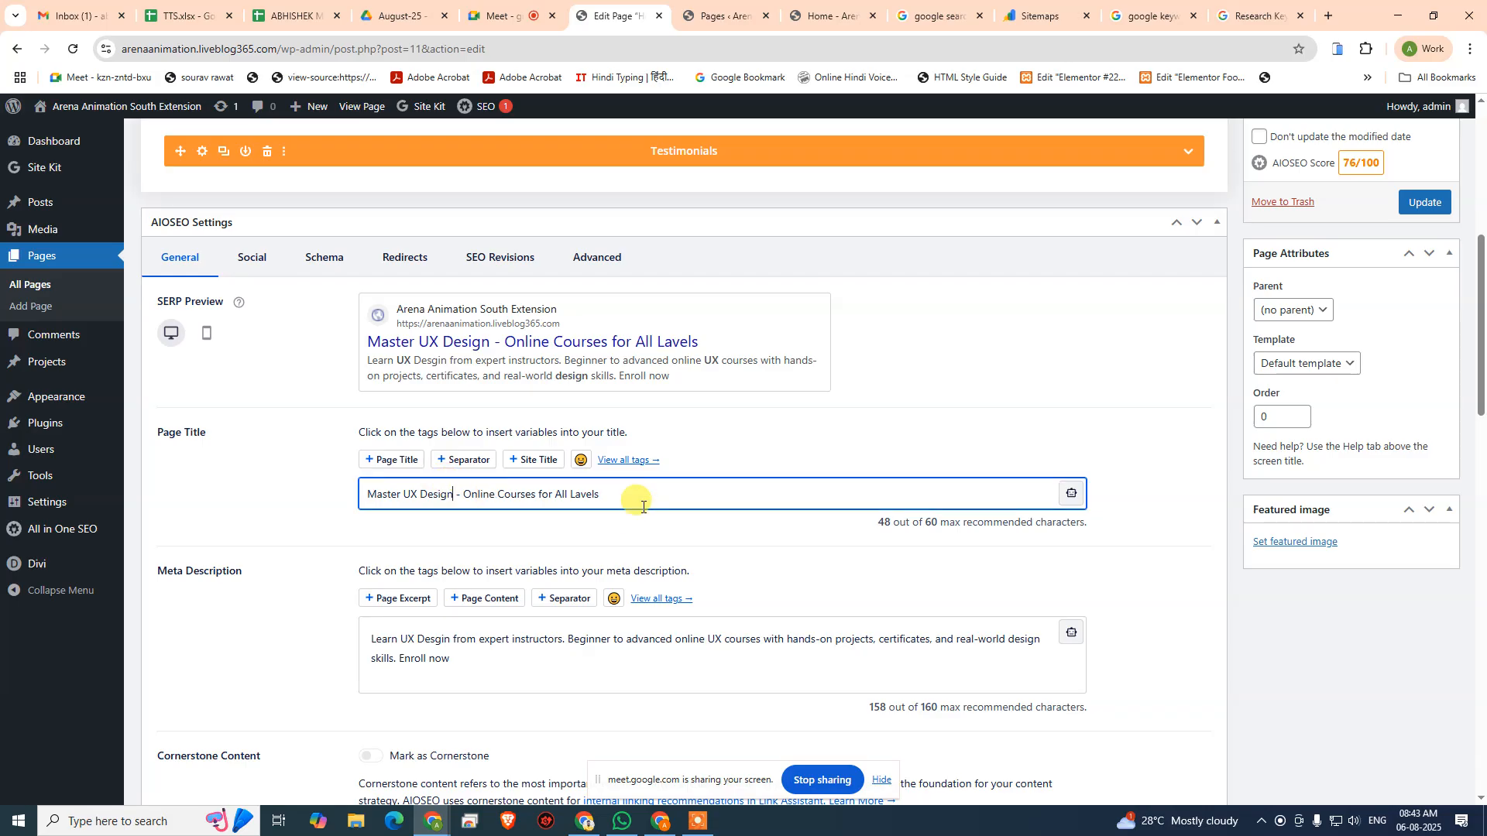
pyautogui.write('Course')
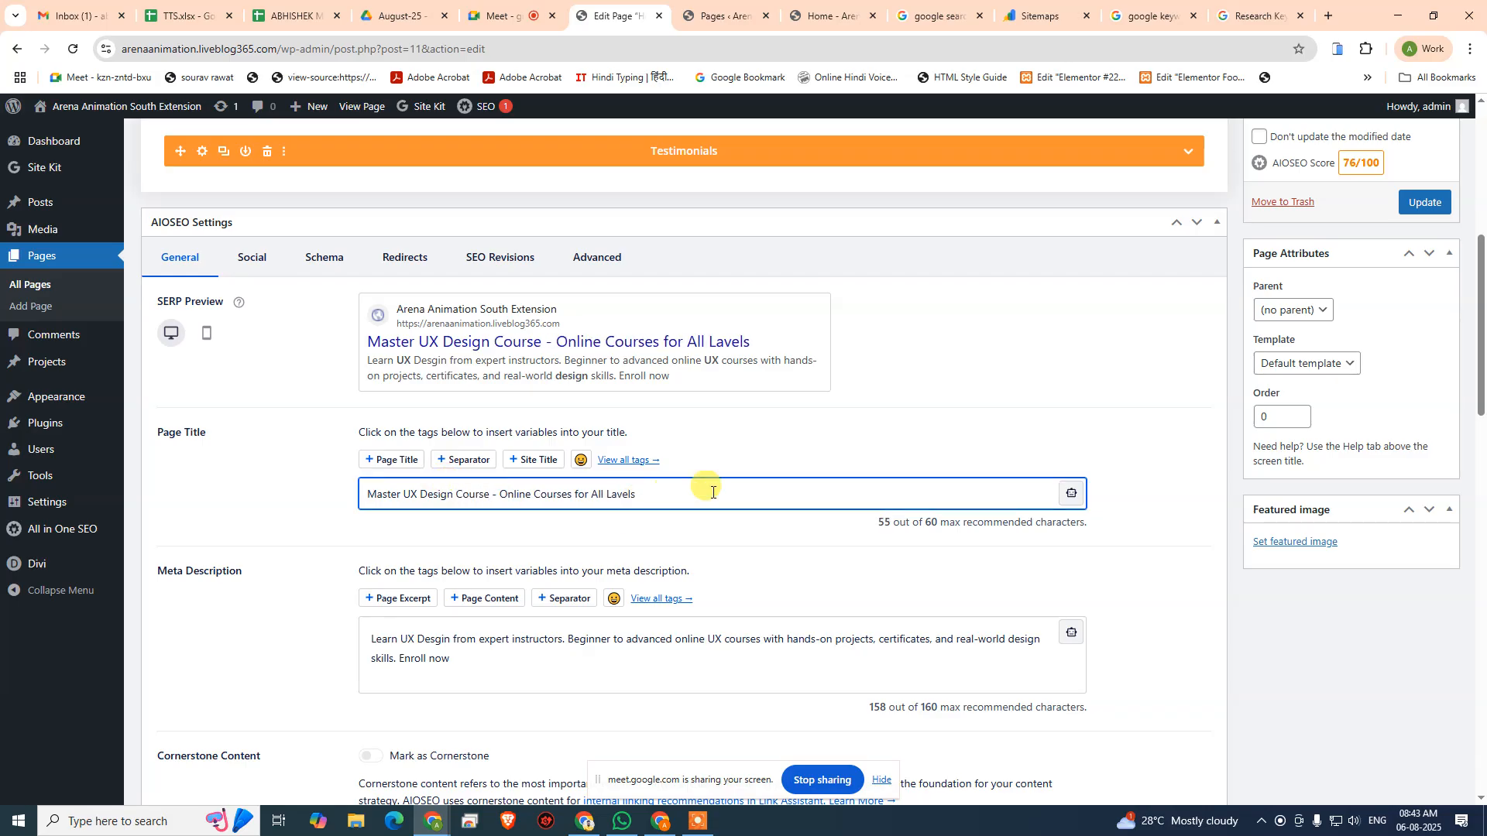
pyautogui.click(803, 576)
pyautogui.scroll(-1, 824, 571)
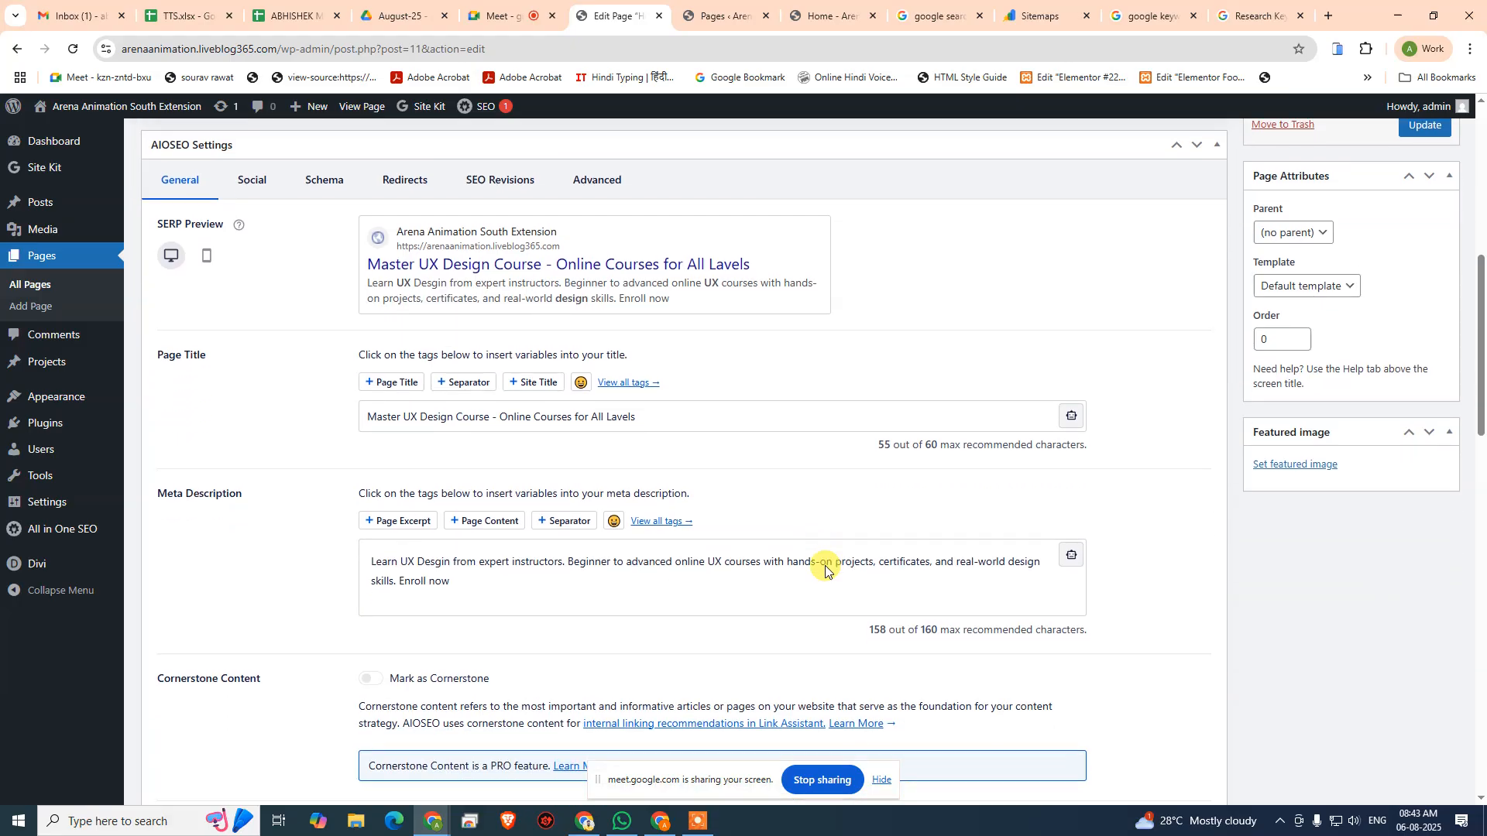
# - Extend the Home page's focus keyphrase to "Master UX Design Course"
pyautogui.scroll(-1, 511, 452)
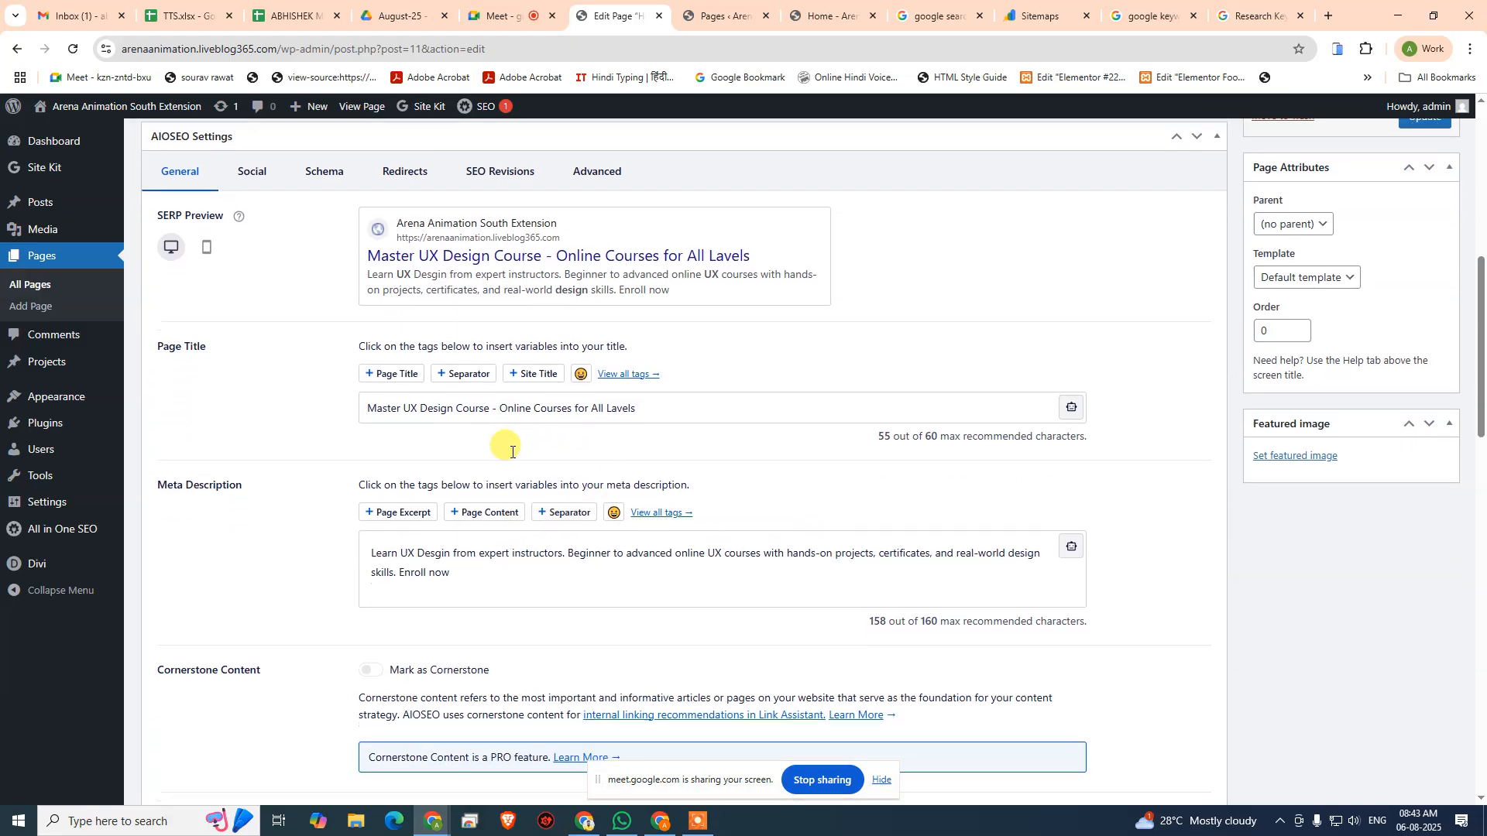
pyautogui.scroll(-4, 511, 452)
pyautogui.click(468, 527)
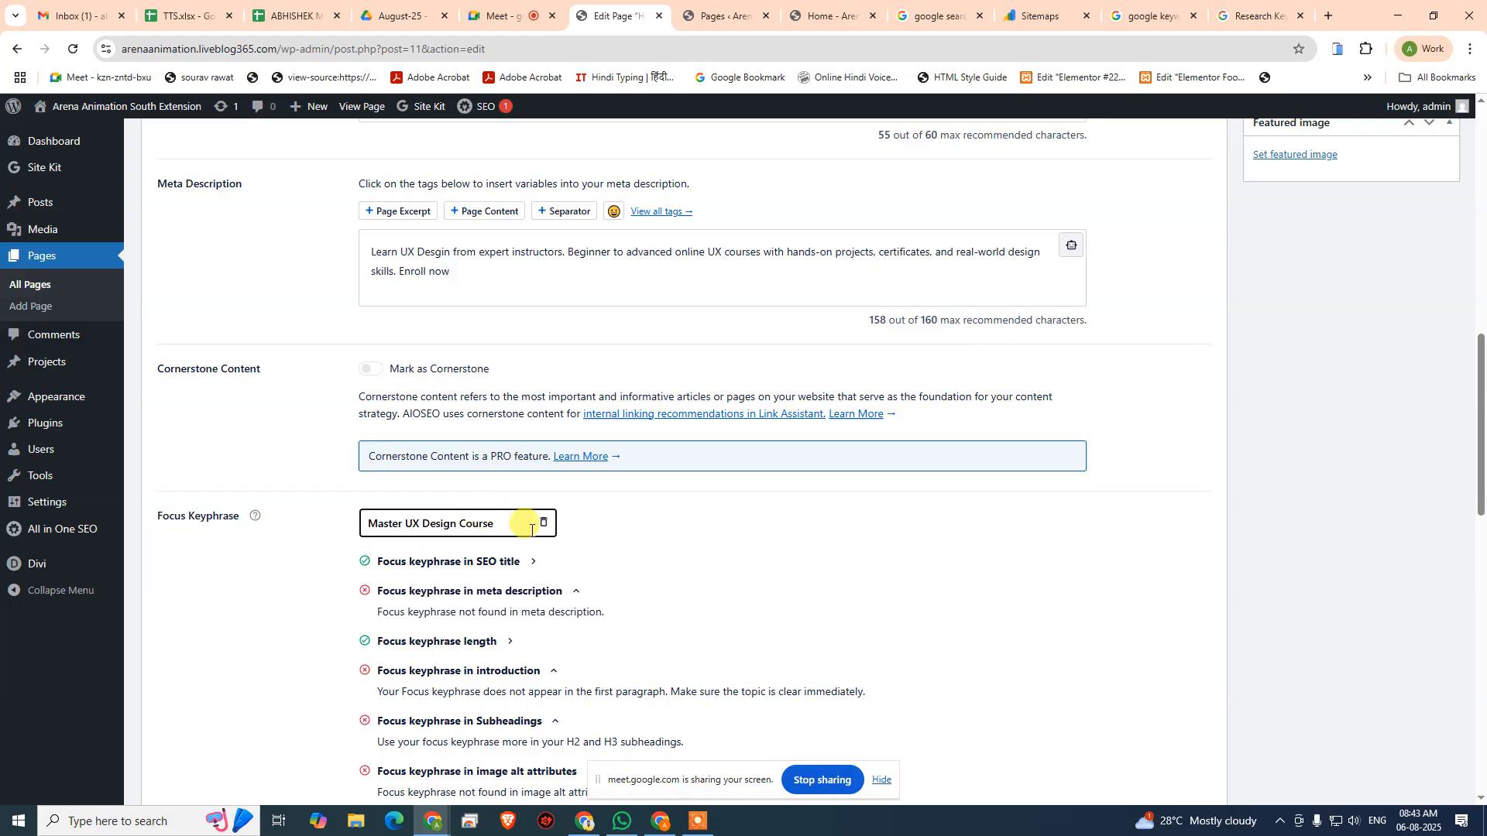
pyautogui.click(652, 563)
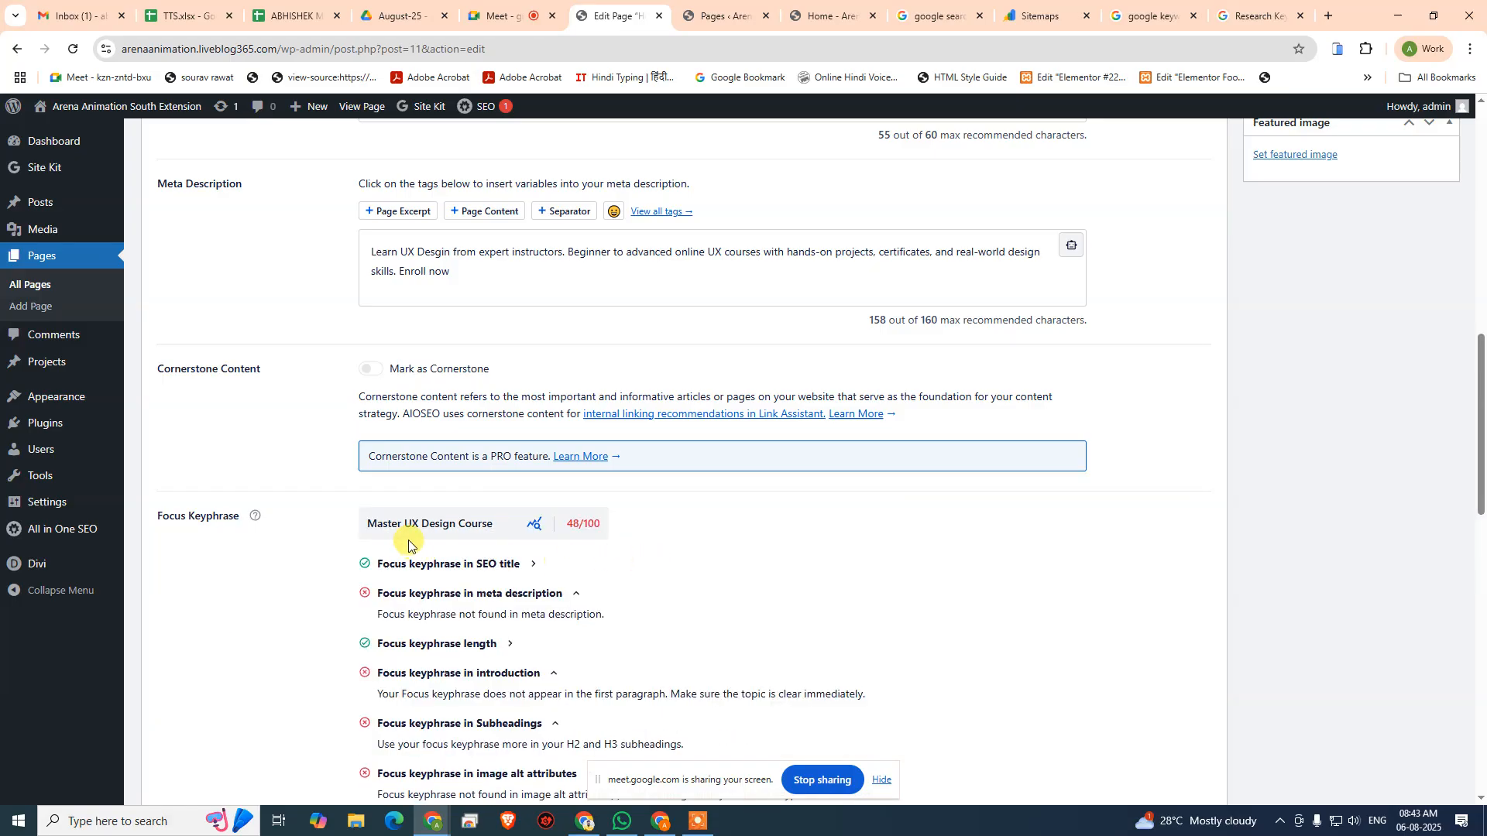
# - Insert "in" after "Master" in the focus keyphrase, making it "Master in UX Design Course"
pyautogui.click(501, 523)
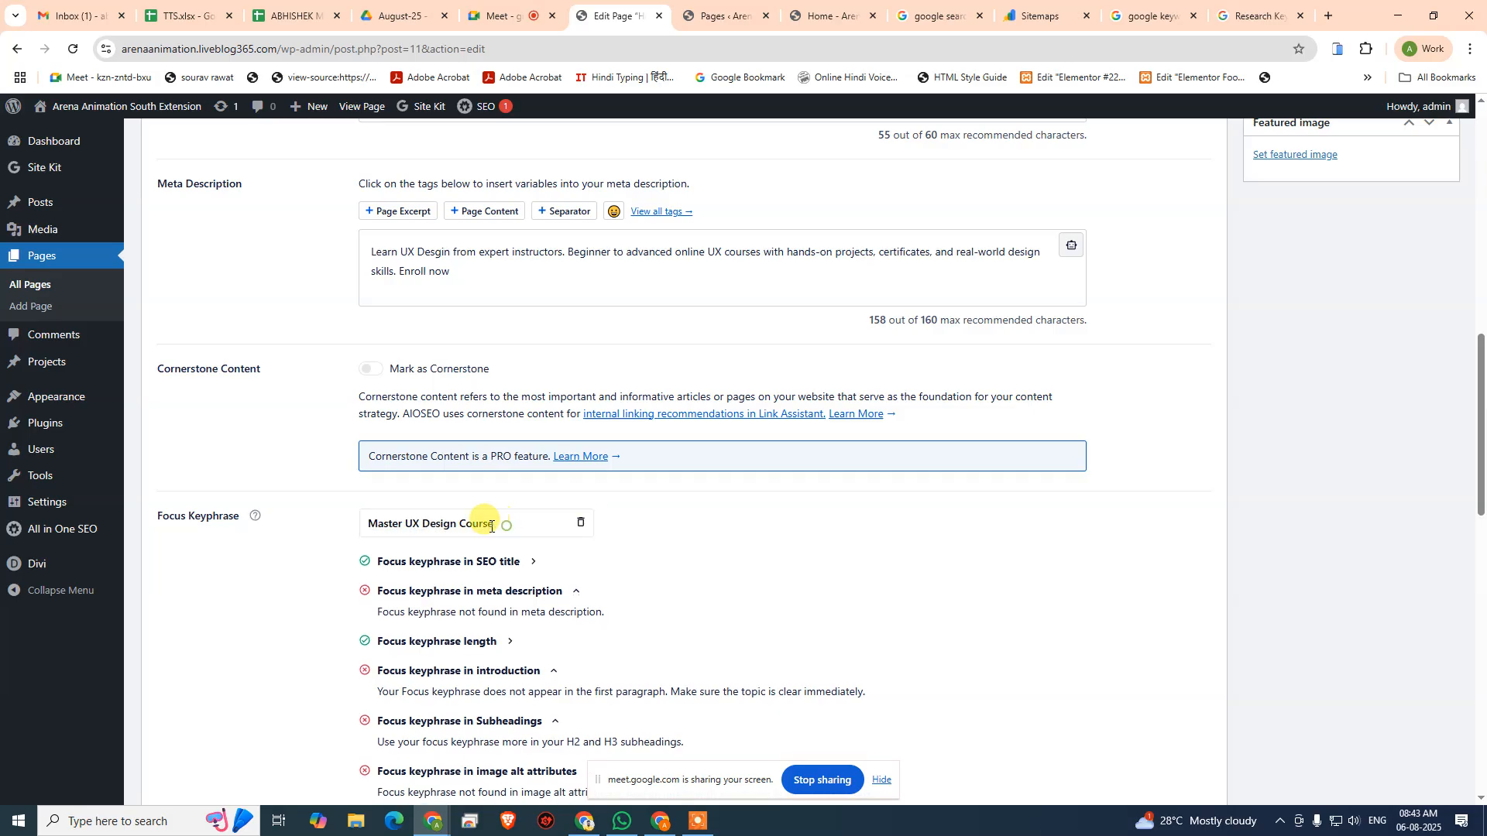
pyautogui.click(404, 523)
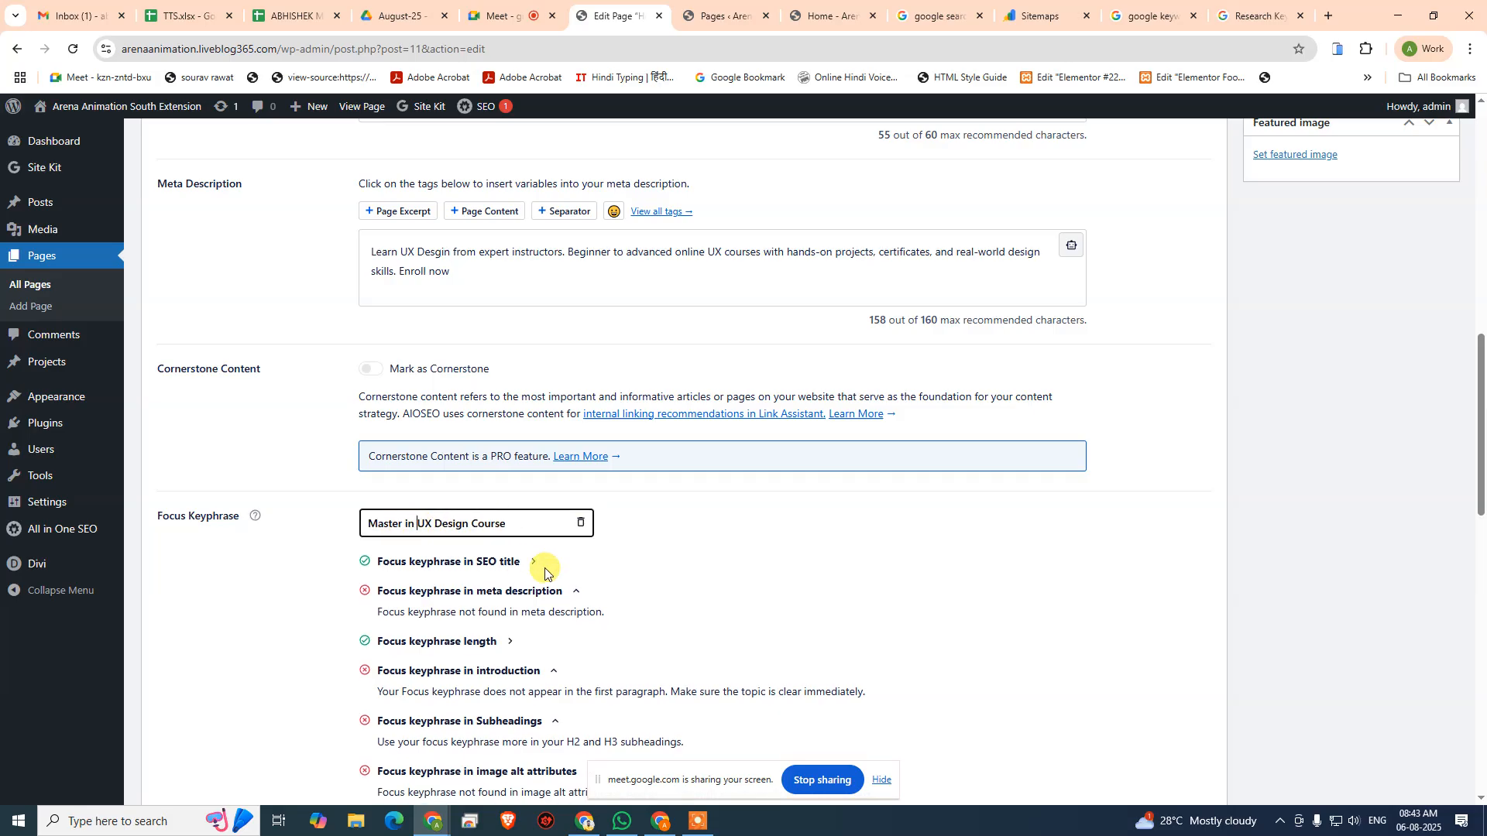
pyautogui.write('in')
# - Insert "in" into the AIOSEO page title, making it "Master in UX Design Course - Online Courses for All Lavels"
pyautogui.scroll(7, 573, 565)
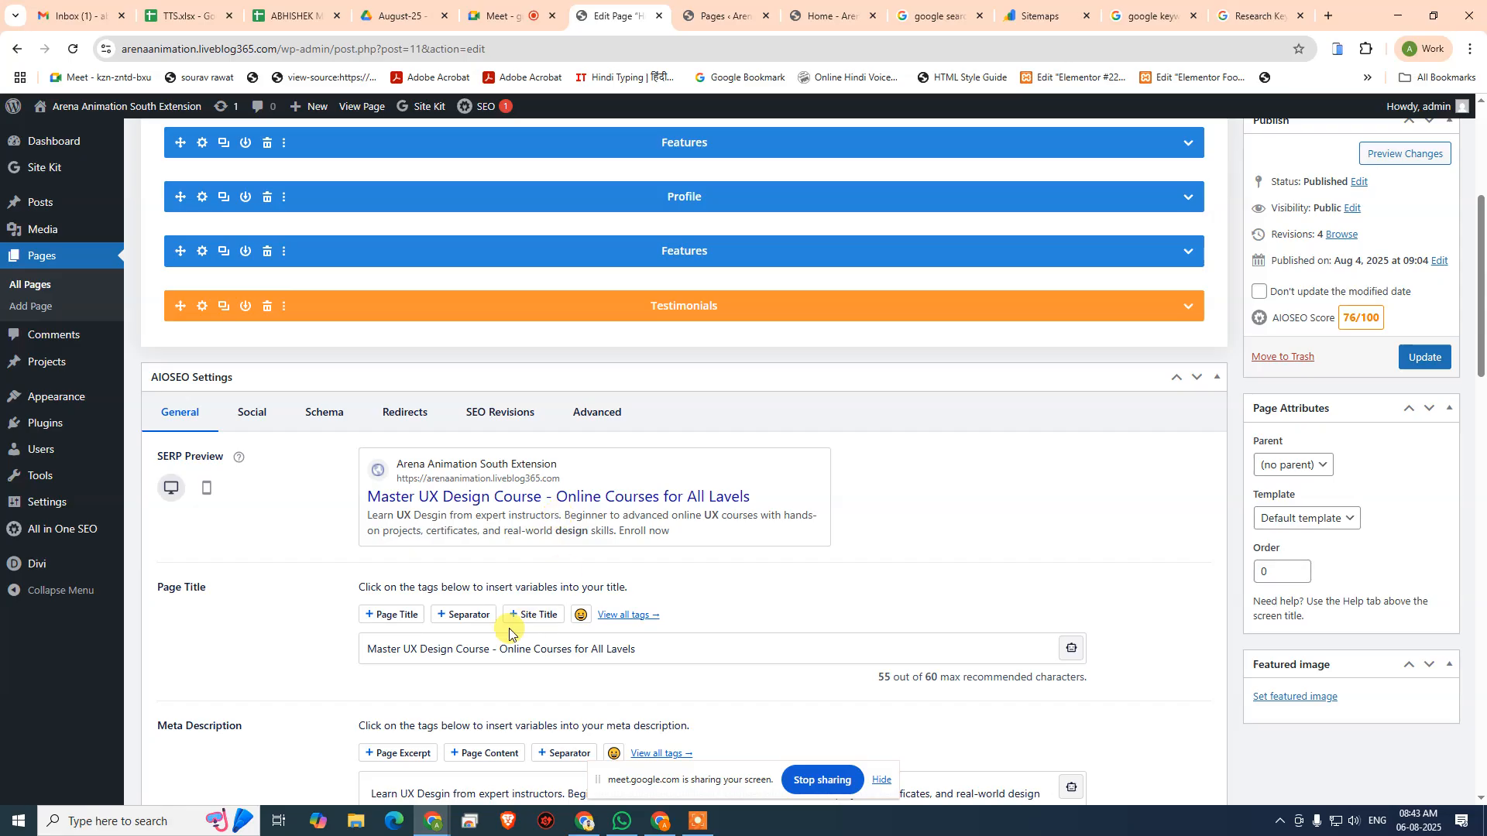
pyautogui.click(399, 649)
pyautogui.write('in')
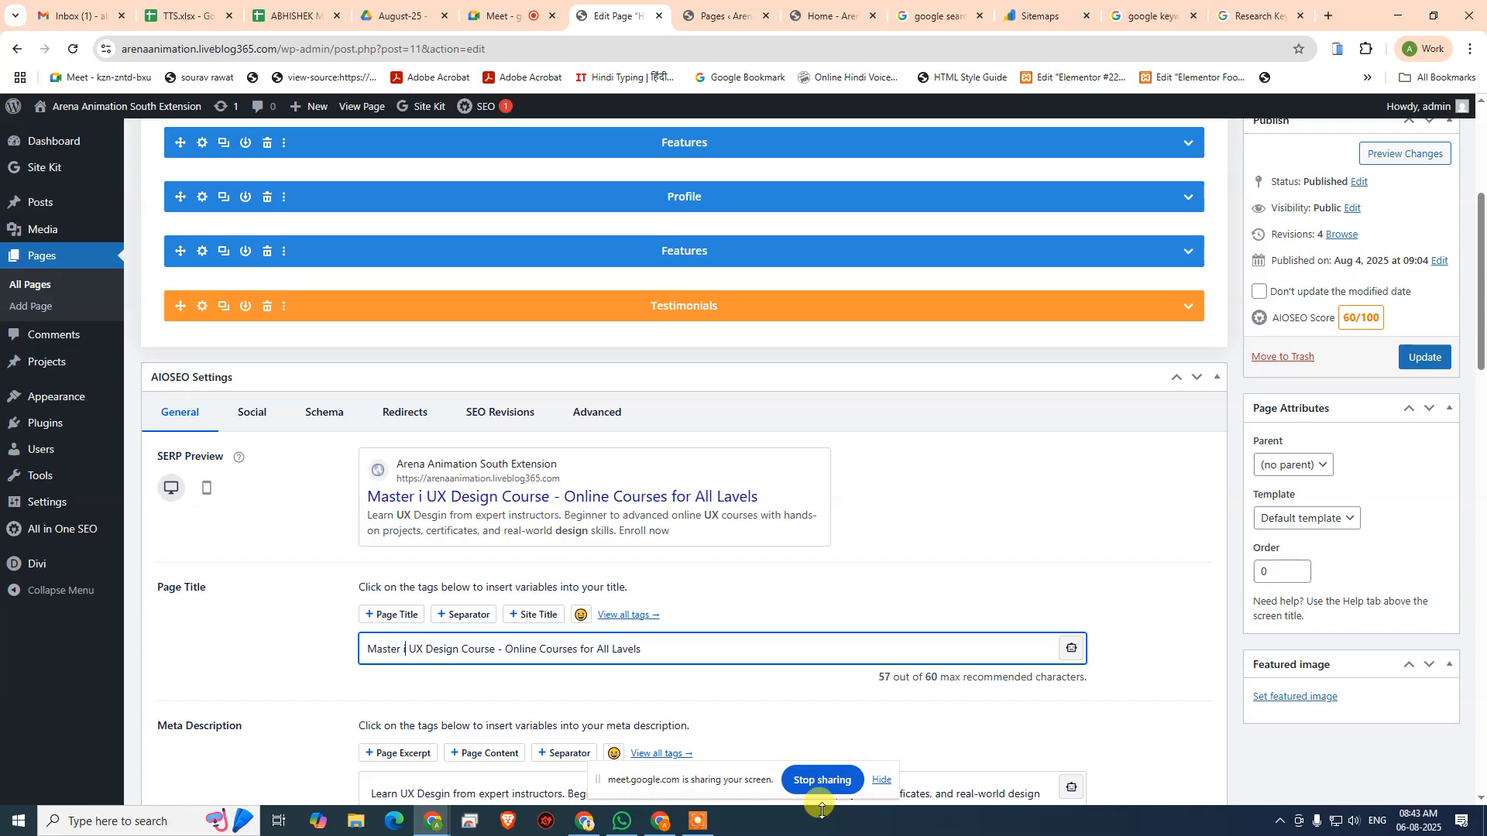
pyautogui.click(1065, 598)
# - Review the focus keyphrase checks against the page title and meta description, including length, introduction, subheadings, image alt attributes and density
pyautogui.scroll(-5, 715, 626)
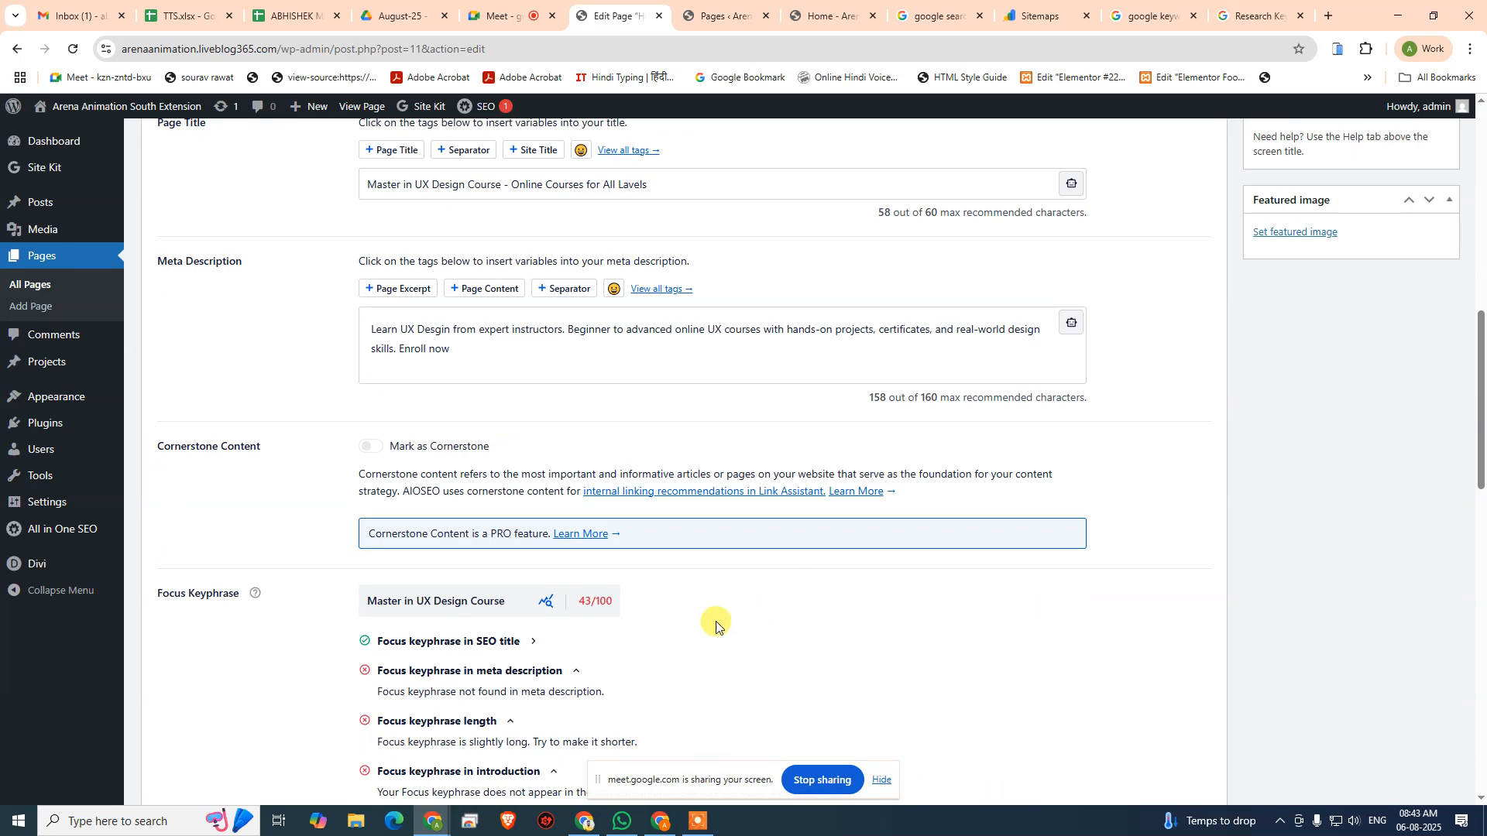
pyautogui.scroll(-2, 715, 602)
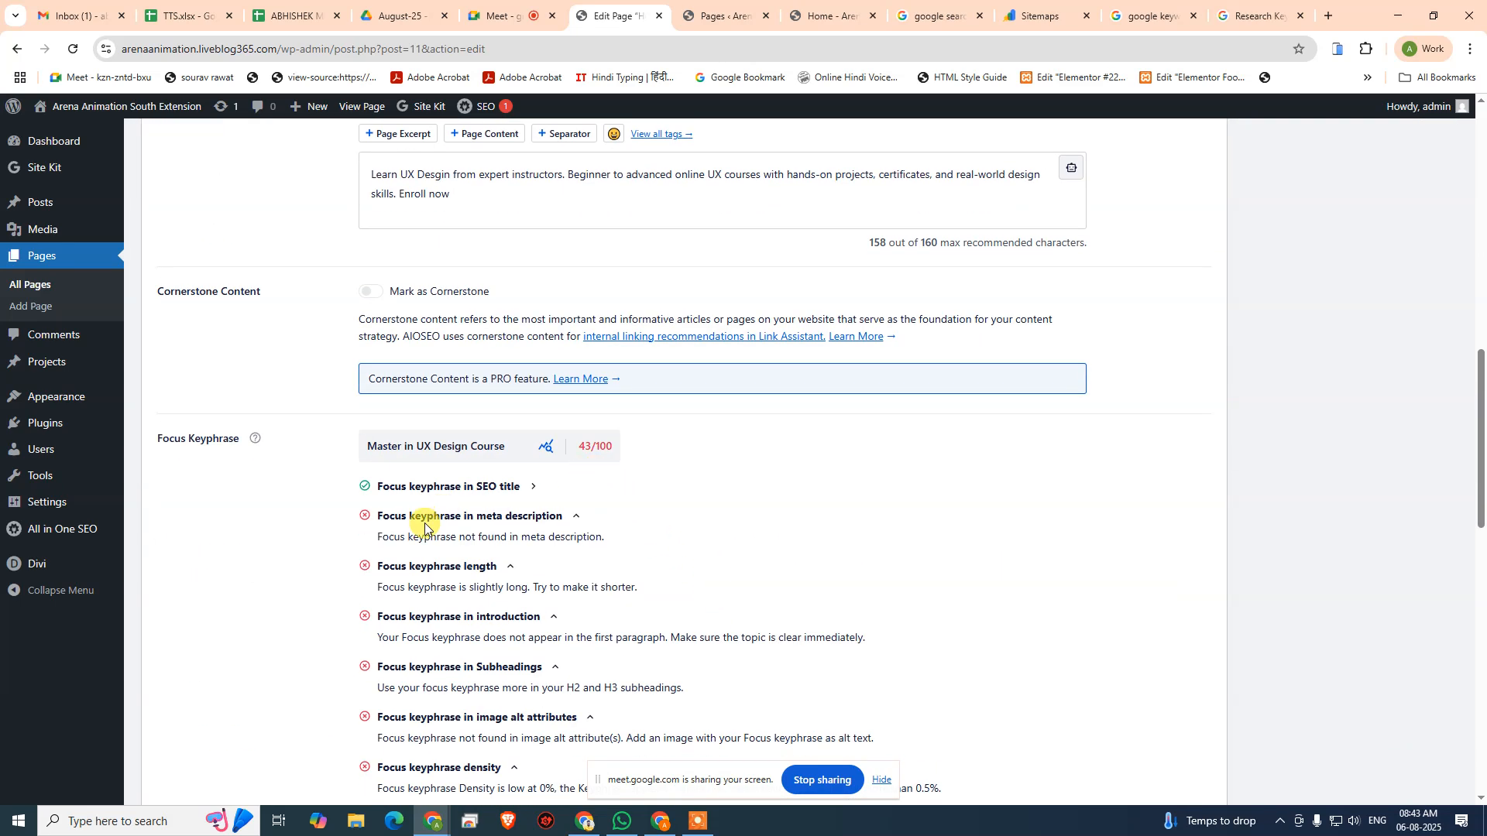
pyautogui.scroll(4, 534, 523)
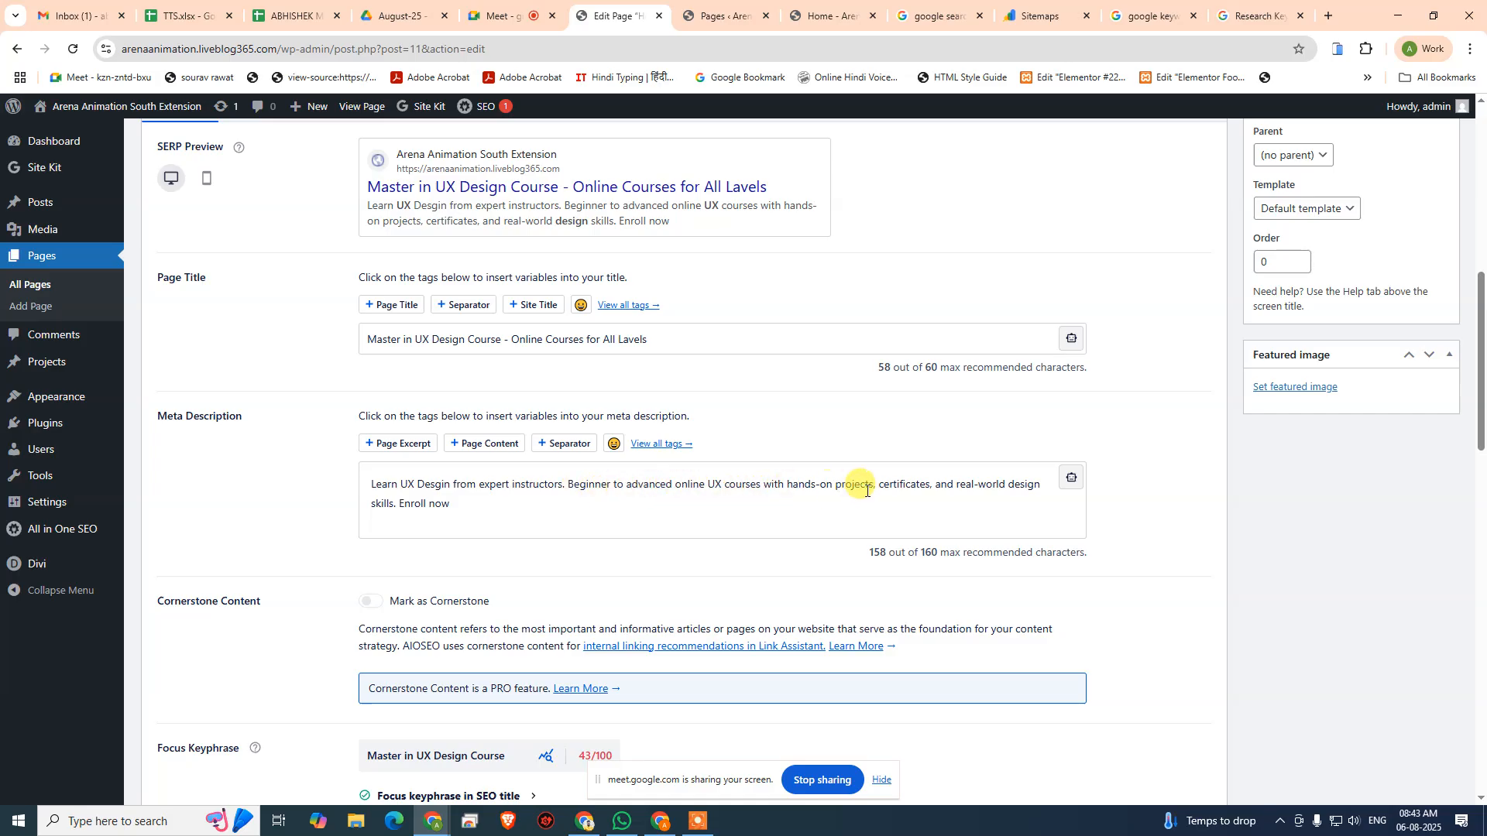
pyautogui.scroll(-4, 897, 493)
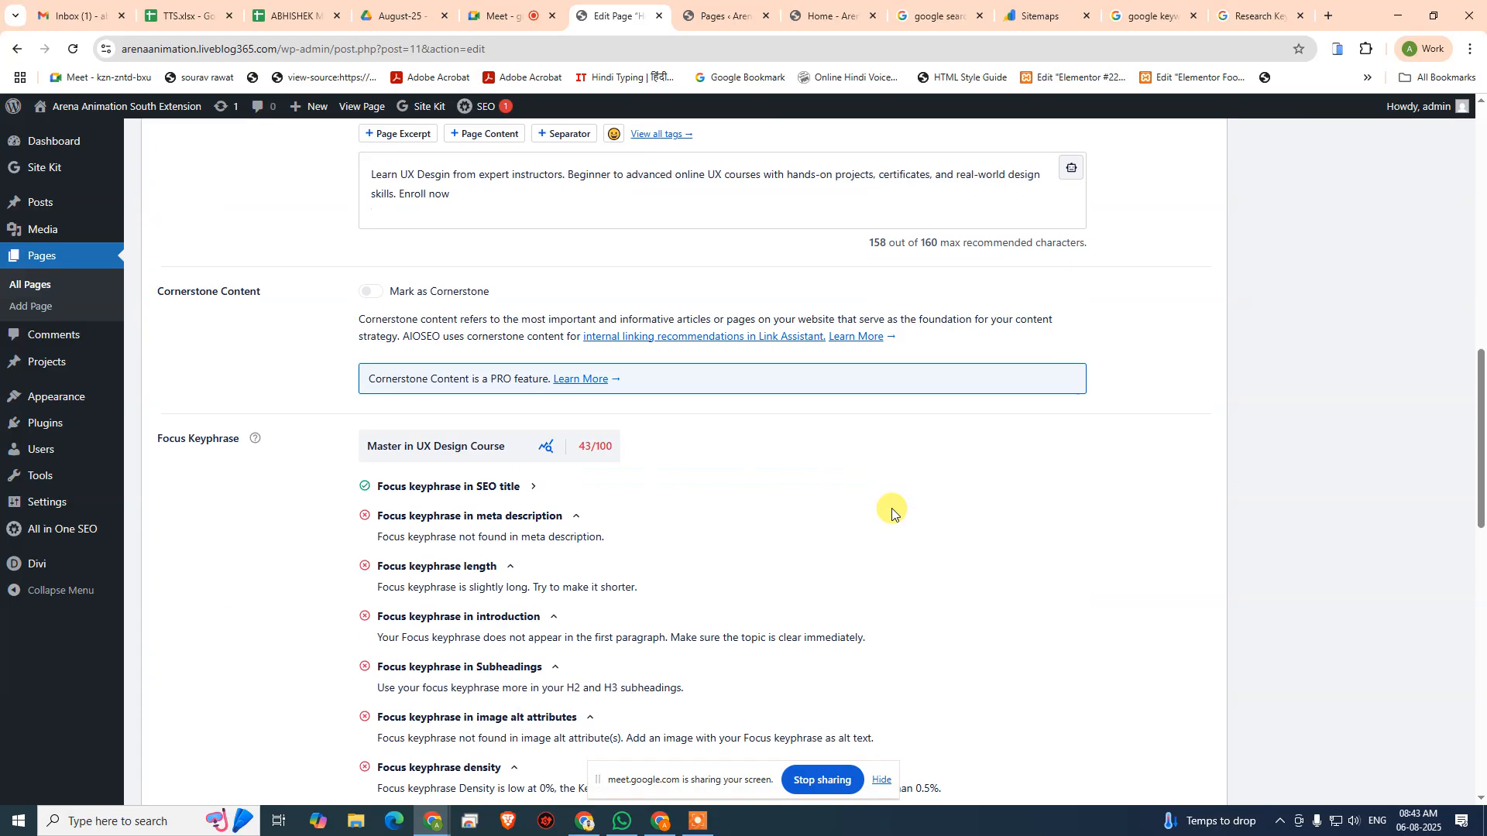
pyautogui.scroll(-9, 650, 584)
pyautogui.scroll(1, 617, 617)
pyautogui.scroll(6, 535, 606)
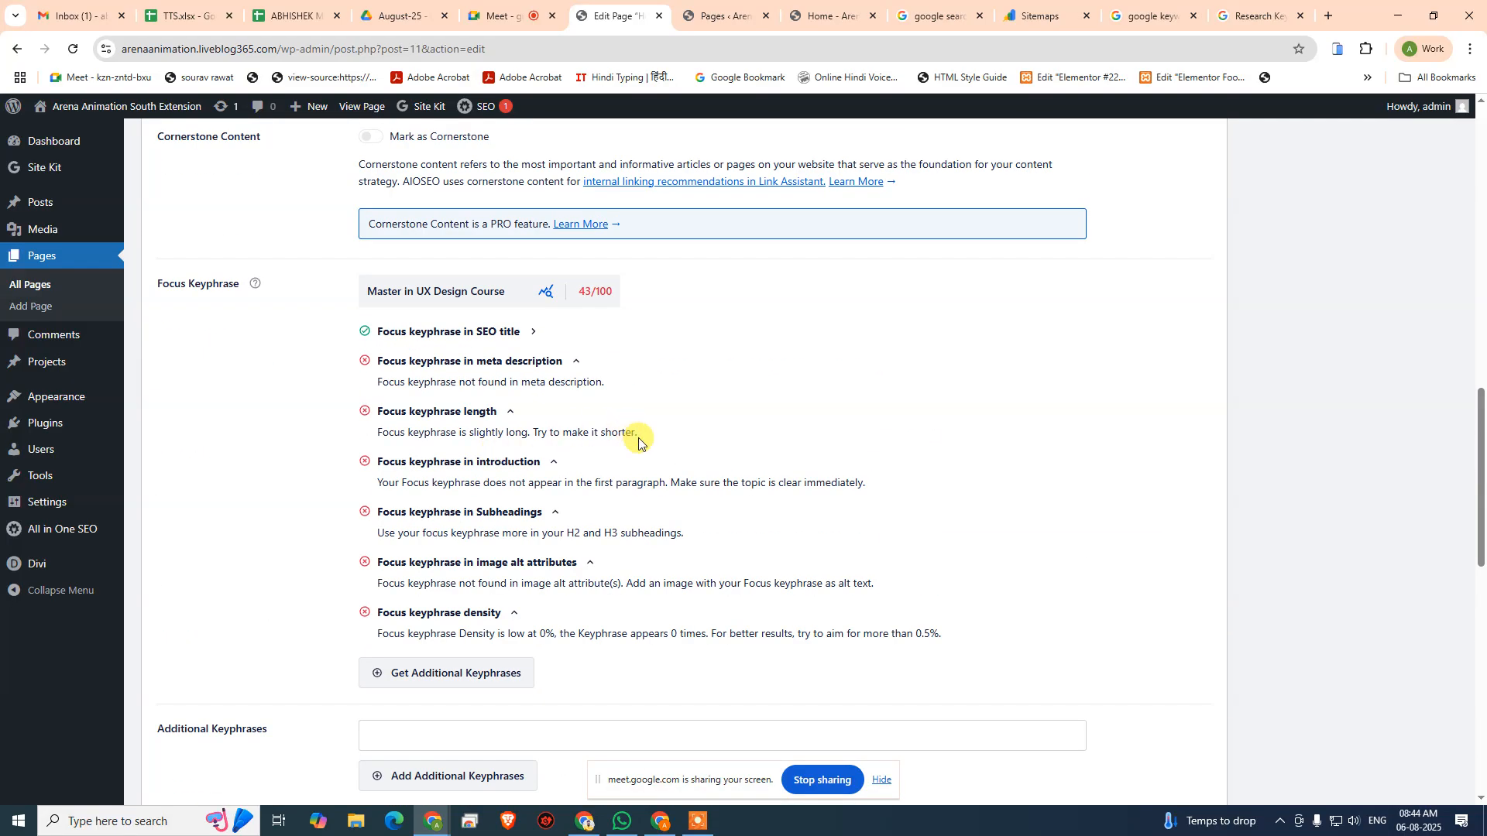
pyautogui.scroll(4, 638, 440)
pyautogui.scroll(1, 637, 440)
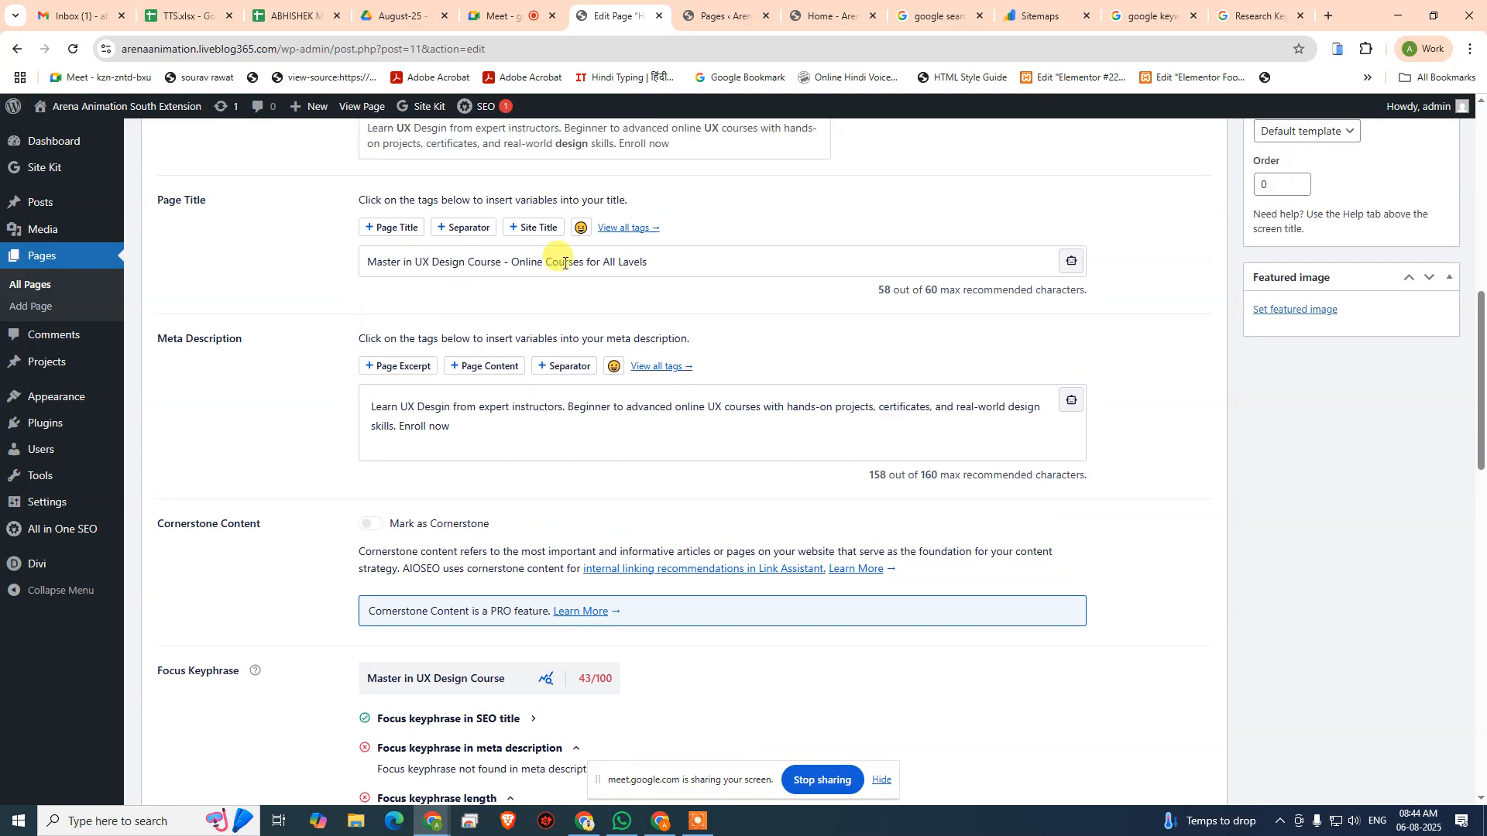
# - Copy the focus keyphrase "Master in UX Design Course" from the AIOSEO settings
pyautogui.moveTo(673, 268); pyautogui.dragTo(326, 263)
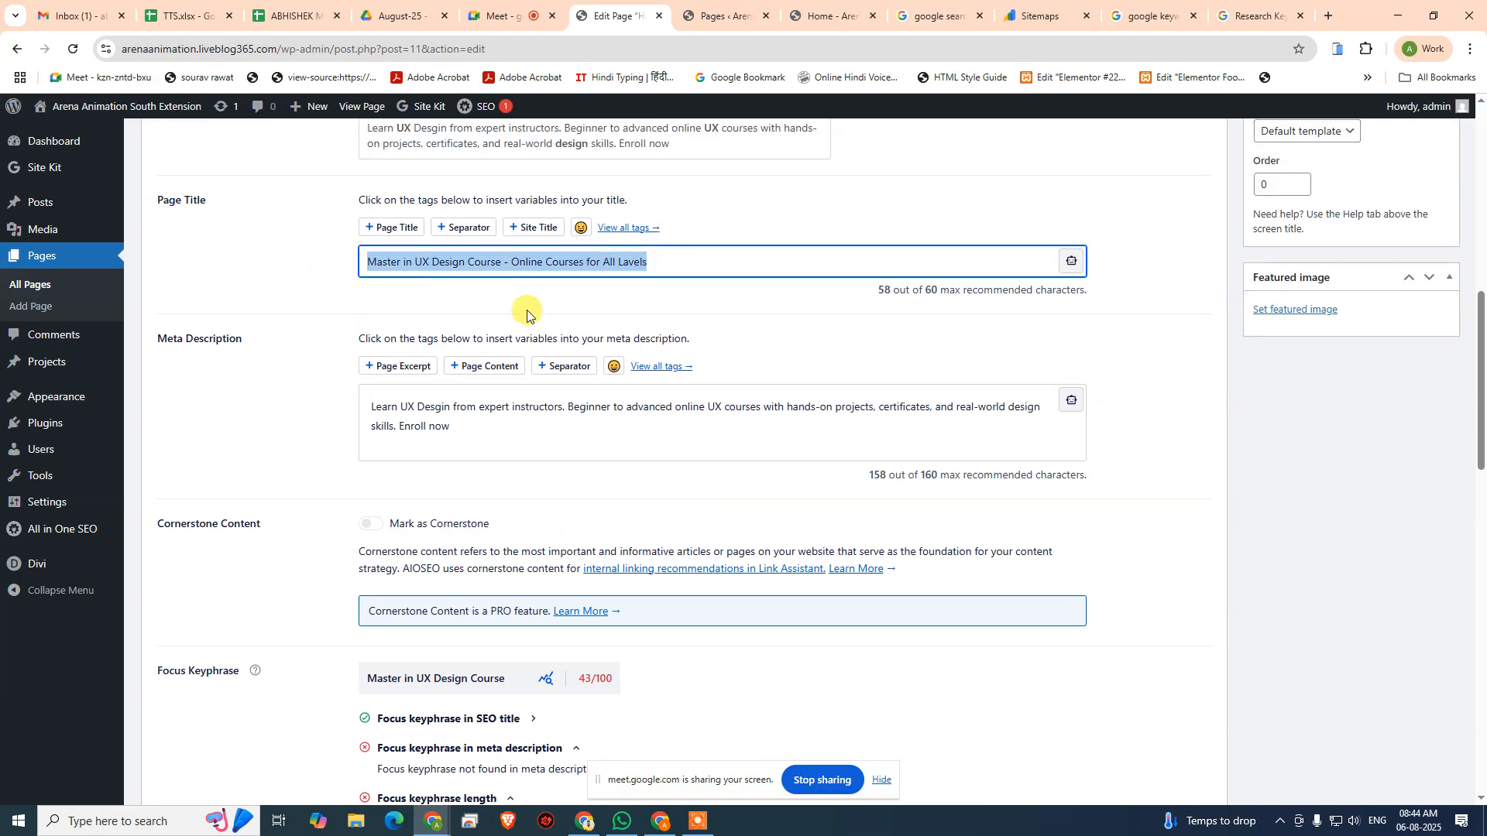
pyautogui.scroll(-4, 527, 422)
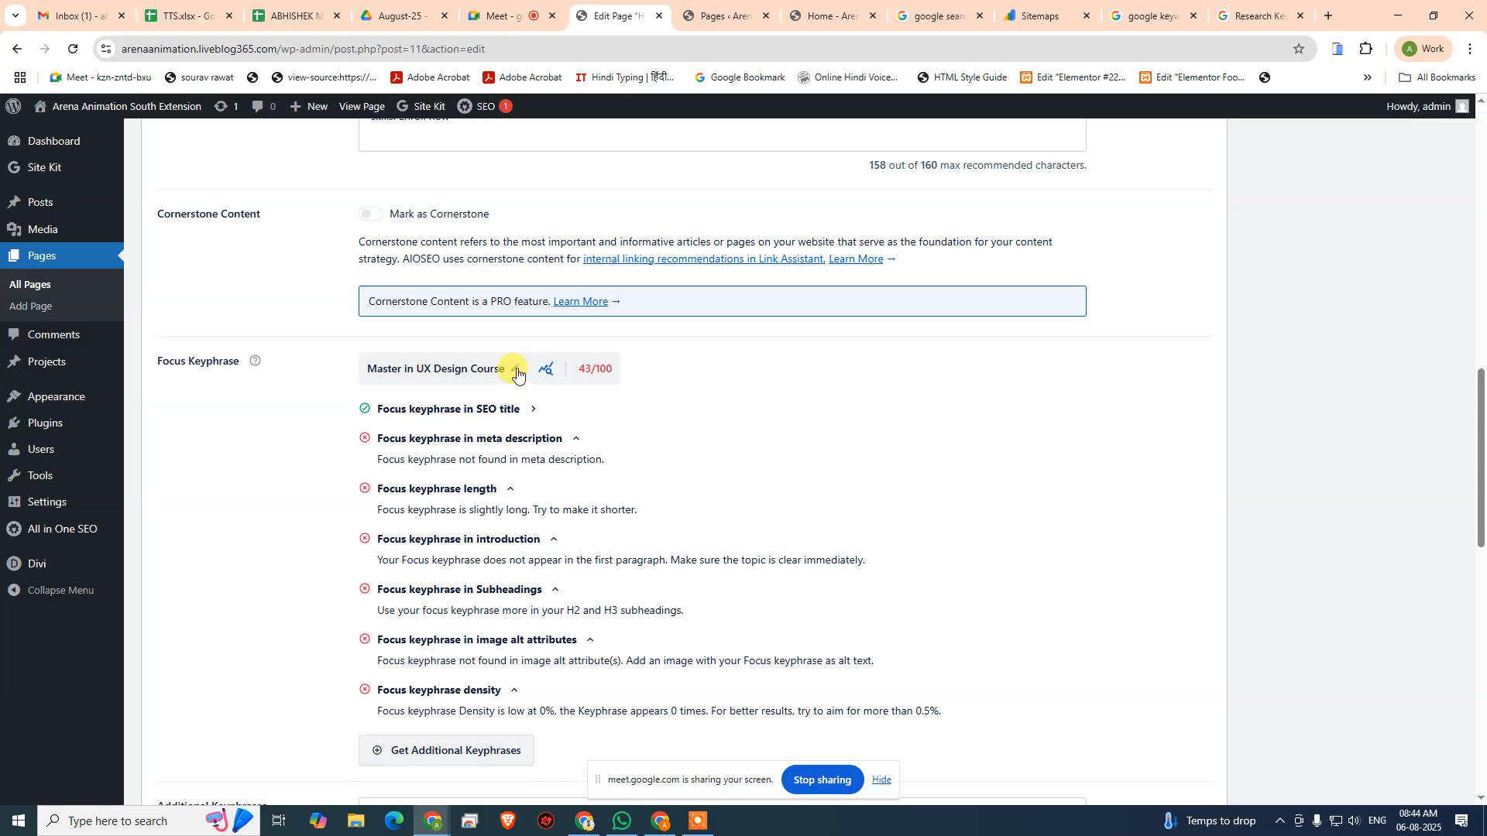
pyautogui.click(517, 373)
pyautogui.moveTo(507, 368); pyautogui.dragTo(381, 363)
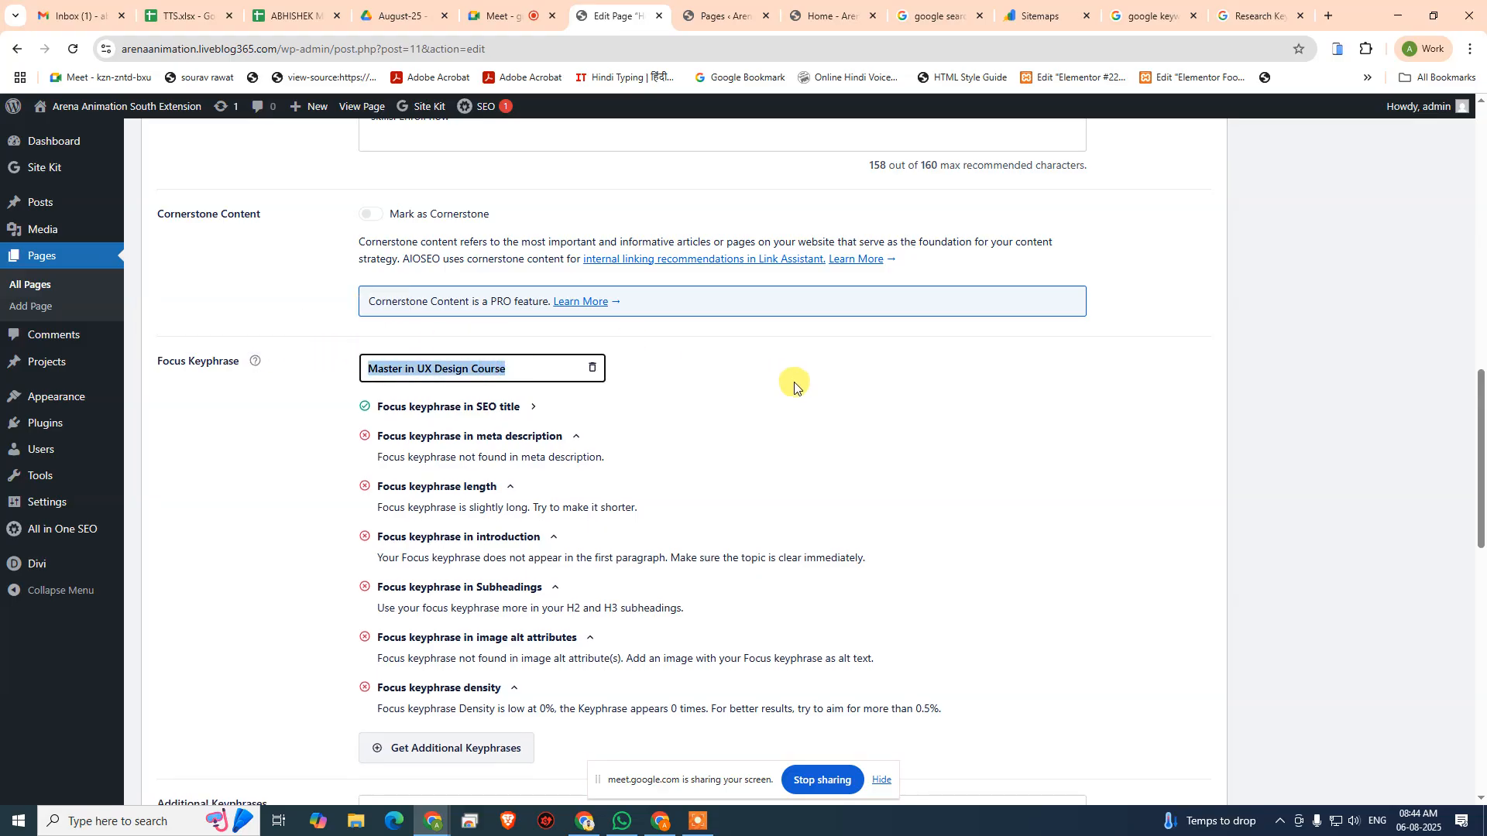
pyautogui.hotkey('ctrl', 'c')
pyautogui.click(836, 421)
pyautogui.scroll(20, 935, 415)
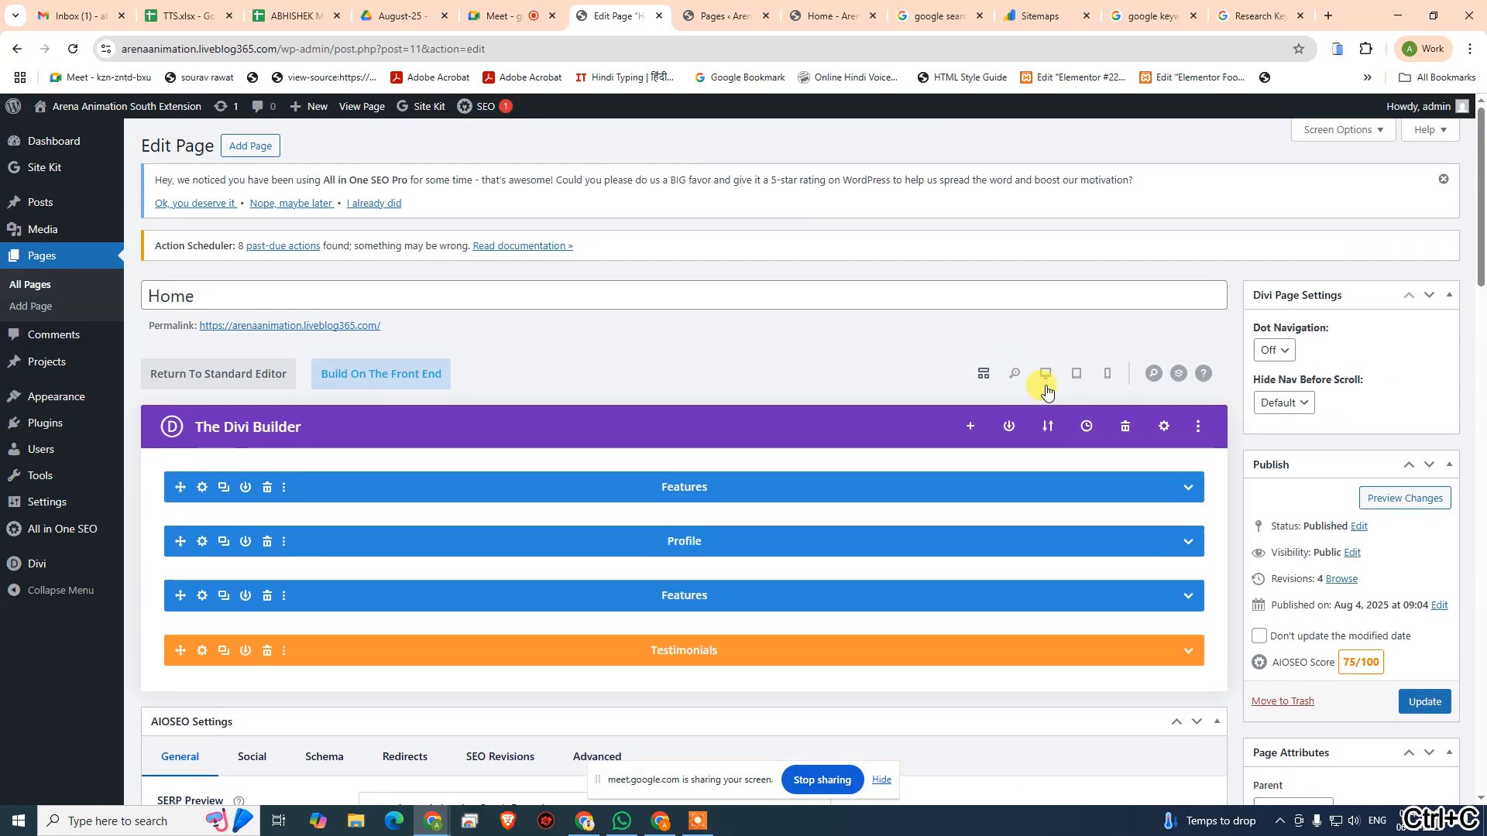
pyautogui.click(1046, 383)
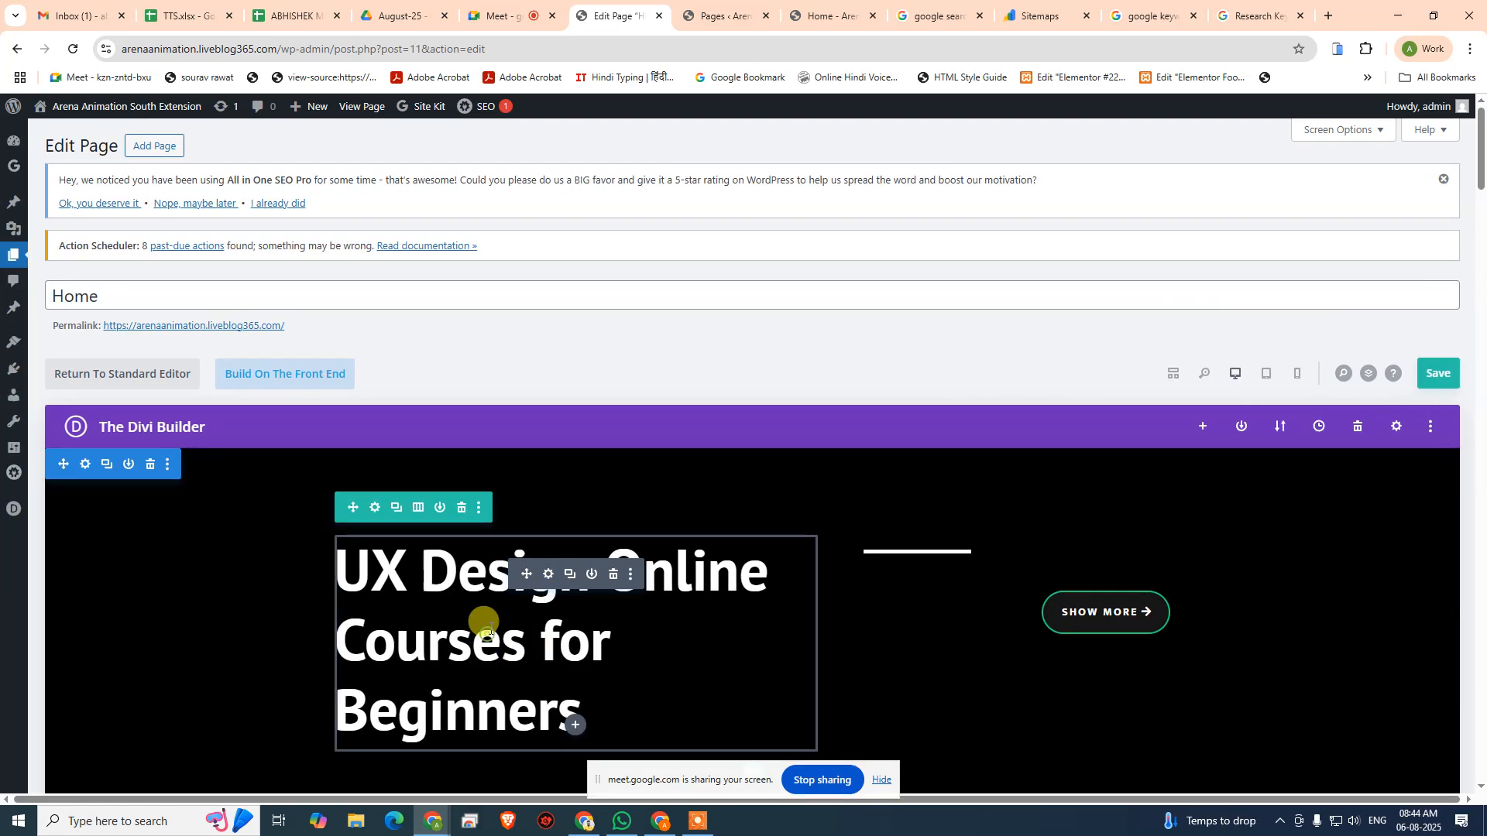
pyautogui.click(484, 633)
pyautogui.hotkey('ctrl', 'a')
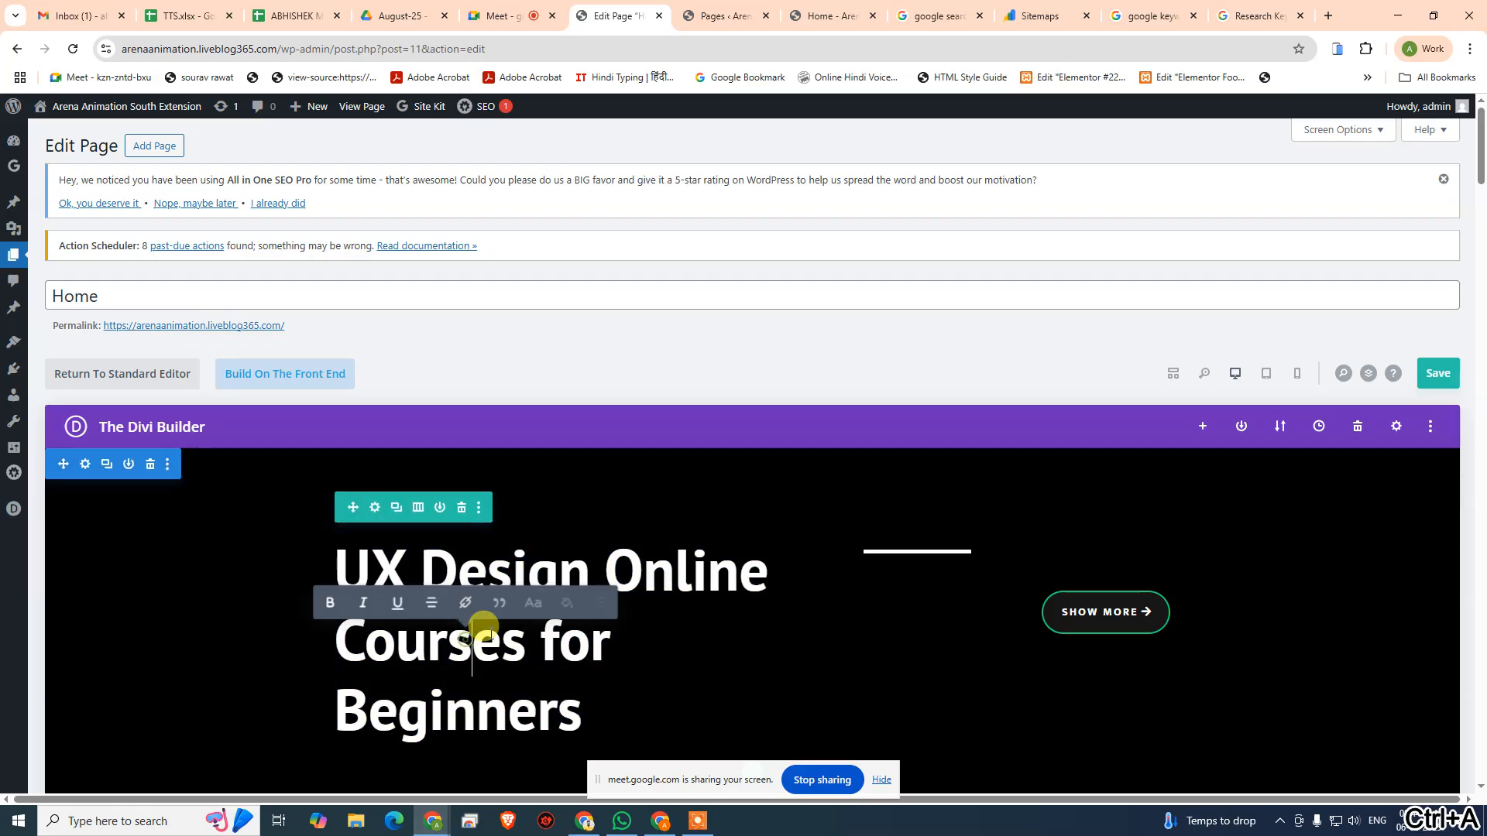
pyautogui.hotkey('ctrl', 'v')
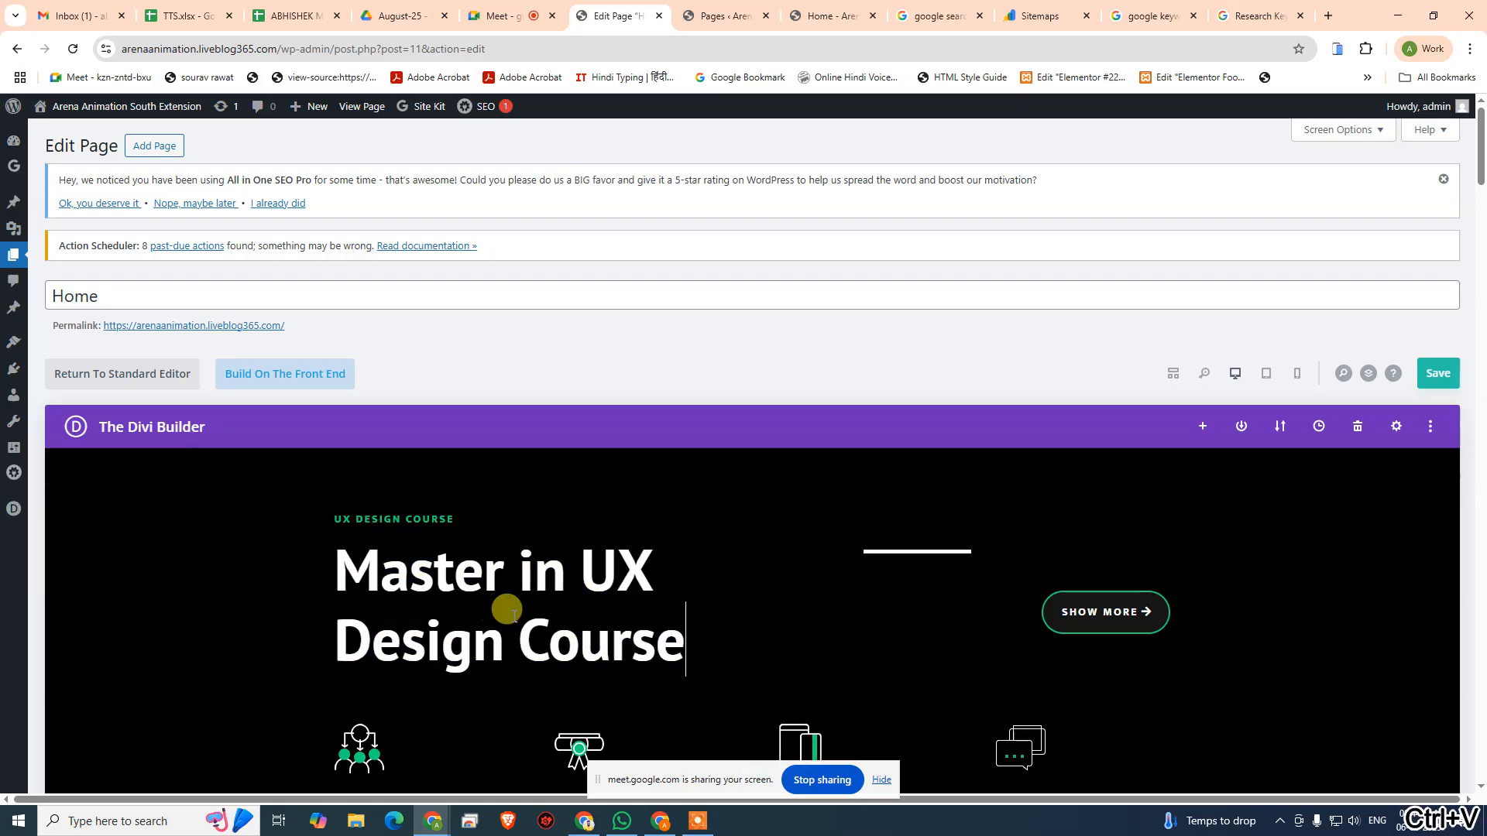
pyautogui.click(1438, 380)
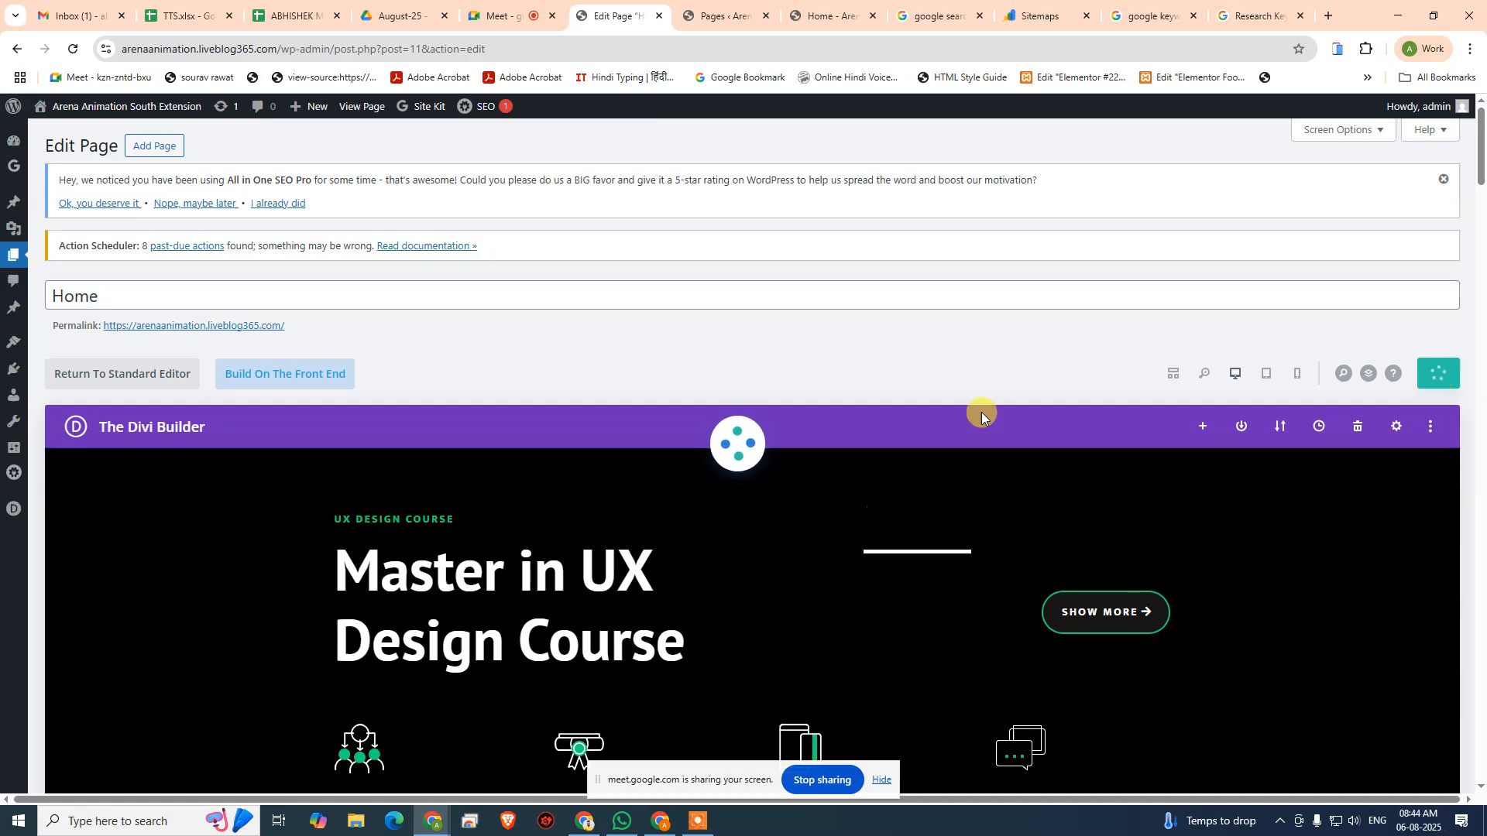
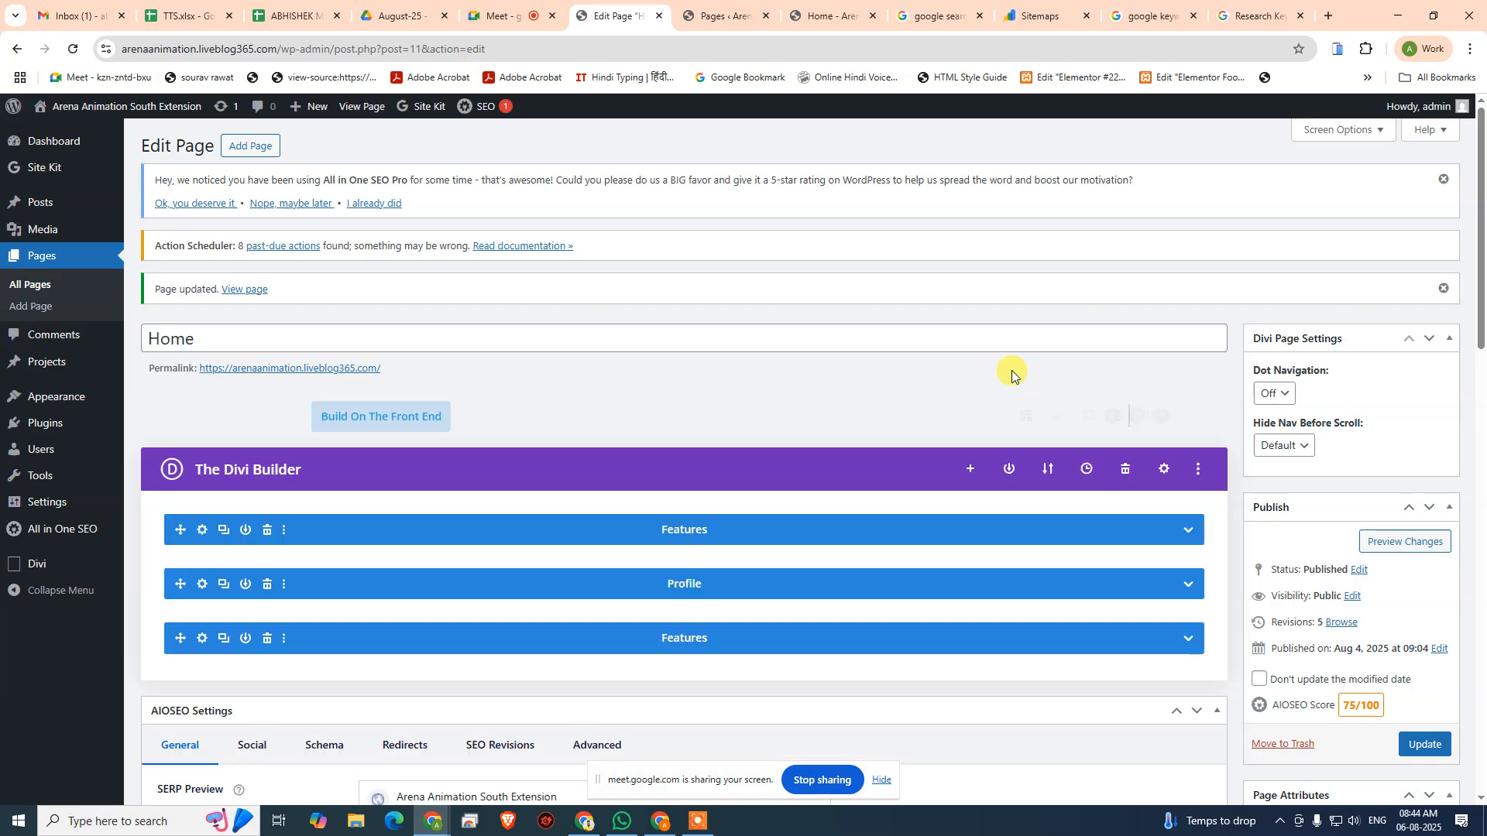
# - Review the AIOSEO checks for the focus keyphrase after the reload, comparing them with the page title and meta description
pyautogui.scroll(-7, 661, 677)
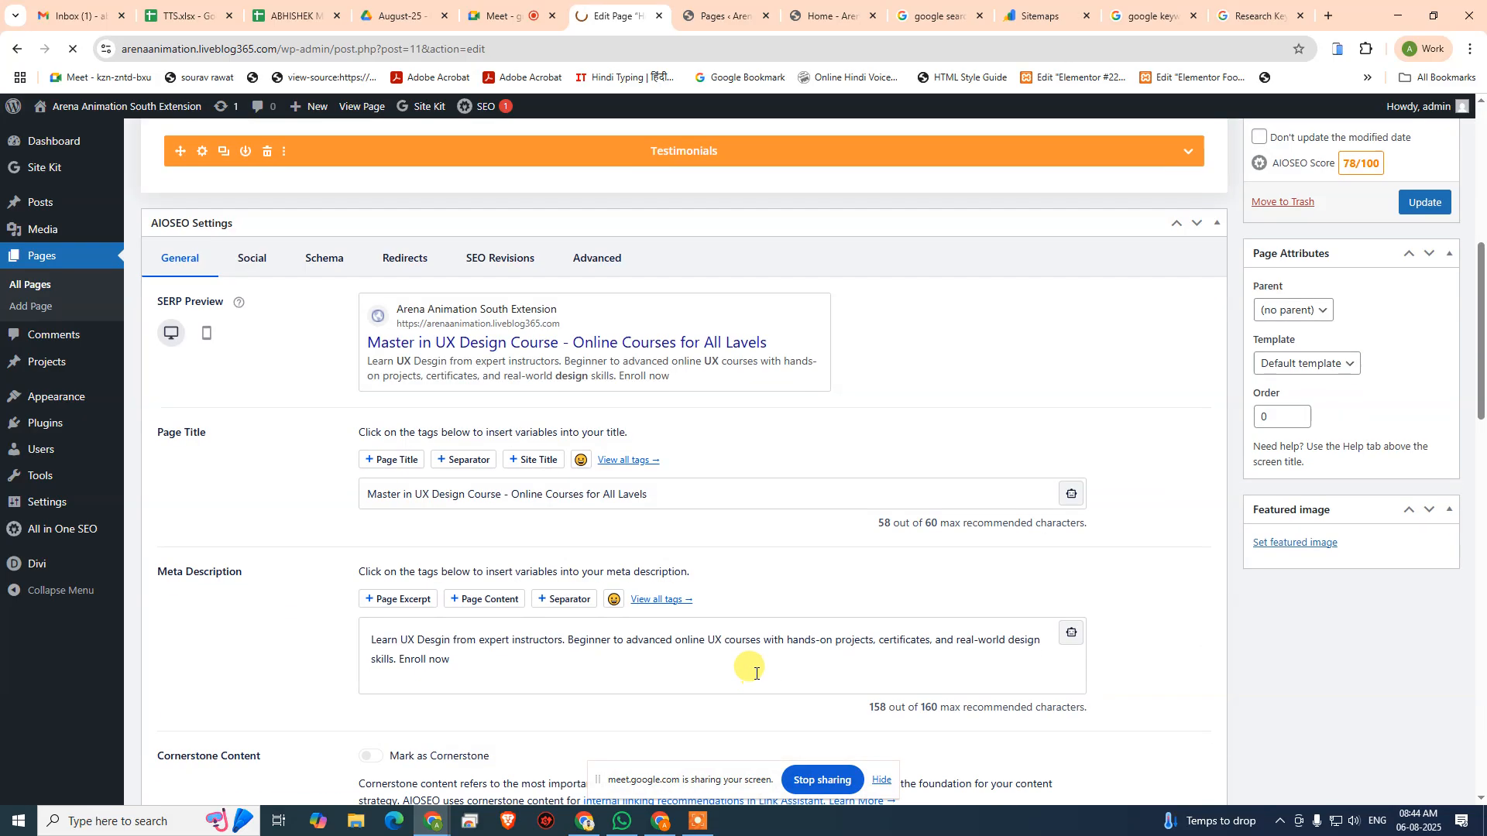
pyautogui.scroll(-1, 749, 641)
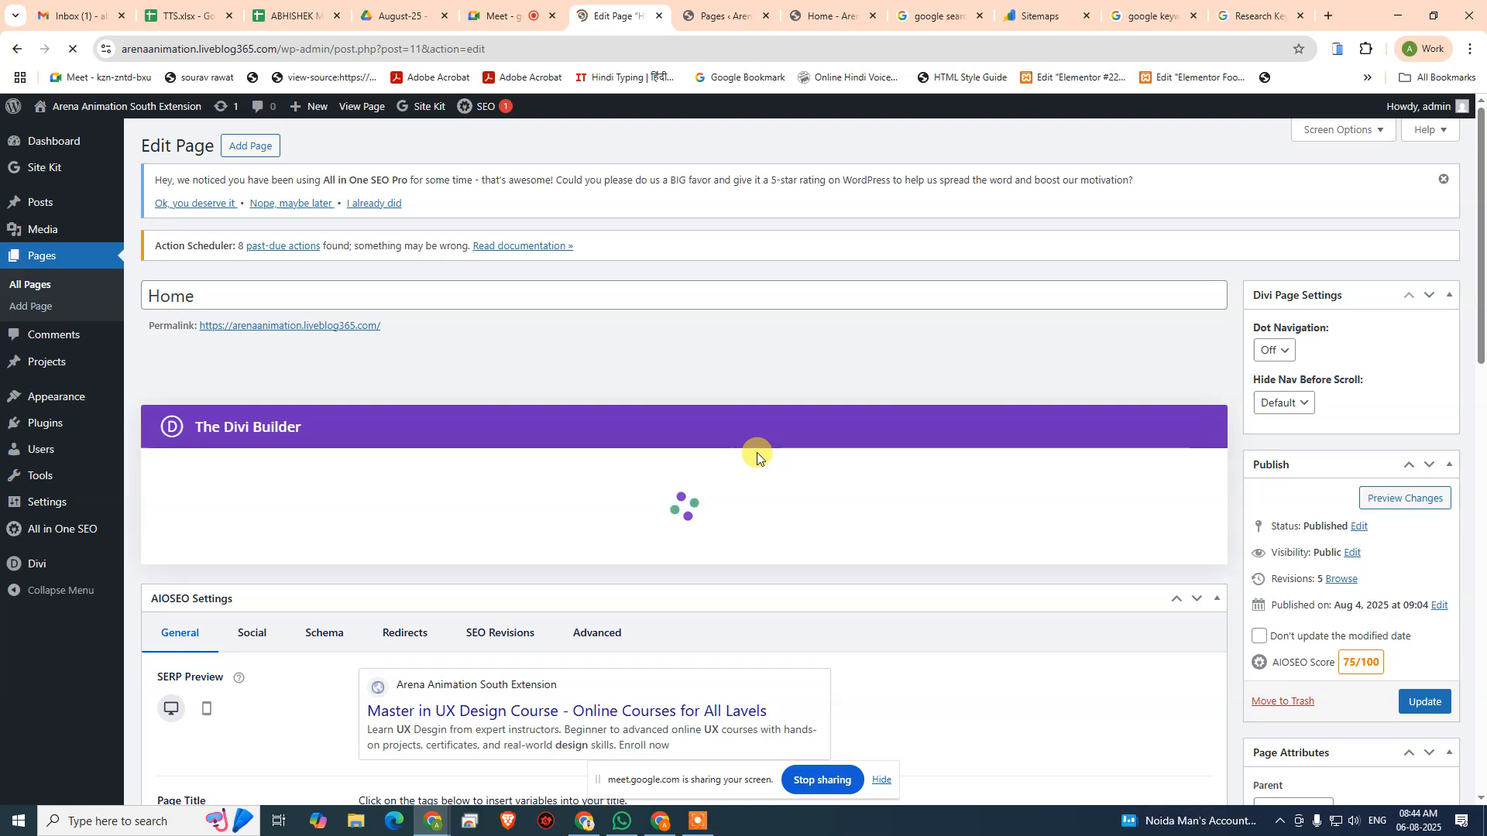
pyautogui.scroll(-8, 757, 455)
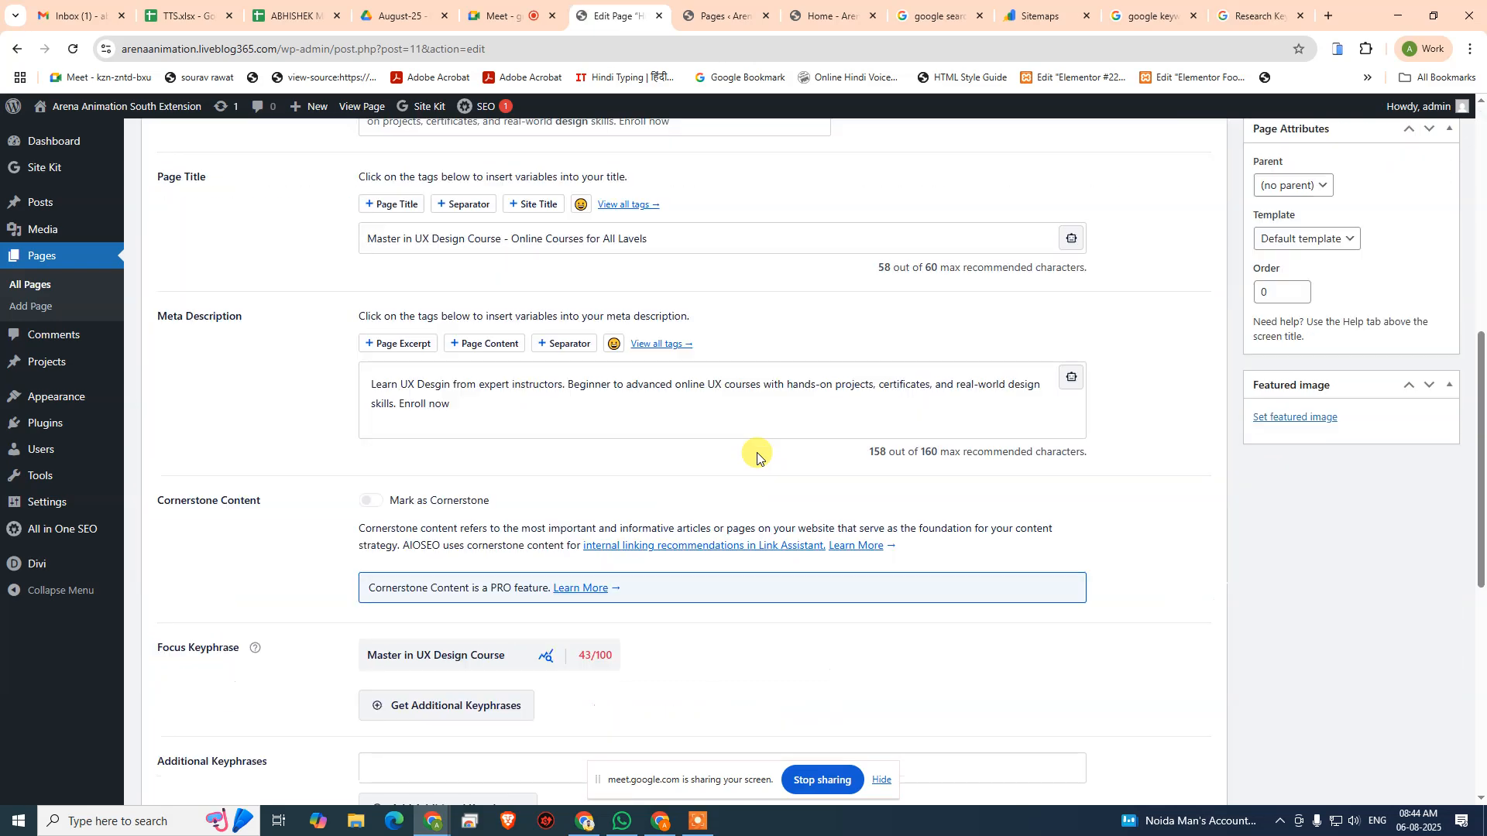
pyautogui.scroll(2, 765, 504)
pyautogui.scroll(-10, 763, 534)
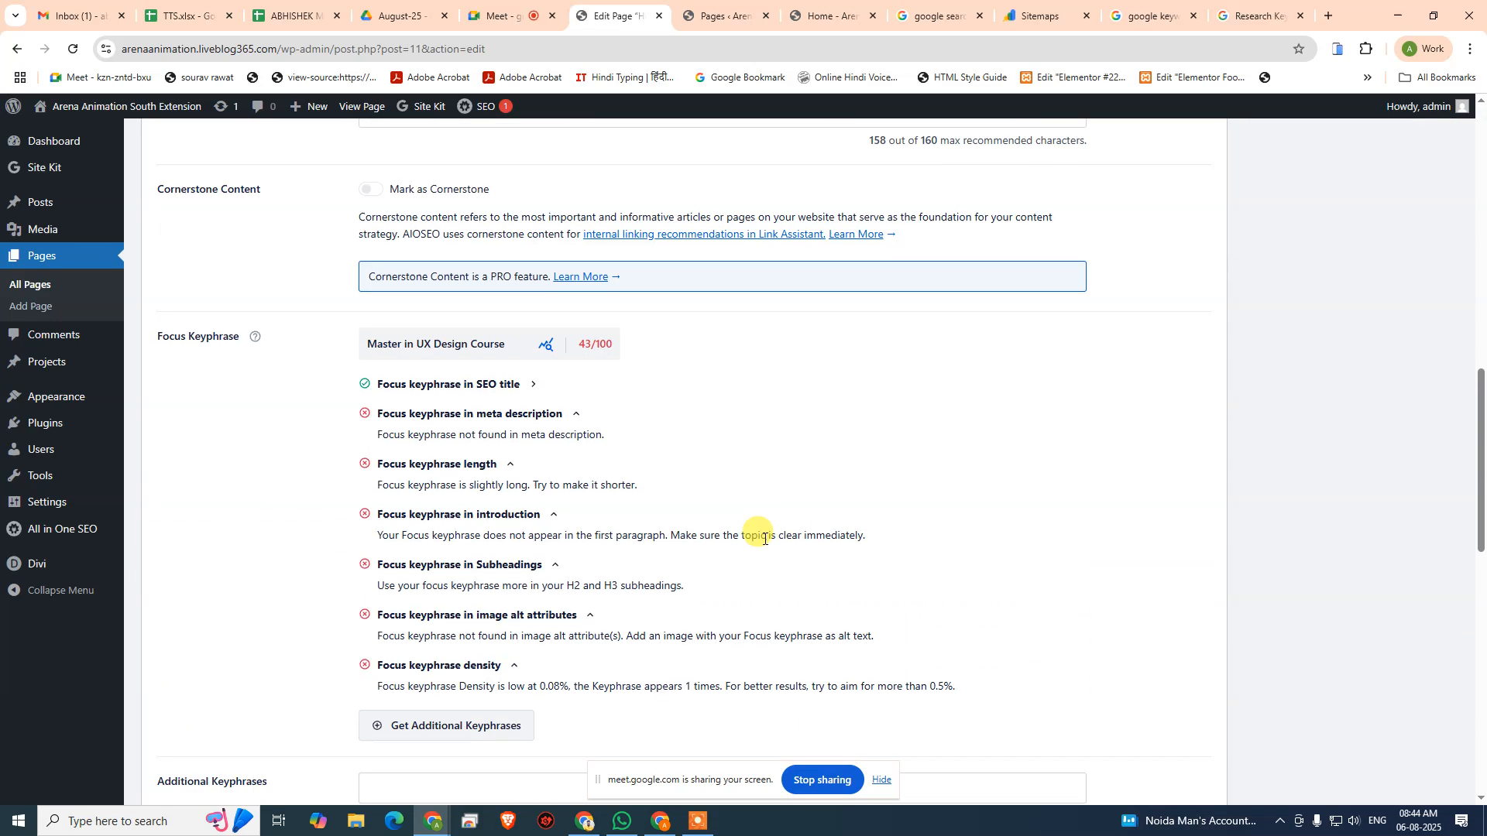
pyautogui.scroll(4, 751, 554)
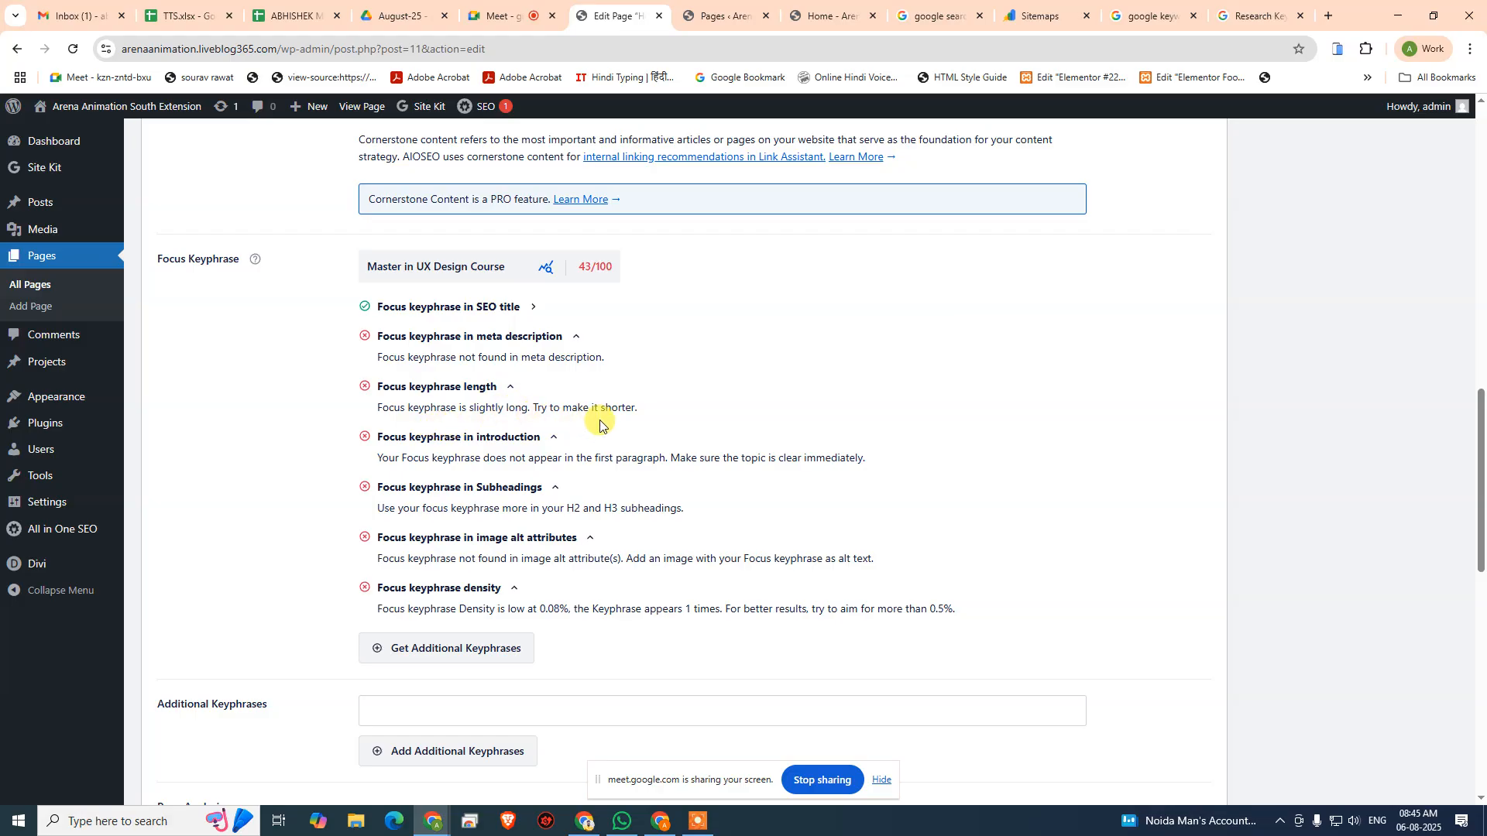
pyautogui.scroll(6, 601, 418)
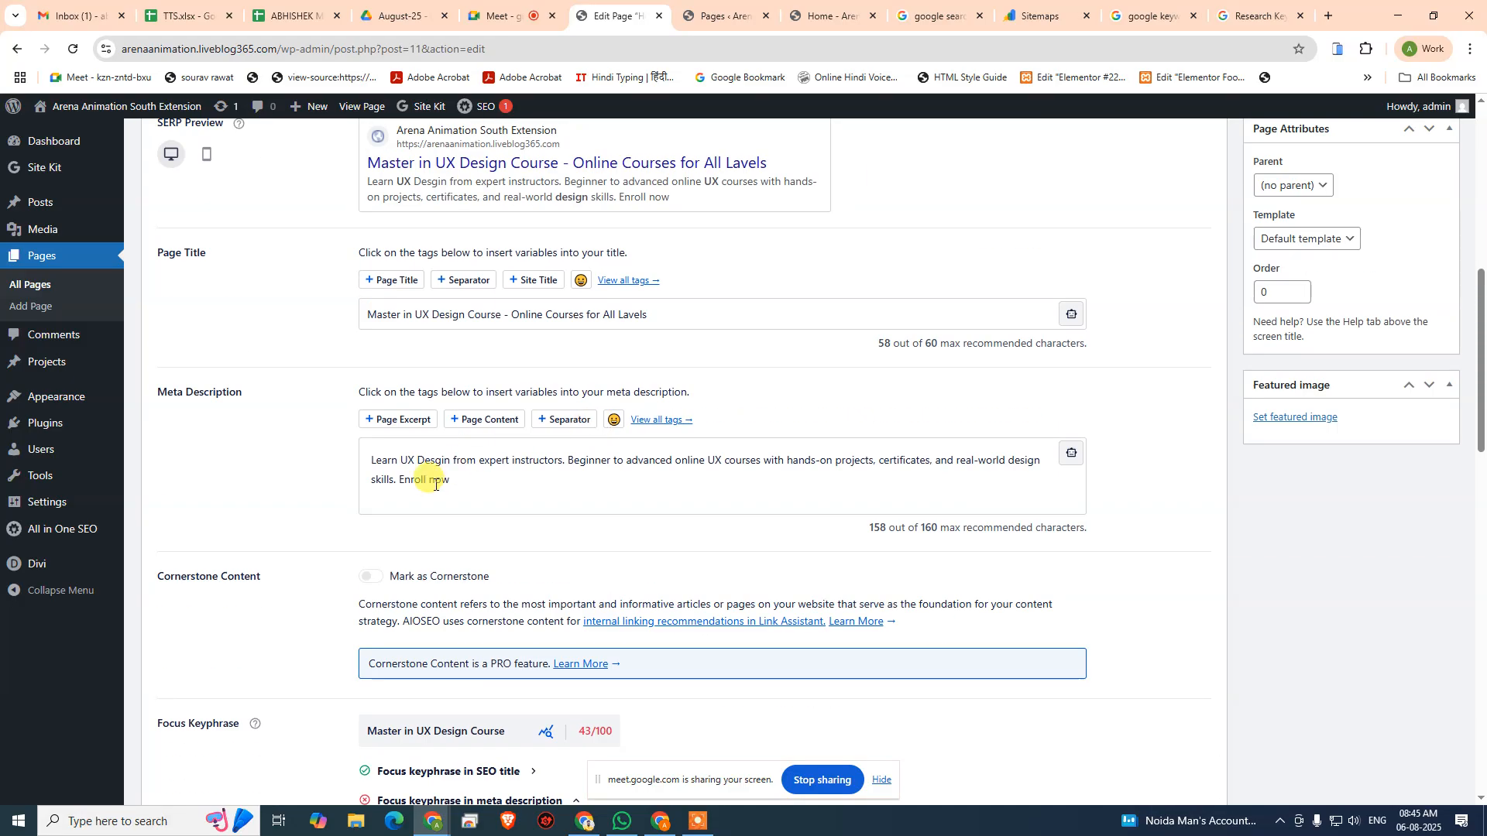
# - Remove "Master in" from the focus keyphrase so that it reads "UX Design Course"
pyautogui.scroll(-5, 433, 476)
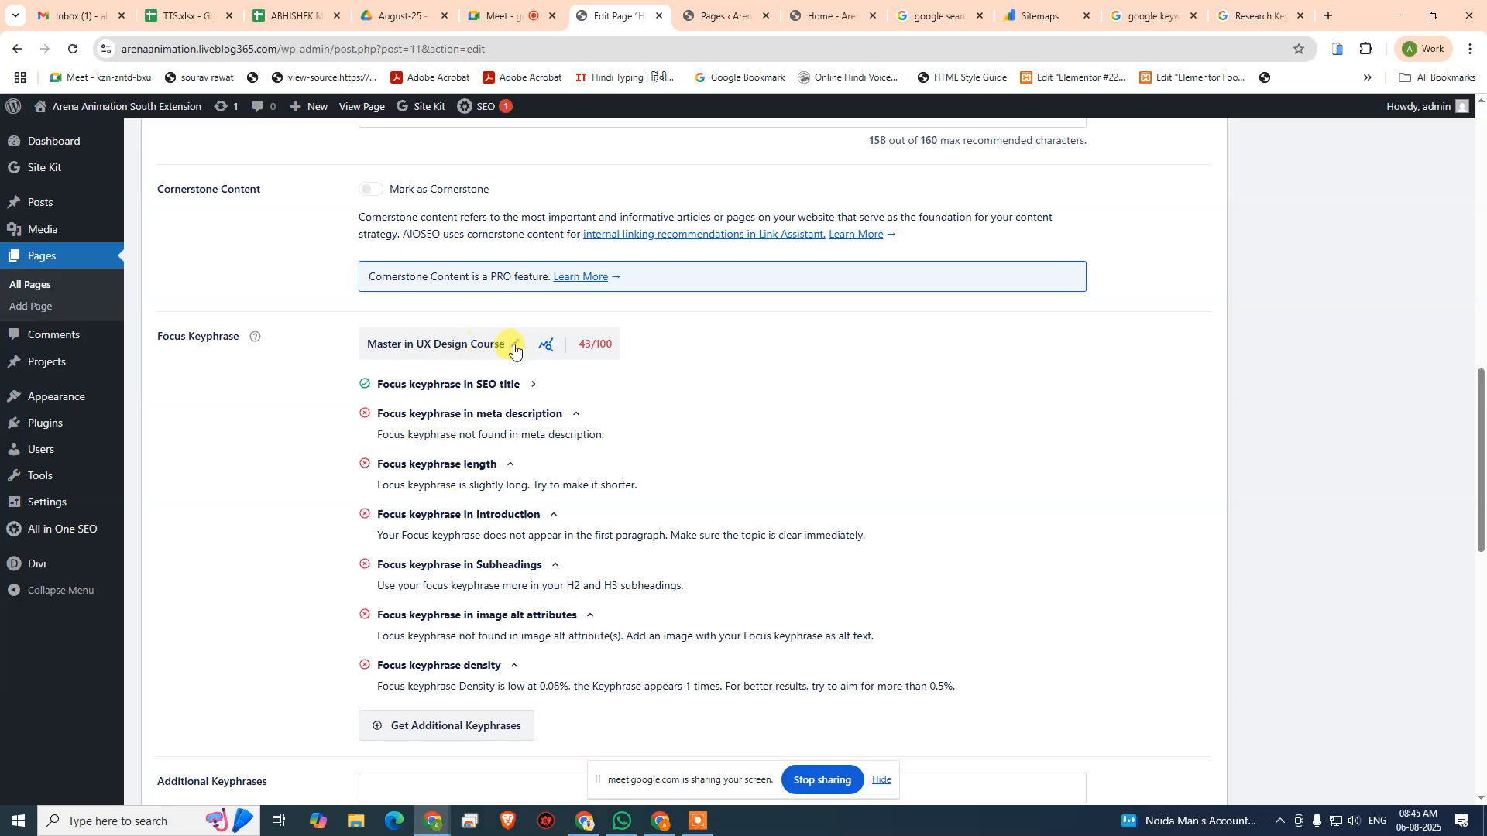
pyautogui.click(515, 346)
pyautogui.moveTo(415, 343); pyautogui.dragTo(147, 311)
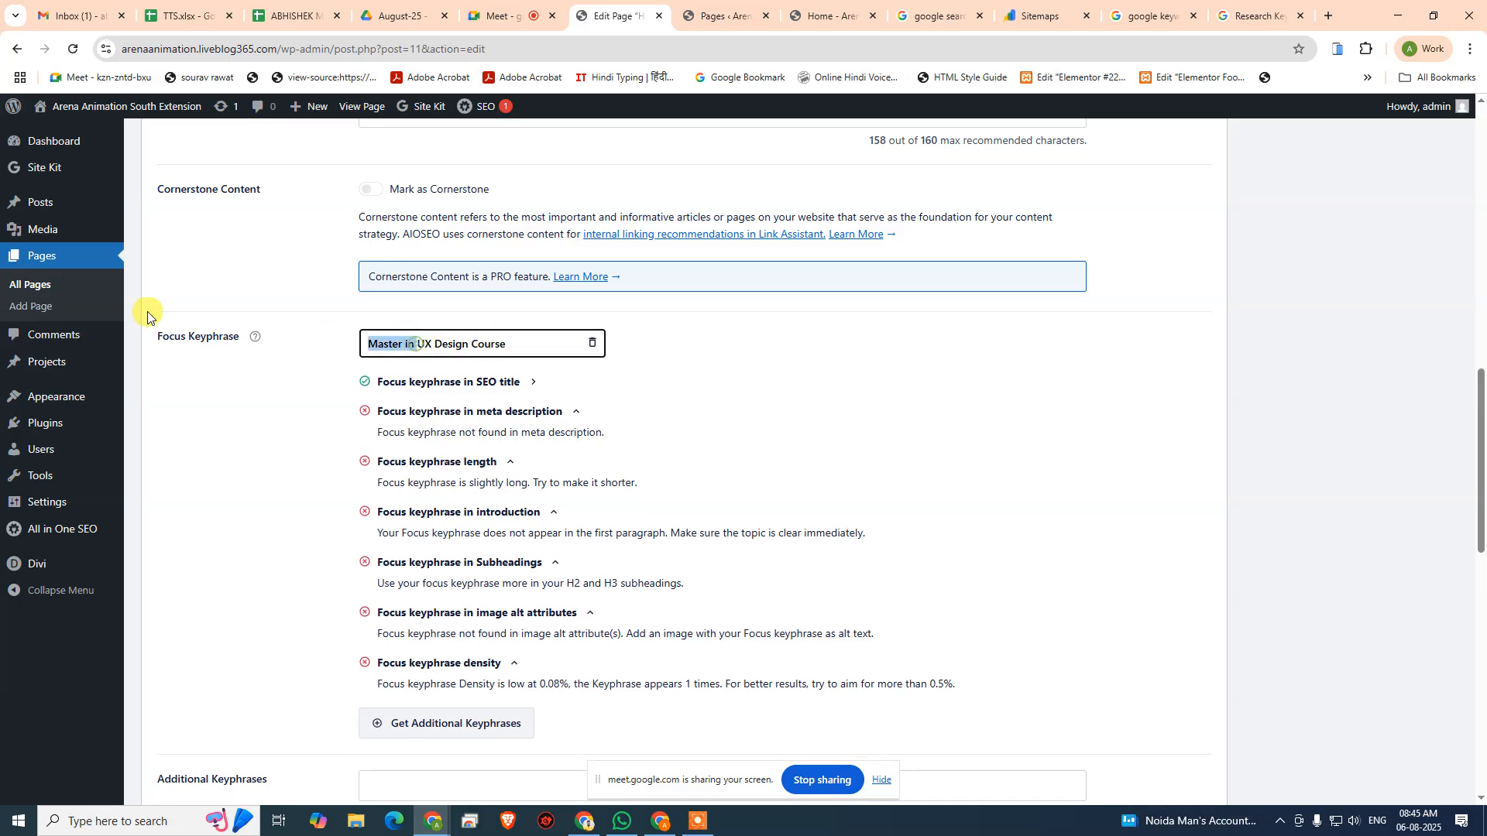
pyautogui.press('BackSpace')
pyautogui.click(240, 486)
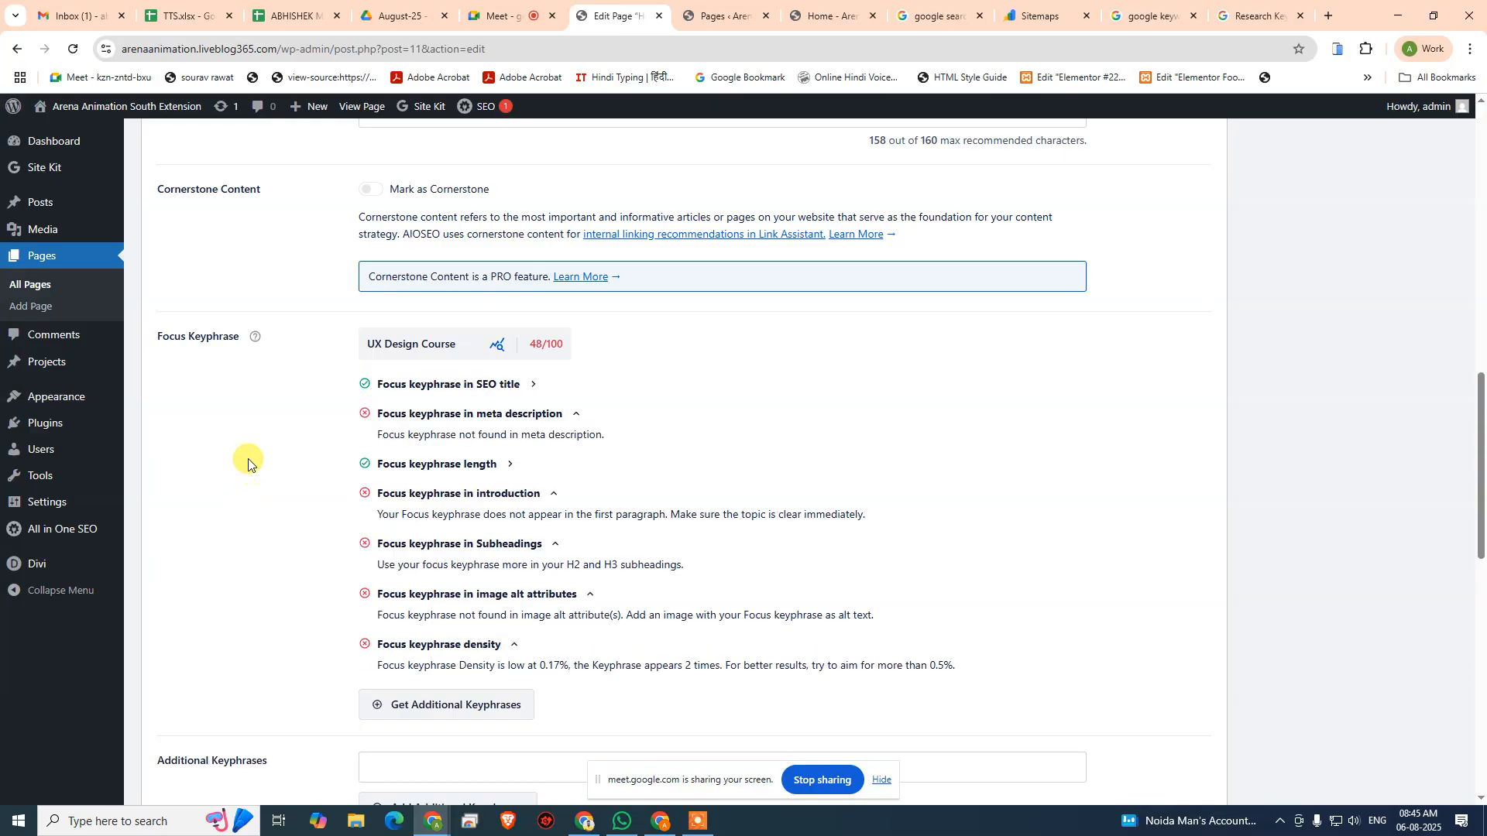
# - In the meta description, change "UX courses" to "UX design course" and delete the opening word "Learn"
pyautogui.scroll(10, 480, 478)
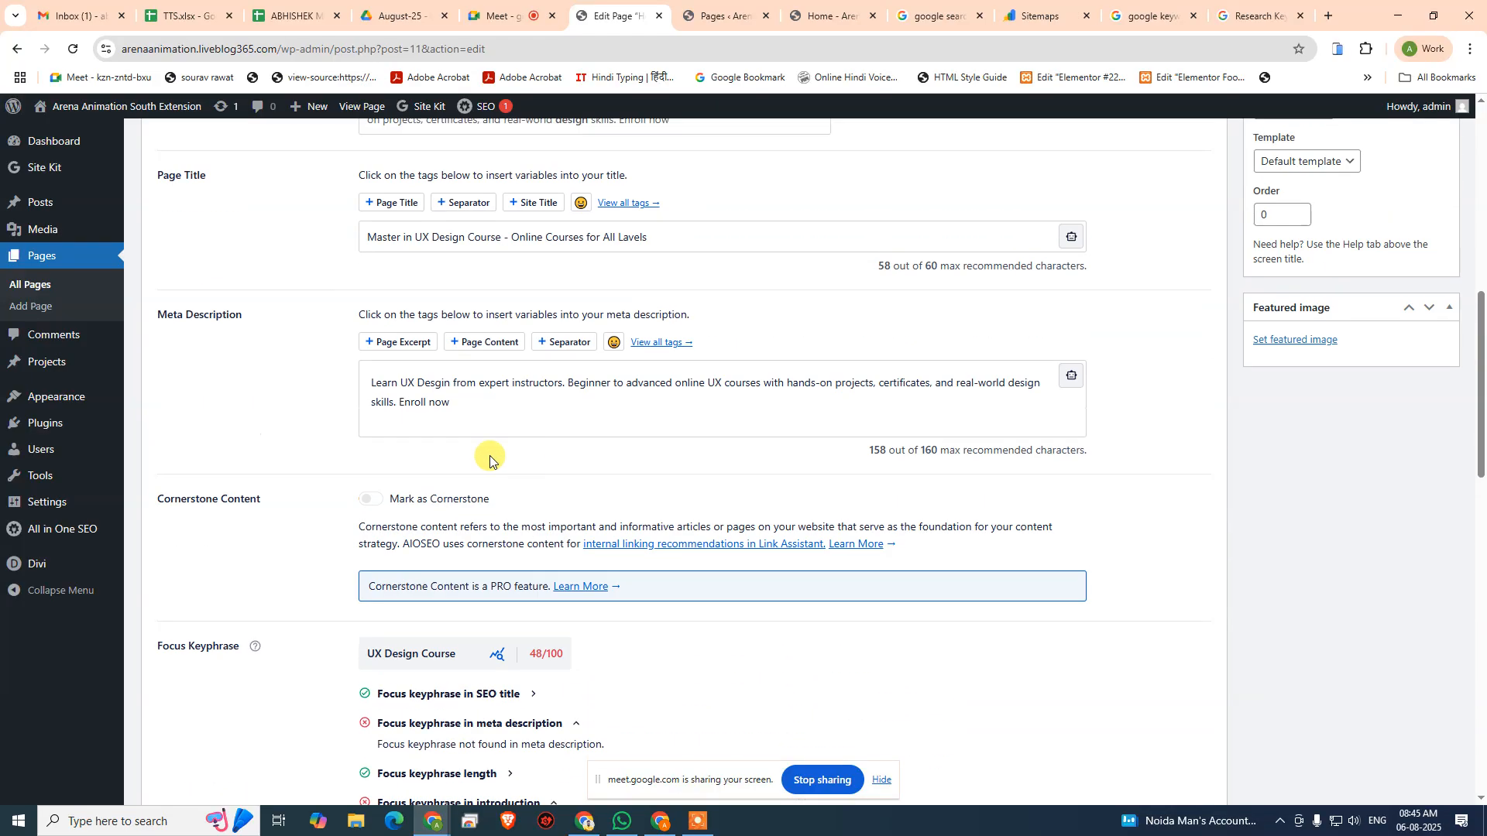
pyautogui.scroll(1, 370, 449)
pyautogui.scroll(-15, 392, 465)
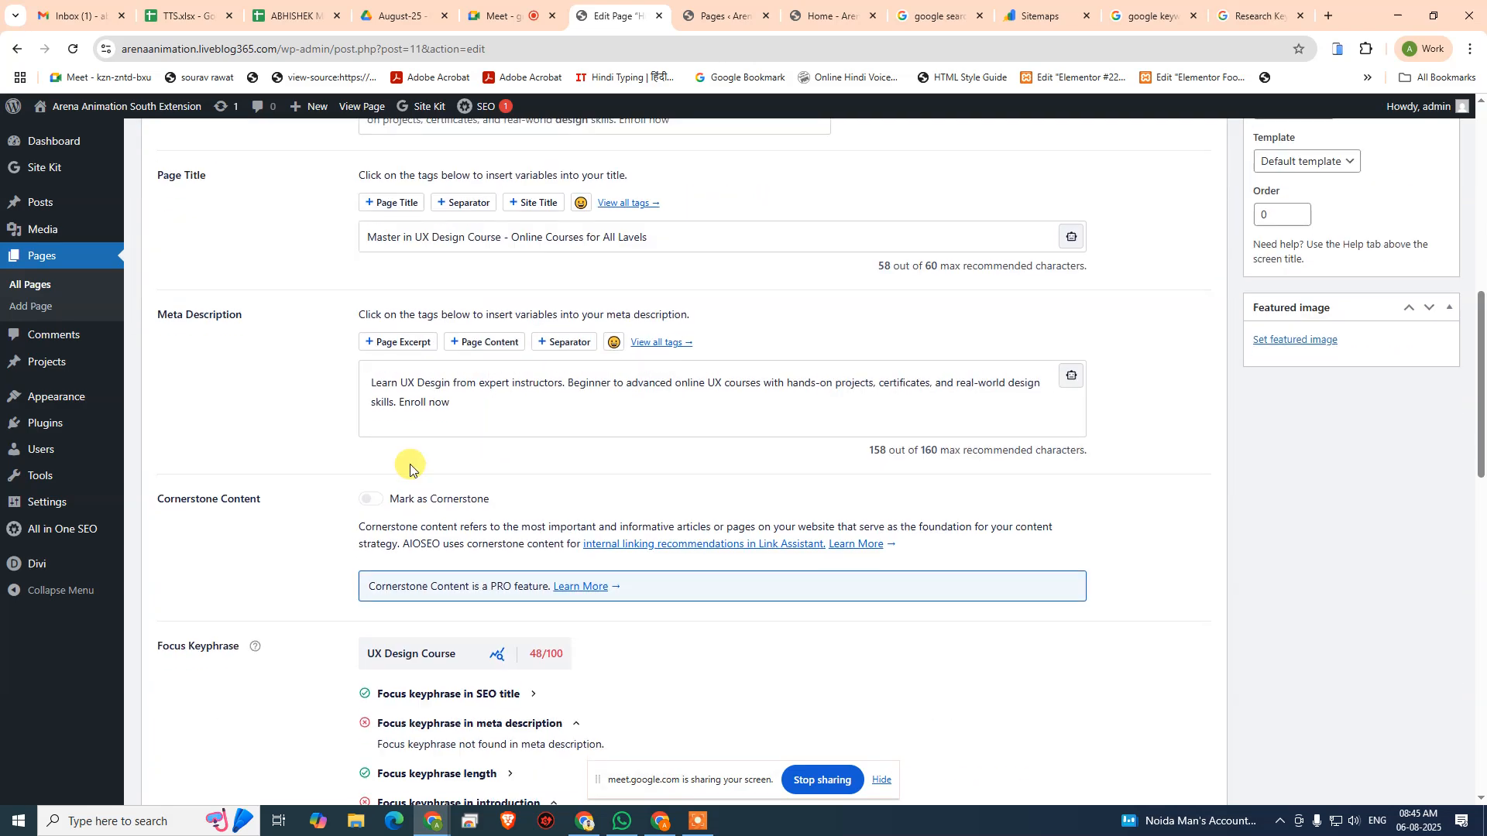
pyautogui.scroll(-1, 387, 486)
pyautogui.scroll(5, 422, 476)
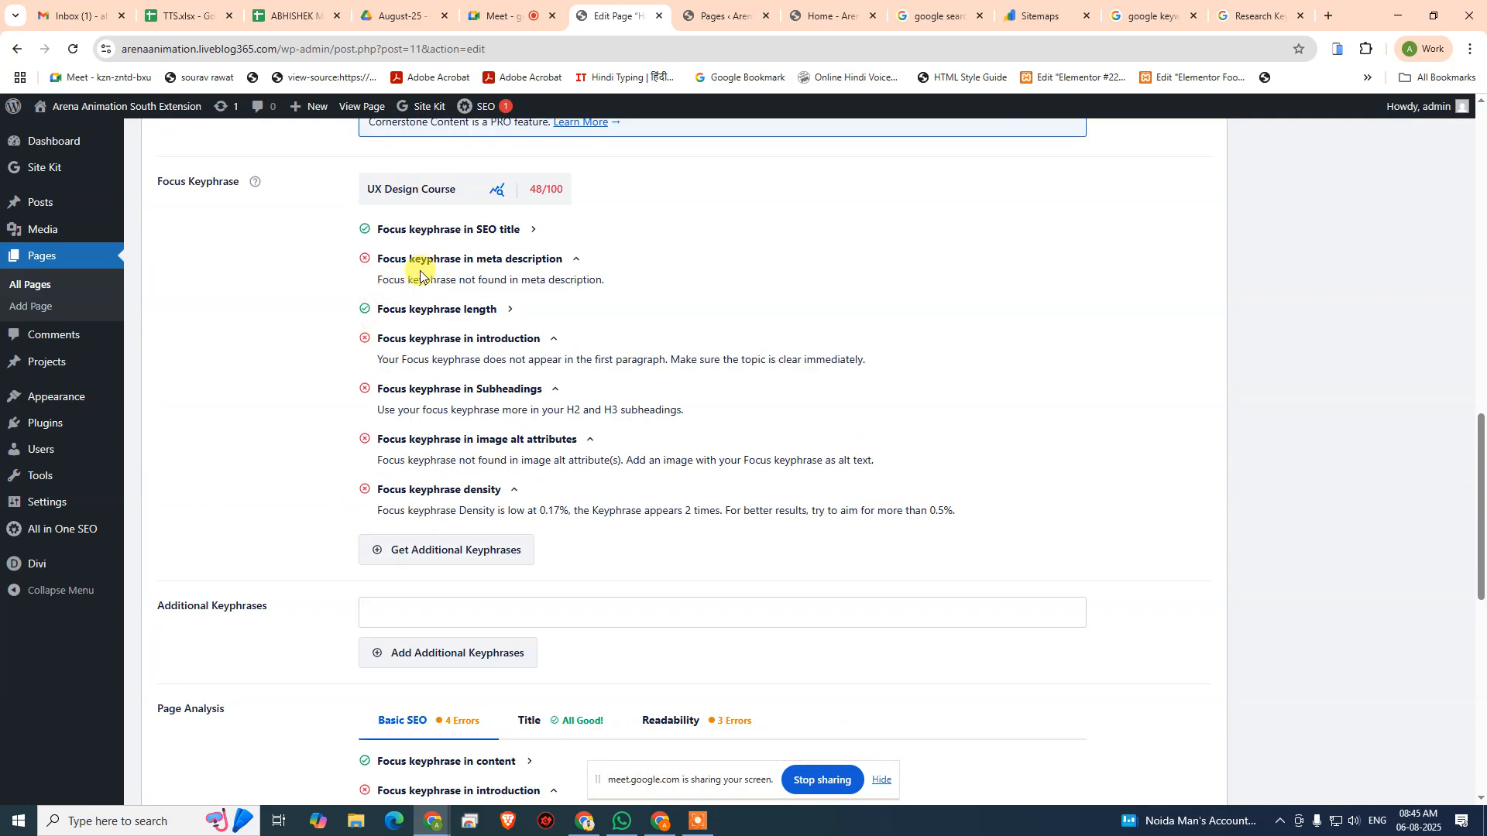
pyautogui.scroll(6, 464, 403)
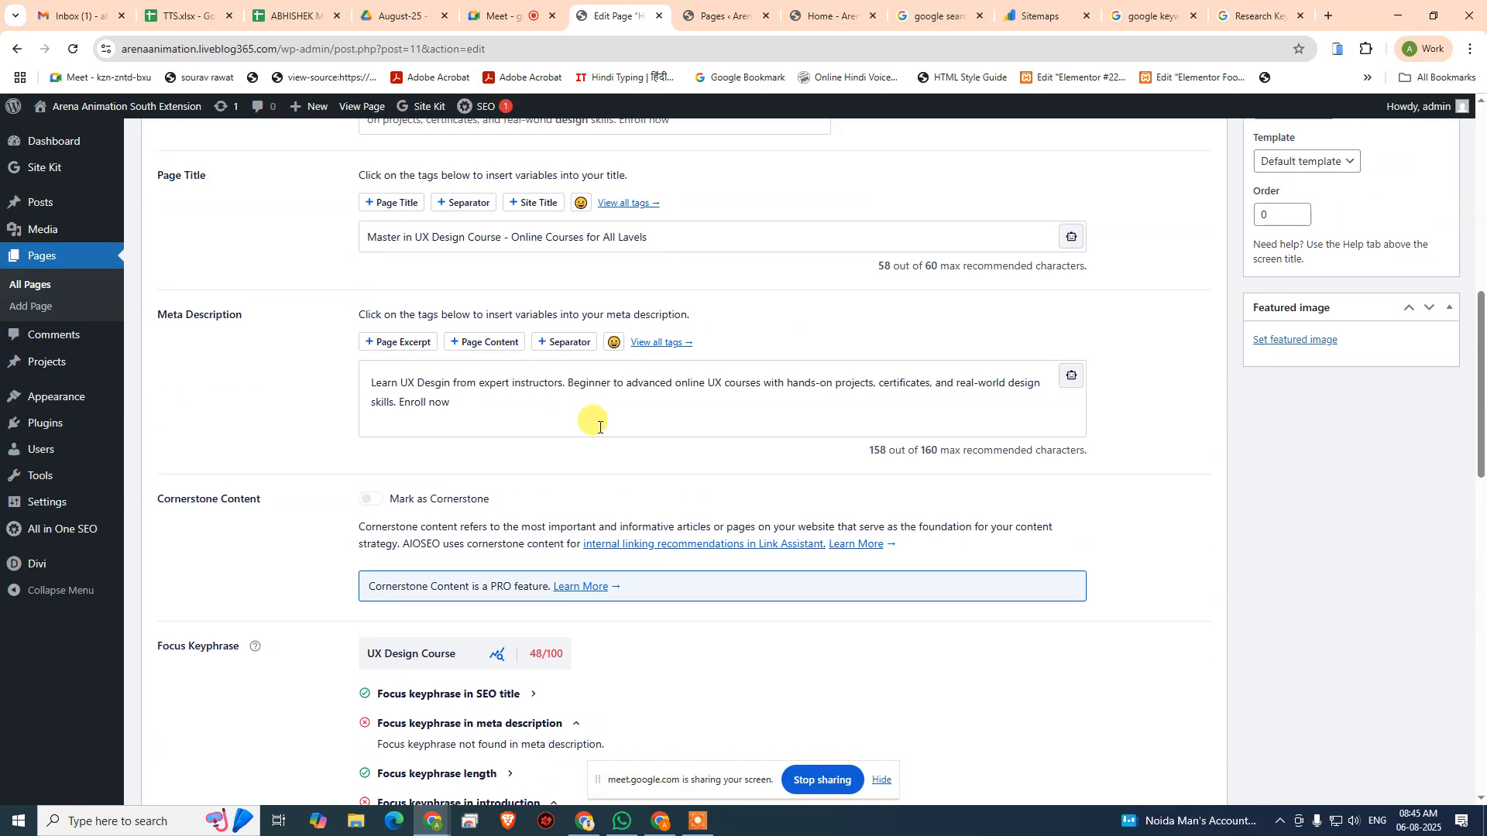
pyautogui.click(599, 425)
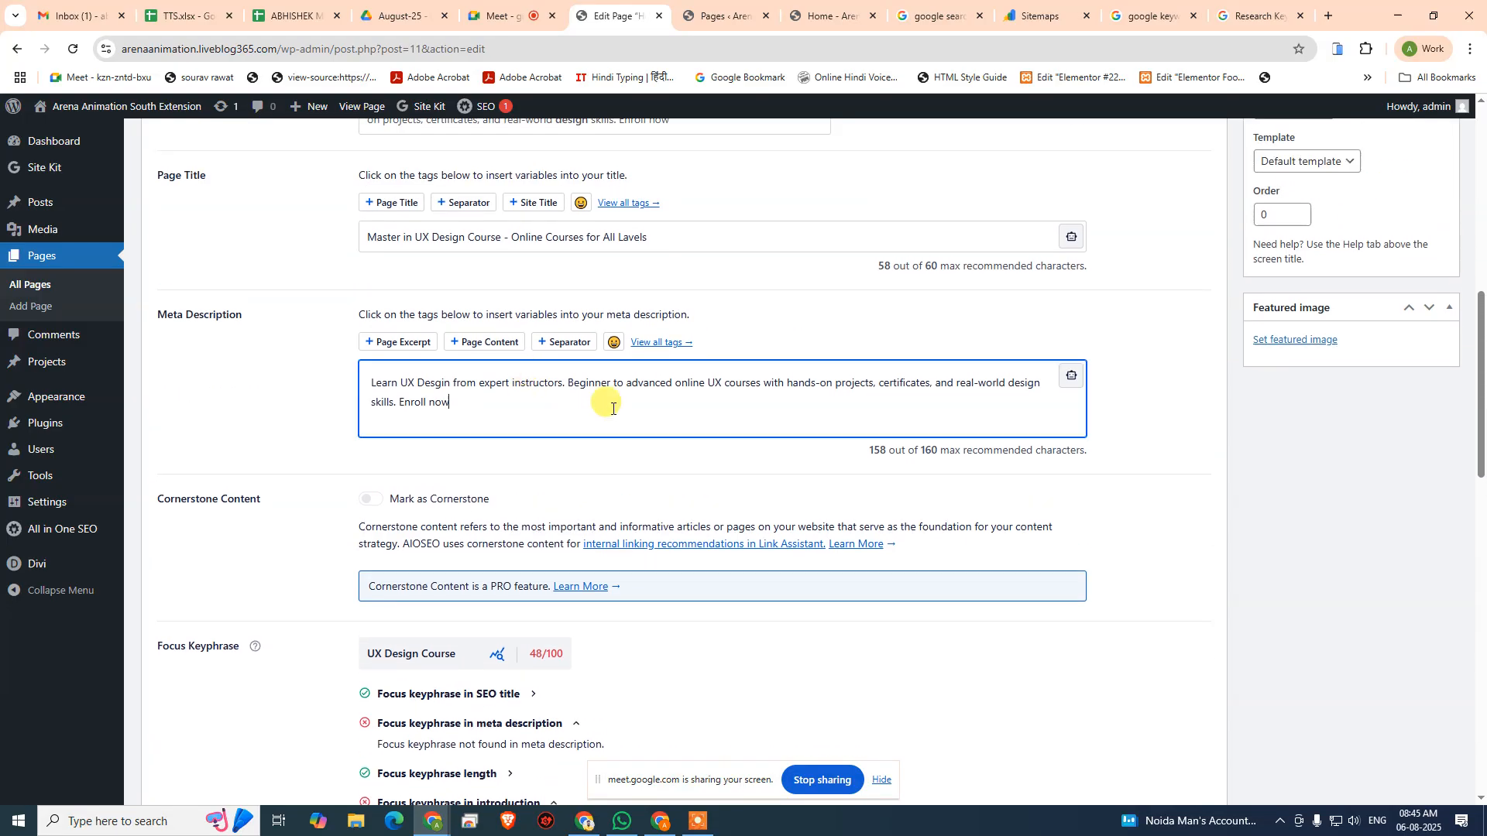
pyautogui.click(727, 383)
pyautogui.hotkey('ctrl', 'Right')
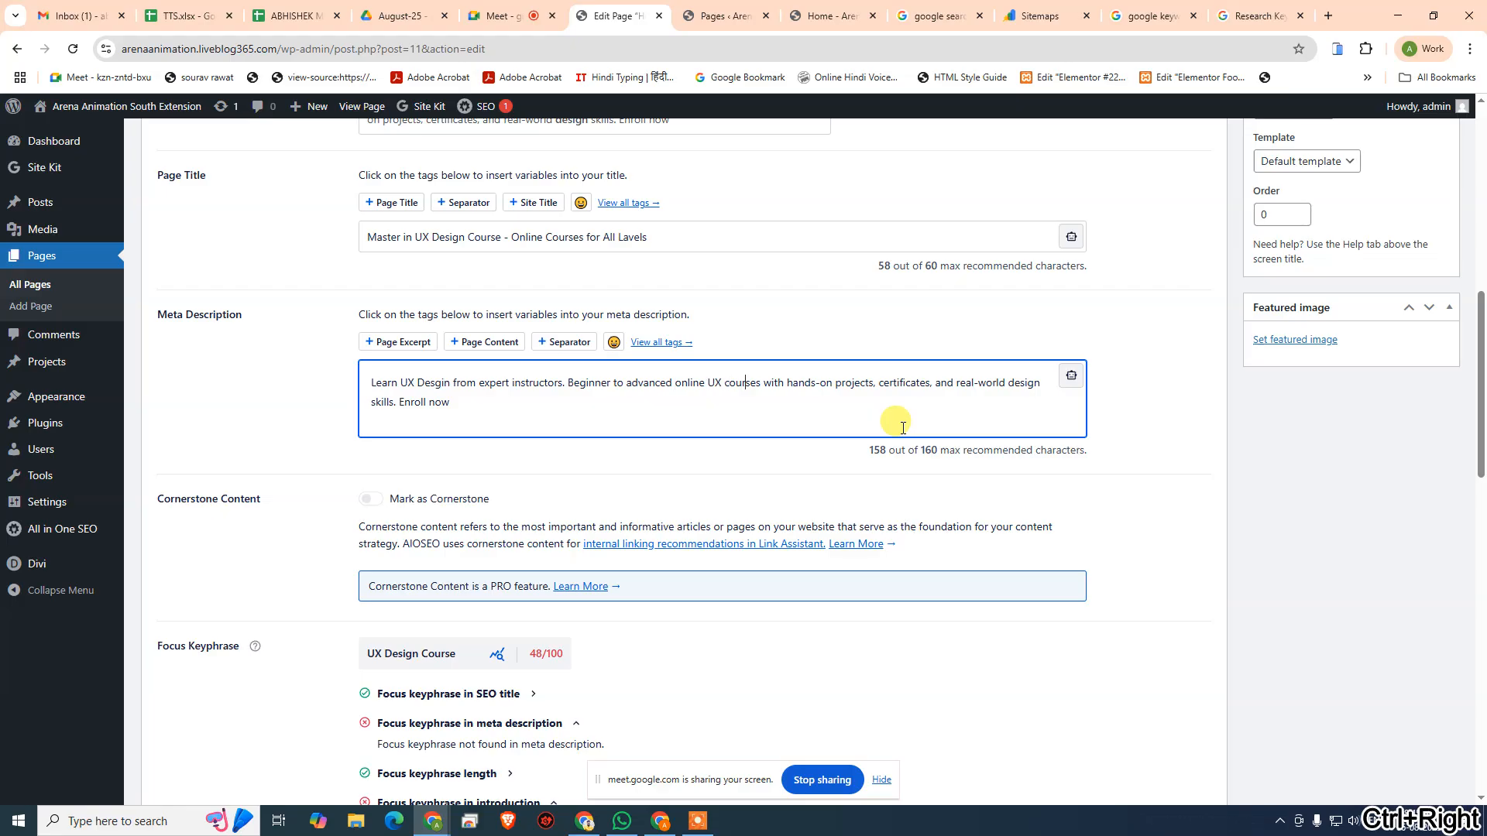
pyautogui.press('Right')
pyautogui.press('Right')
pyautogui.press('Right')
pyautogui.press('BackSpace')
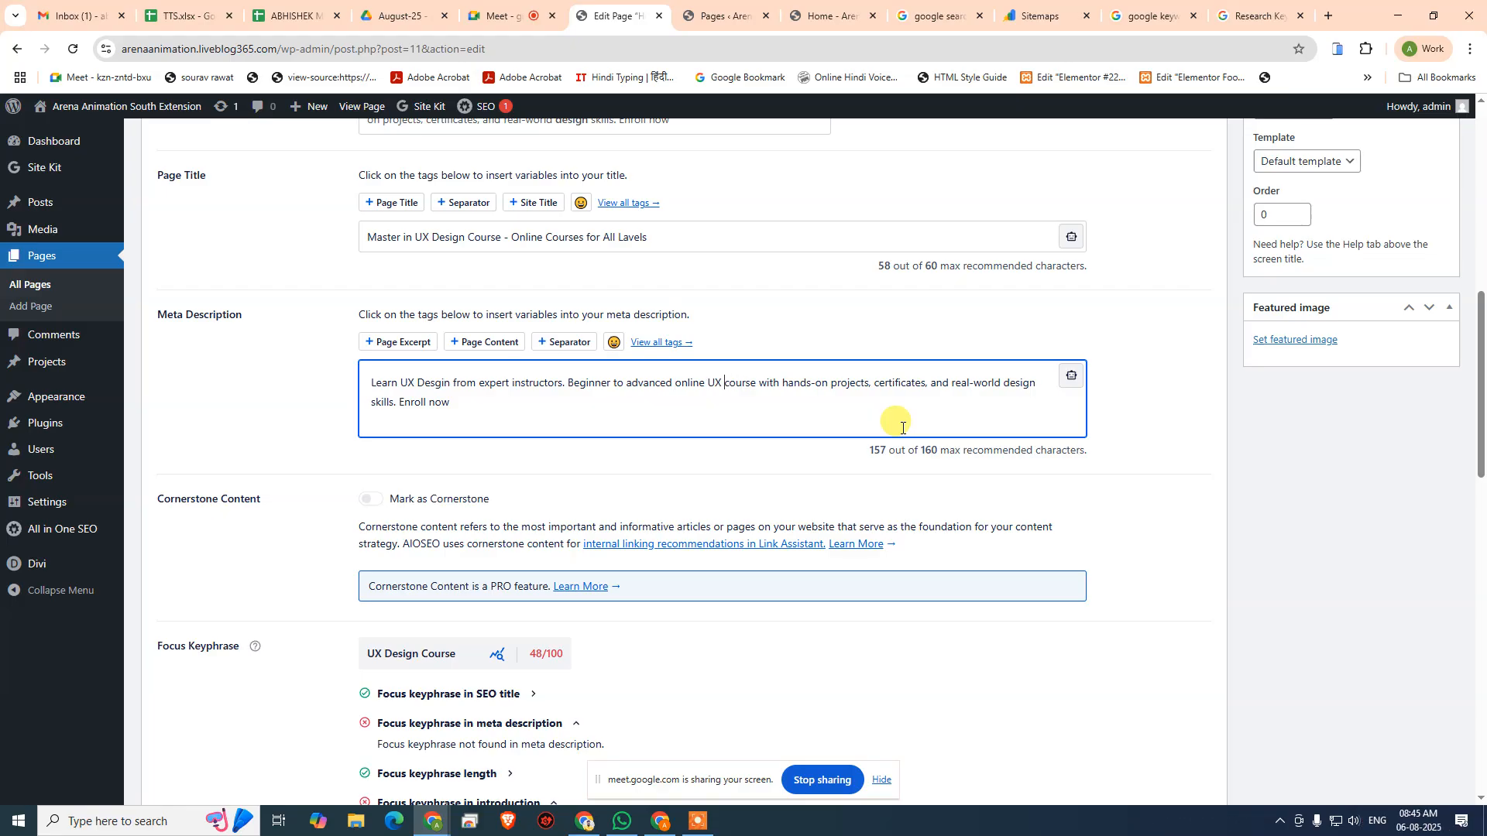
pyautogui.write('design')
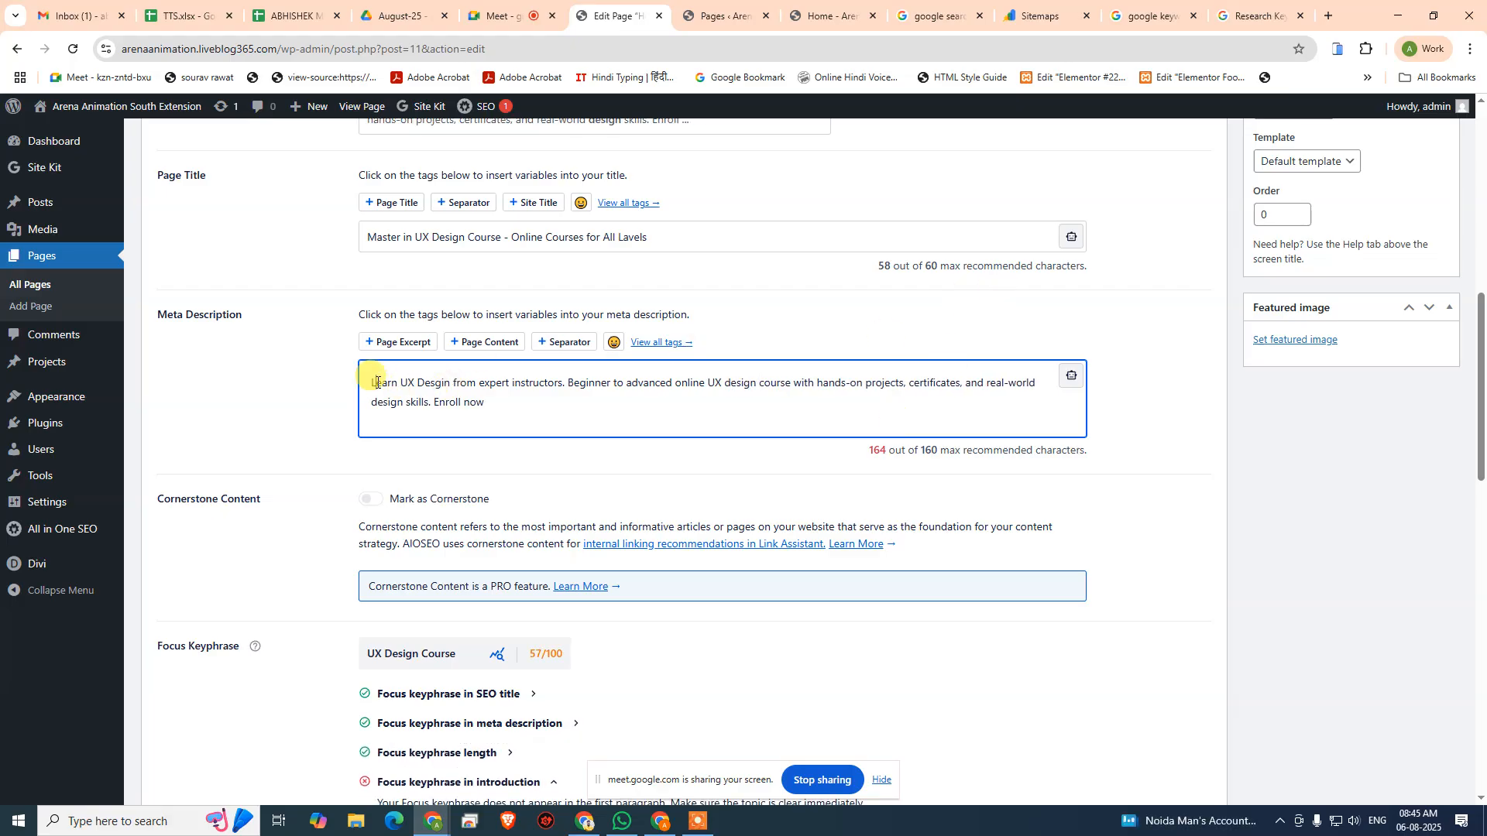
pyautogui.doubleClick(375, 381)
pyautogui.press('BackSpace')
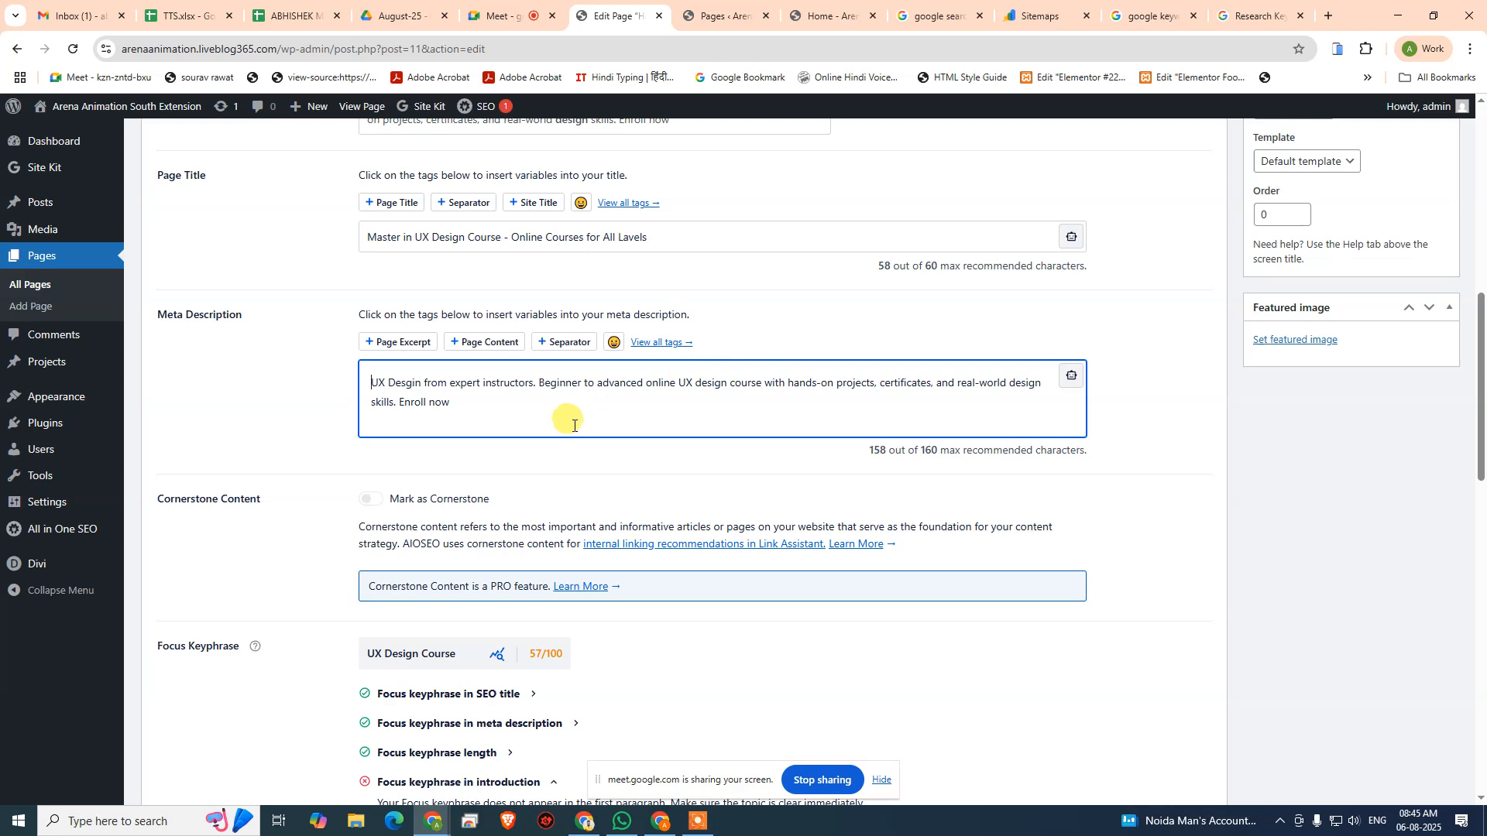
# - Review the checks for "UX Design Course", including introduction, subheadings, image alt attributes and density
pyautogui.scroll(-4, 873, 579)
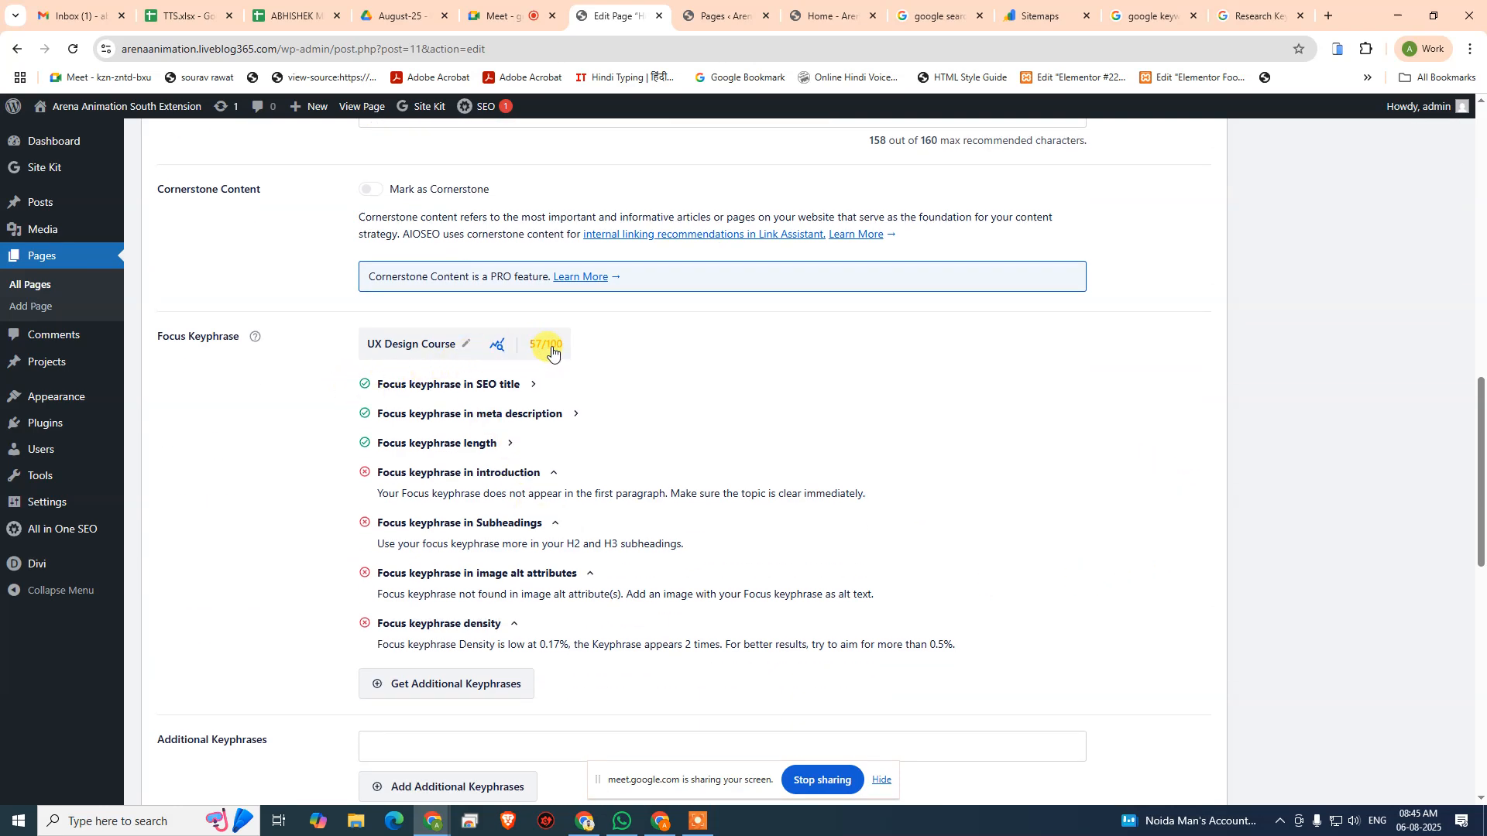
pyautogui.scroll(9, 589, 383)
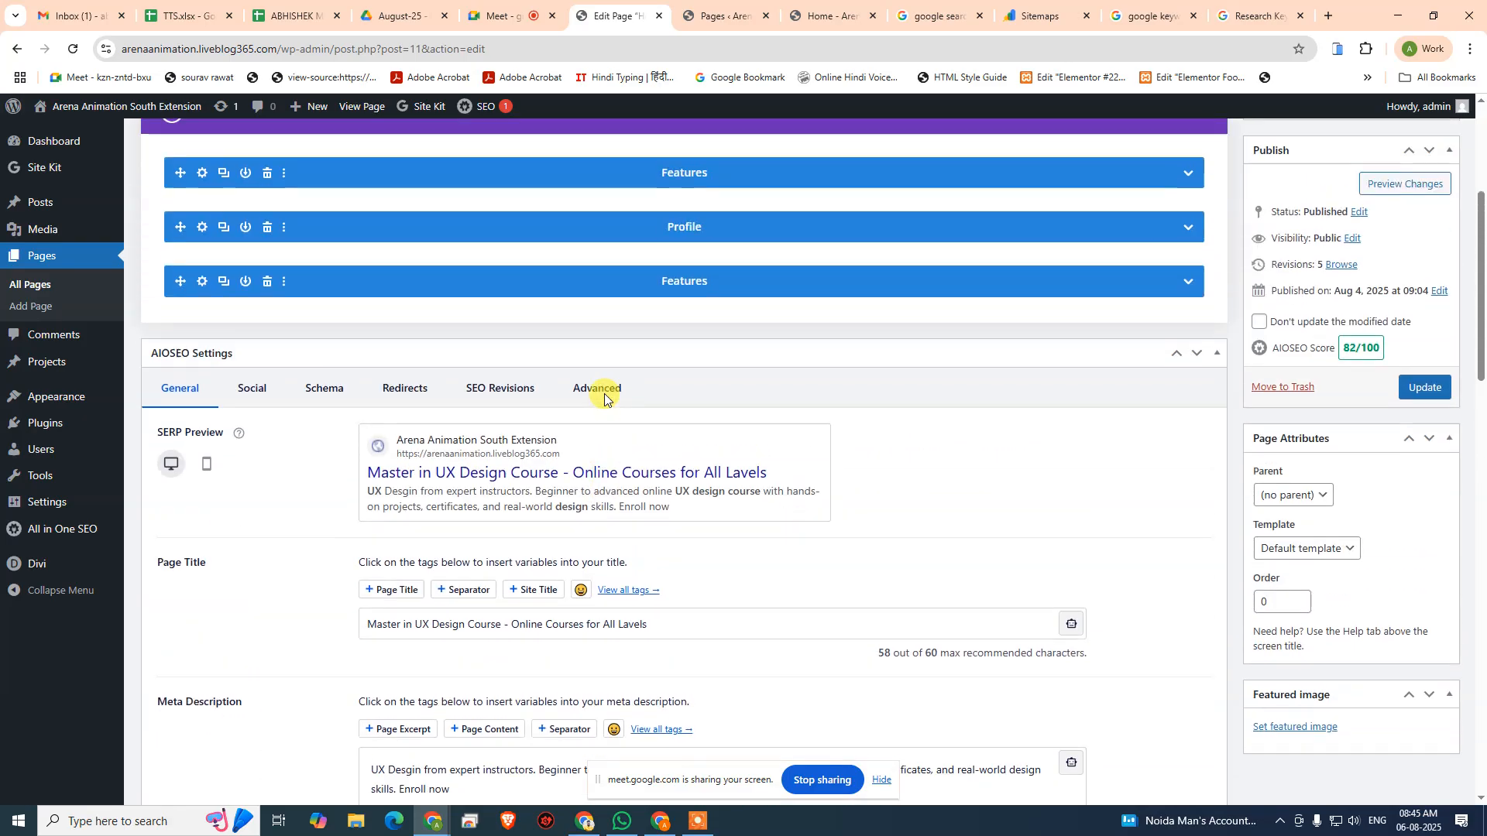
pyautogui.scroll(-10, 348, 571)
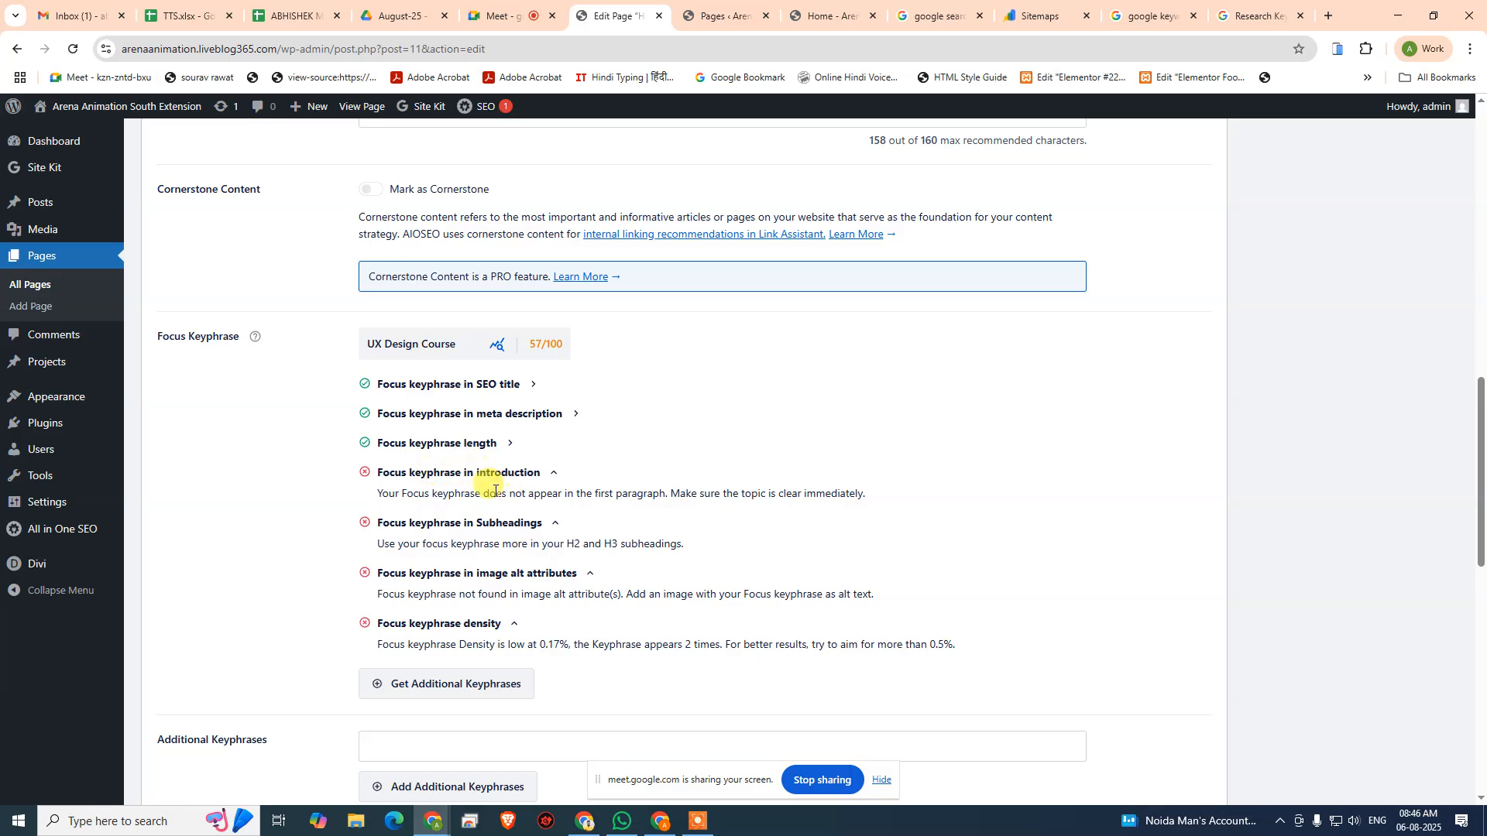
pyautogui.scroll(4, 480, 480)
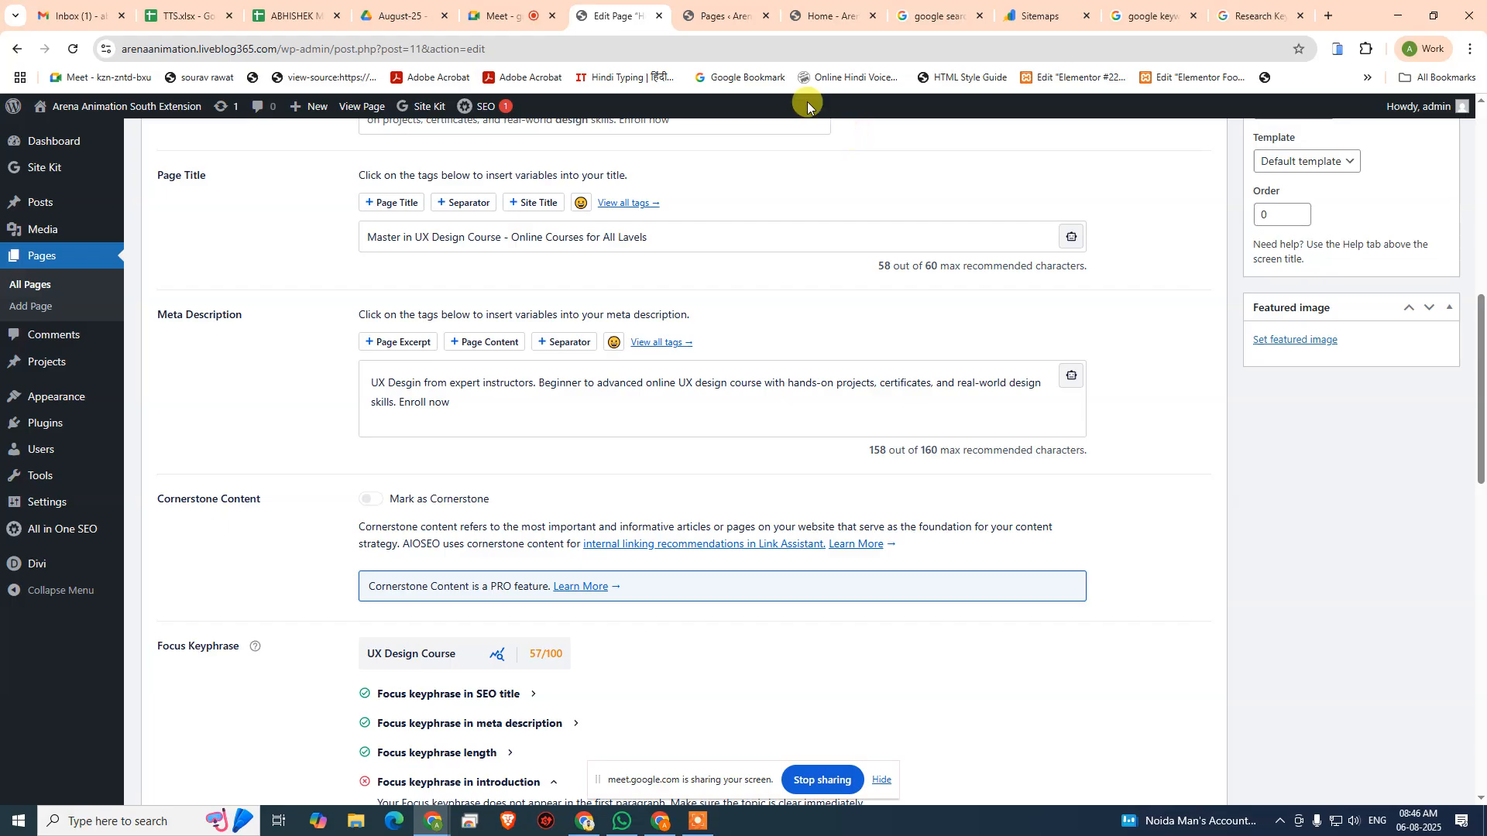
pyautogui.scroll(12, 852, 265)
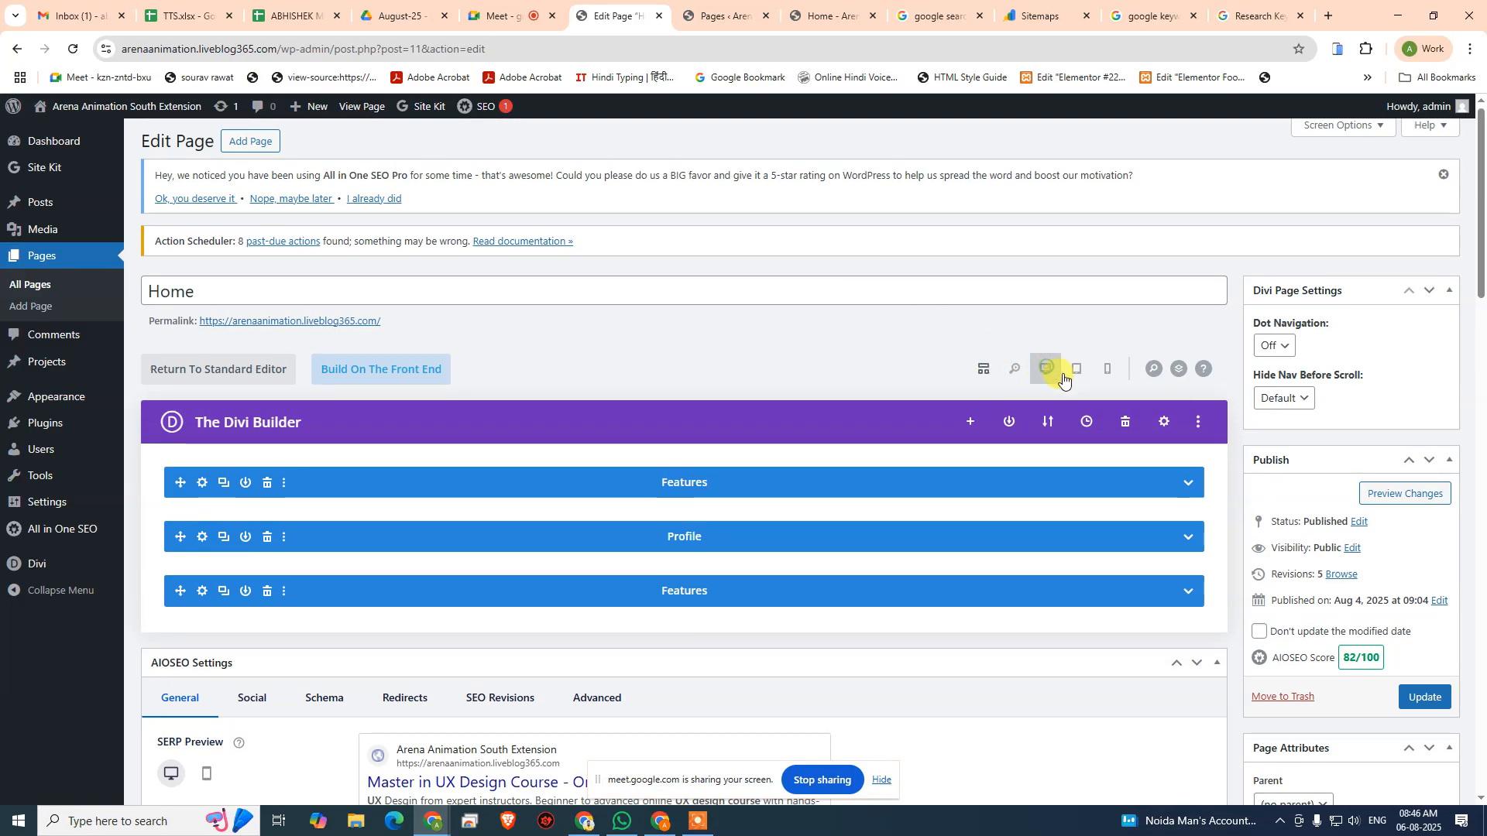
pyautogui.click(1049, 370)
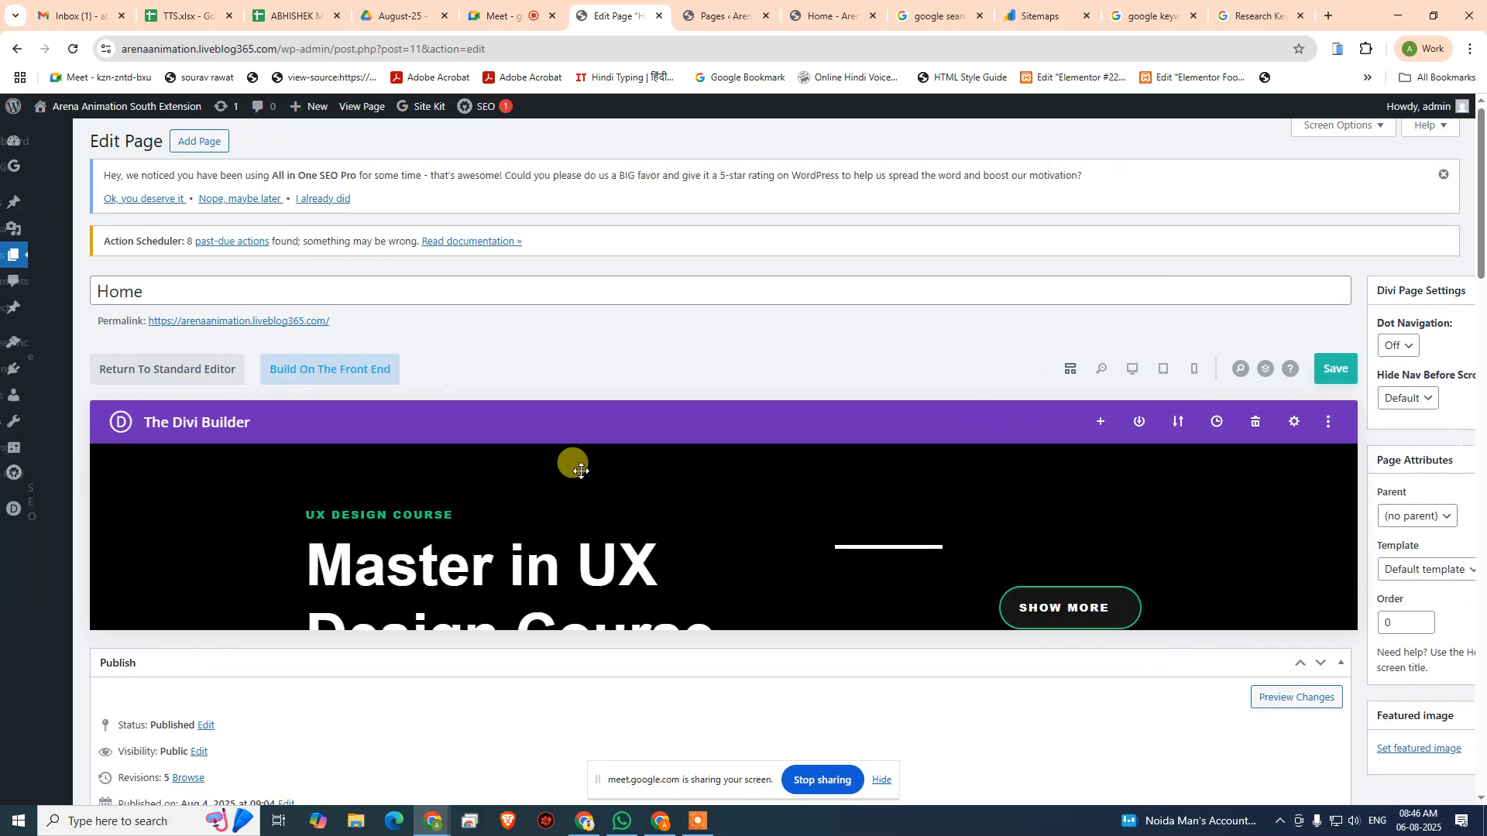
pyautogui.scroll(-3, 731, 399)
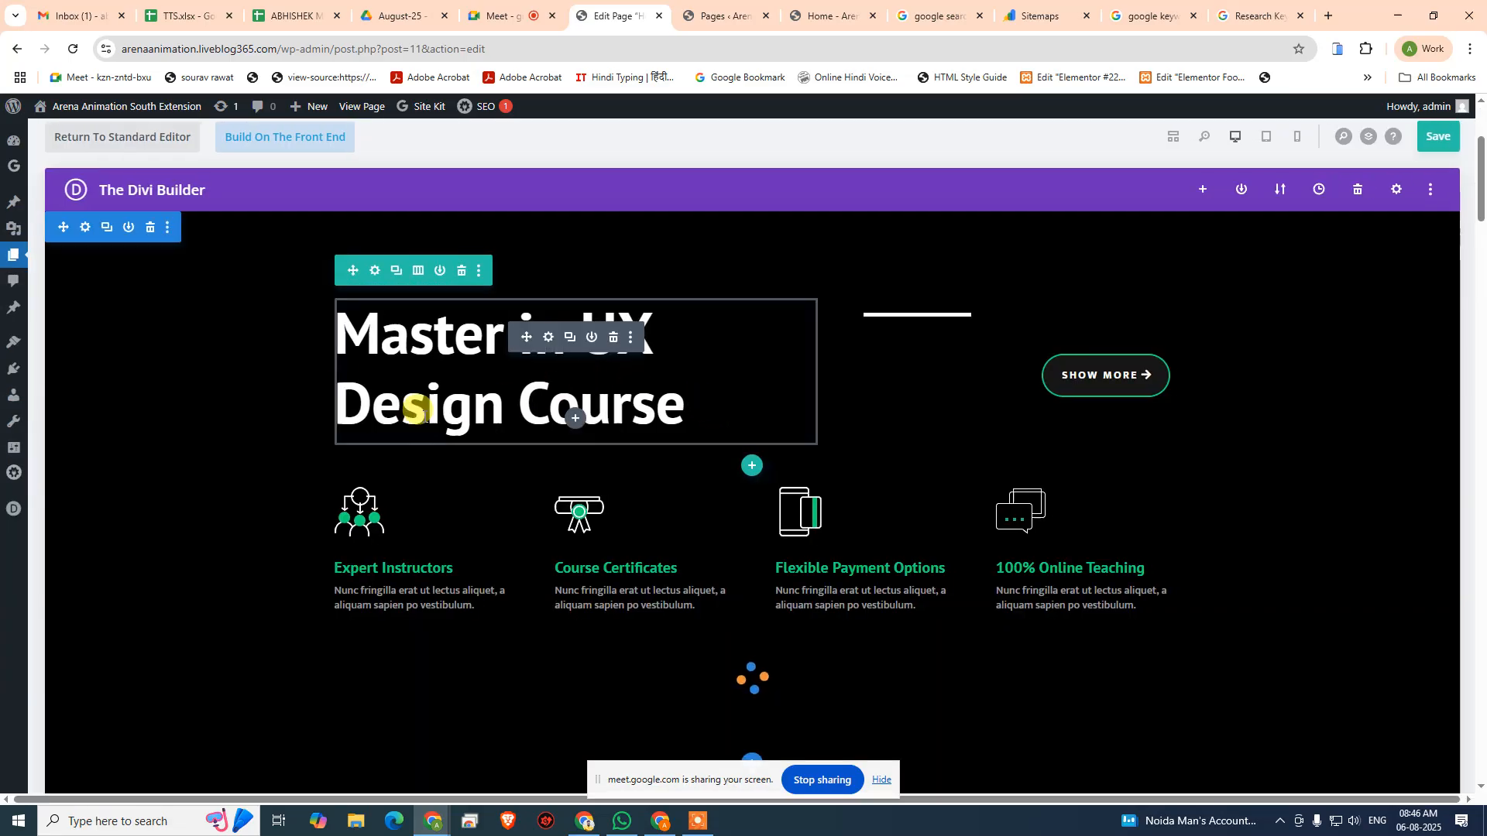
pyautogui.scroll(-3, 573, 499)
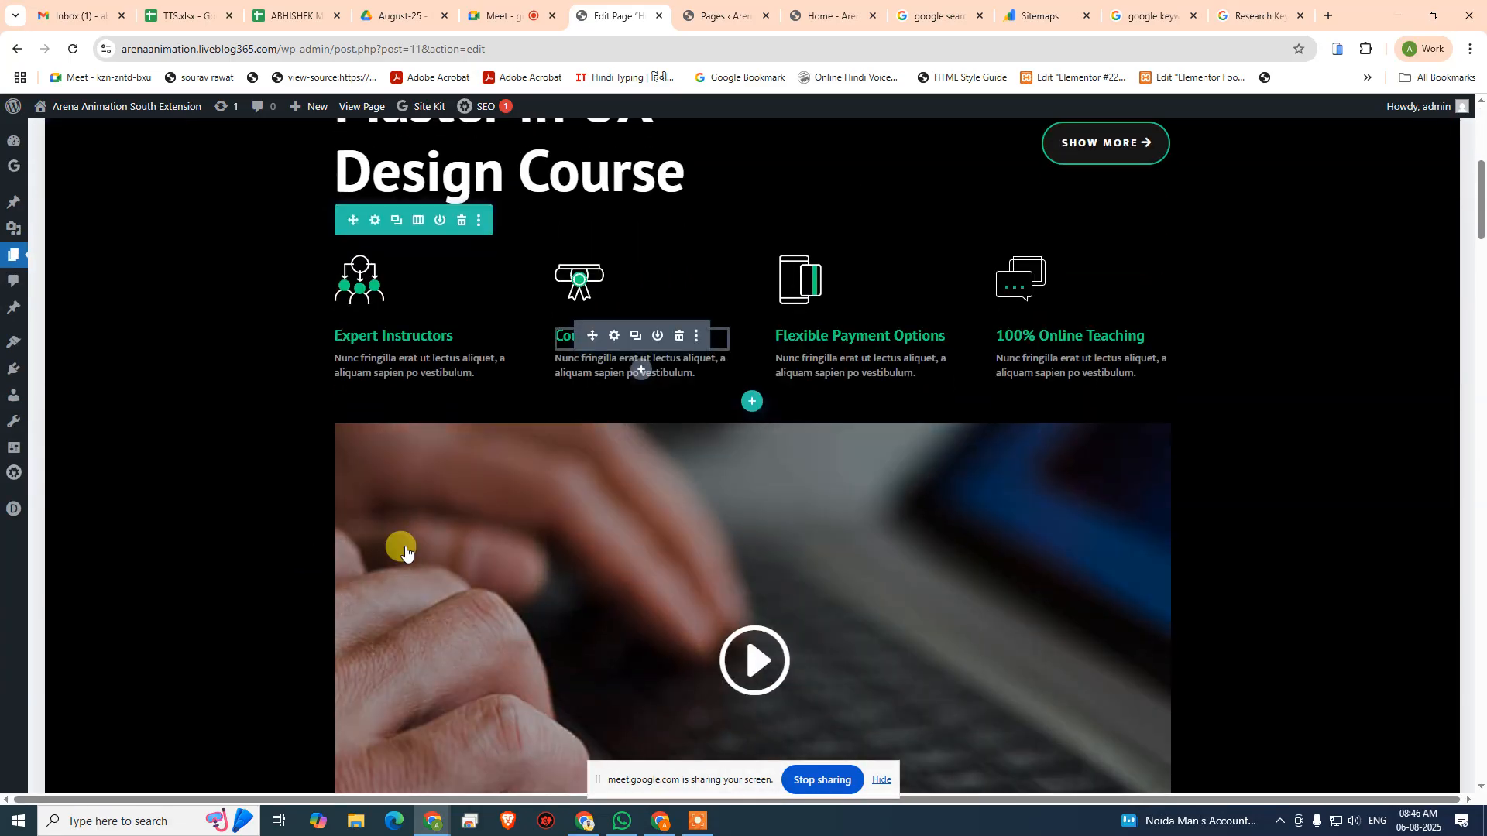
pyautogui.scroll(-3, 498, 443)
pyautogui.scroll(6, 499, 446)
pyautogui.scroll(-5, 518, 449)
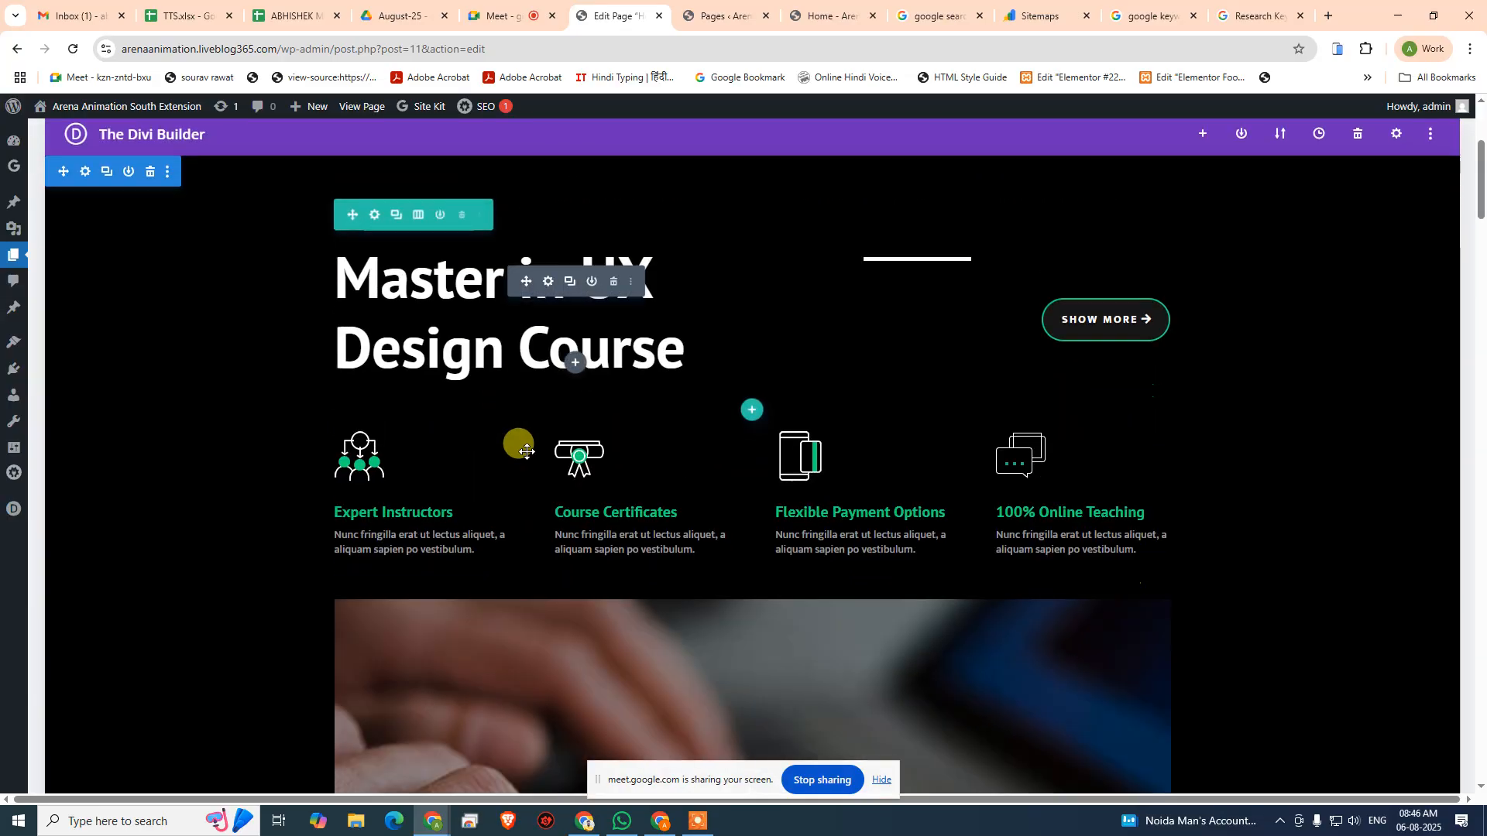
pyautogui.scroll(-8, 521, 454)
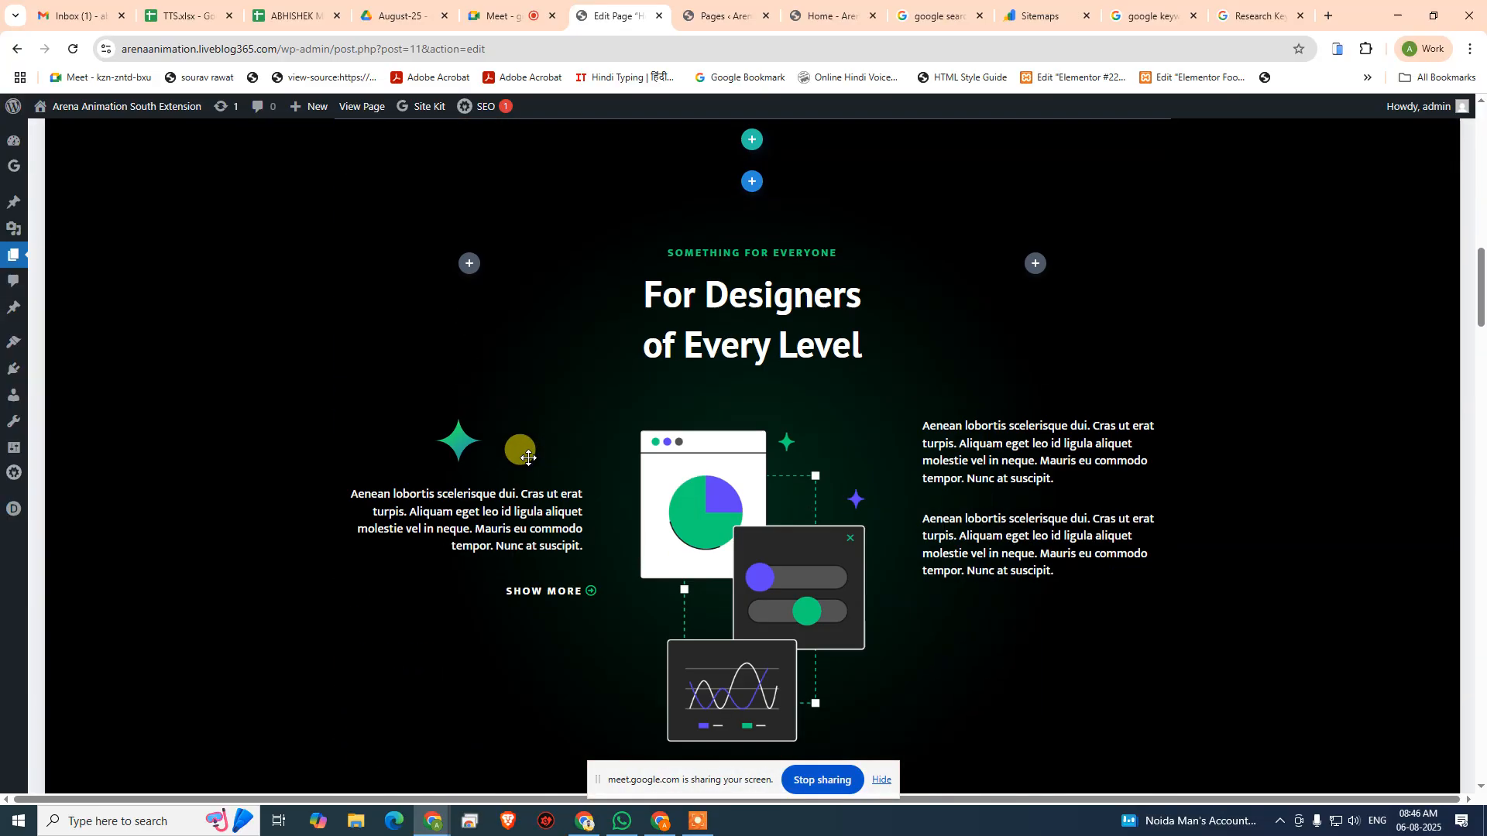
pyautogui.scroll(5, 511, 461)
pyautogui.scroll(6, 505, 463)
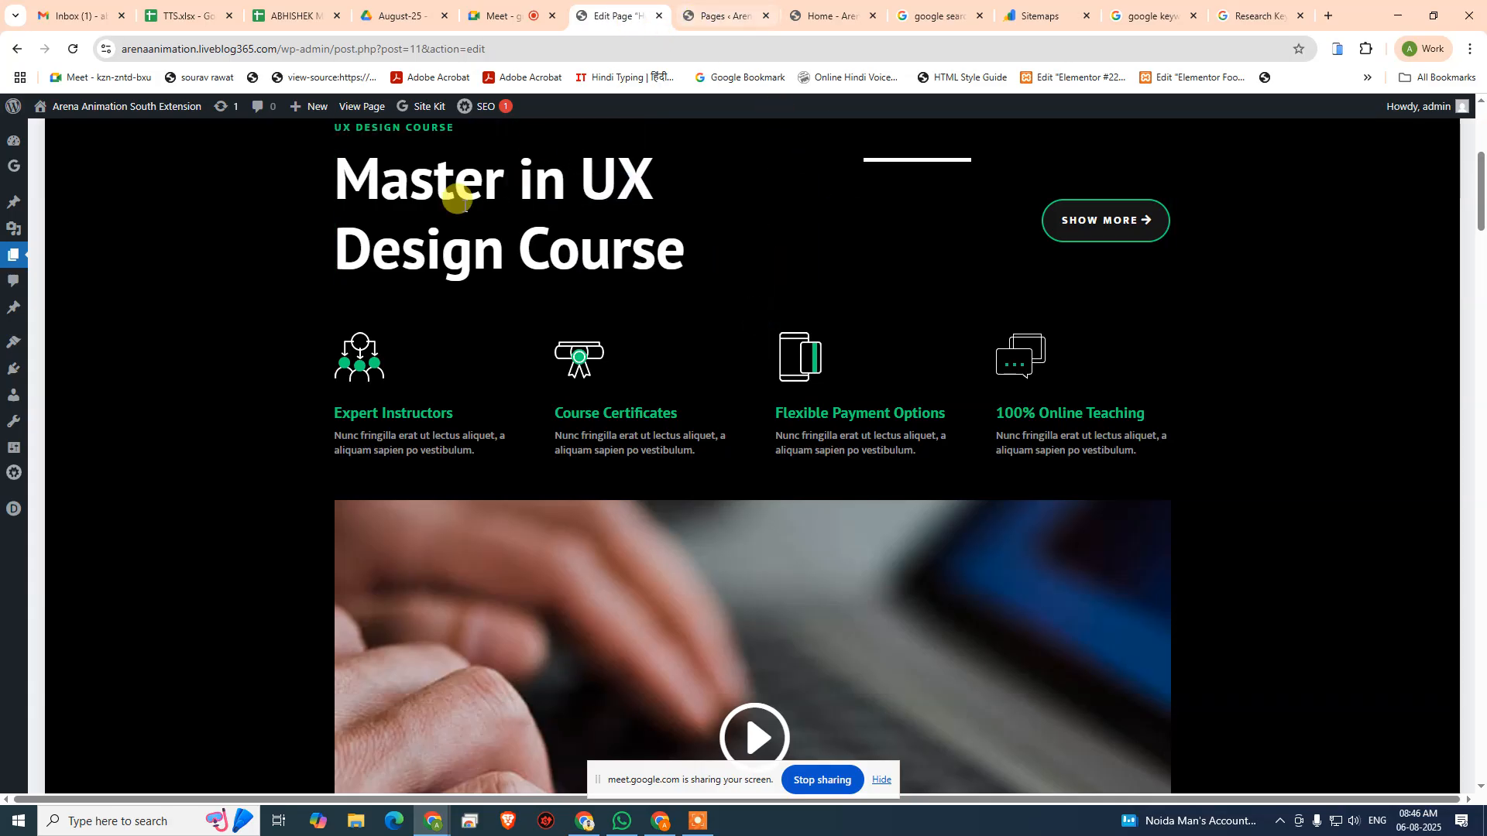
pyautogui.scroll(5, 682, 276)
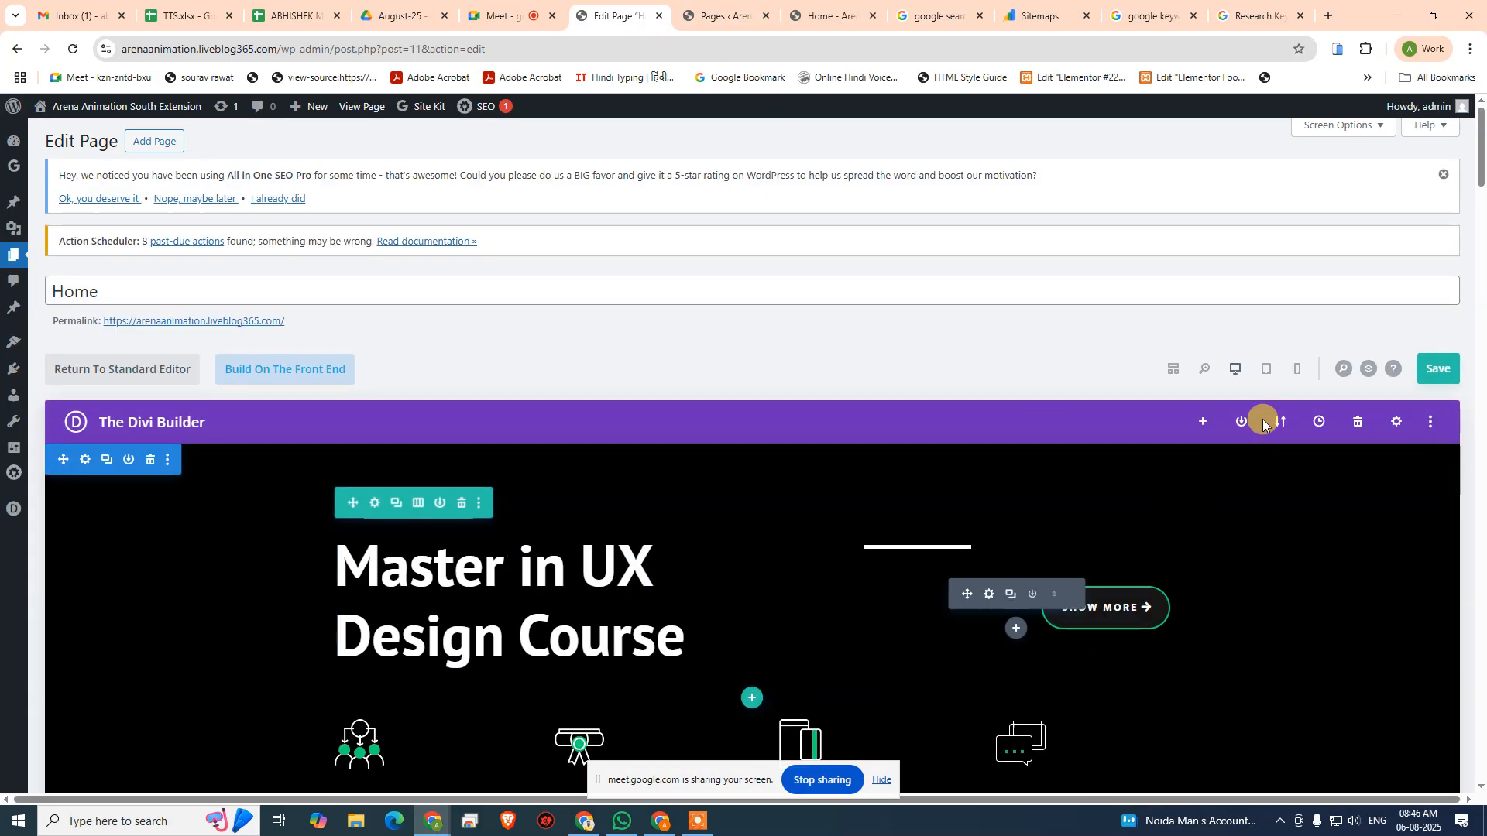
# - Return the builder to wireframe view, expand the first Features section, and check the content settings of its first row's second Text module
pyautogui.click(1173, 369)
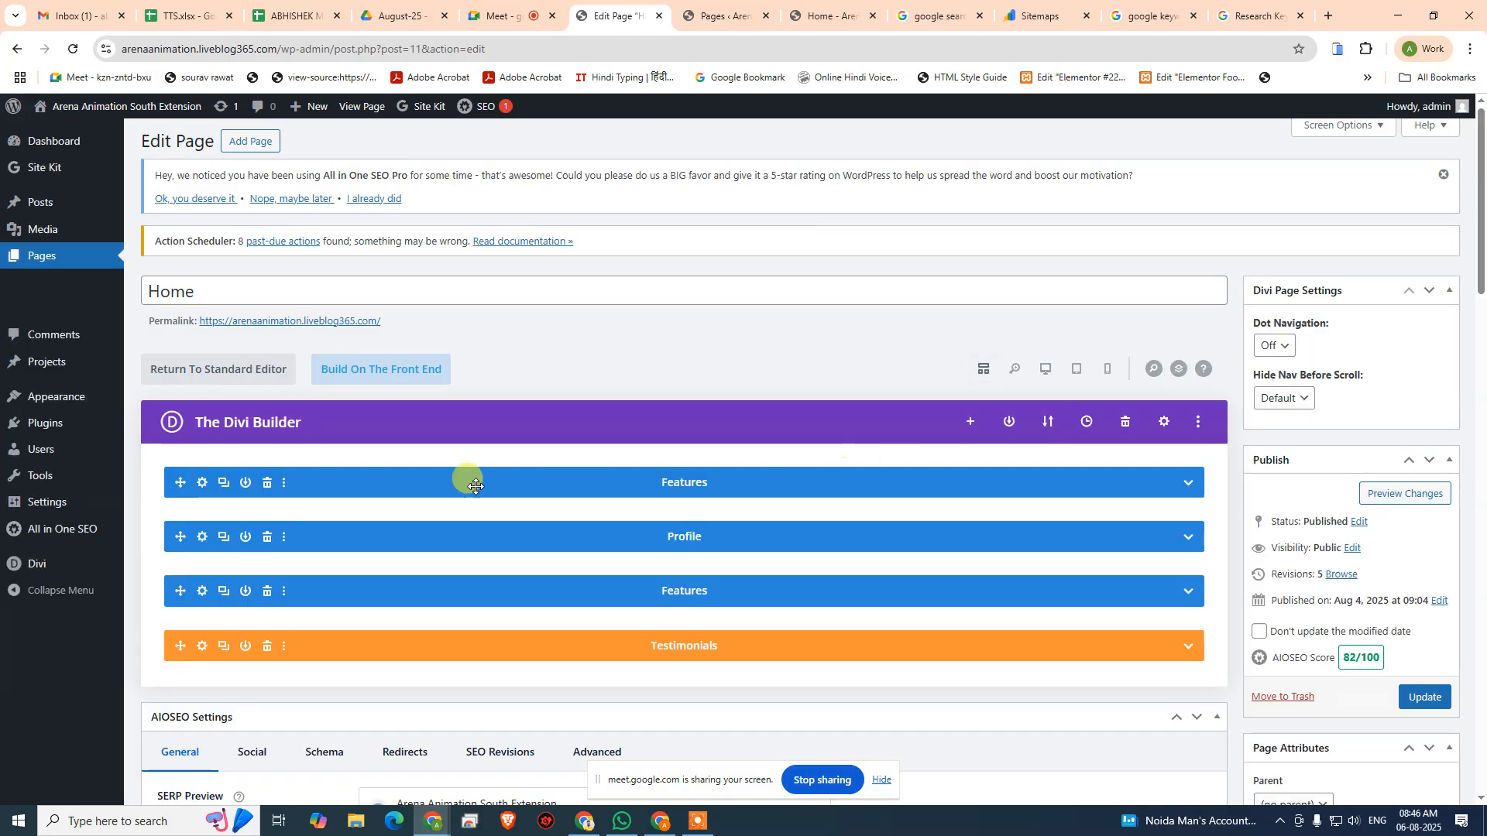
pyautogui.click(1189, 484)
pyautogui.scroll(-2, 581, 534)
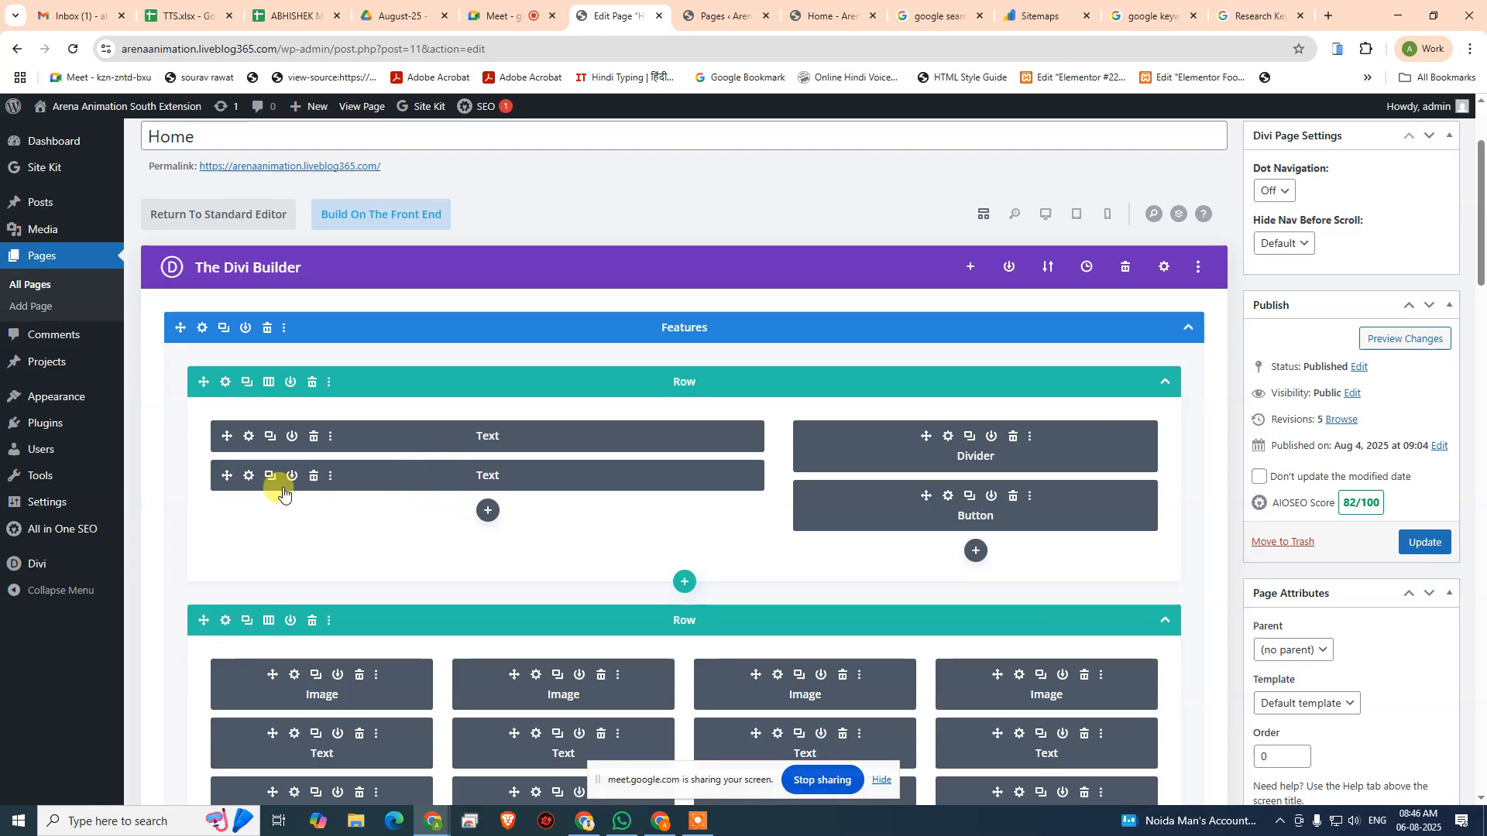
pyautogui.click(249, 476)
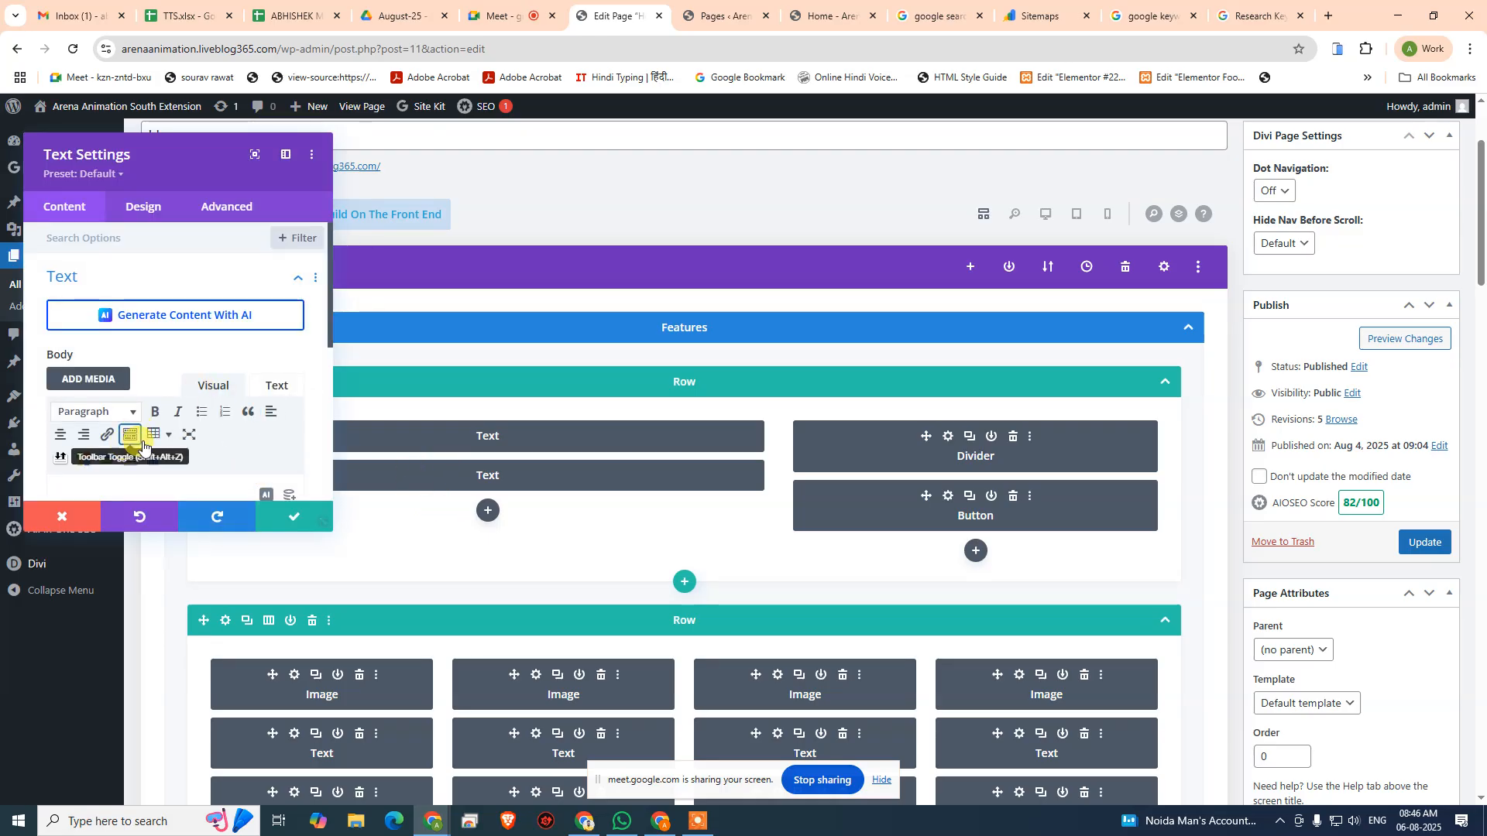
pyautogui.scroll(-2, 148, 426)
pyautogui.click(270, 526)
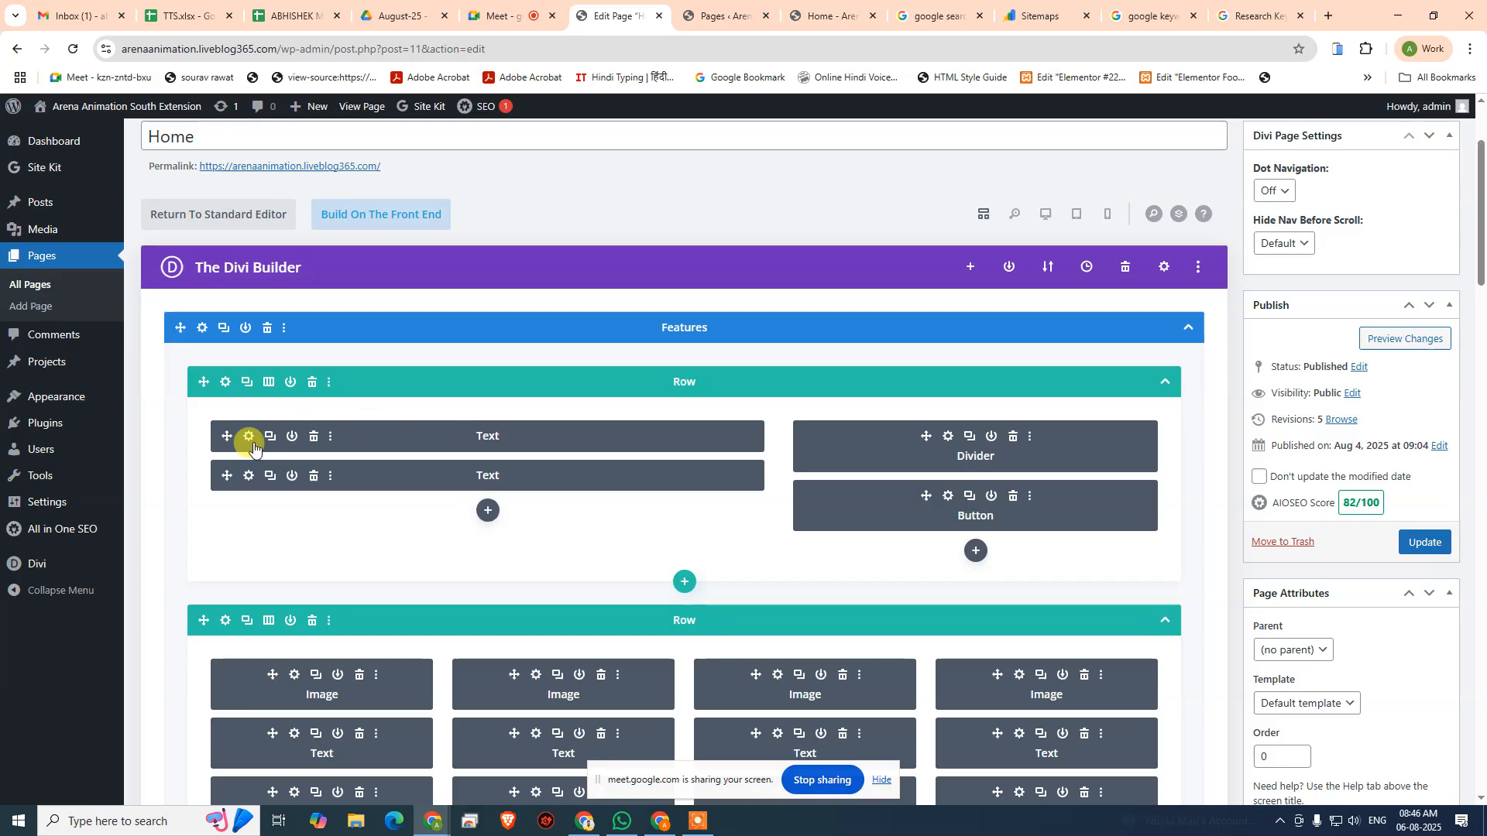
# - Duplicate the first feature column's heading Text module, move the copy below the first row's Text modules, and check its content
pyautogui.scroll(-1, 507, 509)
pyautogui.scroll(-2, 507, 509)
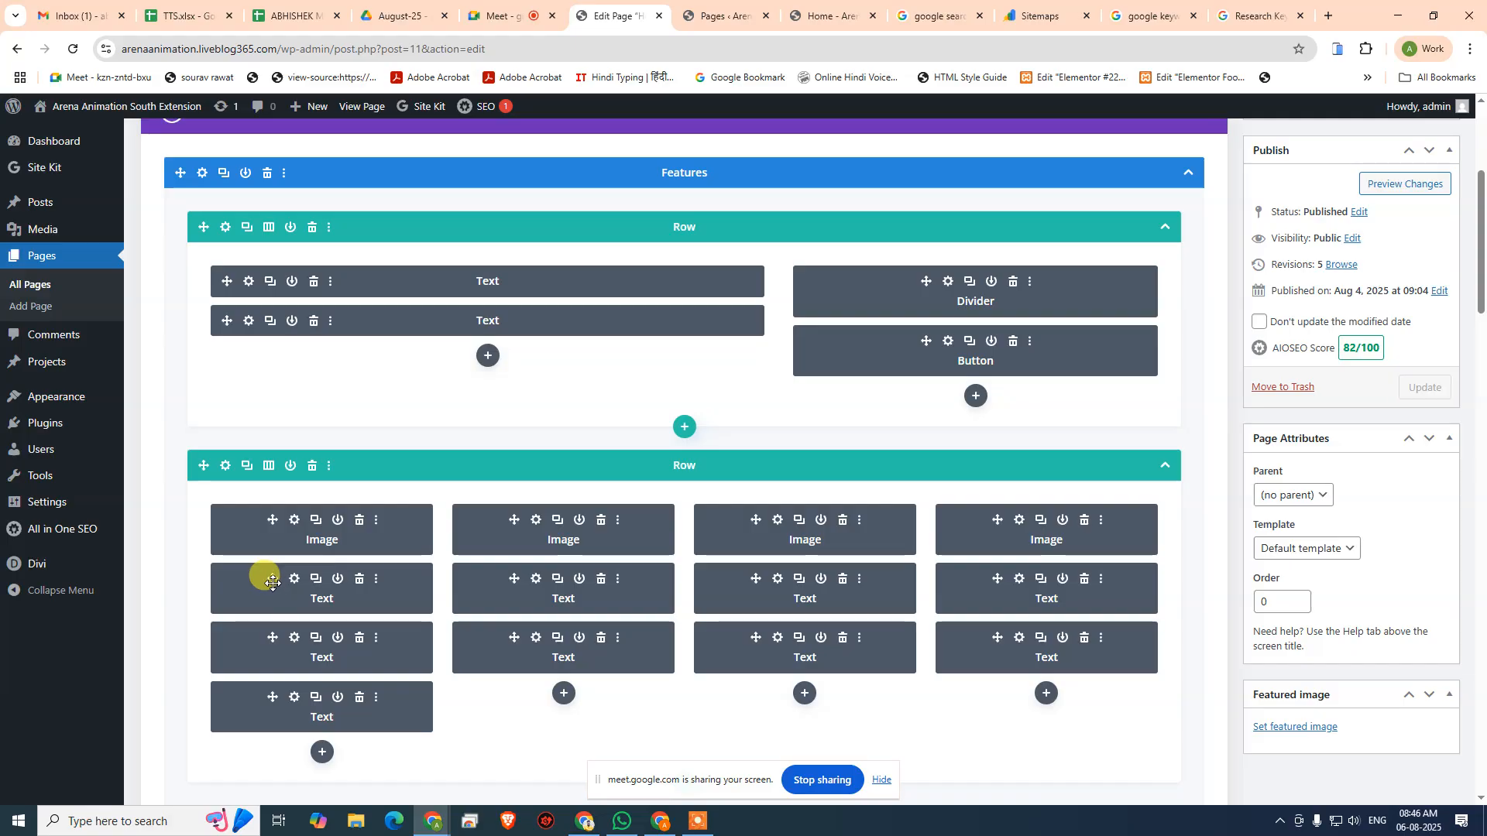
pyautogui.moveTo(267, 578); pyautogui.dragTo(465, 370)
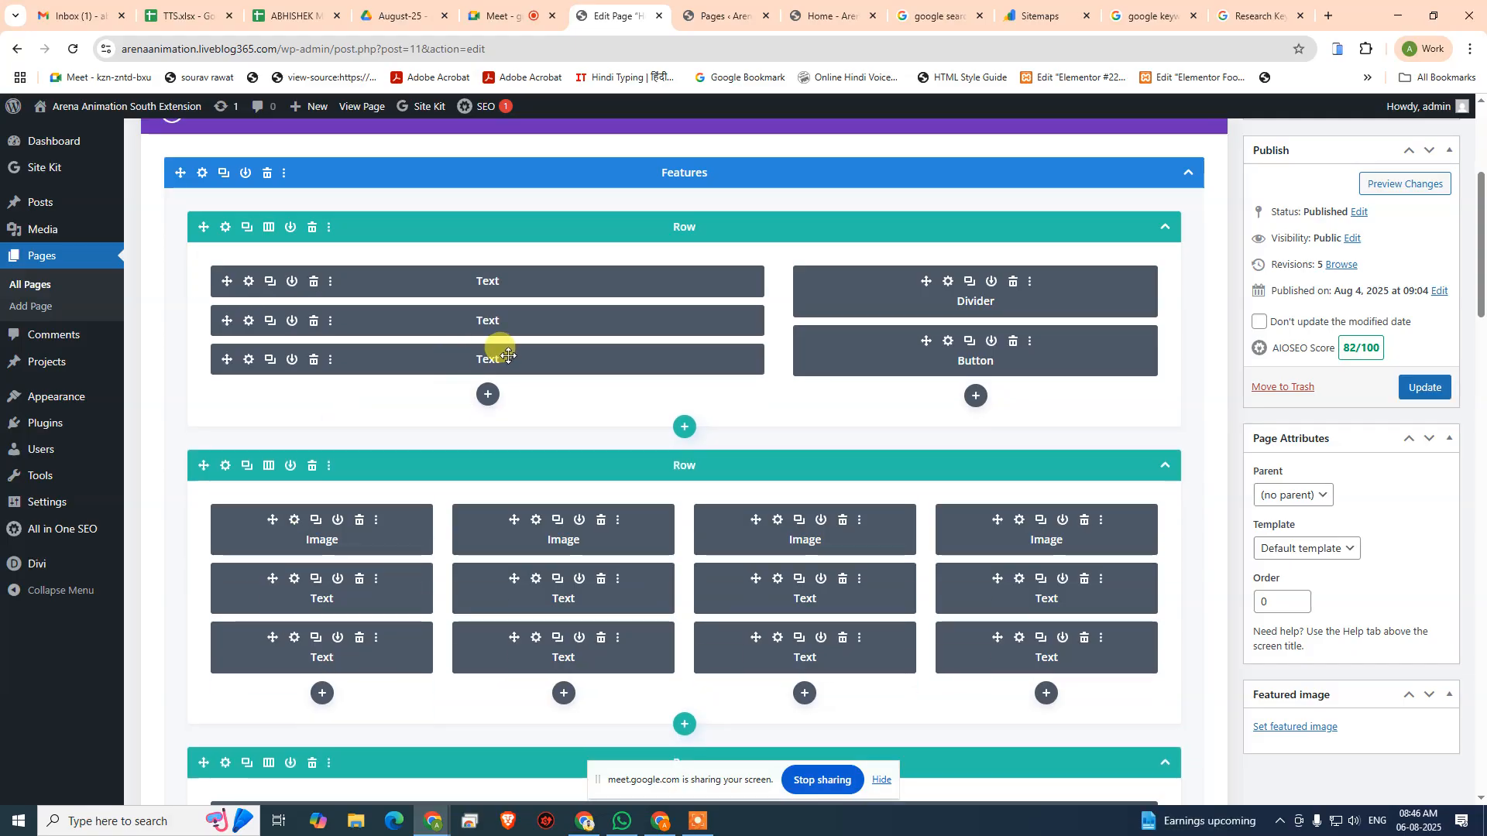
pyautogui.click(248, 360)
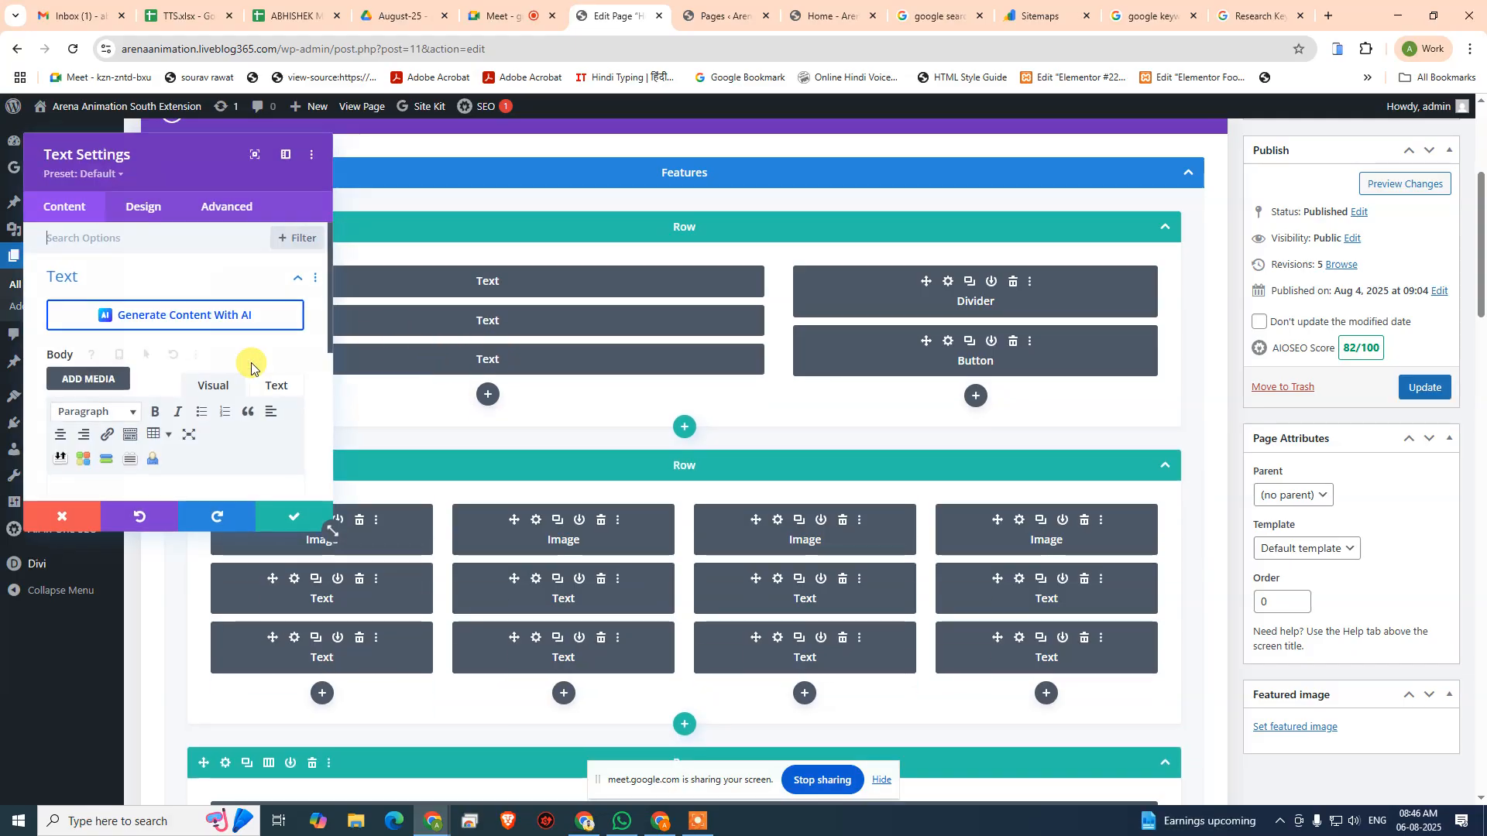
pyautogui.scroll(-1, 186, 418)
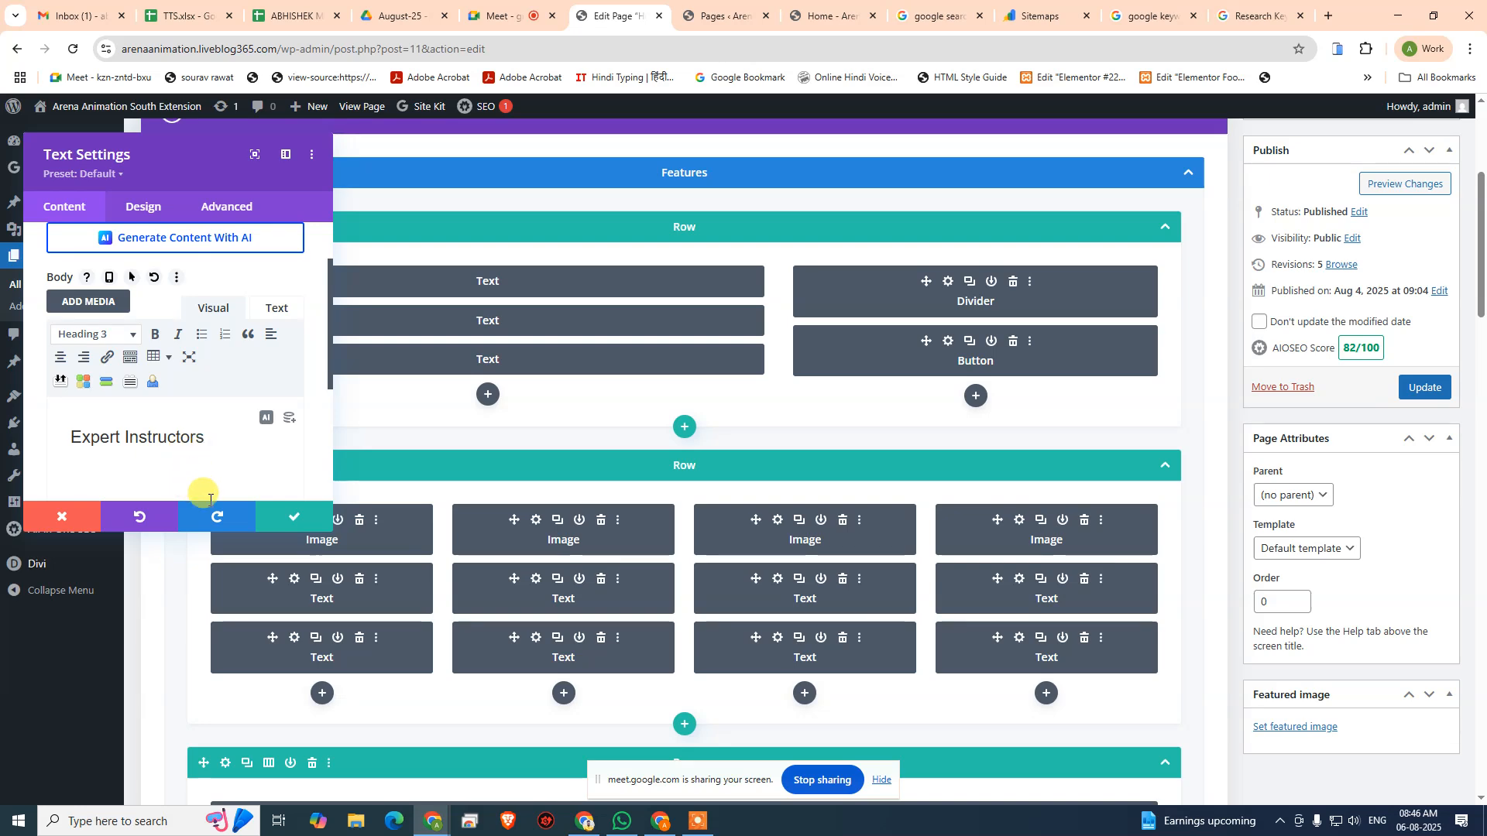
pyautogui.click(81, 519)
# - Open the live Home page in a new tab and examine its hero and feature column text
pyautogui.click(720, 16)
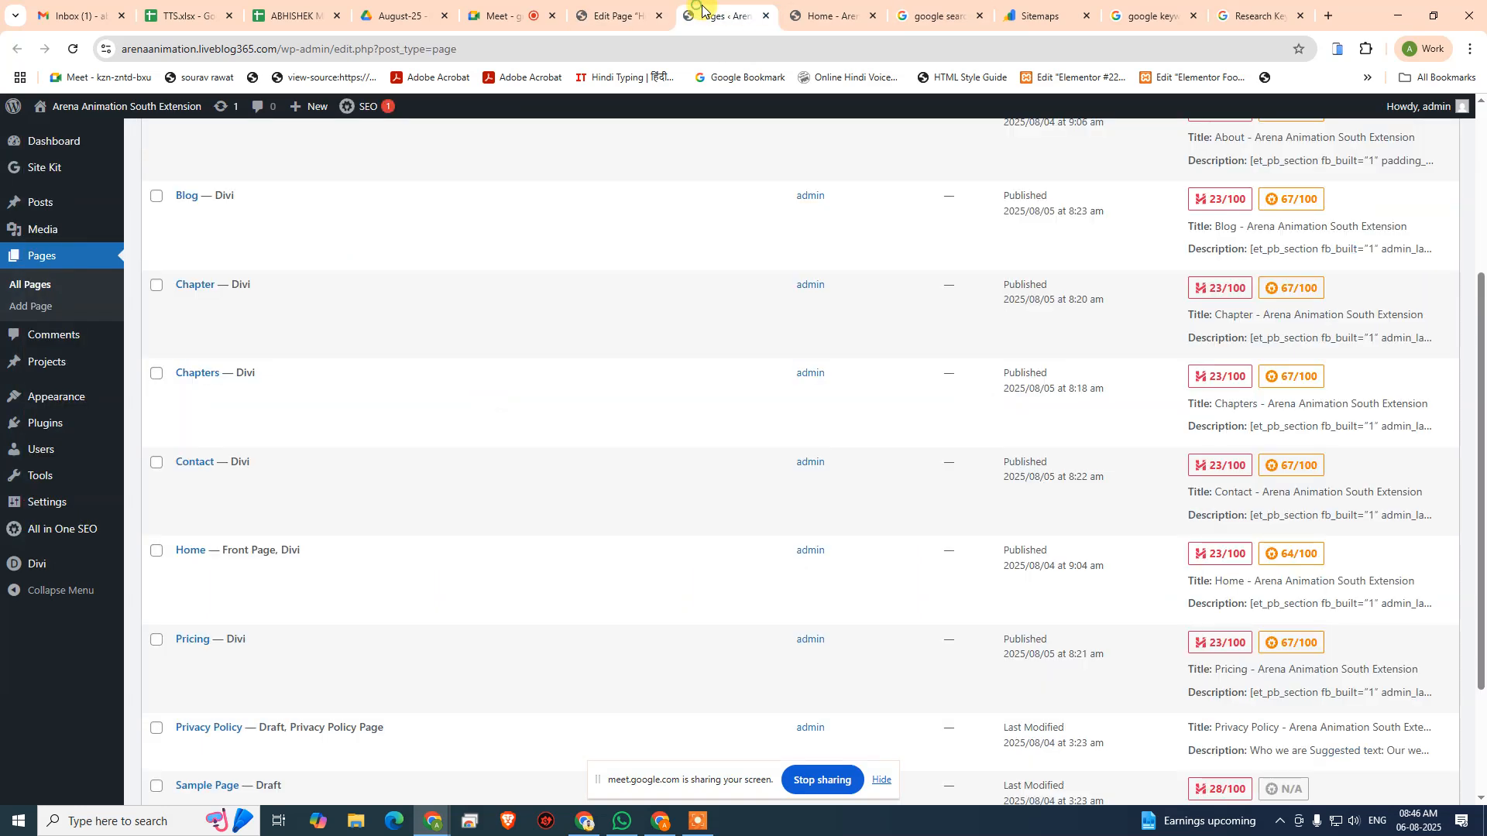
pyautogui.click(639, 8)
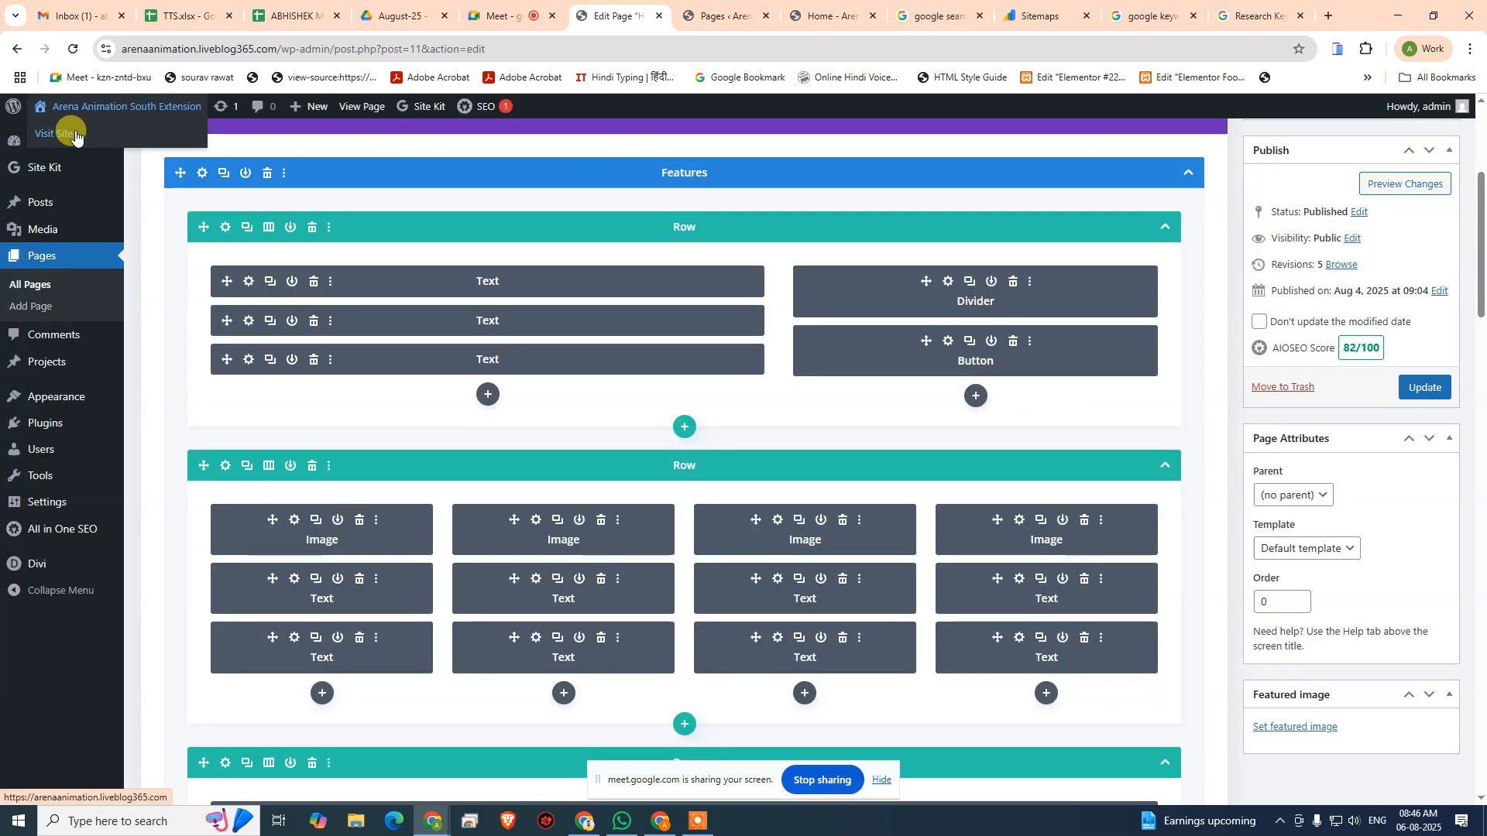
pyautogui.click(674, 16)
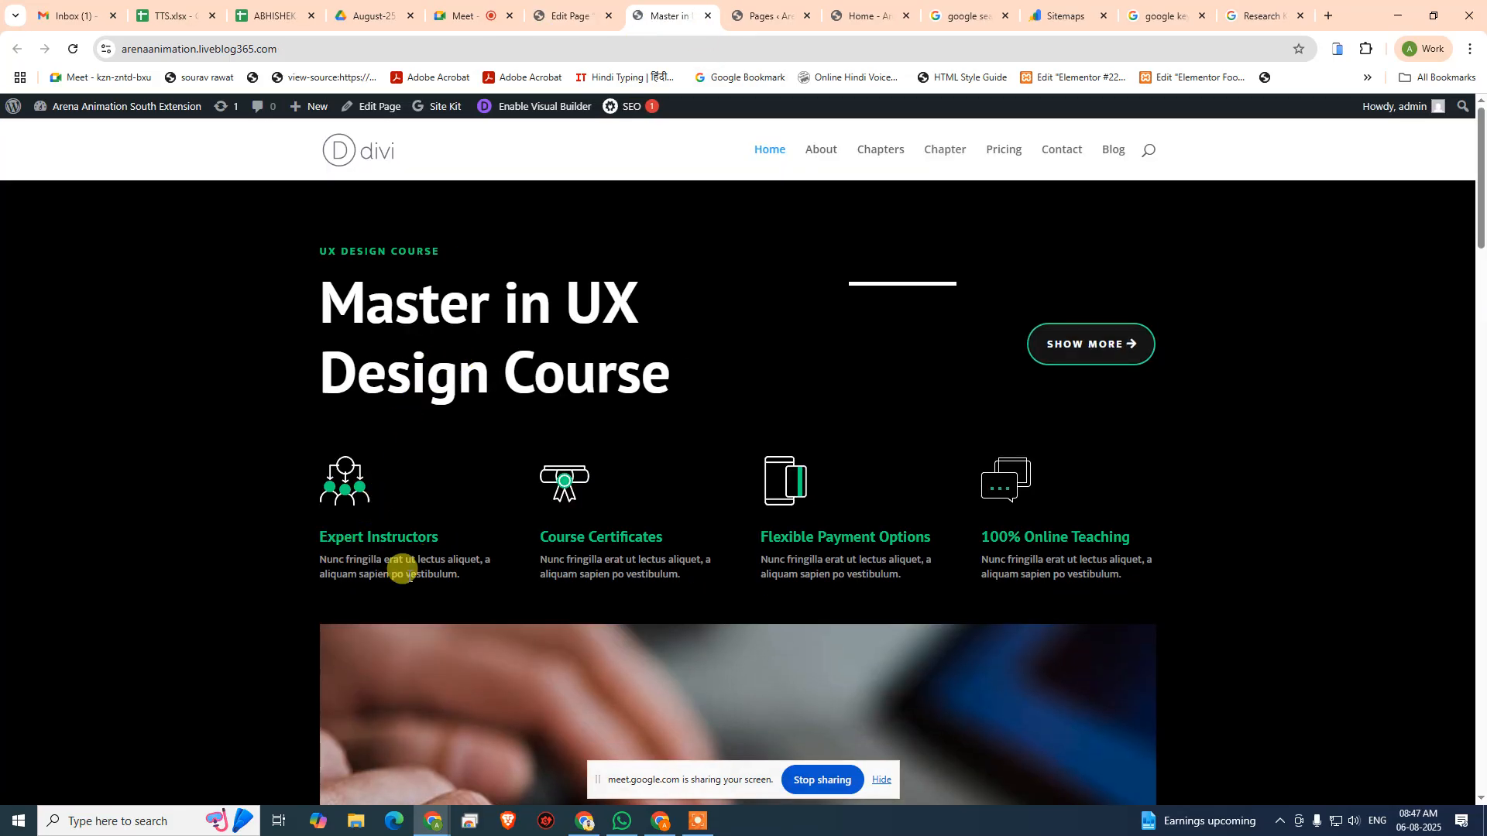
pyautogui.click(601, 15)
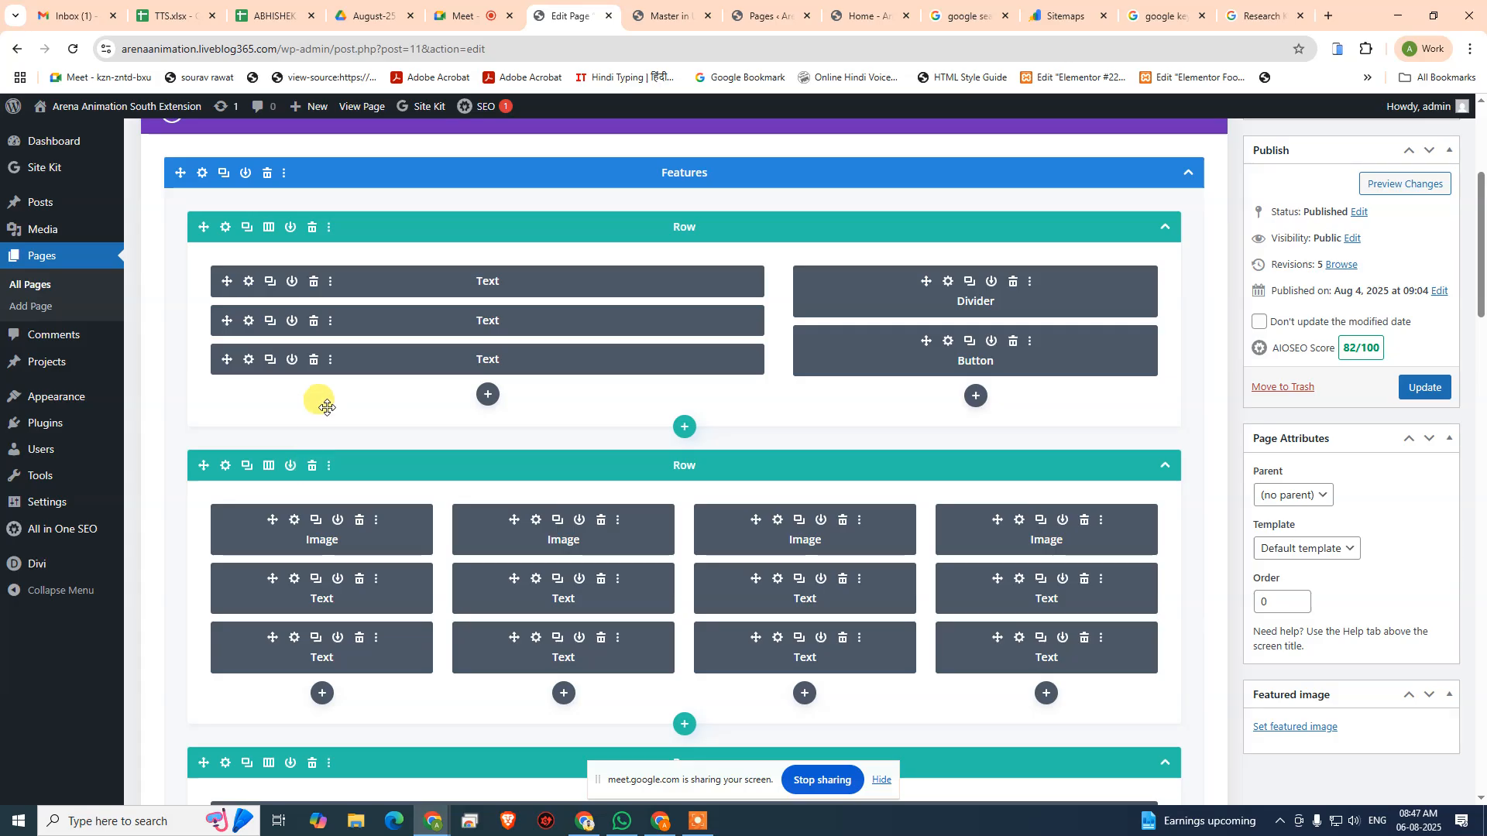
# - Delete the first row's third Text module and put a duplicate of the first feature column's second Text module in its place
pyautogui.click(313, 359)
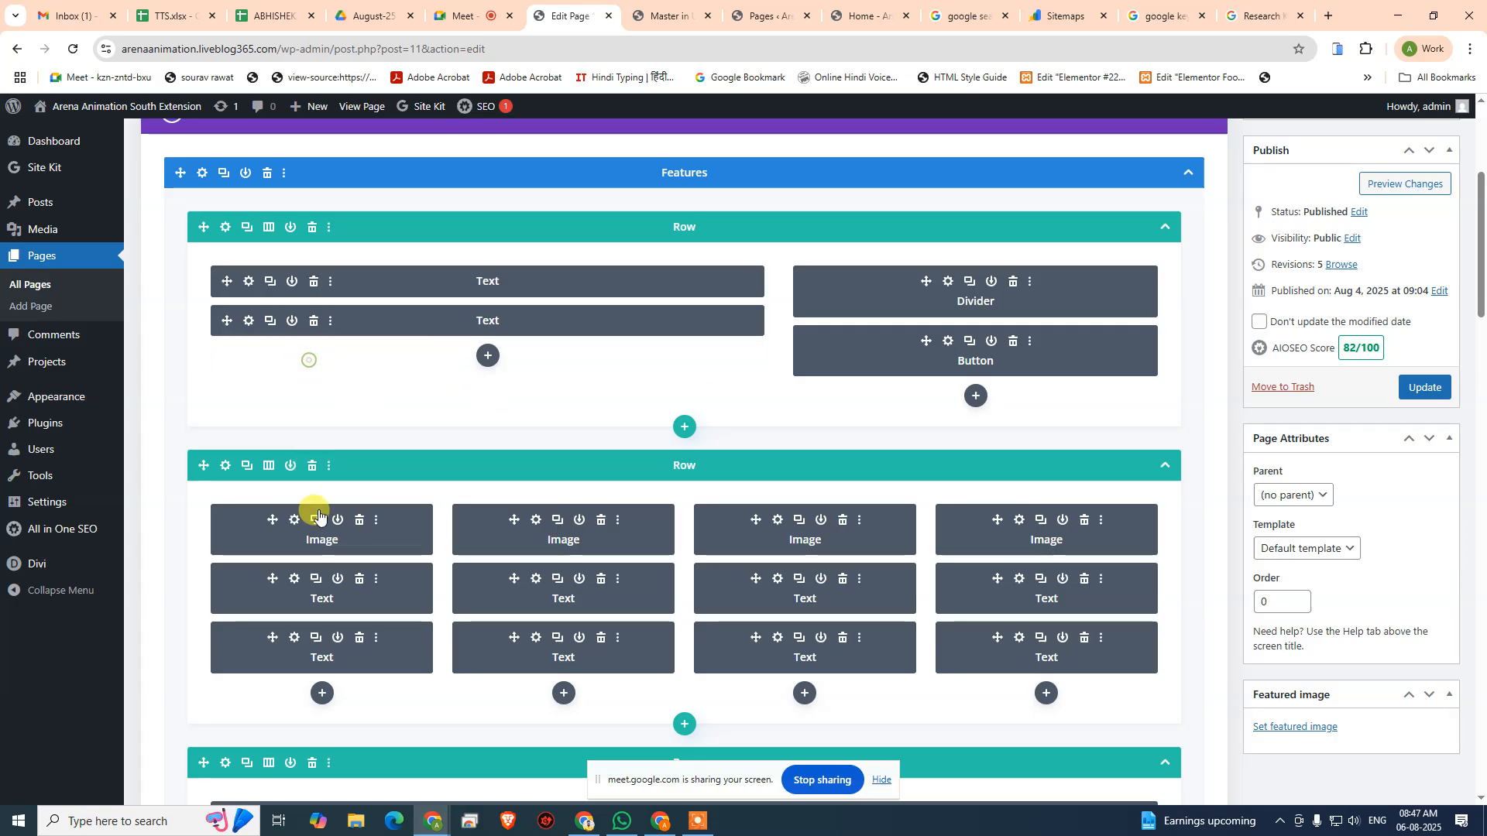
pyautogui.click(314, 637)
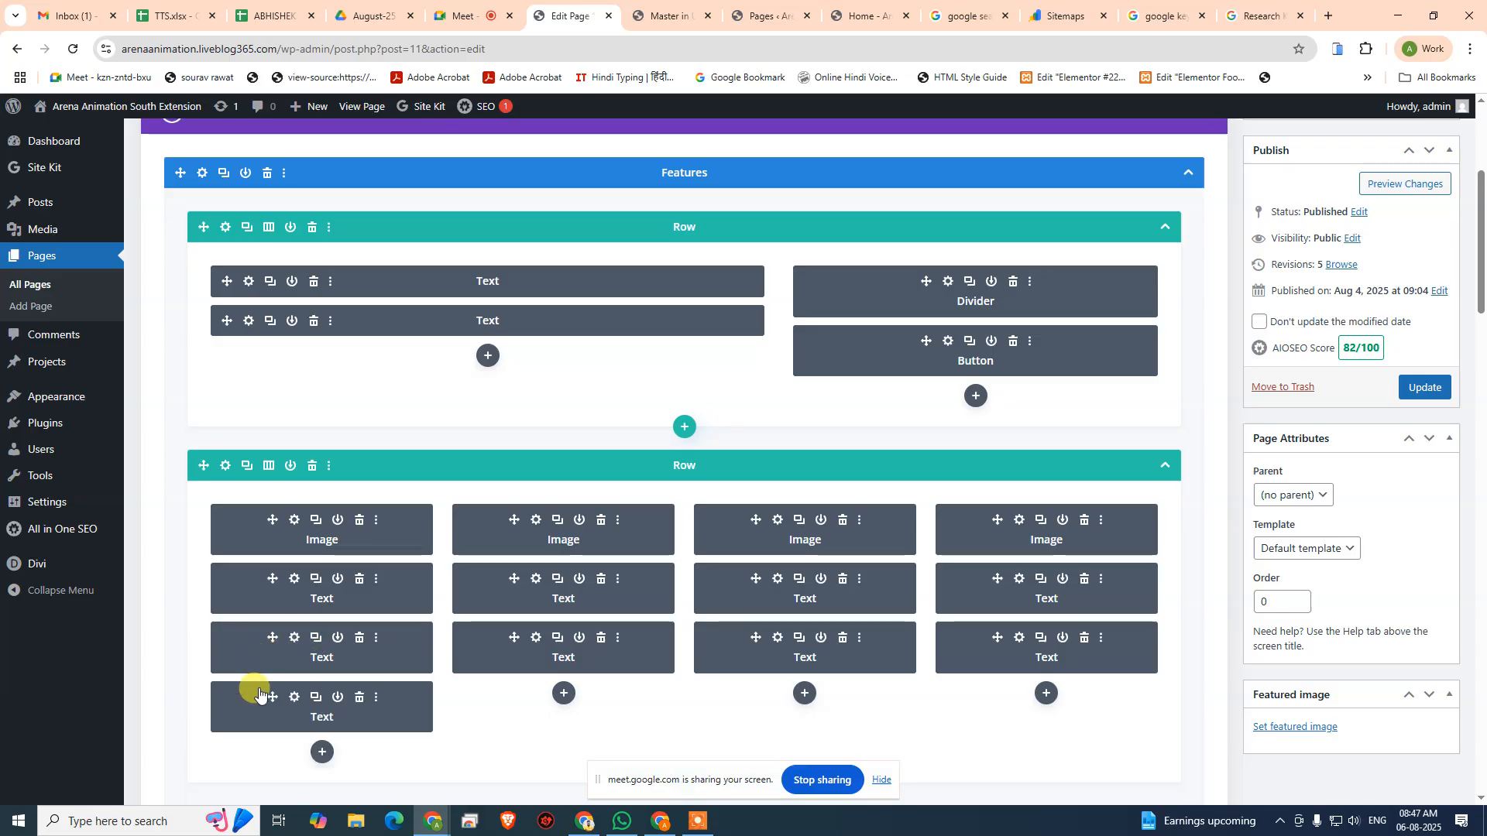
pyautogui.moveTo(270, 689); pyautogui.dragTo(375, 348)
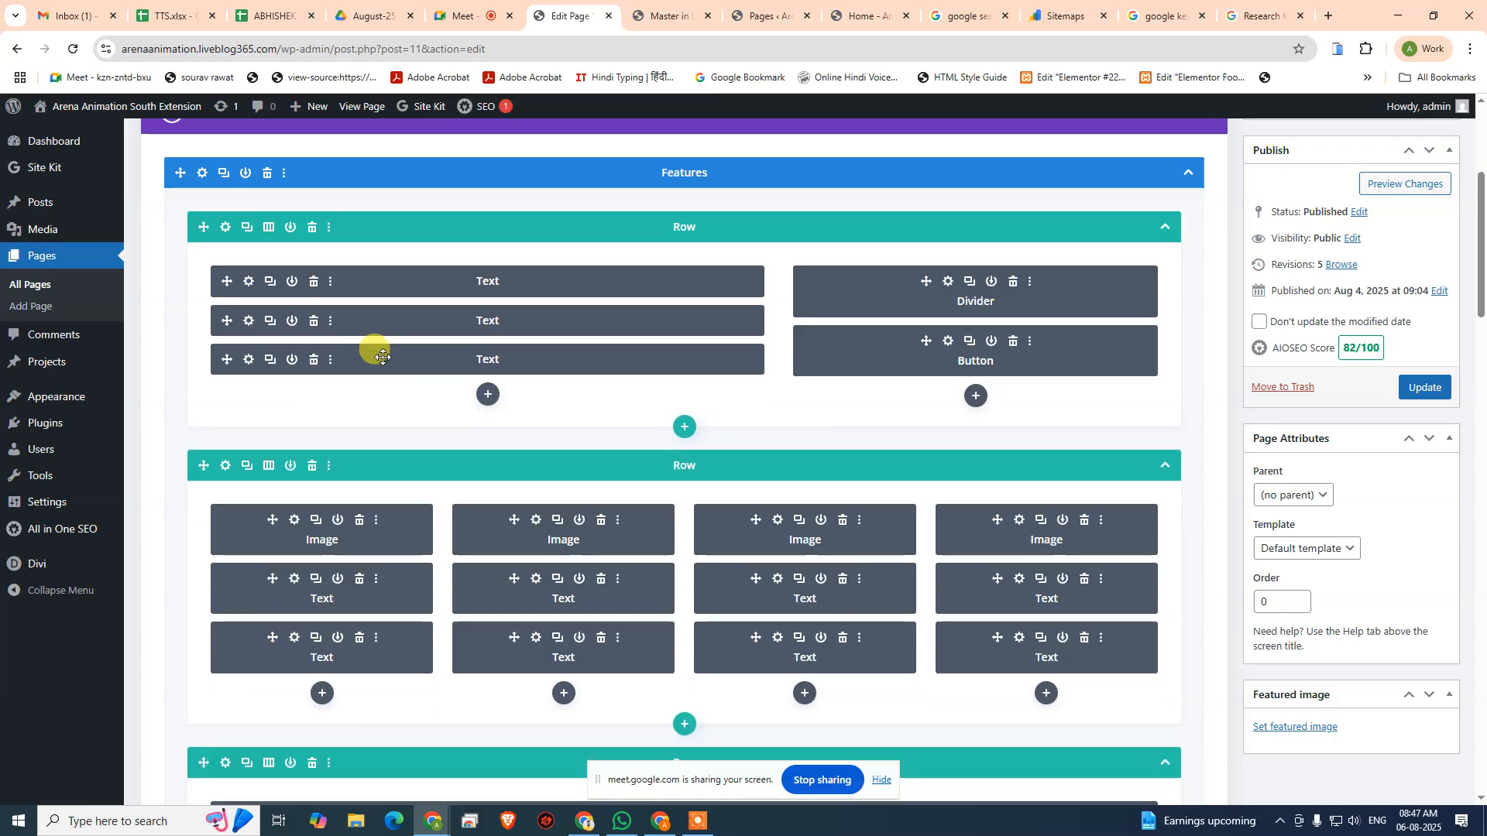
# - Compare the builder with the live Home page and copy the whole AIOSEO meta description
pyautogui.click(658, 14)
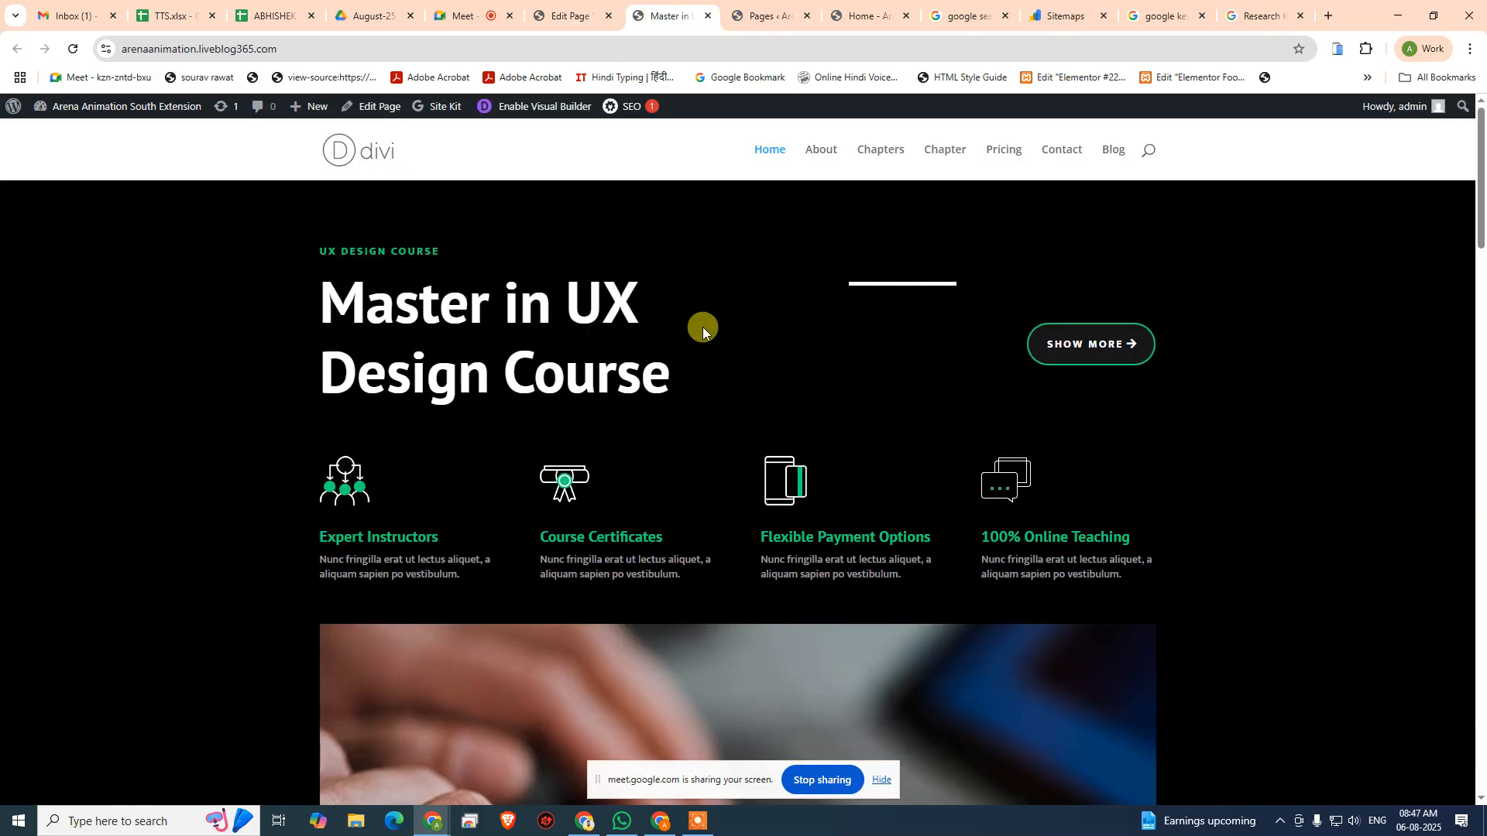
pyautogui.click(573, 16)
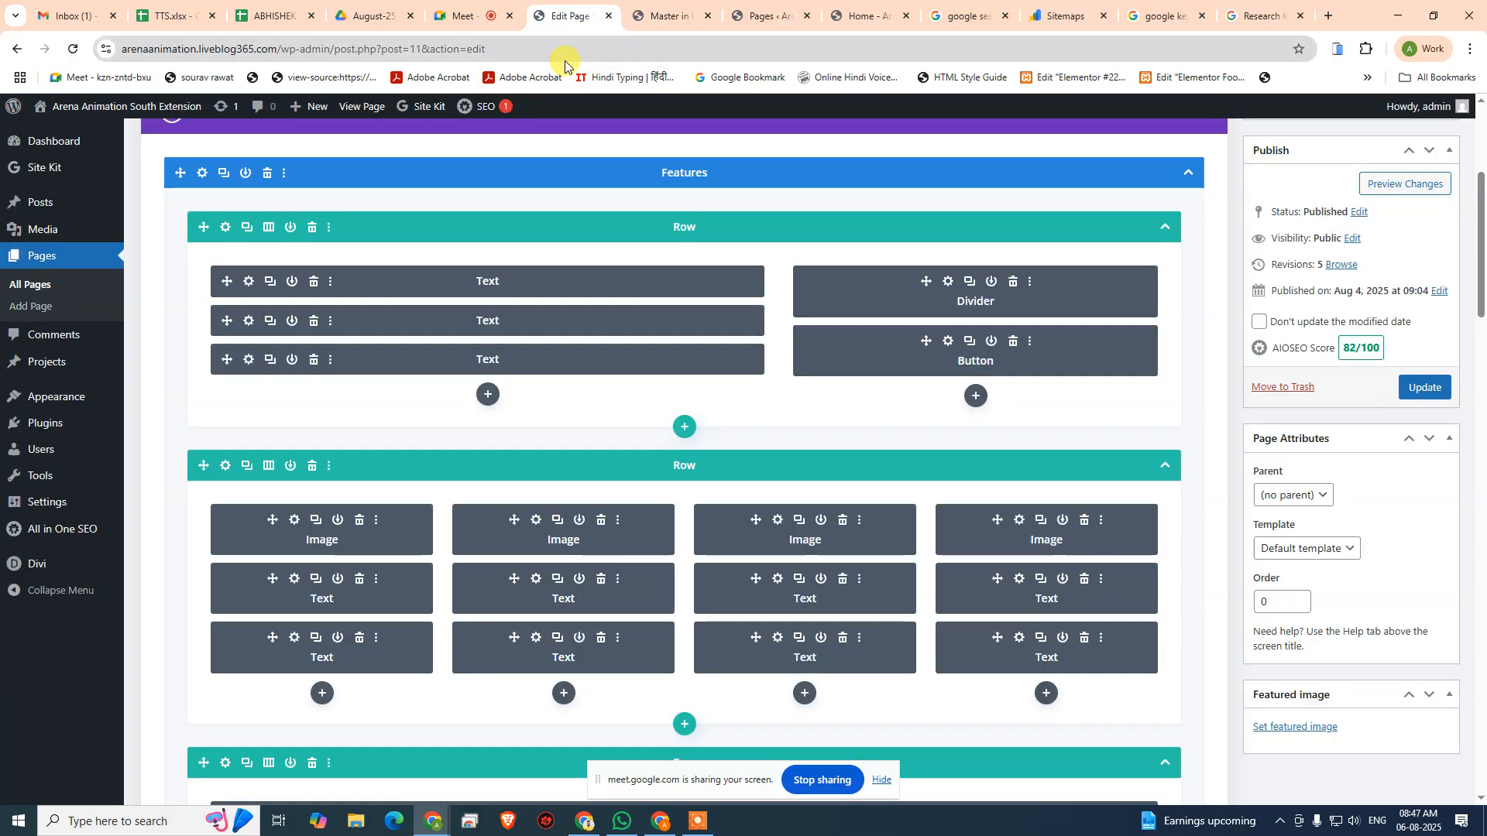
pyautogui.click(668, 13)
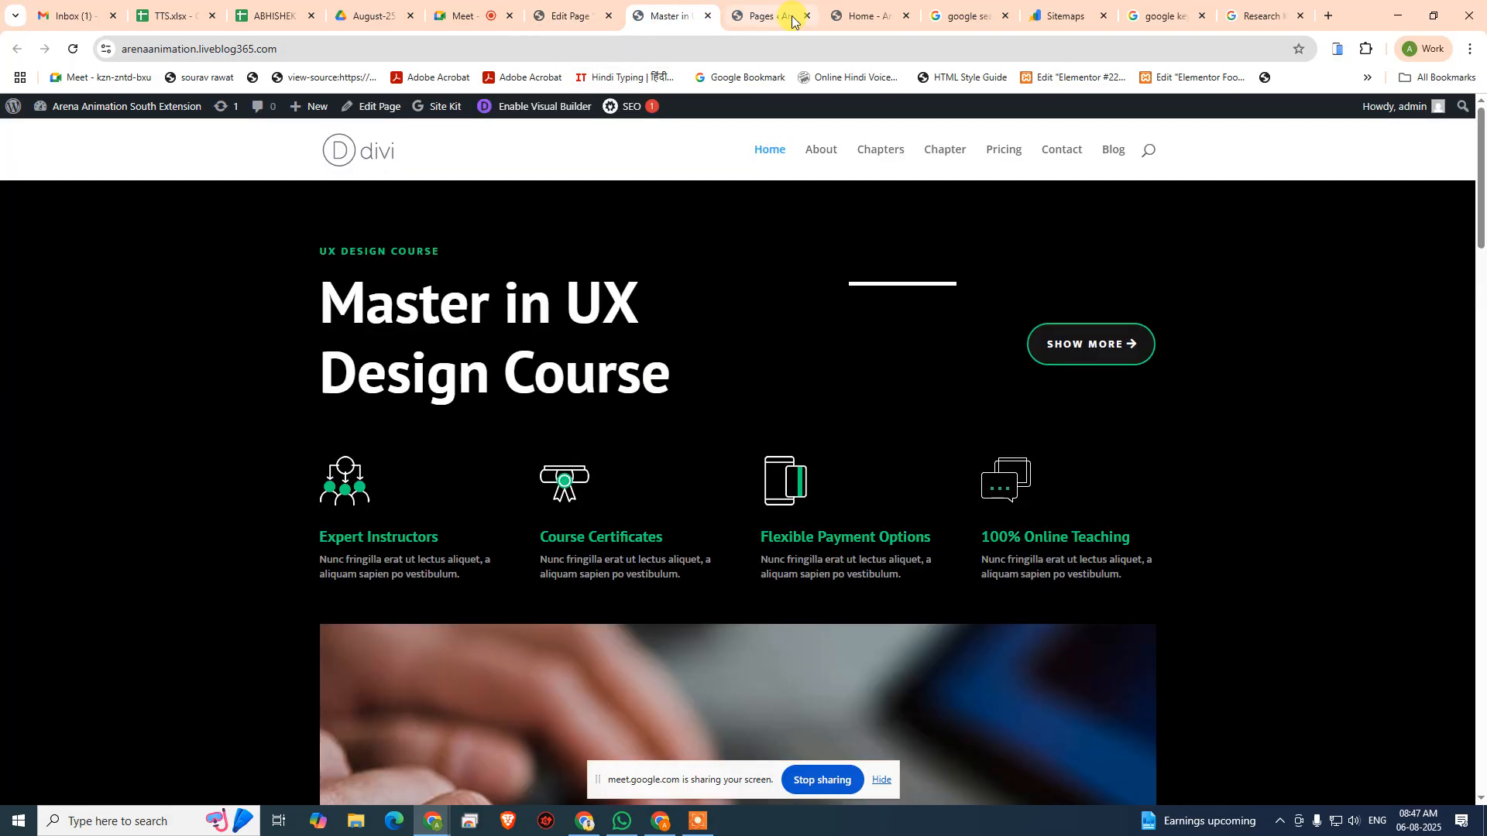
pyautogui.click(571, 16)
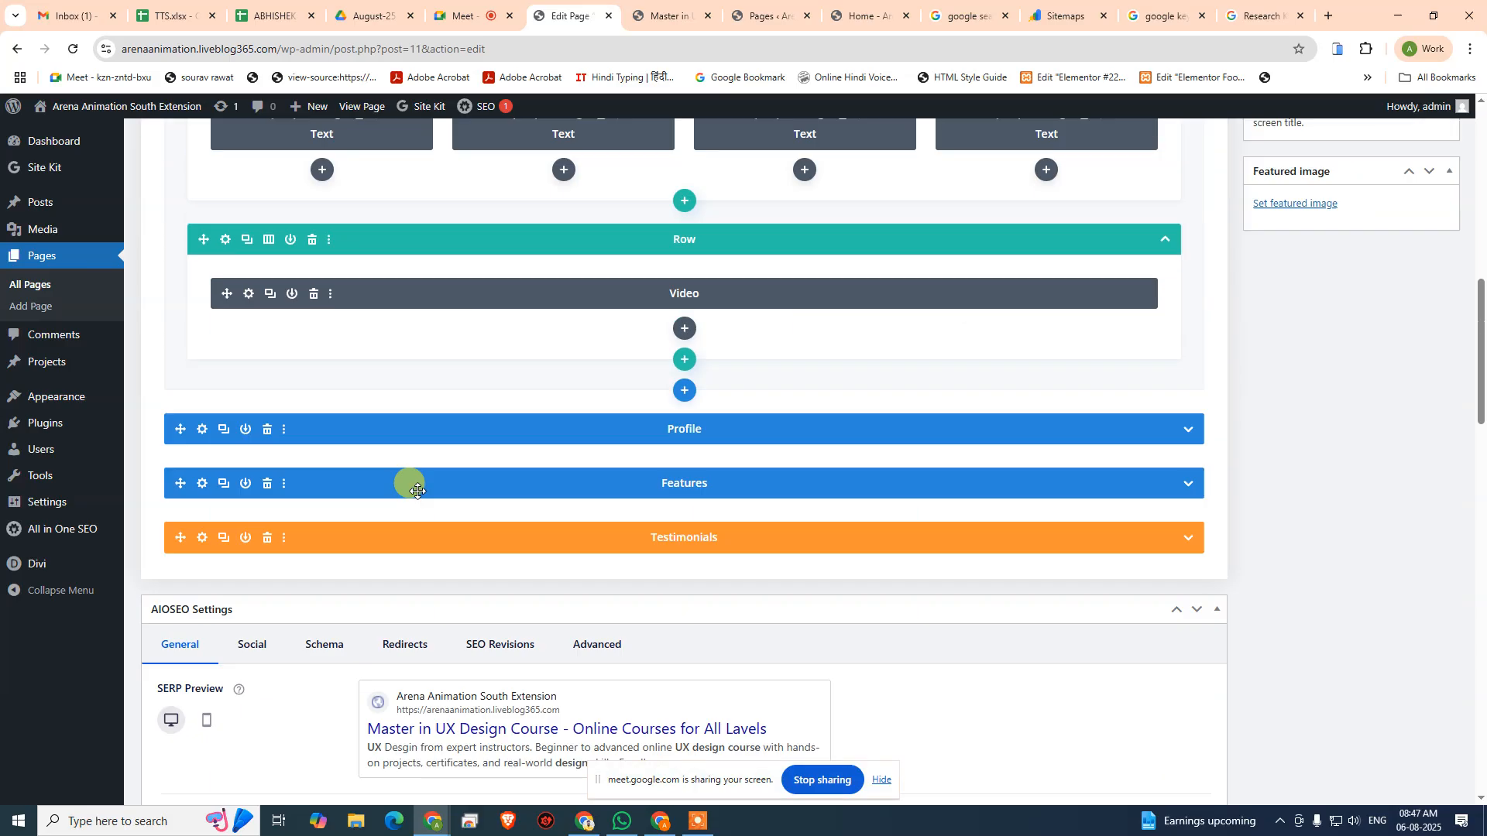
pyautogui.scroll(-7, 422, 503)
pyautogui.click(473, 480)
pyautogui.hotkey('ctrl', 'a')
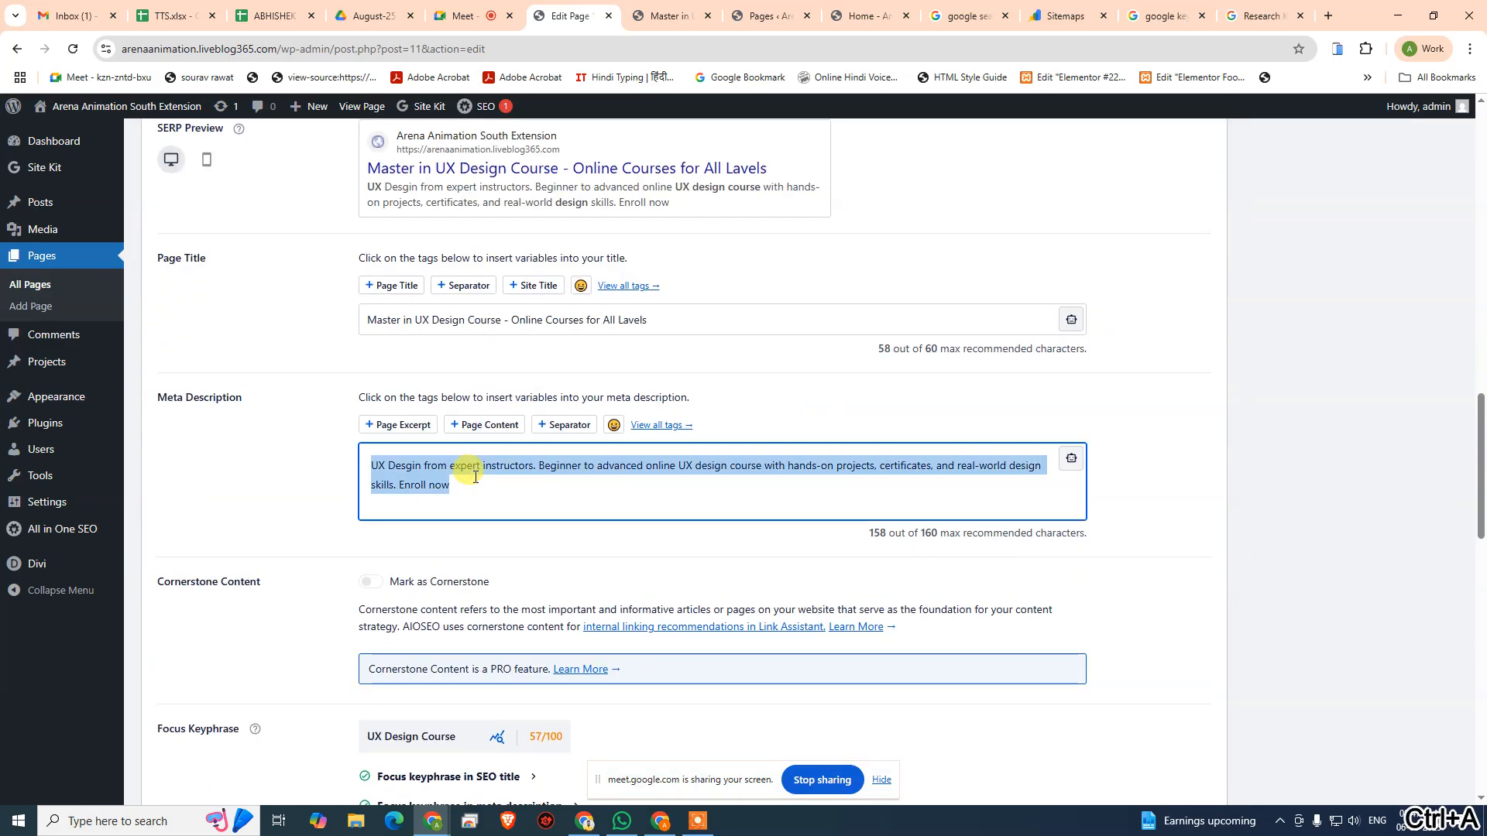
pyautogui.hotkey('ctrl', 'c')
# - Replace the body of the first row's third Text module with the copied meta description
pyautogui.click(658, 16)
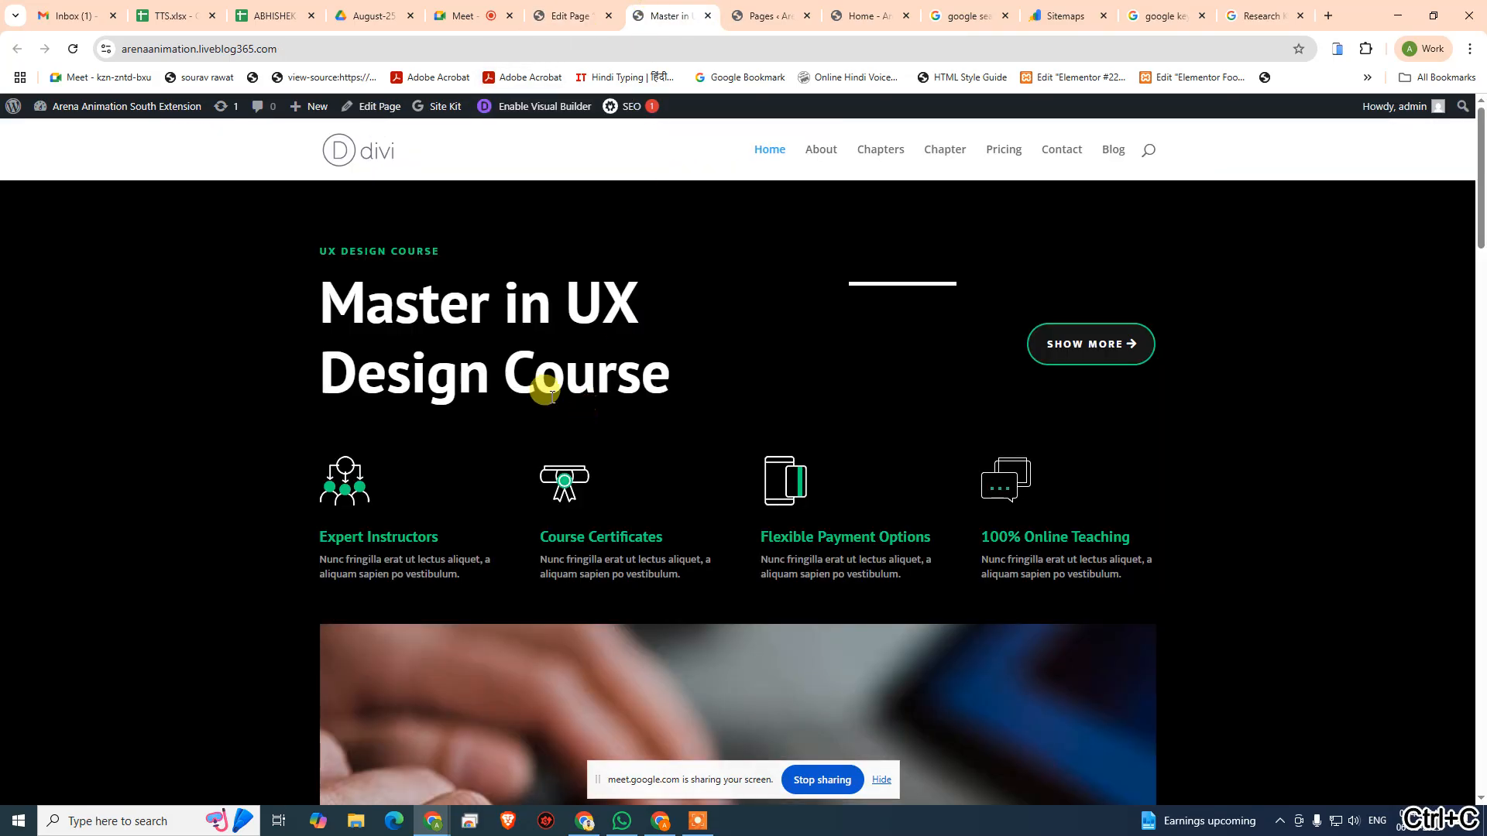
pyautogui.click(576, 10)
pyautogui.scroll(10, 514, 249)
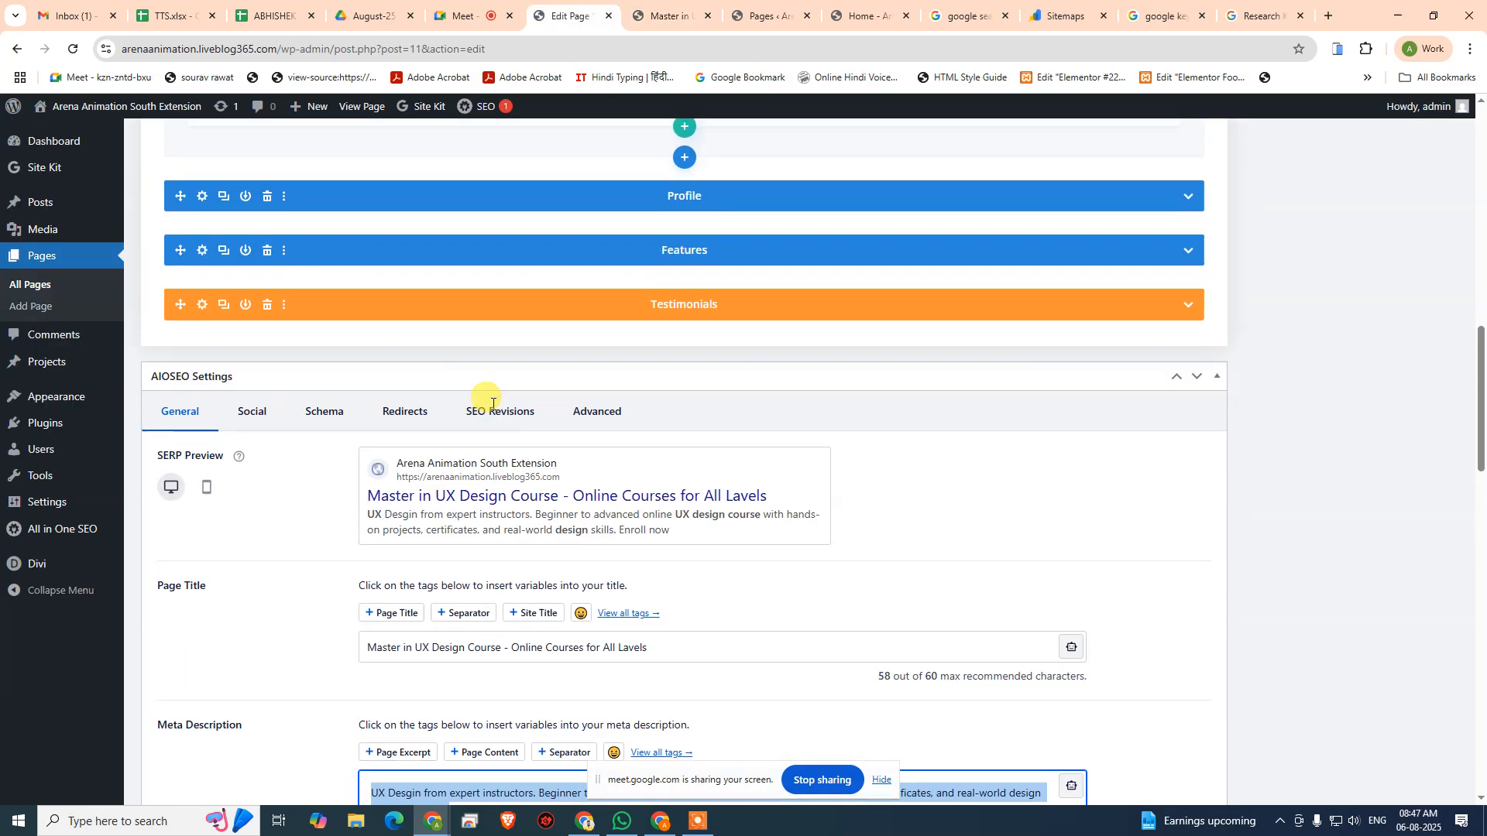
pyautogui.scroll(4, 326, 481)
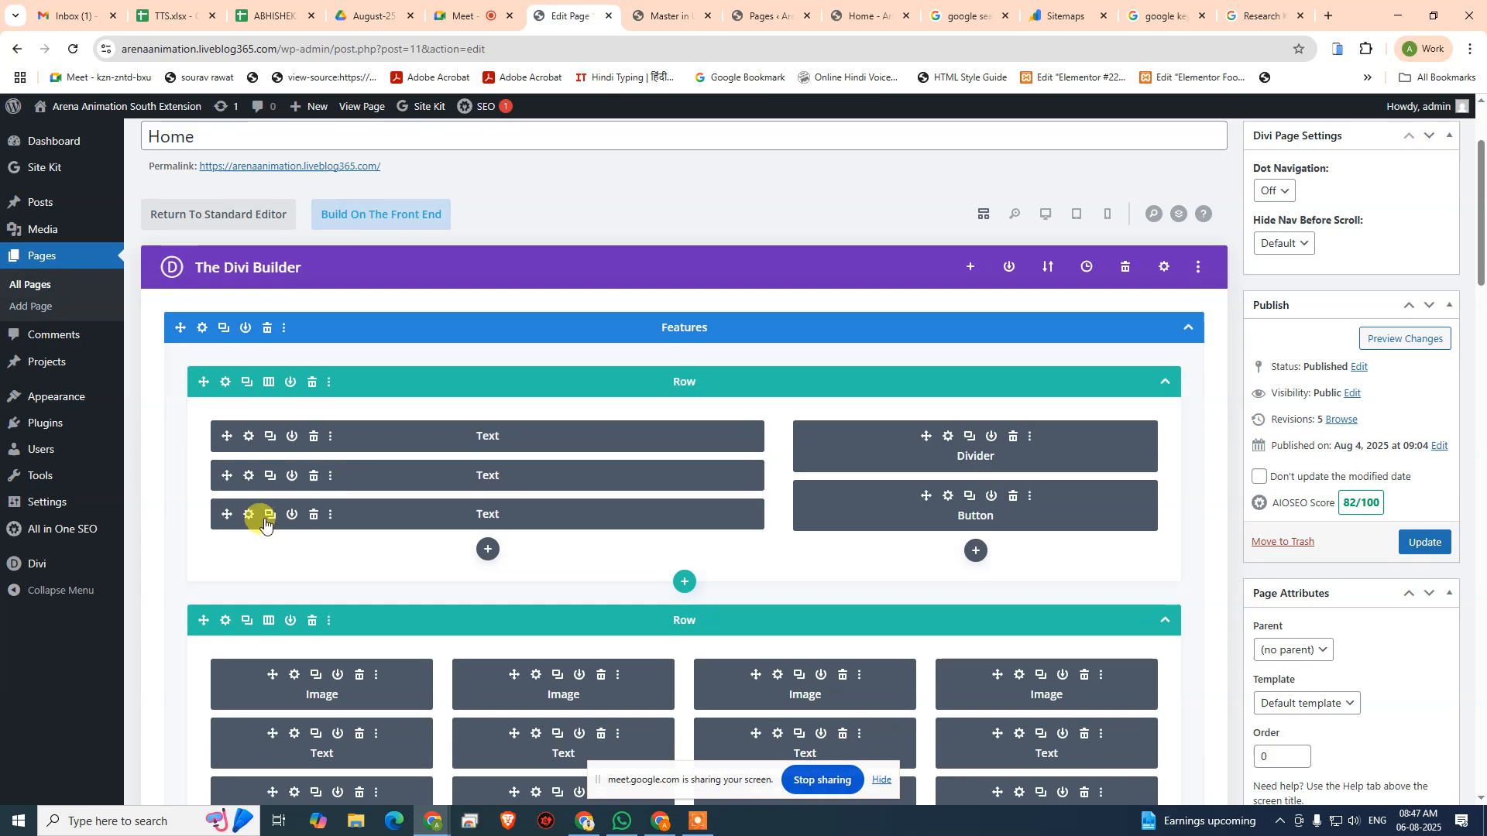
pyautogui.click(247, 513)
pyautogui.scroll(-2, 194, 418)
pyautogui.click(155, 398)
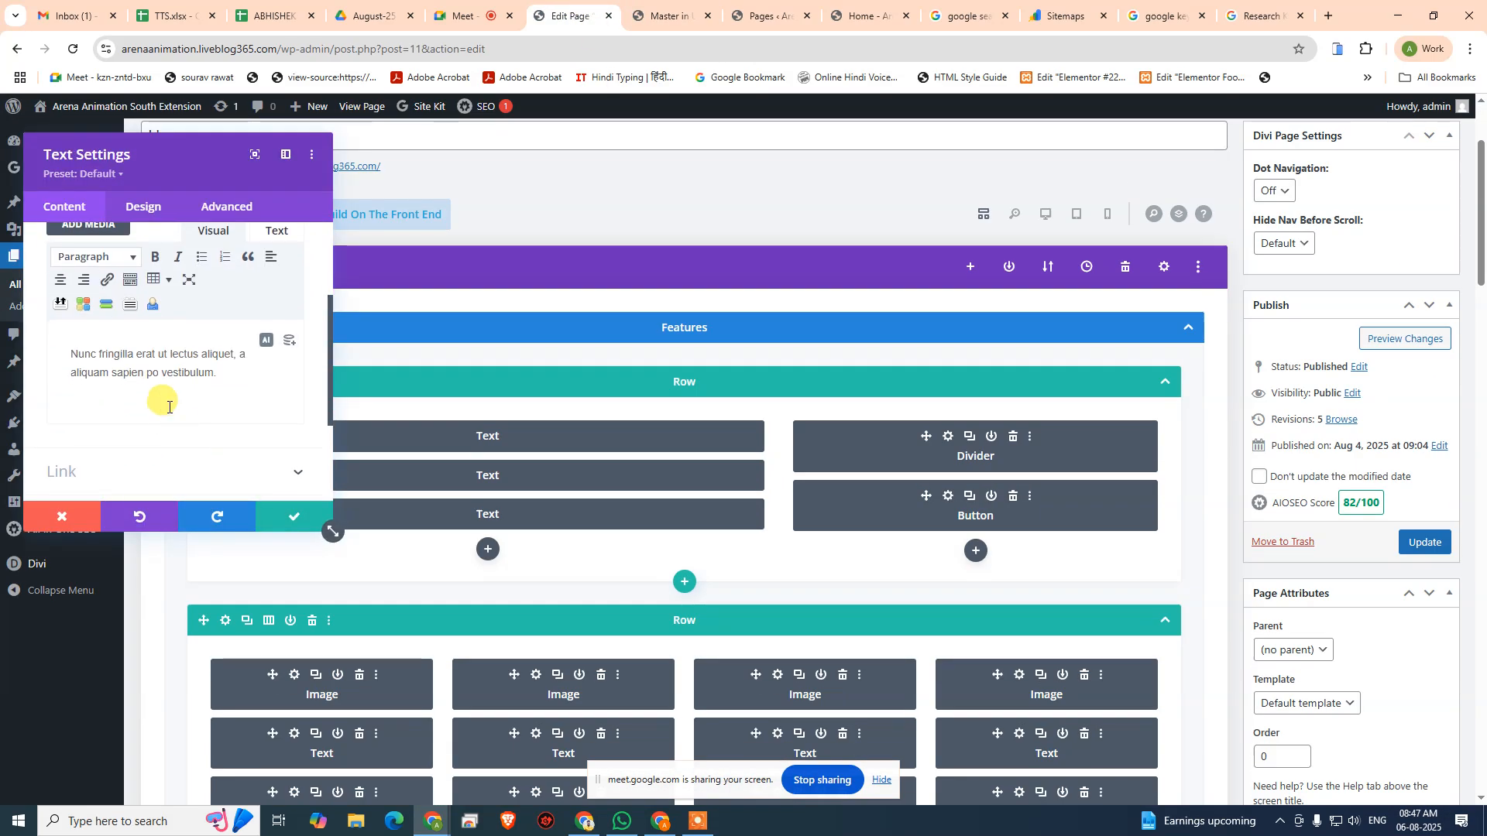
pyautogui.hotkey('ctrl', 'a')
pyautogui.hotkey('ctrl', 'v')
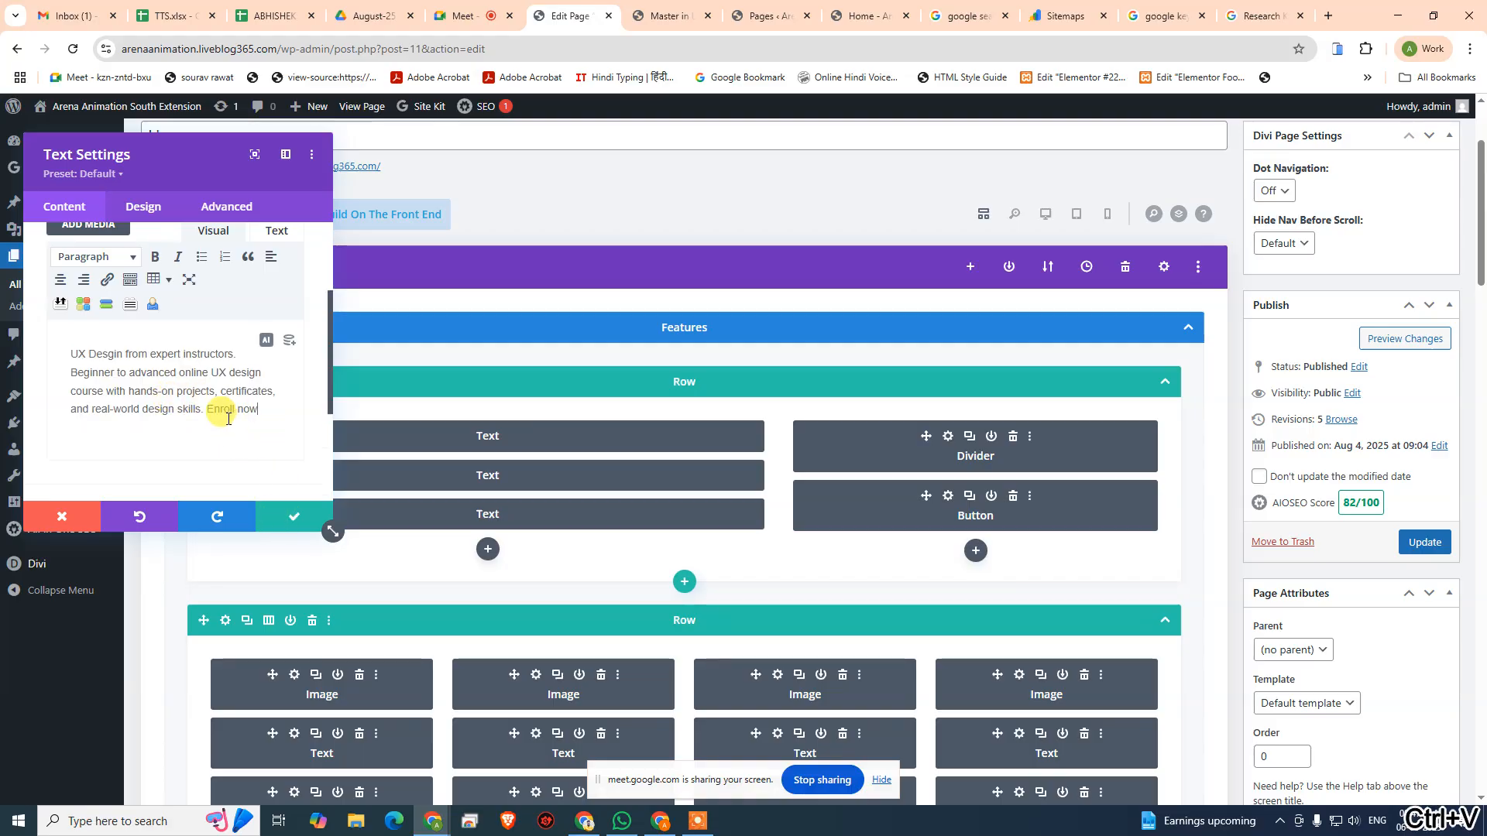
# - Save the Text module's settings and update the Home page
pyautogui.click(775, 16)
pyautogui.click(689, 11)
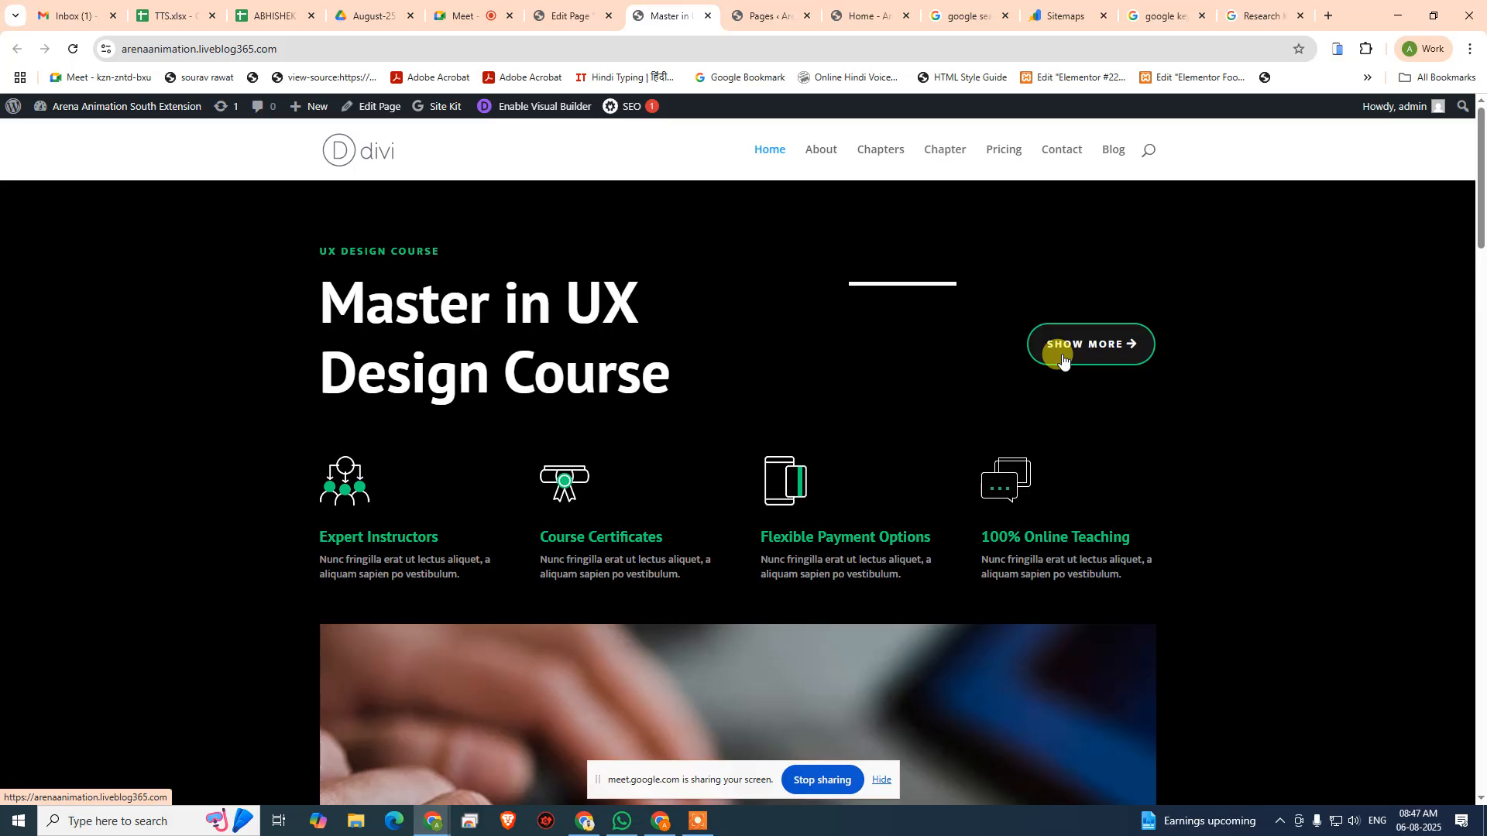
pyautogui.click(554, 15)
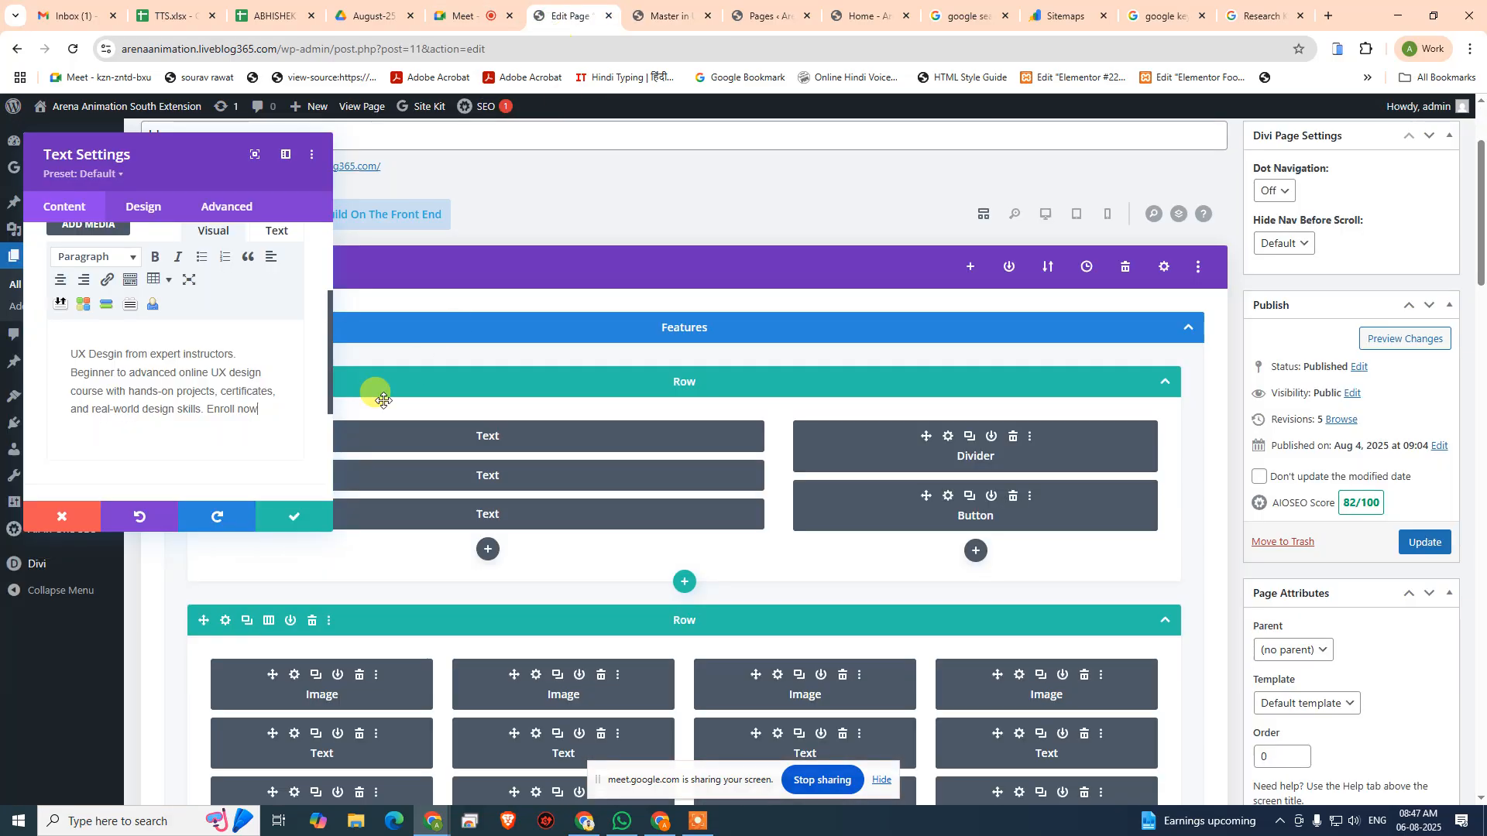
pyautogui.click(283, 516)
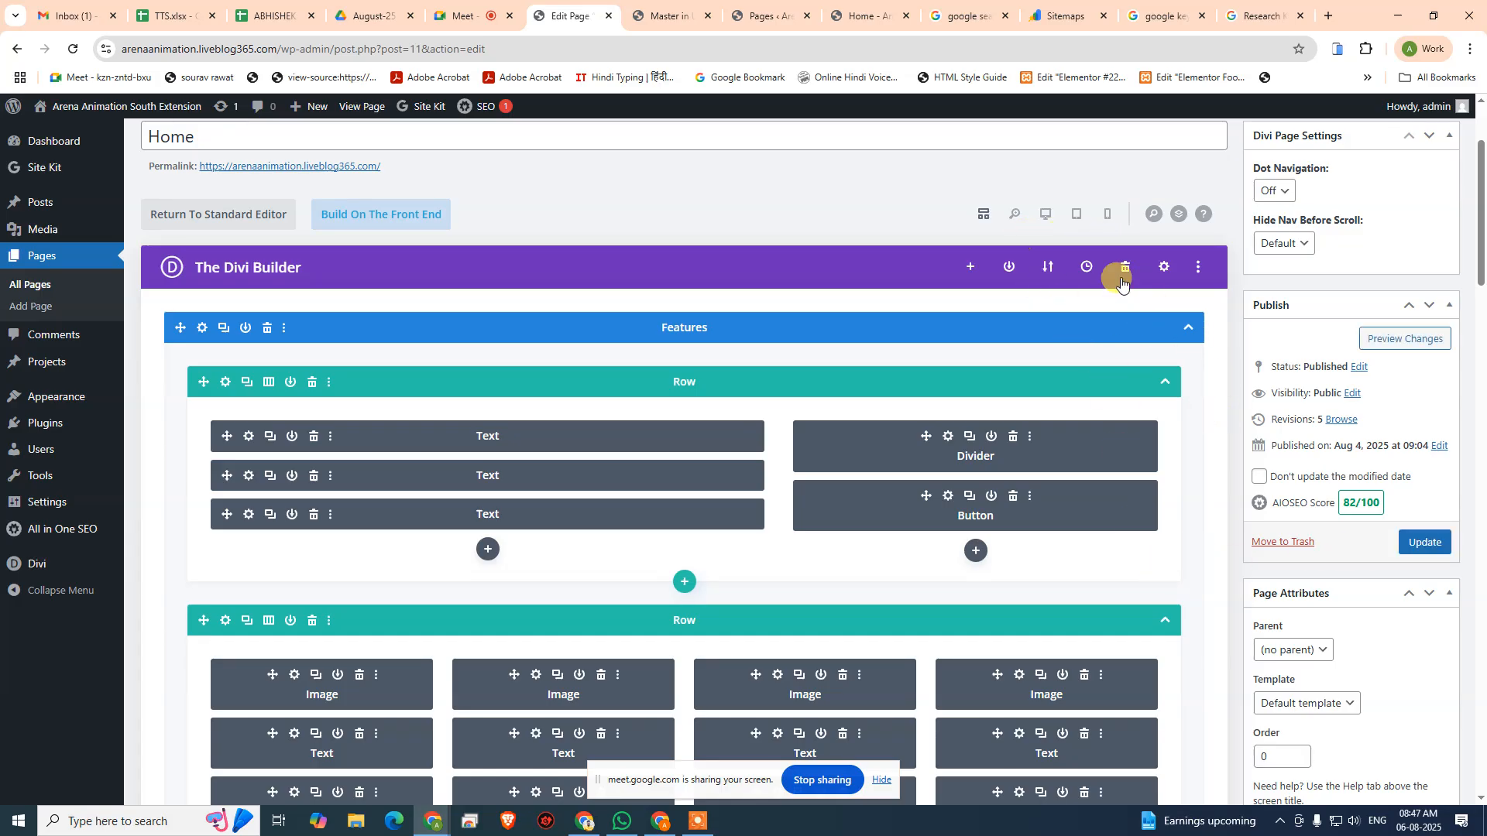
pyautogui.click(1420, 546)
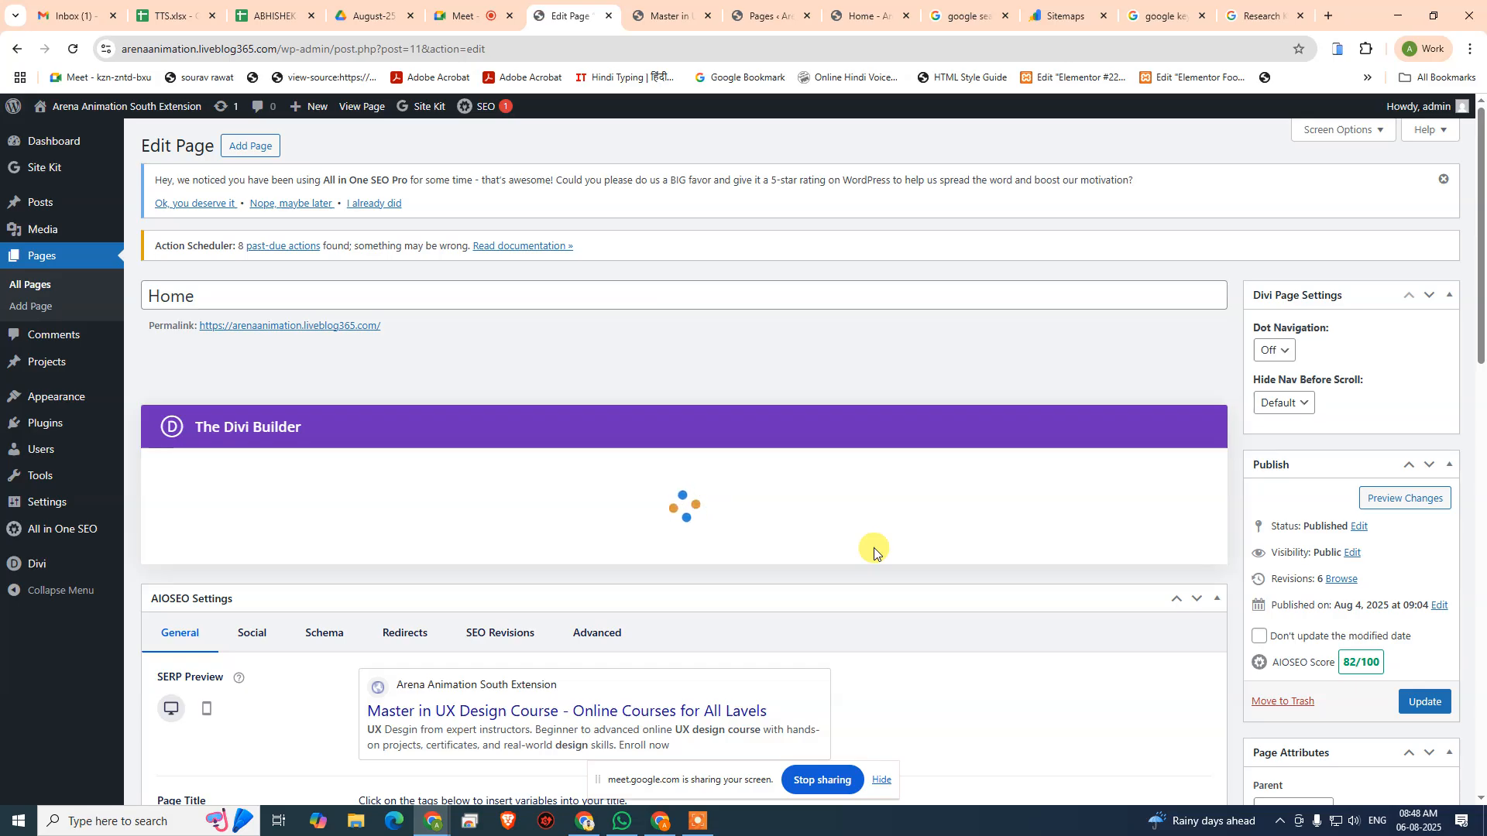
# - Review the AIOSEO checks for "UX Design Course" on introduction, subheadings, image alt attributes and density against the live Home page
pyautogui.scroll(-12, 874, 551)
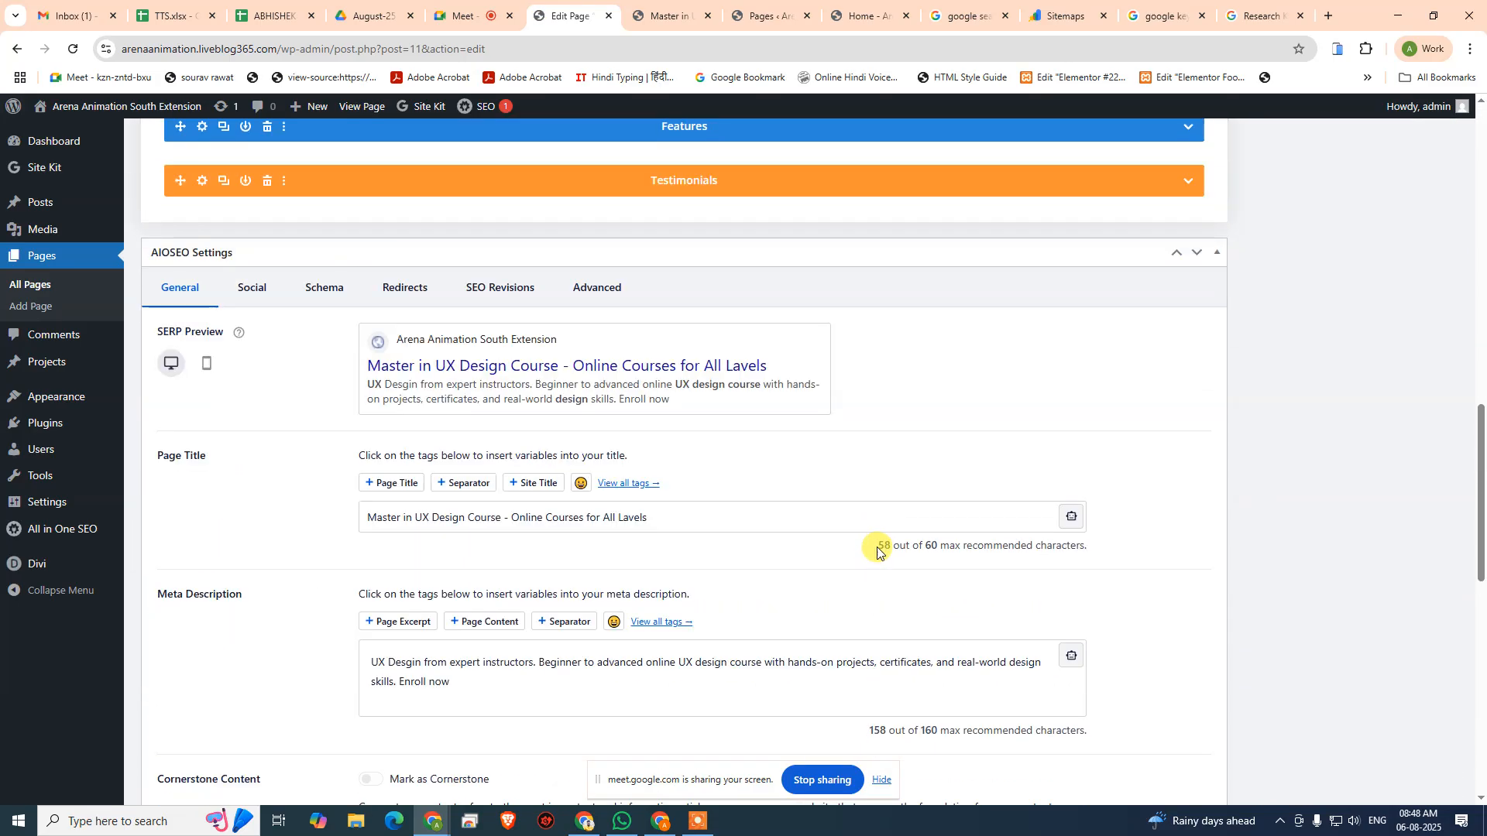
pyautogui.scroll(-7, 877, 551)
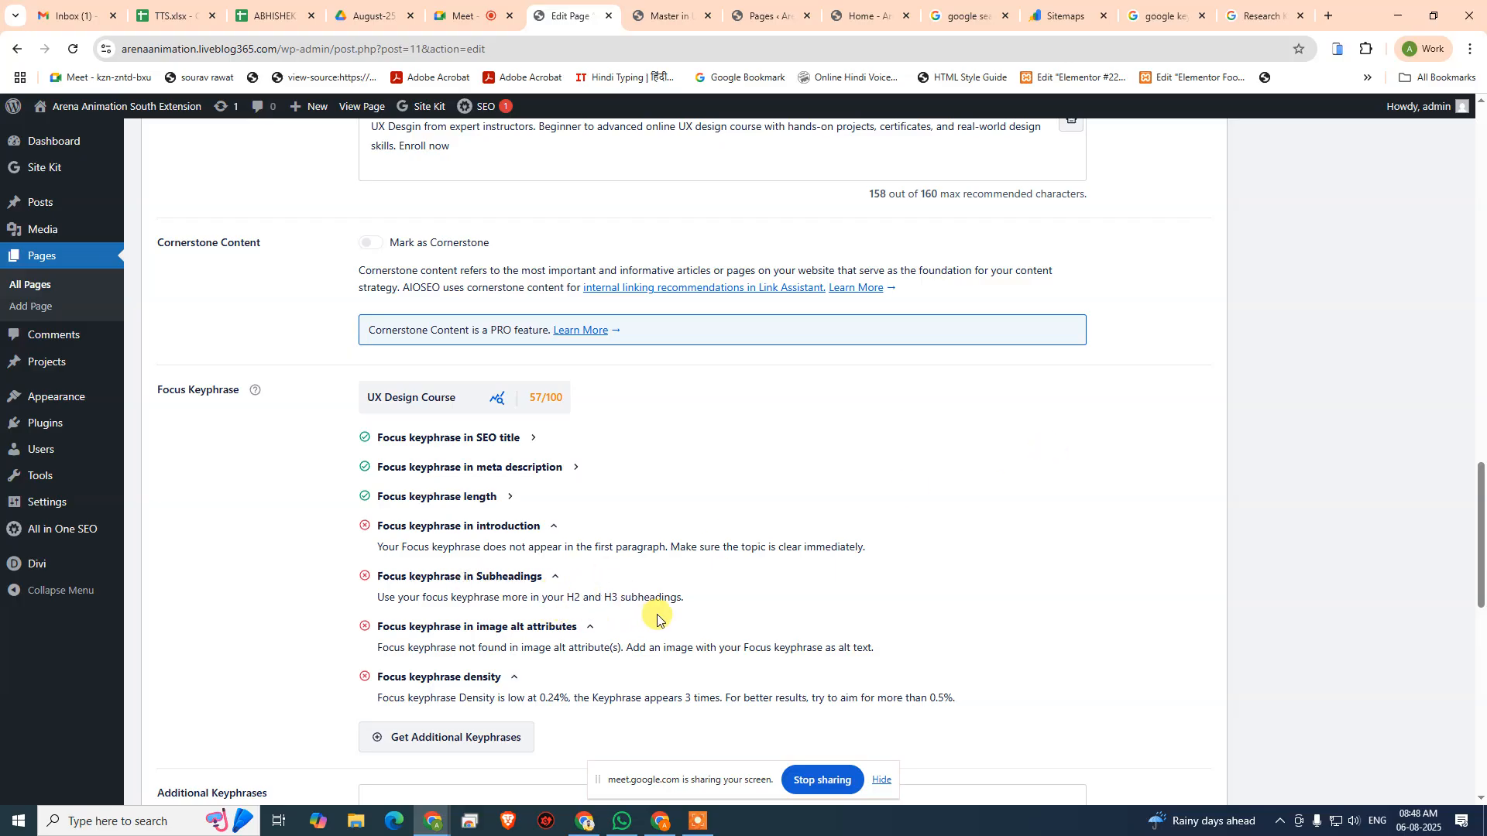
pyautogui.click(658, 18)
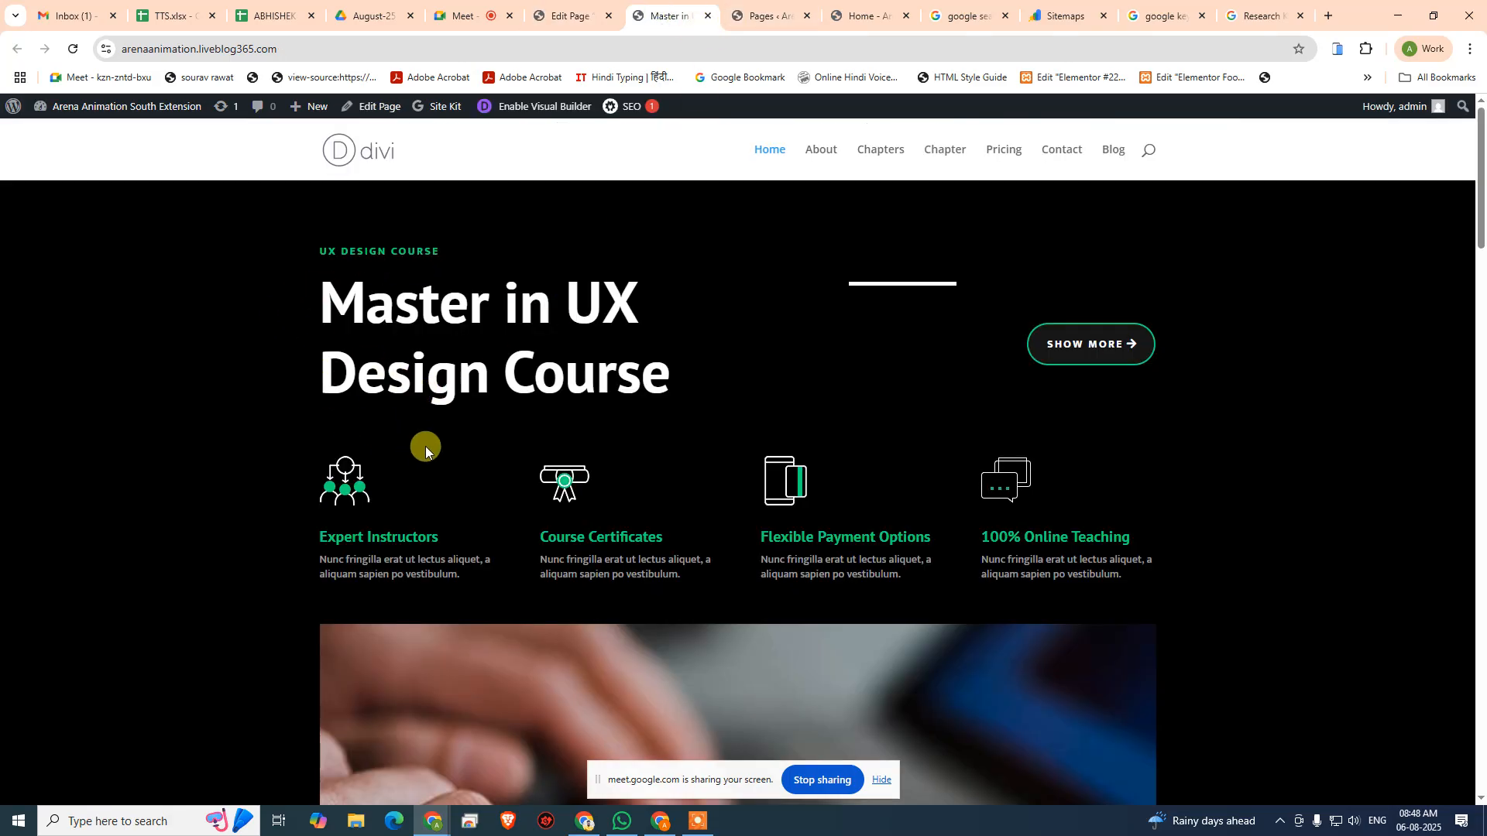
pyautogui.scroll(-4, 425, 446)
pyautogui.scroll(4, 415, 475)
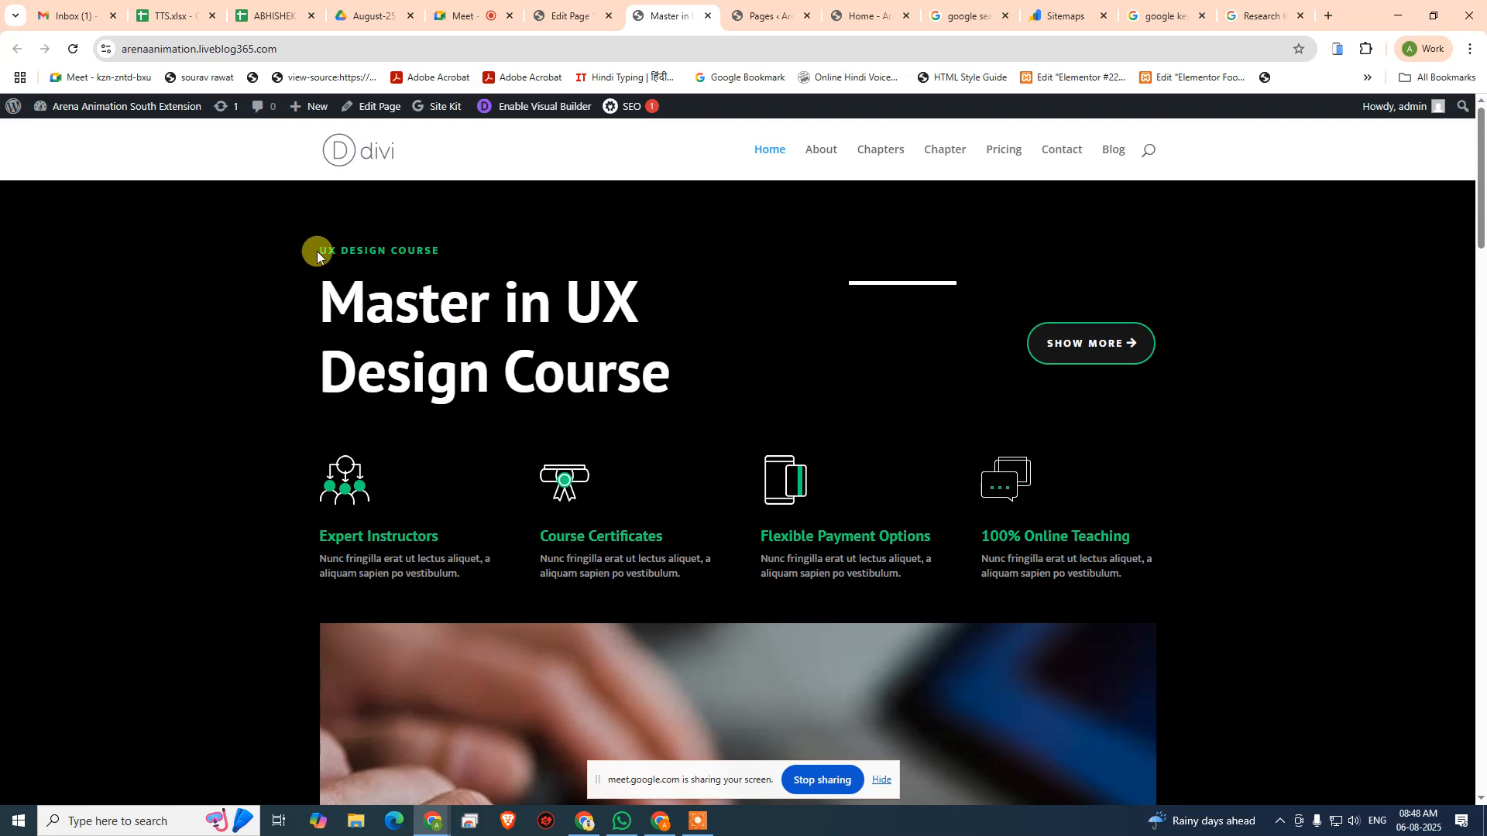
pyautogui.click(571, 16)
pyautogui.scroll(6, 511, 519)
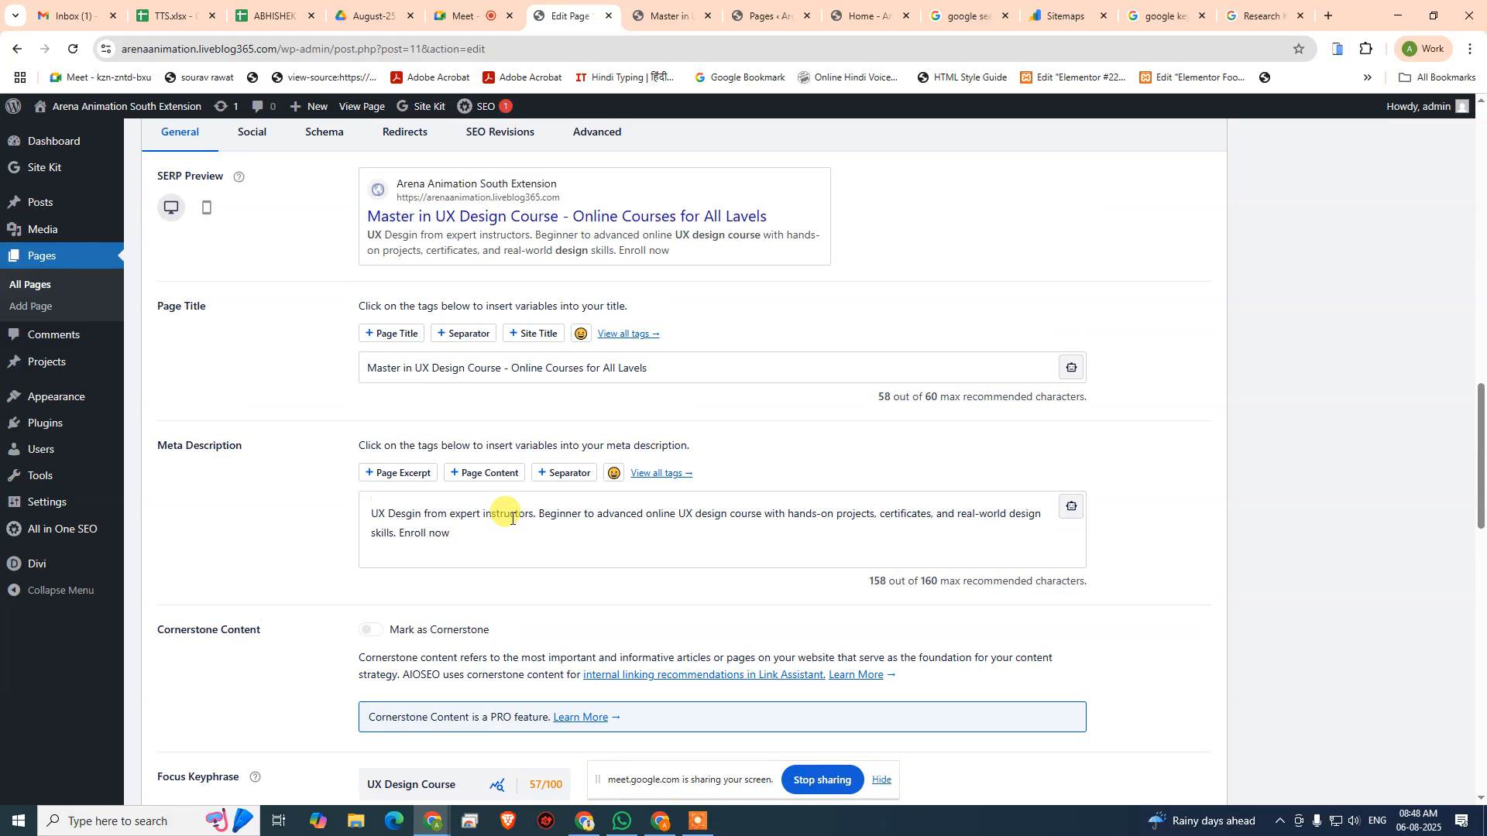
pyautogui.scroll(1, 443, 495)
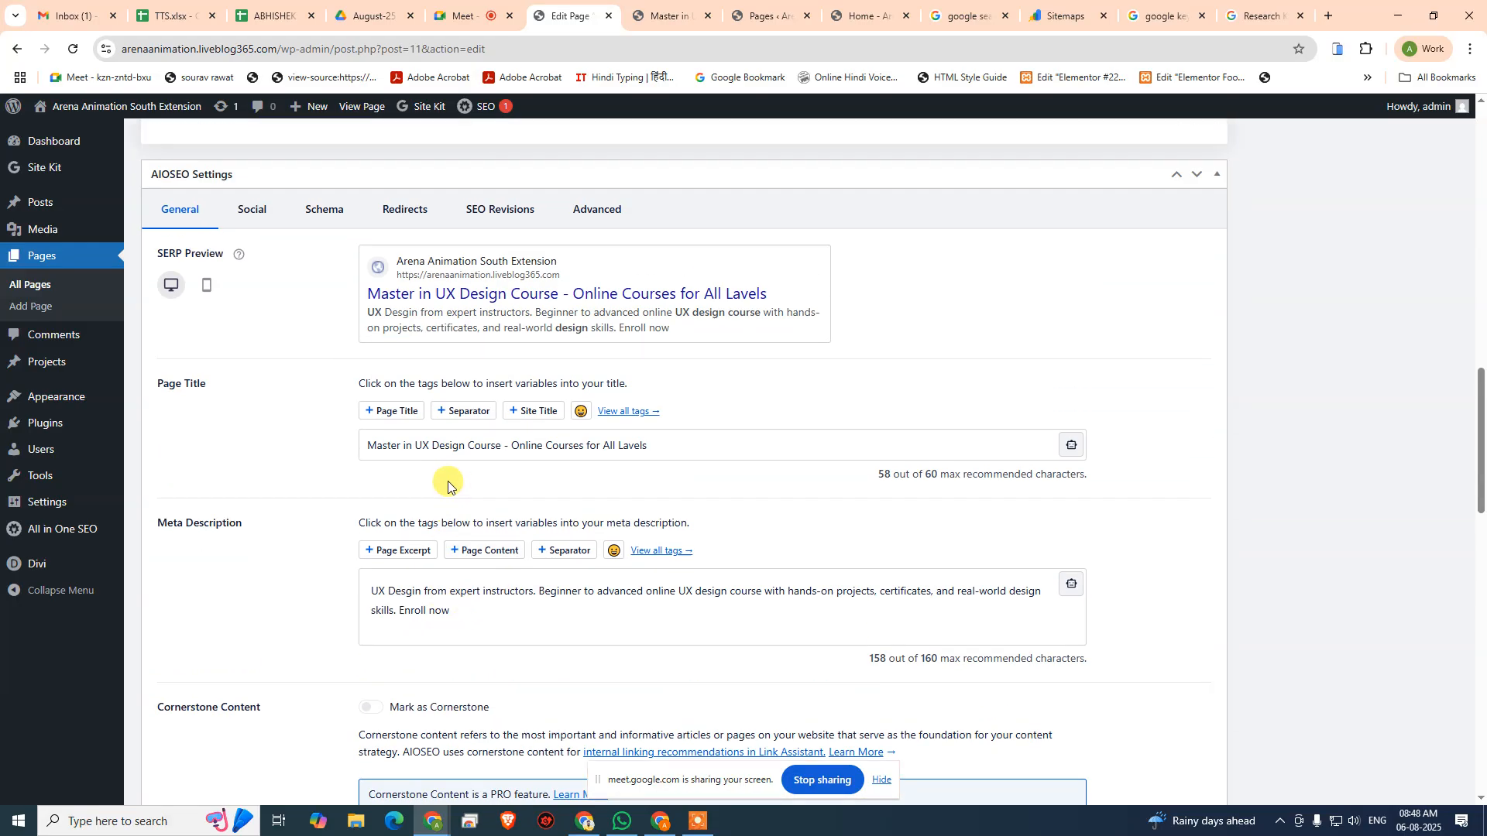
pyautogui.scroll(-5, 441, 521)
pyautogui.scroll(-4, 533, 487)
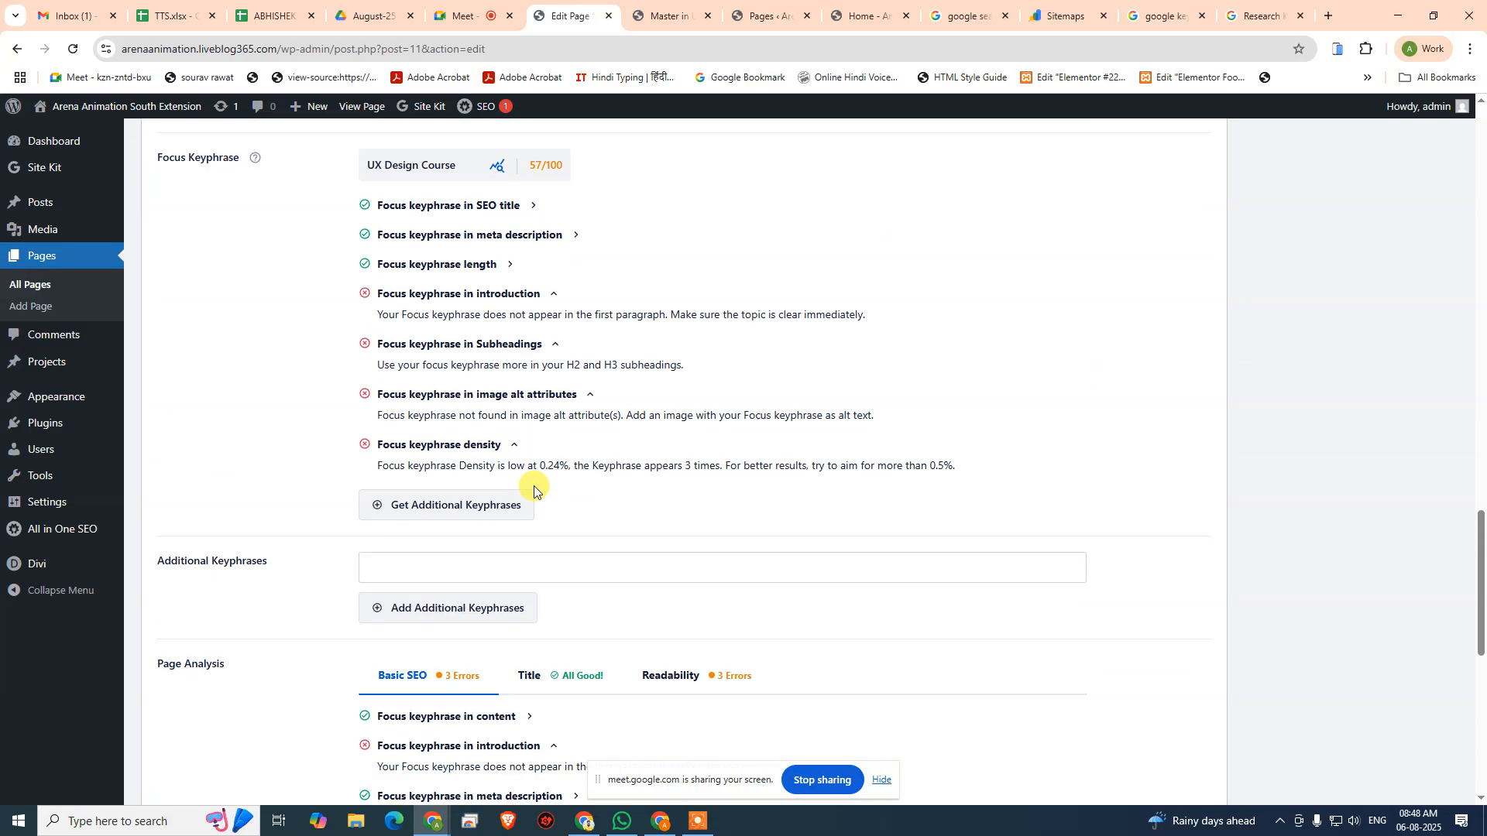
pyautogui.scroll(-4, 534, 490)
# - Format the "UX Design Course" text in the first row's first Text module as Heading 2 and save the module
pyautogui.scroll(4, 487, 379)
pyautogui.scroll(15, 511, 418)
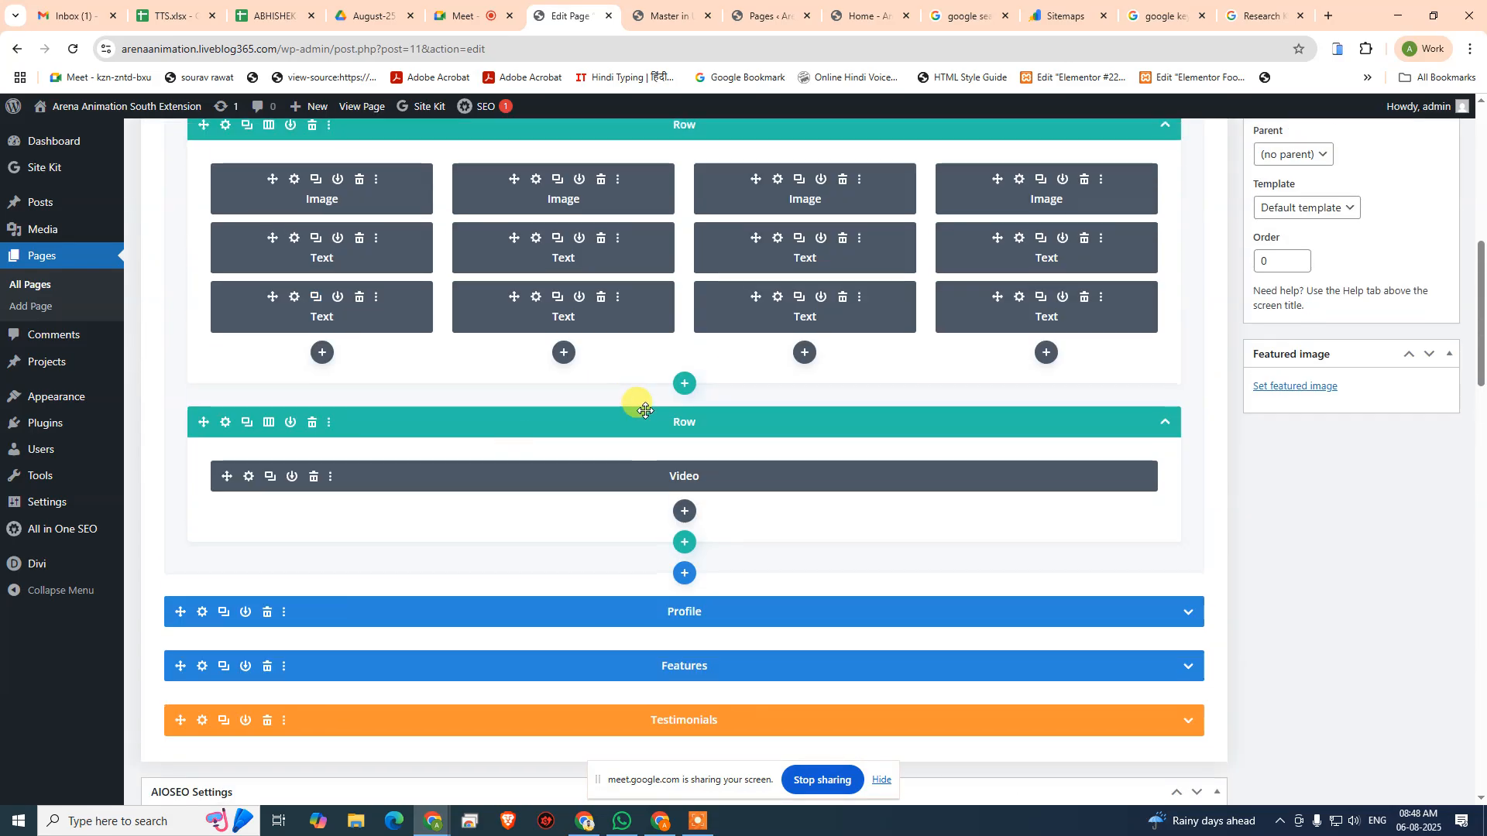
pyautogui.scroll(6, 400, 404)
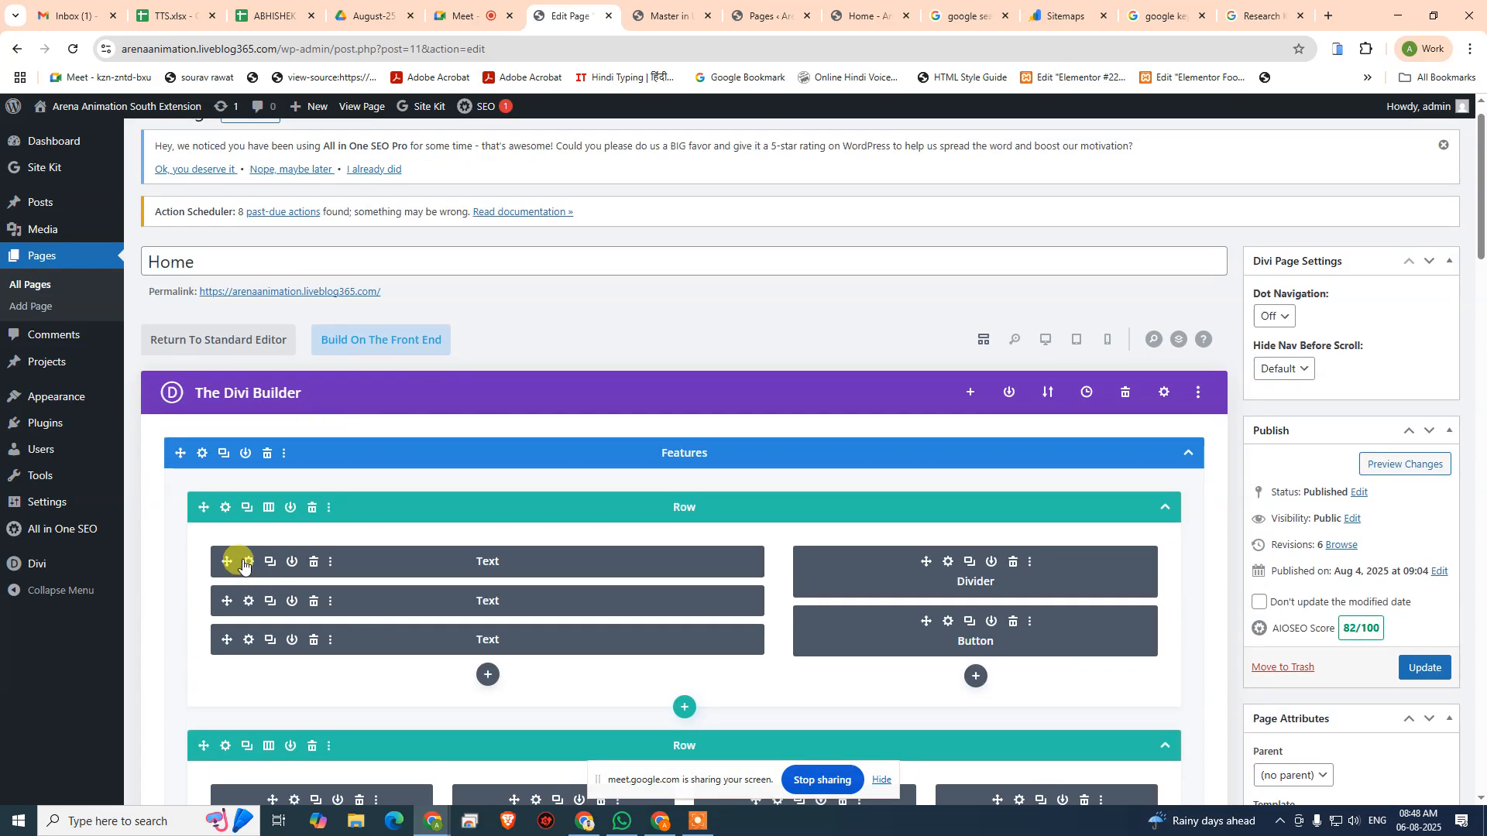
pyautogui.click(248, 565)
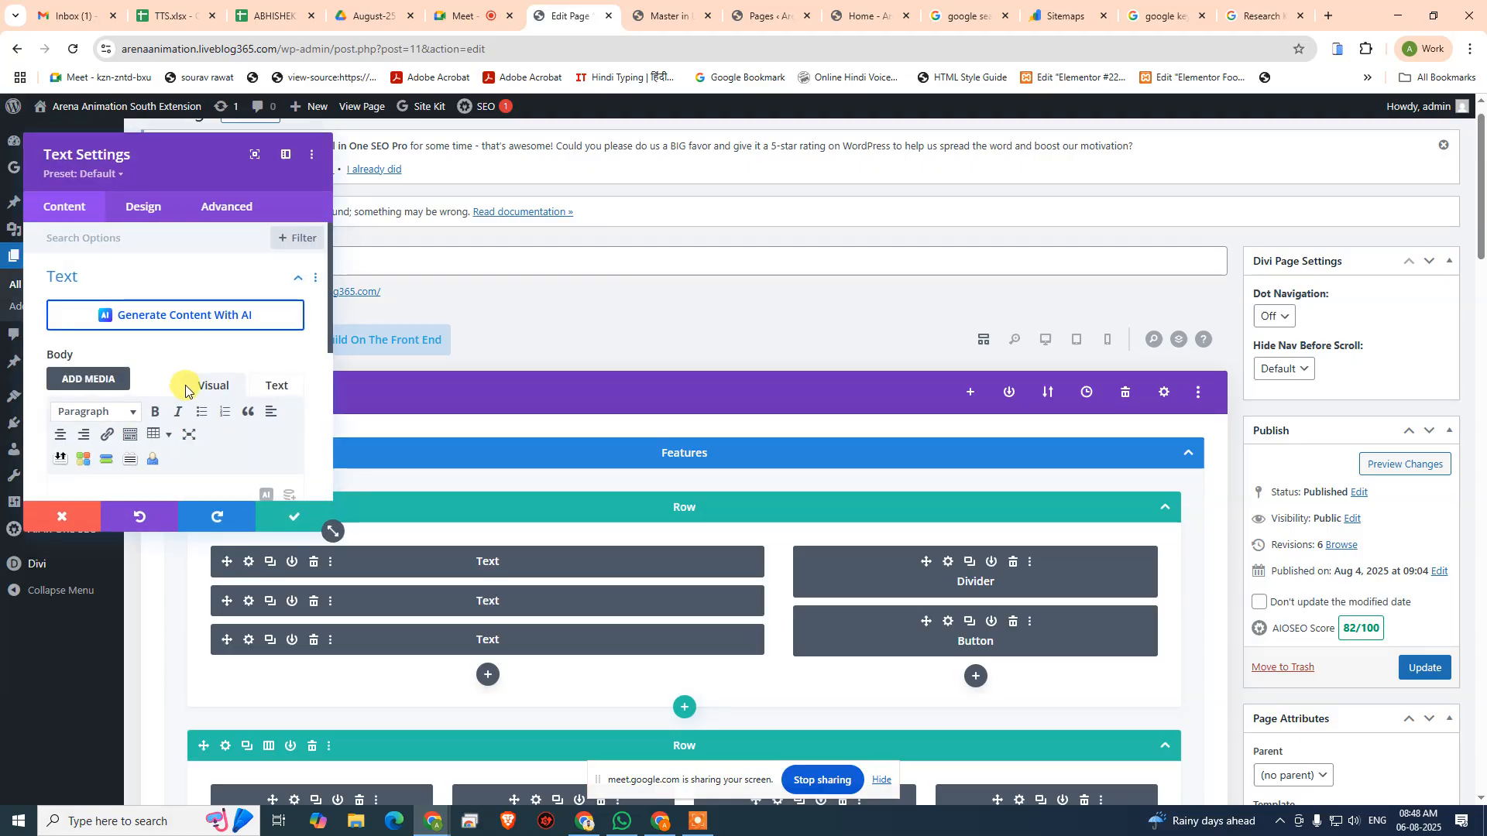
pyautogui.scroll(-2, 155, 372)
pyautogui.click(140, 365)
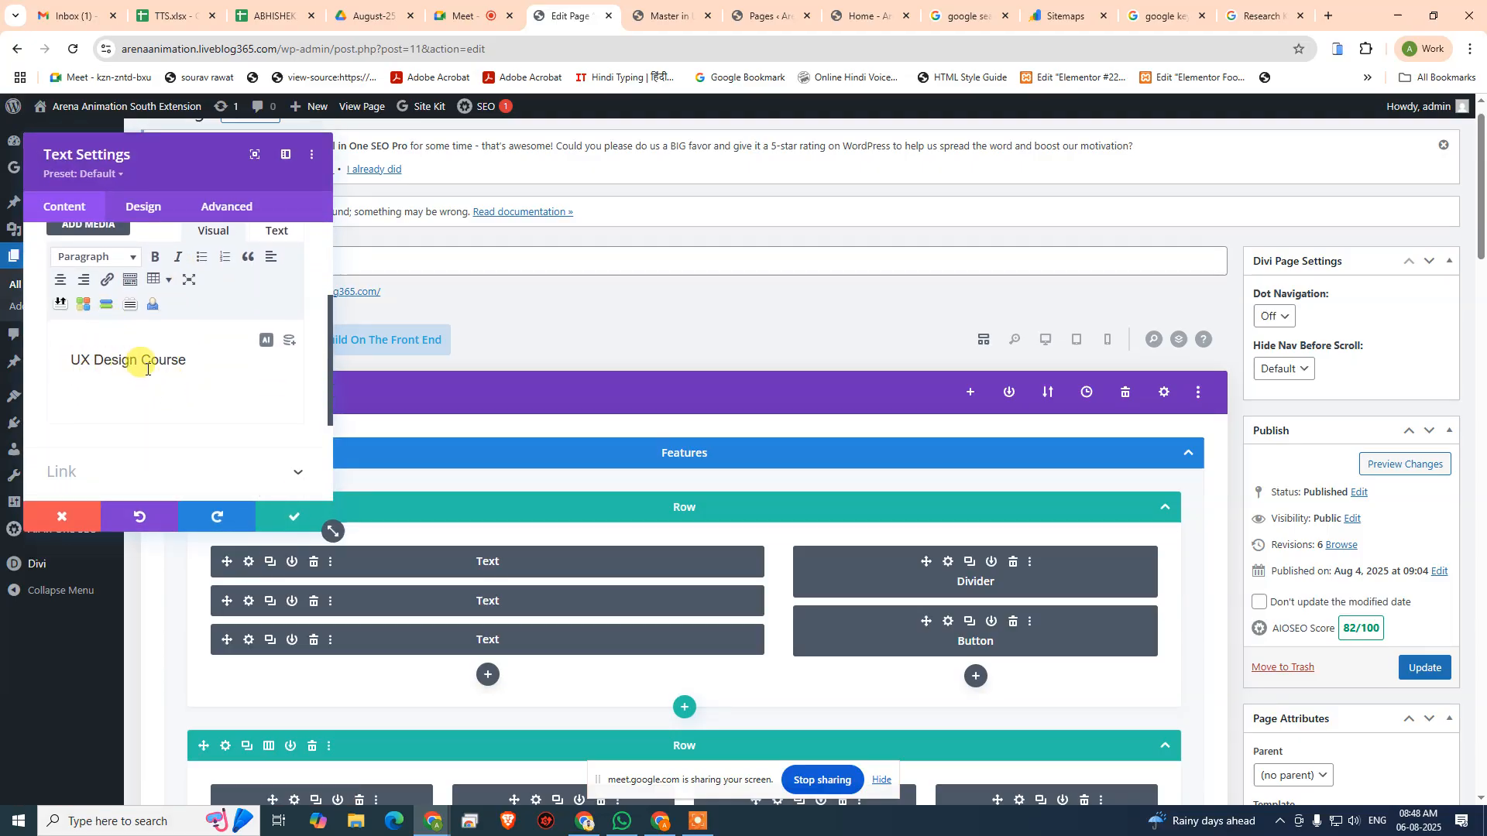
pyautogui.scroll(1, 146, 372)
pyautogui.click(113, 338)
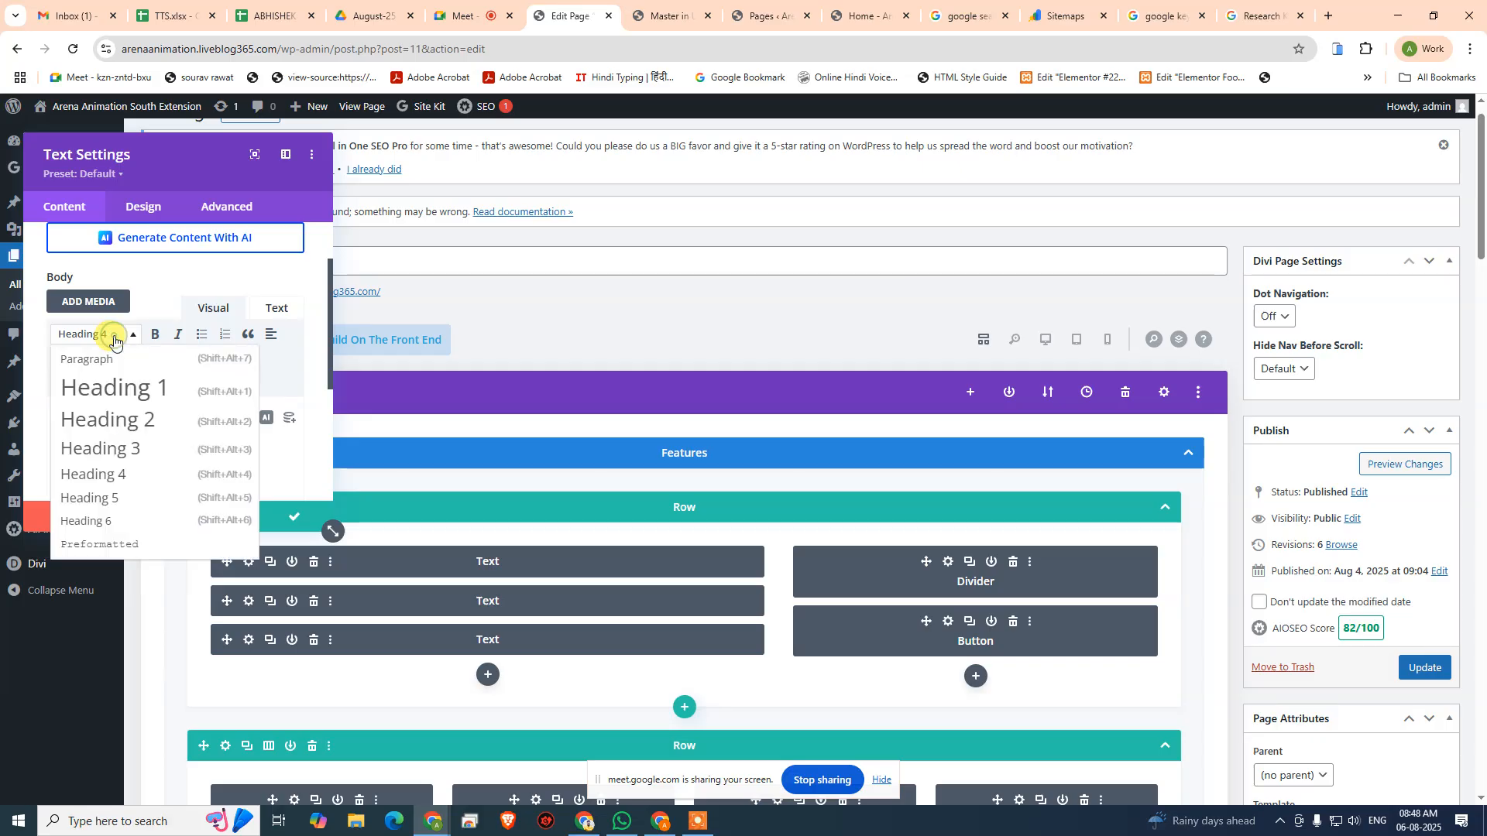
pyautogui.click(156, 425)
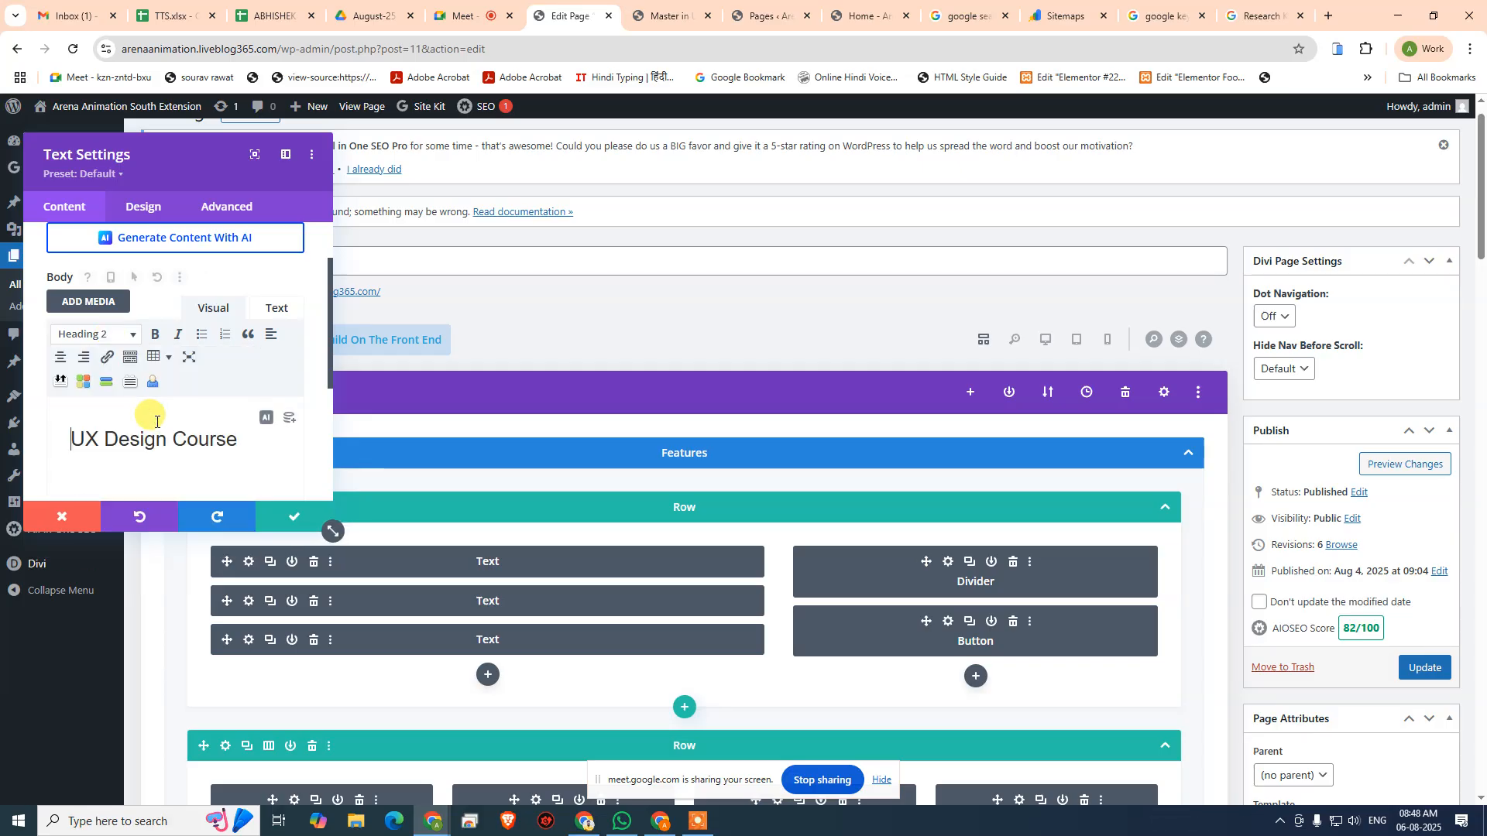
pyautogui.click(266, 515)
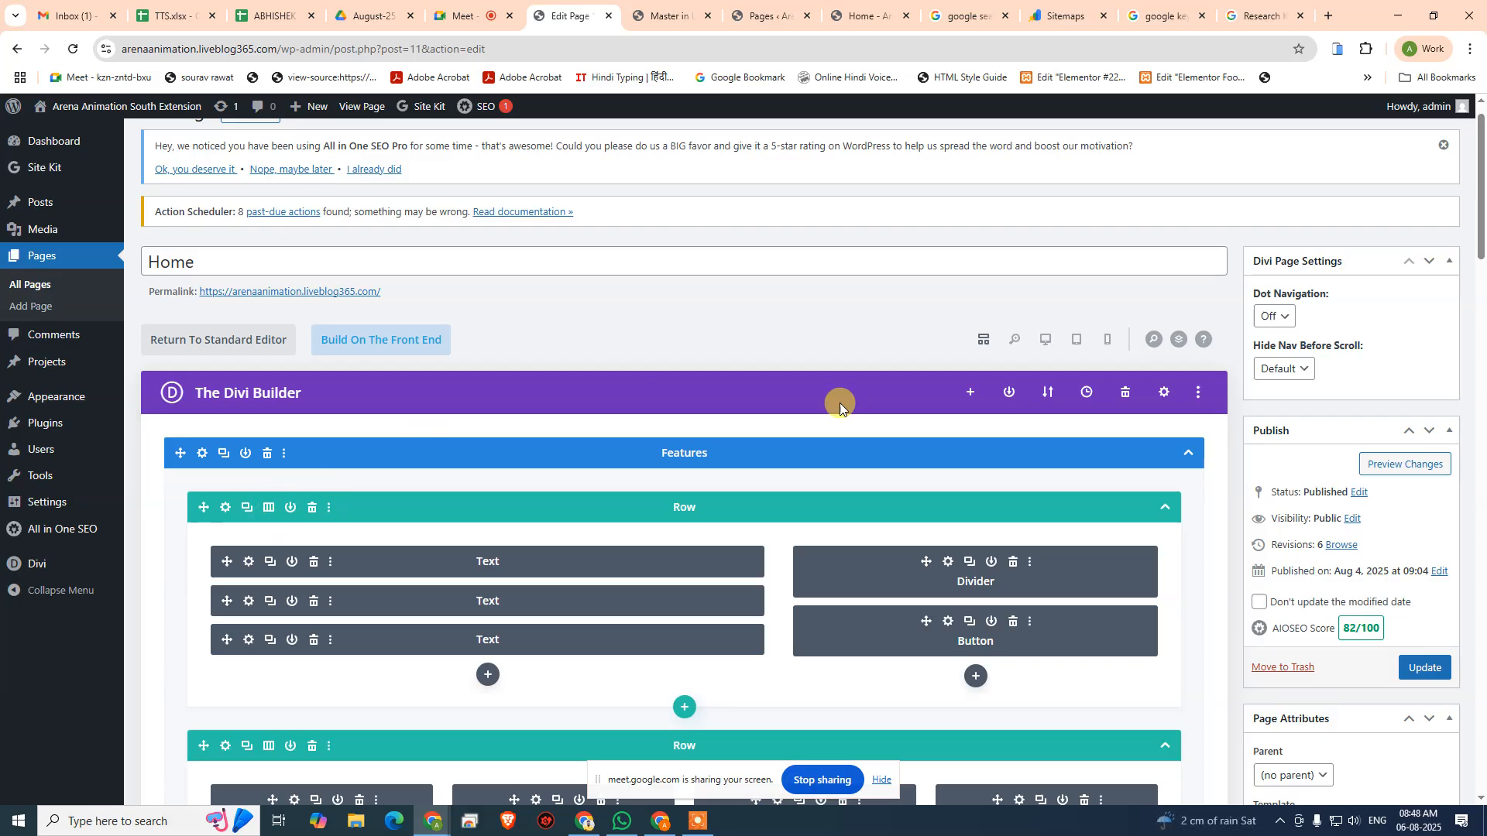
# - Show the builder in desktop view and paste the "Expert Instructors" module's styles onto the "UX Design Course" Text module
pyautogui.click(1042, 347)
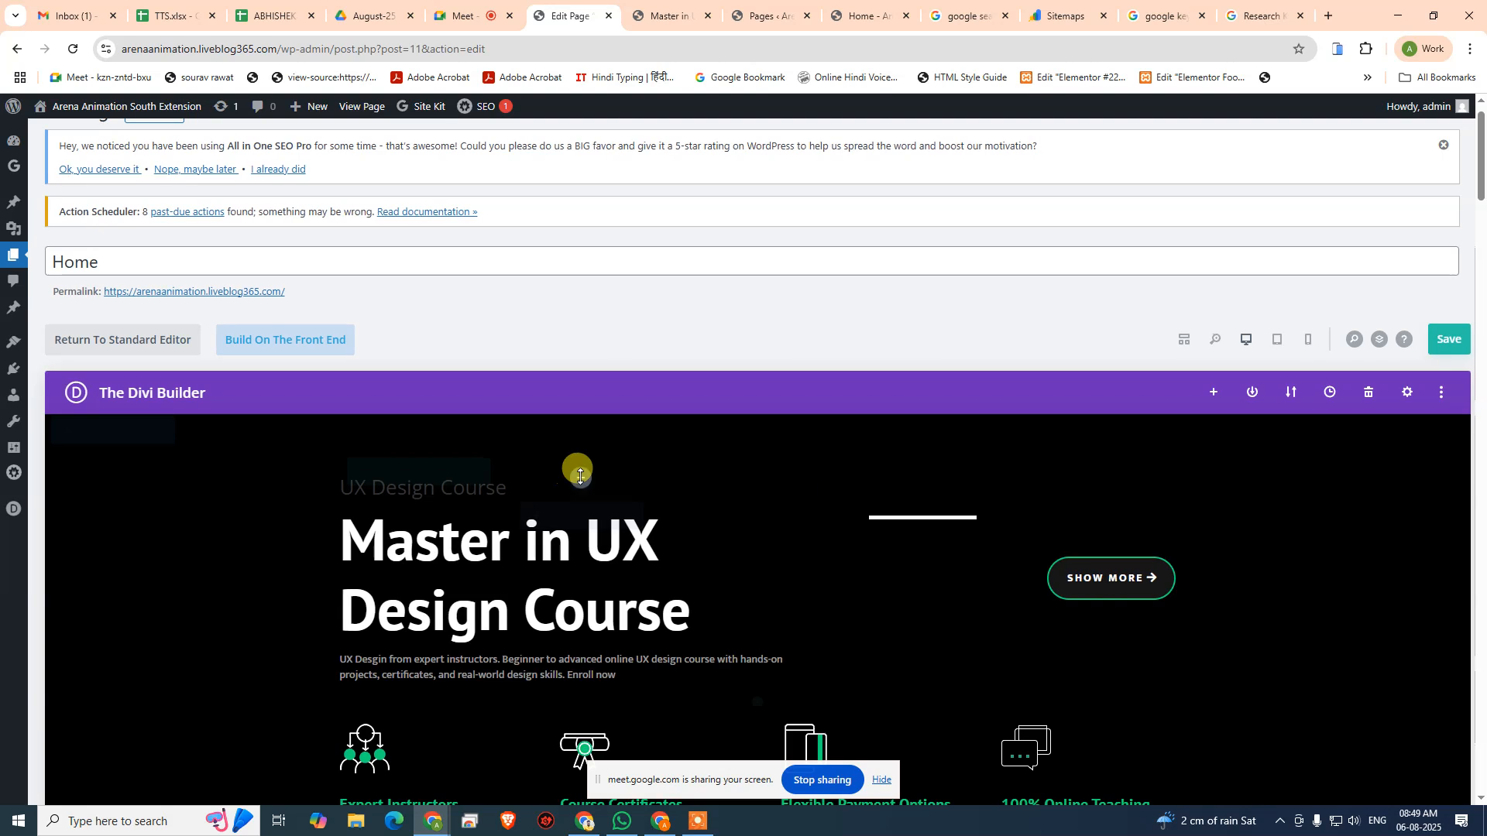
pyautogui.scroll(-2, 976, 478)
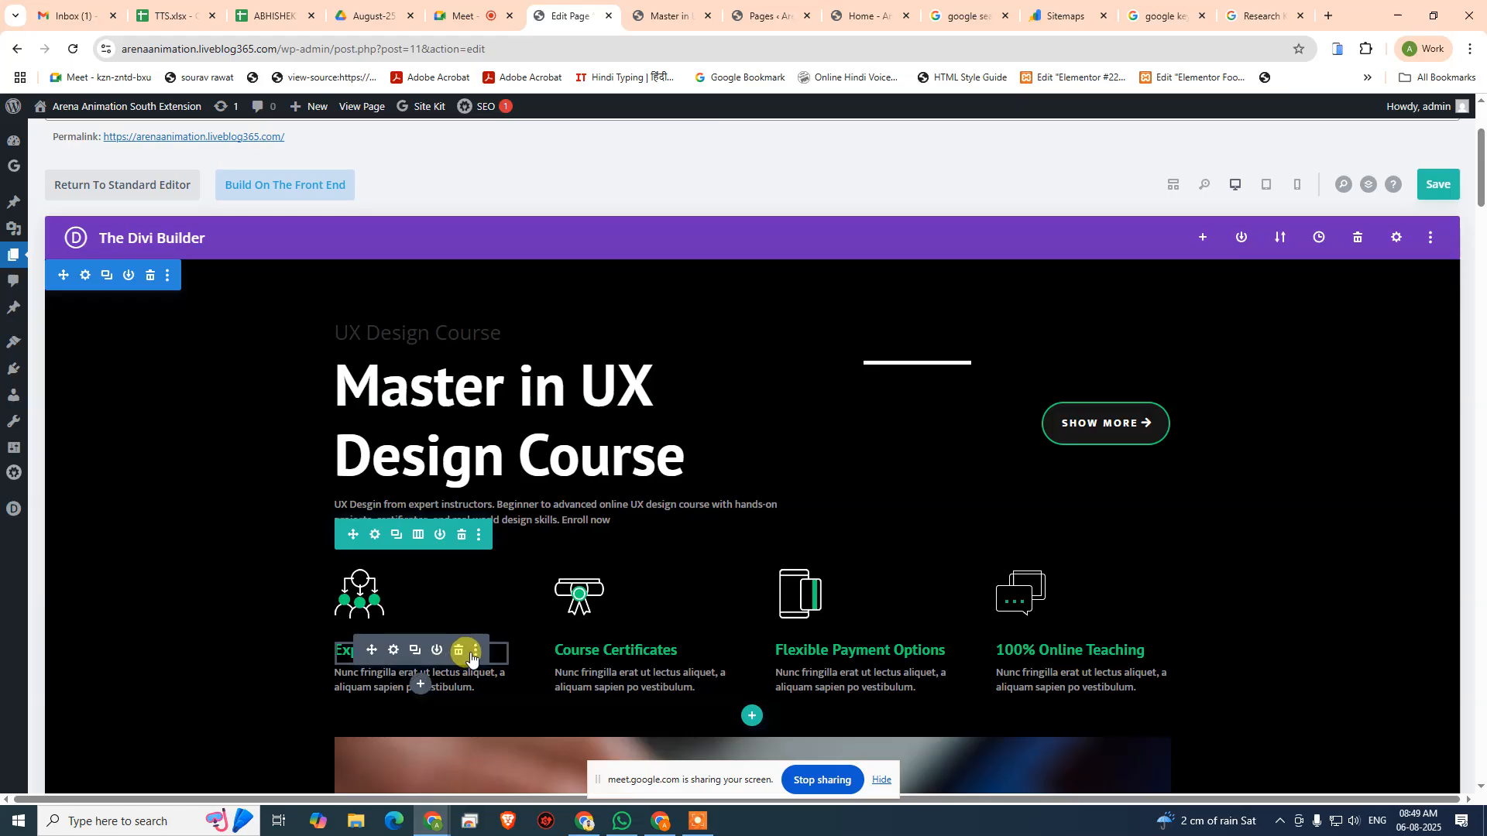
pyautogui.click(475, 652)
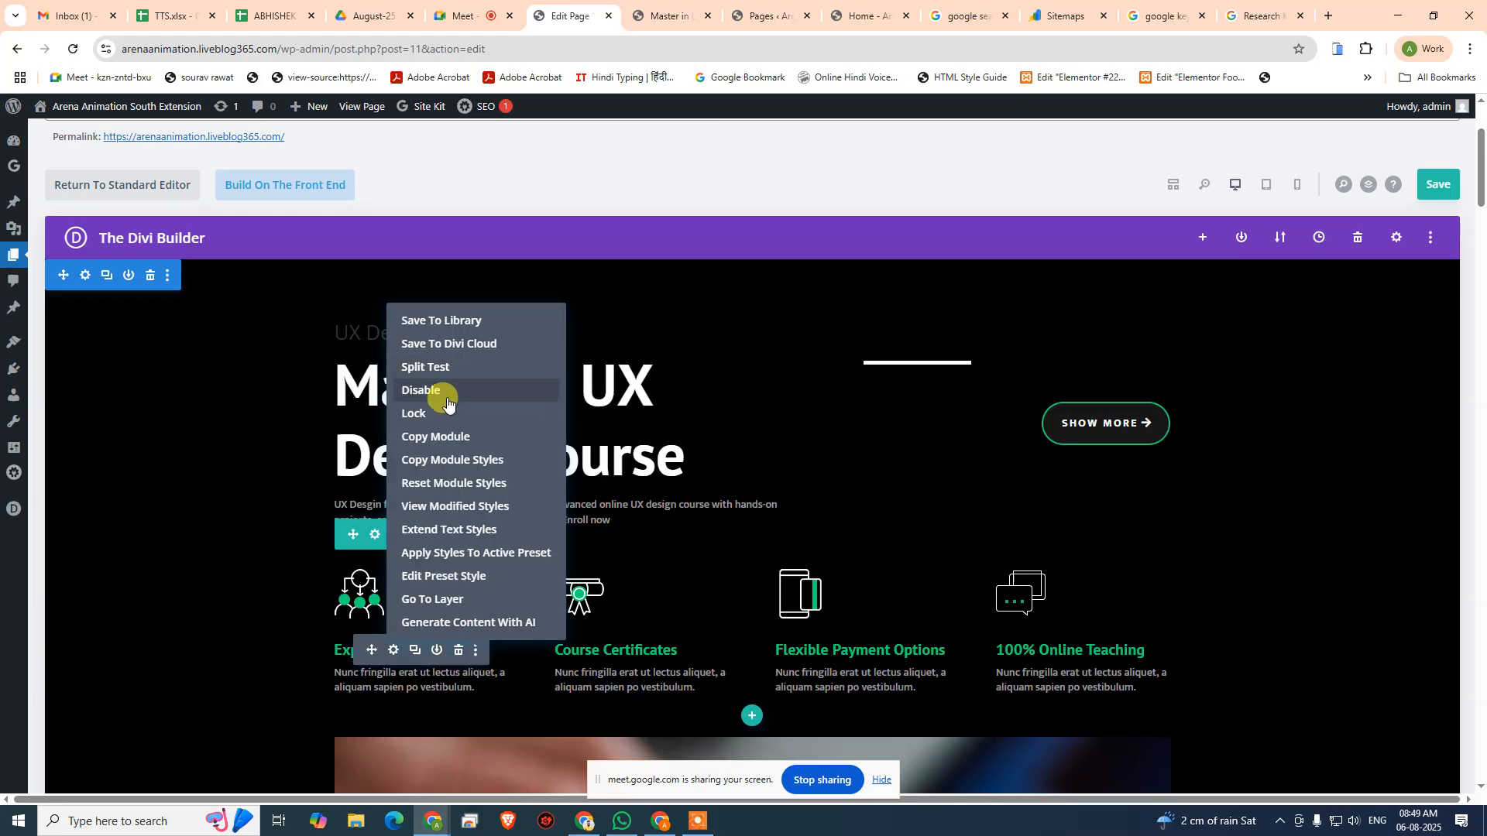
pyautogui.click(484, 459)
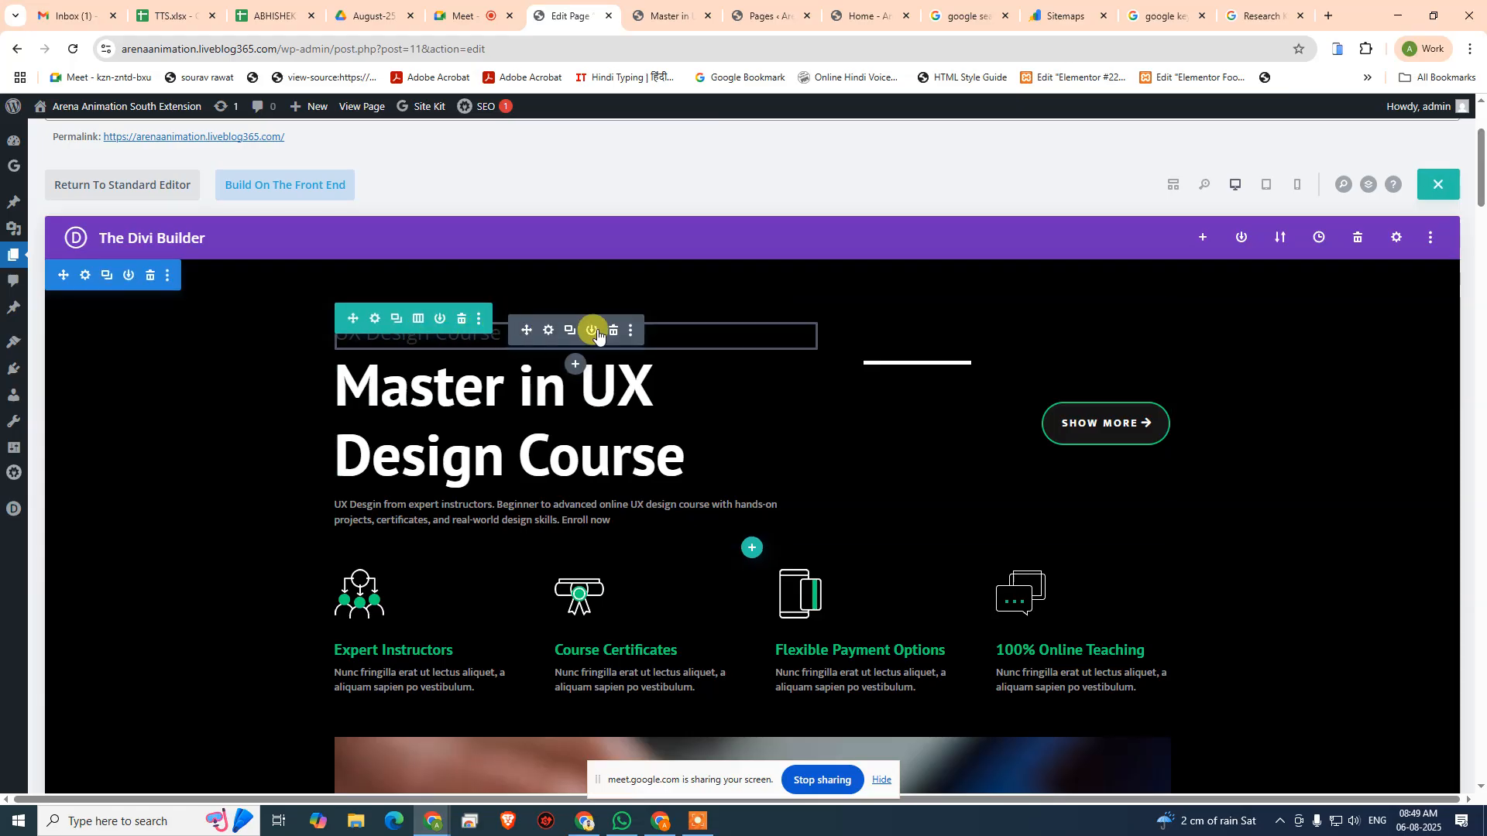
pyautogui.click(631, 330)
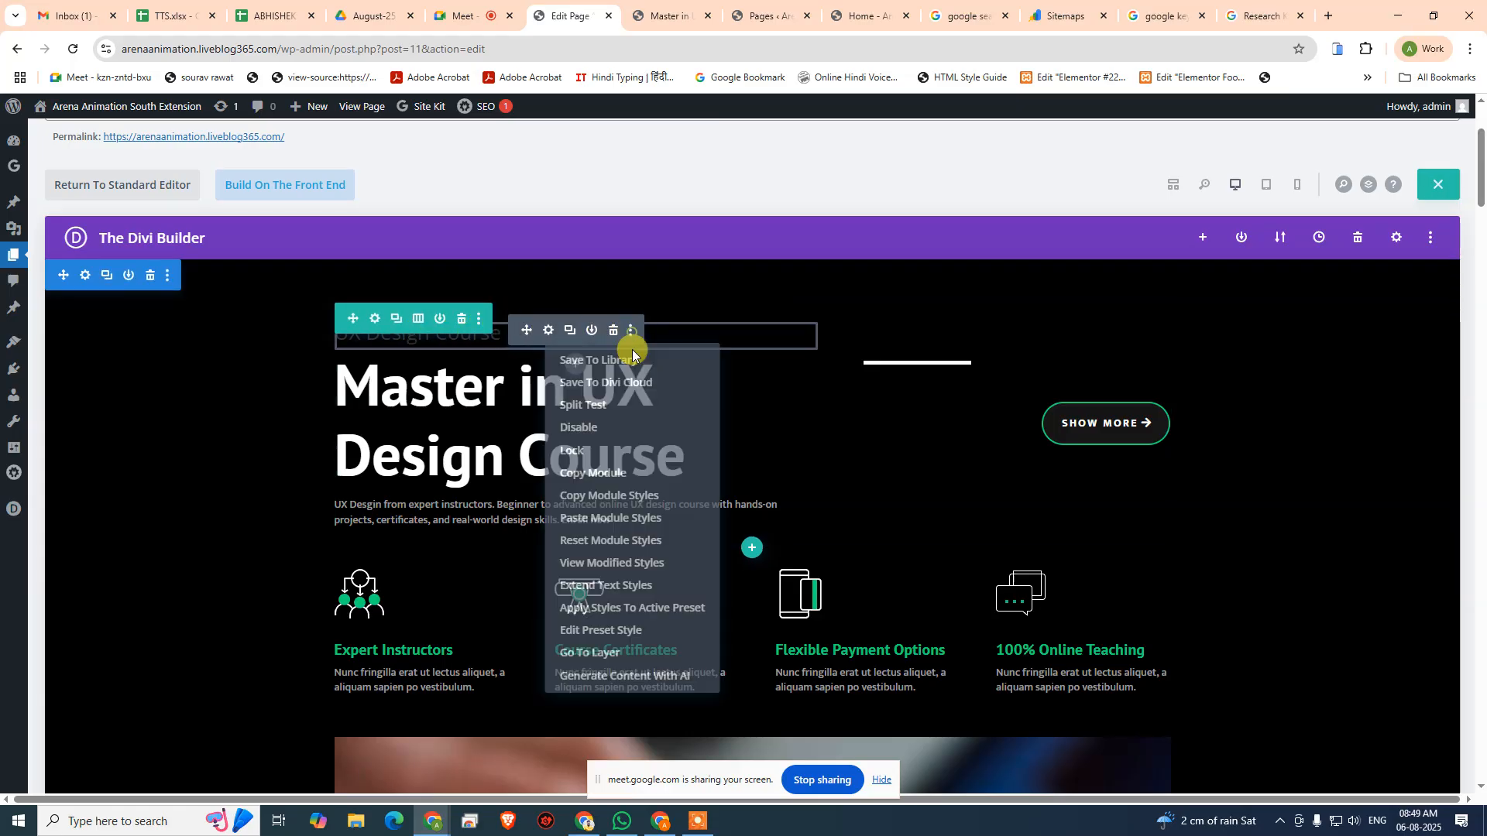
pyautogui.click(611, 517)
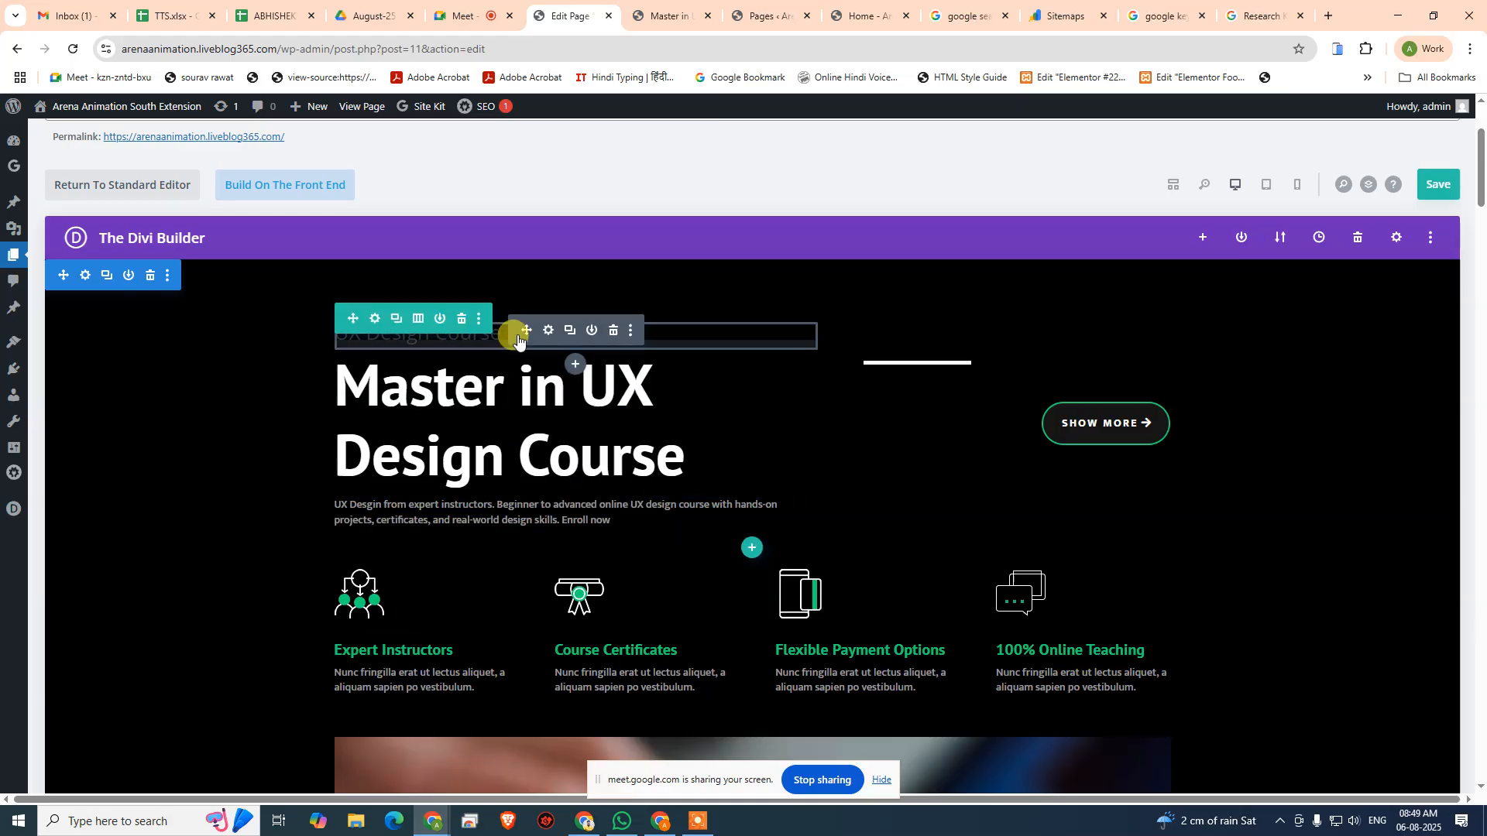
# - Try the green #7cda24 as the "UX Design Course" module's body text colour, and switch it to transparent
pyautogui.click(547, 332)
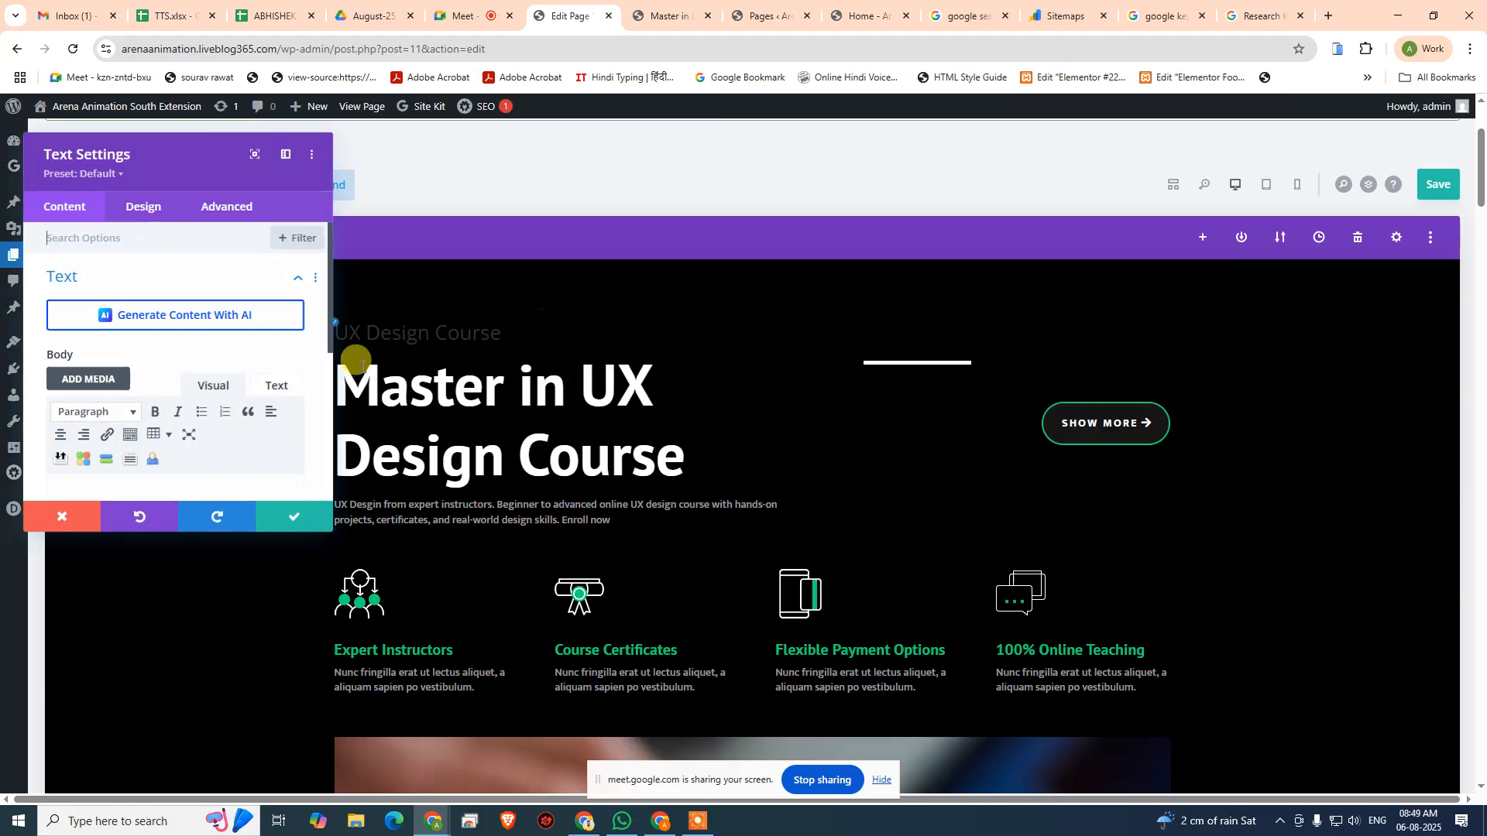
pyautogui.scroll(-1, 149, 387)
pyautogui.click(147, 206)
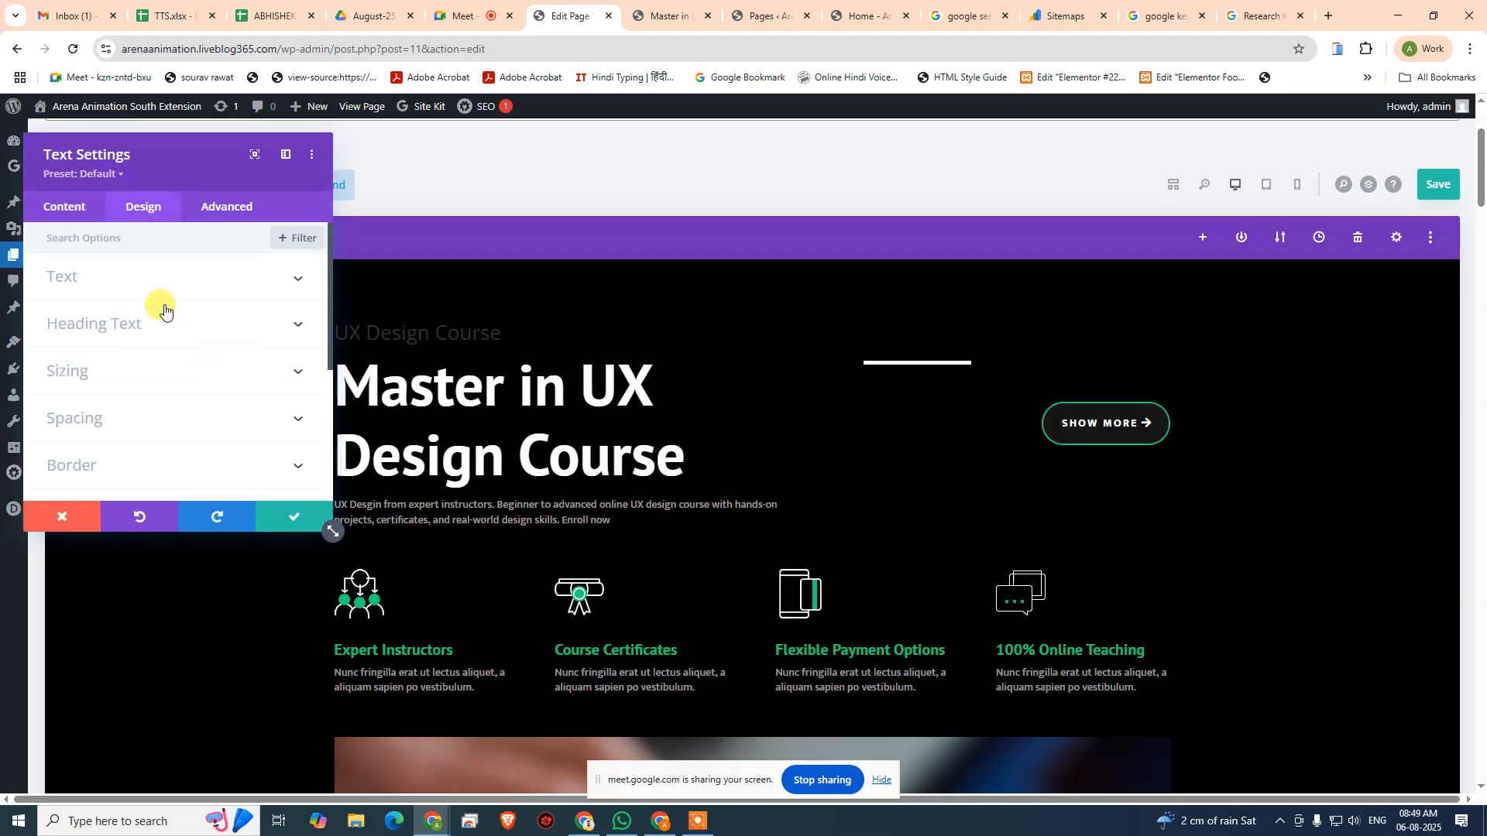
pyautogui.scroll(-1, 146, 288)
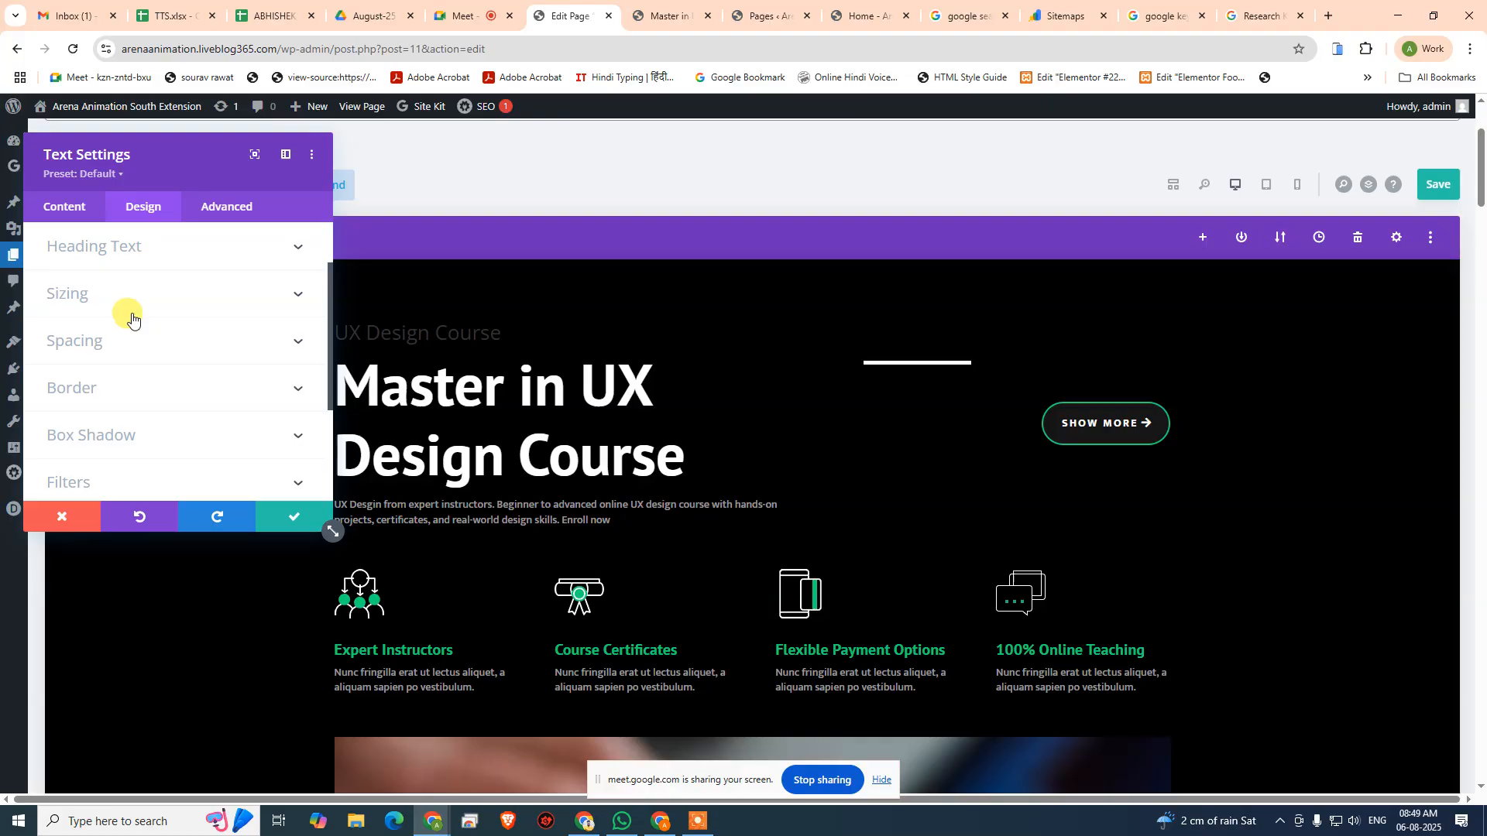
pyautogui.scroll(1, 130, 312)
pyautogui.click(152, 283)
pyautogui.scroll(-2, 203, 310)
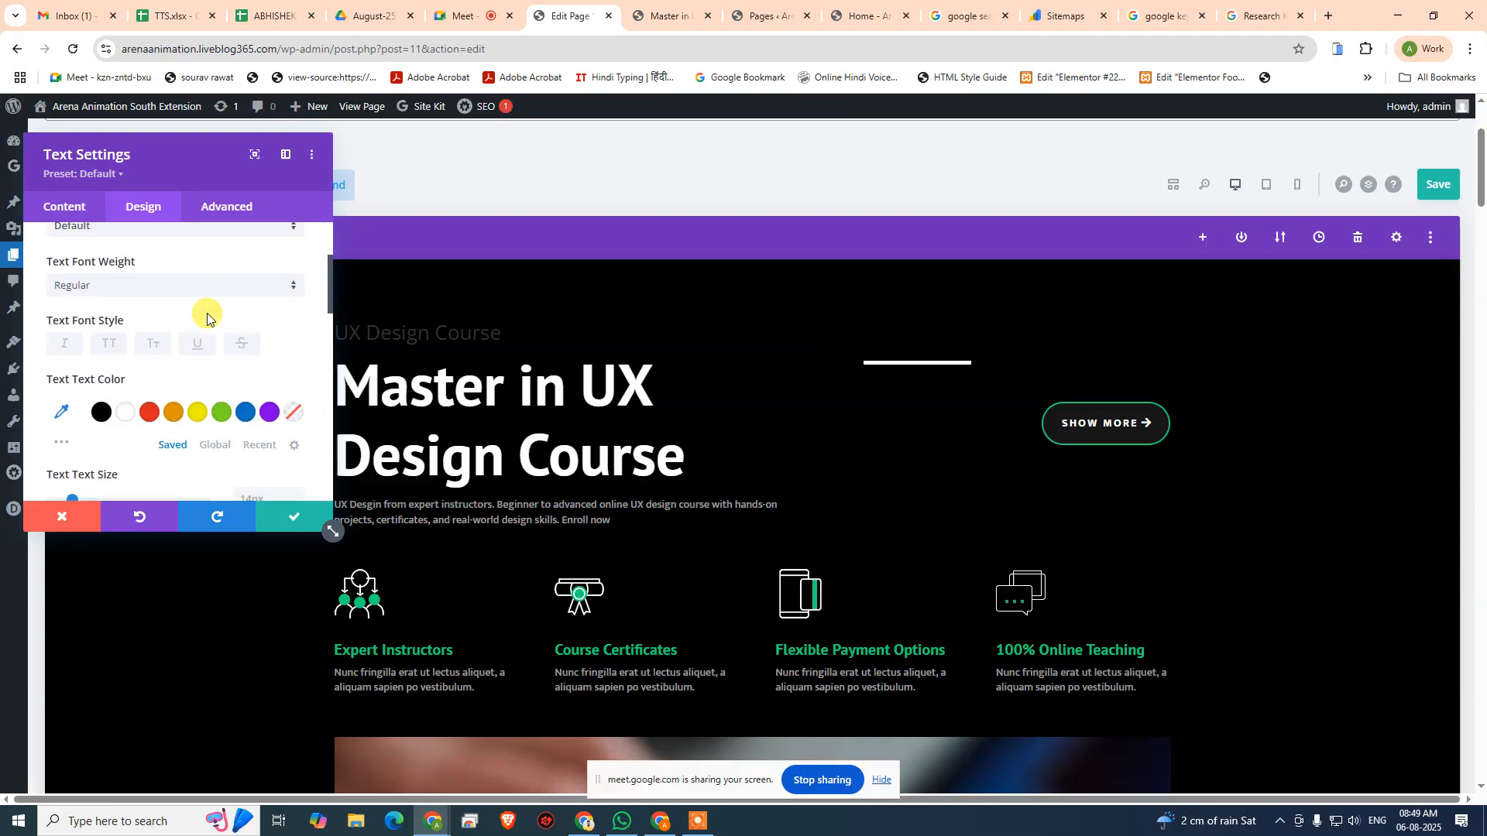
pyautogui.click(222, 413)
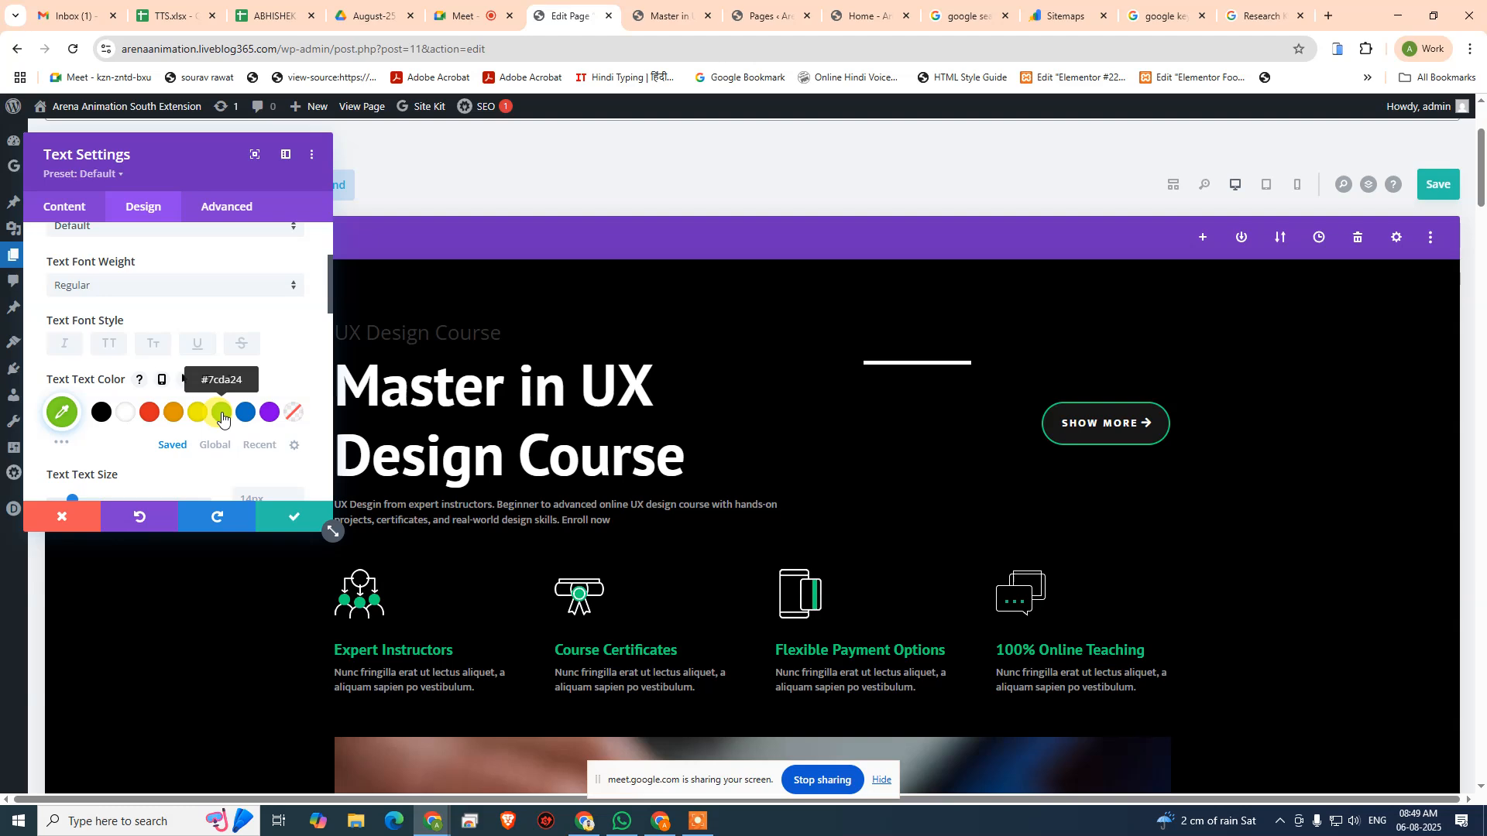
pyautogui.click(293, 413)
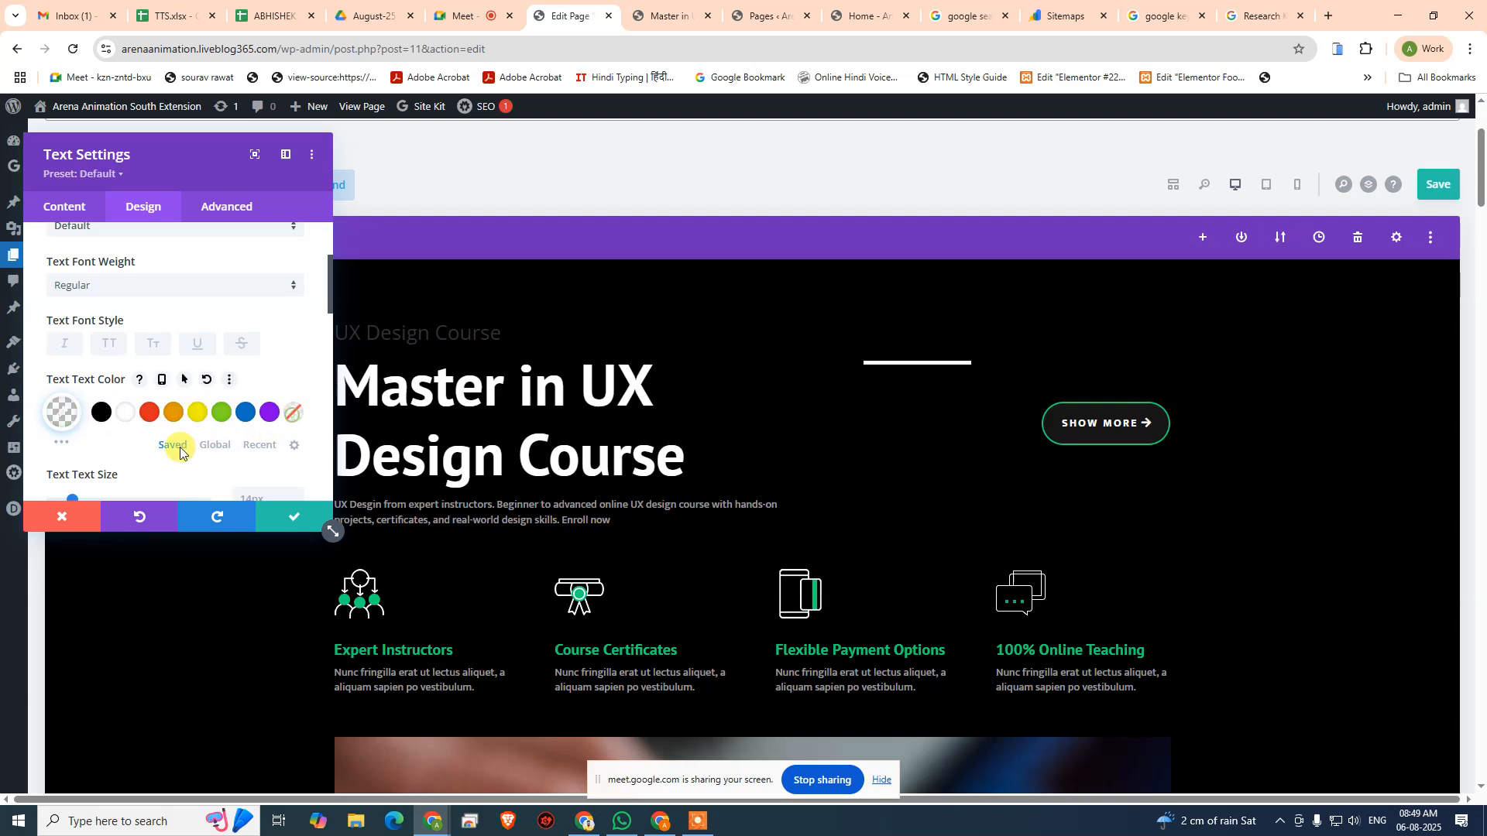
# - Try the green #7cda24 as the "UX Design Course" module's Heading 2 text colour, and discard the module's changes
pyautogui.scroll(3, 150, 403)
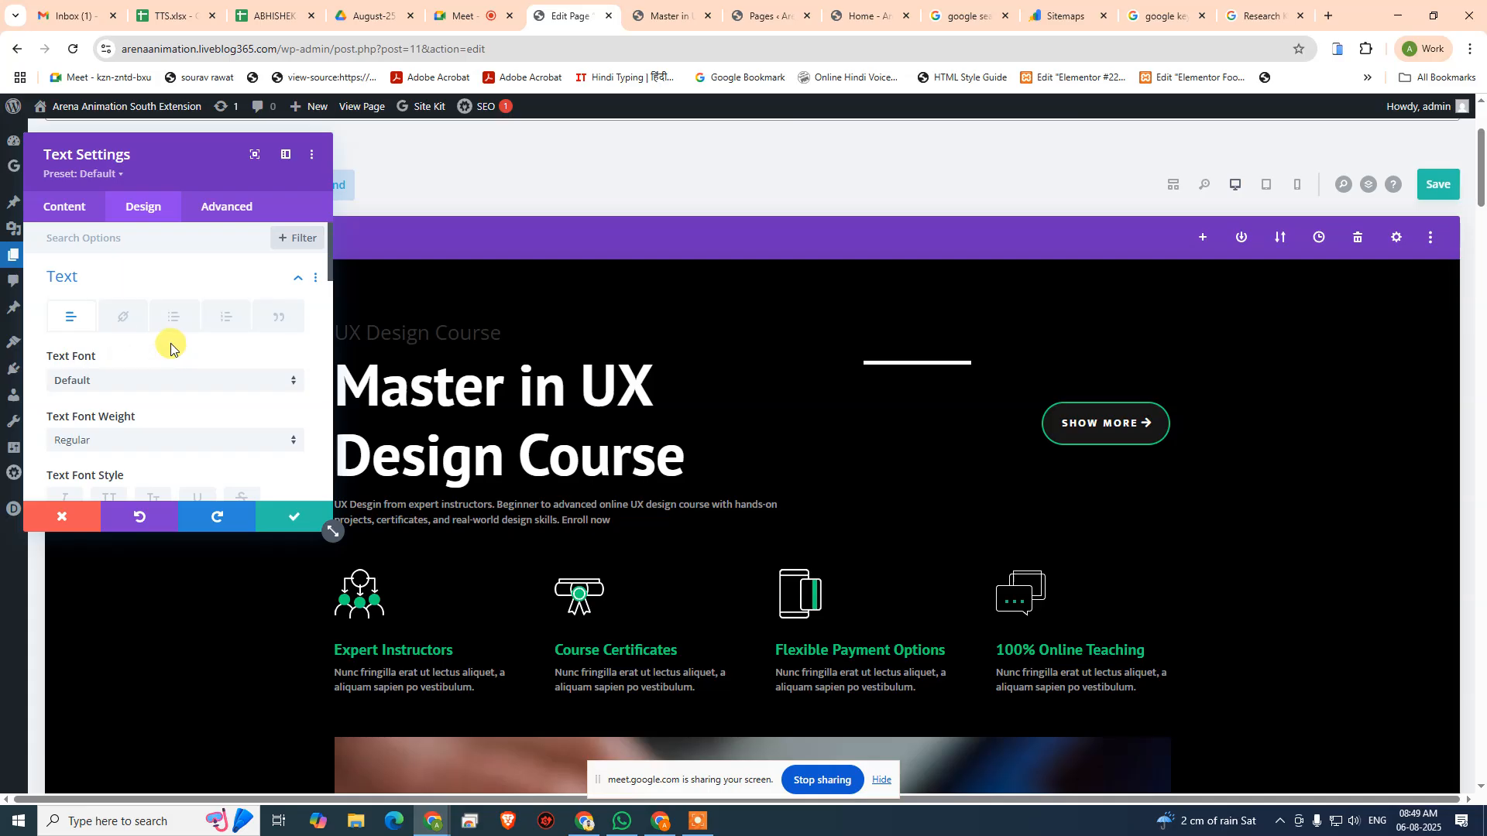
pyautogui.click(224, 286)
pyautogui.click(126, 323)
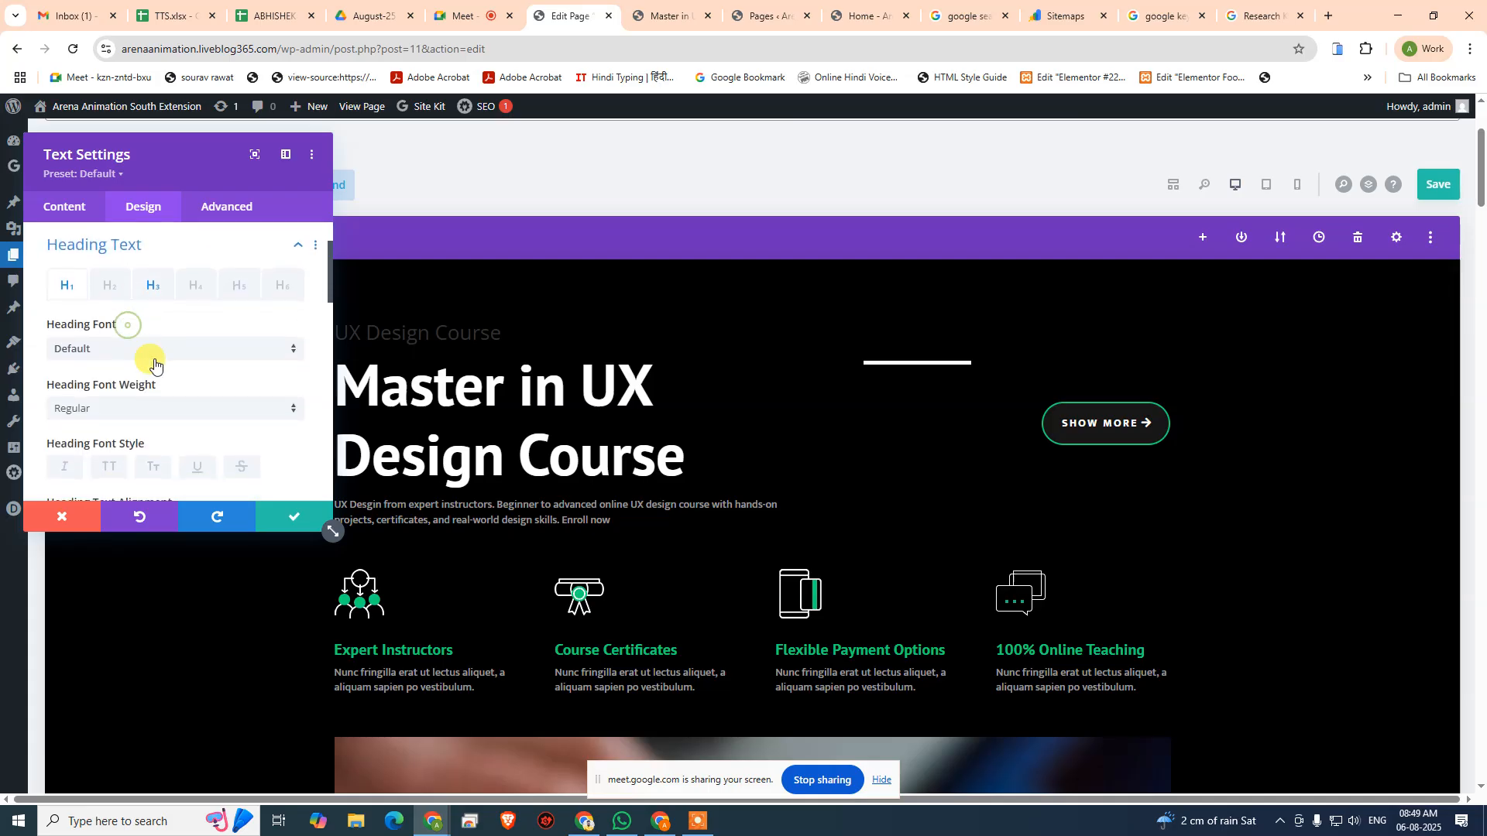
pyautogui.click(149, 288)
pyautogui.click(108, 288)
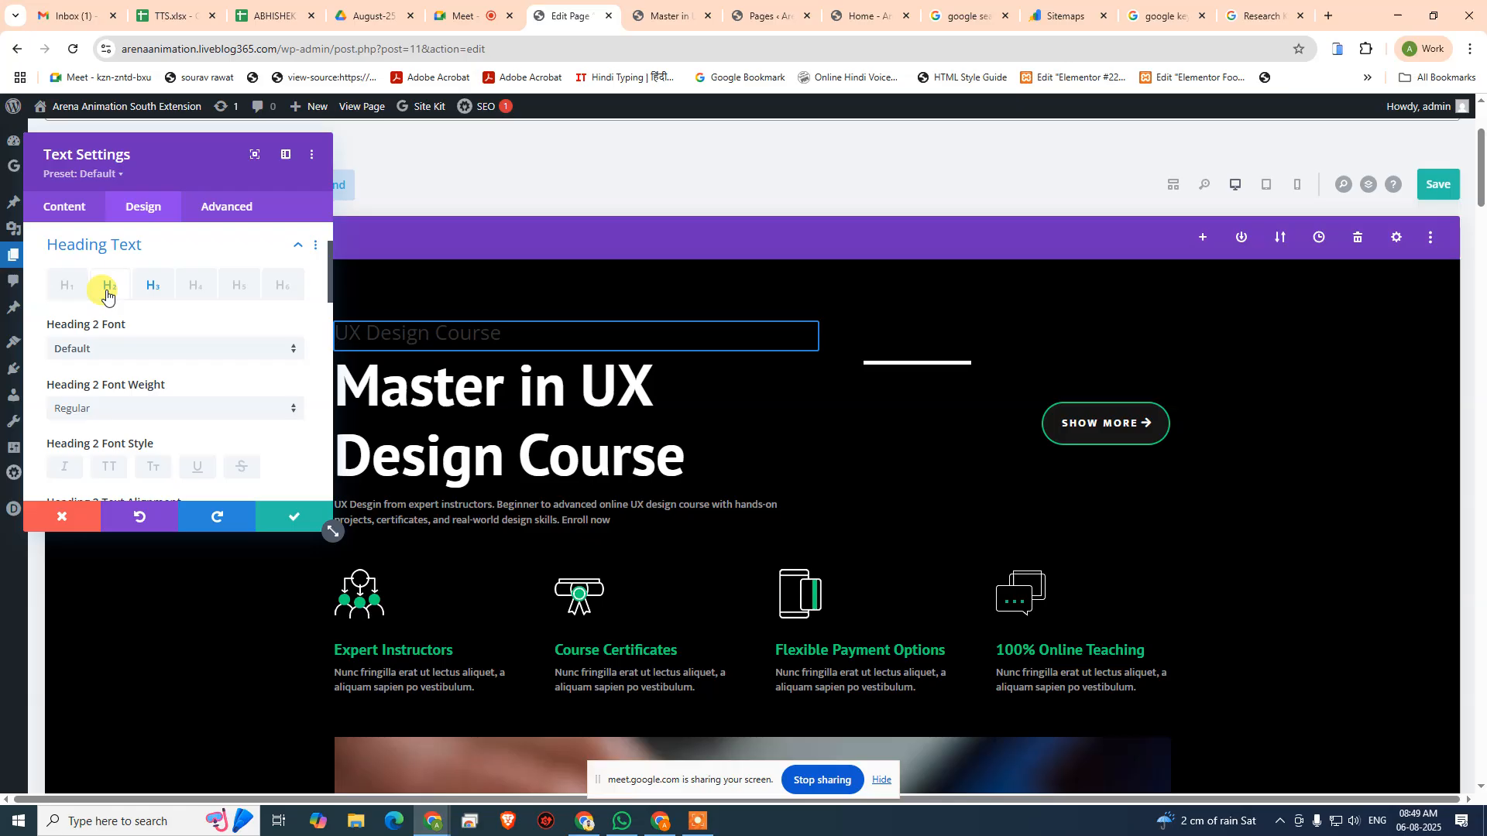
pyautogui.scroll(-3, 165, 352)
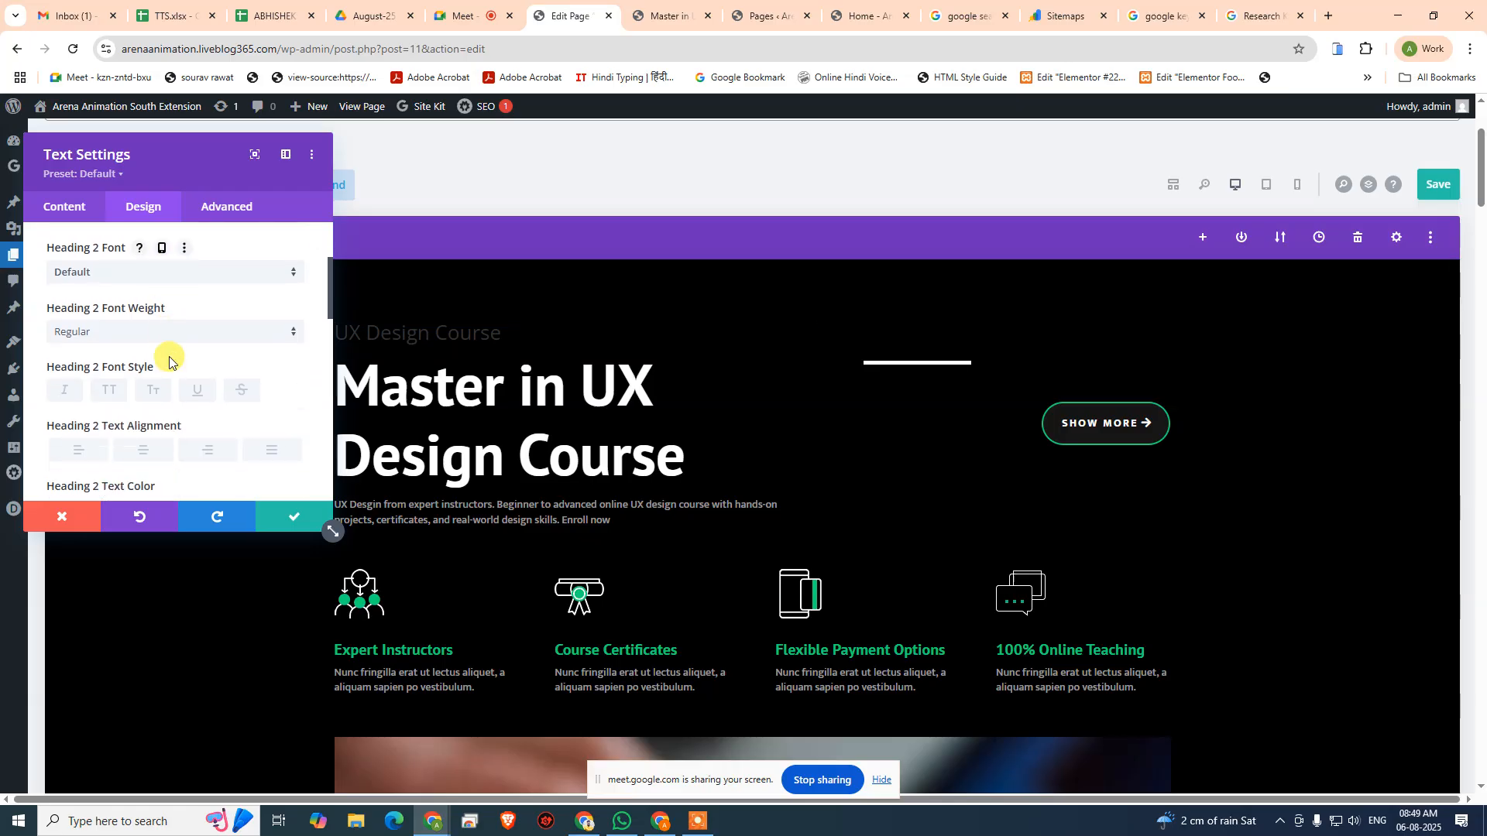
pyautogui.click(220, 364)
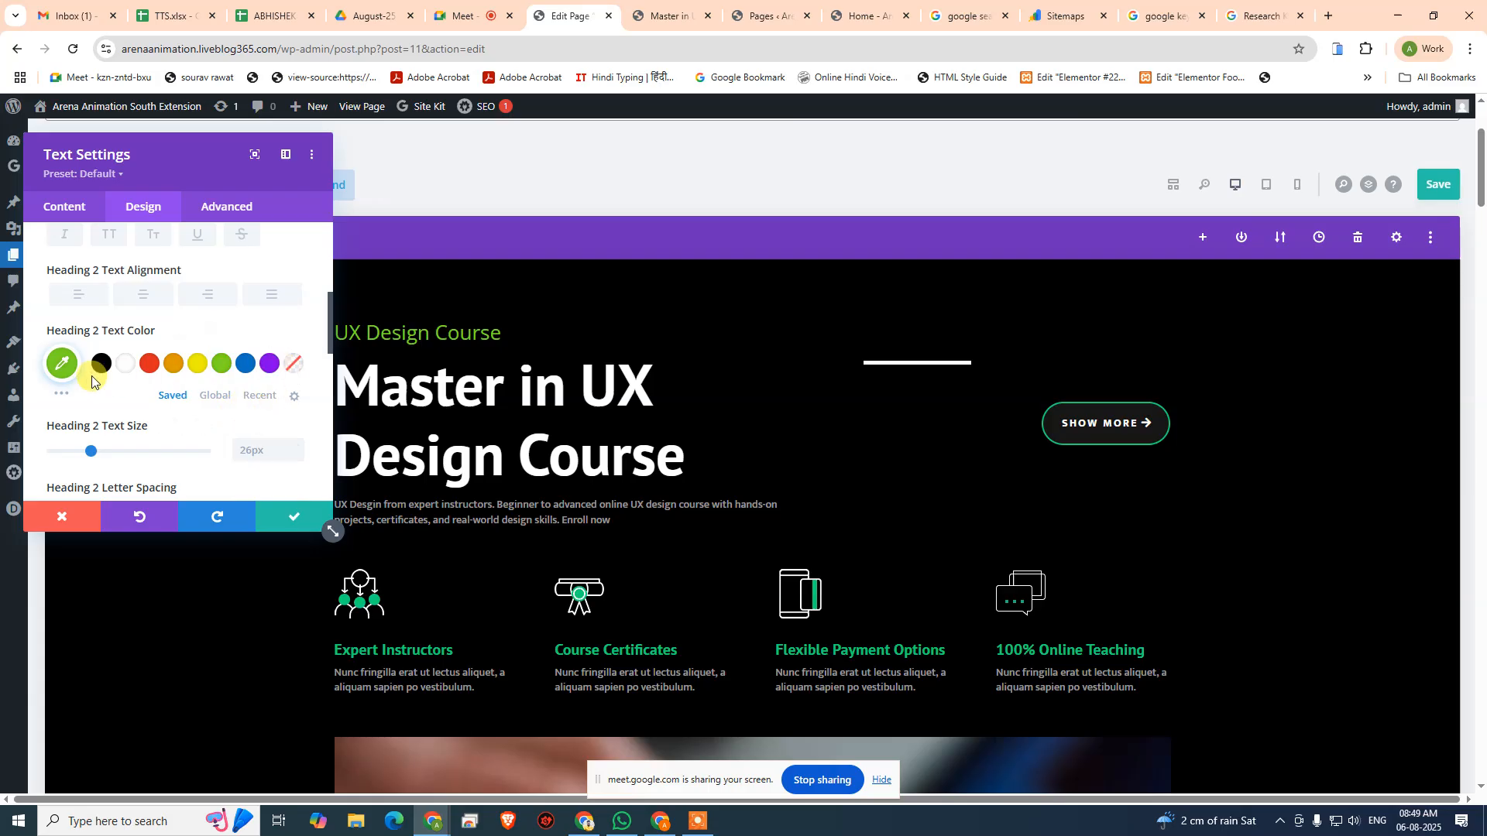
pyautogui.click(63, 363)
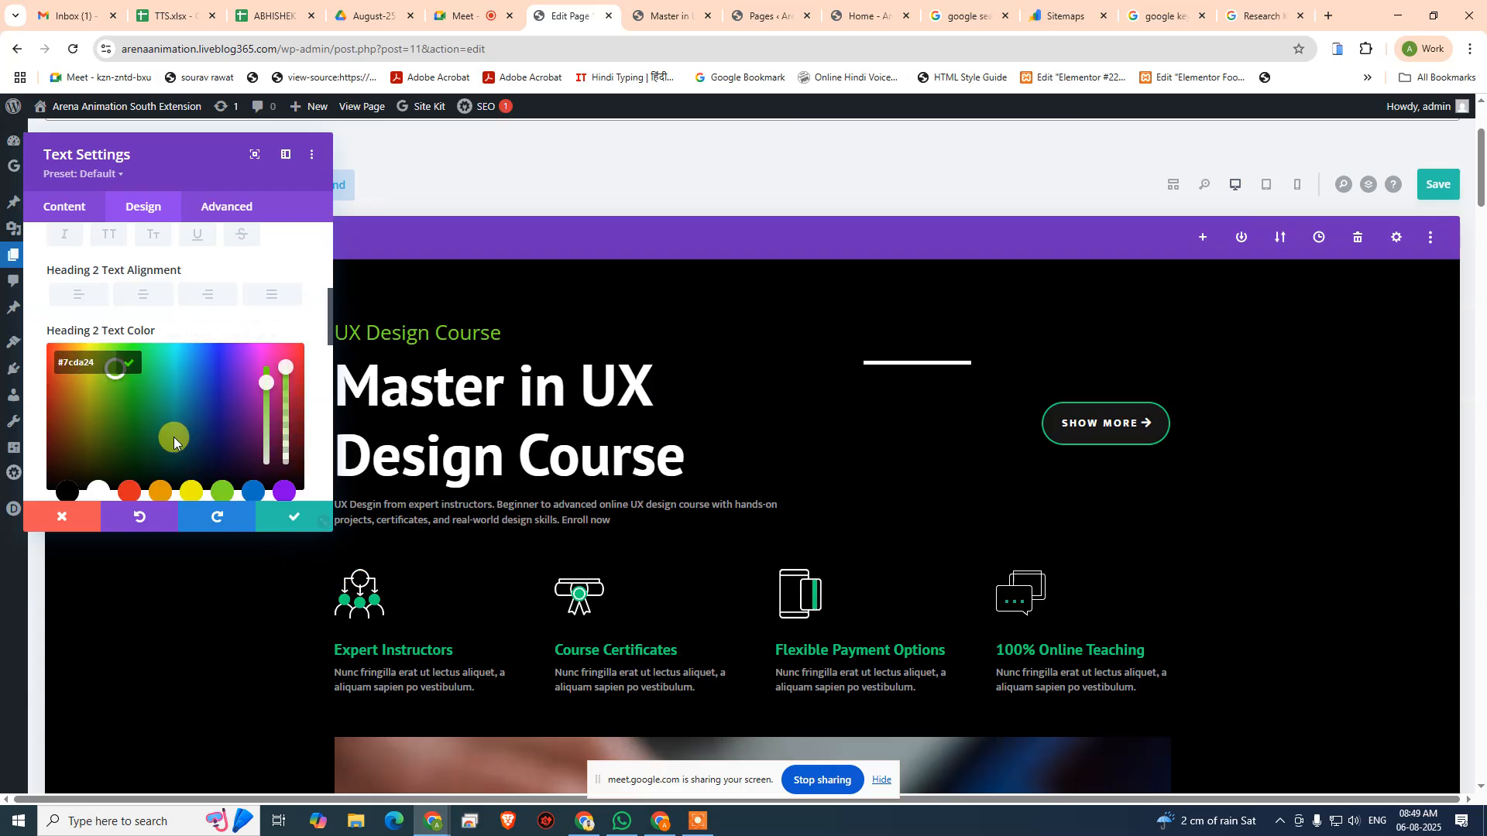
pyautogui.scroll(-1, 153, 378)
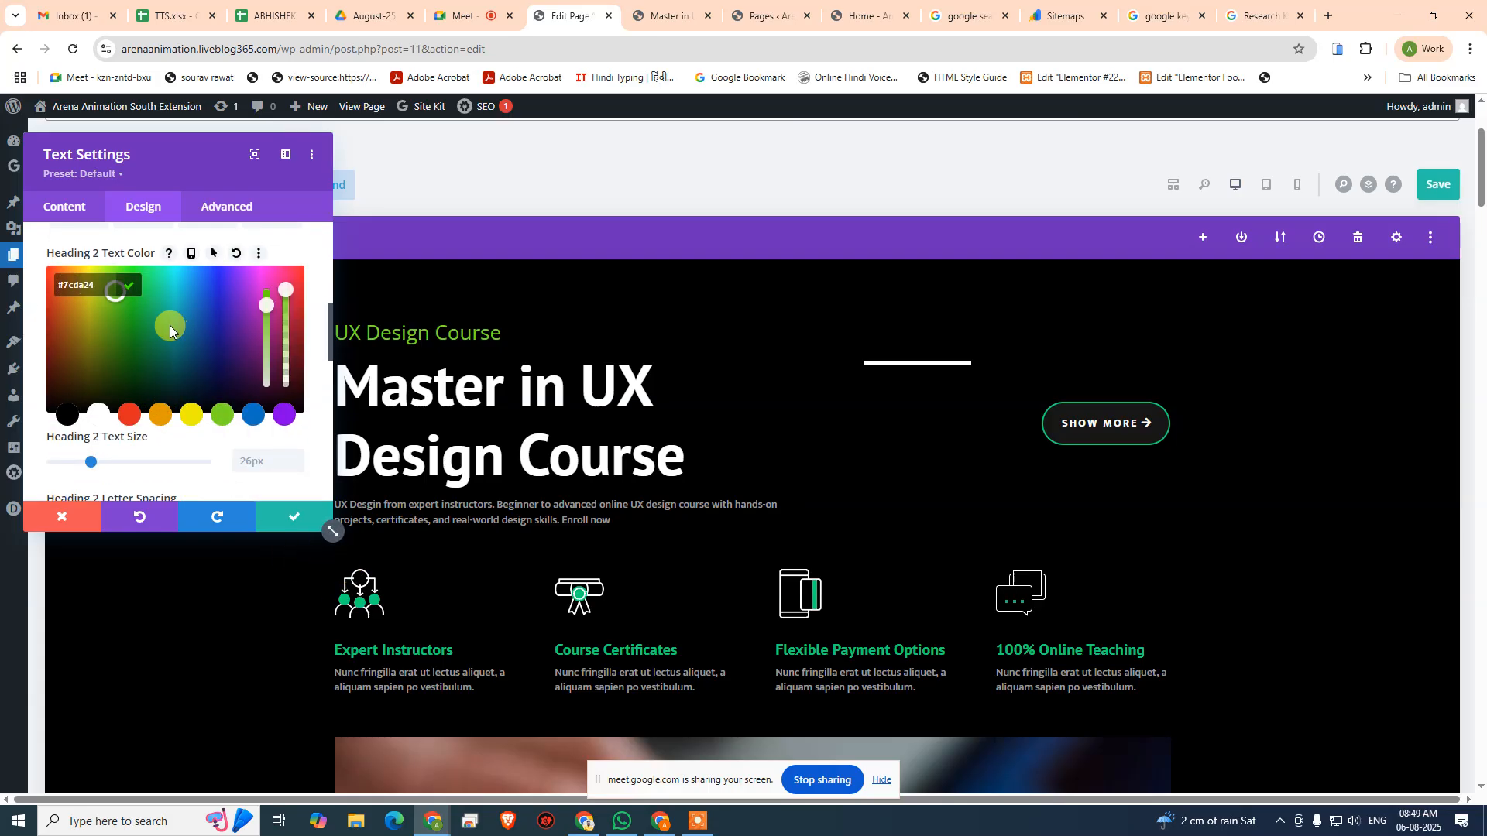
pyautogui.click(88, 515)
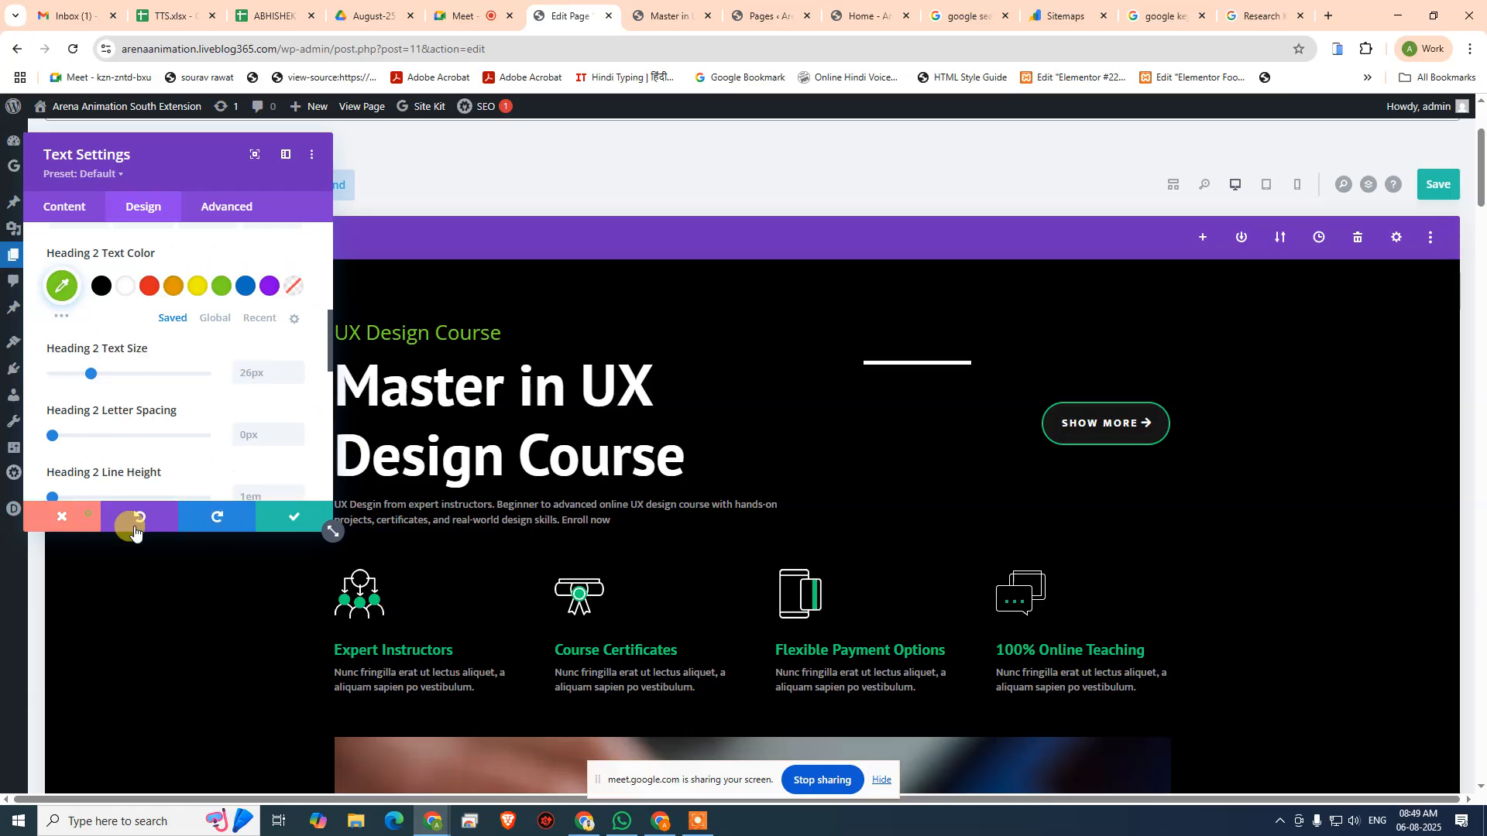
pyautogui.click(134, 531)
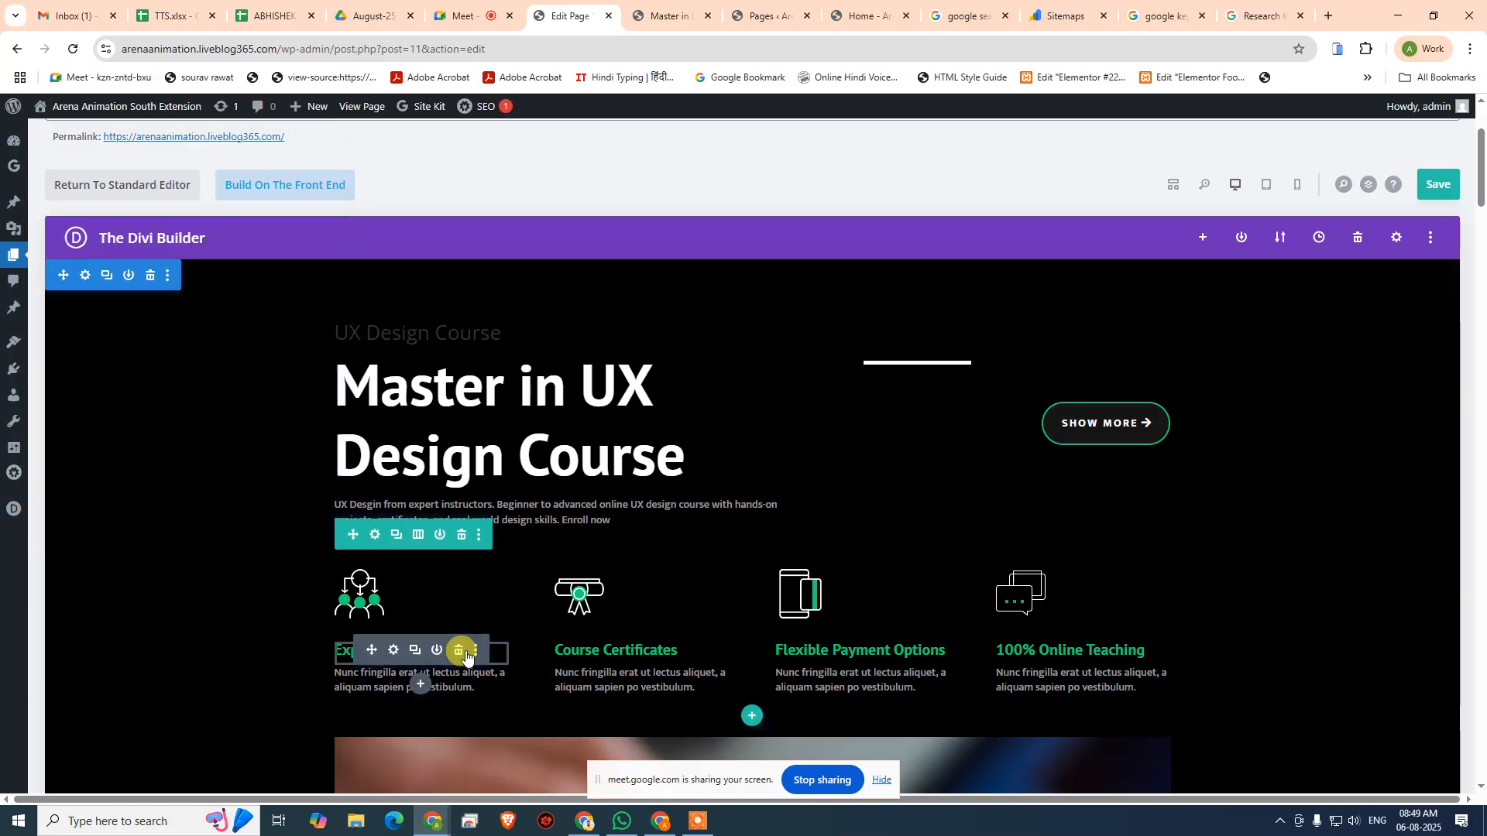
# - Copy the Heading 3 text colour code from the "Expert Instructors" module's design settings and close the module
pyautogui.click(394, 652)
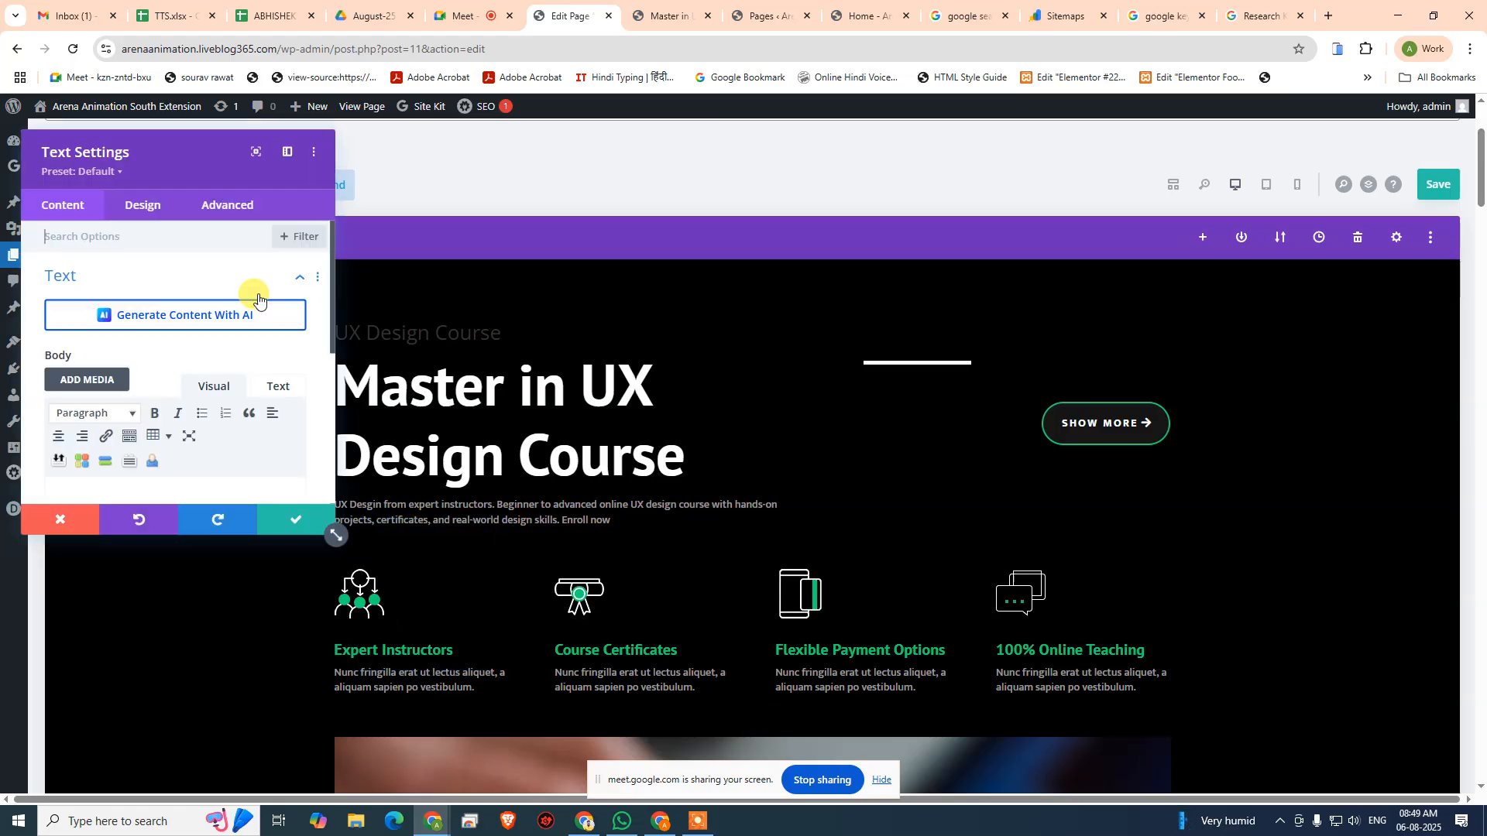
pyautogui.click(139, 206)
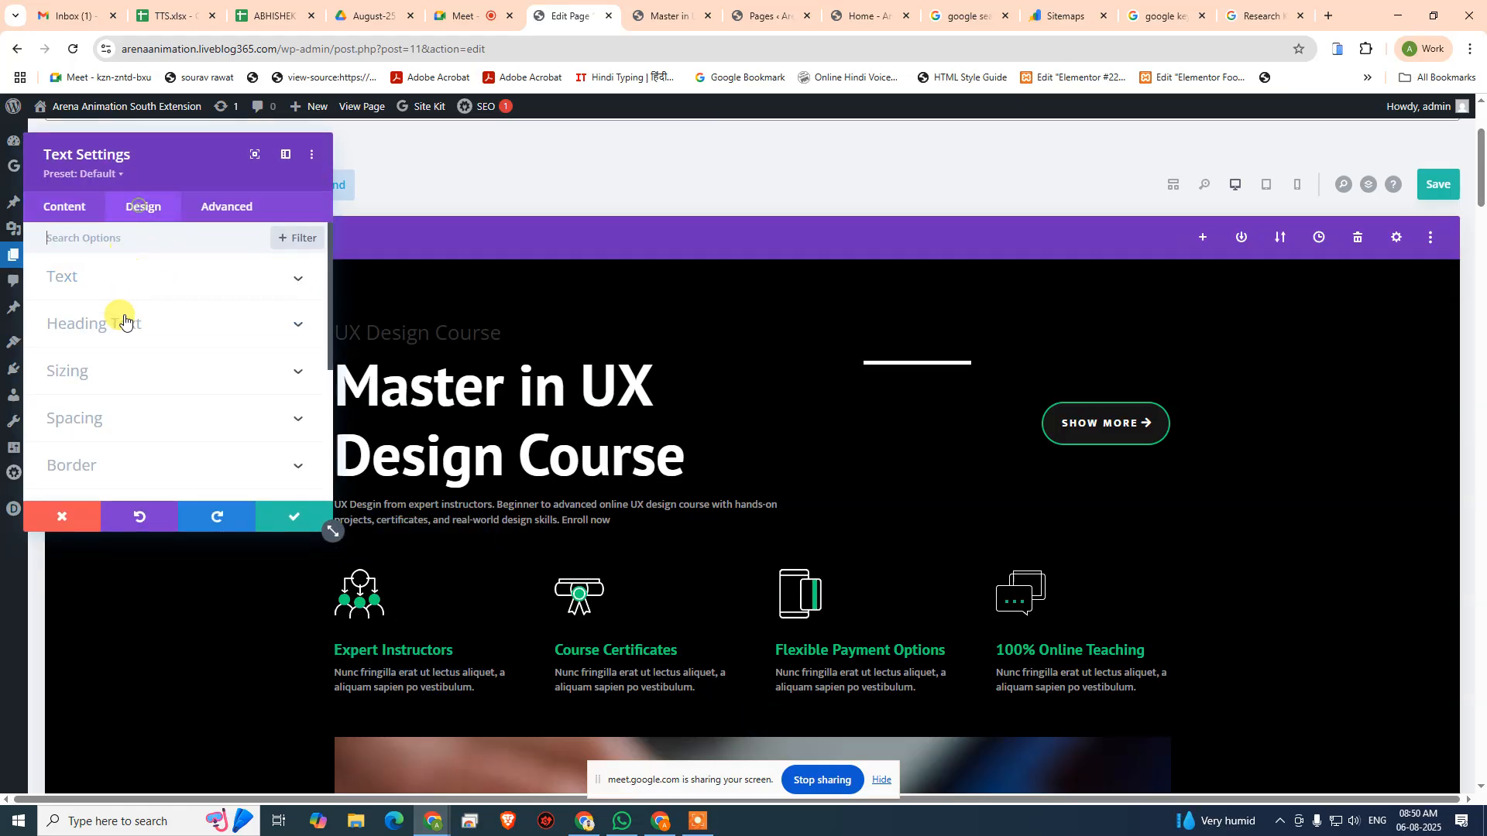
pyautogui.click(109, 278)
pyautogui.scroll(-3, 164, 389)
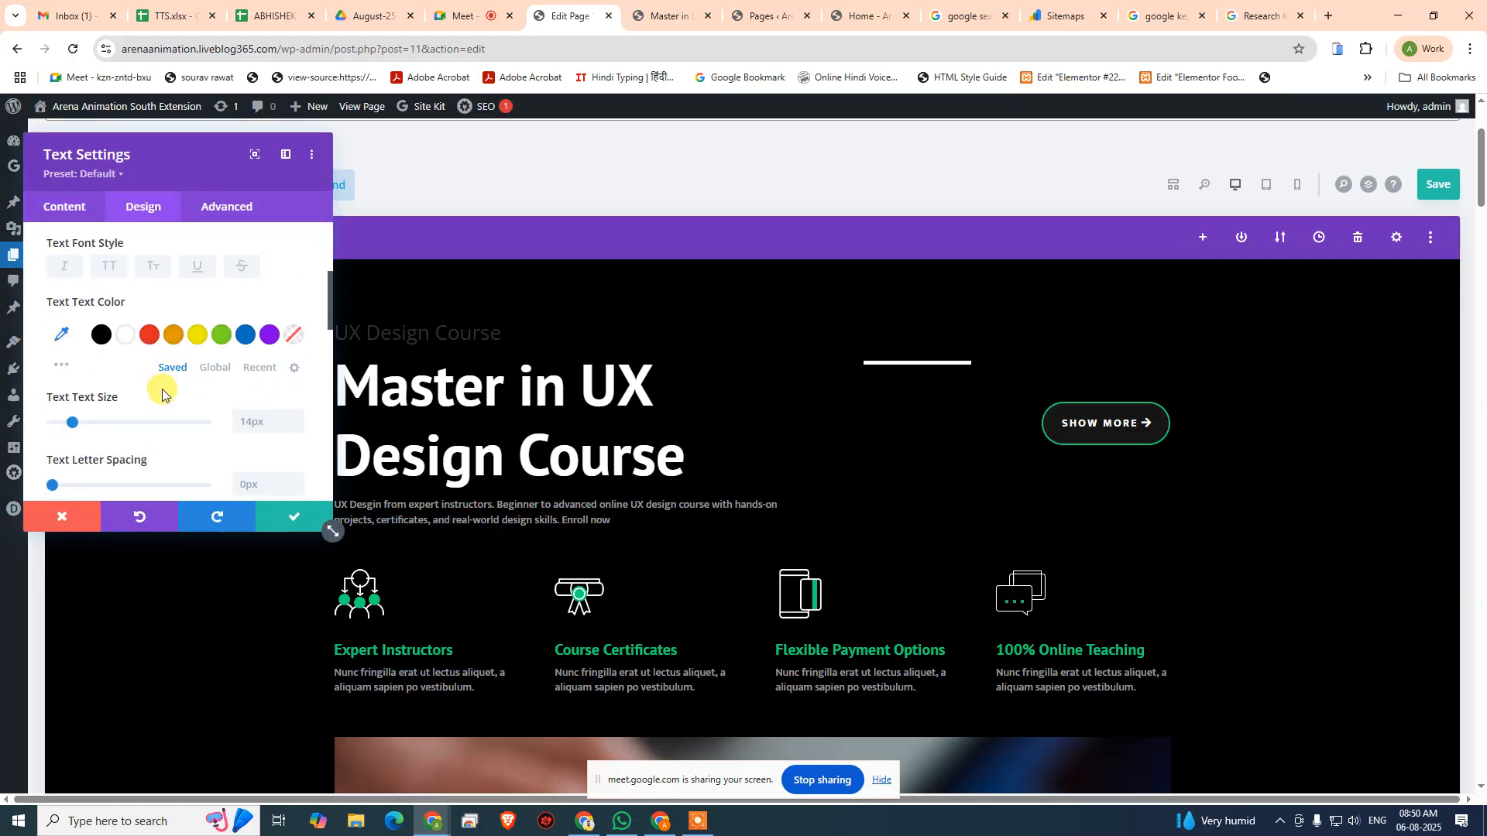
pyautogui.scroll(-1, 162, 395)
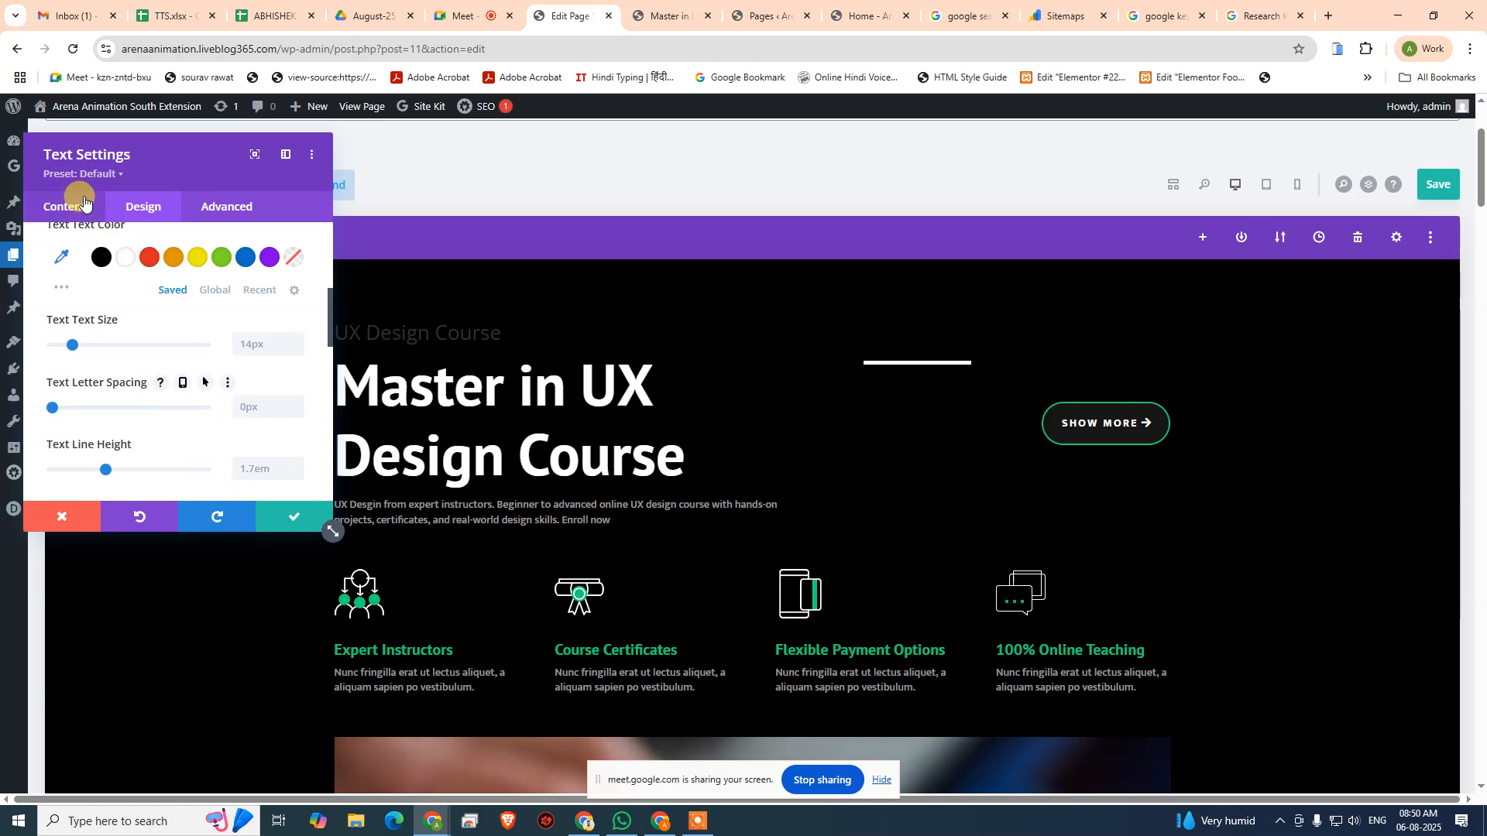
pyautogui.scroll(5, 125, 341)
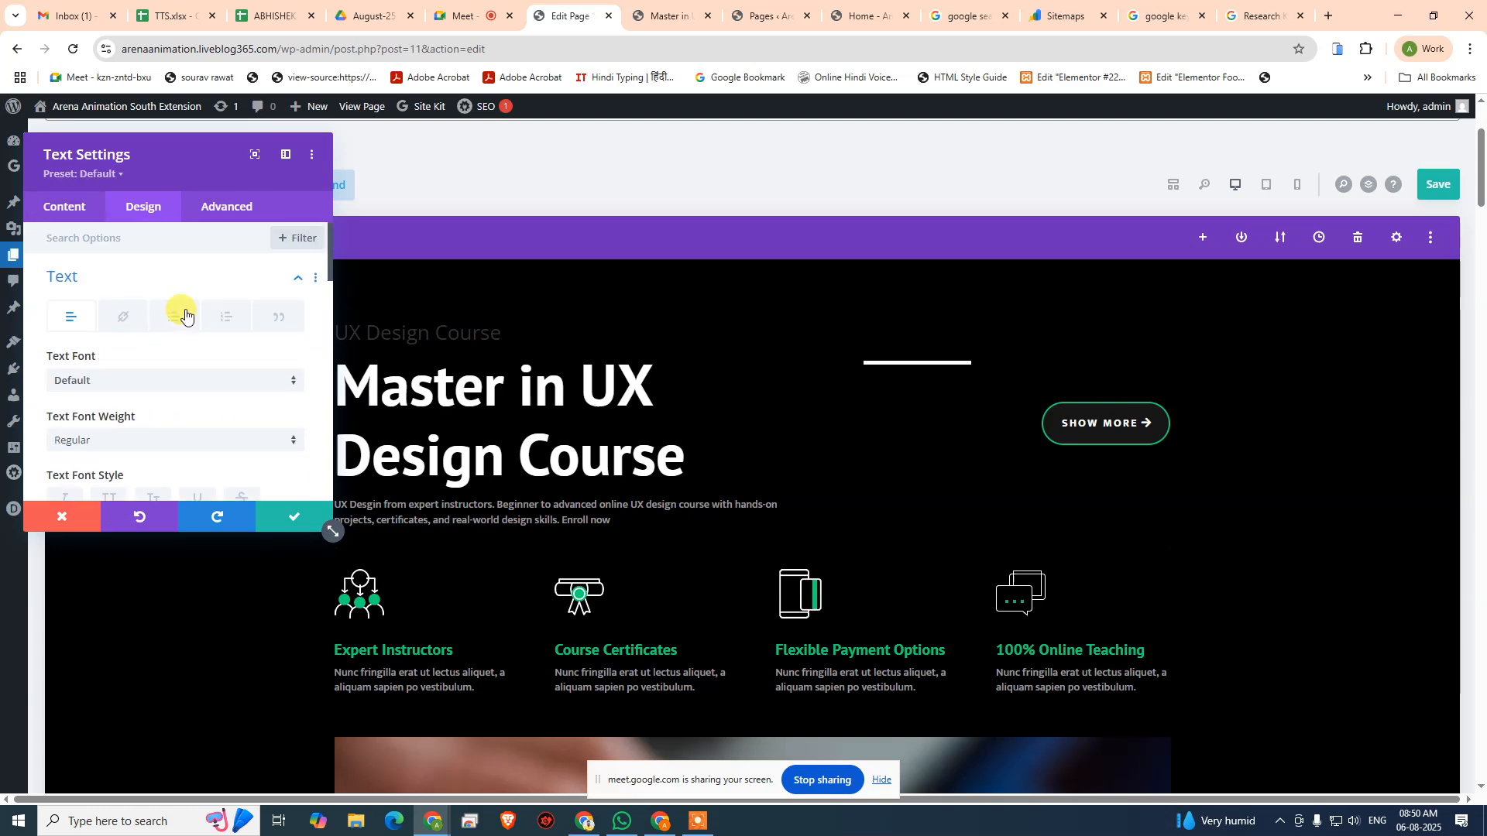
pyautogui.click(285, 276)
pyautogui.click(132, 324)
pyautogui.scroll(-5, 143, 378)
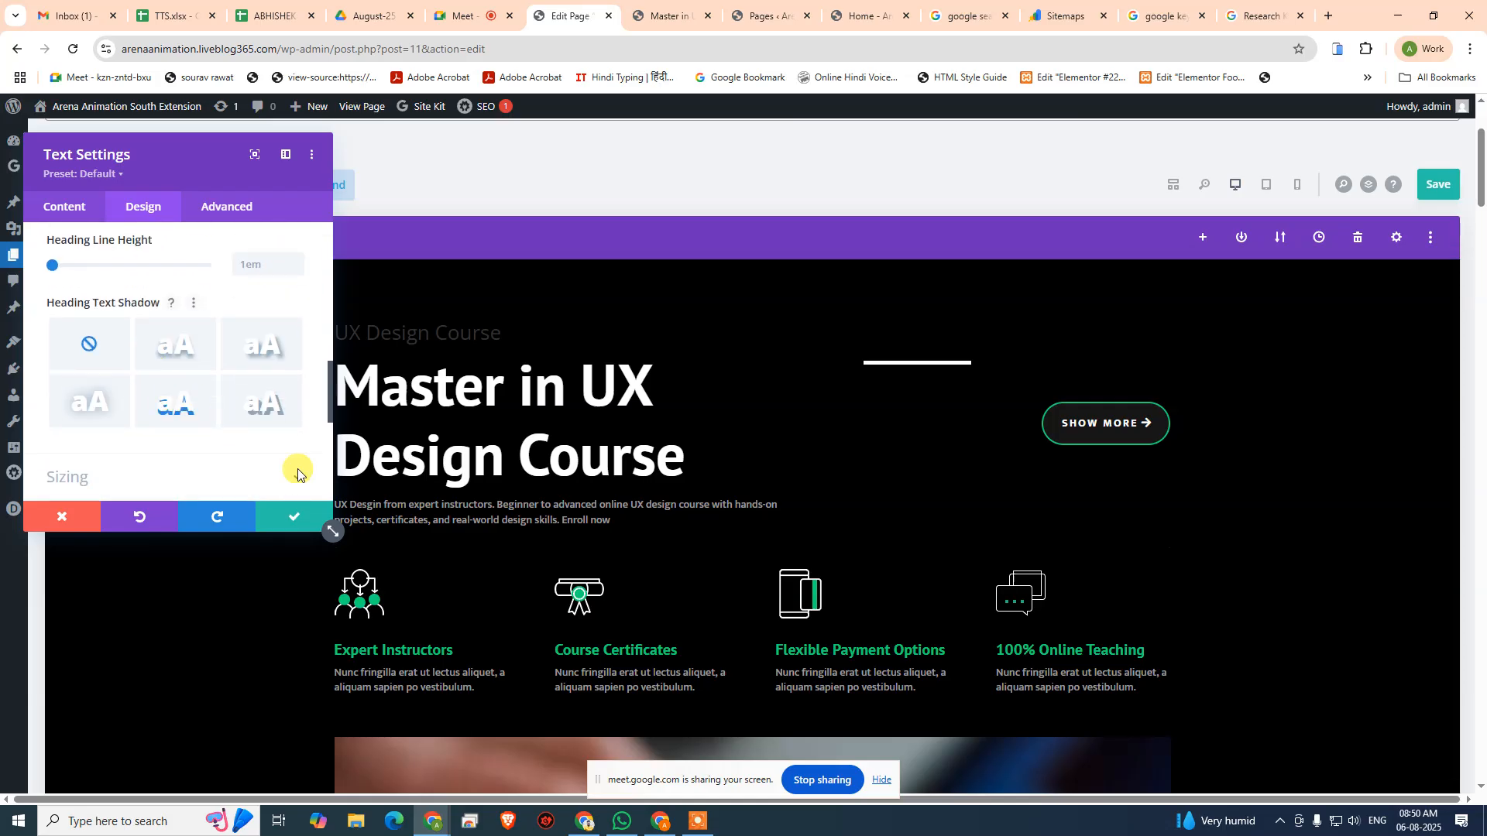
pyautogui.moveTo(392, 651)
pyautogui.click(334, 642)
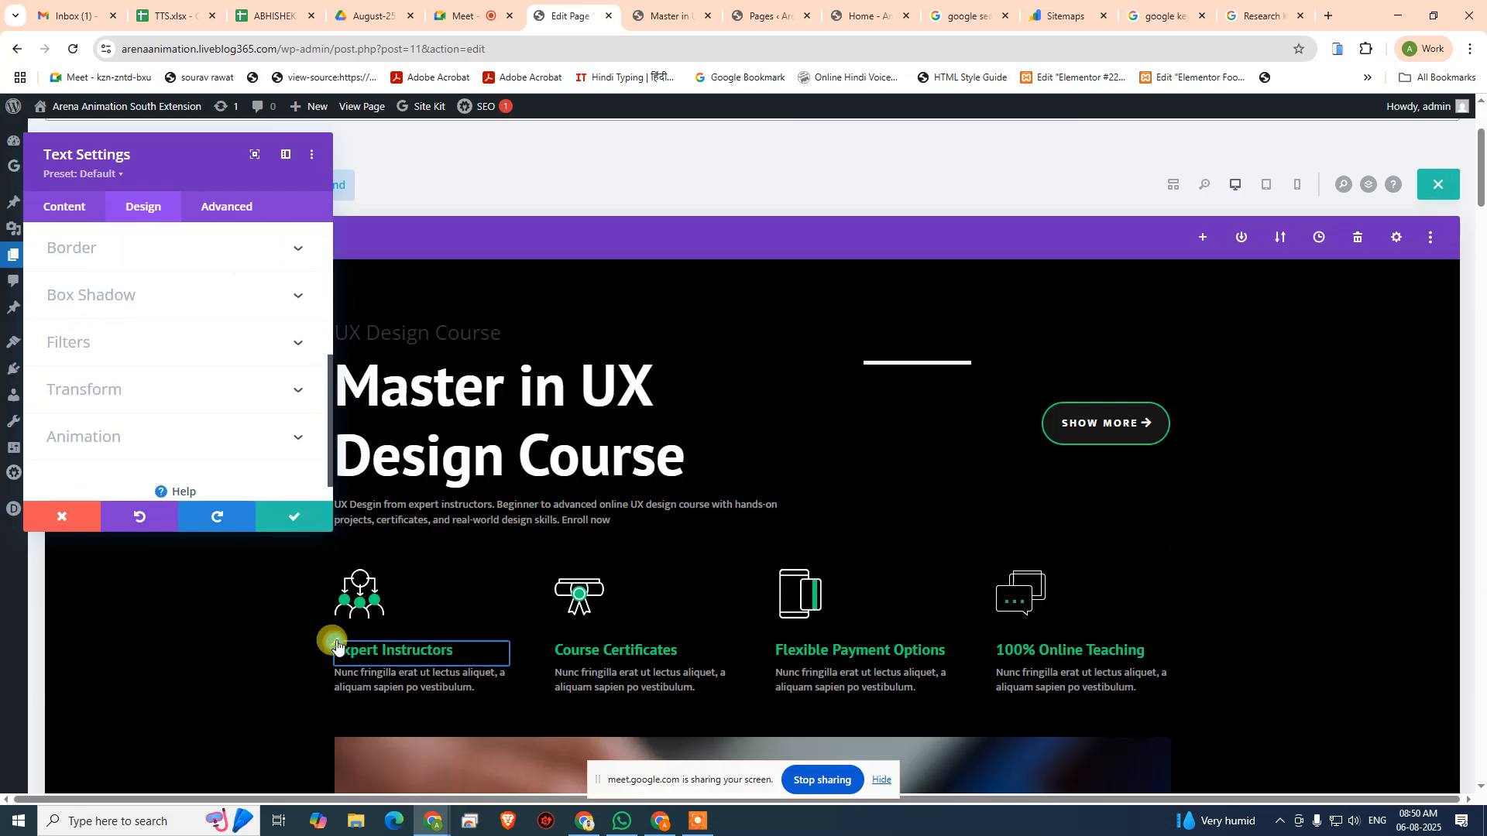
pyautogui.scroll(-2, 183, 388)
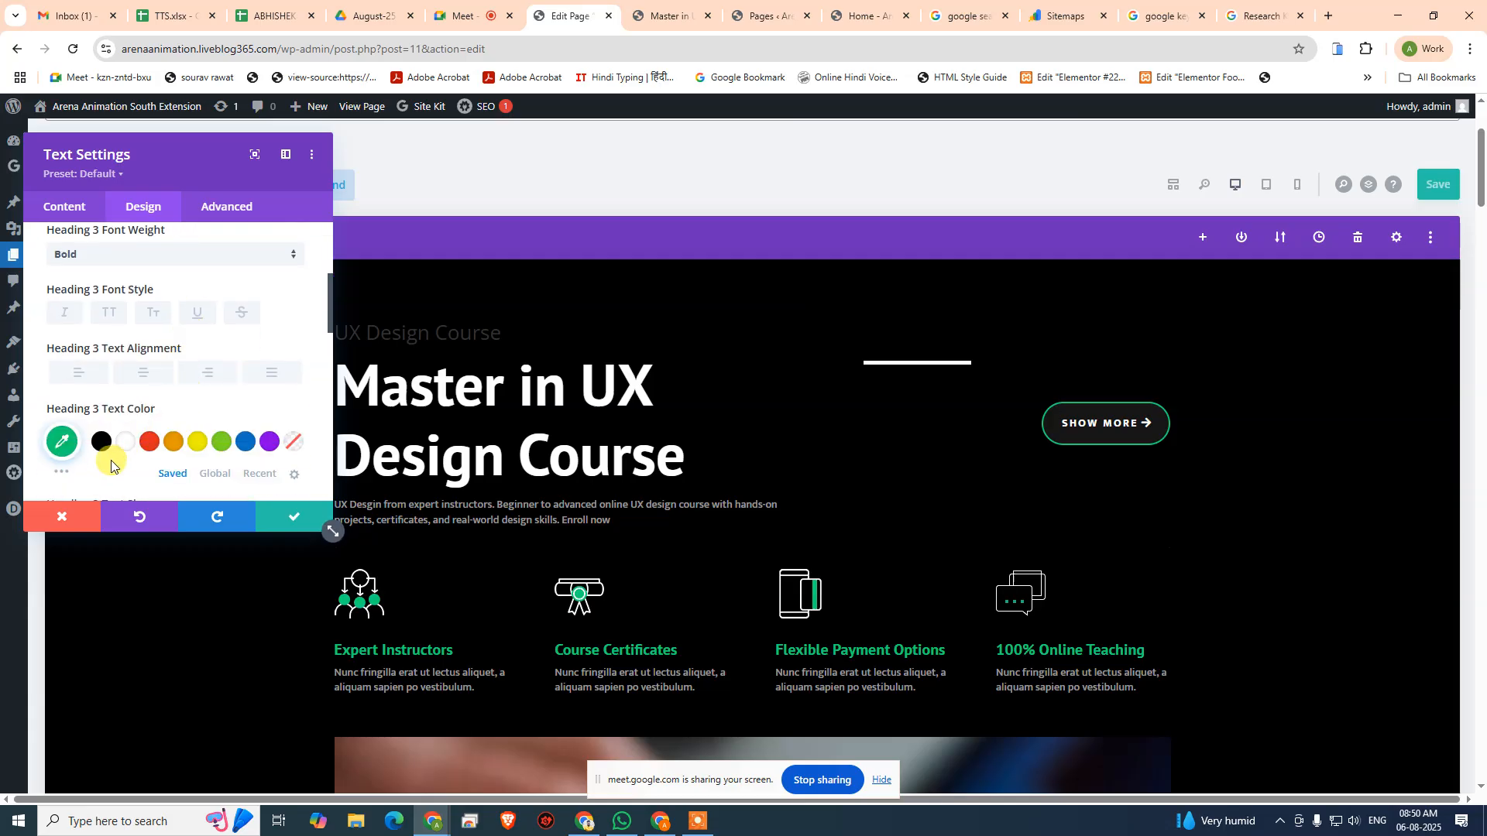
pyautogui.click(61, 441)
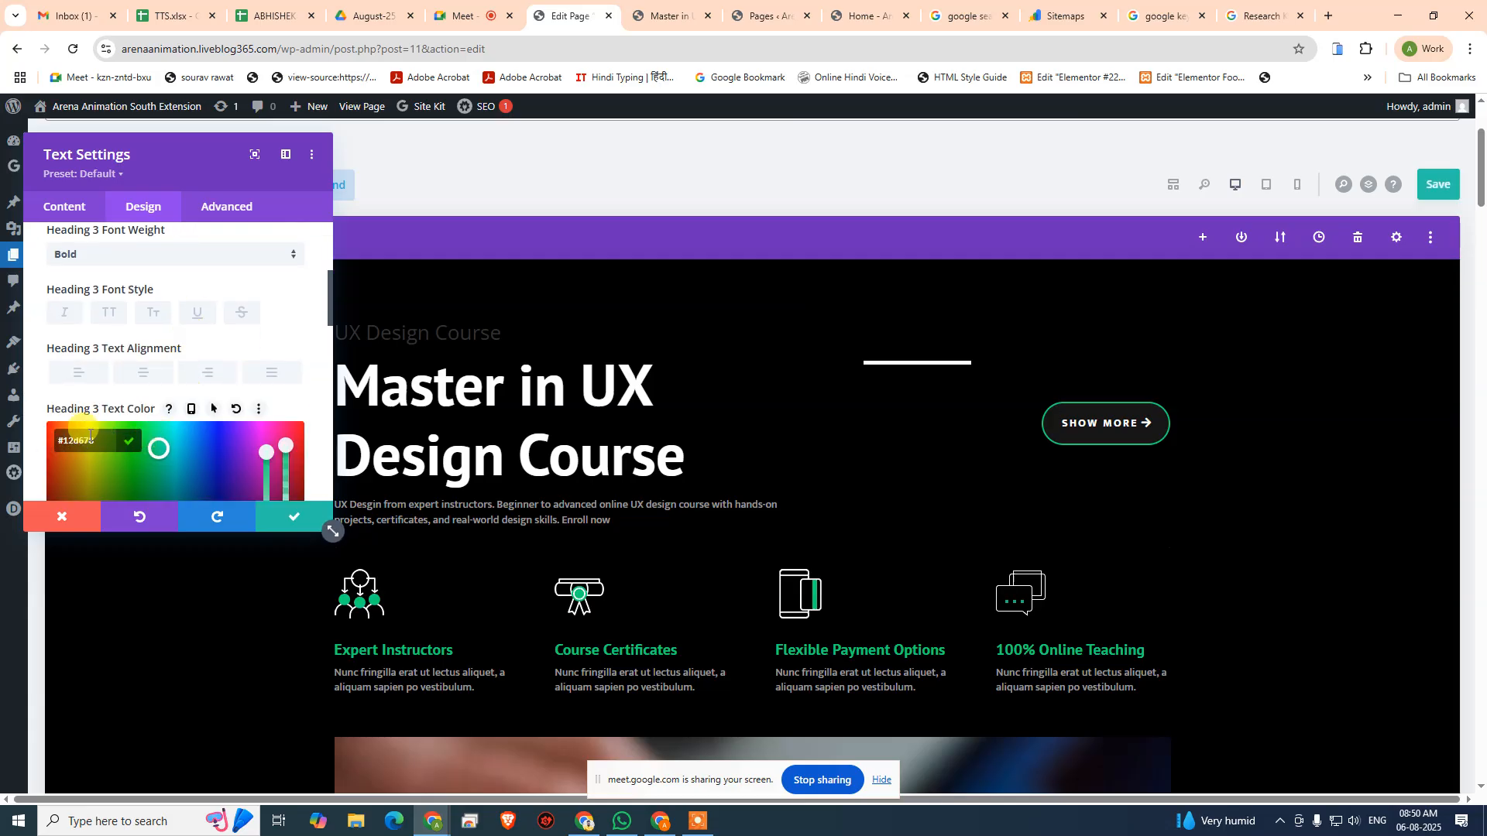
pyautogui.hotkey('ctrl', 'c')
pyautogui.click(284, 517)
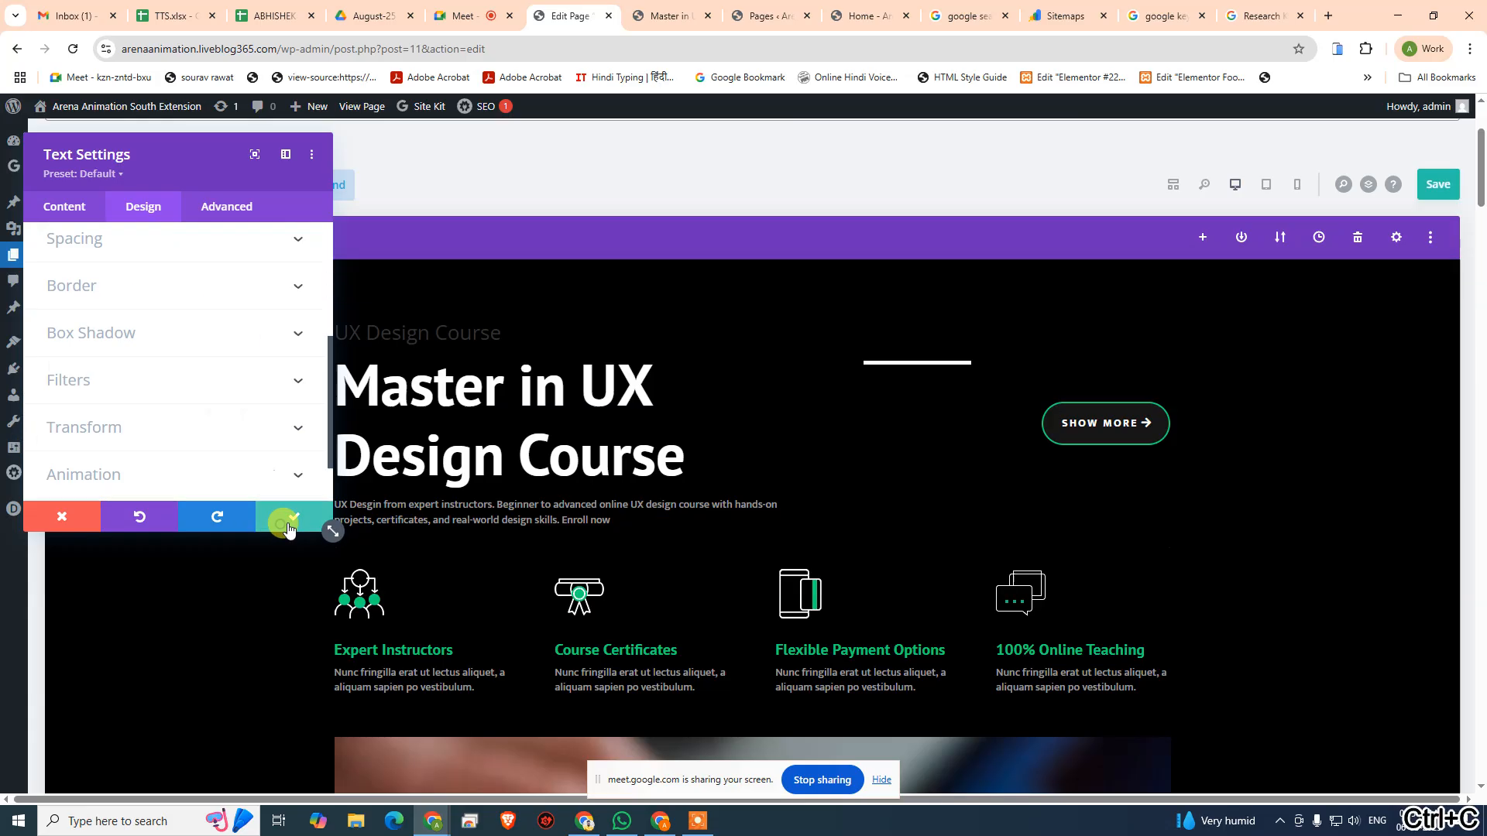
# - Apply the copied green as the "UX Design Course" module's Heading 2 text colour and save the module
pyautogui.moveTo(518, 330)
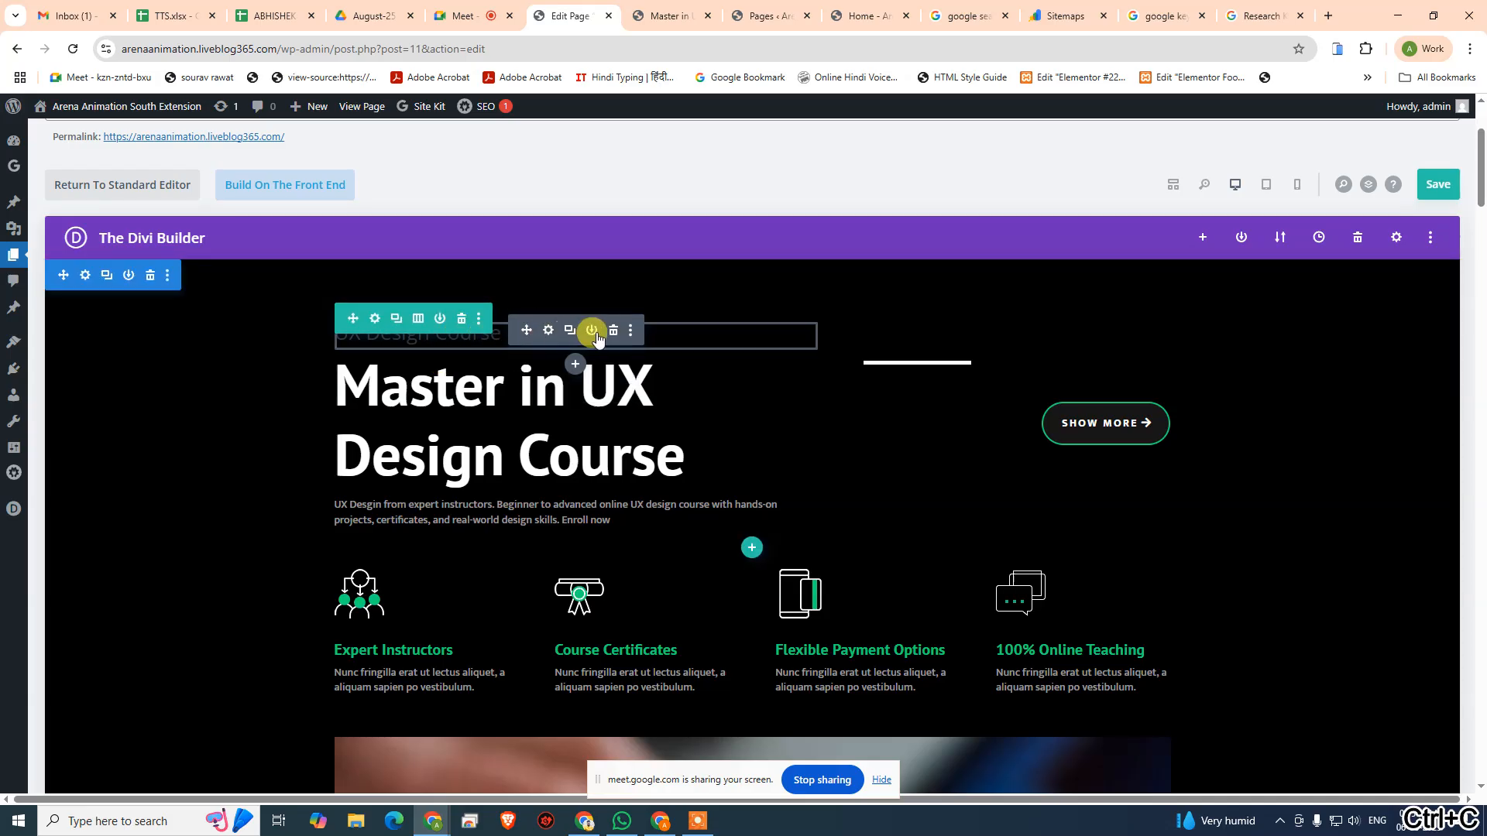
pyautogui.click(549, 332)
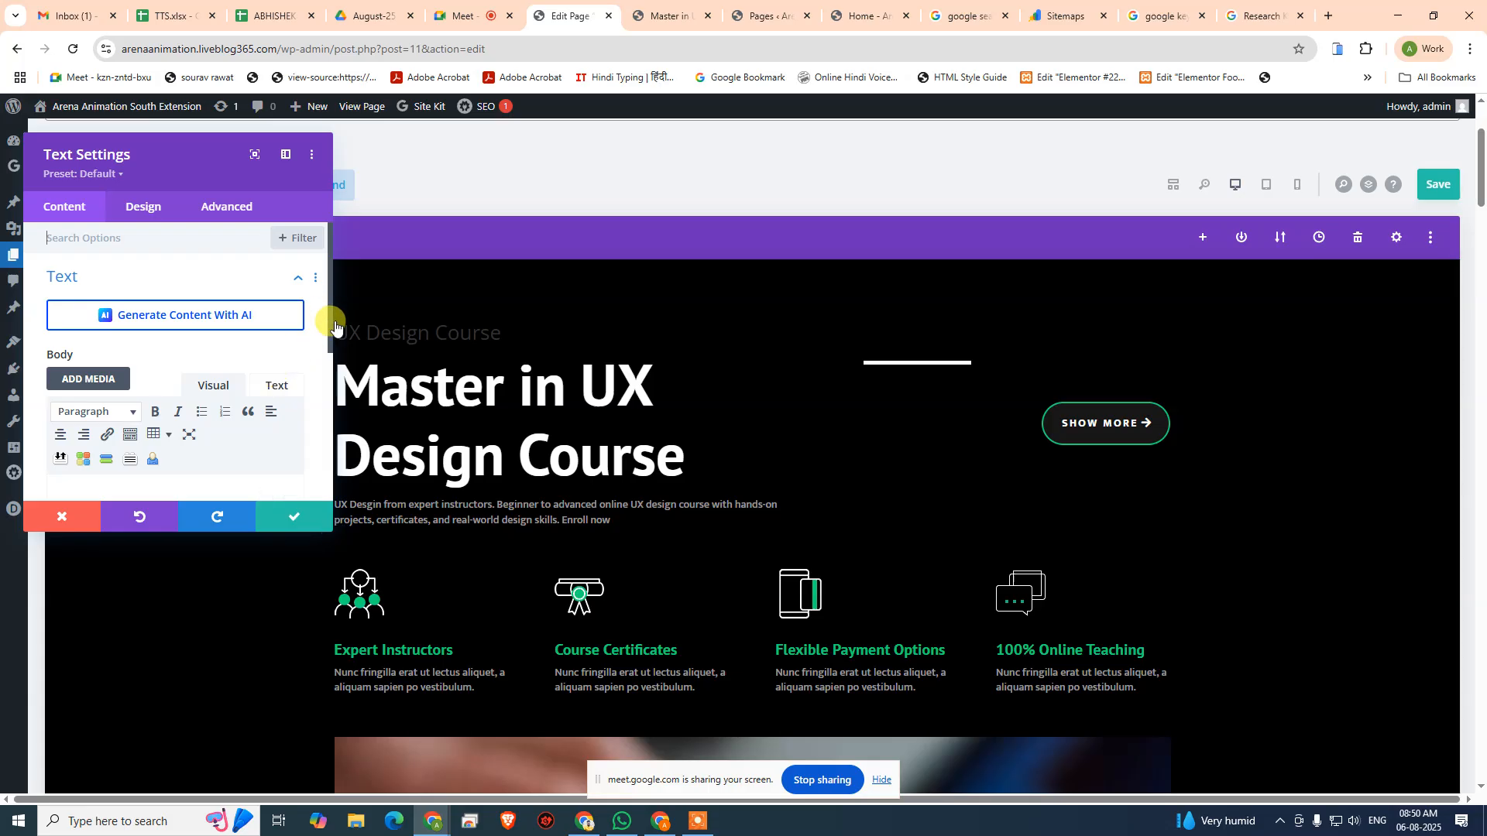
pyautogui.click(143, 206)
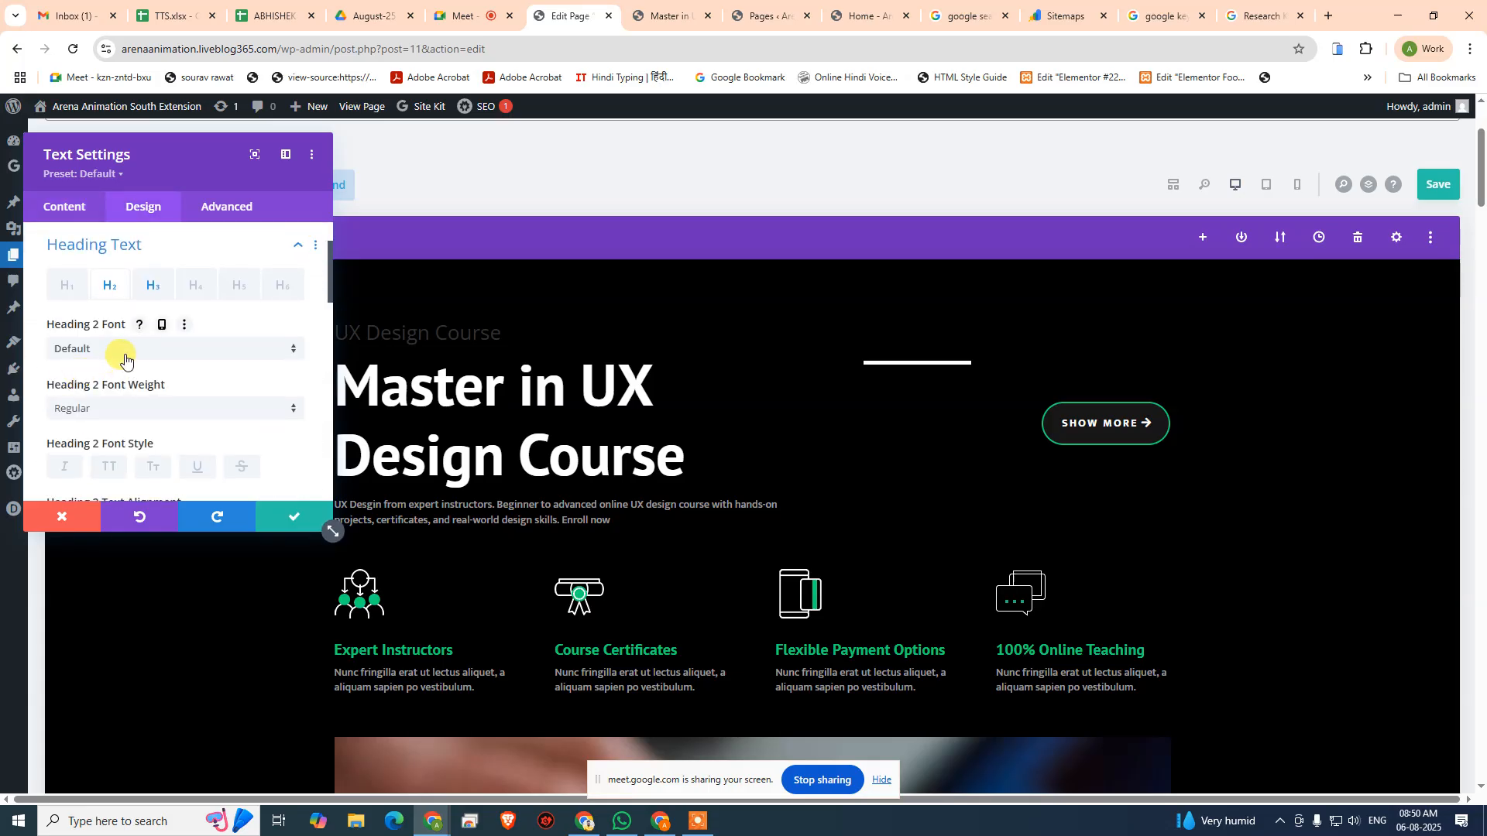
pyautogui.scroll(-5, 166, 418)
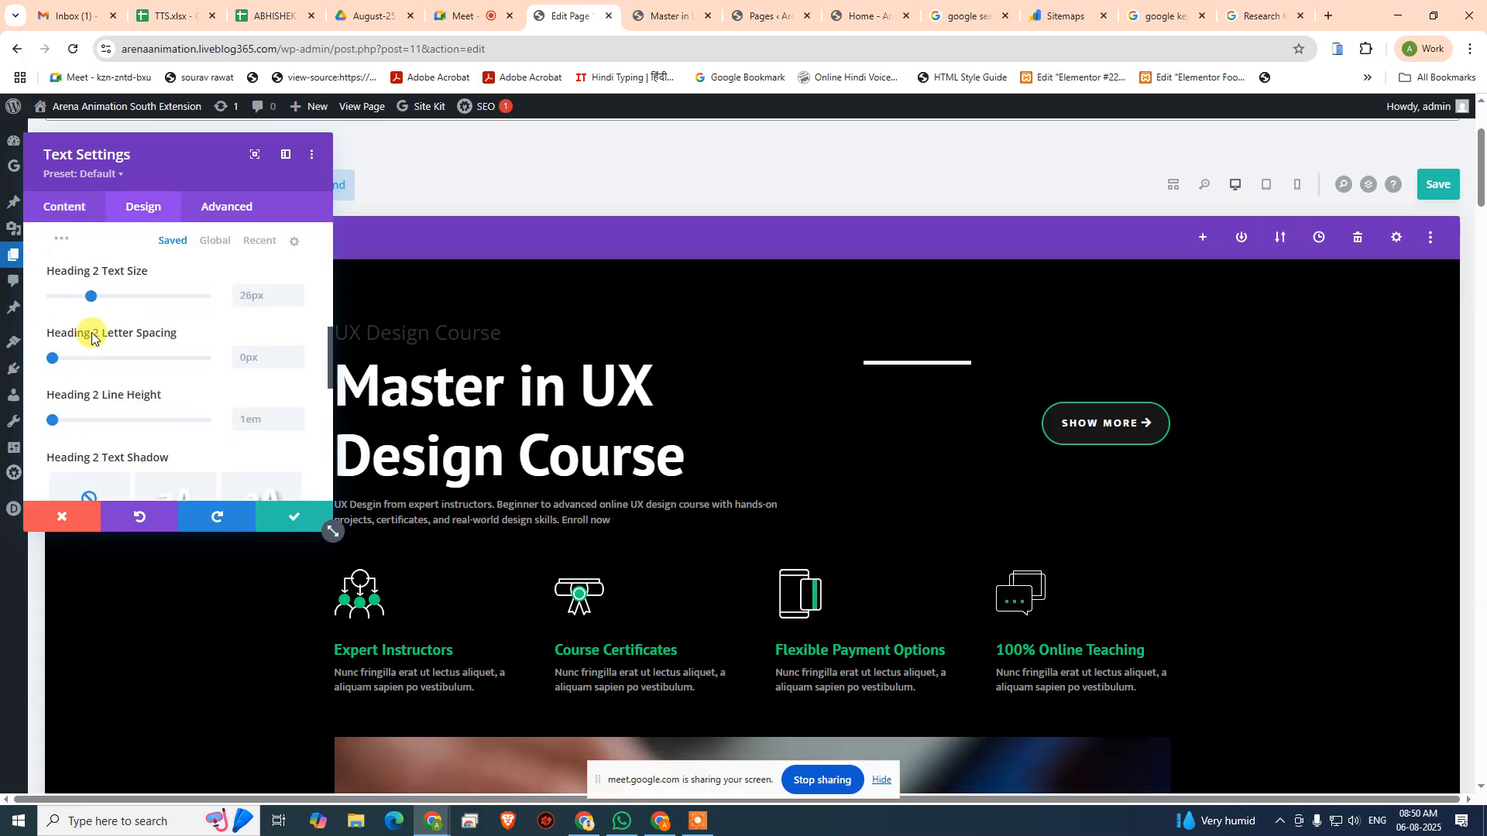
pyautogui.scroll(2, 108, 309)
pyautogui.click(59, 361)
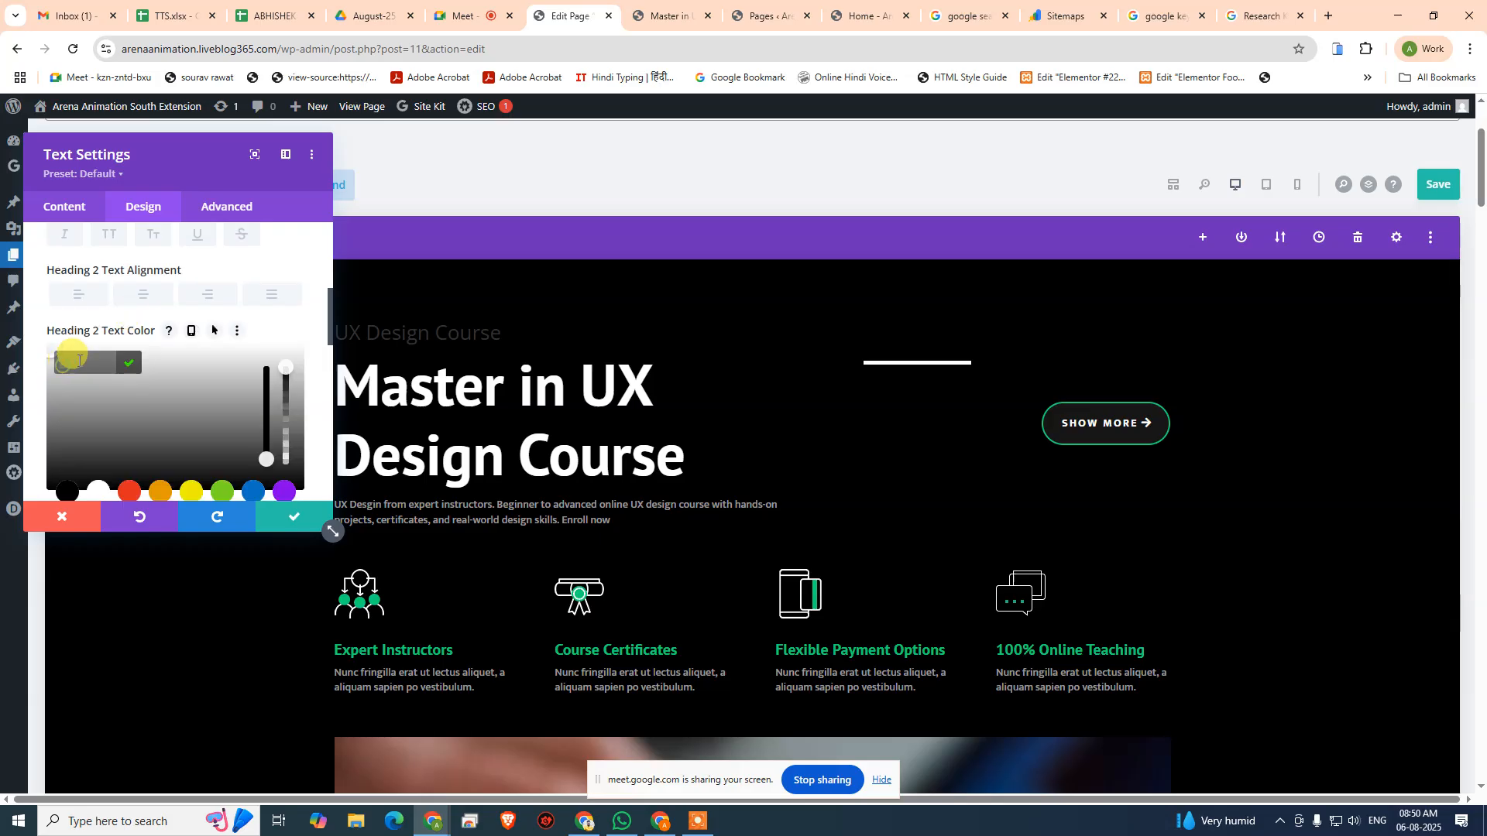
pyautogui.hotkey('ctrl', 'v')
pyautogui.click(129, 362)
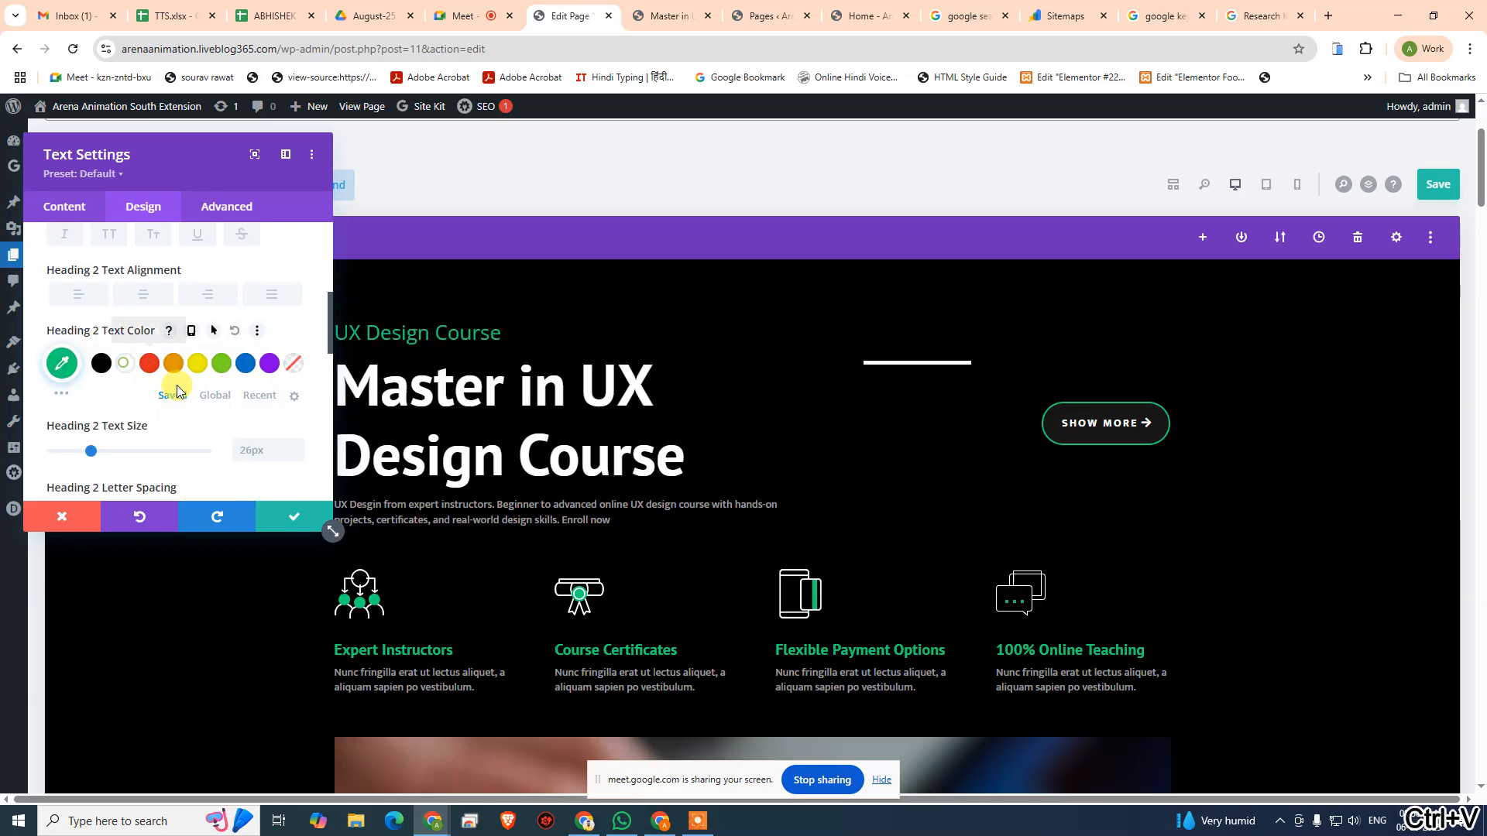
pyautogui.click(292, 522)
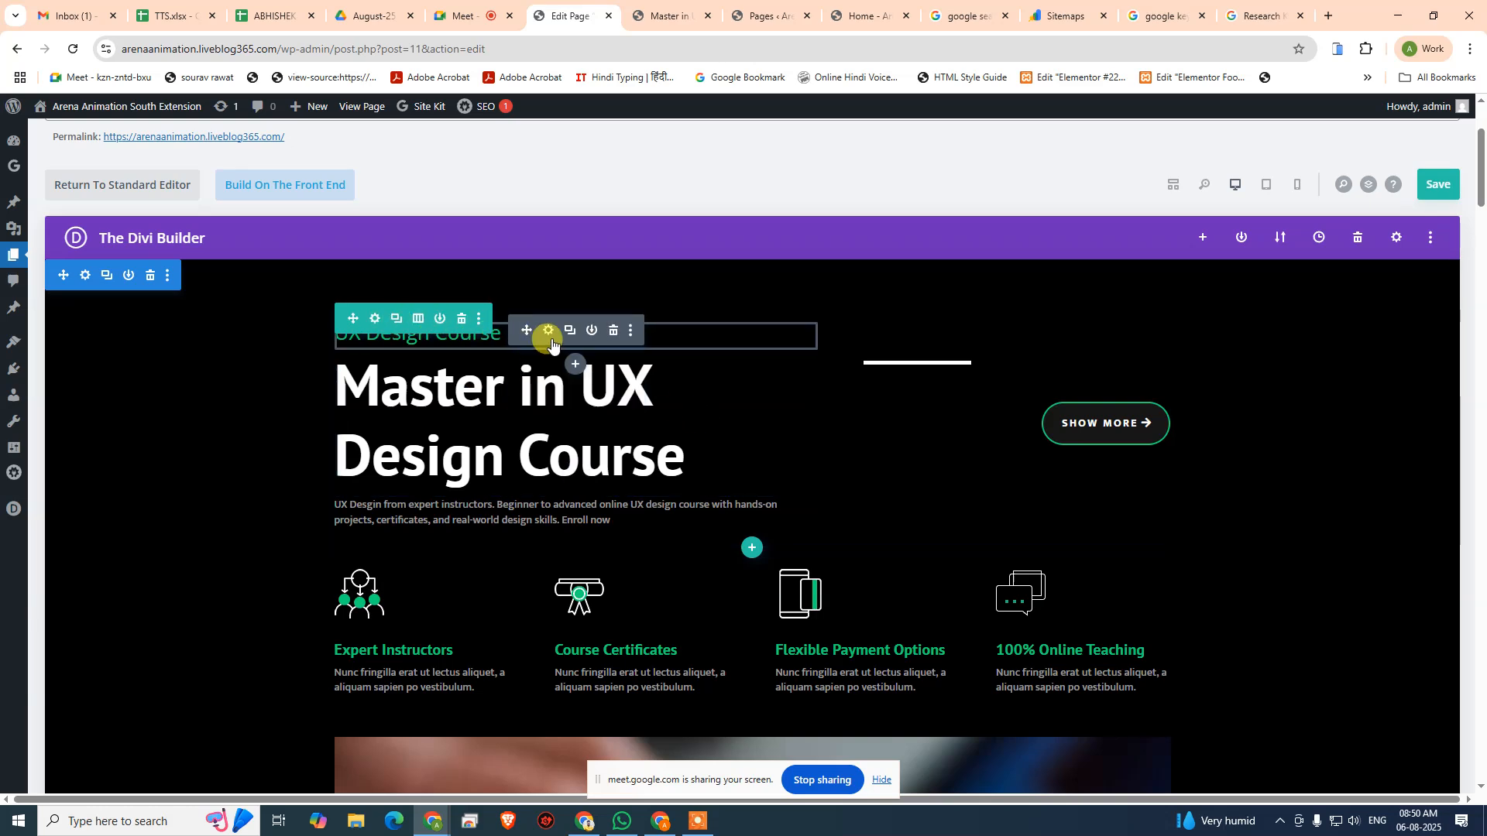
# - Reopen the "UX Design Course" module and try bold formatting on the heading in its body content
pyautogui.click(550, 332)
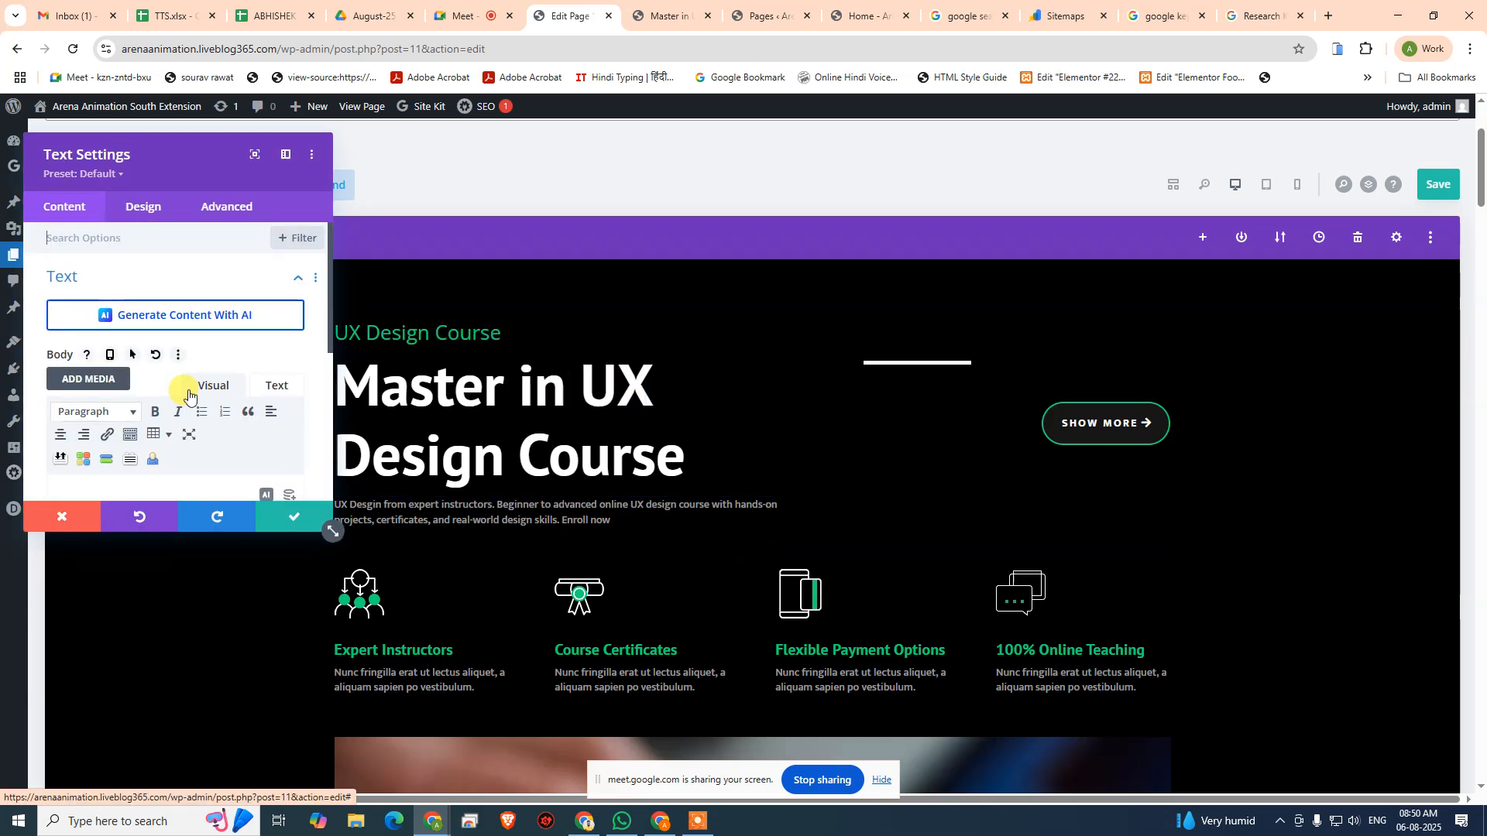
pyautogui.scroll(-2, 193, 333)
pyautogui.scroll(1, 212, 328)
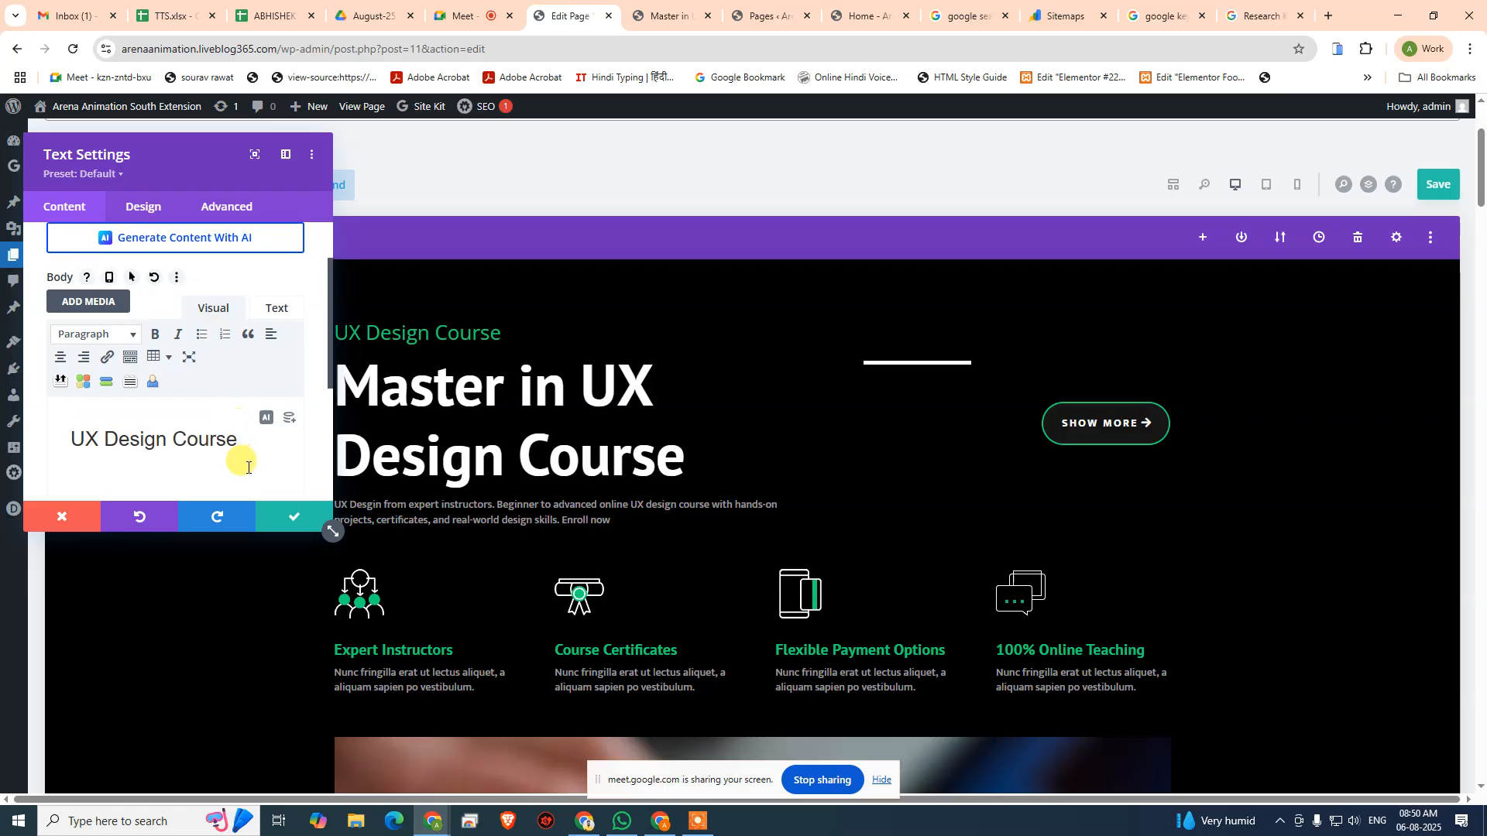
pyautogui.click(223, 443)
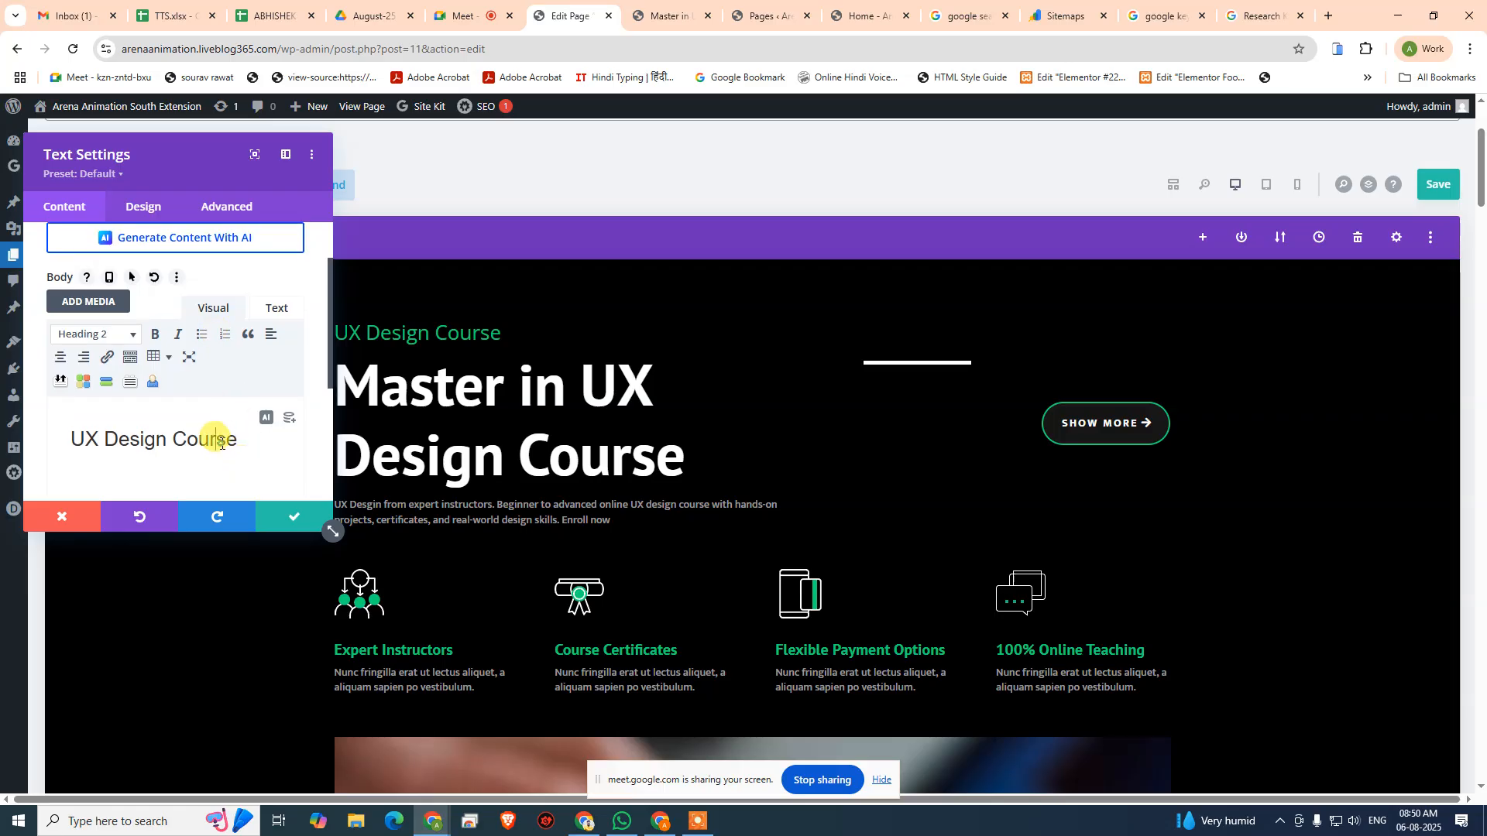
pyautogui.click(155, 335)
pyautogui.click(154, 335)
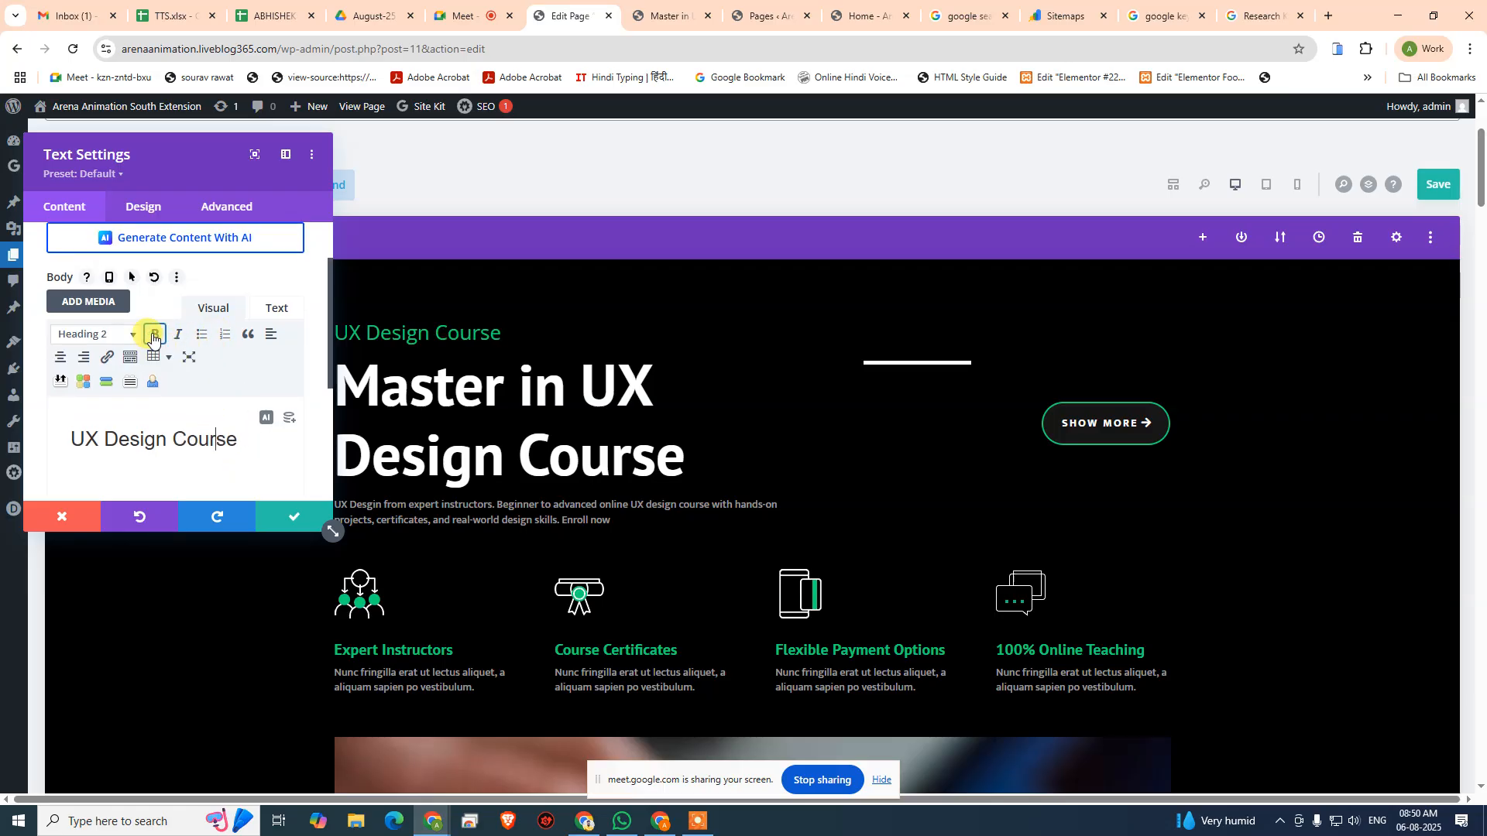
pyautogui.scroll(1, 177, 310)
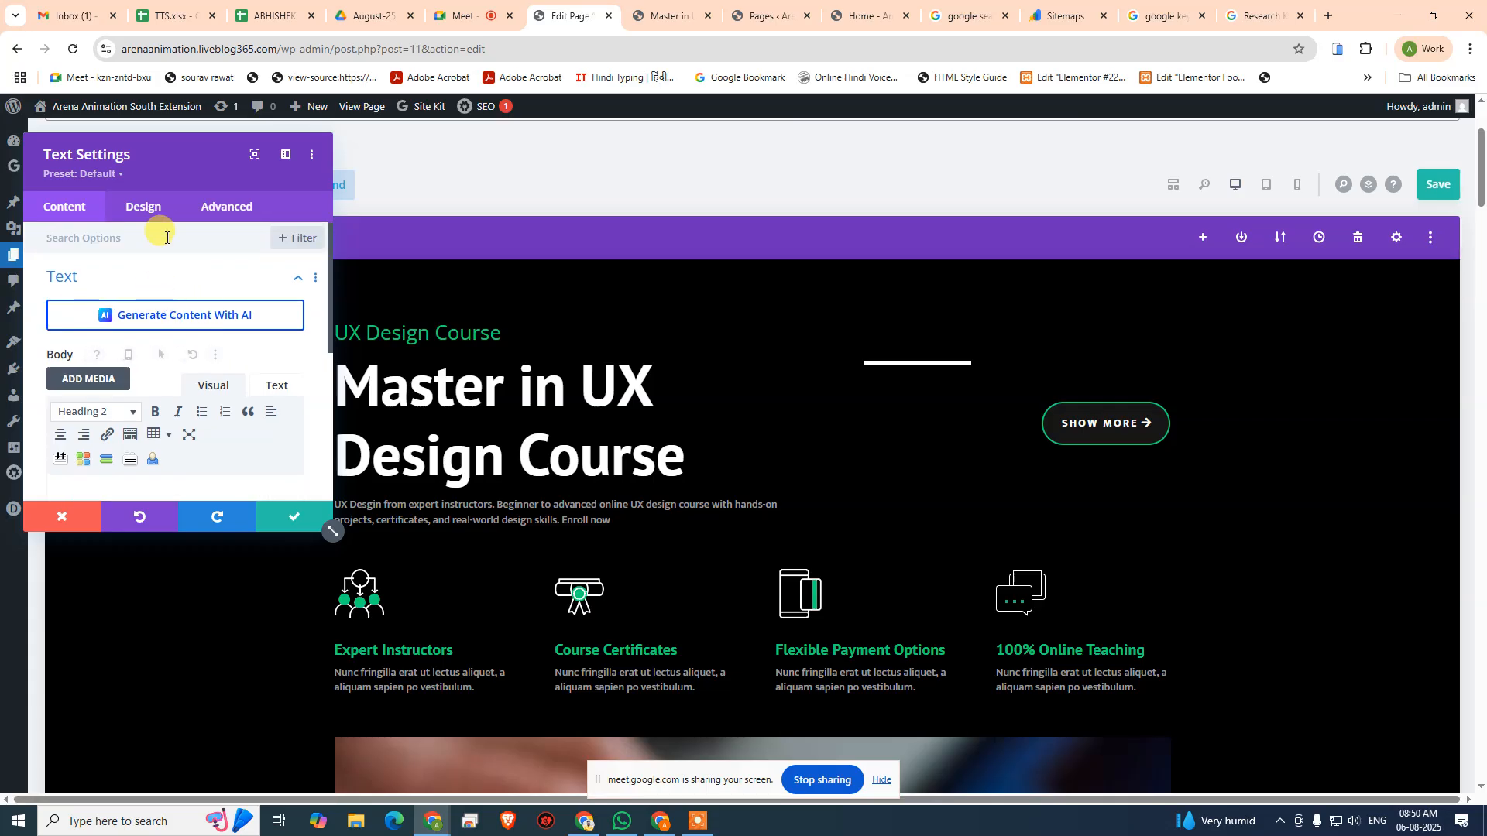
# - Set the "UX Design Course" module's Heading 2 font weight to Bold, then save the module and the page
pyautogui.click(144, 206)
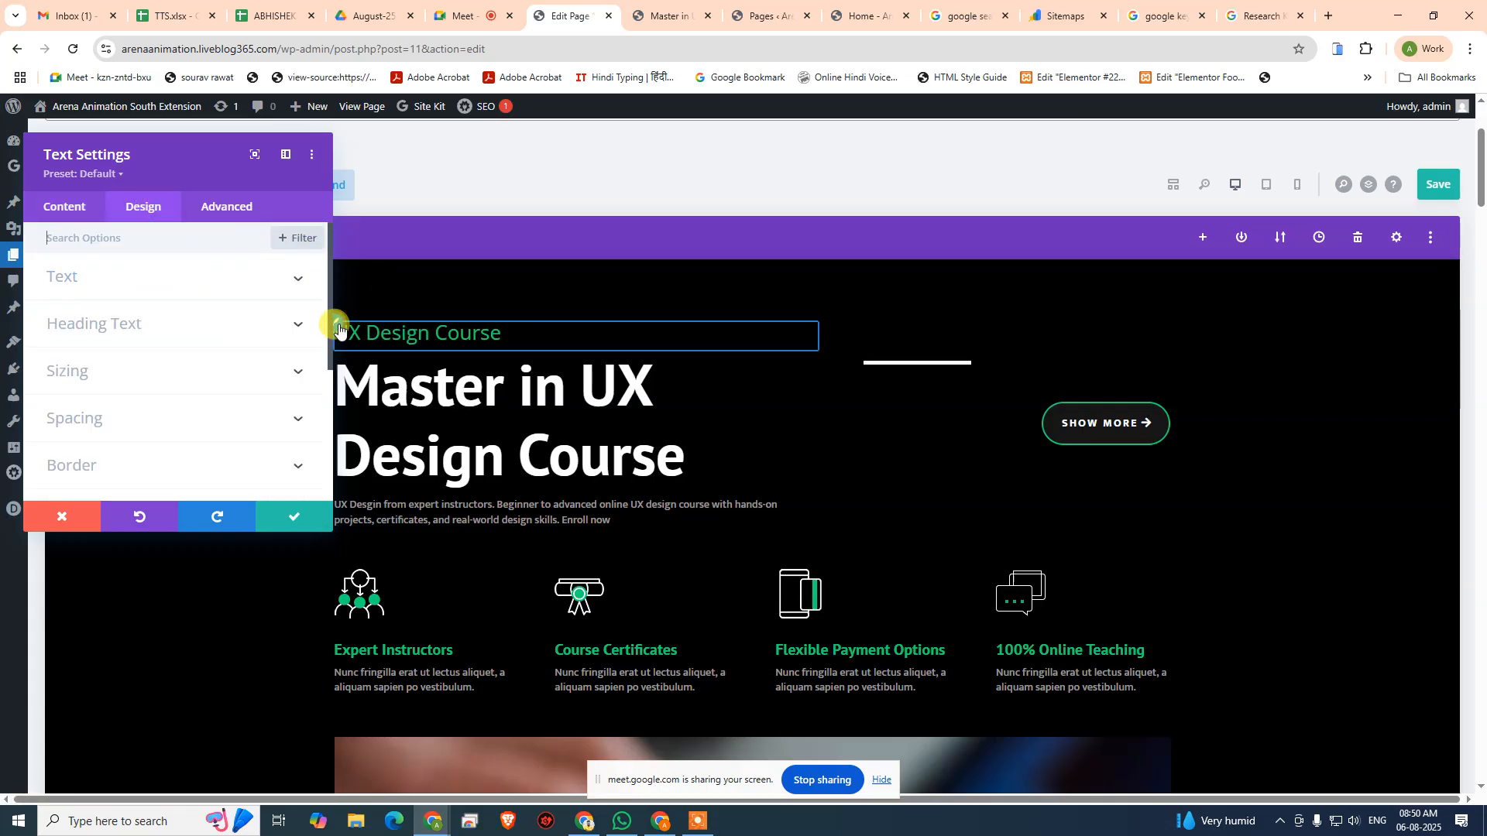
pyautogui.click(128, 323)
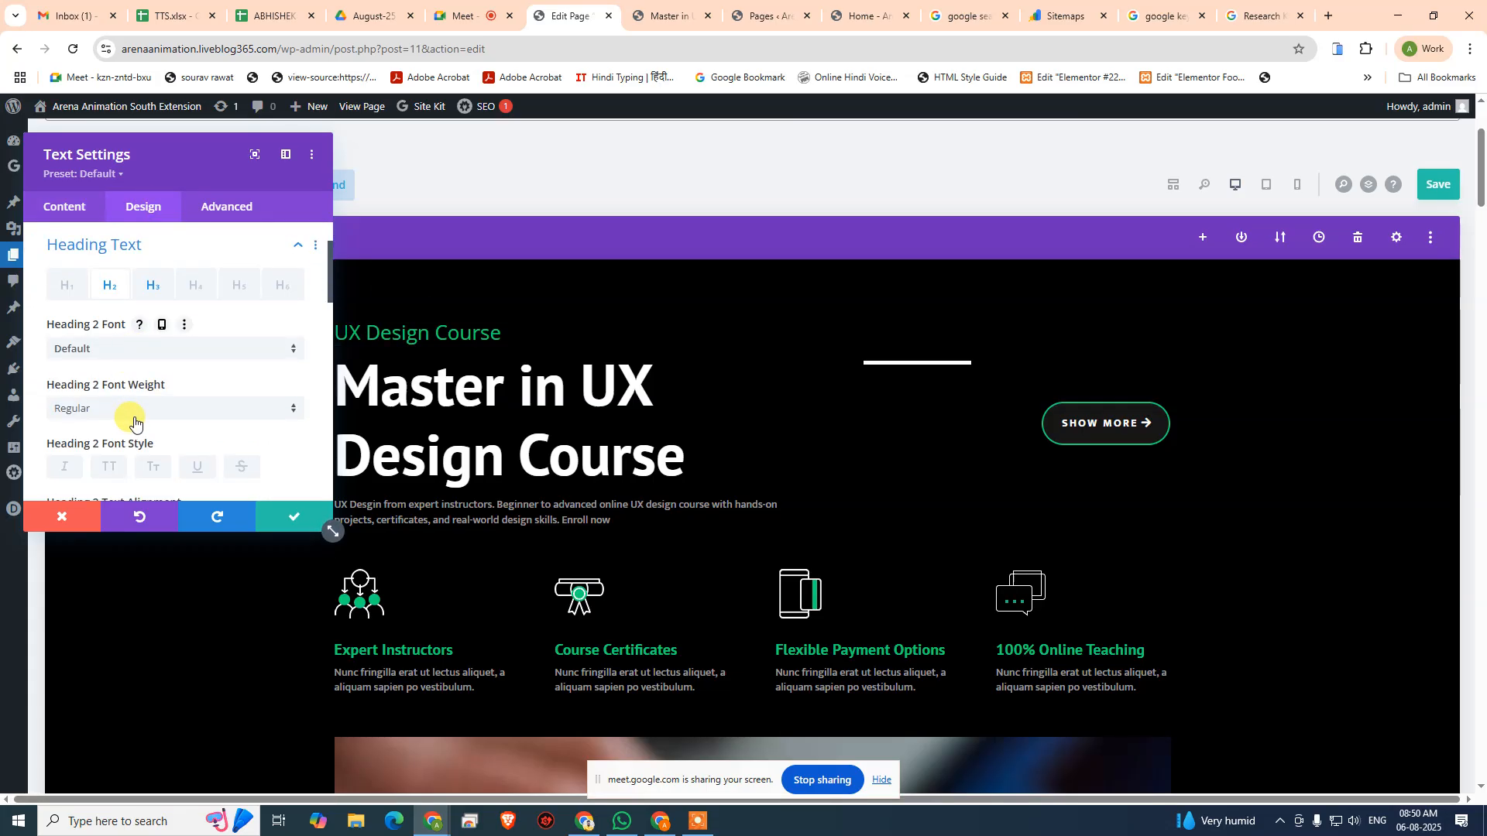
pyautogui.click(134, 418)
pyautogui.click(96, 594)
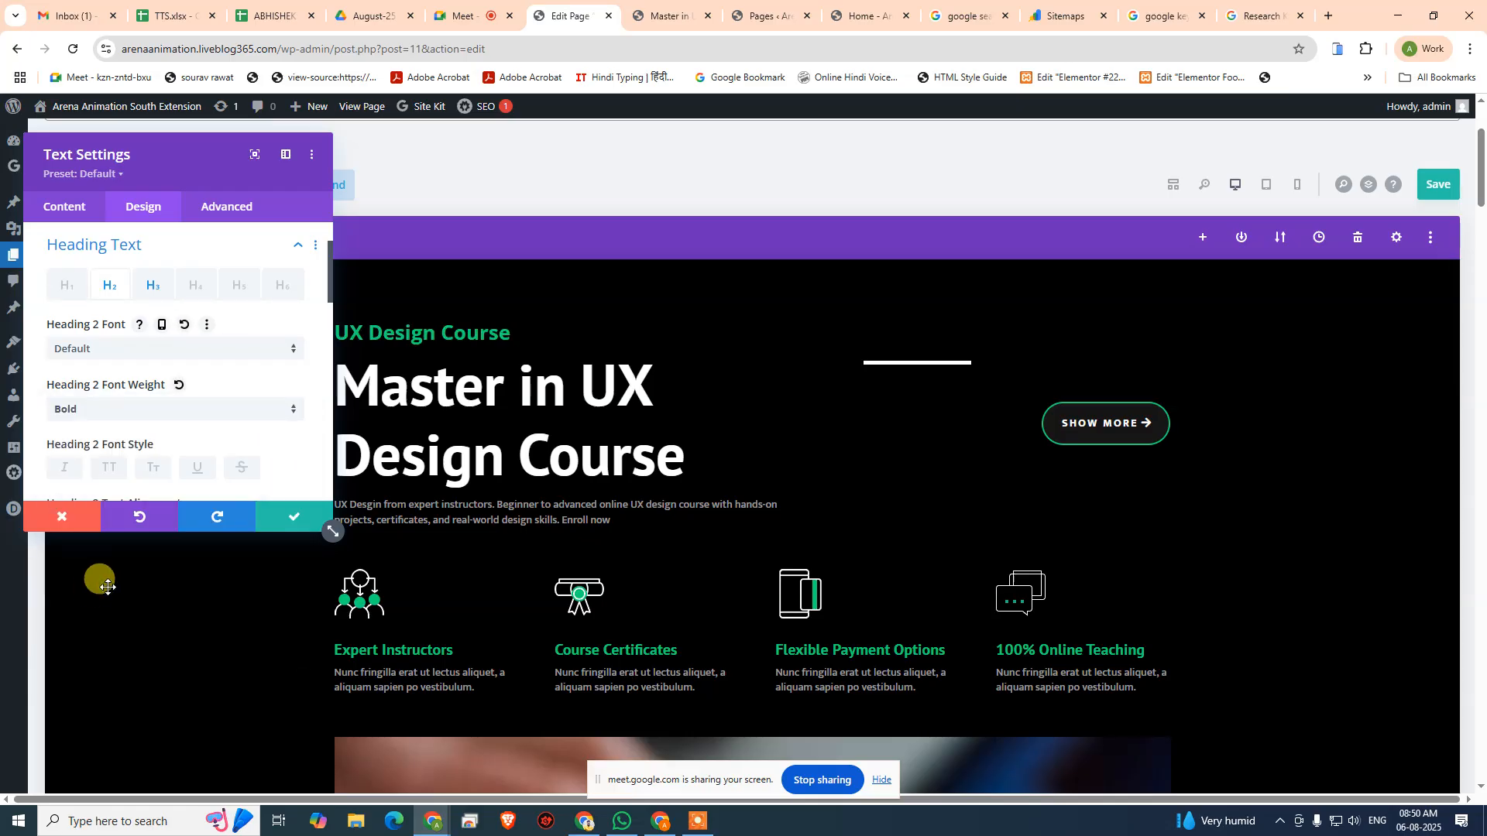
pyautogui.click(297, 519)
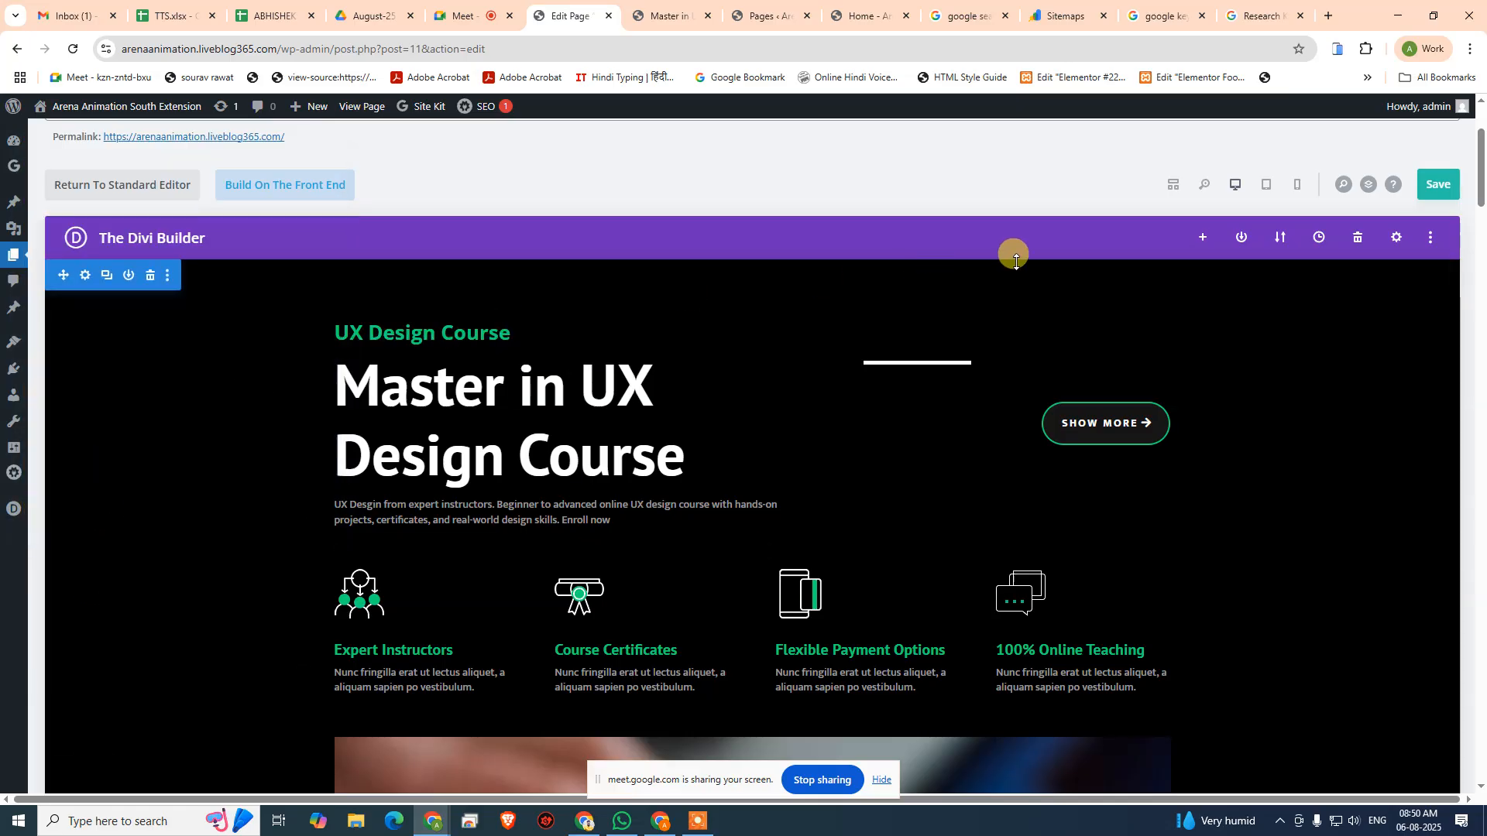
pyautogui.click(1438, 184)
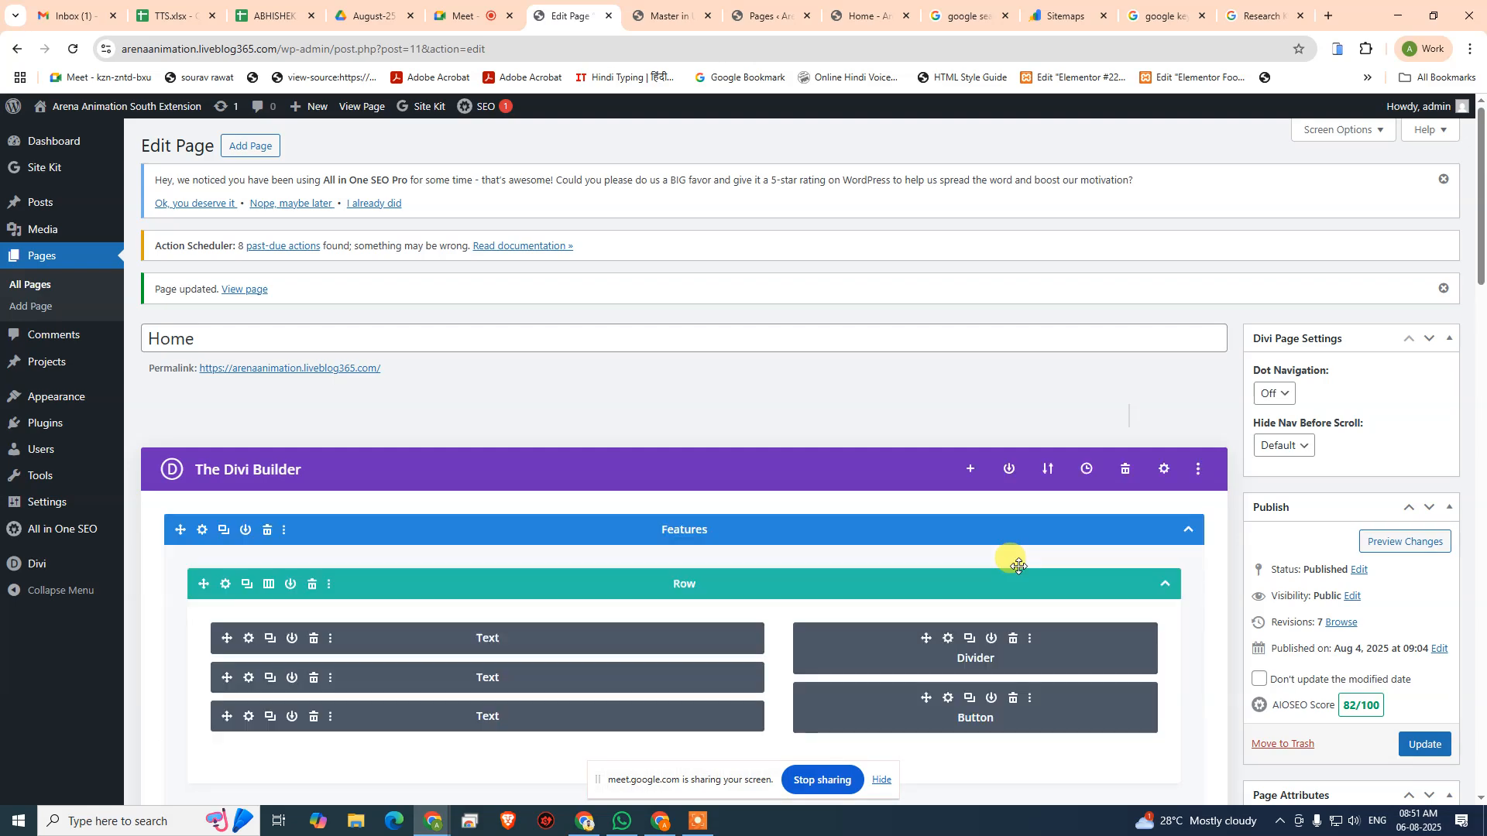
# - Review the Home page's focus keyphrase checks and the Basic SEO errors in the AIOSEO page analysis
pyautogui.scroll(-6, 763, 673)
pyautogui.scroll(-2, 774, 663)
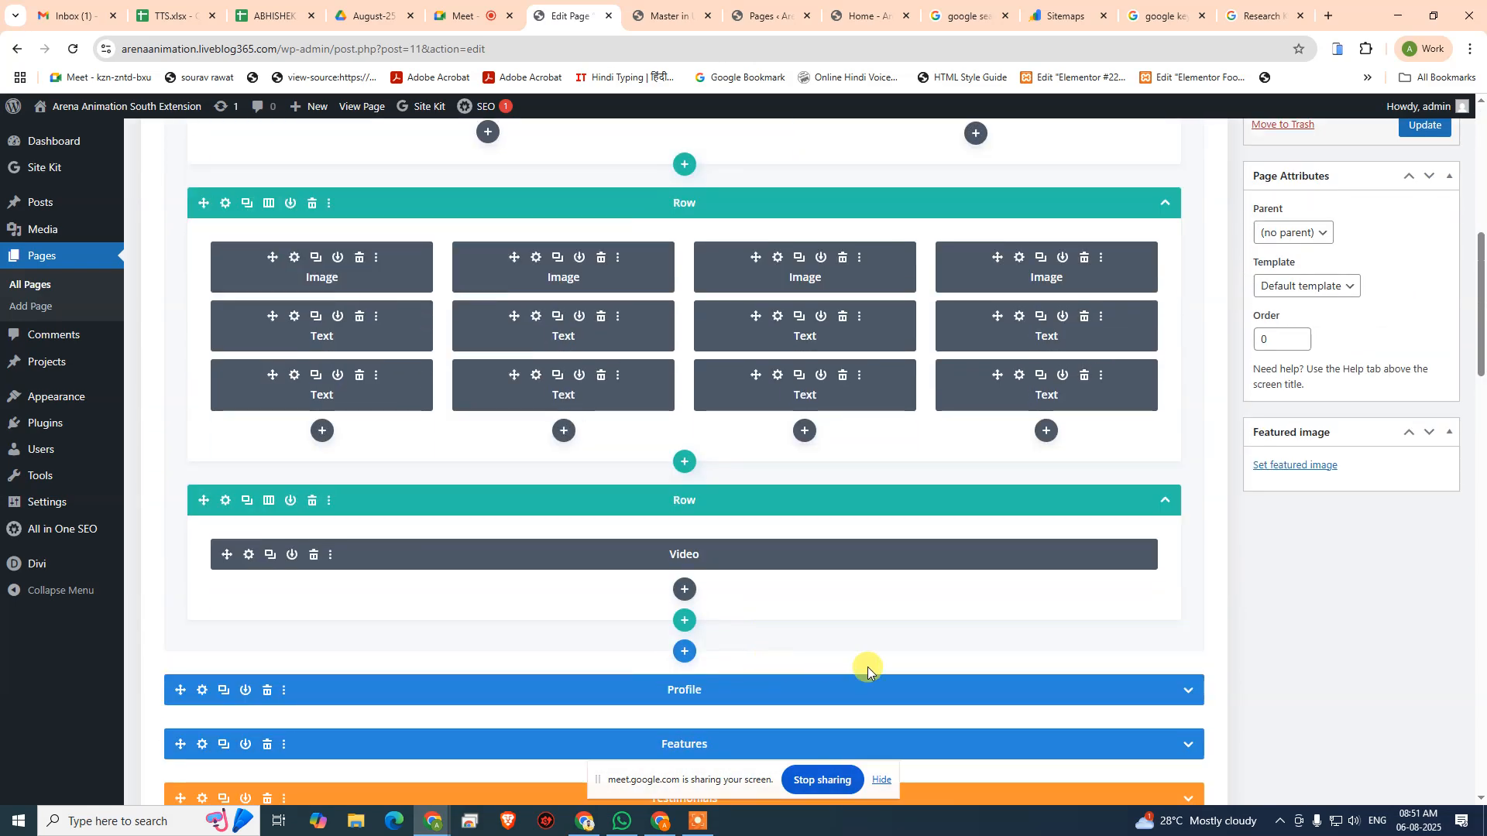
pyautogui.scroll(-20, 967, 686)
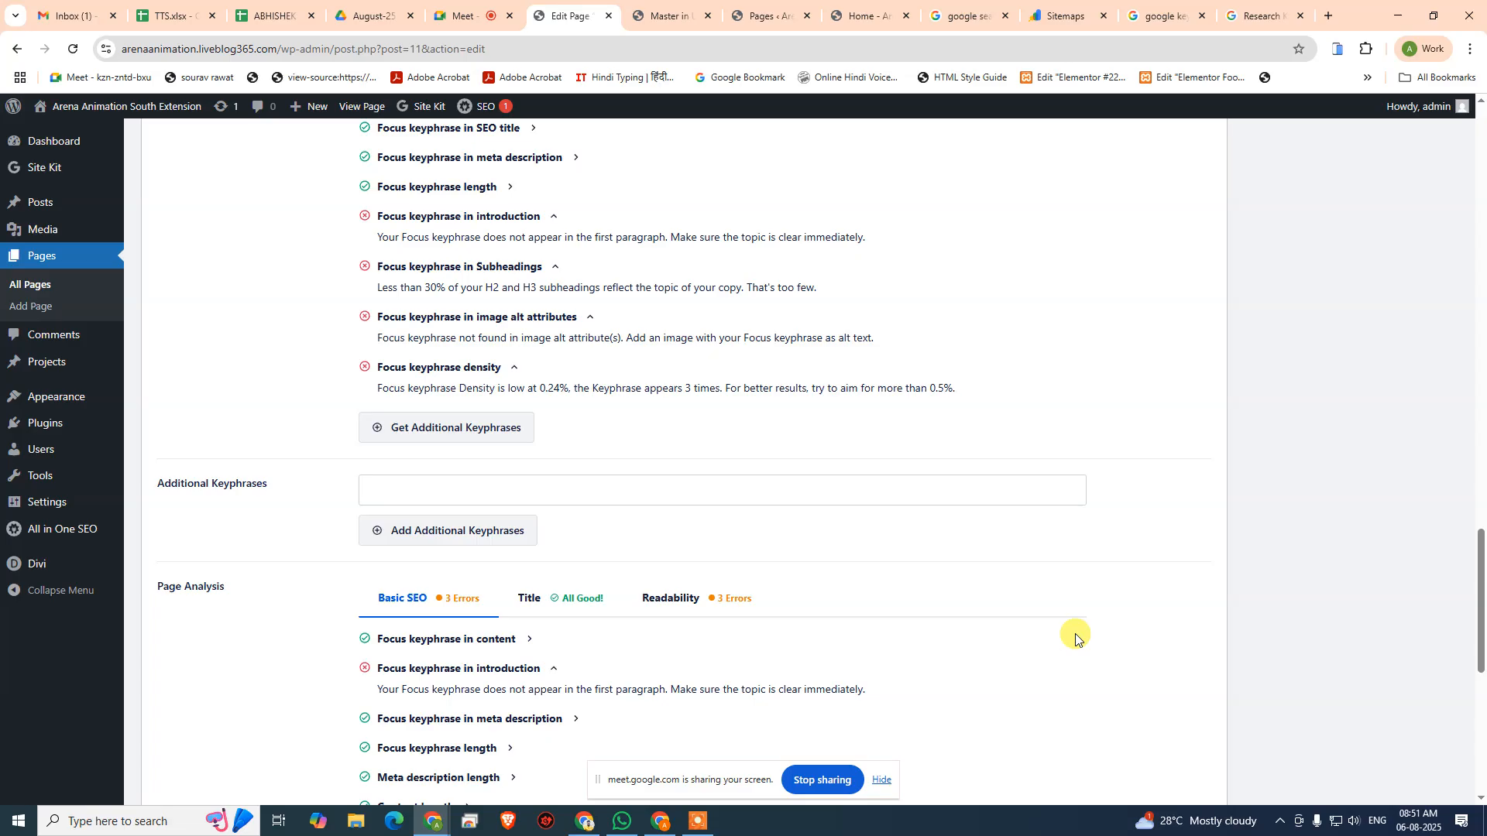
pyautogui.scroll(-3, 600, 555)
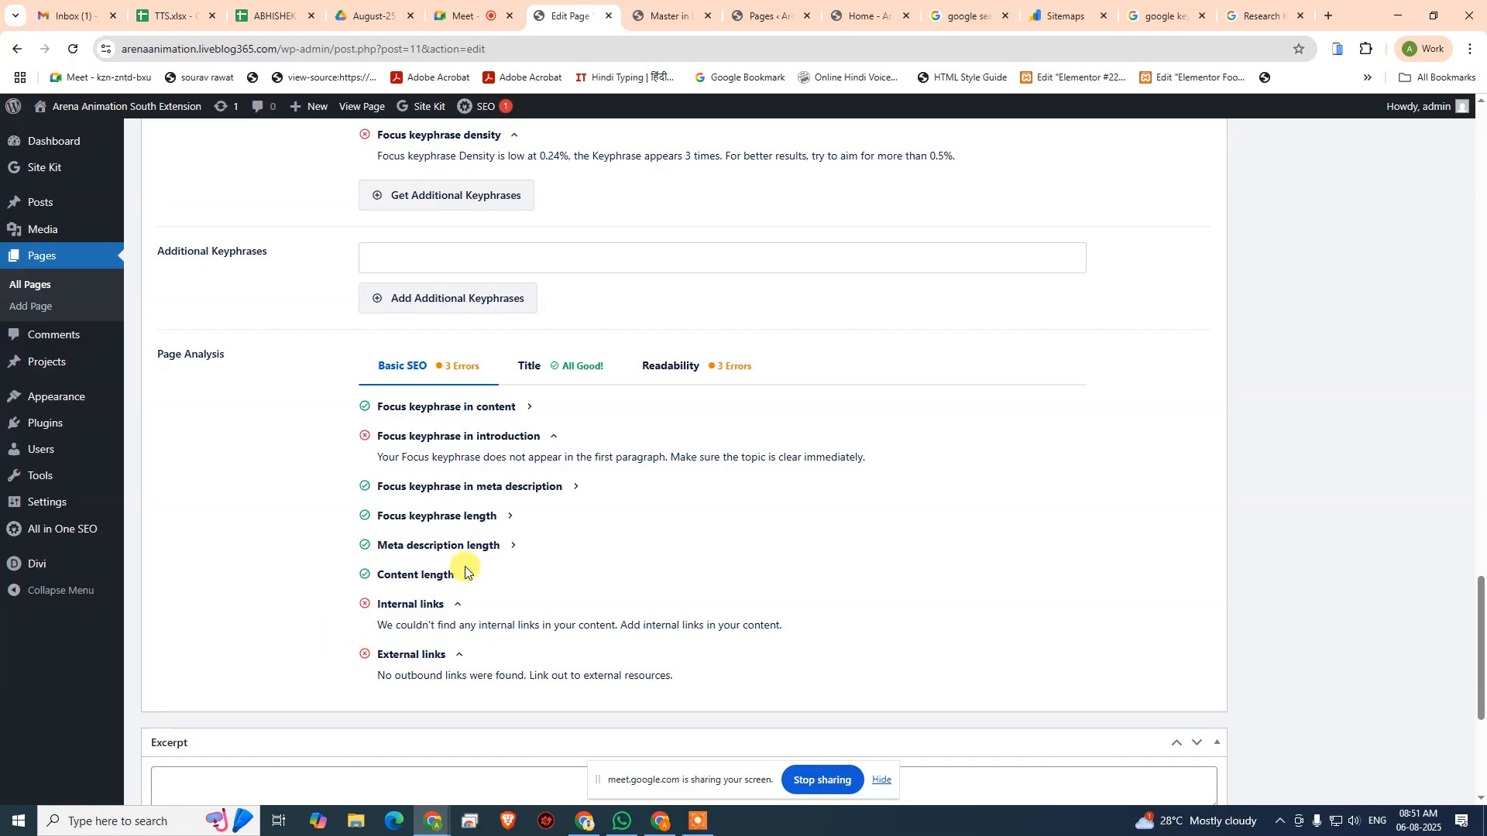
pyautogui.scroll(20, 658, 310)
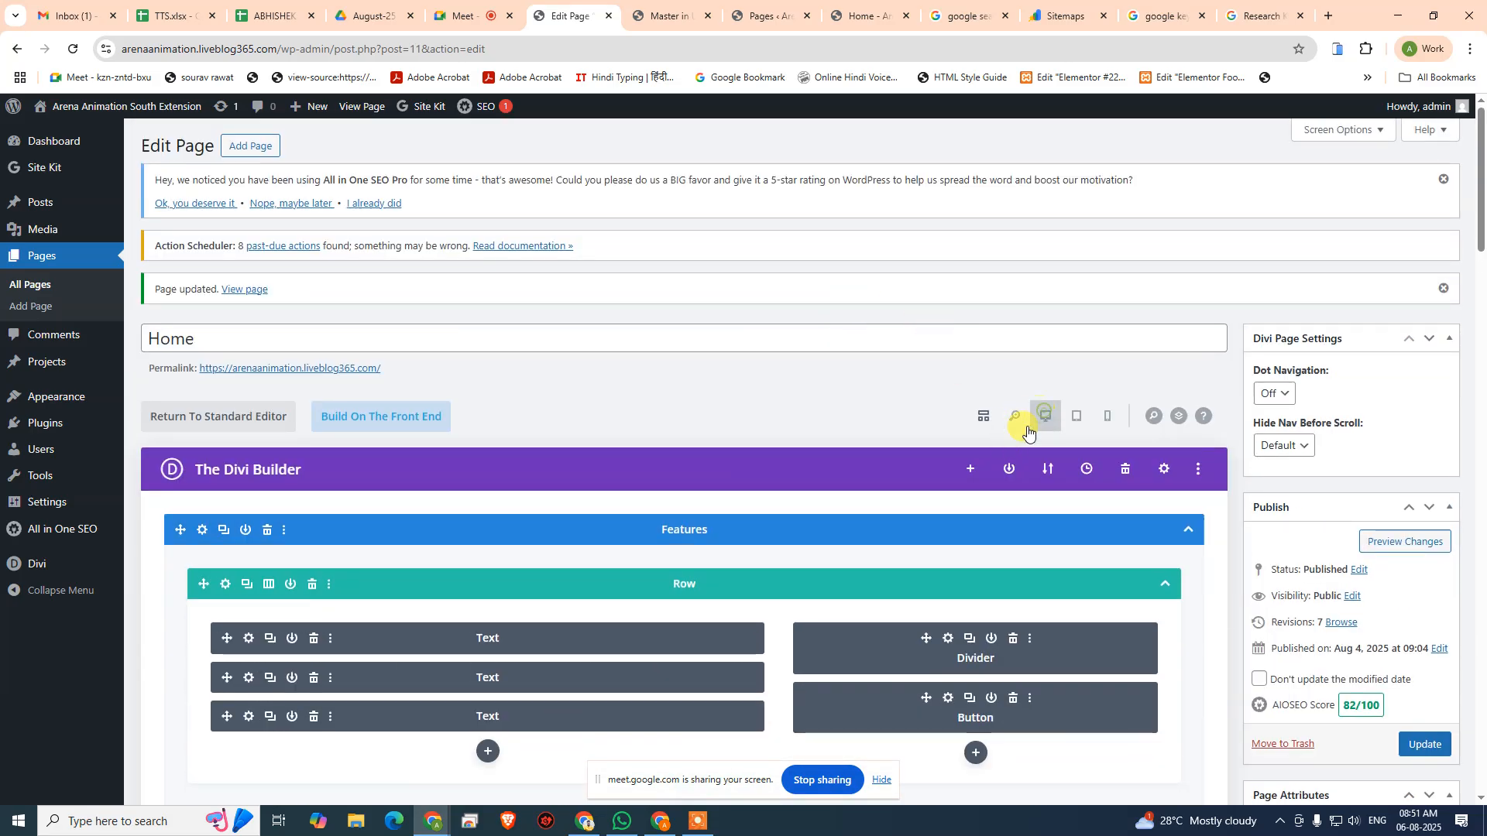
# - Switch the builder to desktop view and inspect the "Show More" button module's text and link settings
pyautogui.click(1041, 419)
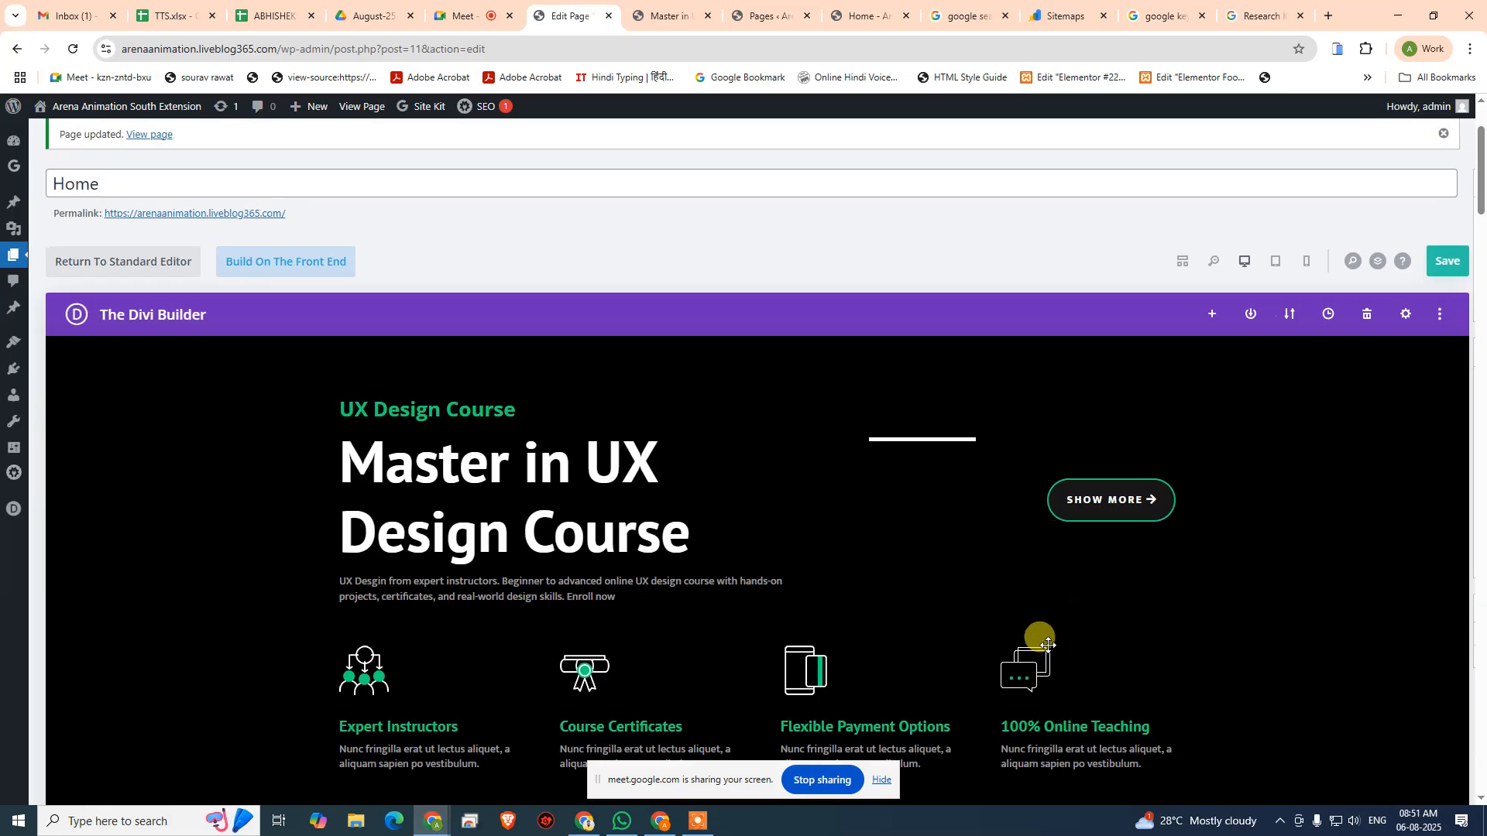
pyautogui.moveTo(1092, 499)
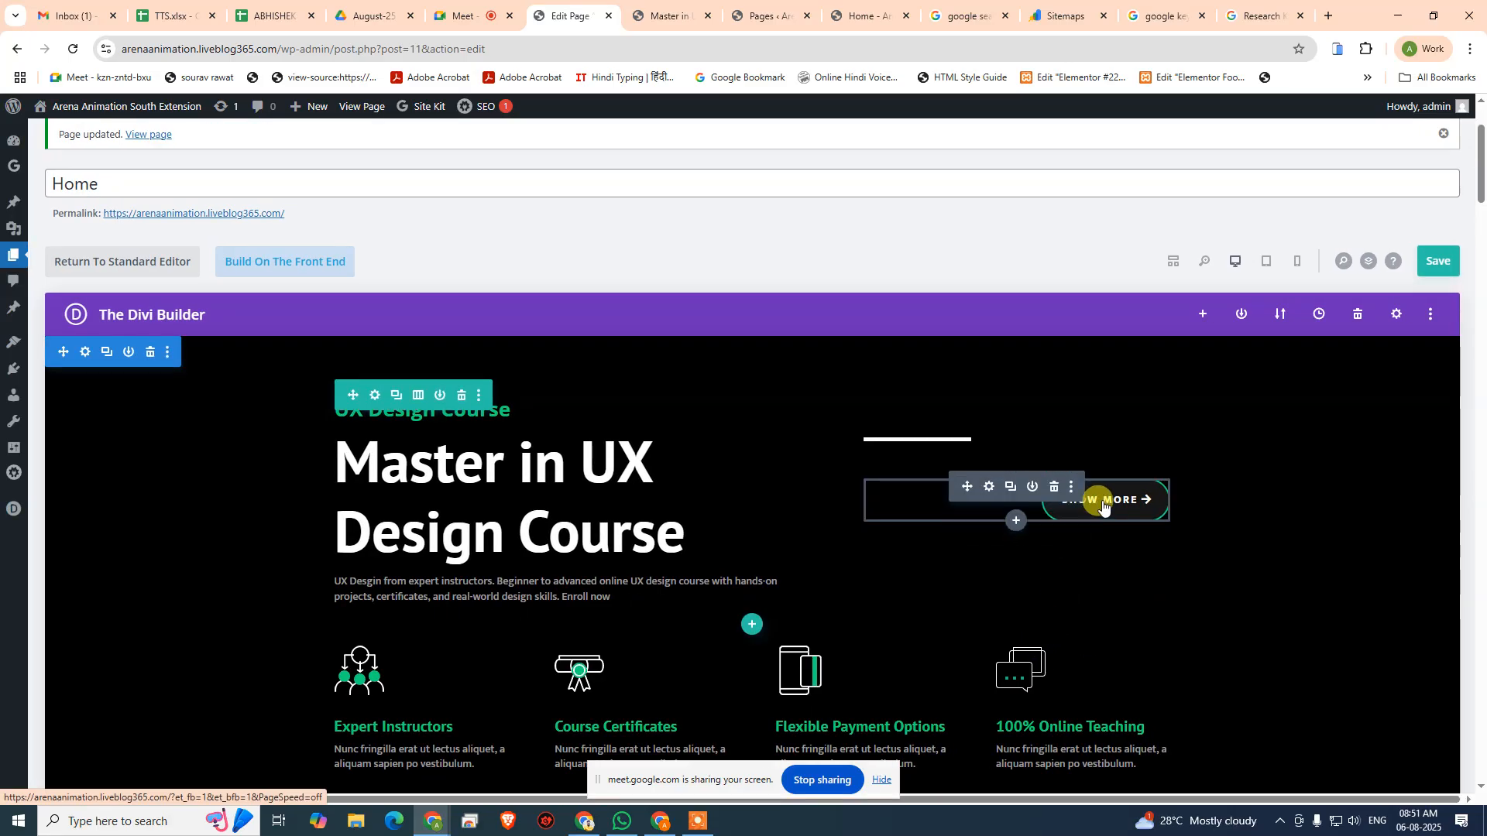
pyautogui.click(988, 486)
pyautogui.scroll(-1, 199, 348)
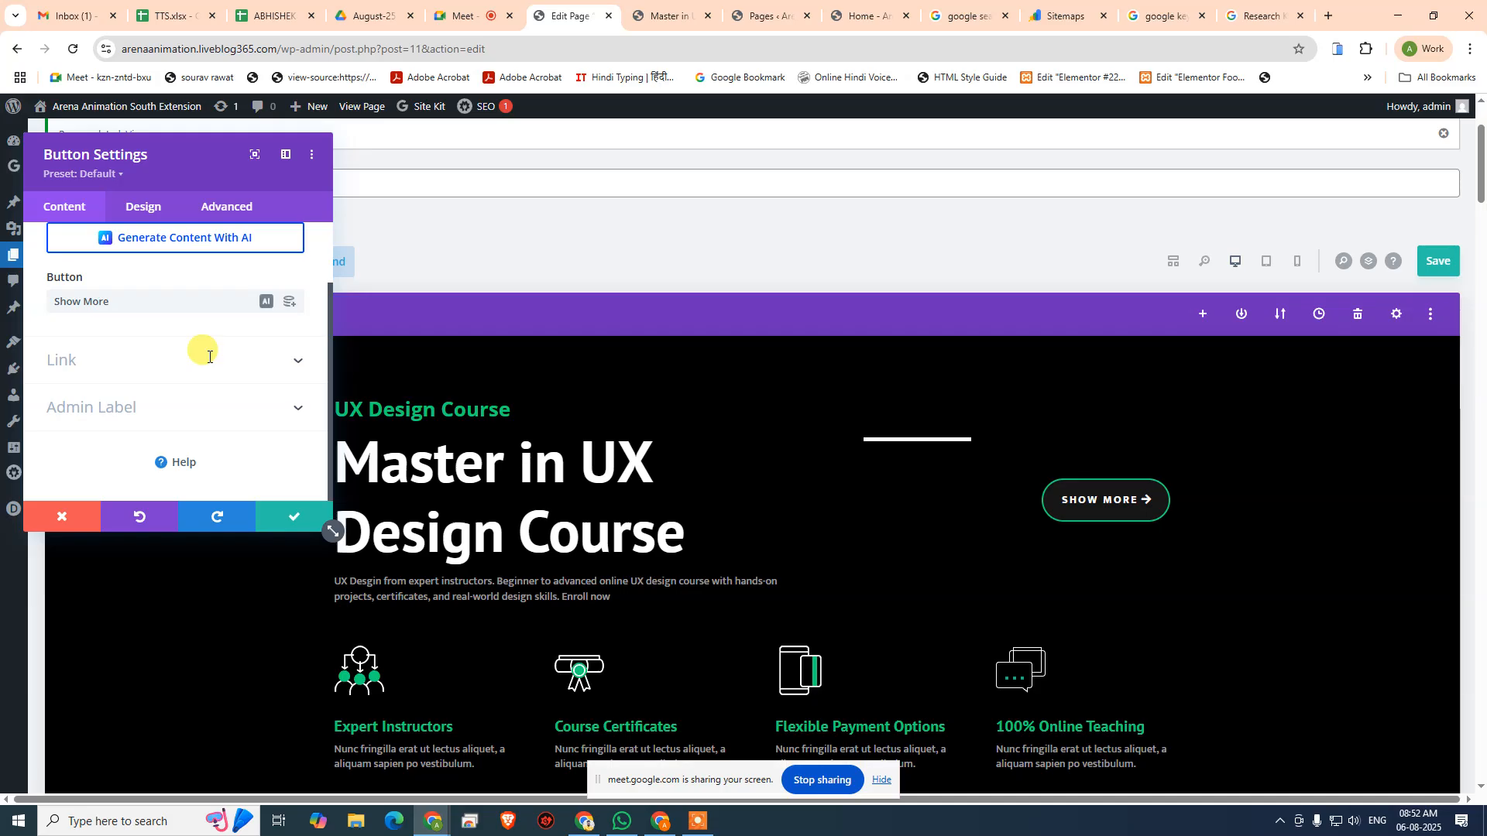
pyautogui.scroll(1, 205, 356)
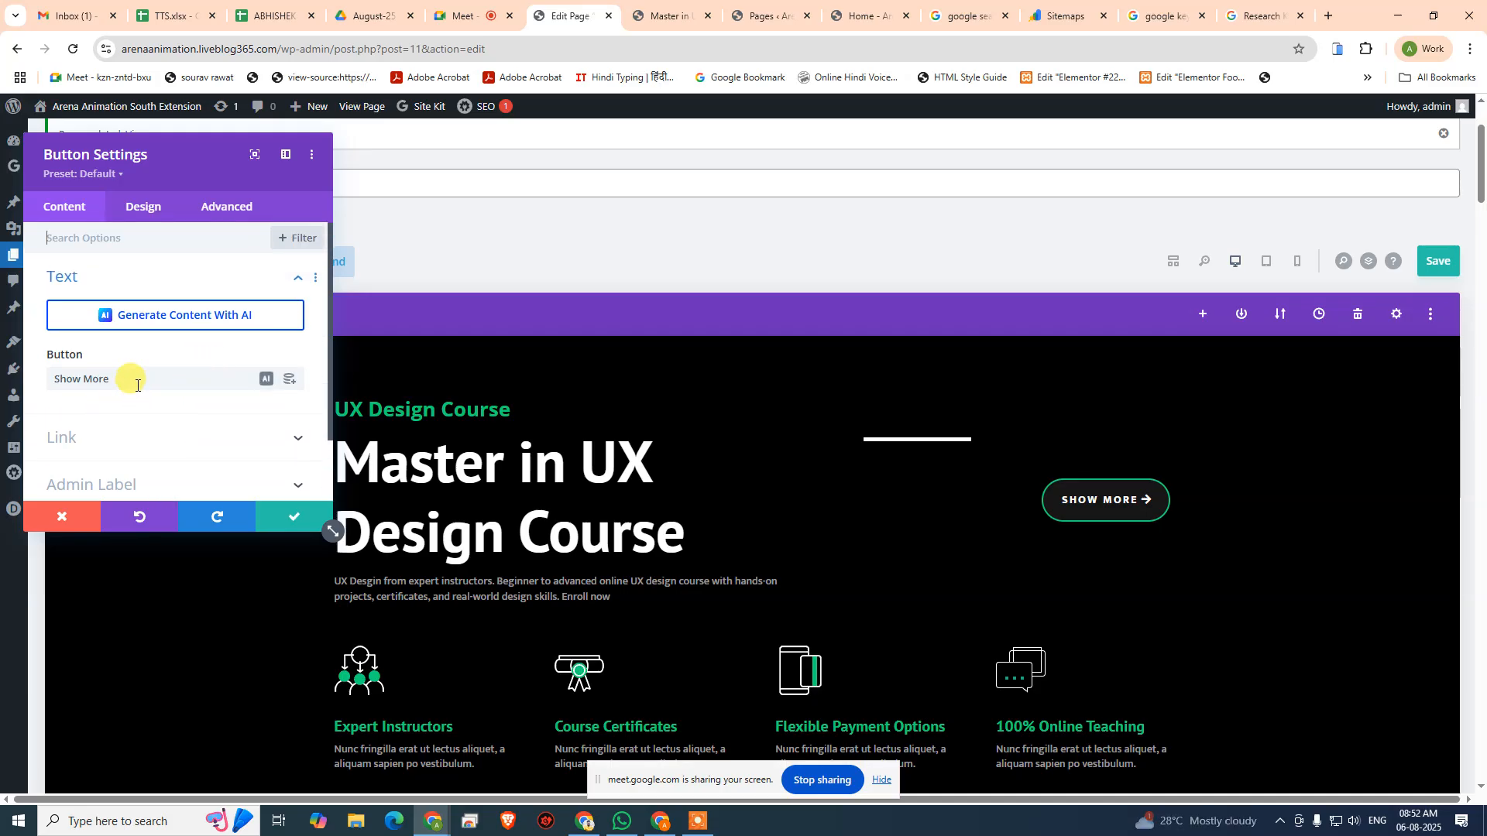
pyautogui.scroll(-1, 133, 372)
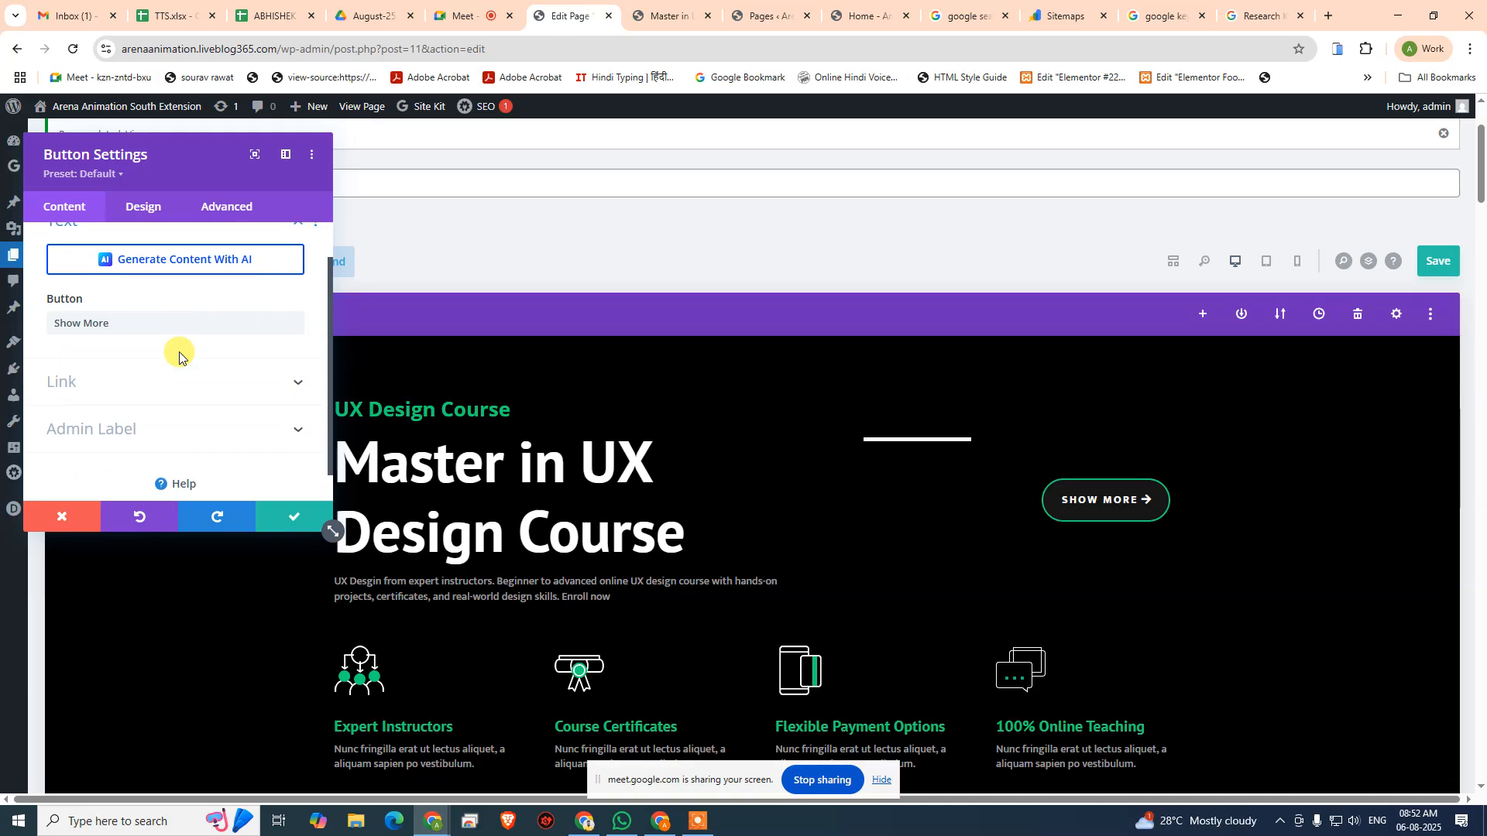
pyautogui.click(125, 367)
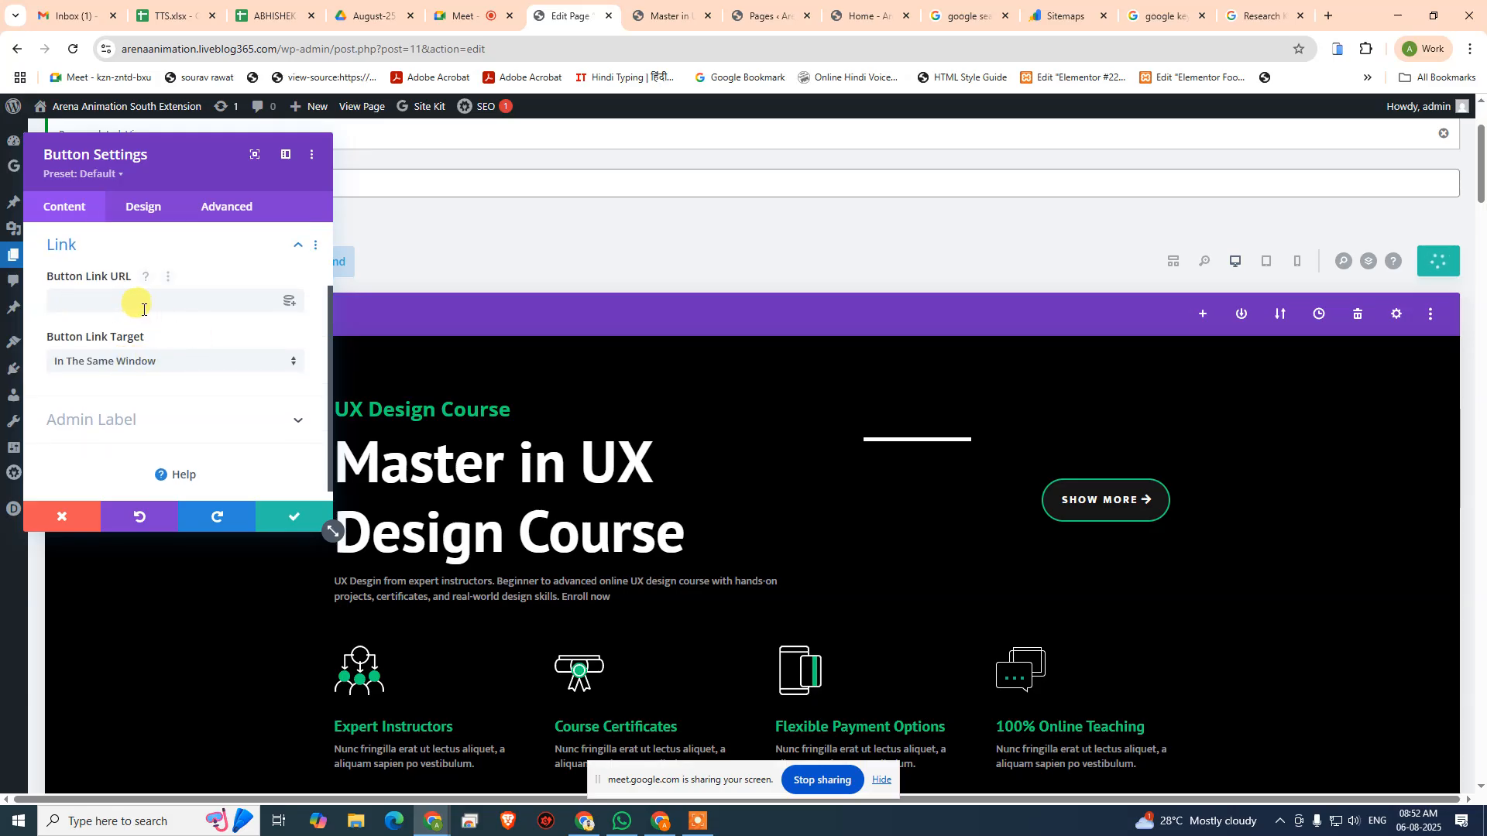
pyautogui.scroll(2, 145, 309)
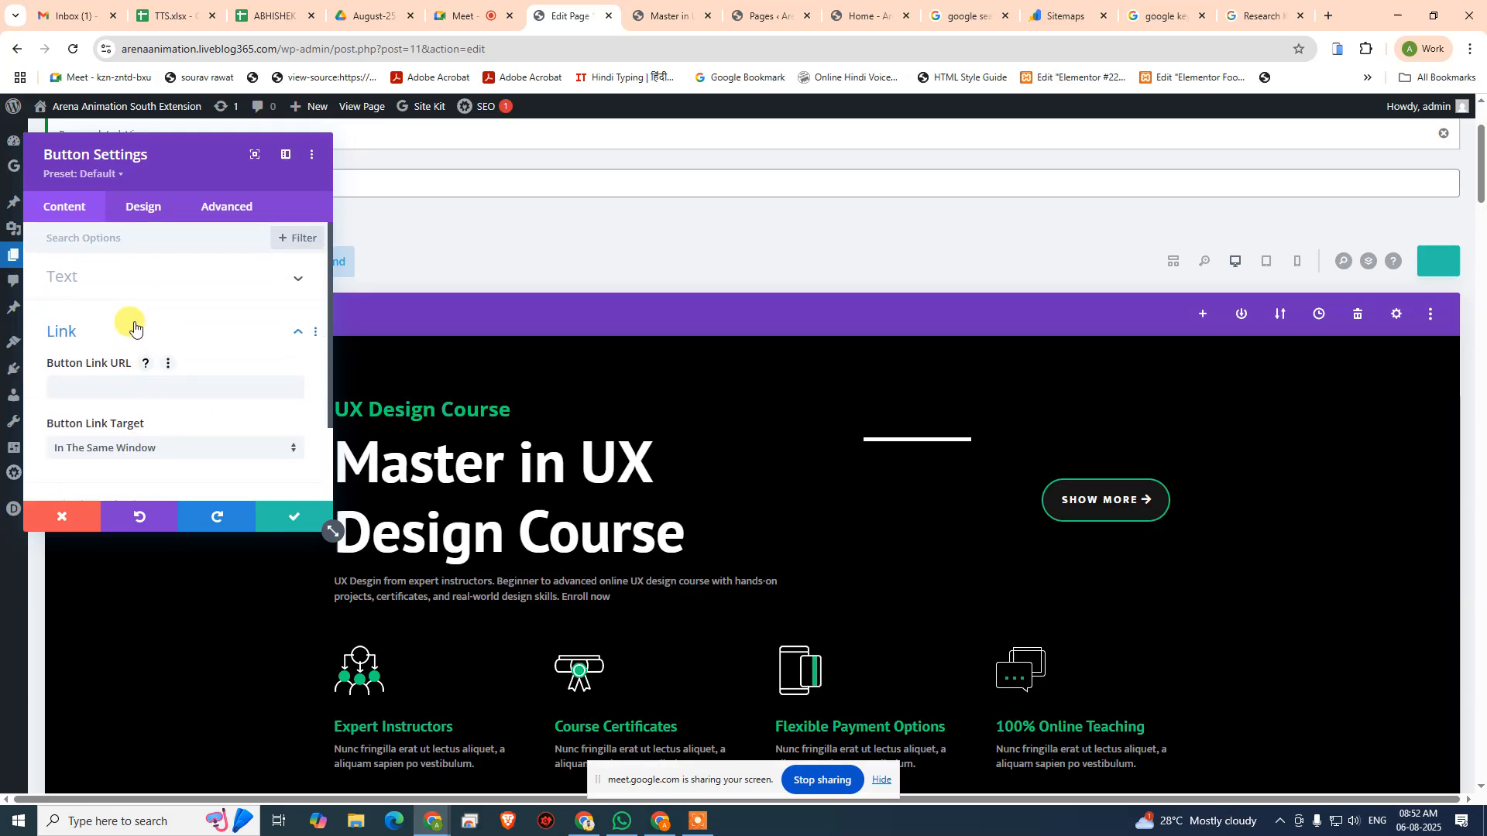
pyautogui.click(133, 326)
pyautogui.click(128, 286)
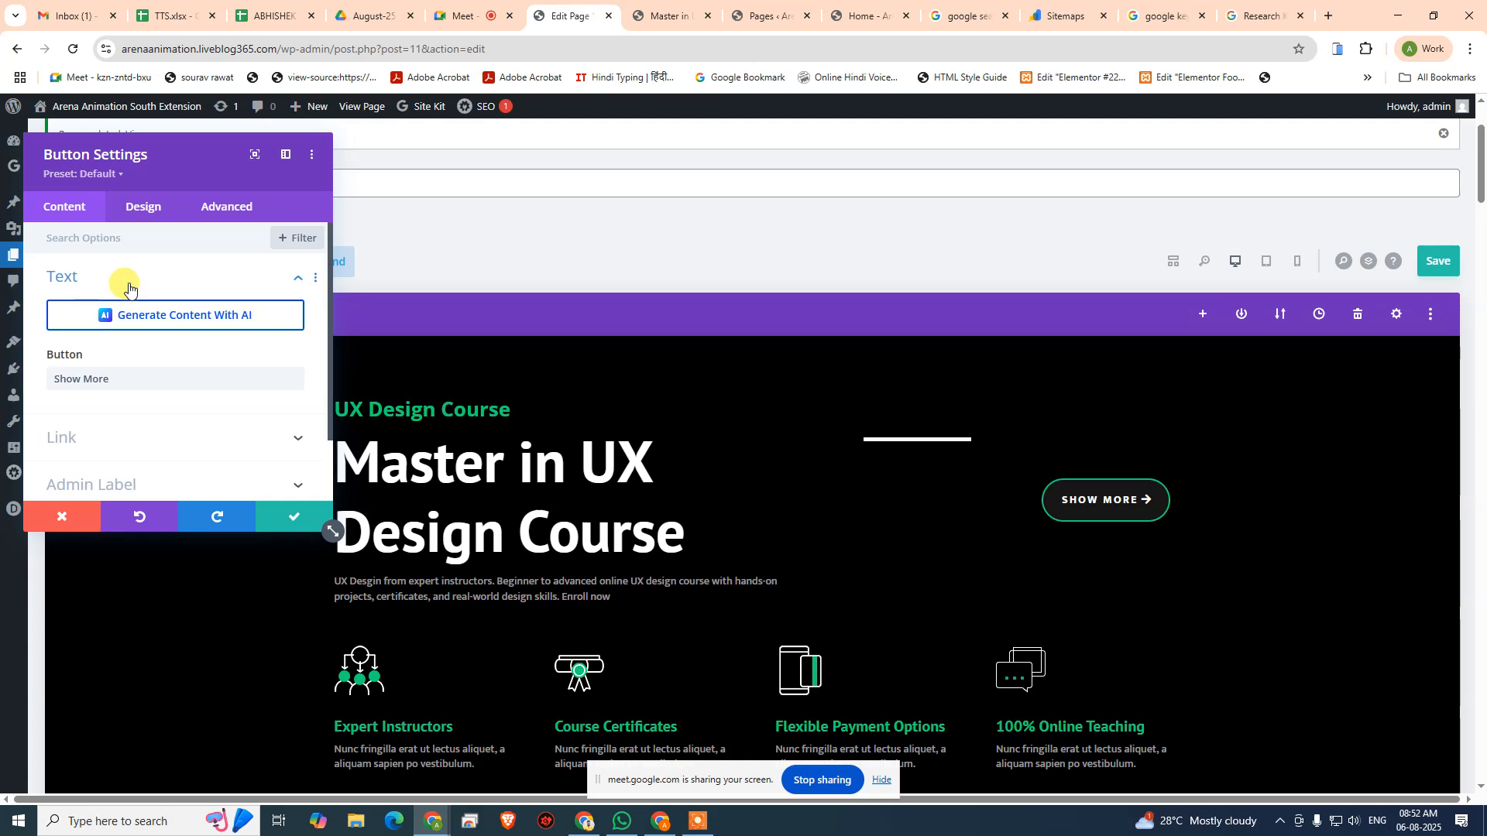
pyautogui.click(129, 287)
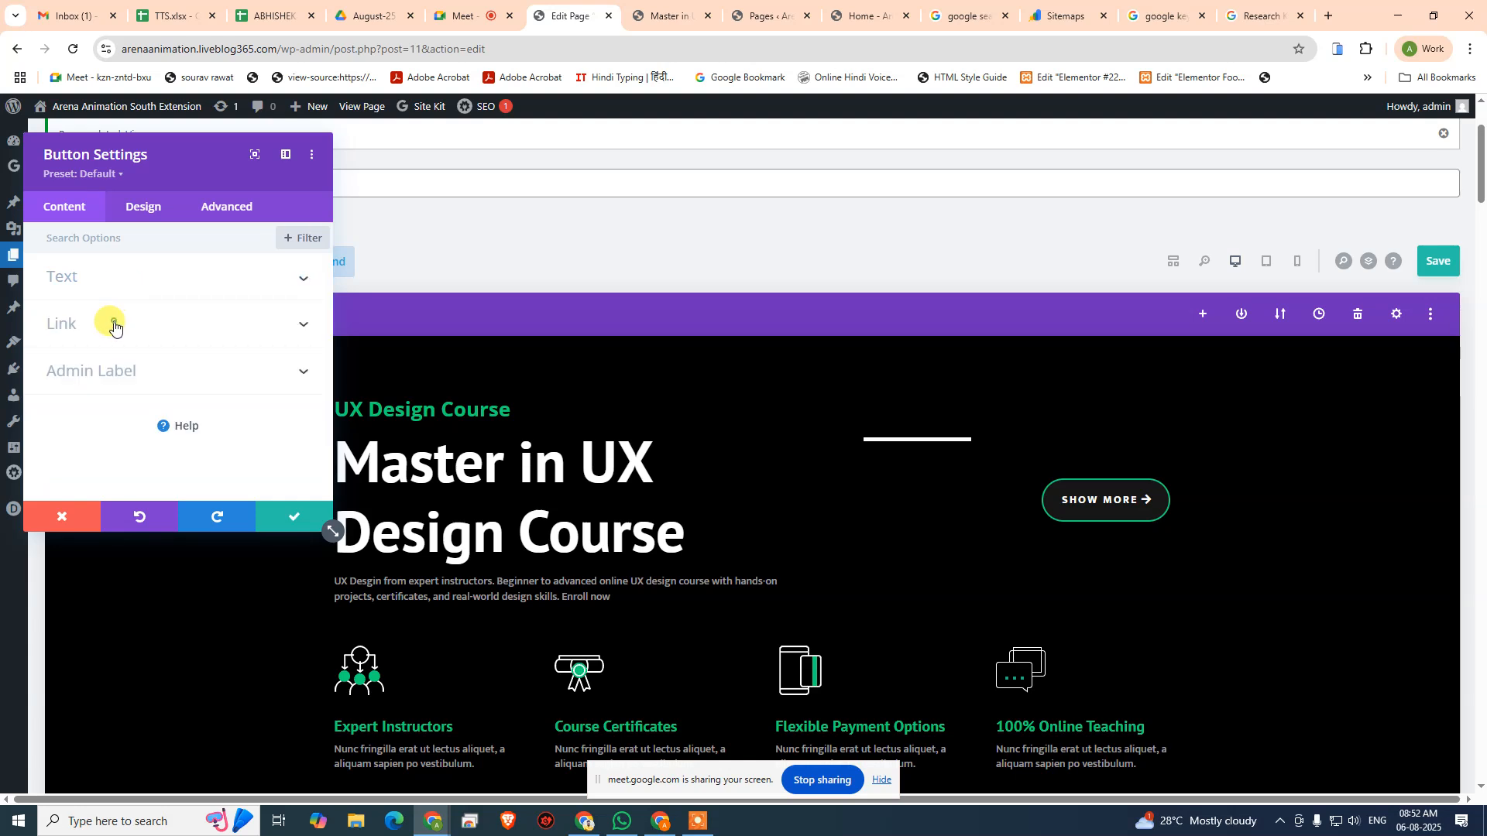
pyautogui.click(114, 326)
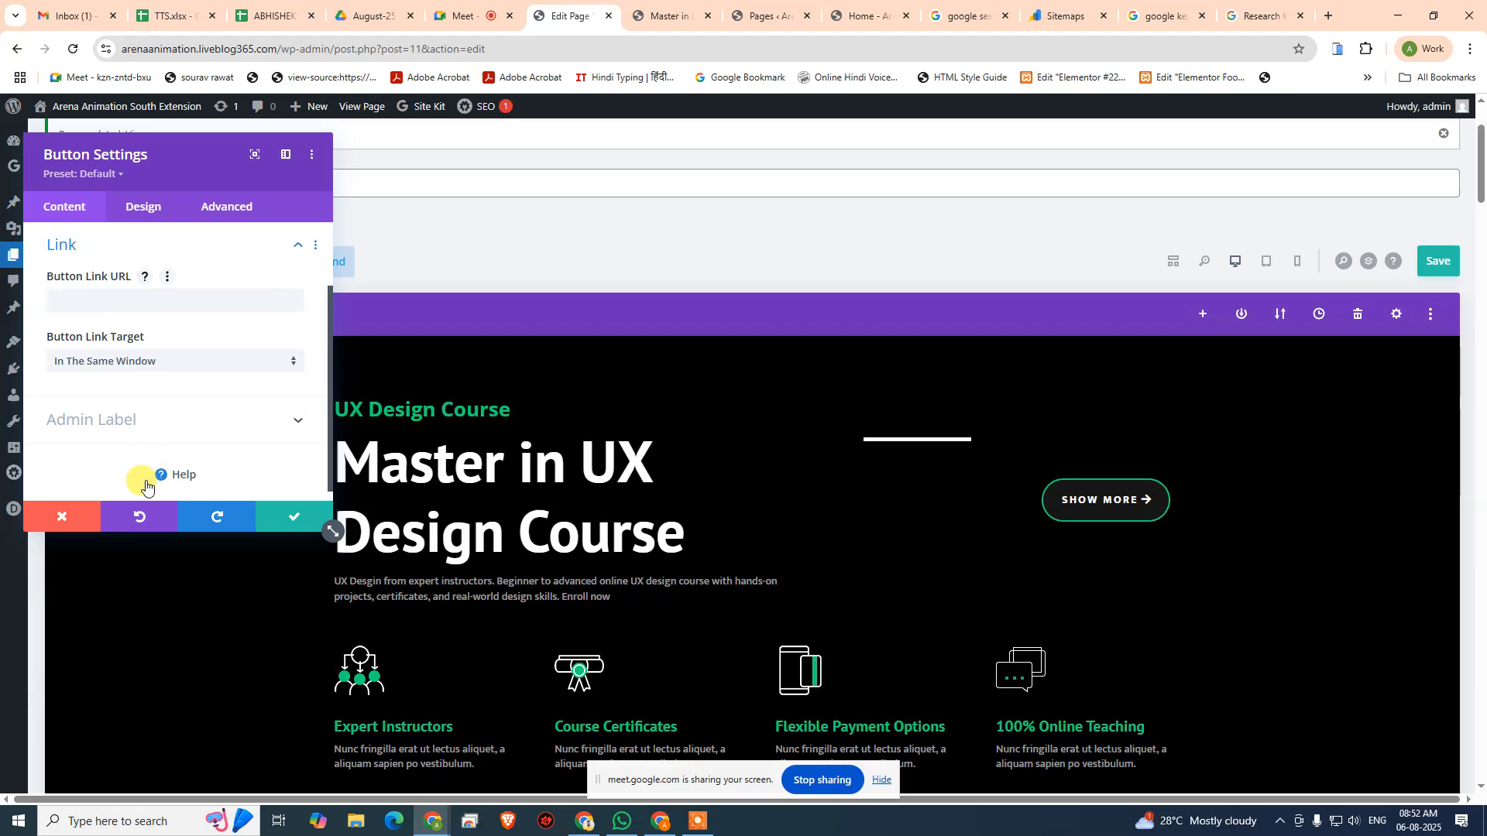
pyautogui.click(292, 517)
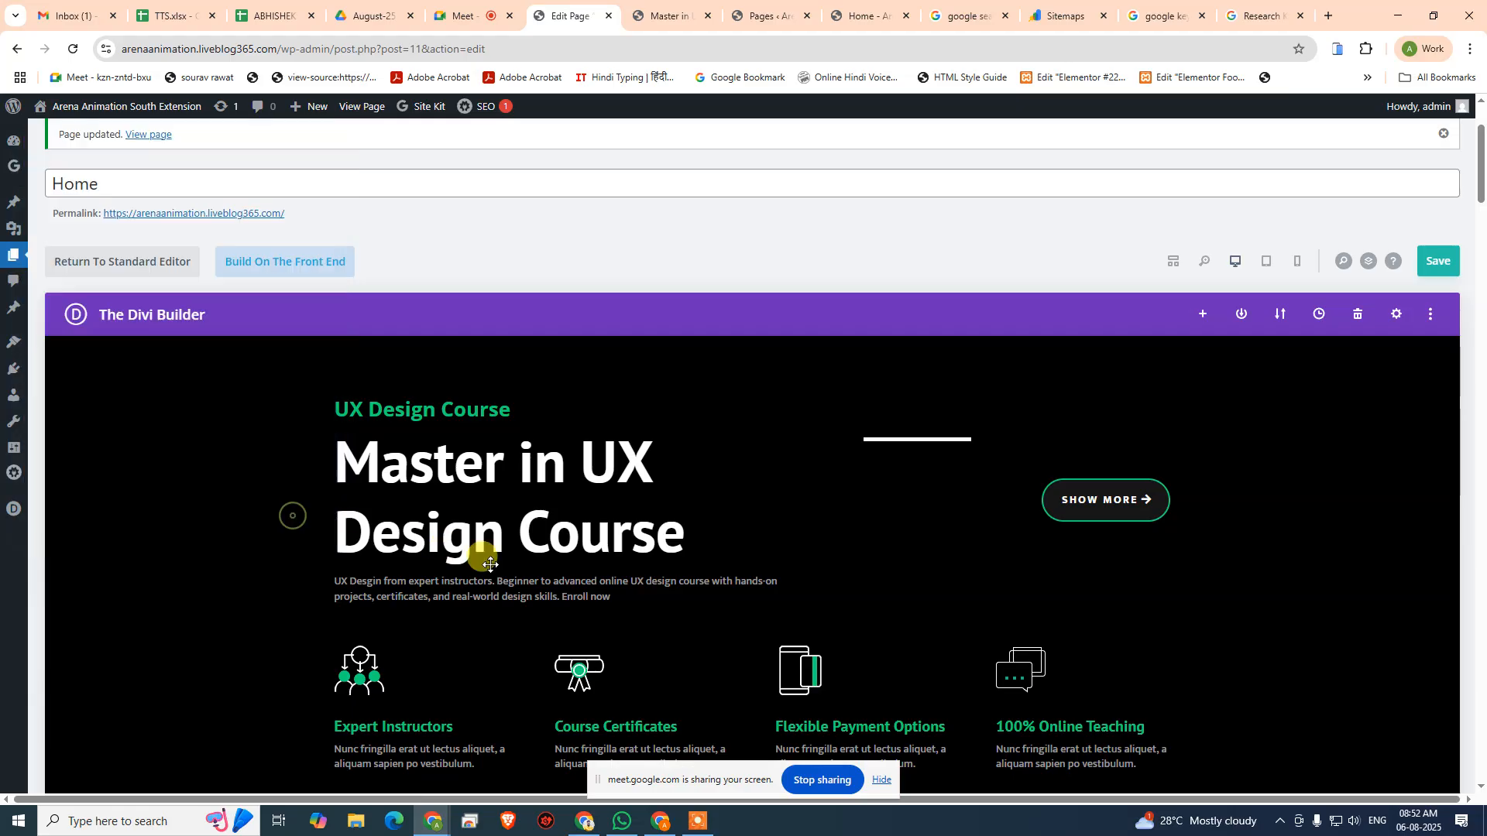
pyautogui.click(597, 586)
pyautogui.scroll(-2, 547, 425)
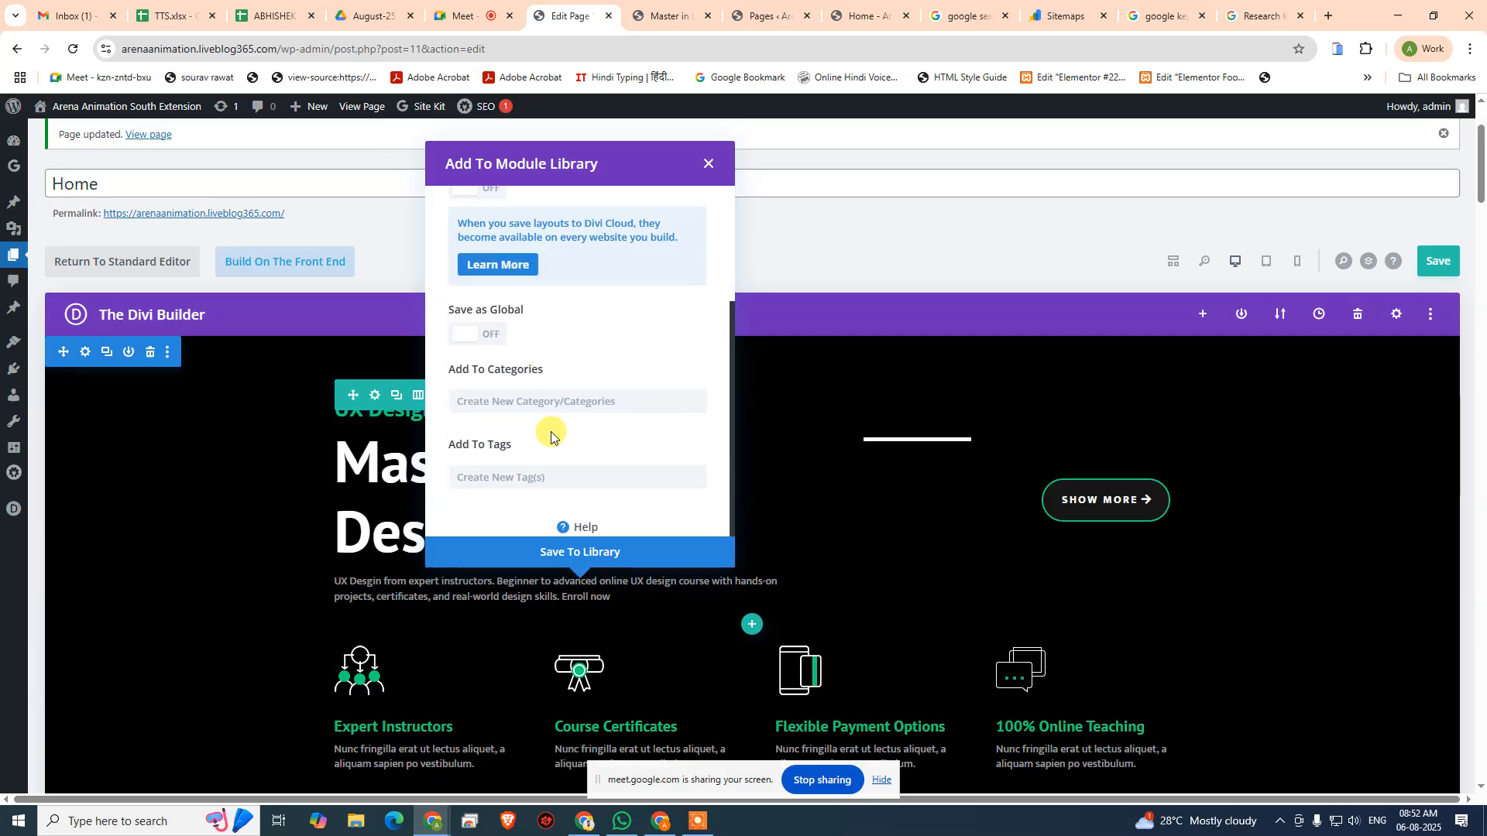
pyautogui.click(709, 178)
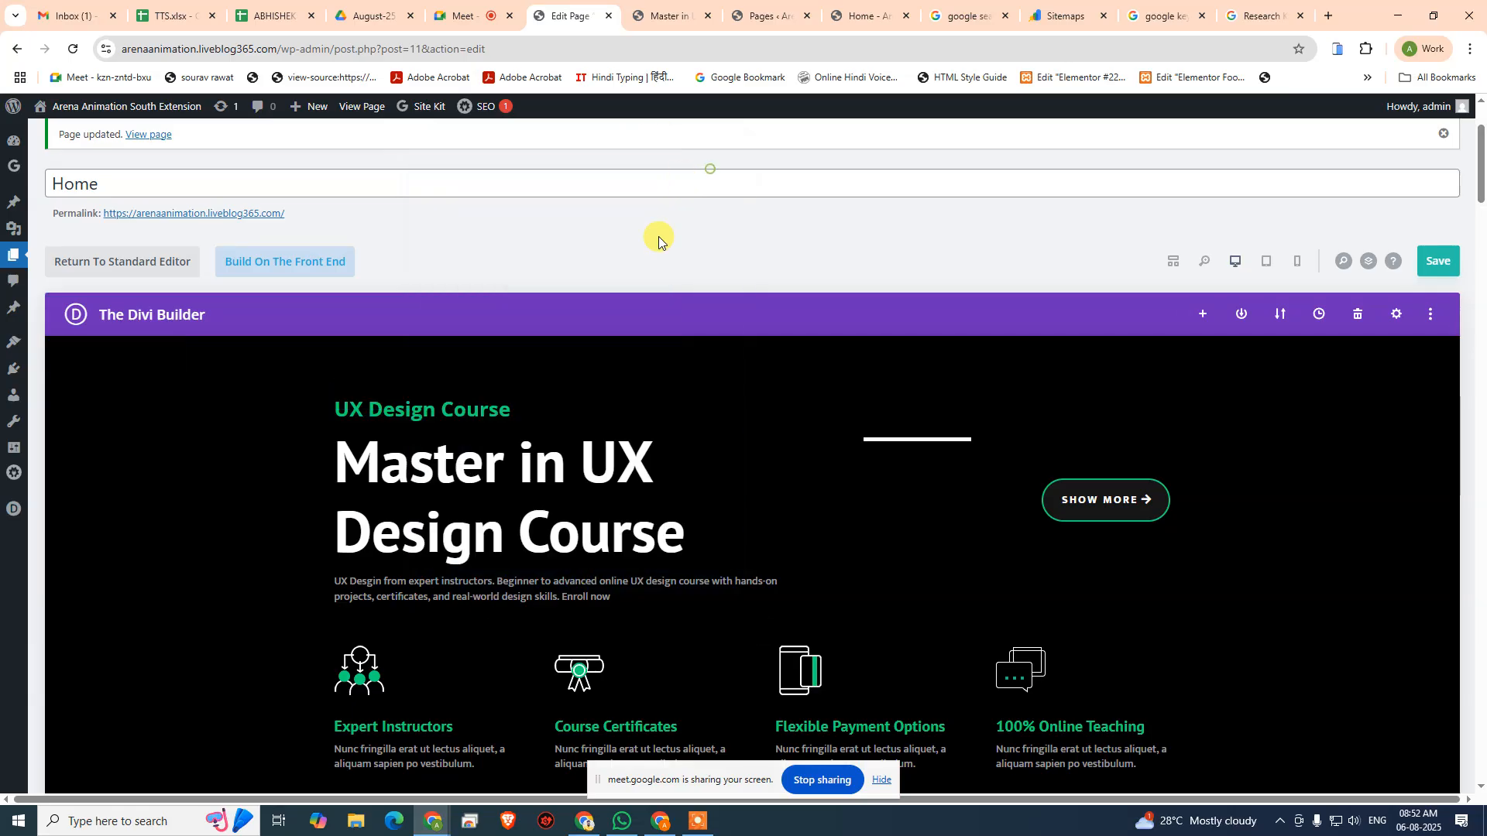
# - Open the description text module under "Master in UX Design Course" and start inserting a link on "Enroll now"
pyautogui.click(547, 586)
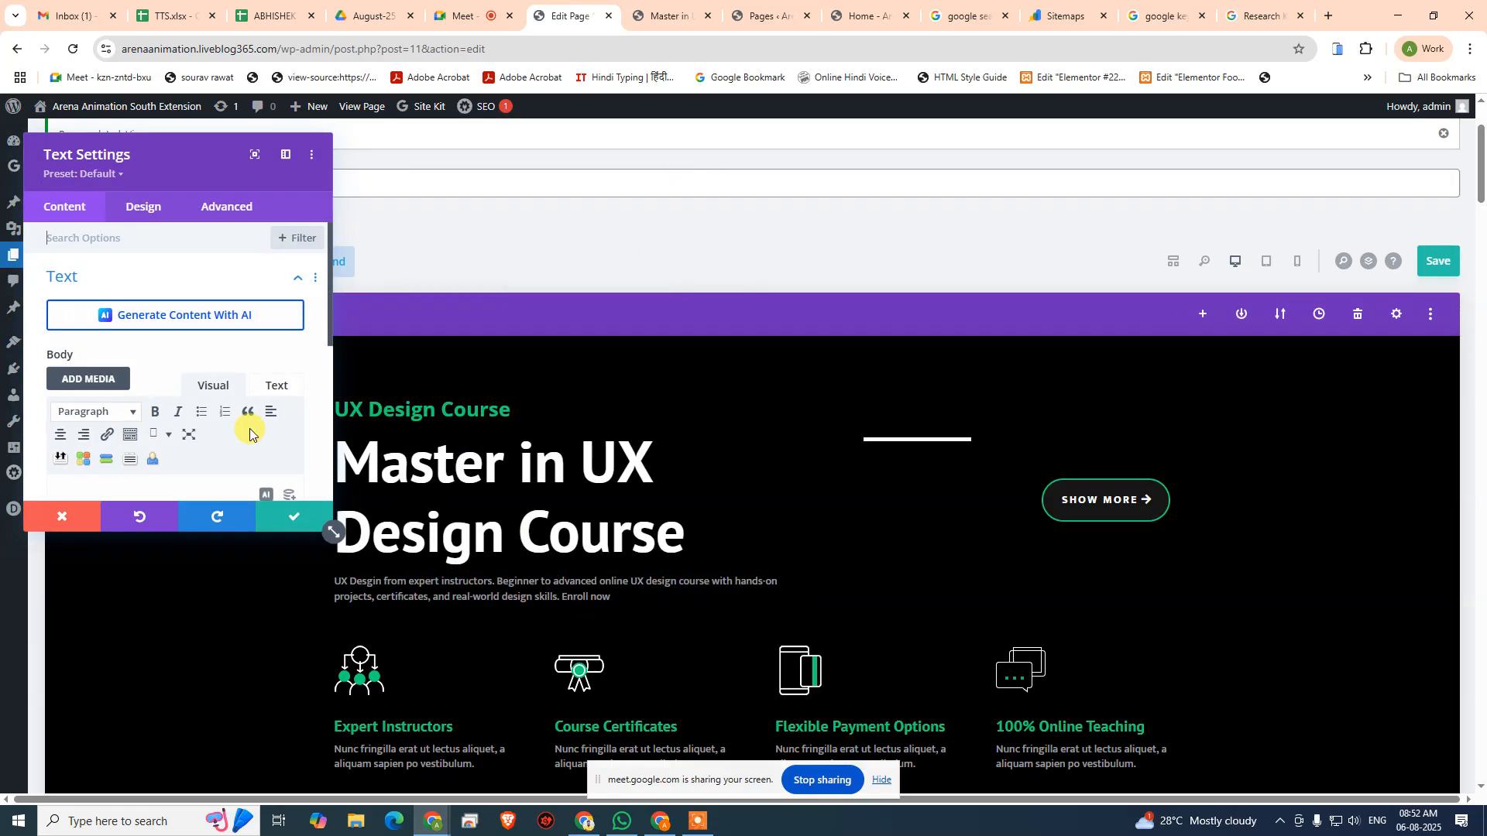
pyautogui.scroll(-3, 232, 430)
pyautogui.scroll(1, 217, 387)
pyautogui.moveTo(208, 335); pyautogui.dragTo(250, 333)
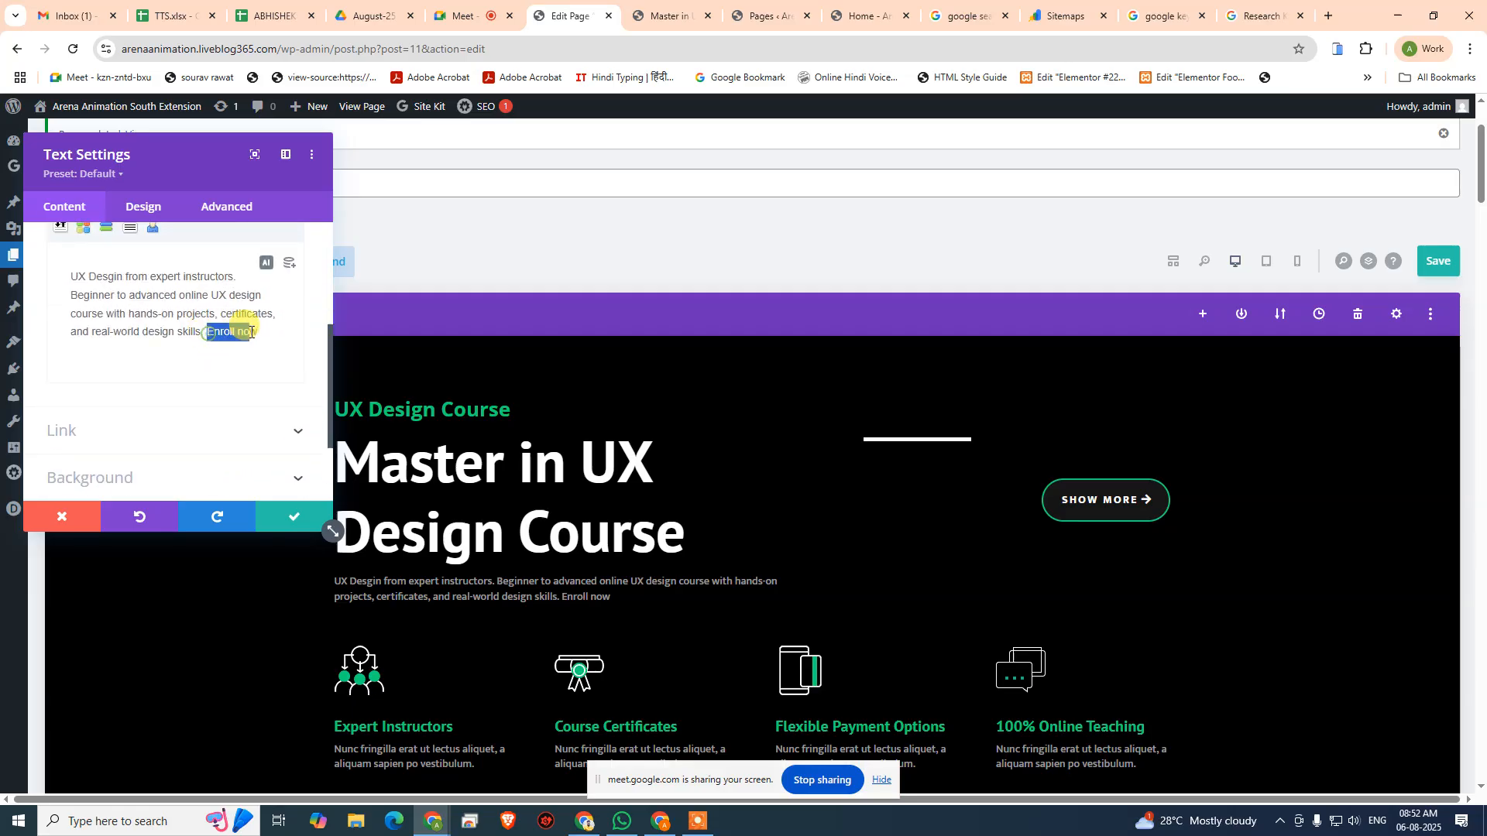
pyautogui.scroll(2, 273, 338)
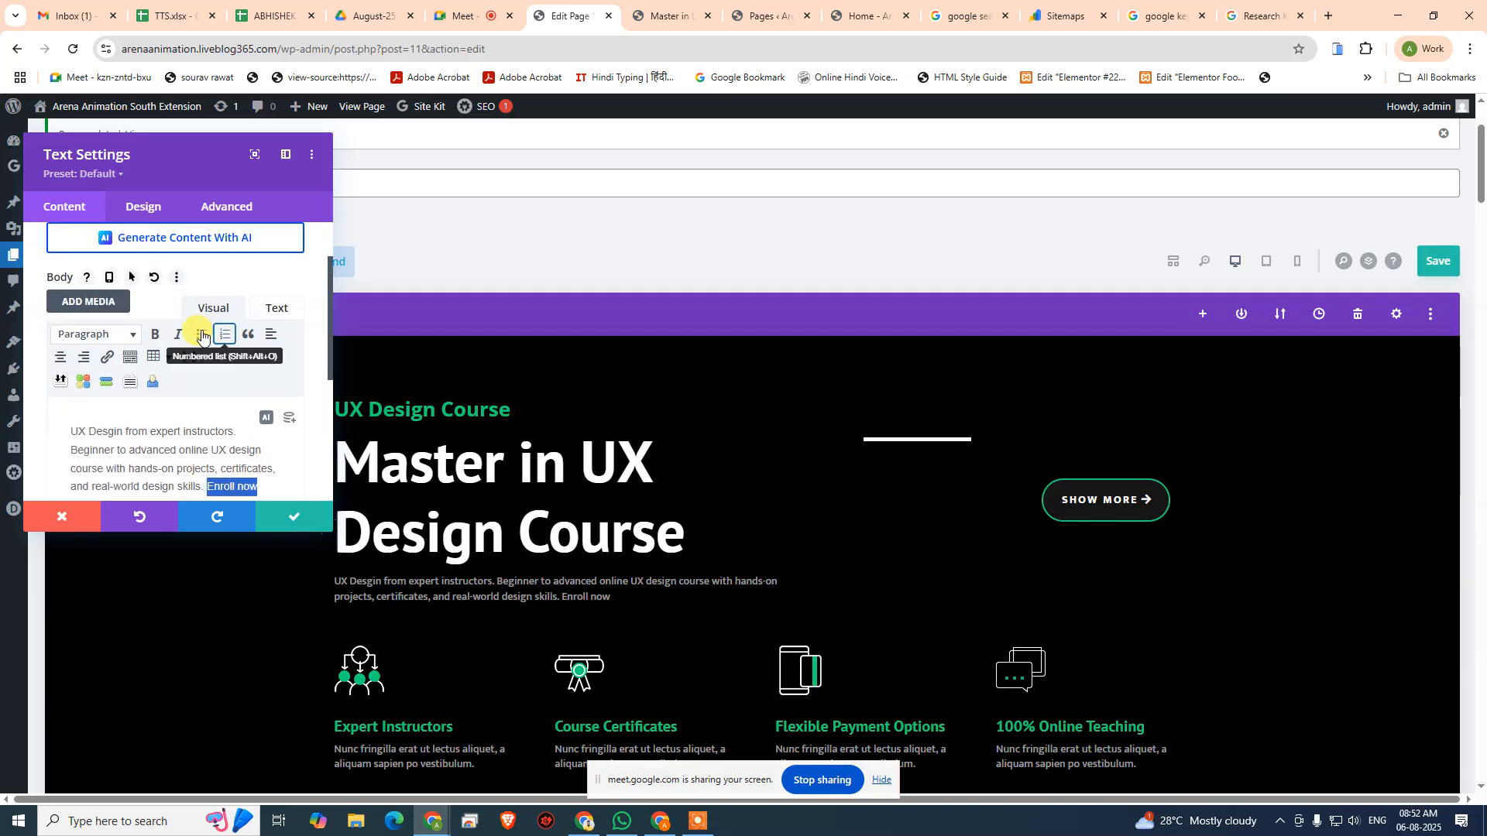
pyautogui.click(107, 357)
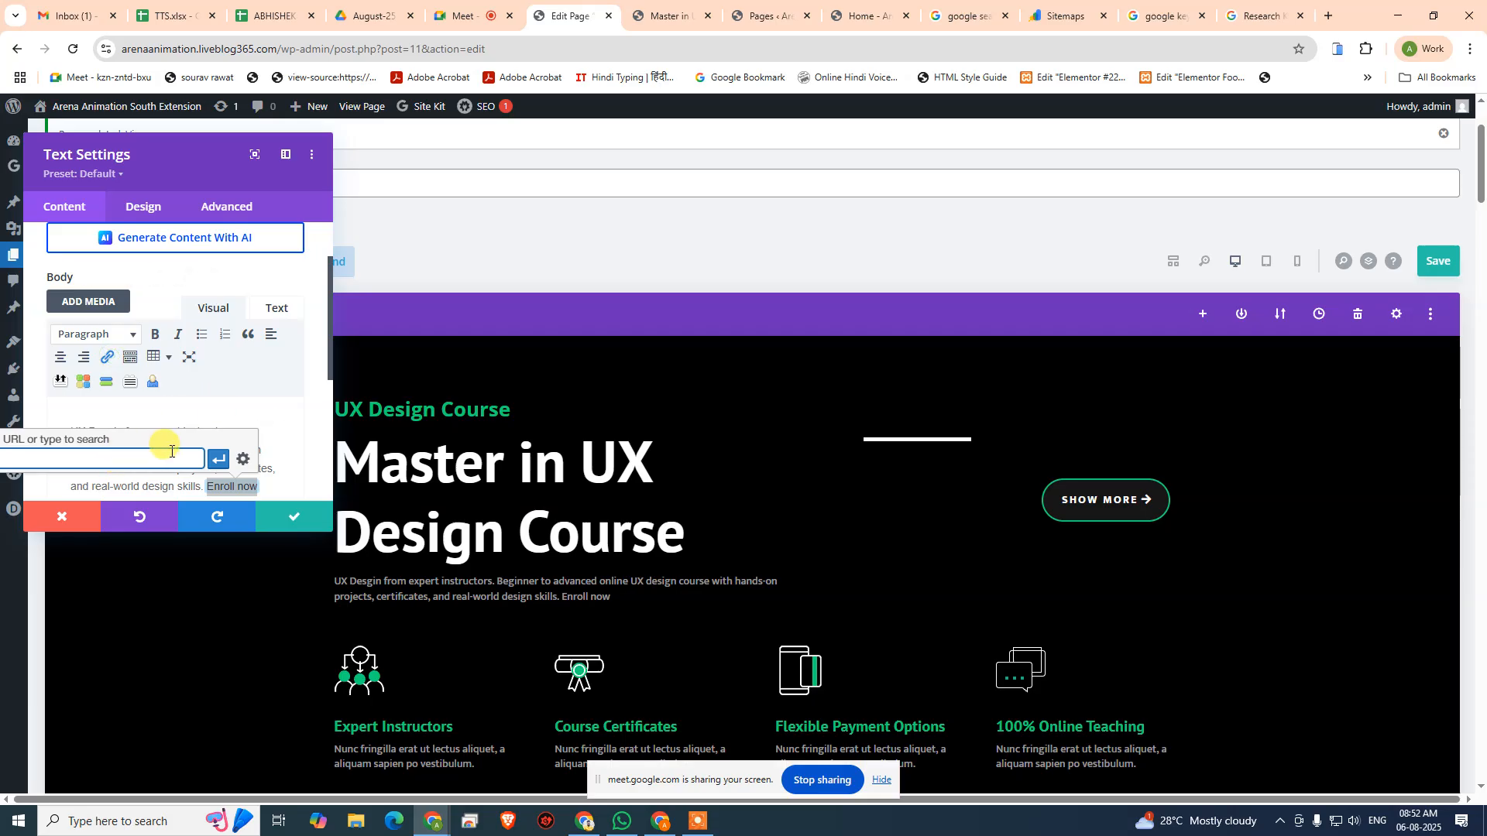
# - Open the Pricing page on the live site and copy its URL
pyautogui.click(669, 15)
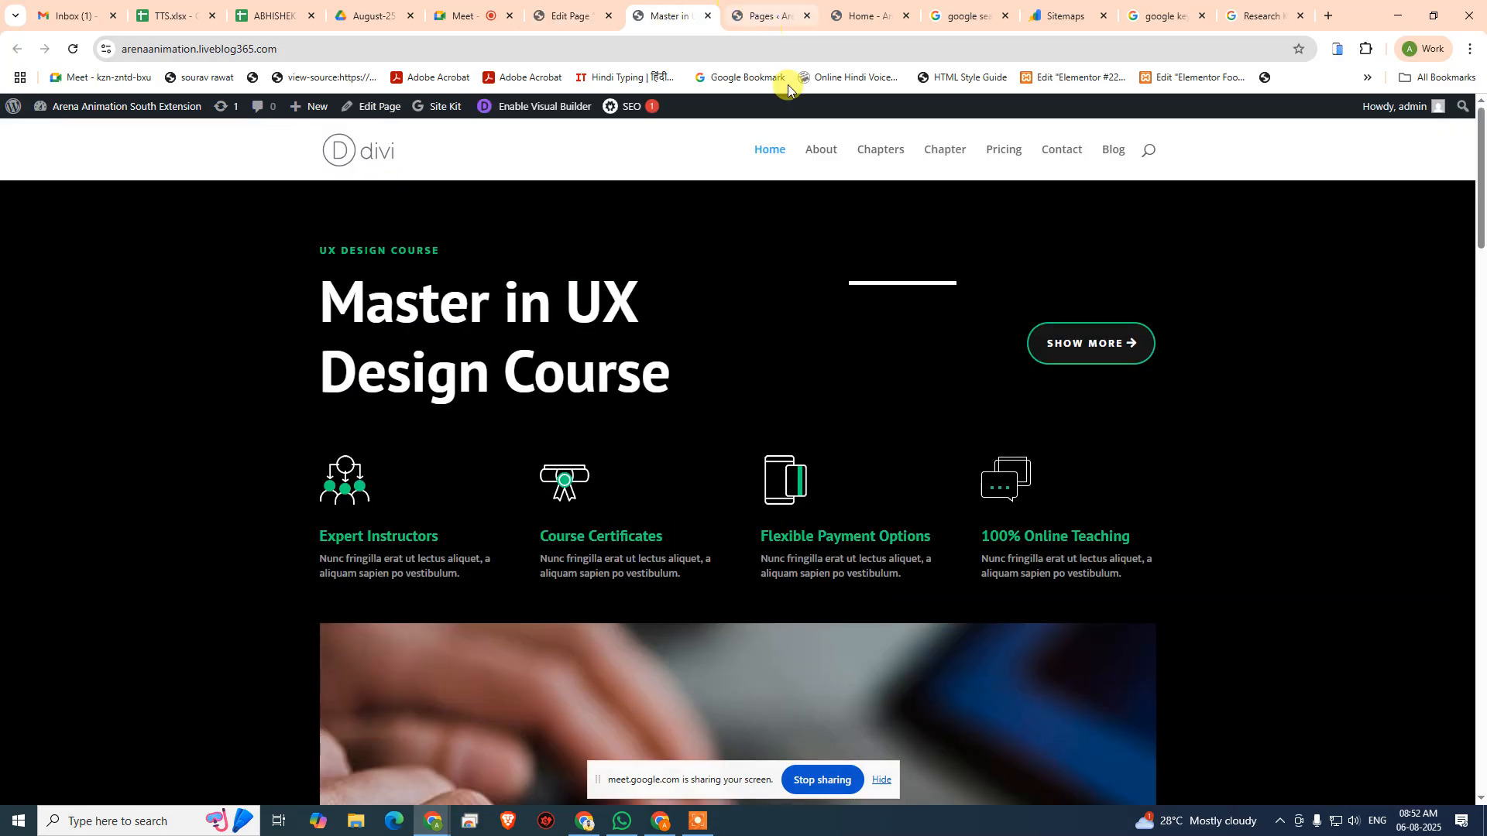
pyautogui.click(871, 154)
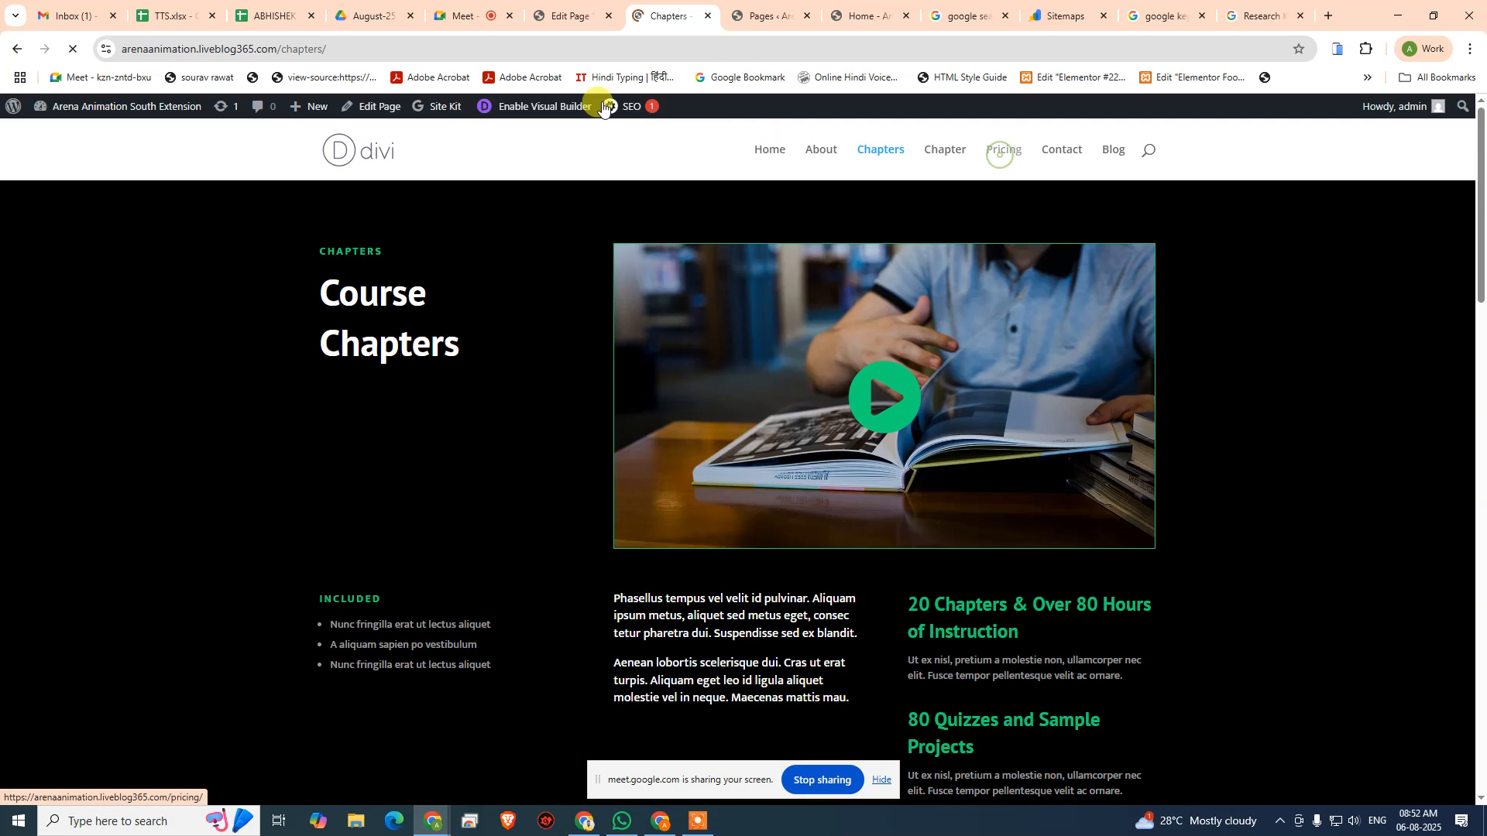
pyautogui.scroll(-5, 489, 255)
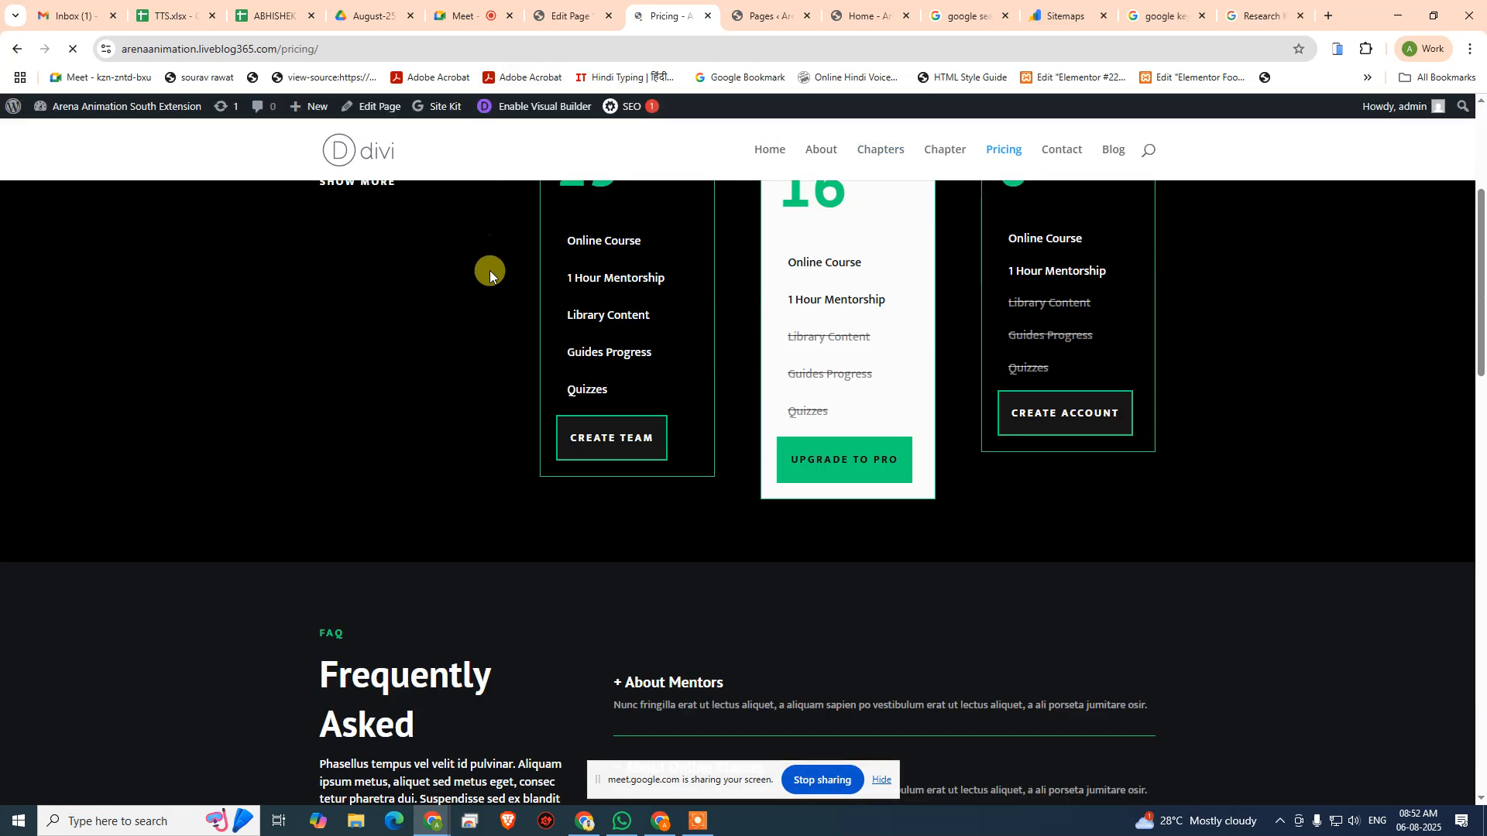
pyautogui.scroll(4, 489, 271)
pyautogui.click(362, 48)
pyautogui.hotkey('ctrl', 'c')
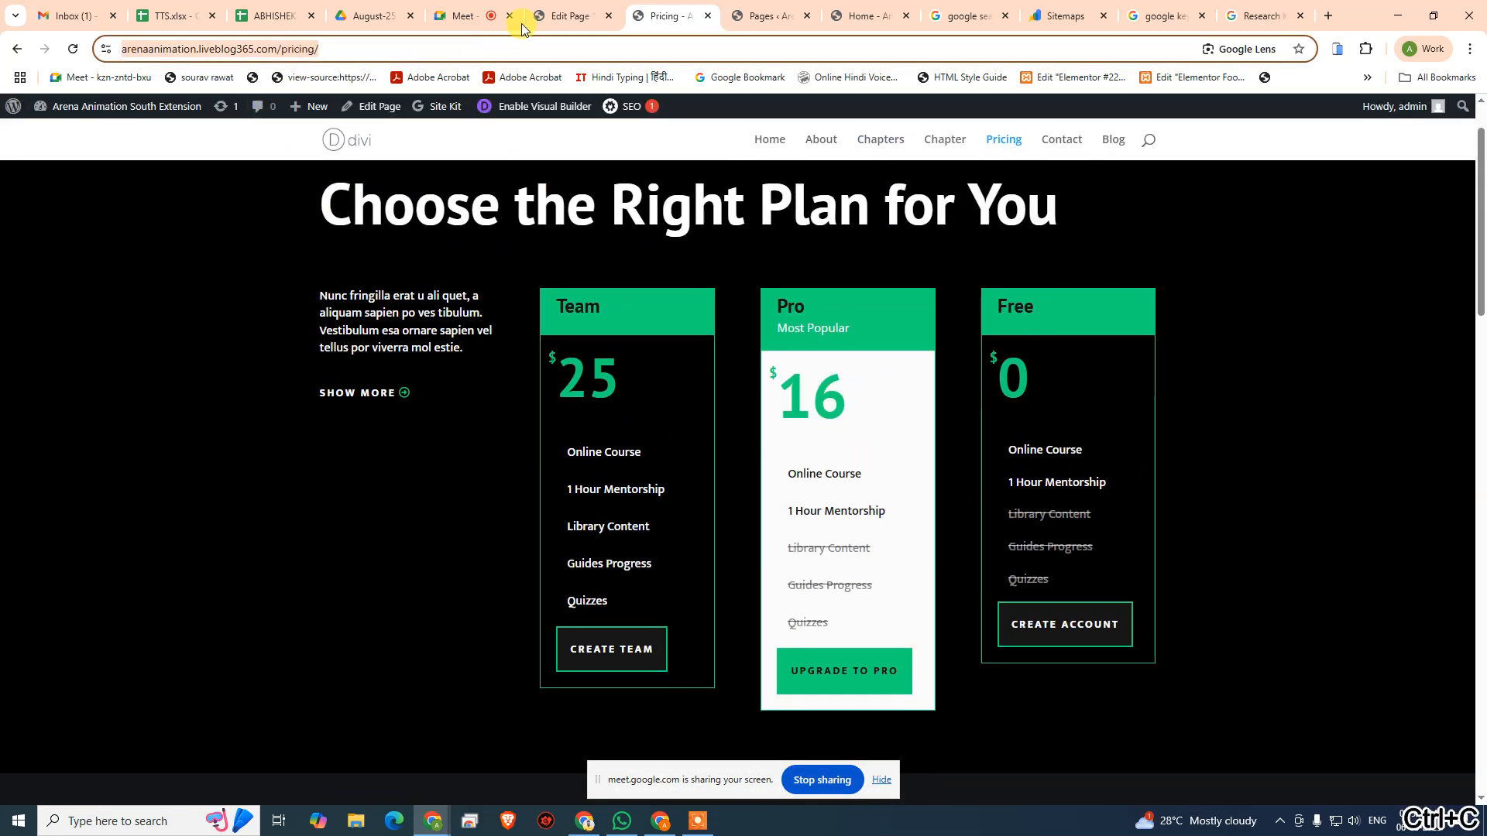
# - Link "Enroll now" to the copied arenaanimation.liveblog365.com/pricing/ URL and save the text module
pyautogui.click(568, 17)
pyautogui.click(124, 453)
pyautogui.hotkey('ctrl', 'v')
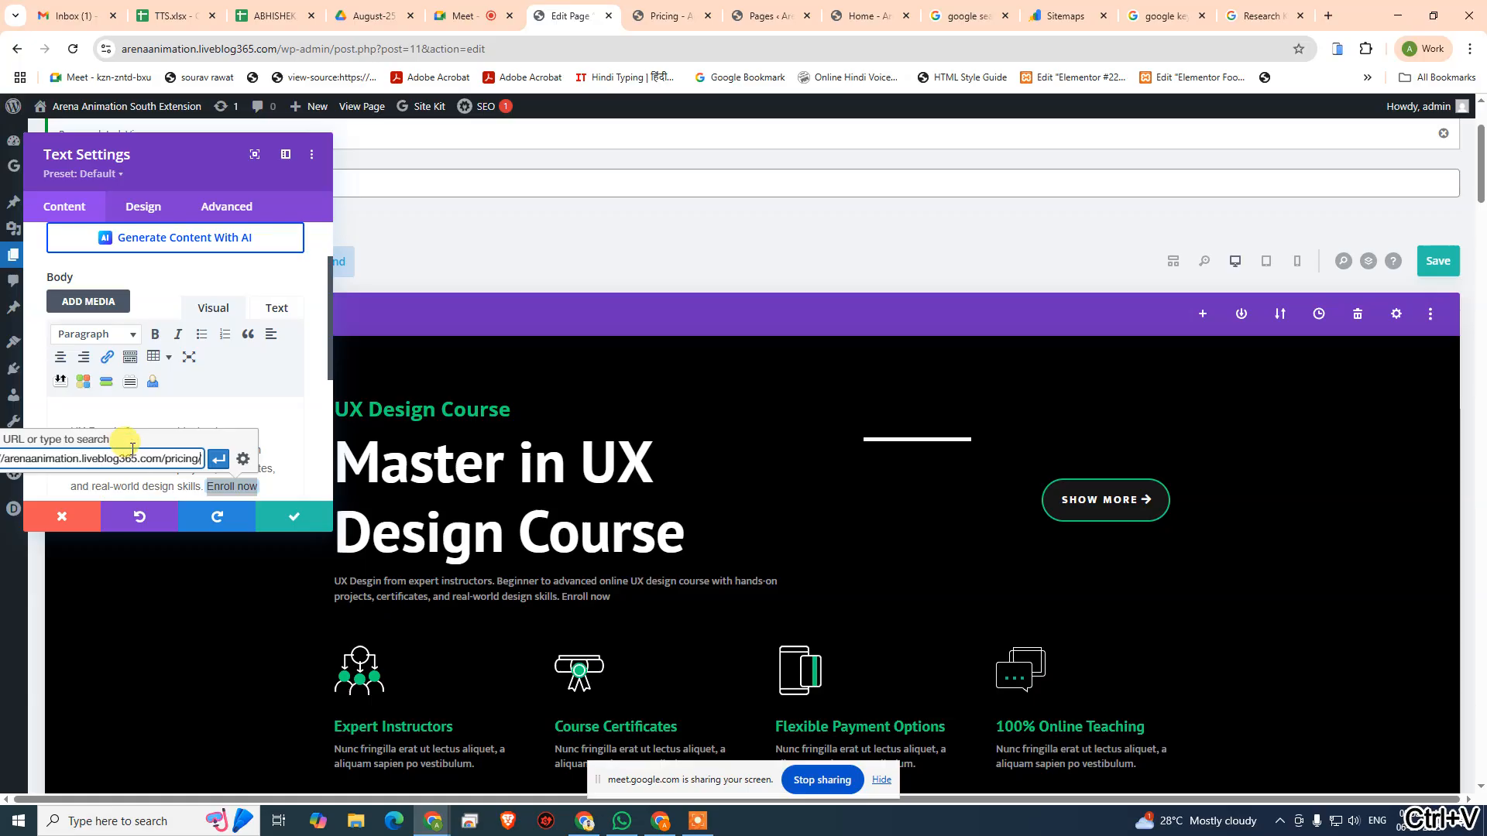
pyautogui.click(219, 463)
pyautogui.click(294, 517)
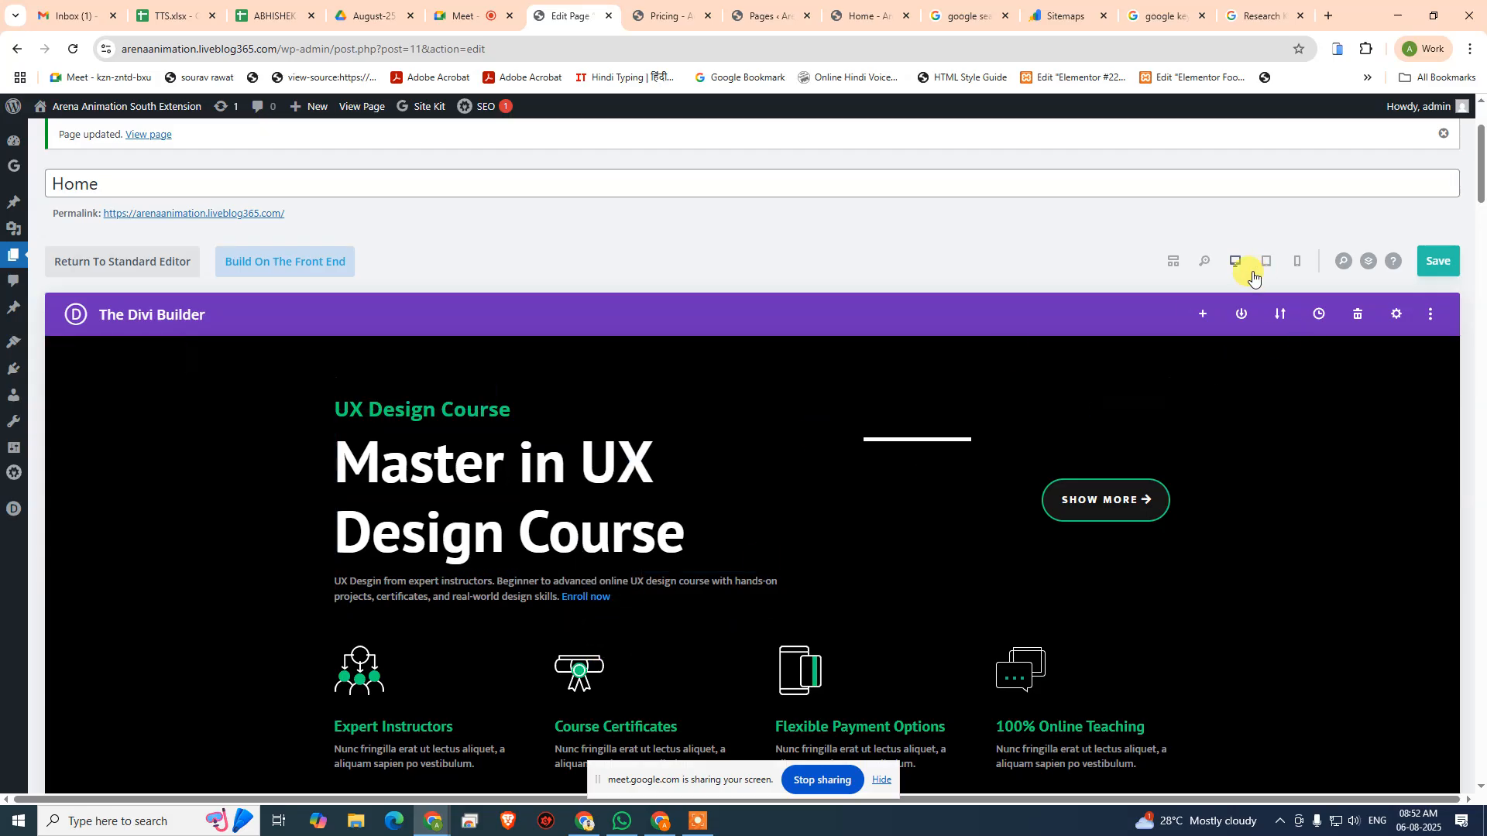
# - Save the Home page and recheck its focus keyphrase and Basic SEO results in AIOSEO
pyautogui.click(1455, 269)
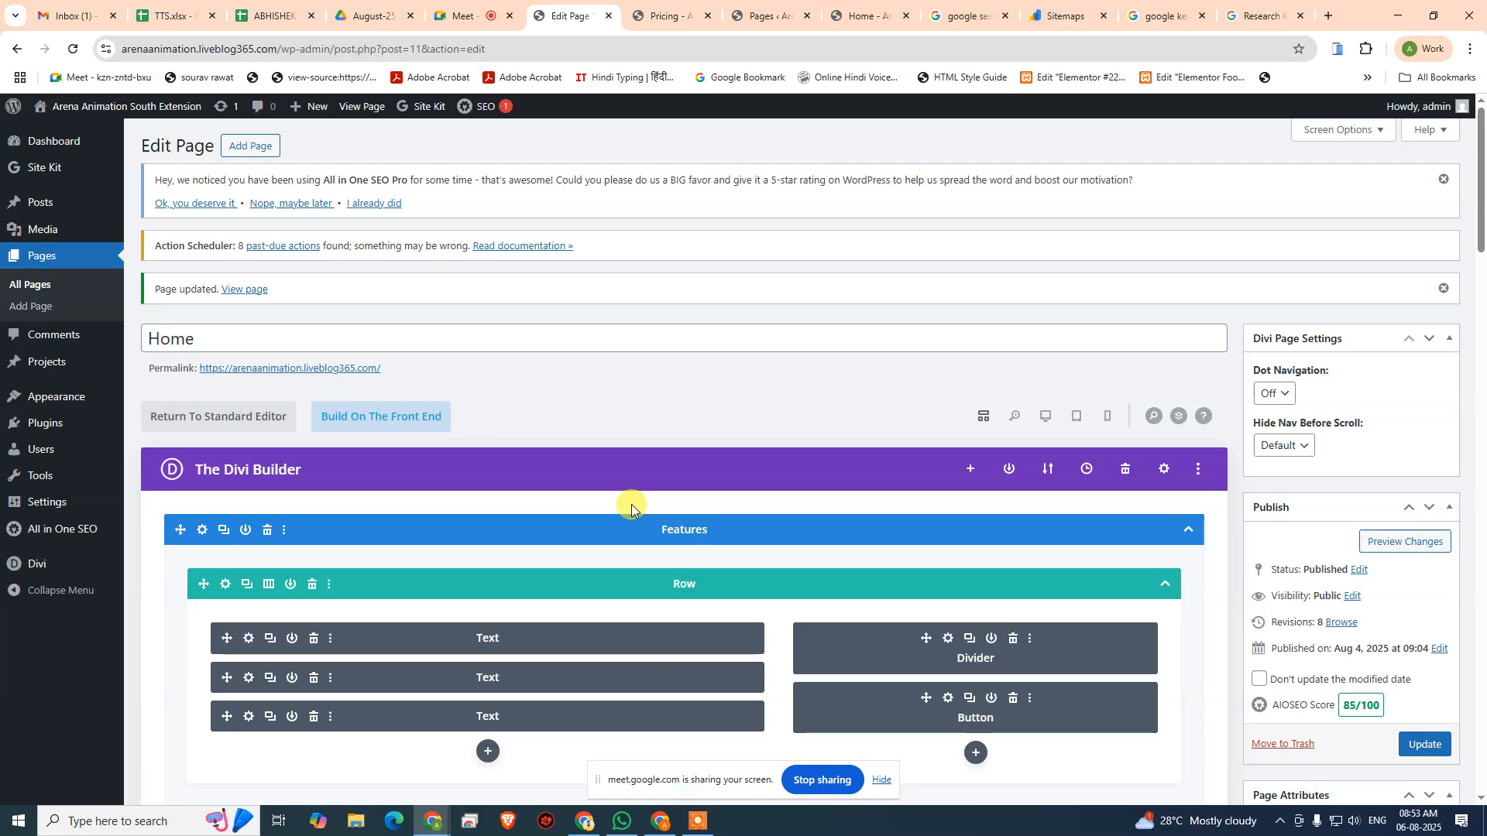
pyautogui.scroll(-20, 487, 659)
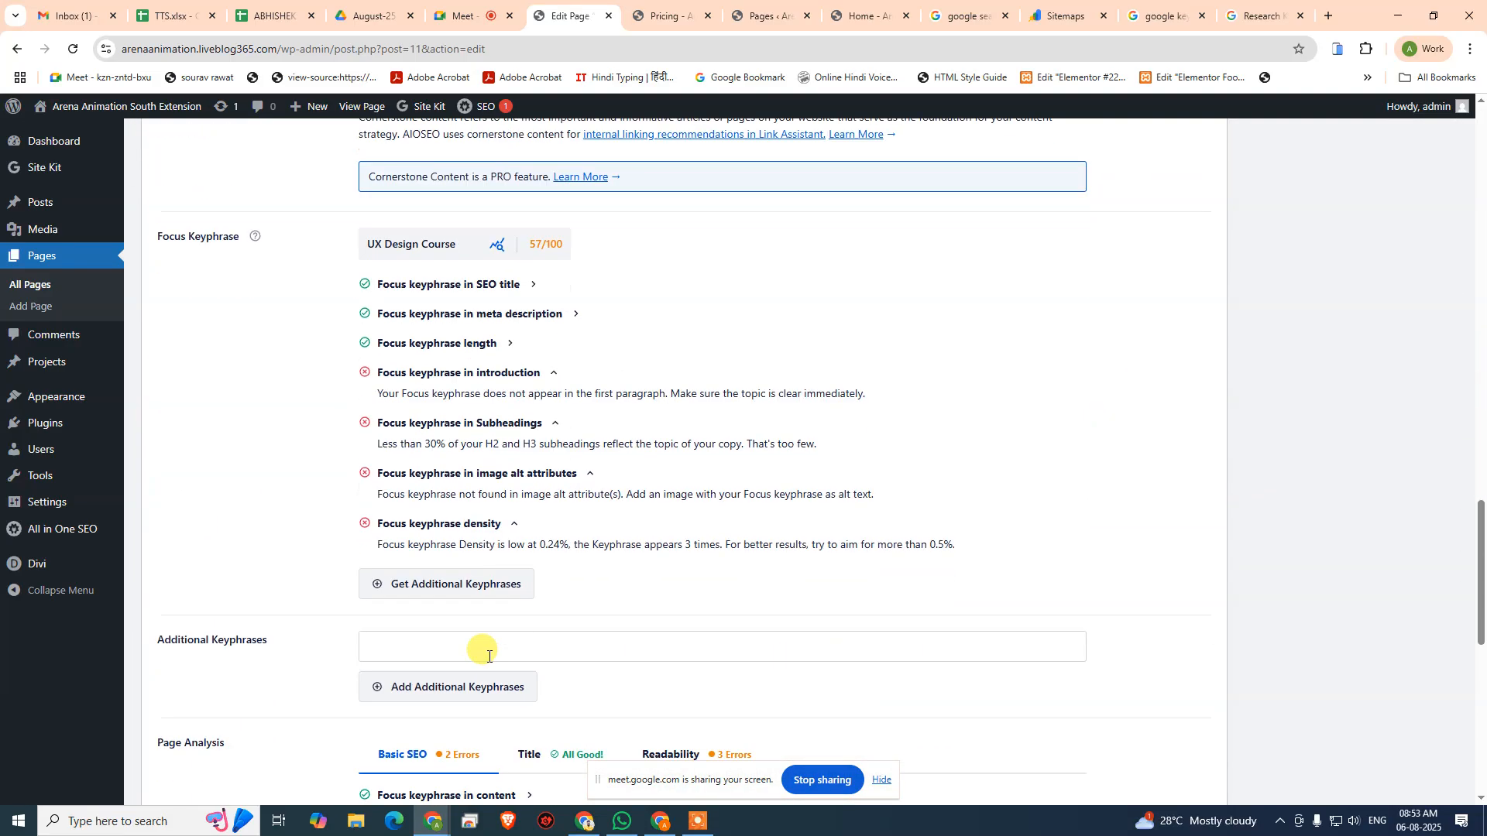
pyautogui.scroll(-6, 488, 657)
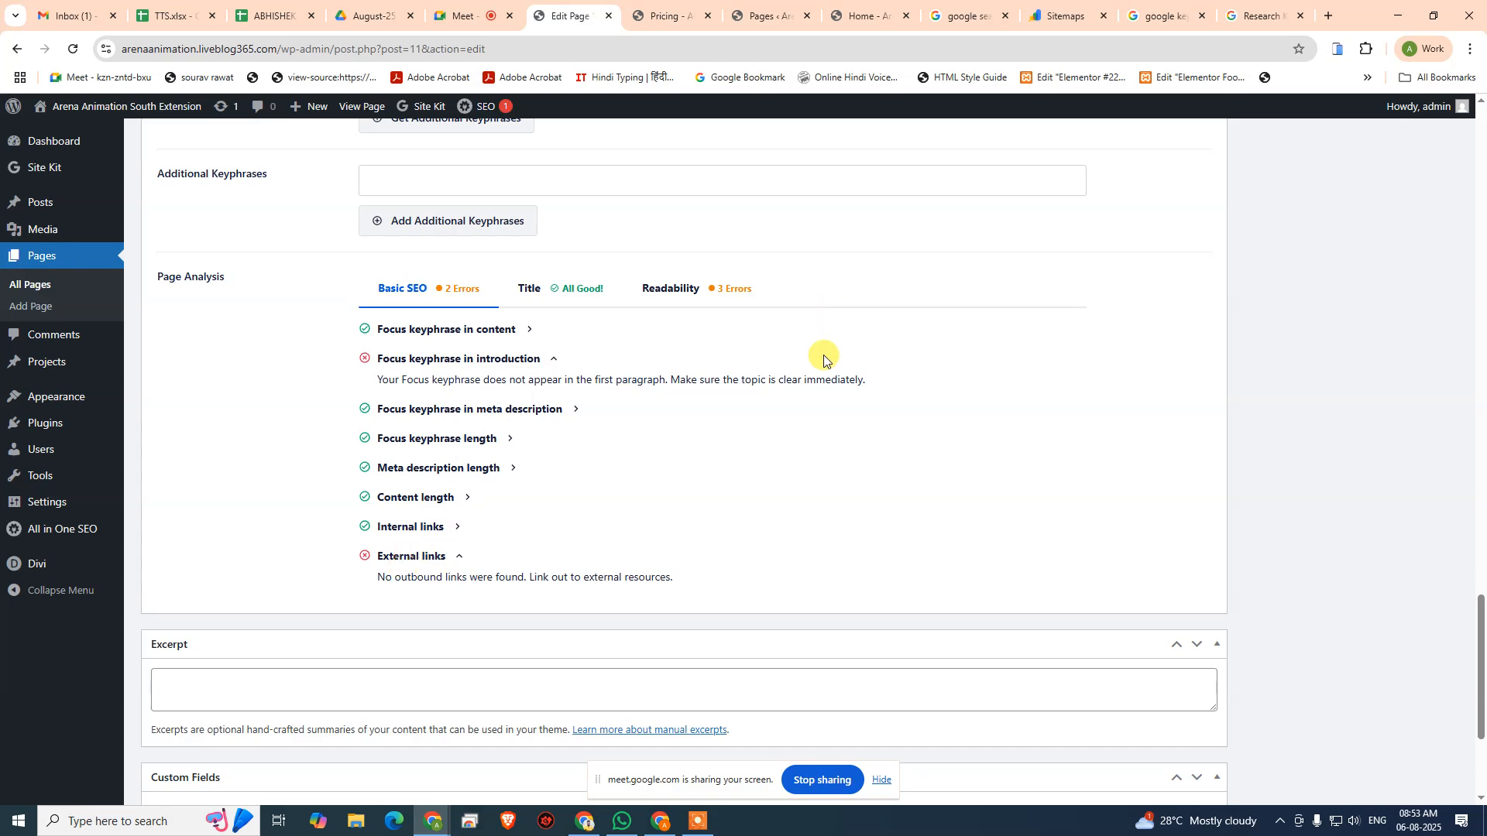
pyautogui.scroll(15, 630, 517)
pyautogui.scroll(8, 643, 512)
# - Open the link settings of the Button module in the Features section's first row
pyautogui.scroll(-4, 643, 511)
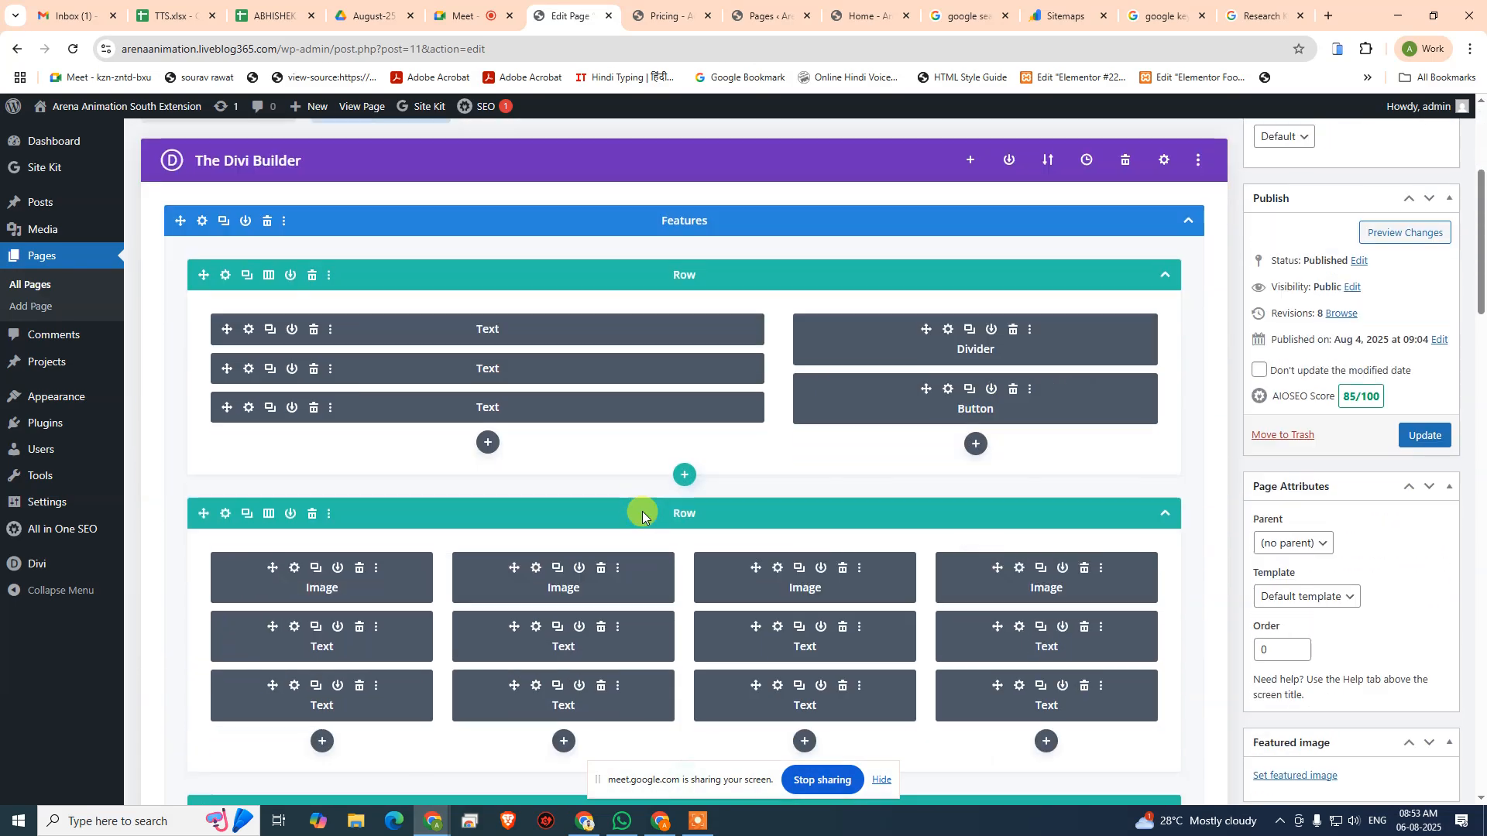
pyautogui.click(946, 388)
pyautogui.scroll(-1, 109, 384)
pyautogui.click(114, 355)
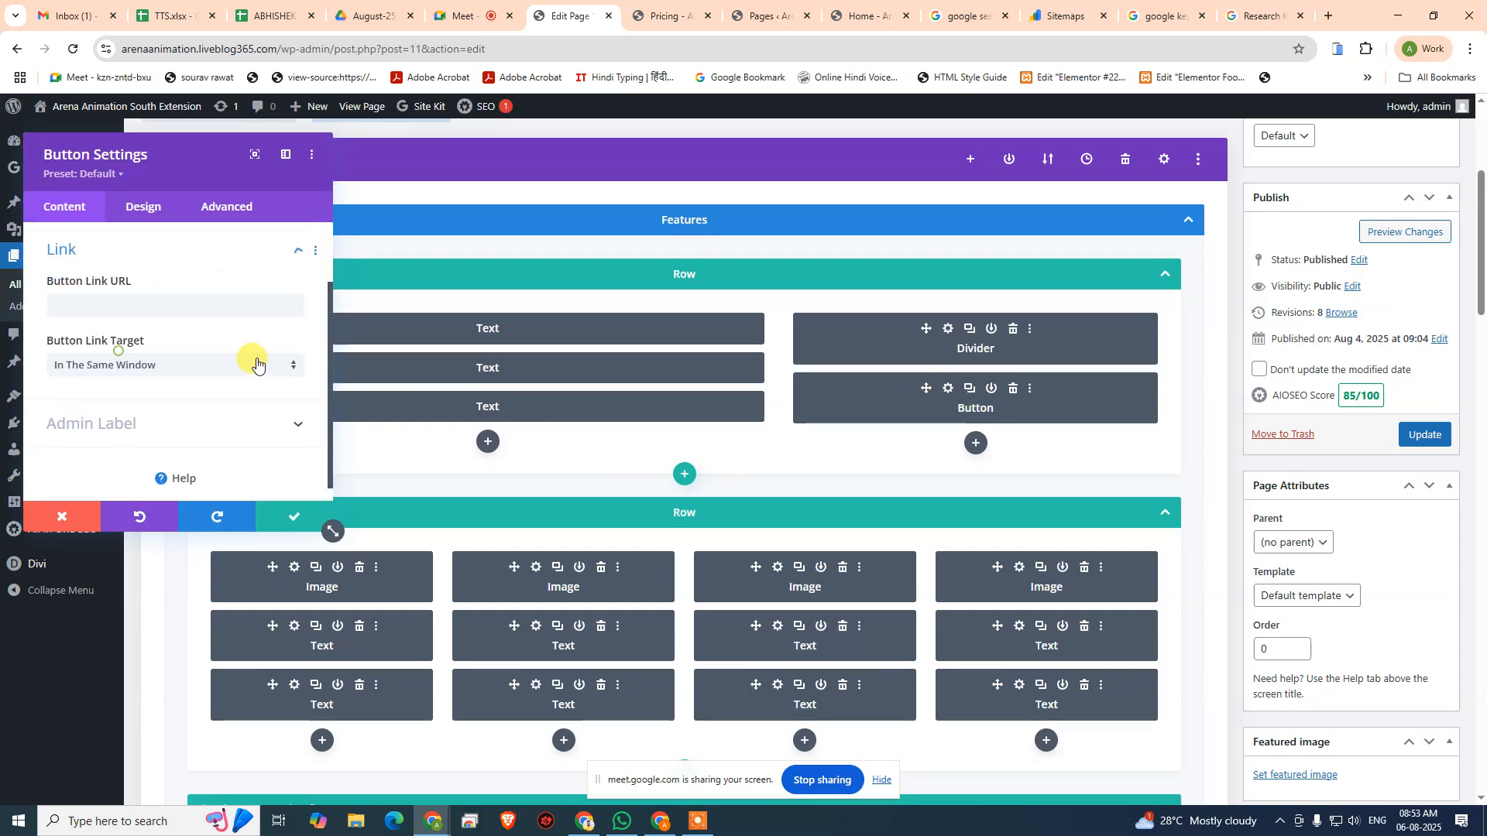
# - Open arena-multimedia.com in a new tab and go to its "Advanced Program in UI UX Design" course page under Digital Design
pyautogui.click(1329, 15)
pyautogui.write('arena-')
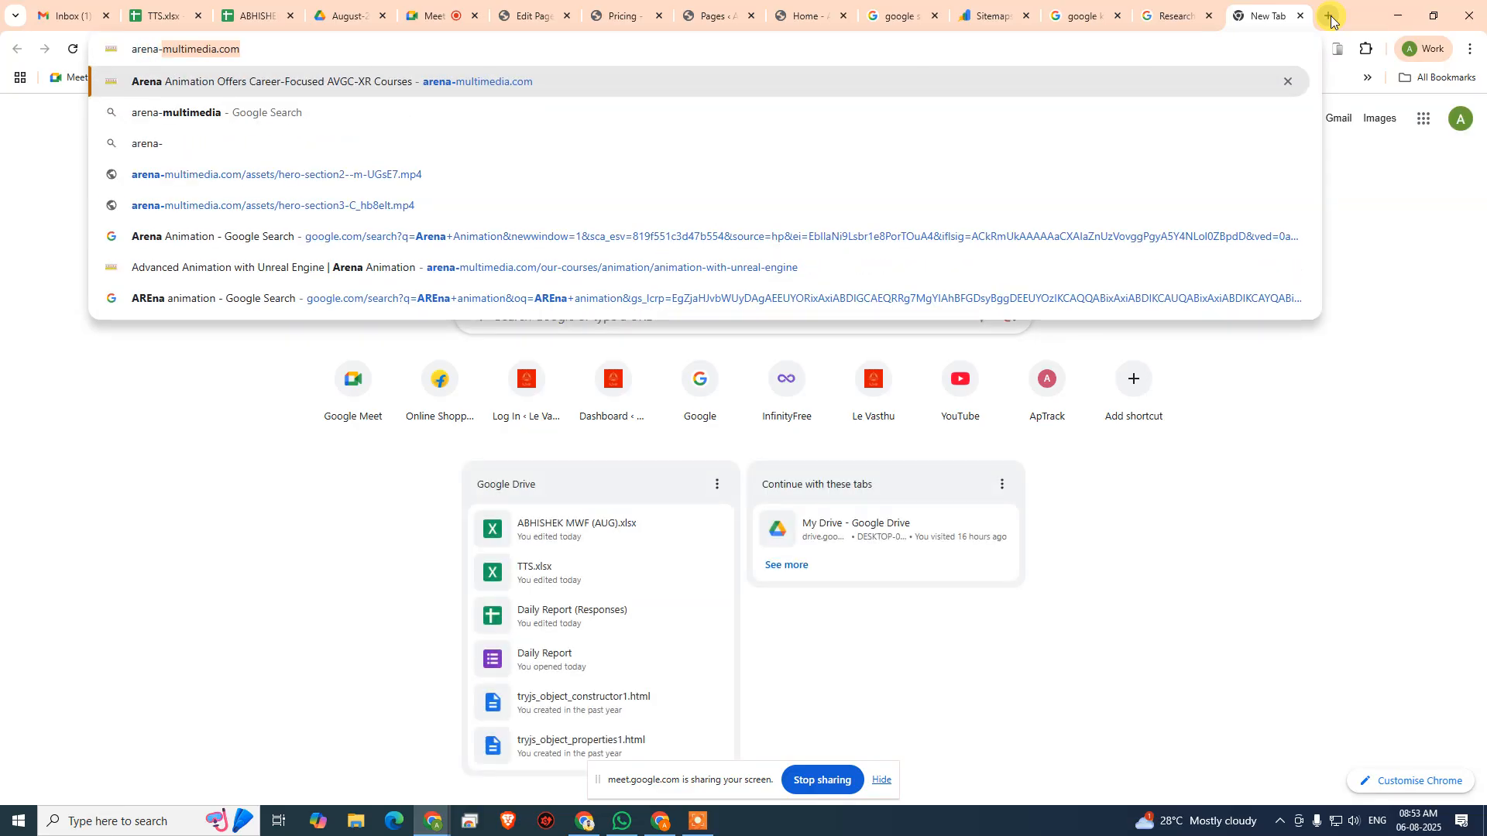
pyautogui.press('Return')
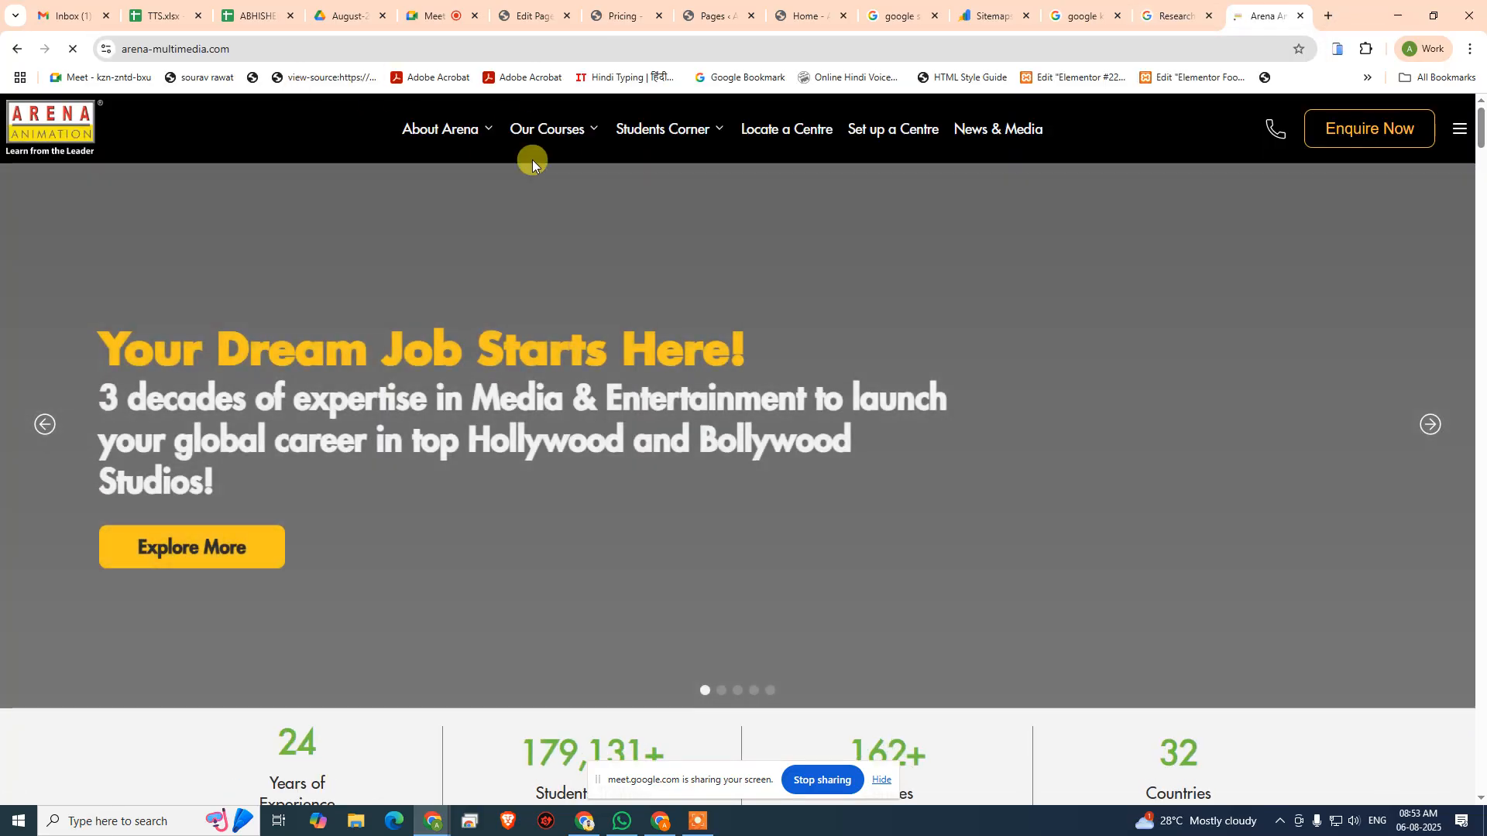
pyautogui.moveTo(564, 129)
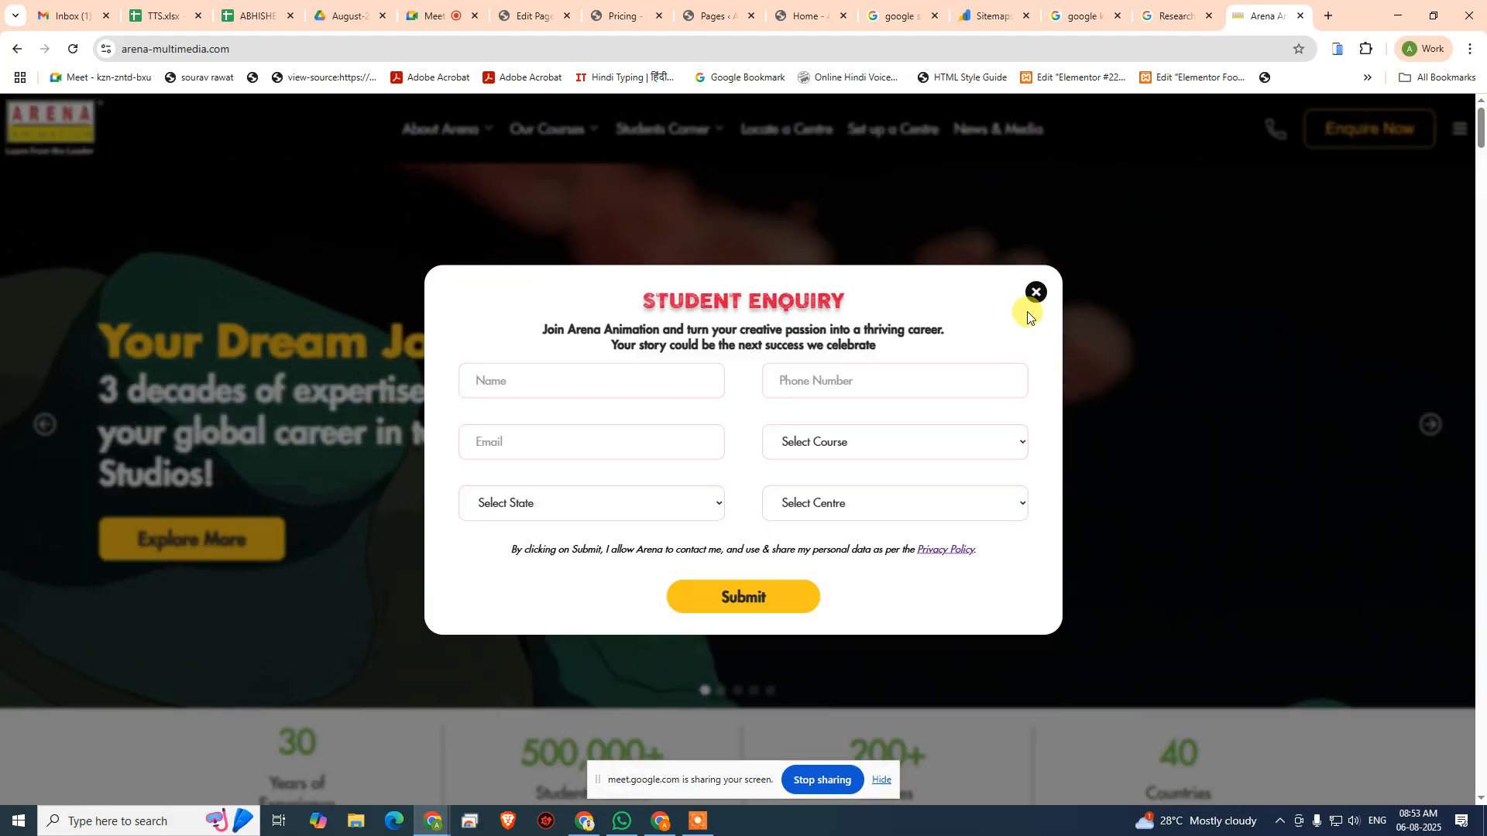
pyautogui.click(1035, 289)
pyautogui.moveTo(535, 127)
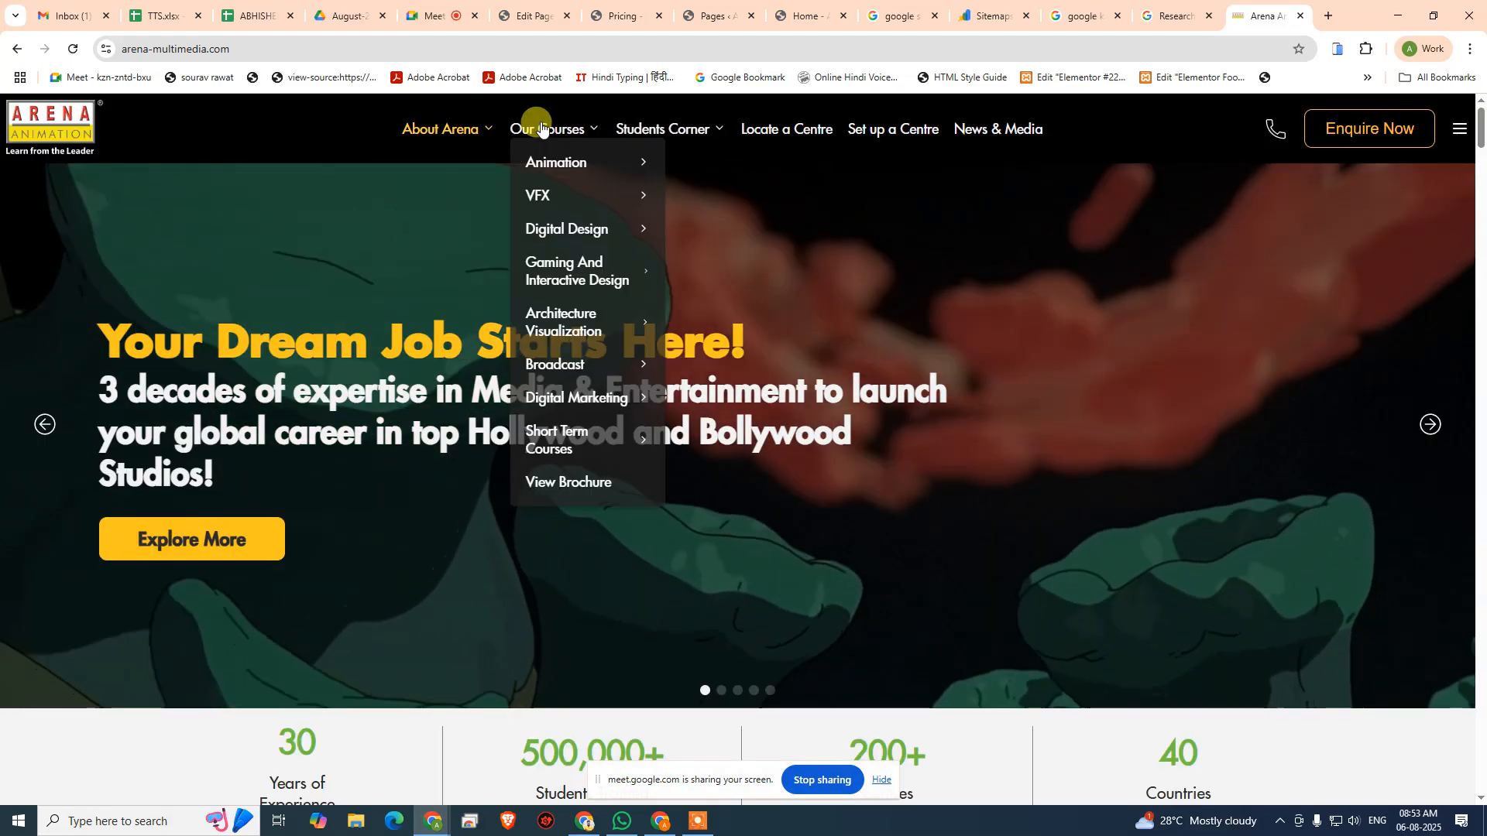
pyautogui.moveTo(600, 227)
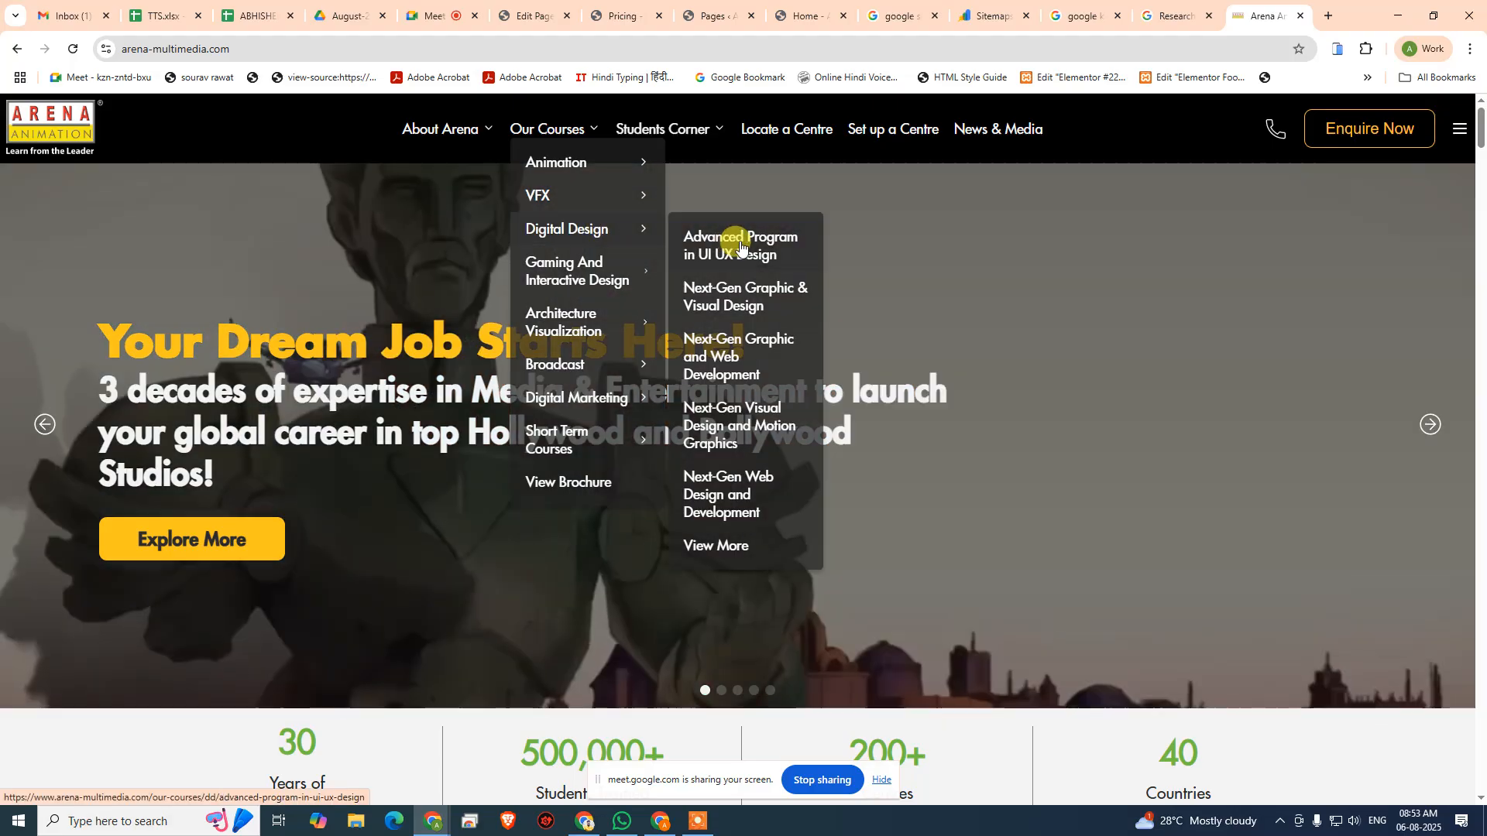
pyautogui.click(738, 245)
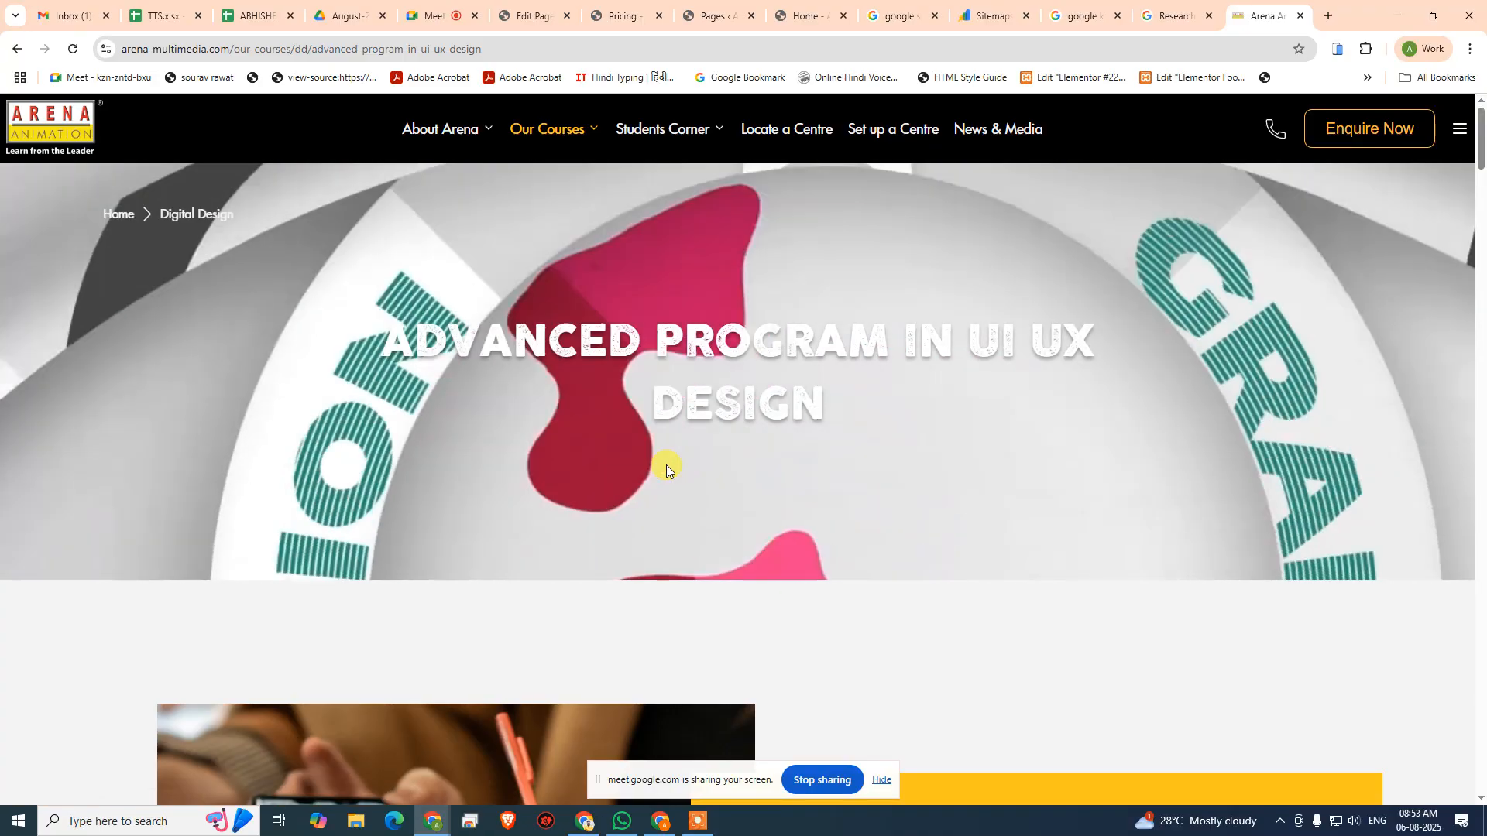
pyautogui.scroll(-6, 696, 442)
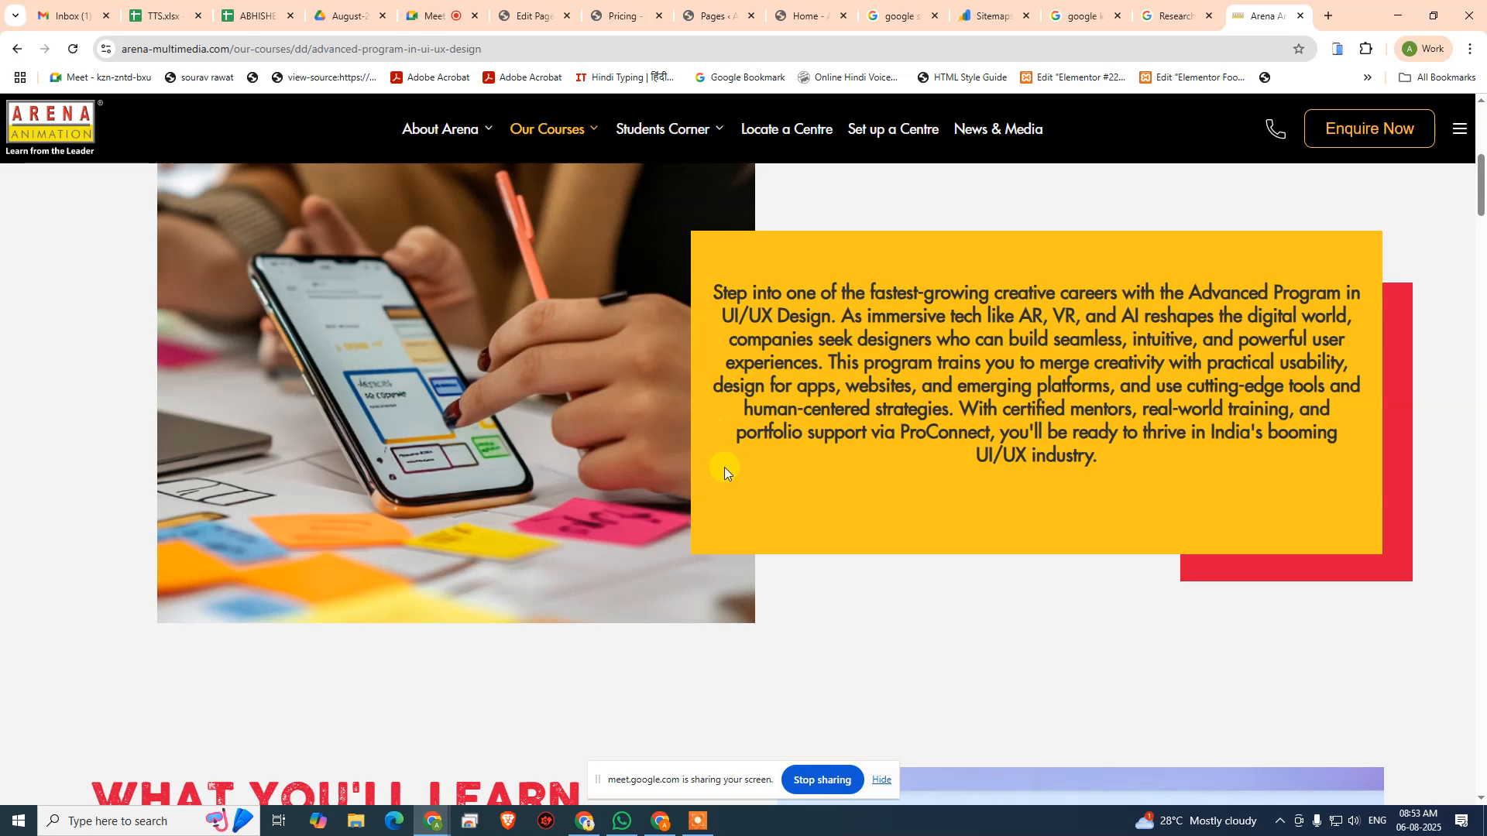
# - Copy the UI UX Design course page's URL, set it as the Home page button's link URL, and save the module
pyautogui.click(511, 46)
pyautogui.hotkey('ctrl', 'c')
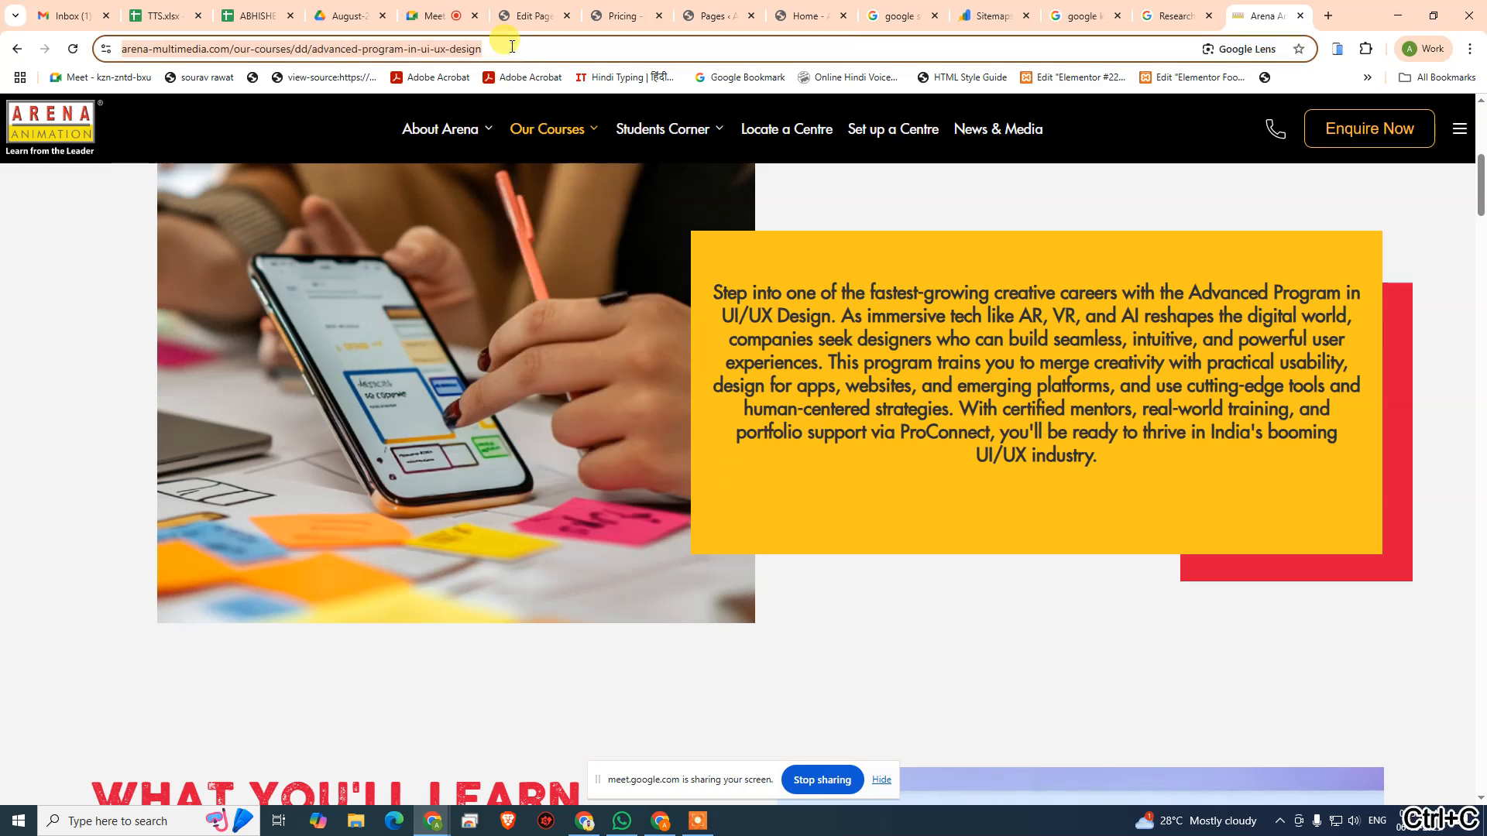
pyautogui.click(518, 8)
pyautogui.click(127, 300)
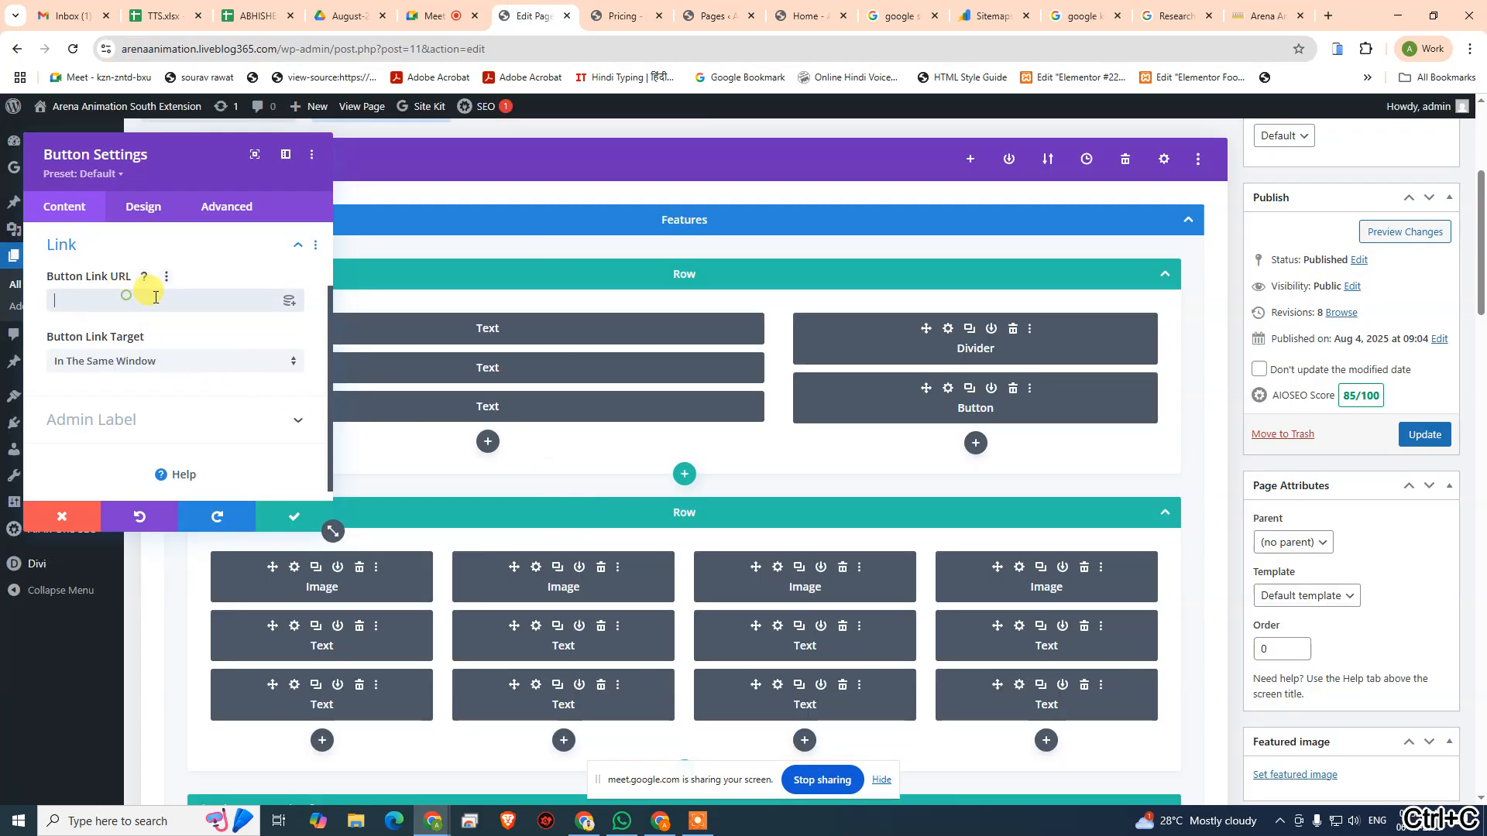
pyautogui.hotkey('ctrl', 'v')
pyautogui.click(288, 518)
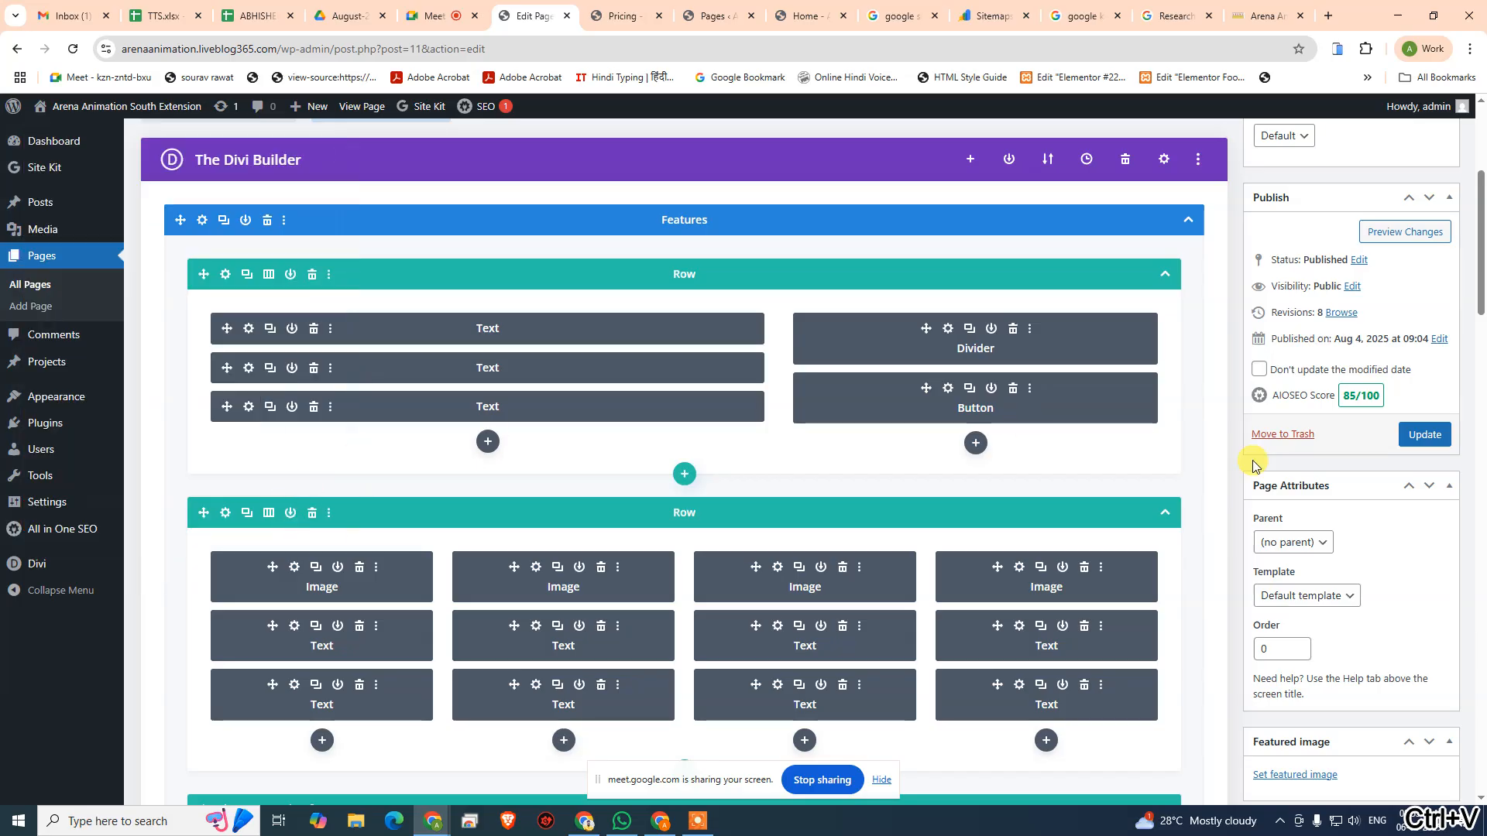
# - Update the Home page and recheck its Basic SEO results in AIOSEO, including the external links check
pyautogui.click(1424, 434)
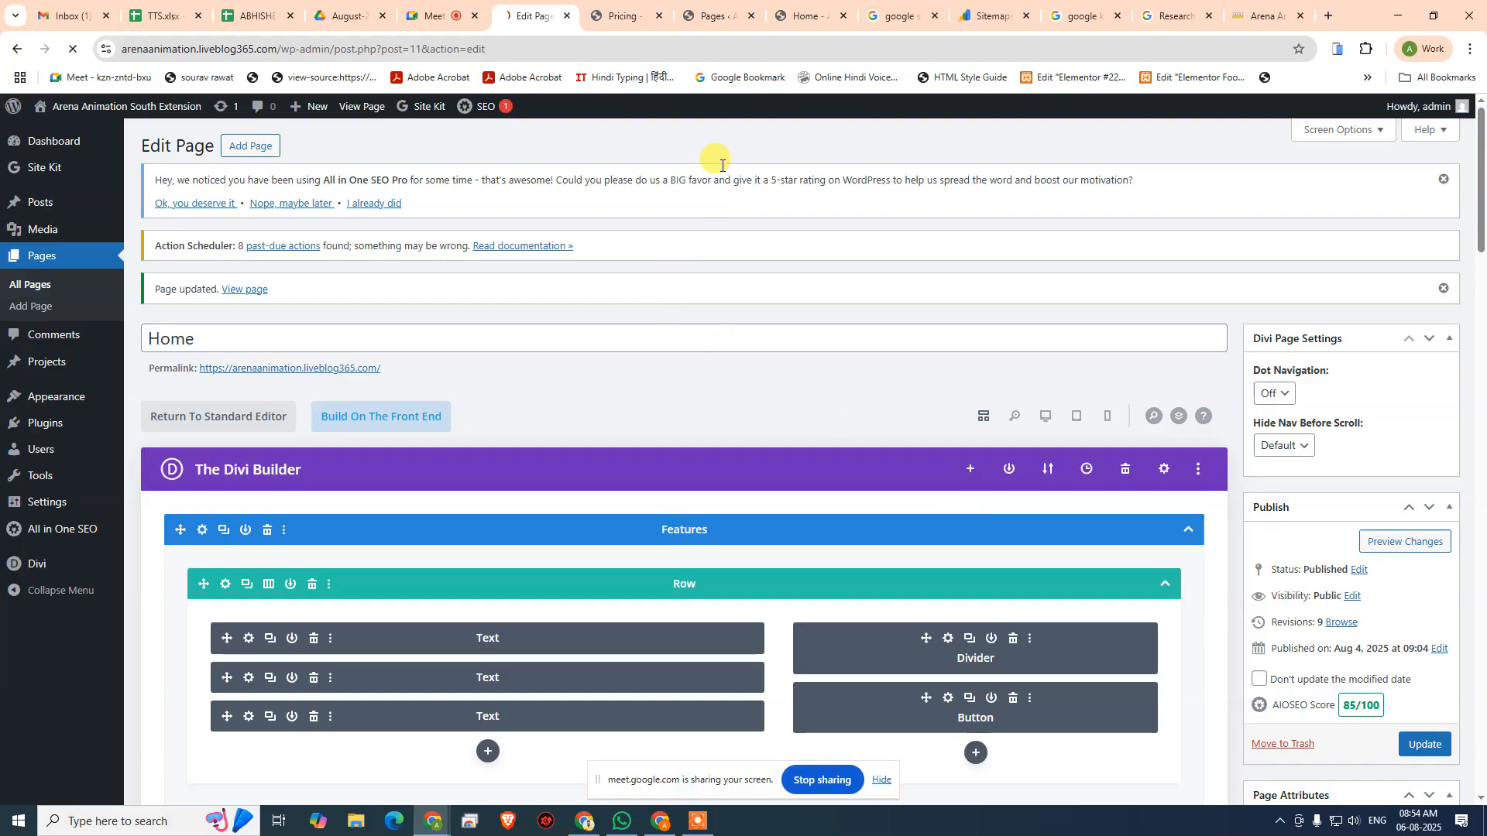
pyautogui.scroll(-15, 648, 557)
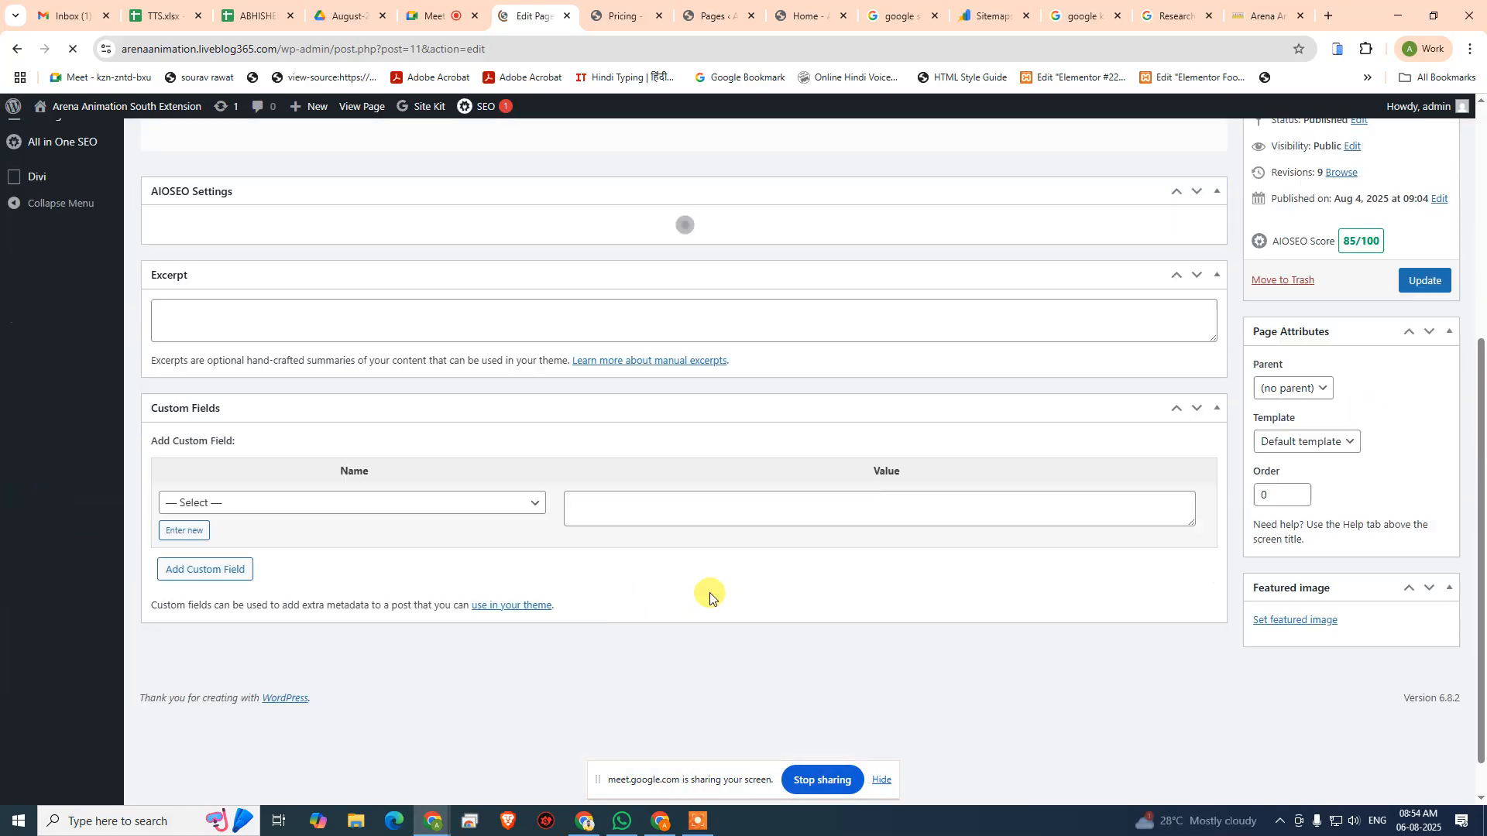
pyautogui.scroll(-8, 625, 598)
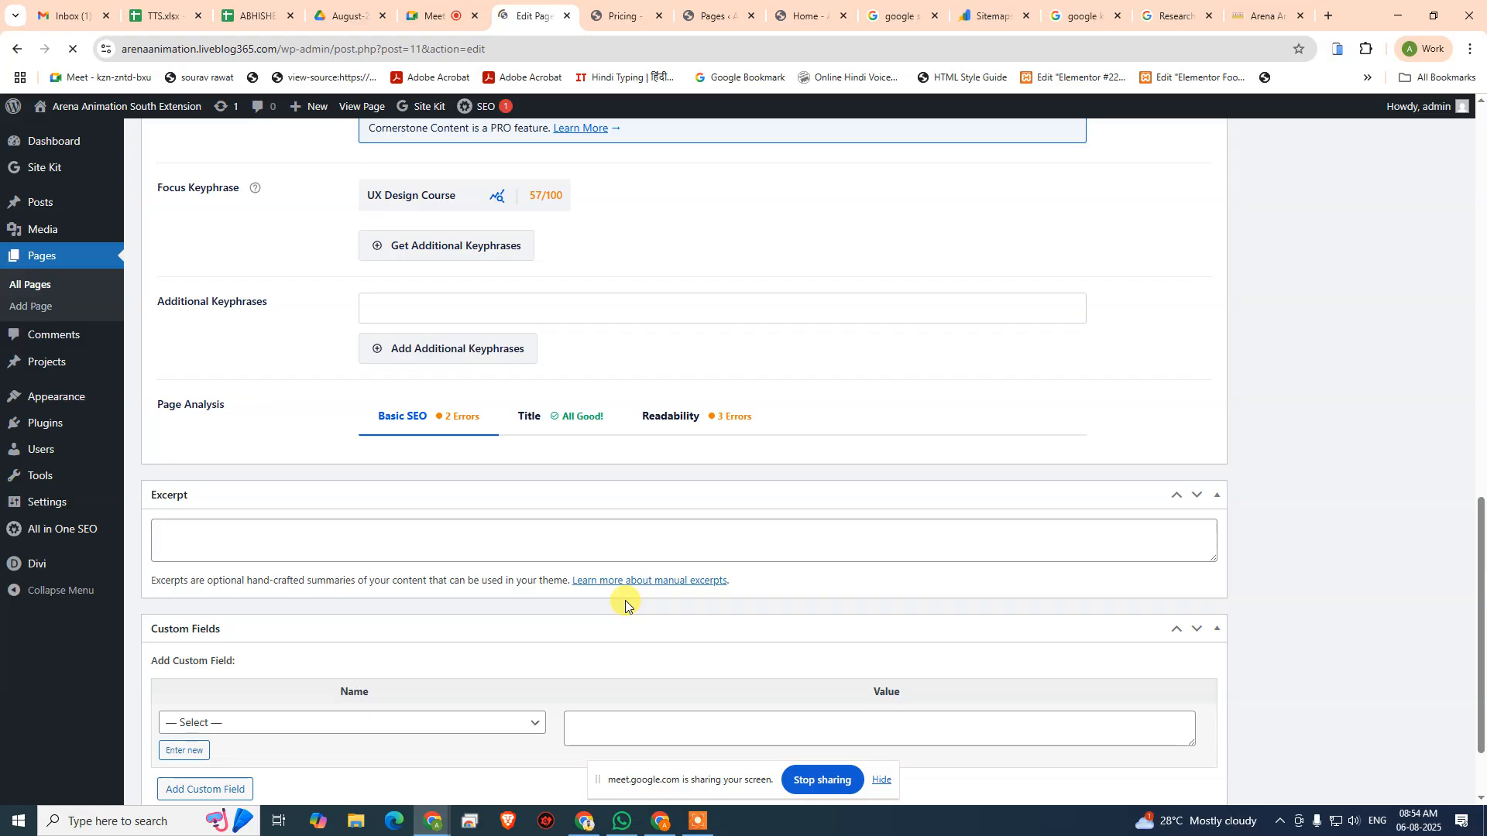
pyautogui.scroll(5, 625, 601)
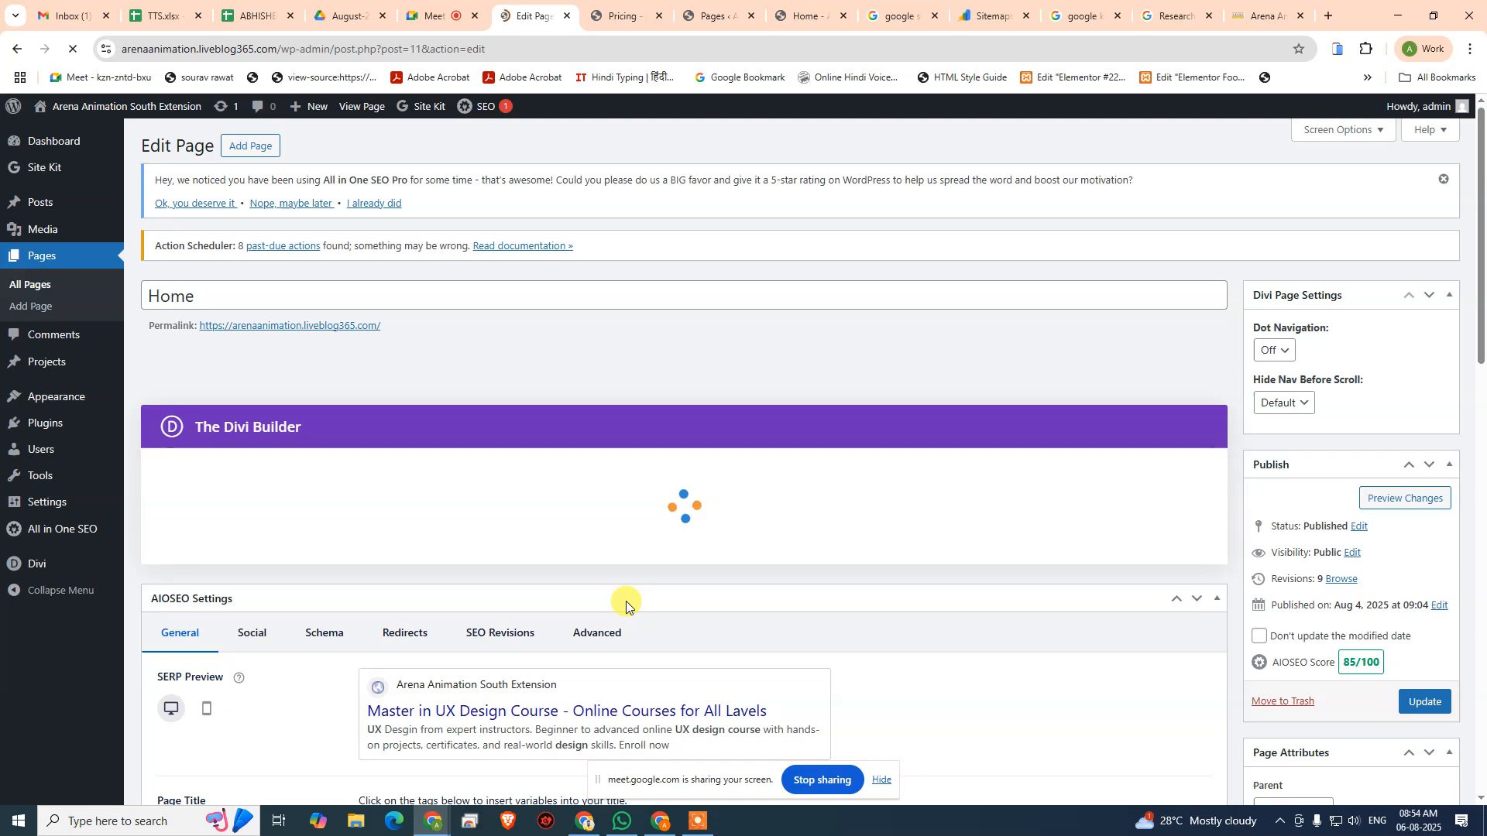
pyautogui.scroll(-6, 620, 635)
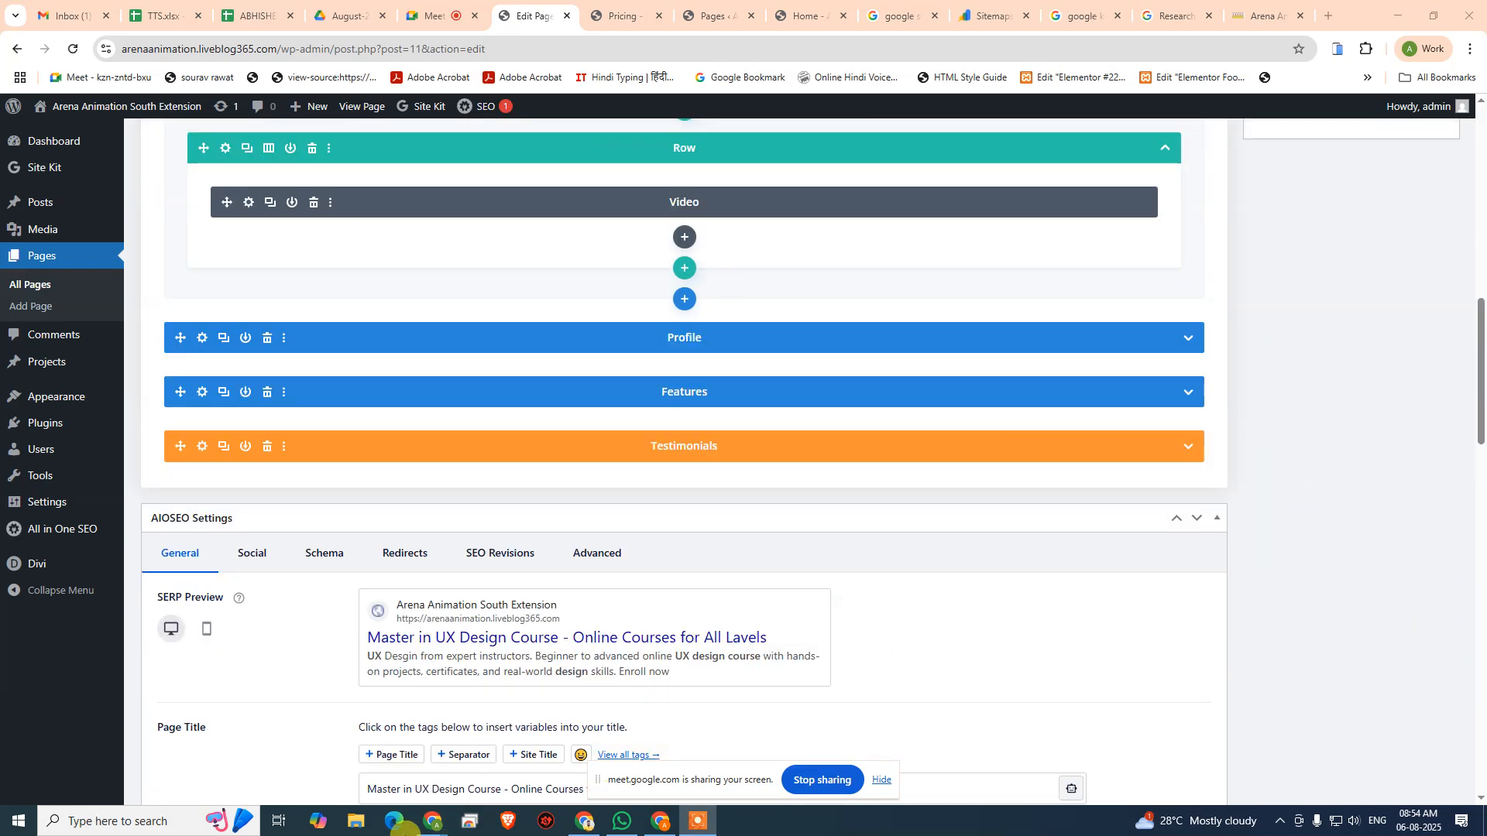
pyautogui.scroll(-16, 806, 531)
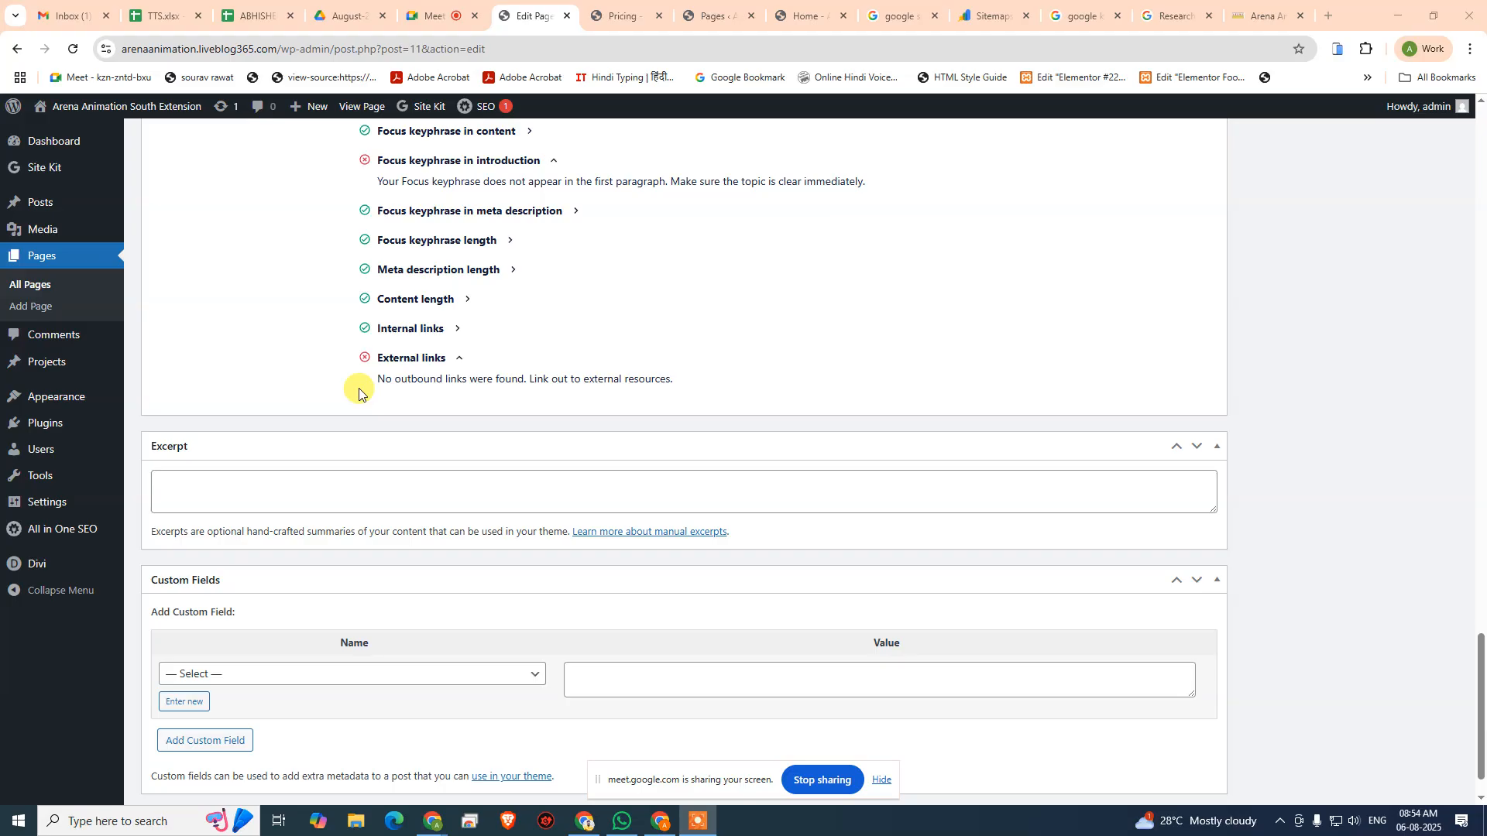
# - Go from the live Pricing page to the Home page and examine its sections for a place to put an external link
pyautogui.click(627, 14)
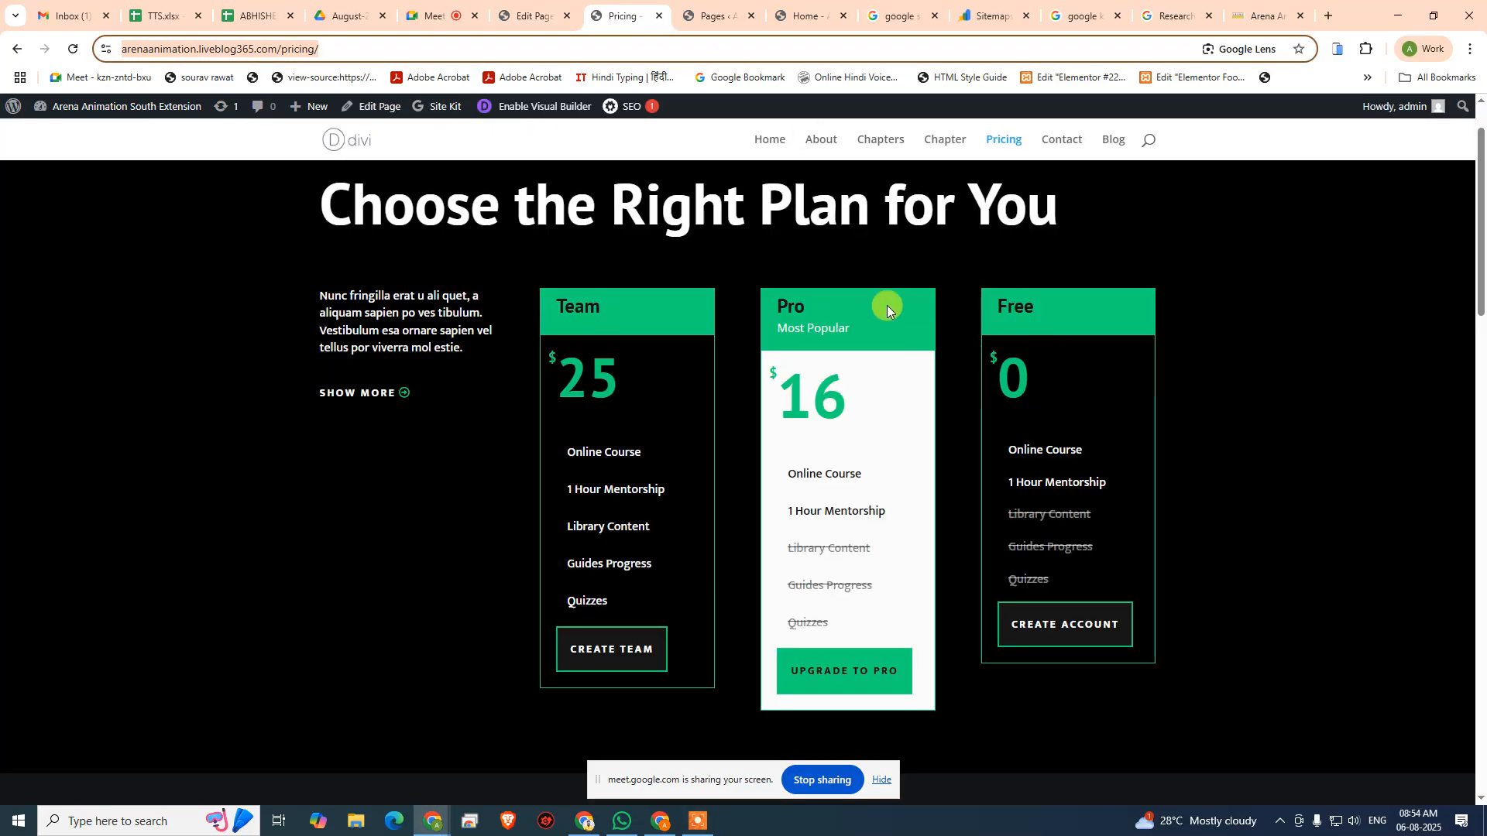
pyautogui.click(770, 151)
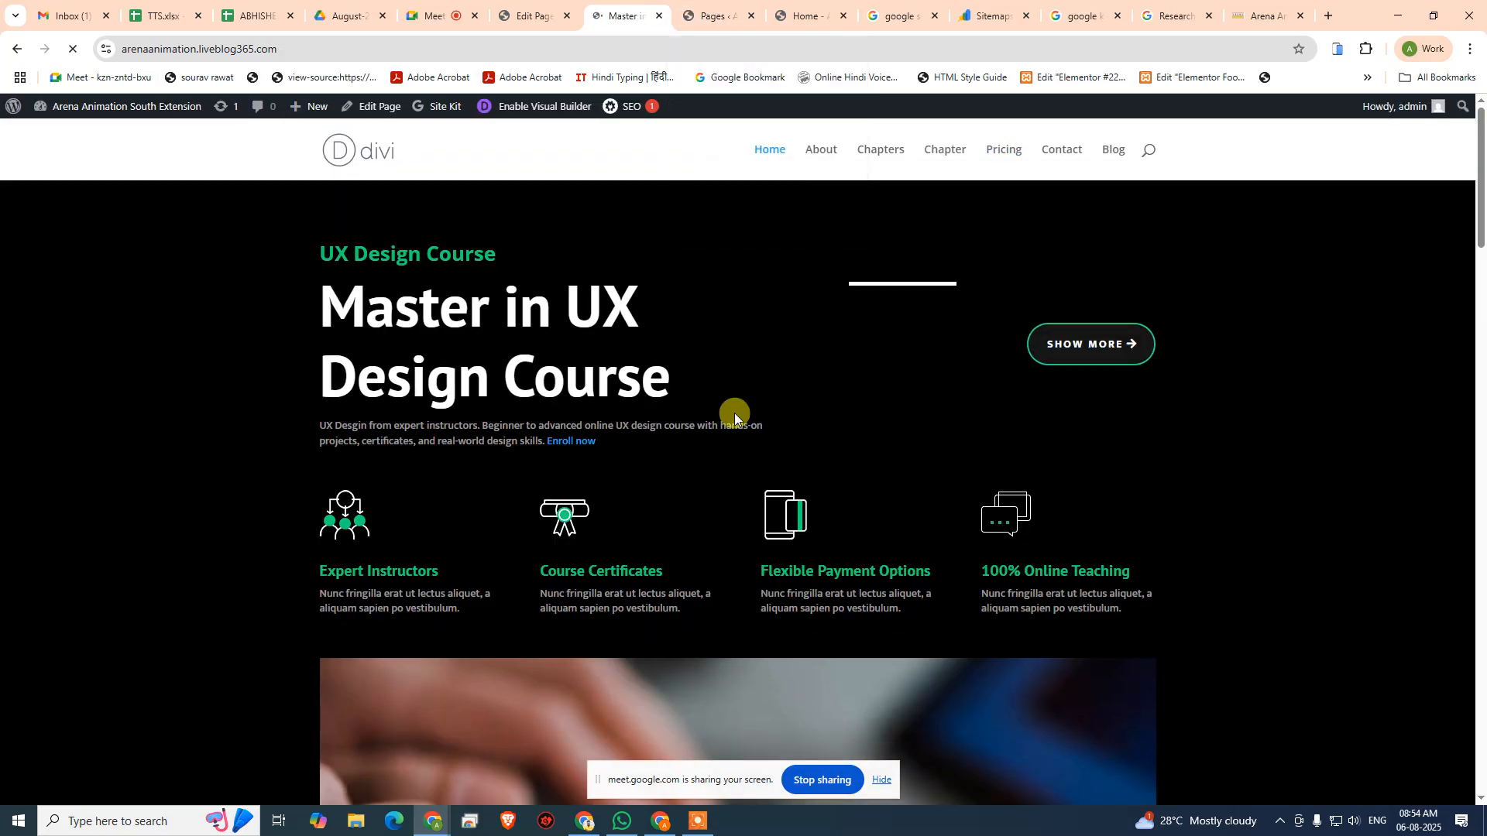
pyautogui.scroll(-10, 842, 422)
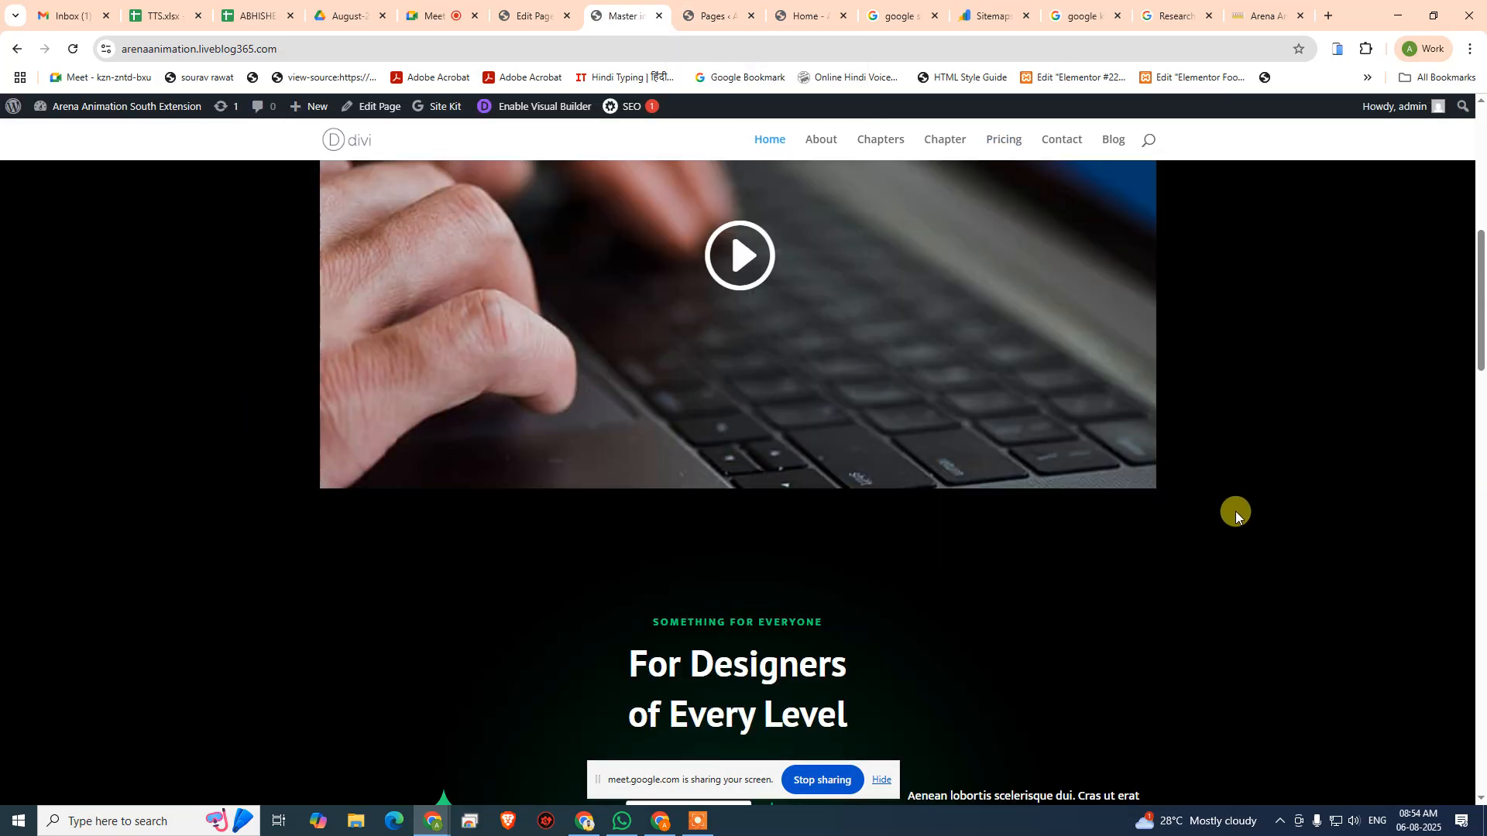
pyautogui.scroll(-12, 833, 499)
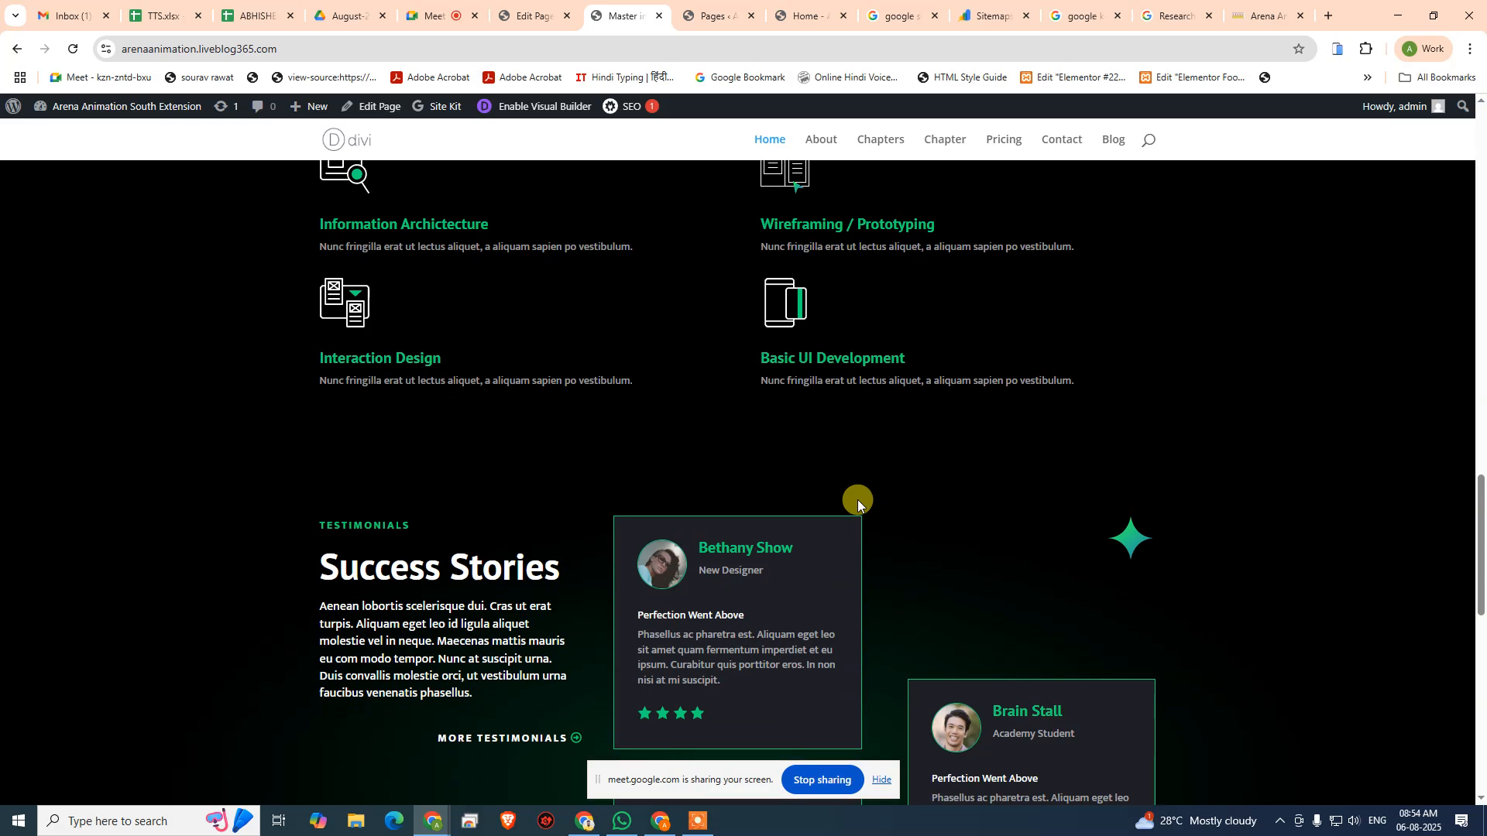
pyautogui.scroll(-9, 862, 498)
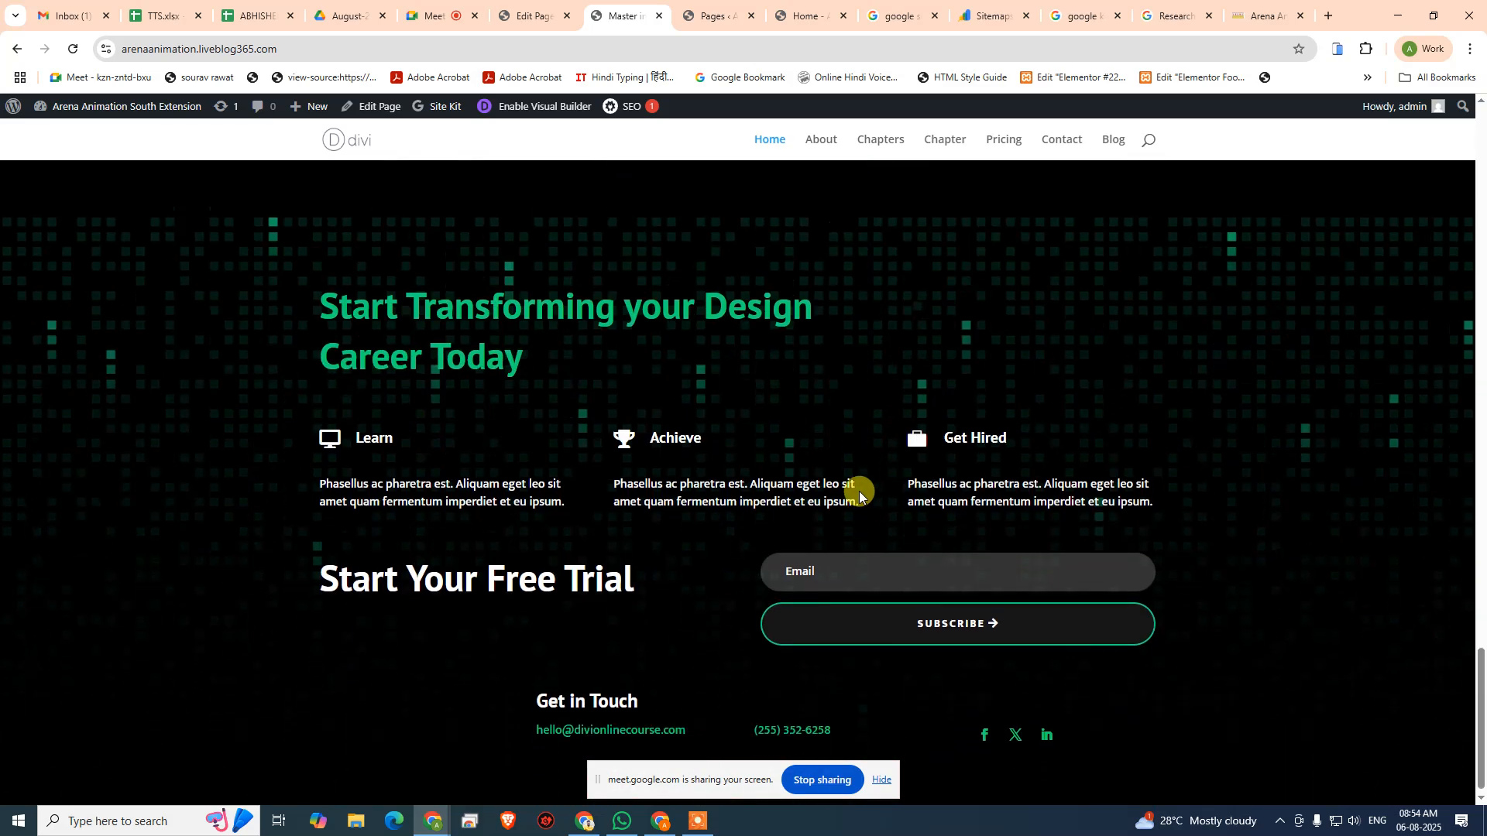
pyautogui.scroll(10, 858, 491)
pyautogui.scroll(20, 855, 491)
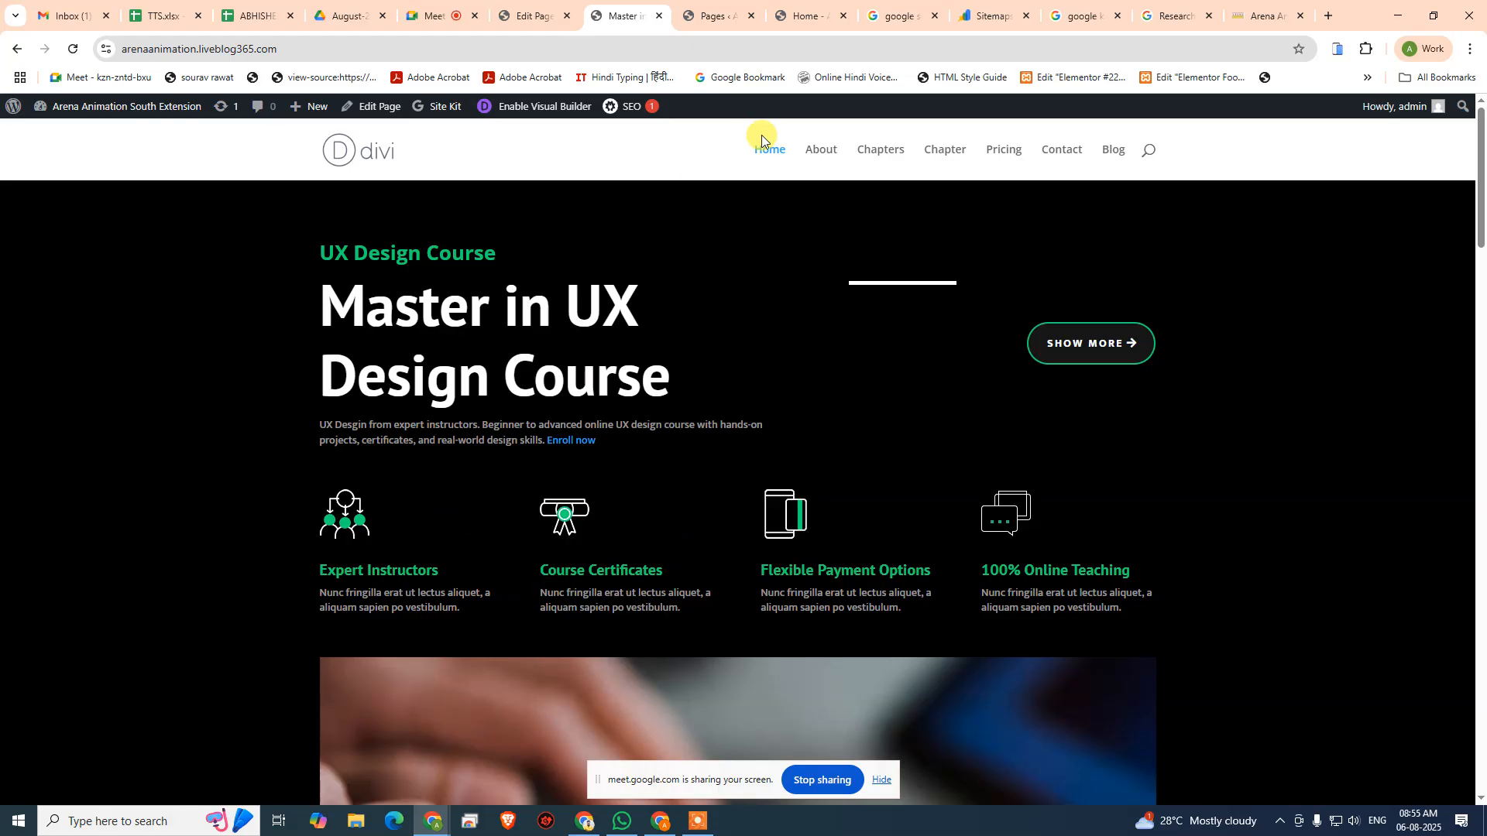
# - Return to the Home page editor, switch Divi Builder to desktop view, and open the "Course Certificates" heading's text settings
pyautogui.click(533, 14)
pyautogui.scroll(15, 458, 331)
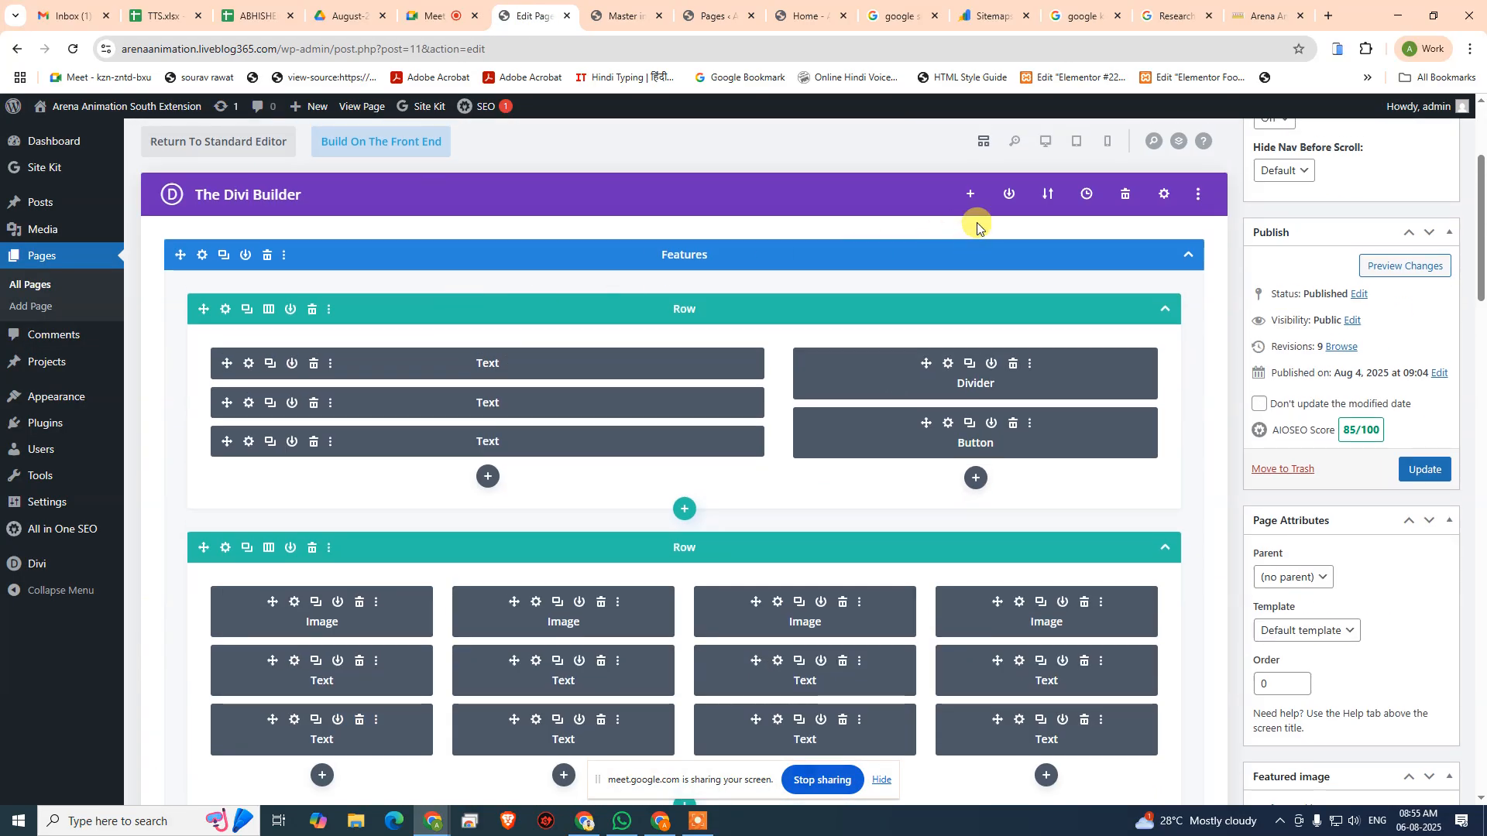
pyautogui.click(1045, 141)
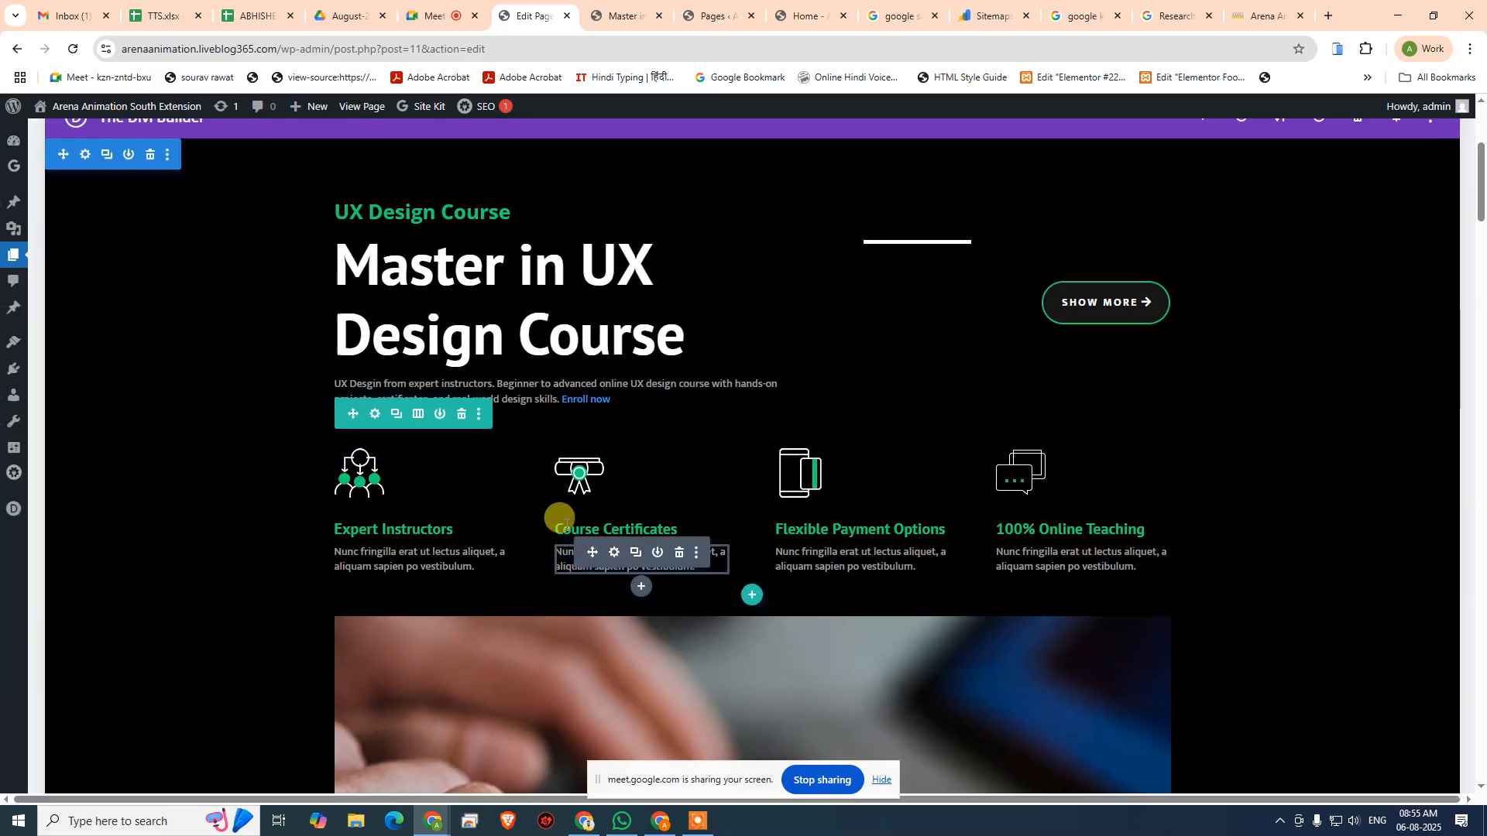
pyautogui.click(645, 534)
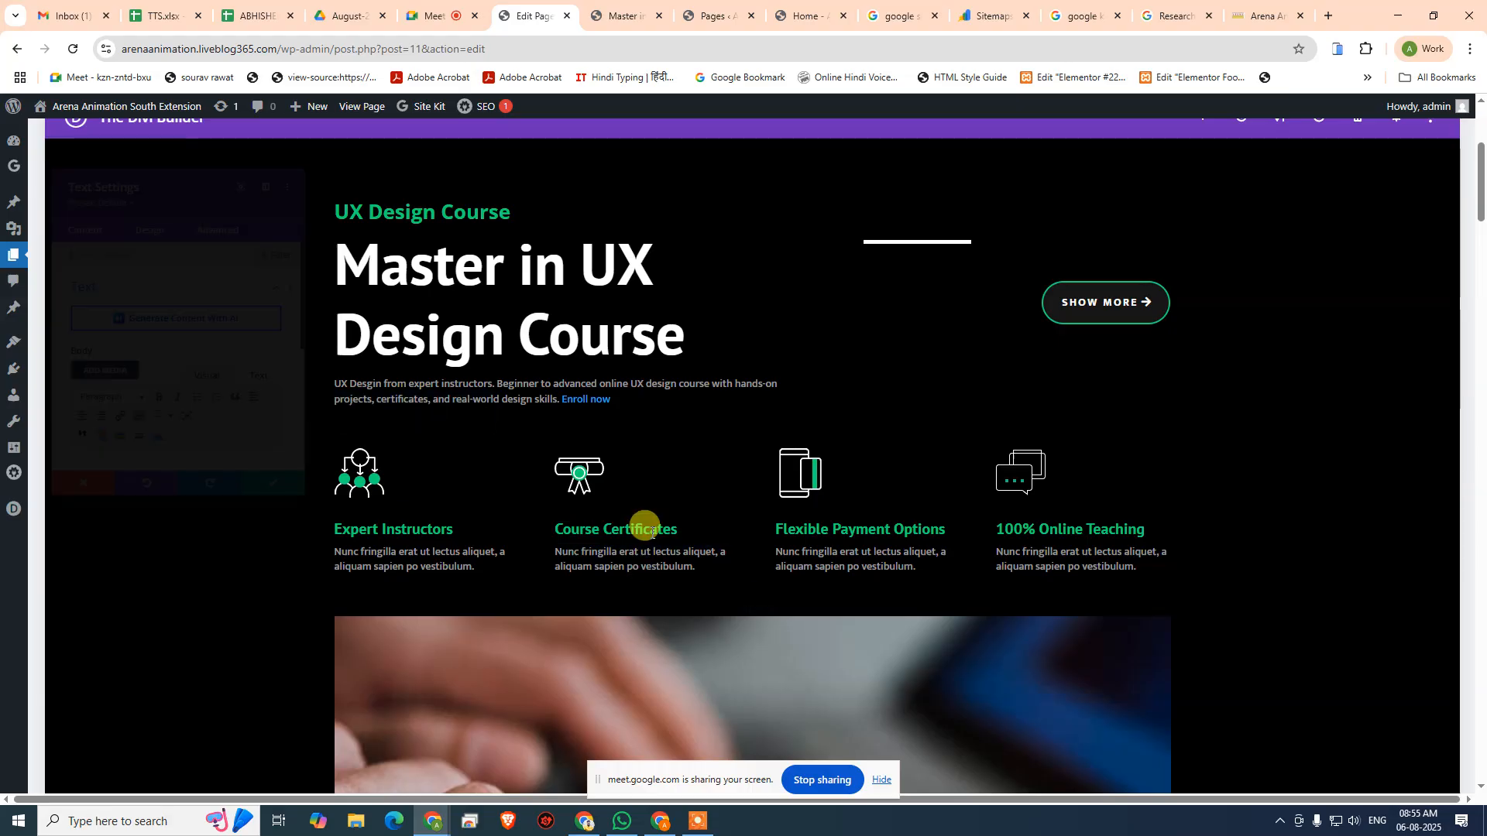
# - Link the "Course Certificates" heading text to the copied arena-multimedia.com course URL and save the text module
pyautogui.scroll(-2, 169, 387)
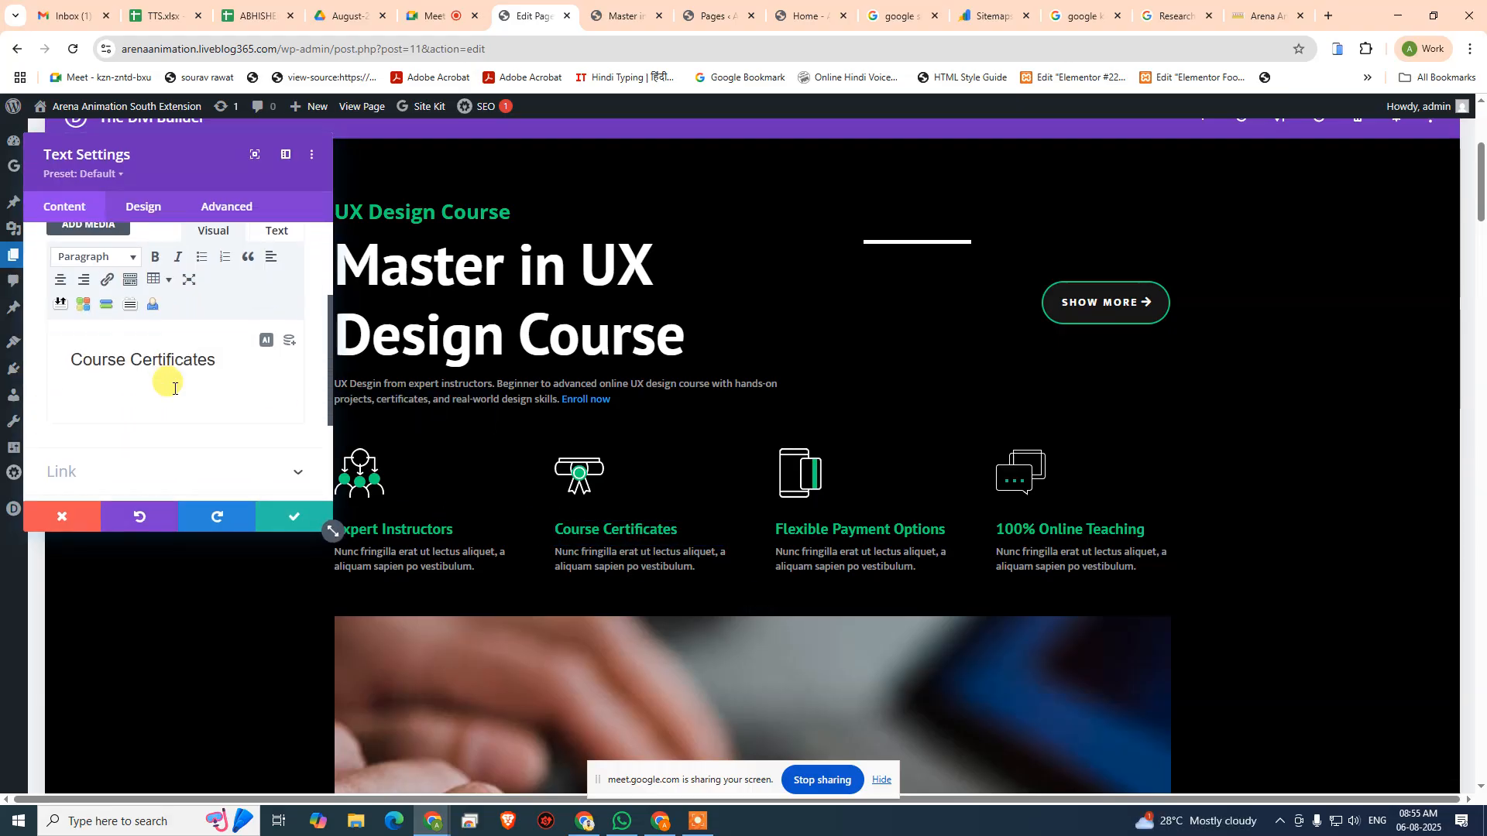
pyautogui.moveTo(220, 364); pyautogui.dragTo(56, 358)
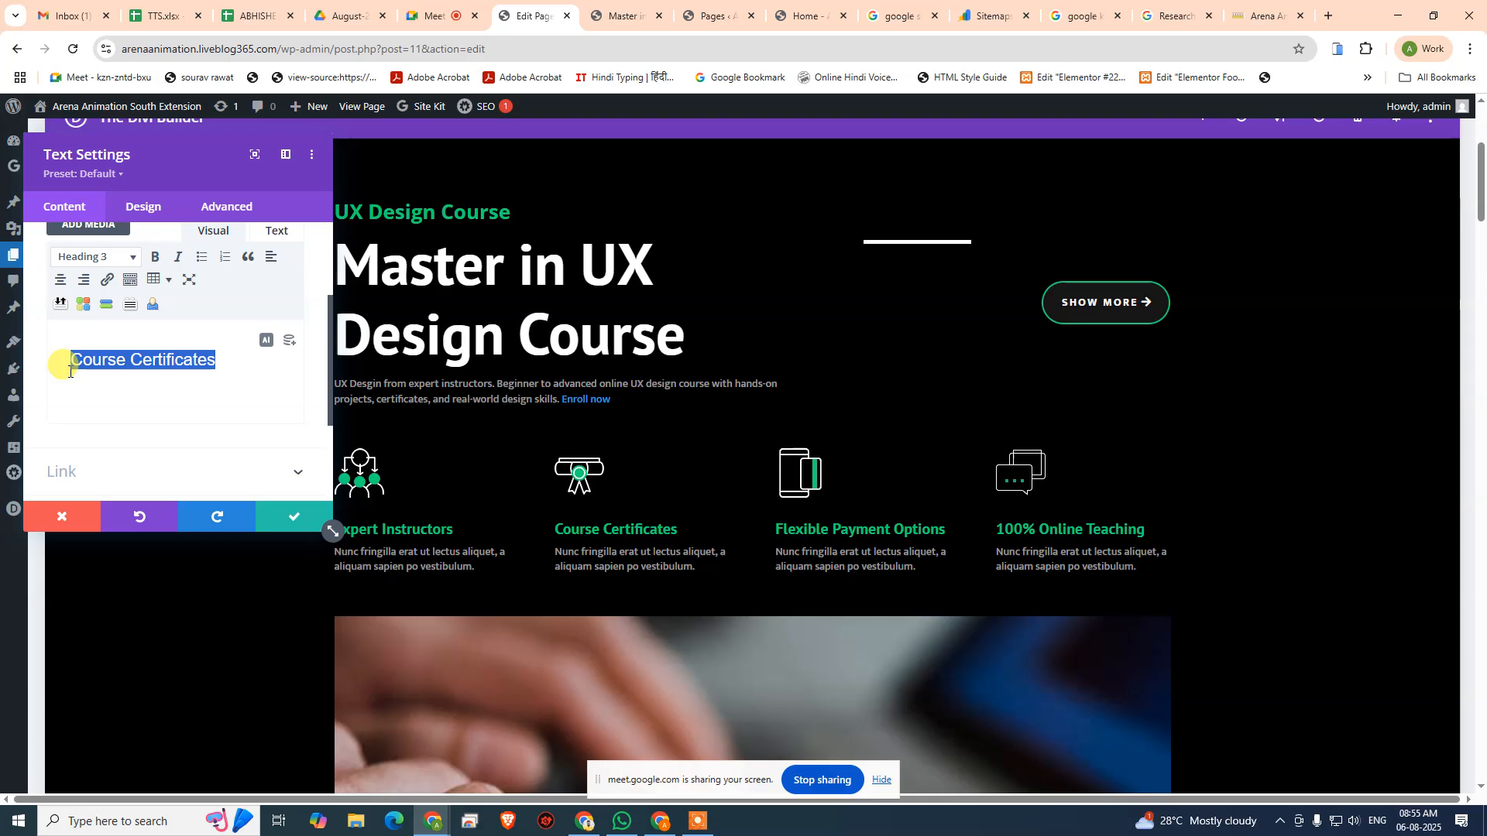
pyautogui.click(106, 279)
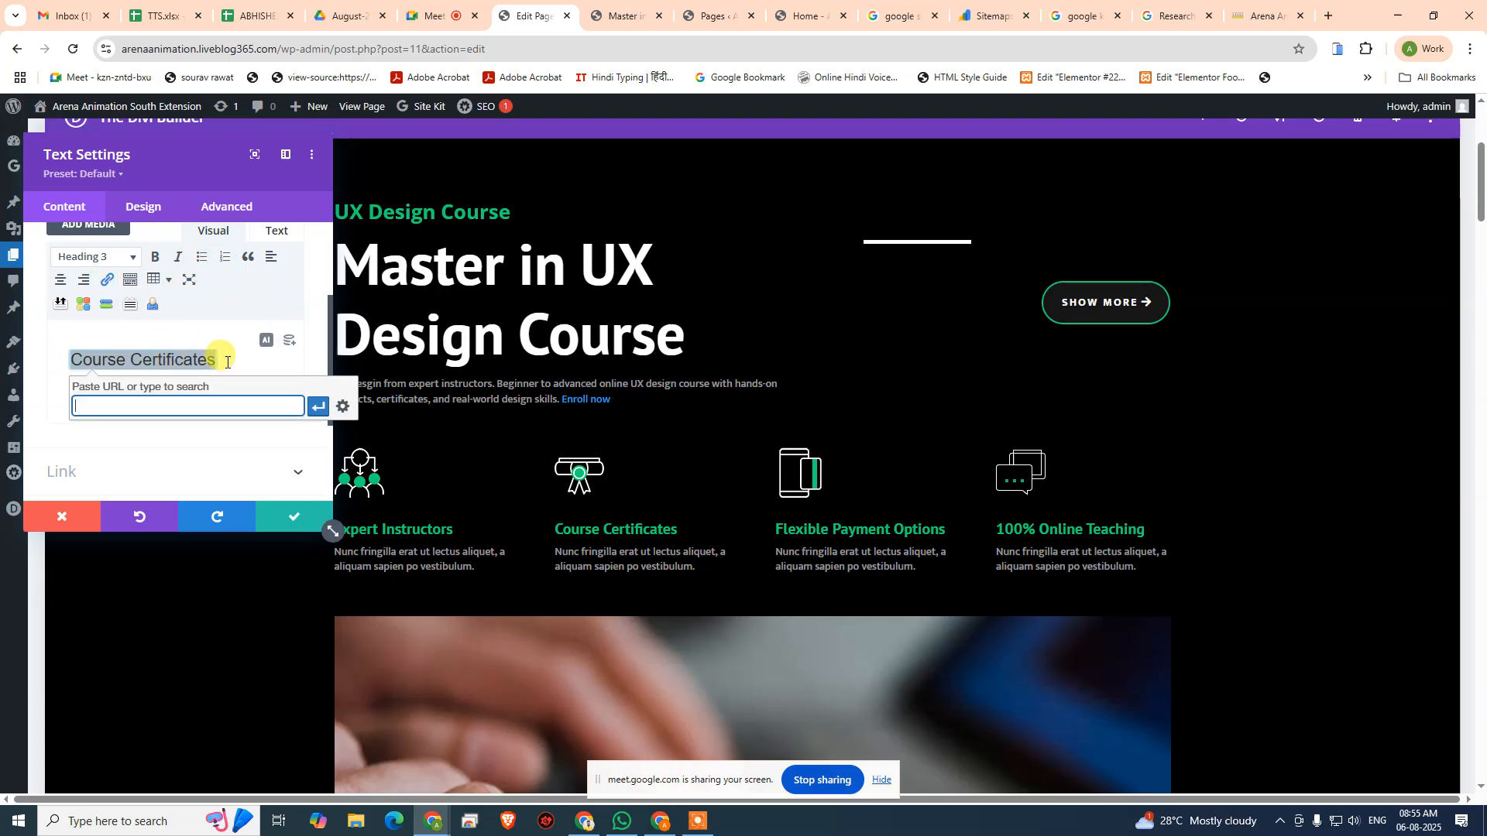
pyautogui.hotkey('ctrl', 'v')
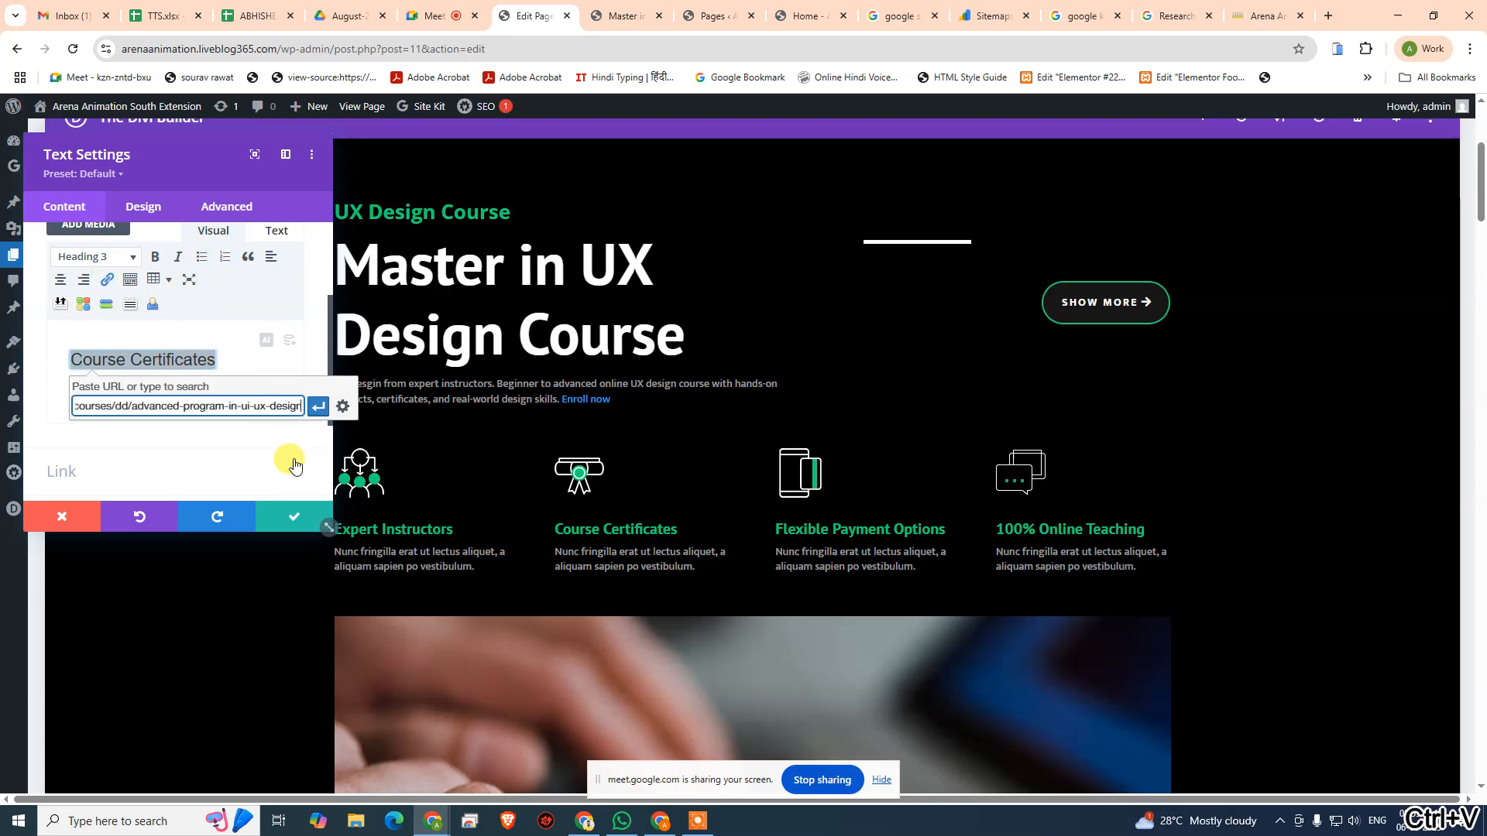
pyautogui.click(315, 415)
pyautogui.click(267, 514)
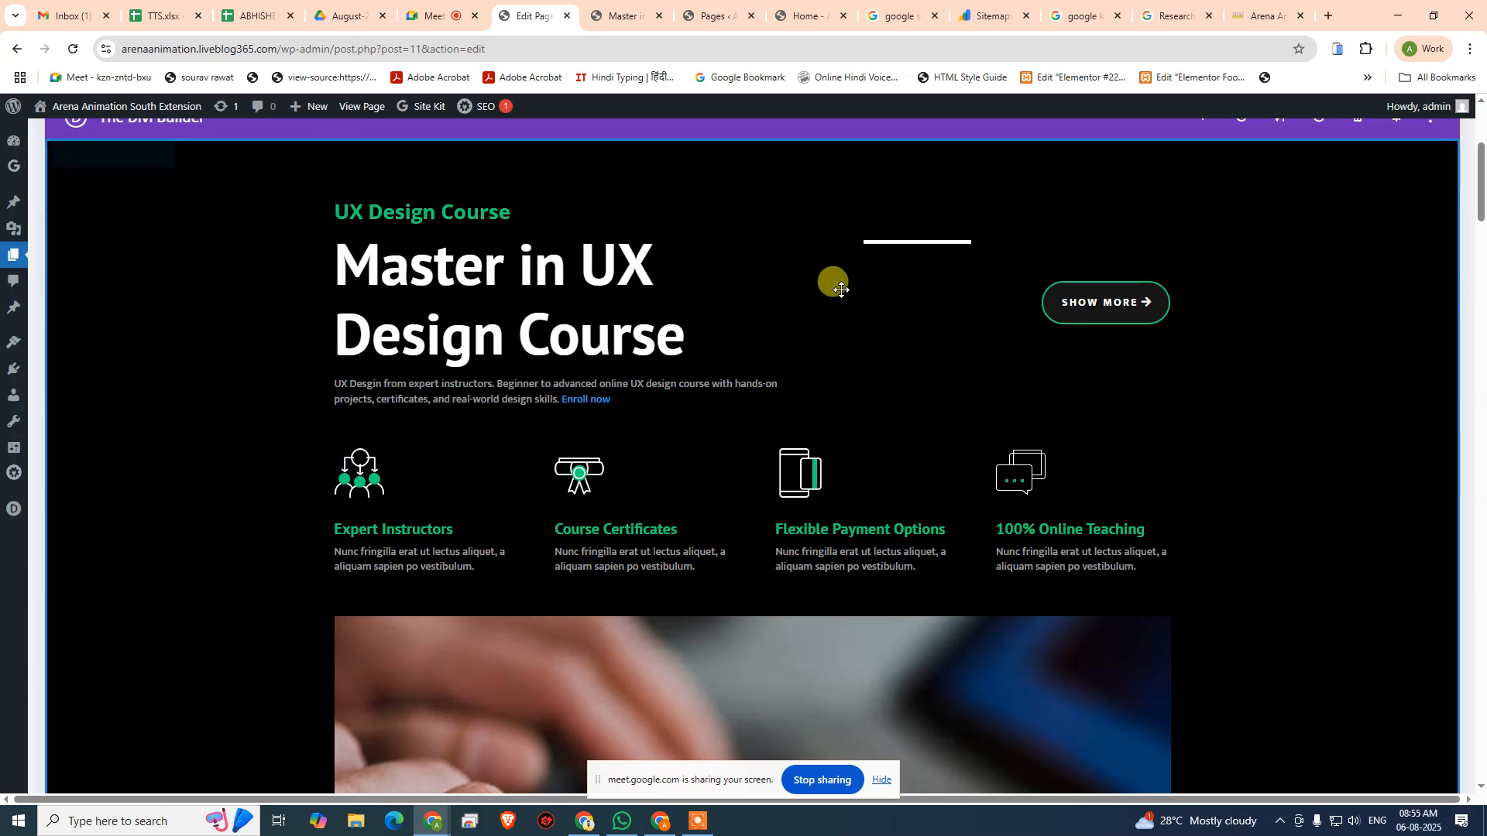
# - Update the Home page and review AIOSEO's focus keyphrase and Basic SEO checks, including the keyphrase in introduction message
pyautogui.scroll(4, 1400, 173)
pyautogui.click(1445, 372)
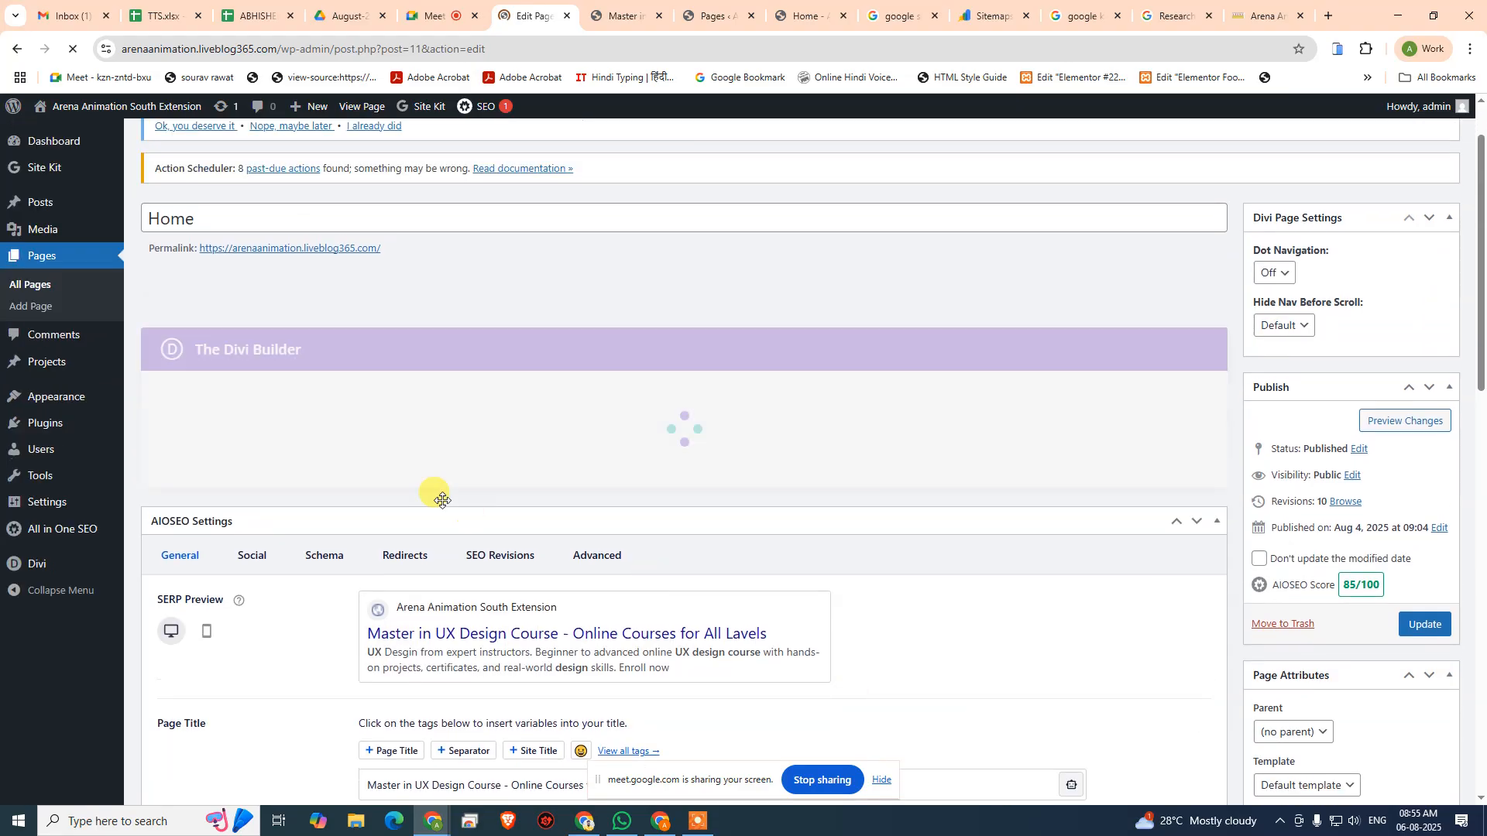
pyautogui.scroll(-8, 489, 509)
pyautogui.scroll(-6, 490, 509)
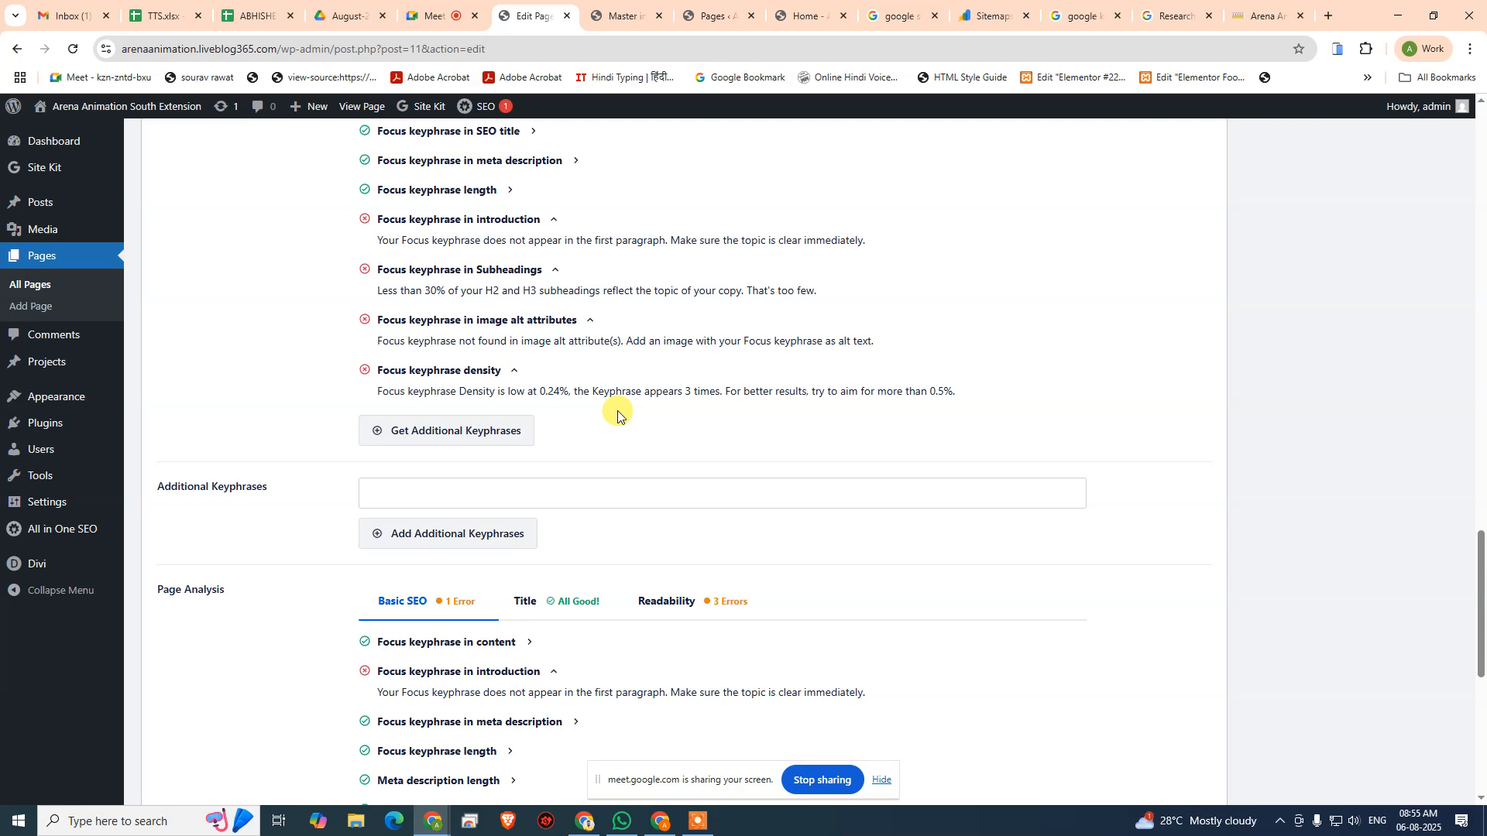
pyautogui.scroll(-5, 617, 414)
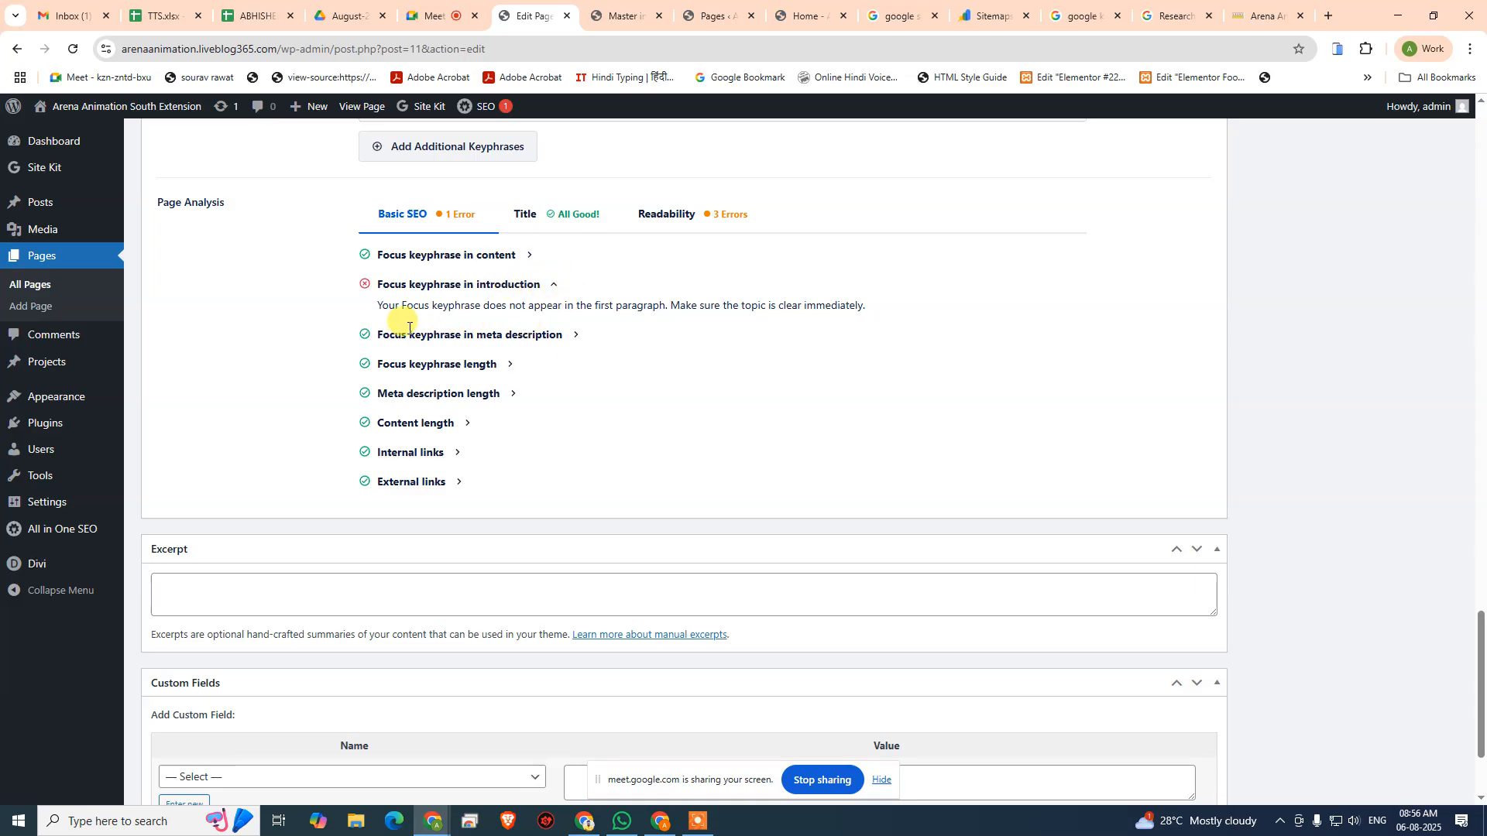
pyautogui.moveTo(374, 300); pyautogui.dragTo(819, 364)
pyautogui.click(820, 364)
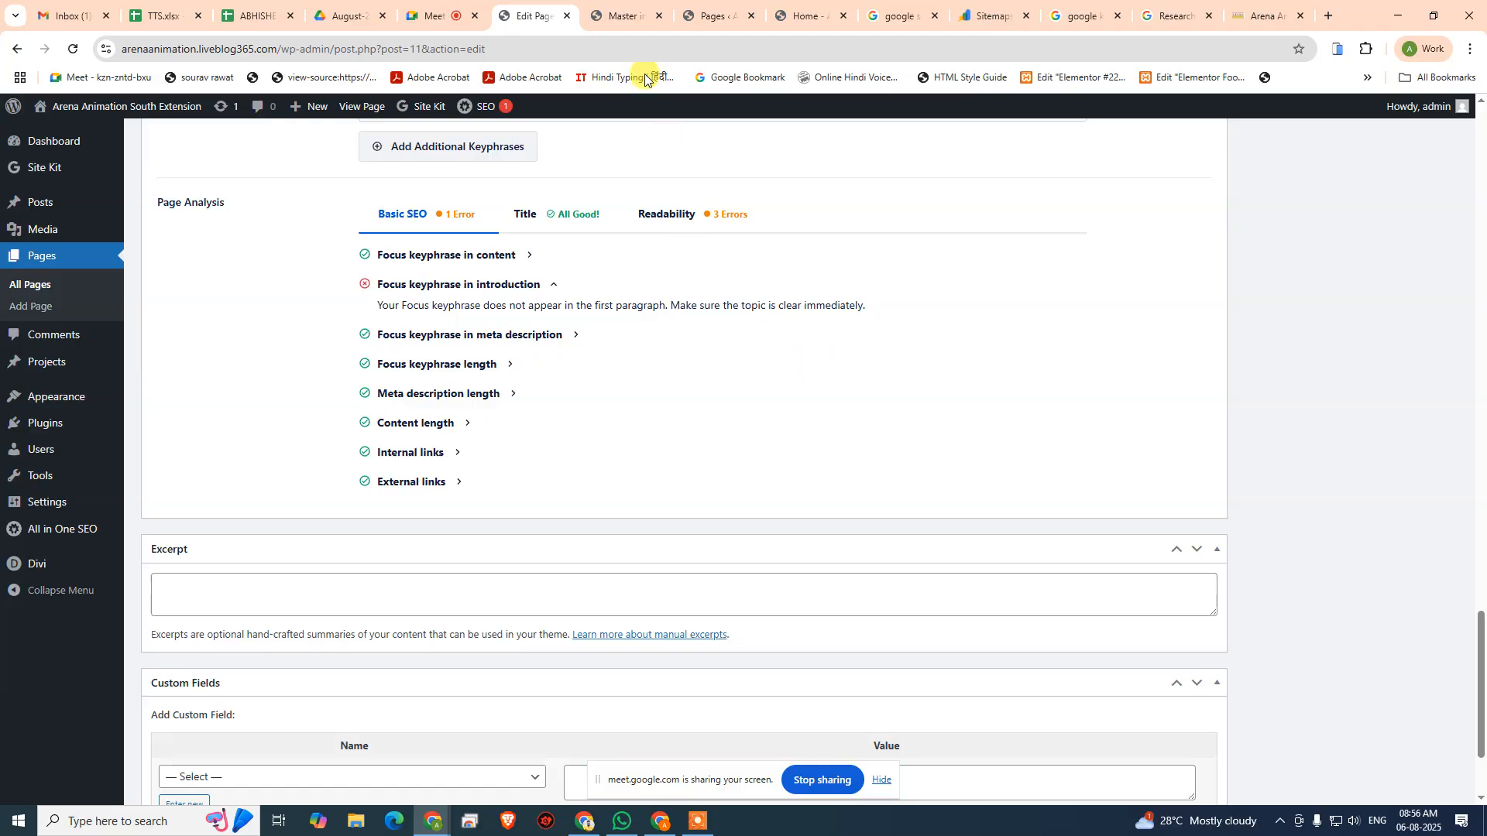
# - Open the live Home page's source code and search it for "<p" to locate the first paragraph
pyautogui.click(623, 15)
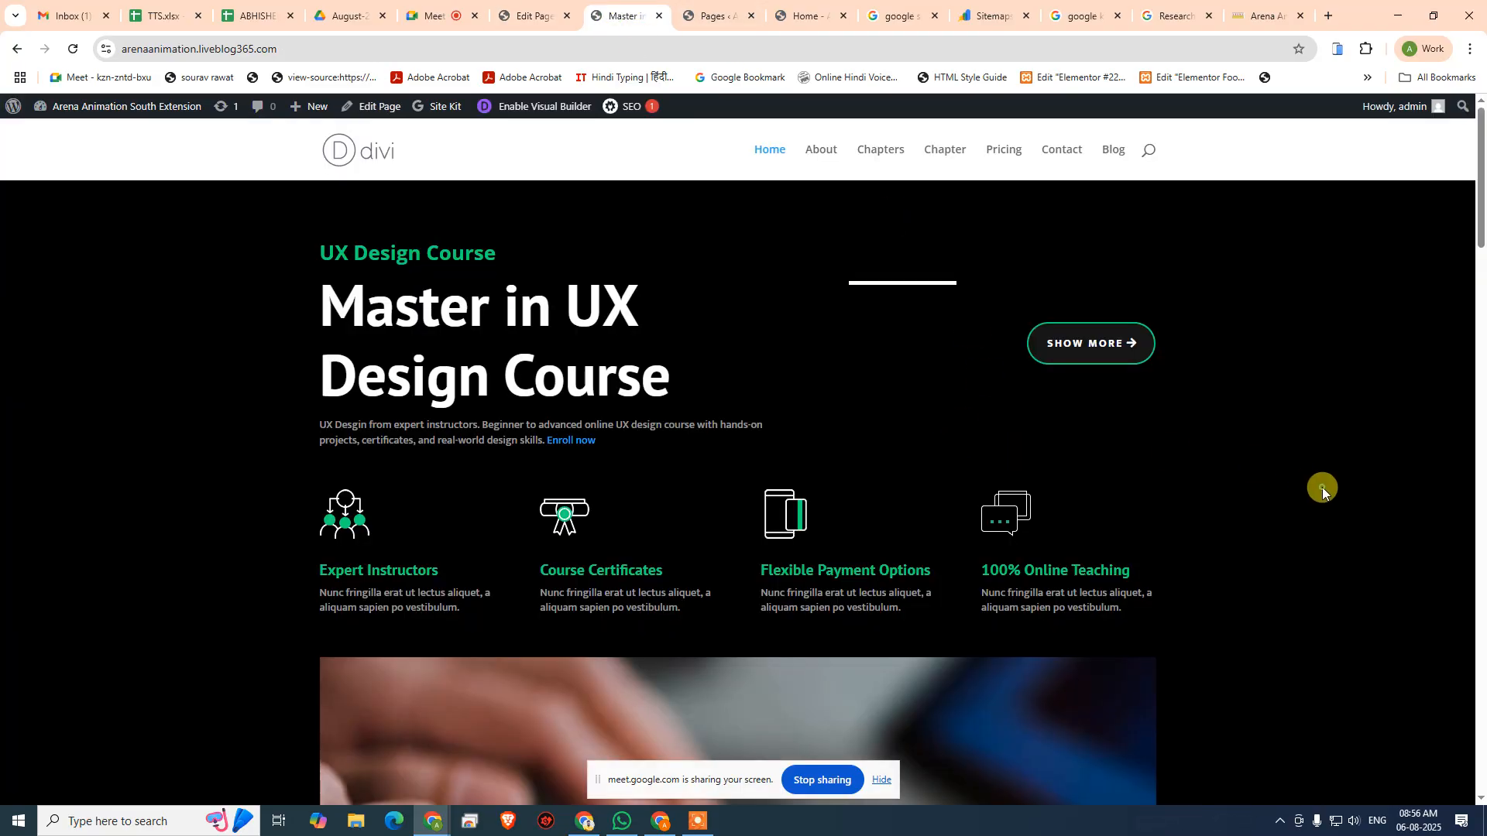
pyautogui.hotkey('ctrl', 'u')
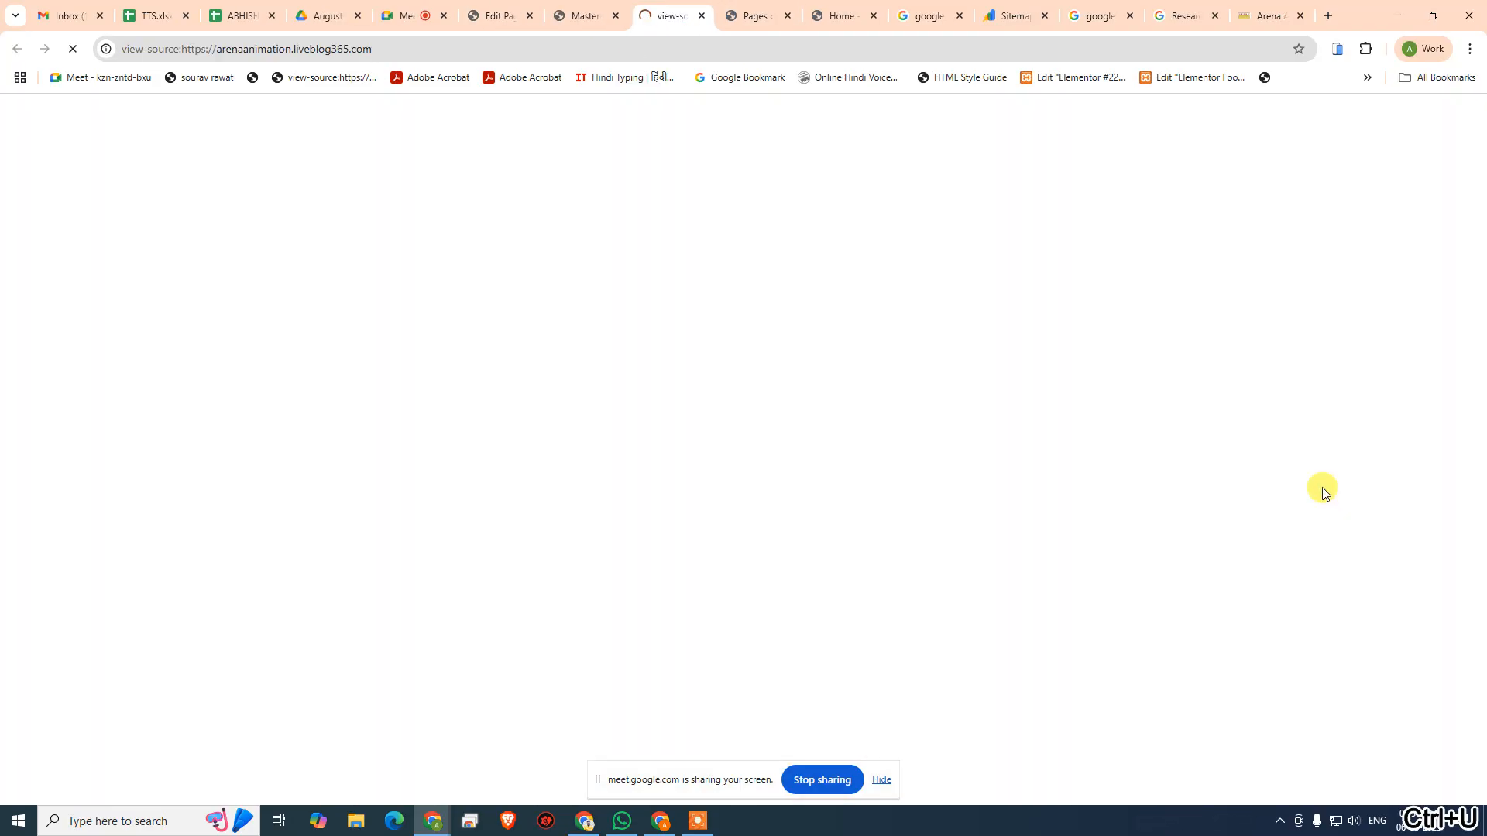
pyautogui.hotkey('ctrl', 'f')
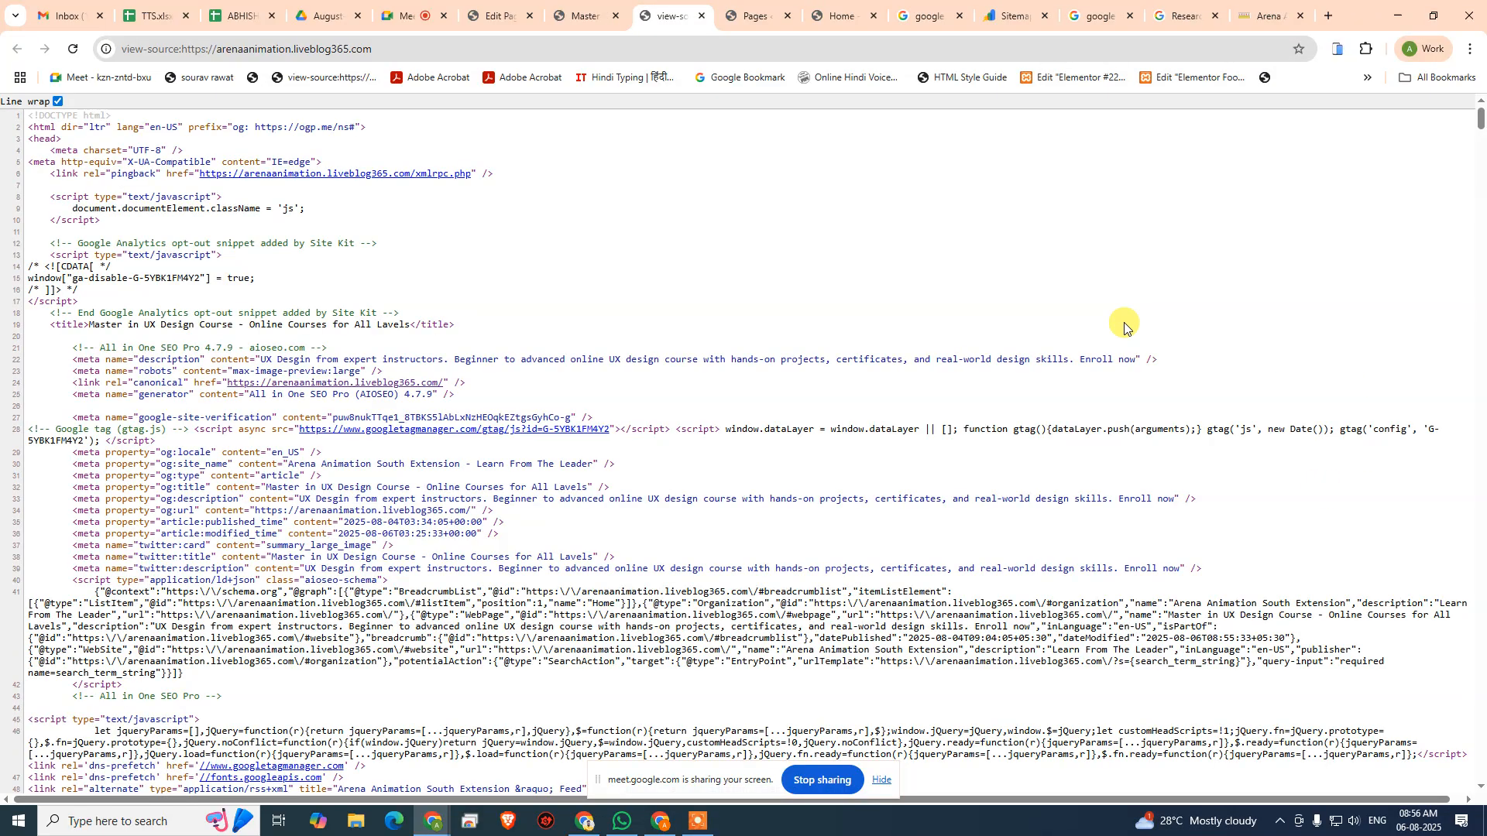
pyautogui.hotkey('ctrl', 'f')
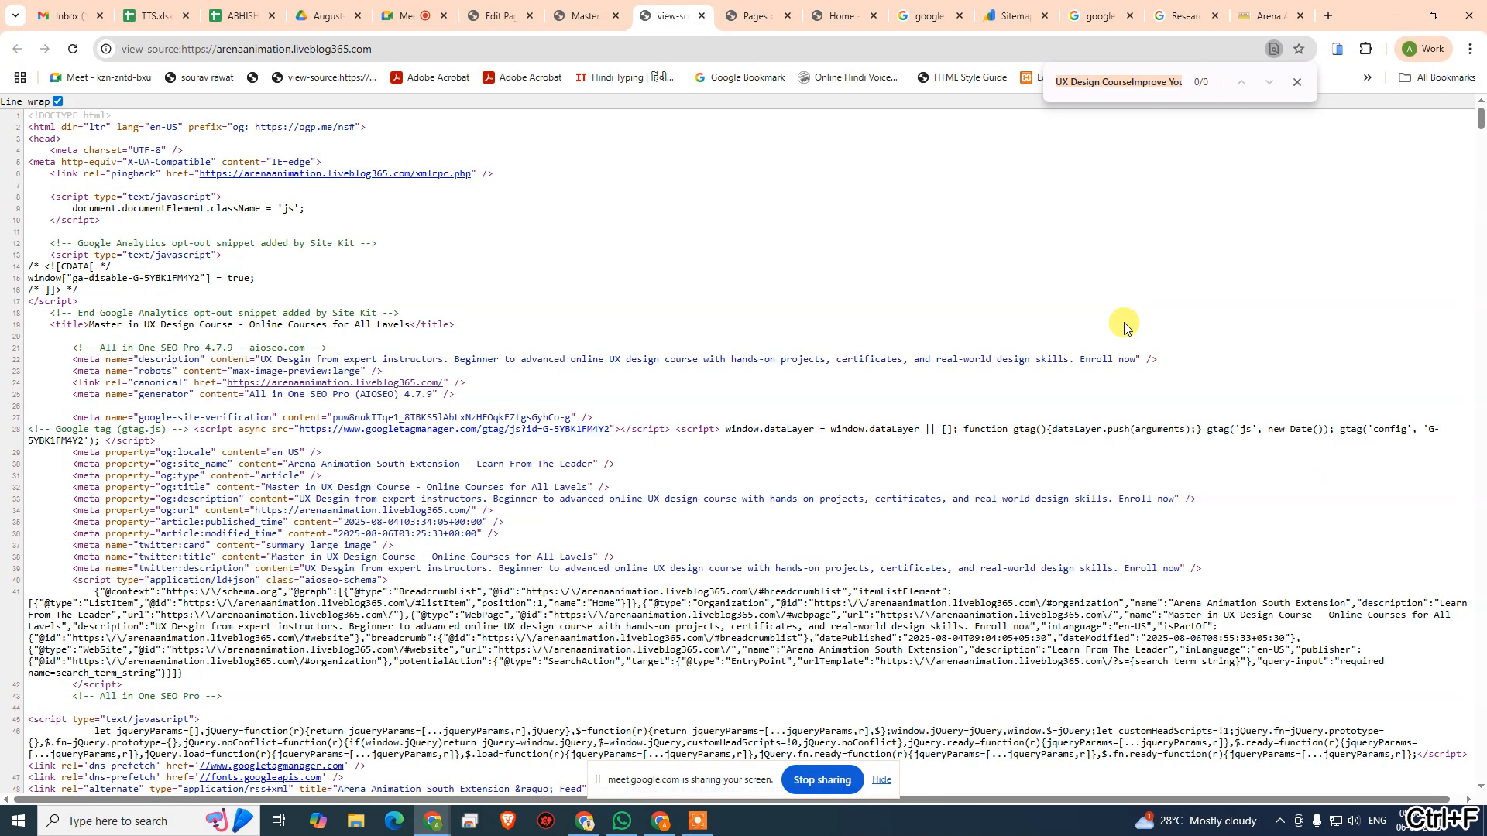
pyautogui.write('<p')
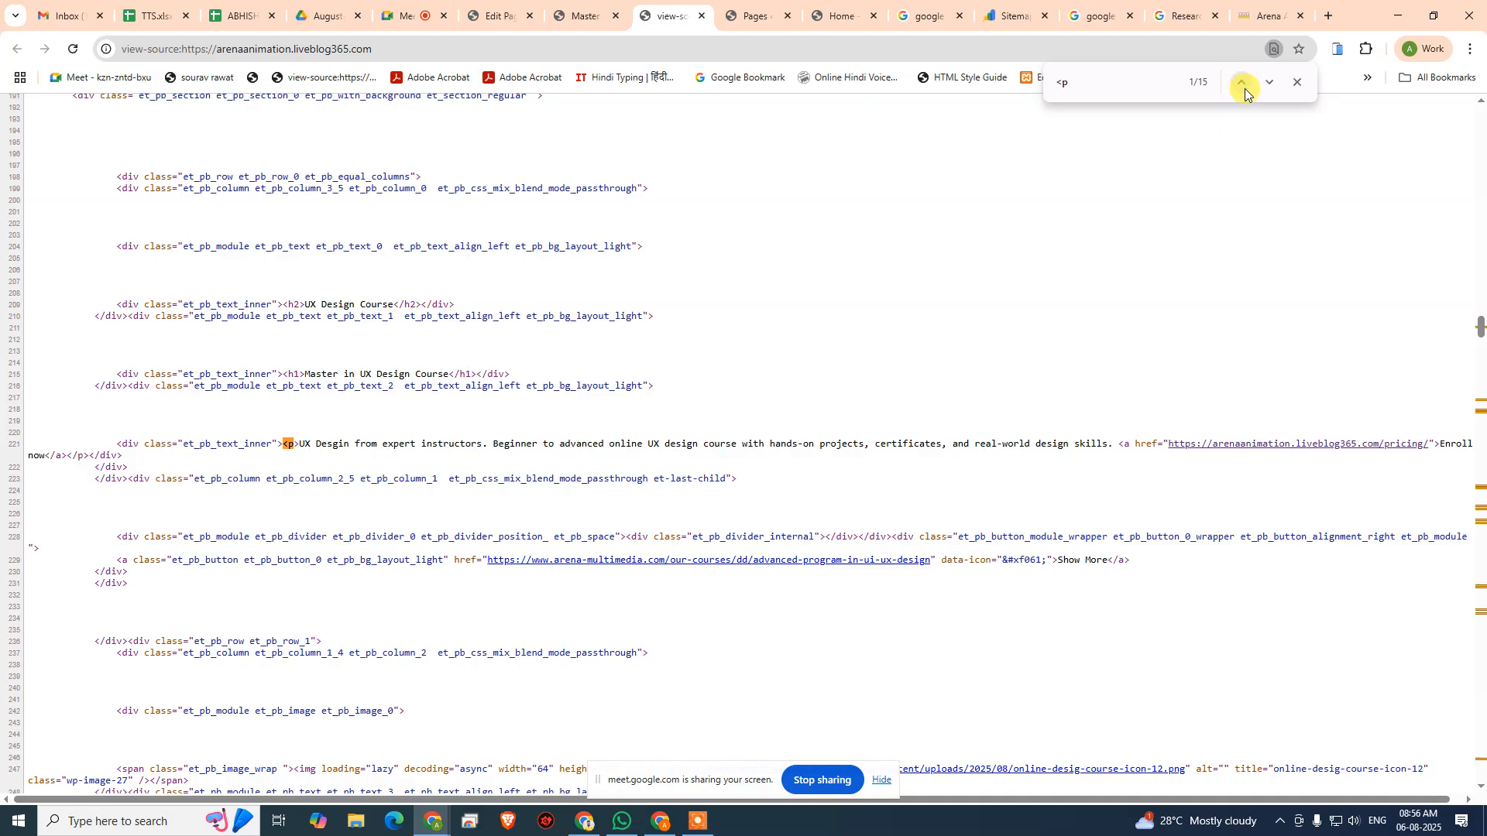
# - Compare AIOSEO's keyphrase in introduction advice with the "UX design course" wording in the live Home page's intro paragraph
pyautogui.click(527, 17)
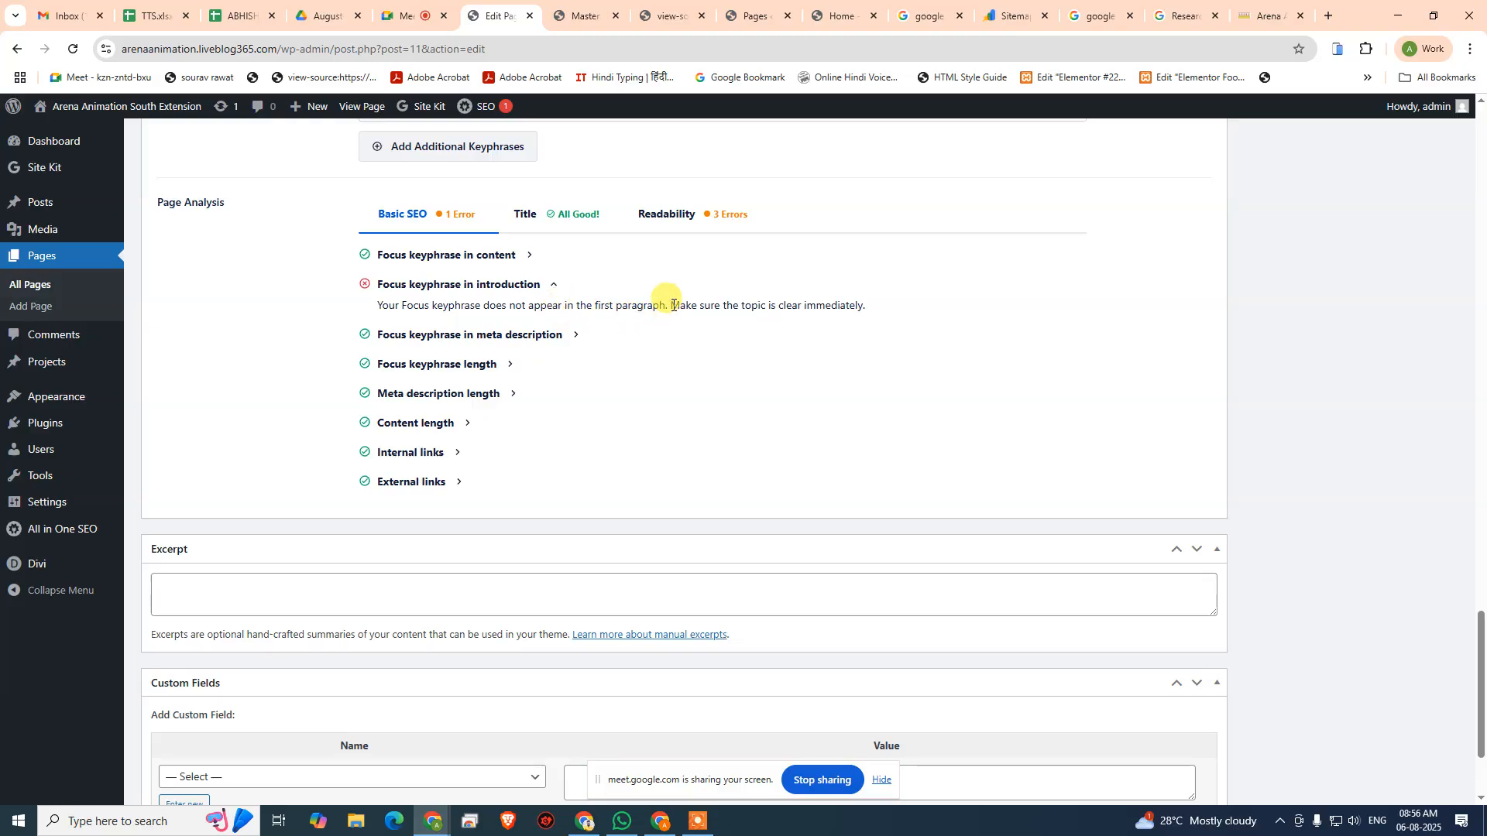
pyautogui.moveTo(672, 305); pyautogui.dragTo(868, 312)
pyautogui.click(579, 16)
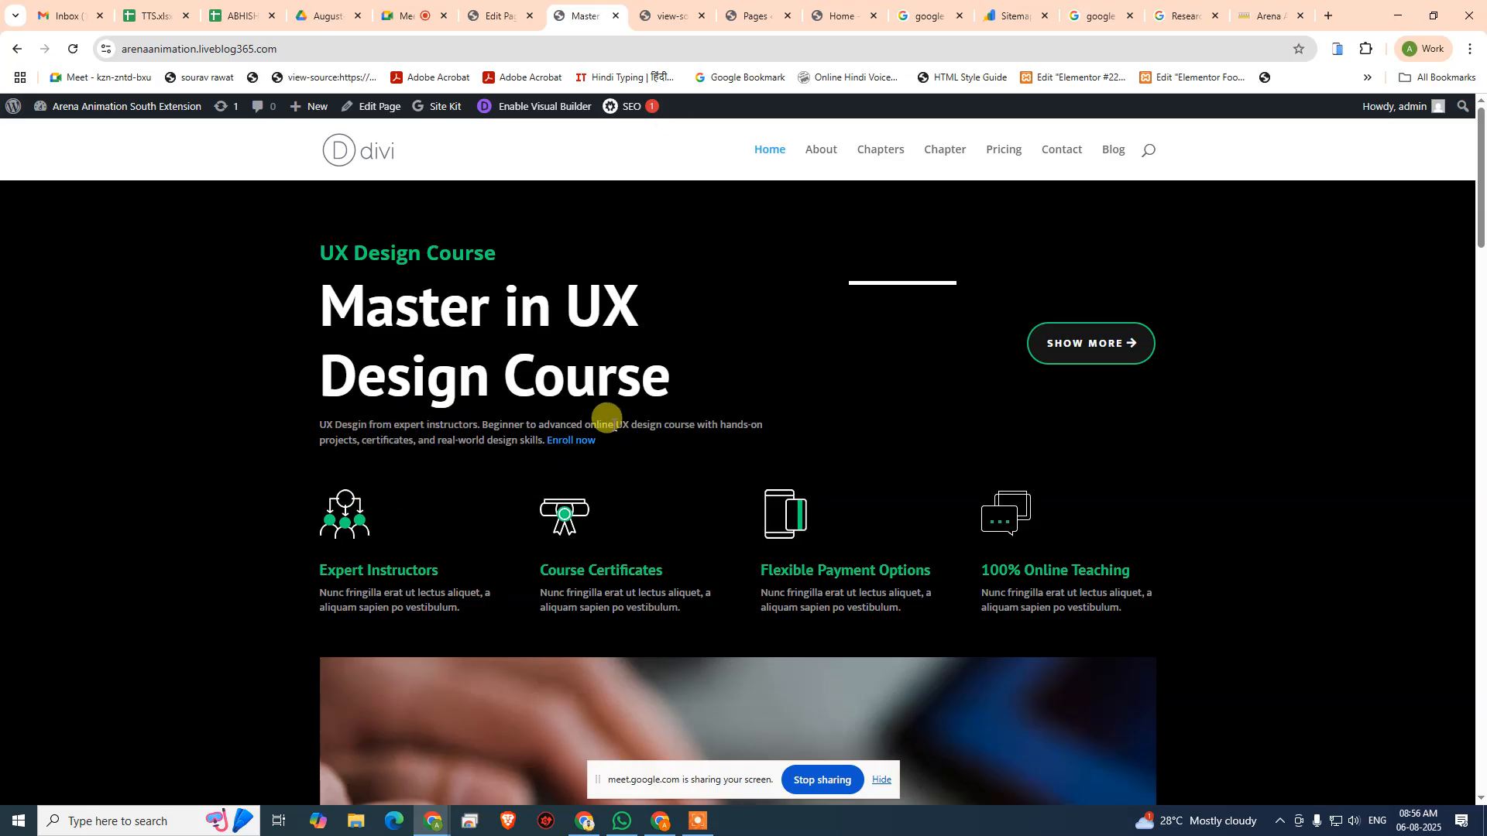
pyautogui.moveTo(615, 422); pyautogui.dragTo(681, 423)
pyautogui.click(689, 499)
pyautogui.click(487, 15)
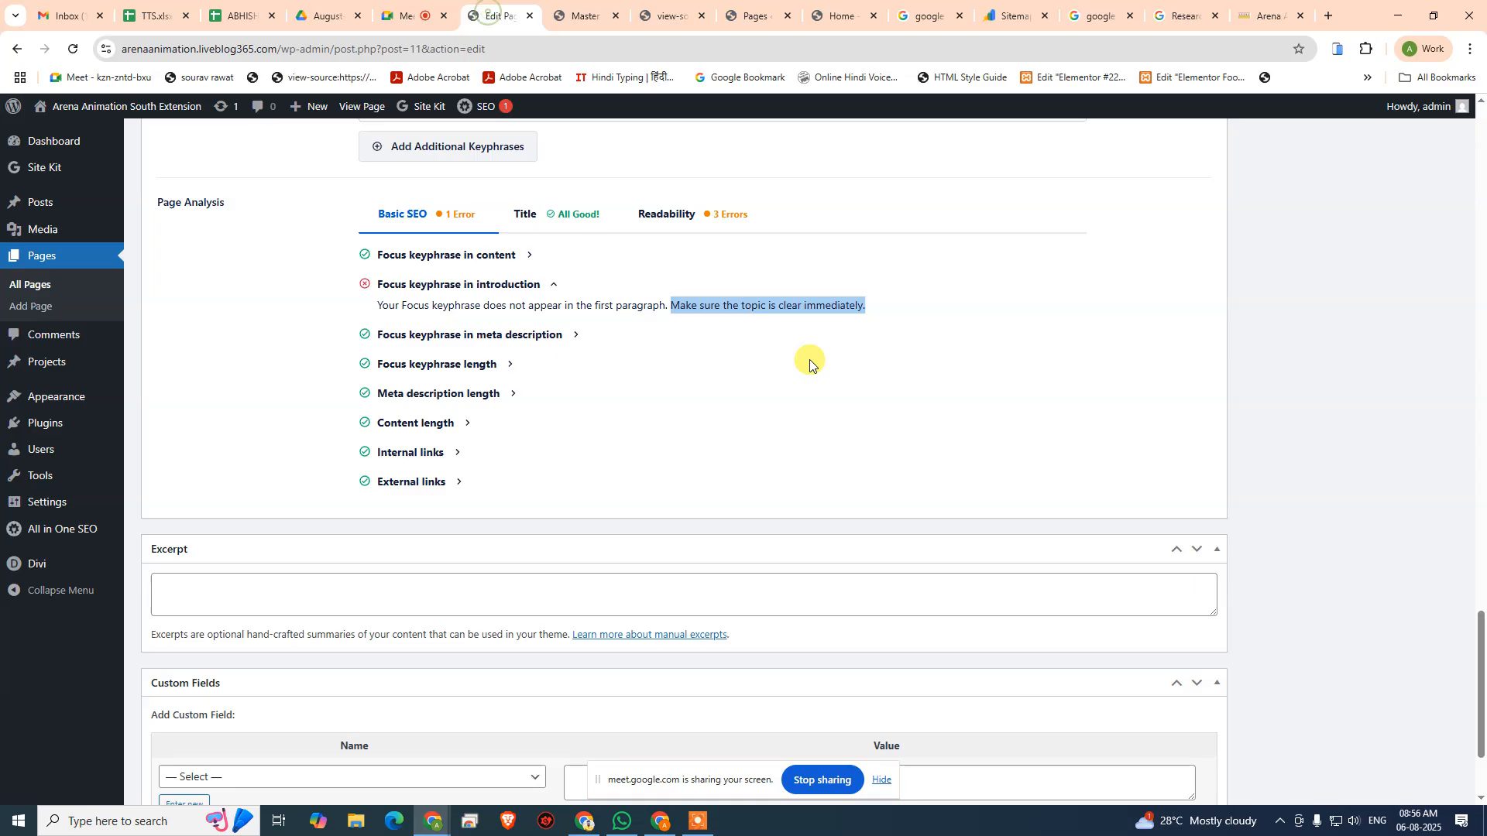
# - Show the Home page's Divi layout in desktop view and open the settings of the intro paragraph's text module
pyautogui.scroll(15, 596, 310)
pyautogui.scroll(5, 610, 324)
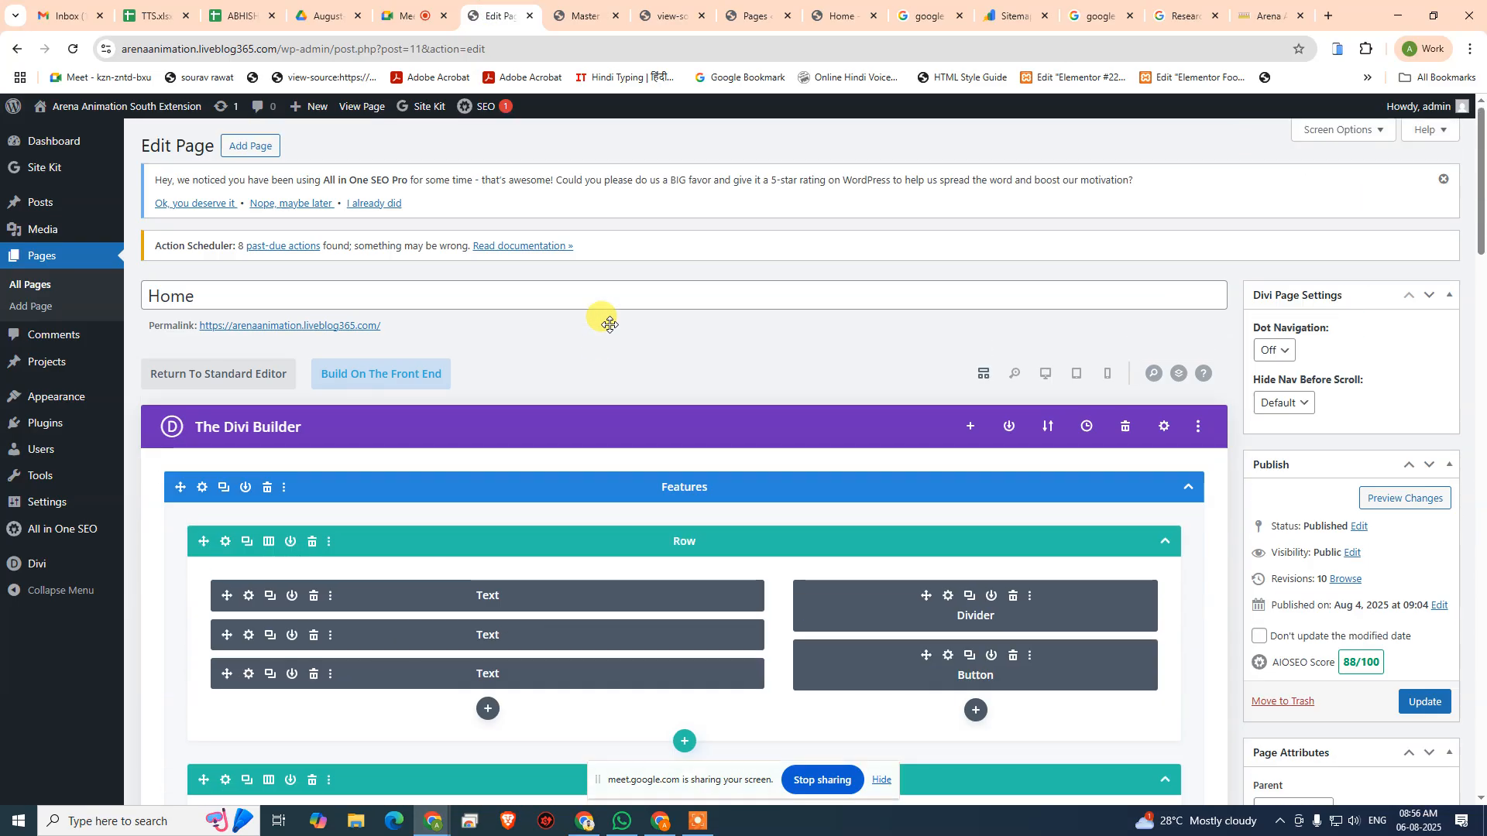
pyautogui.scroll(-2, 1026, 387)
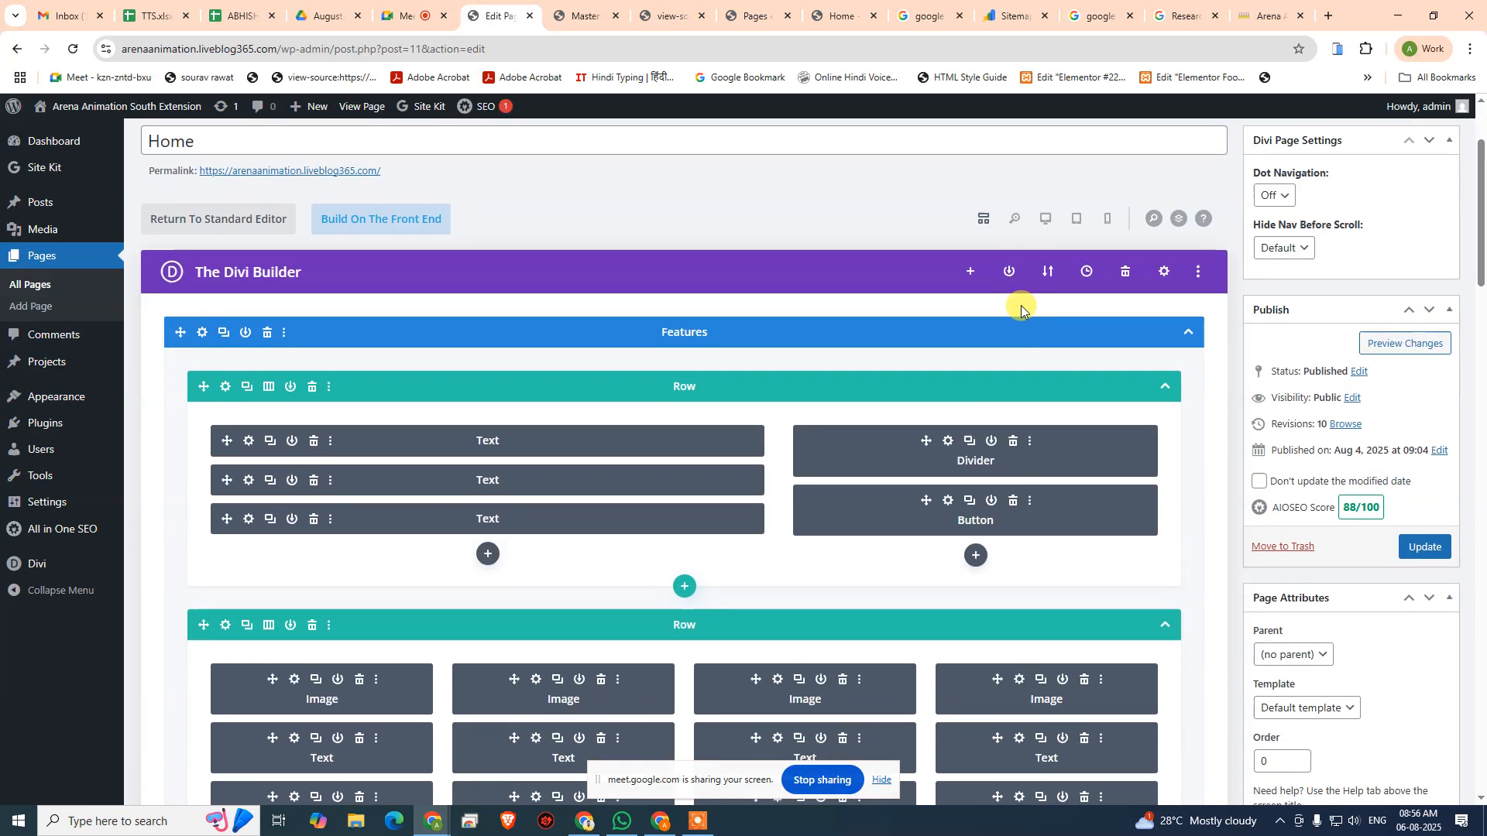
pyautogui.click(1050, 223)
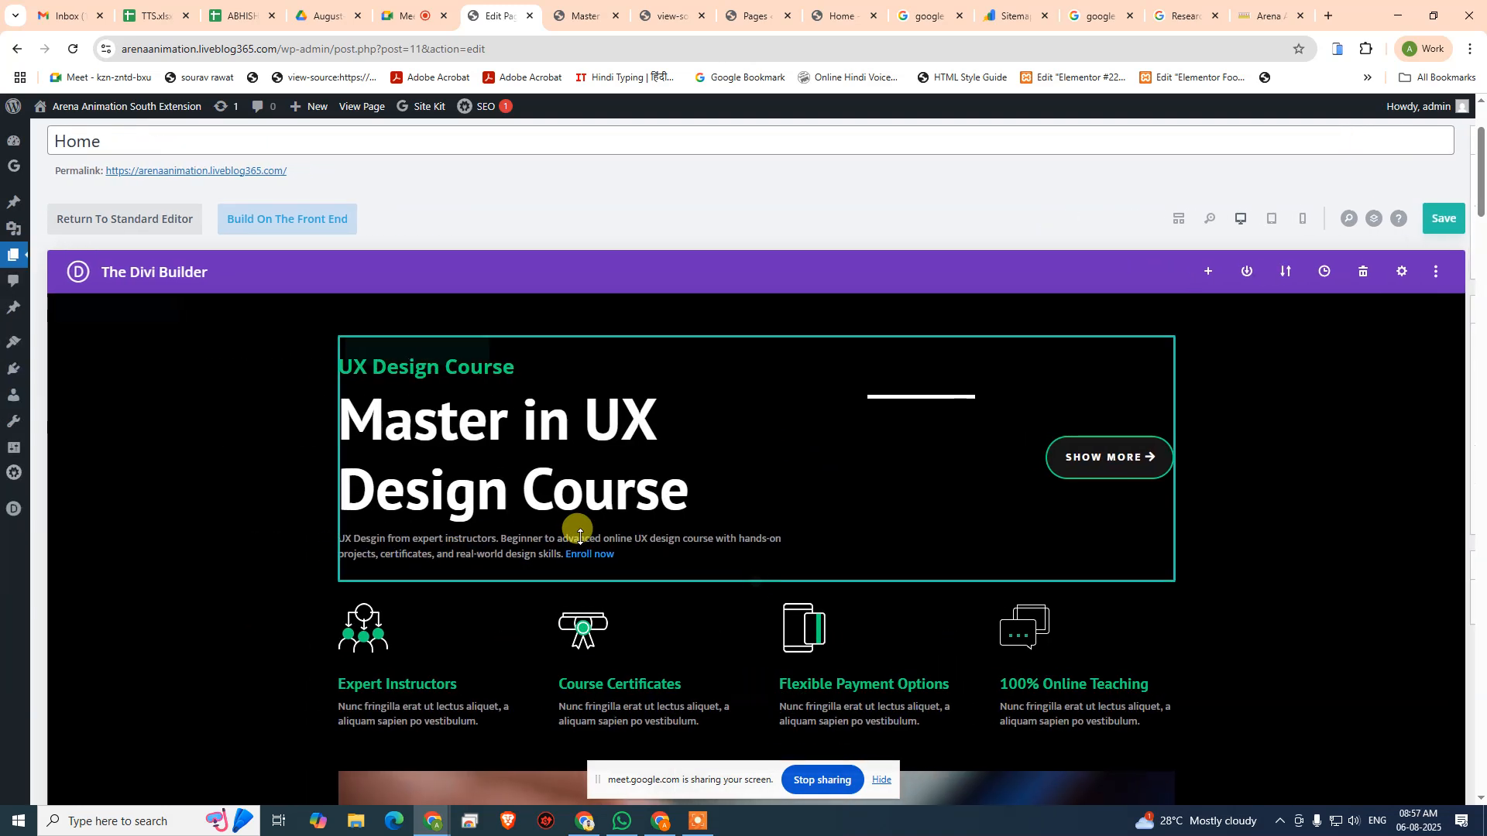
pyautogui.moveTo(687, 540)
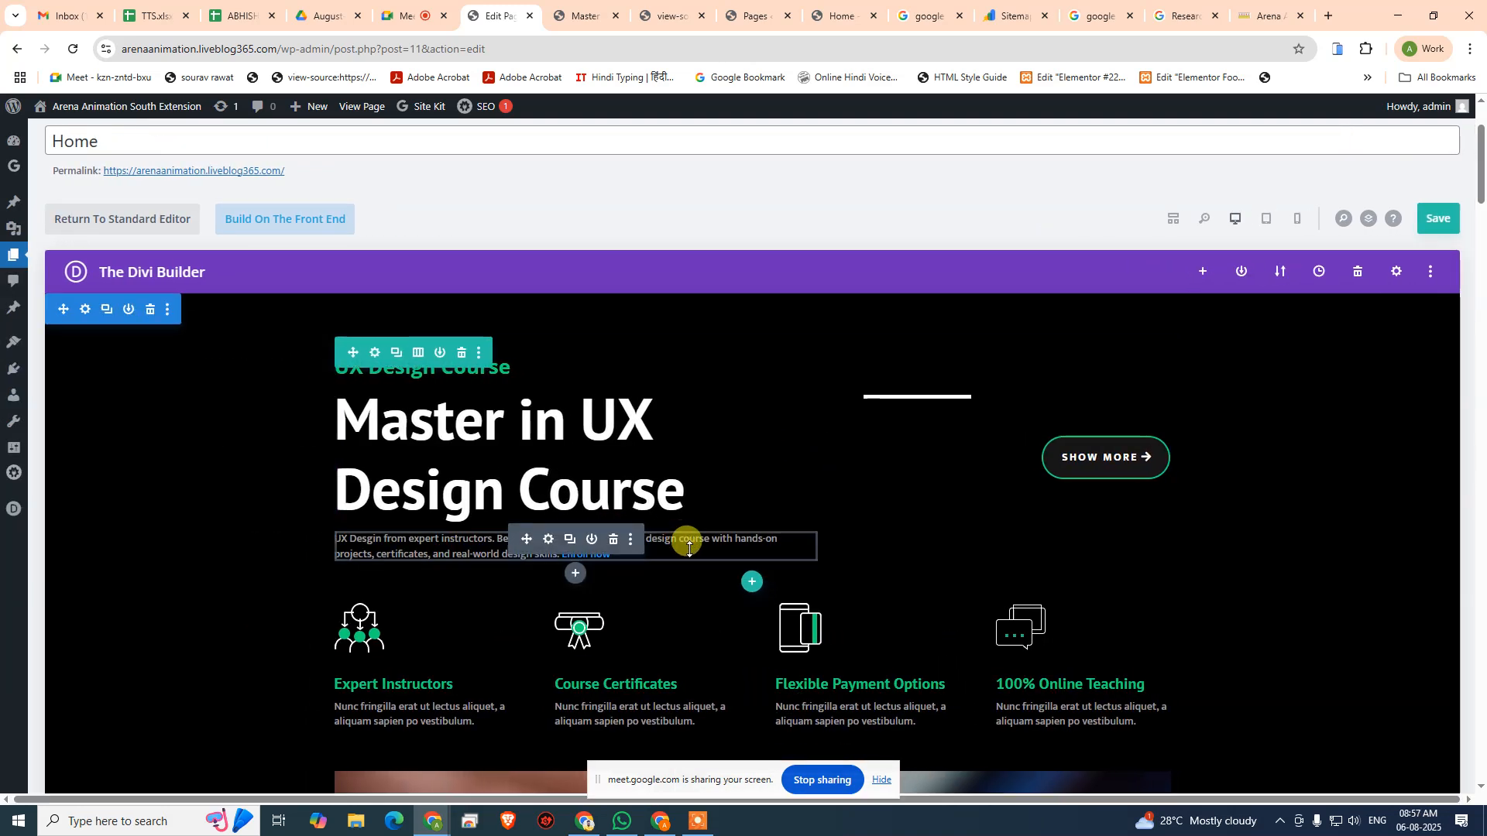
pyautogui.click(548, 539)
# - Make the phrase "UX design course" bold in the intro paragraph, check its HTML, and save the text module
pyautogui.scroll(-3, 205, 453)
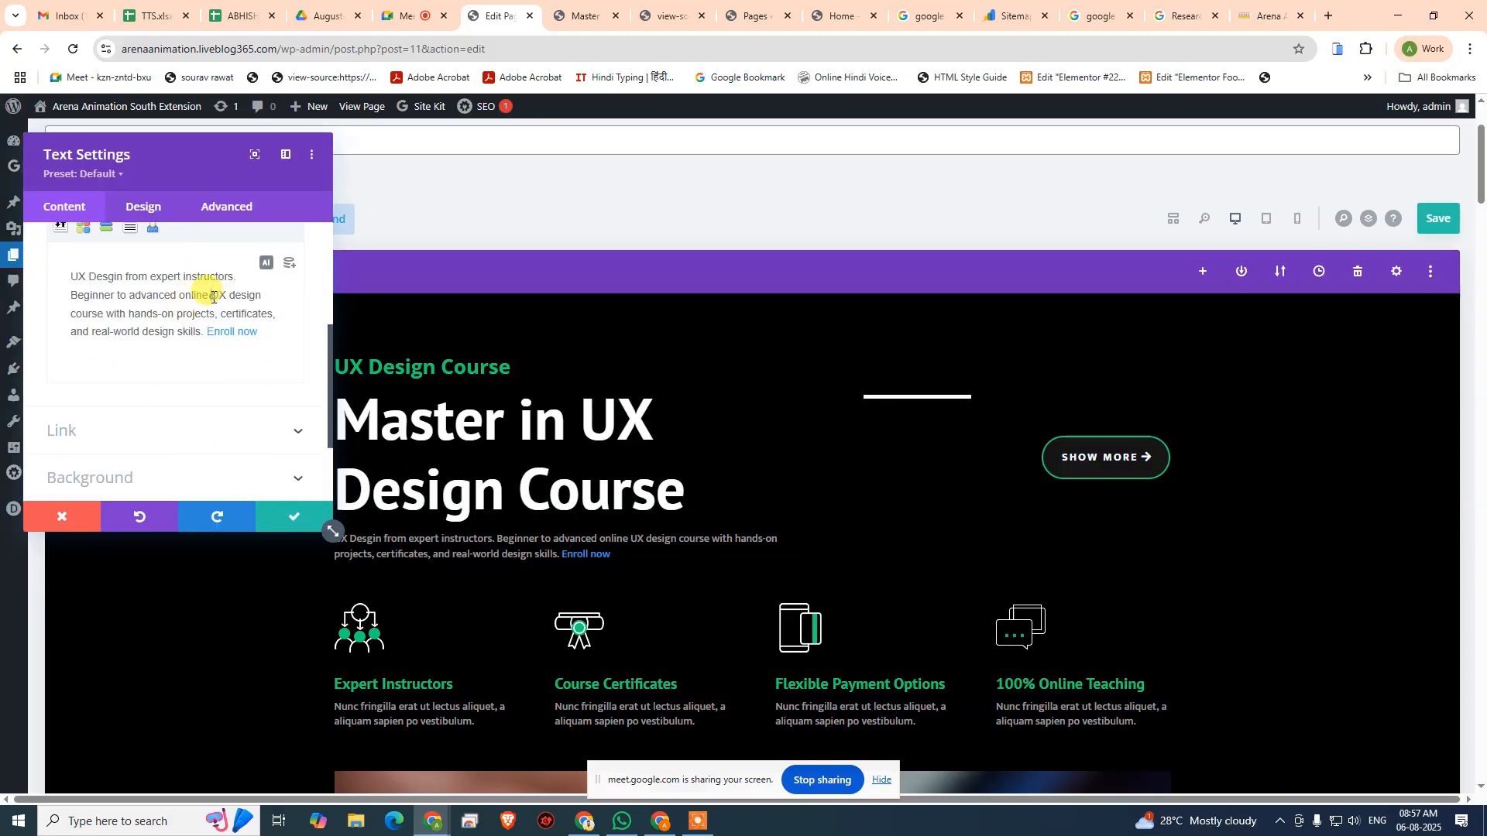
pyautogui.moveTo(209, 296); pyautogui.dragTo(104, 314)
pyautogui.scroll(2, 104, 317)
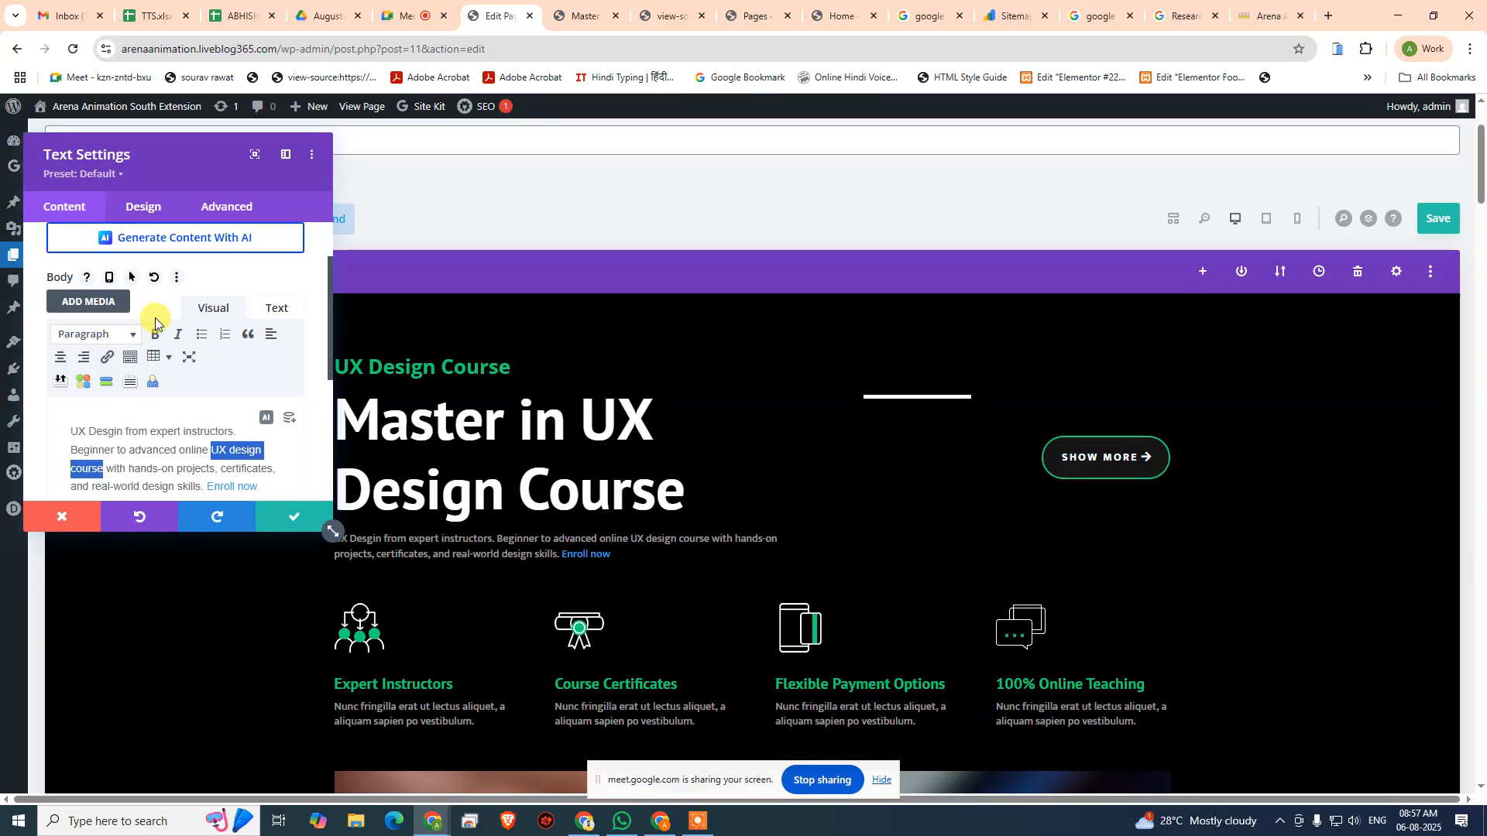
pyautogui.click(158, 336)
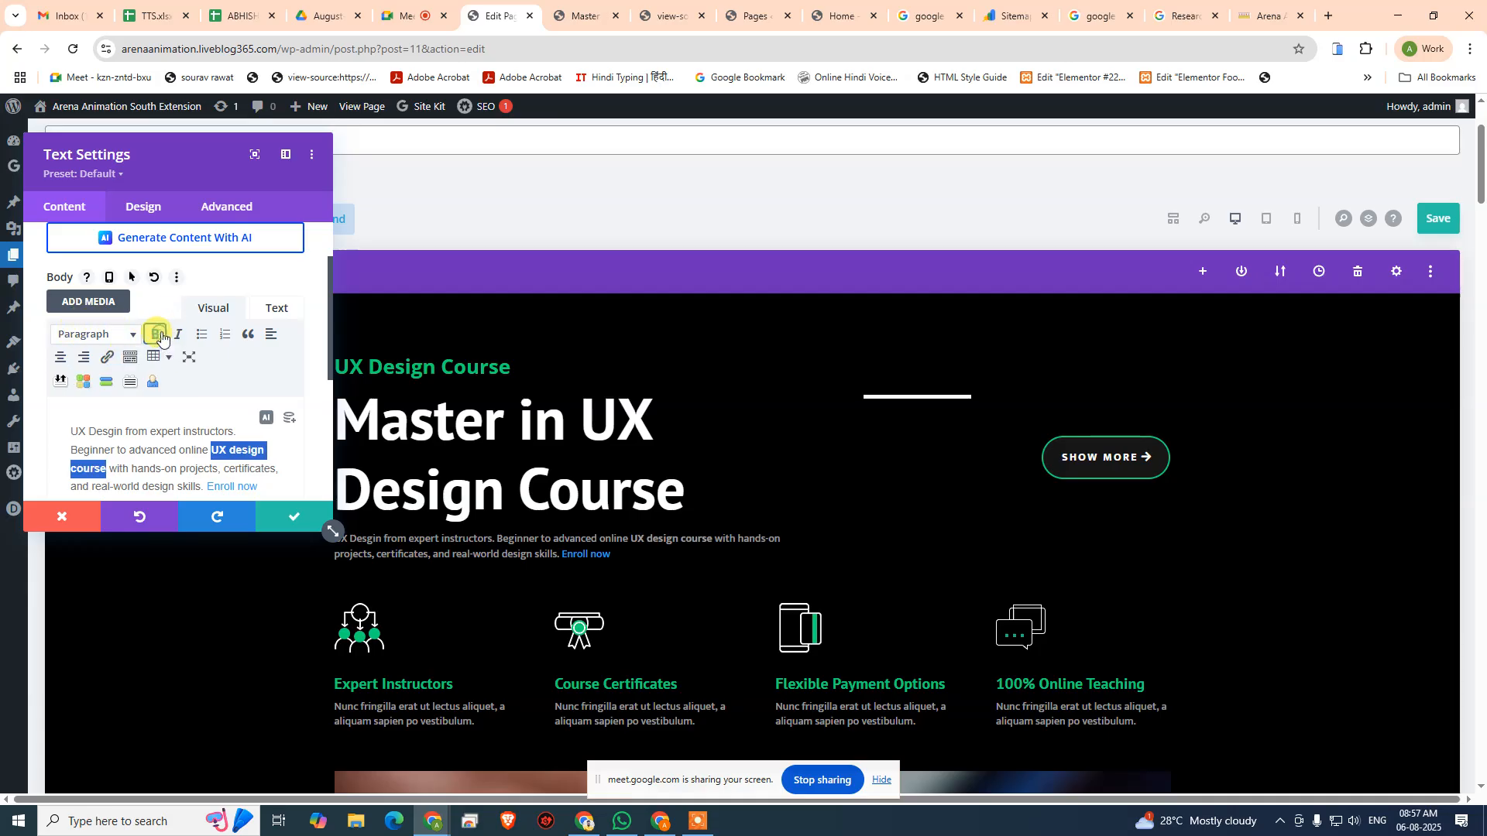
pyautogui.click(273, 308)
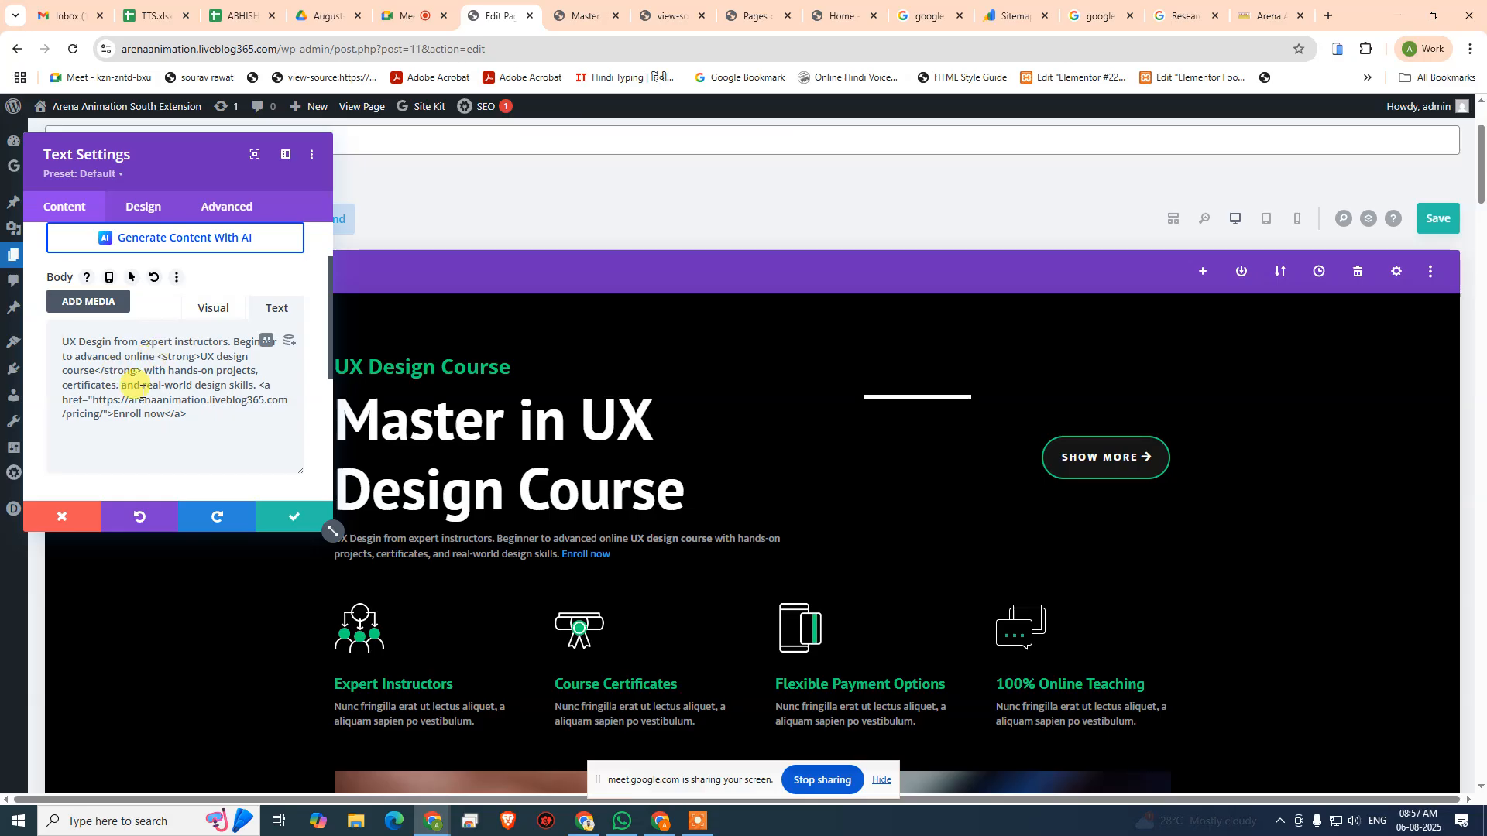
pyautogui.click(291, 514)
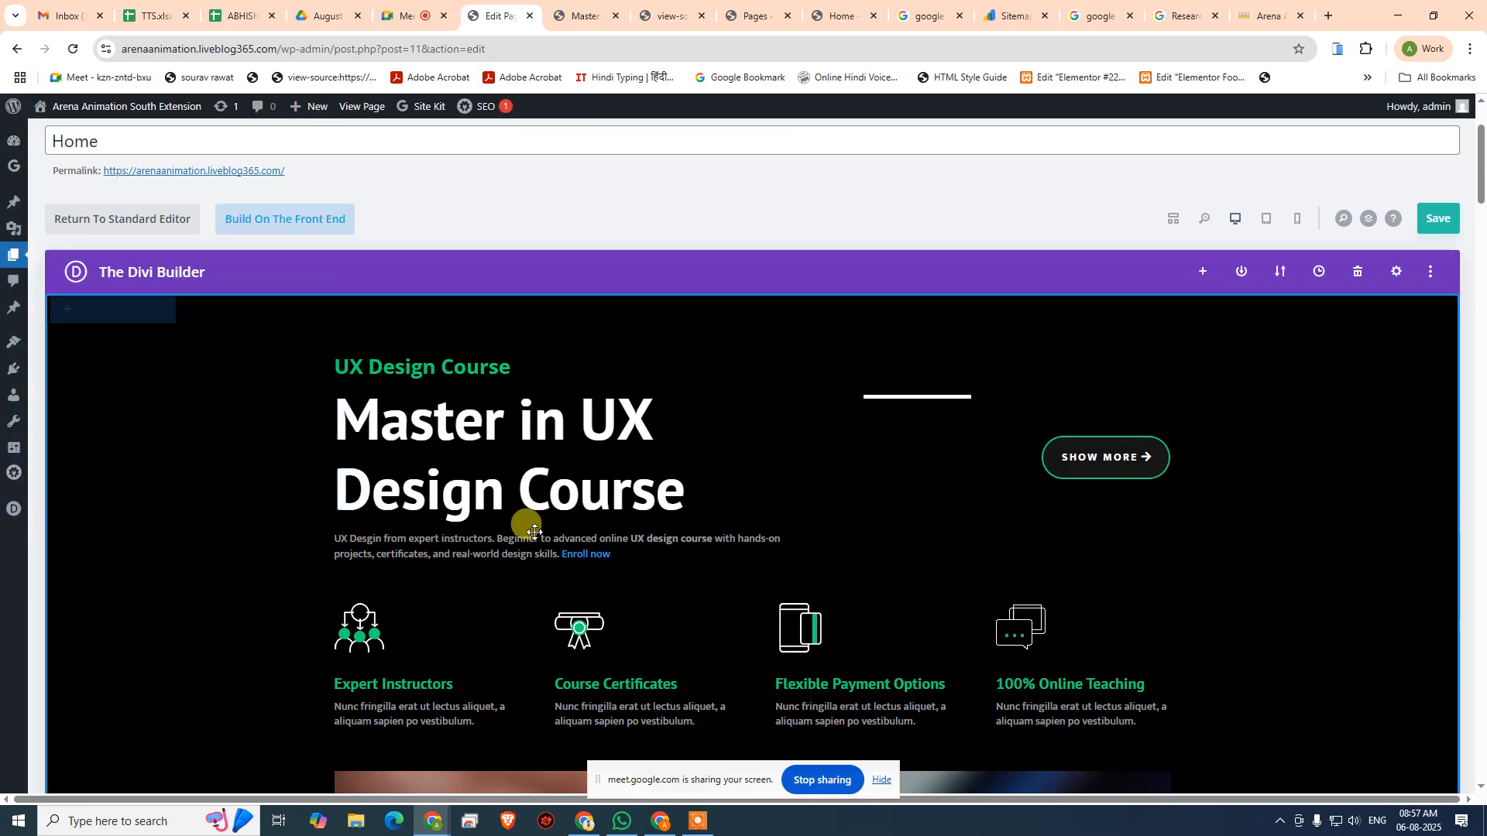
# - Save the Home page and recheck AIOSEO's Basic SEO analysis, including the focus keyphrase in introduction check
pyautogui.click(1445, 230)
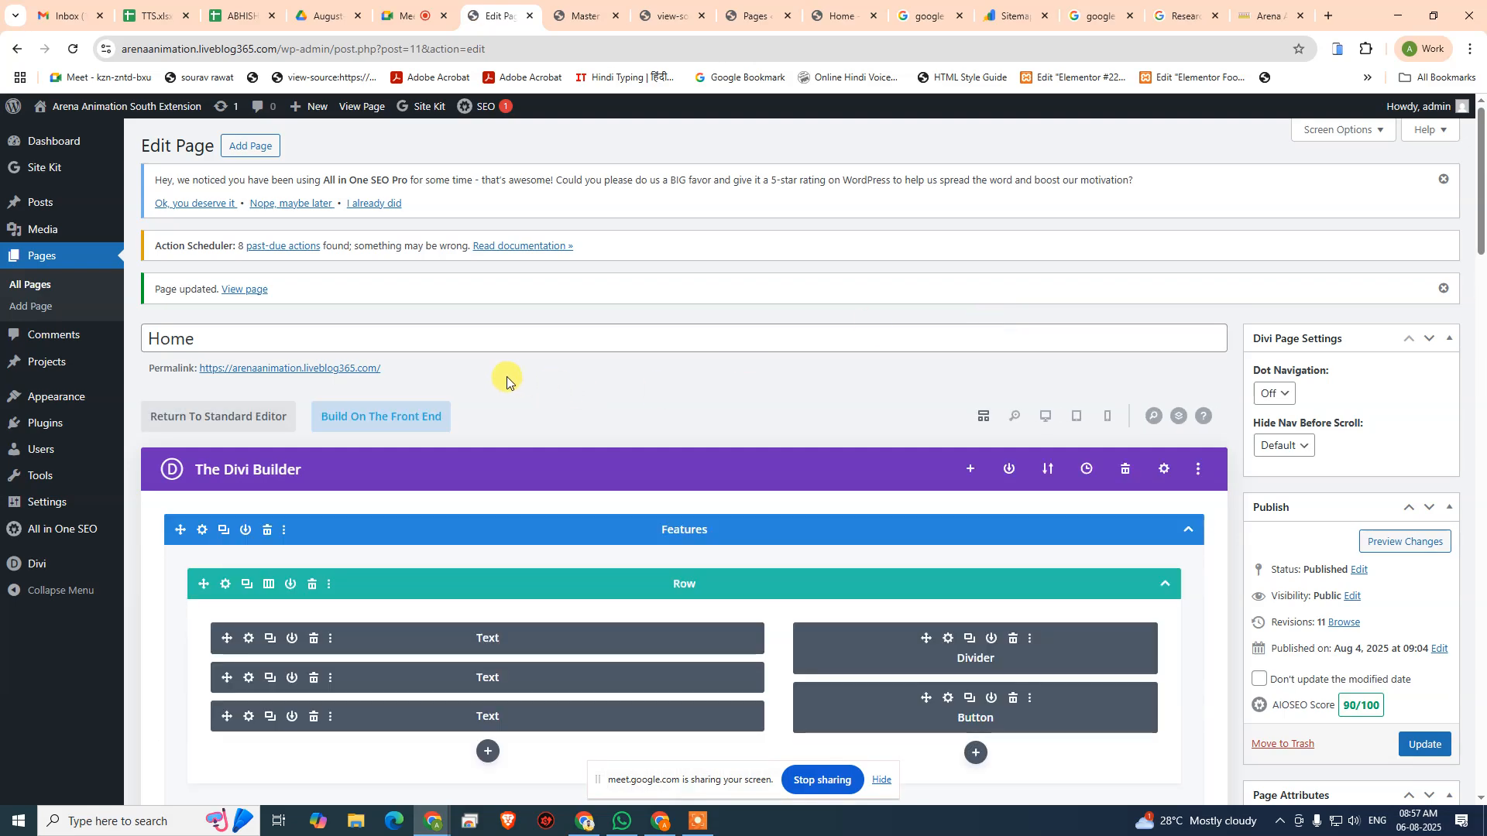
pyautogui.scroll(-15, 492, 399)
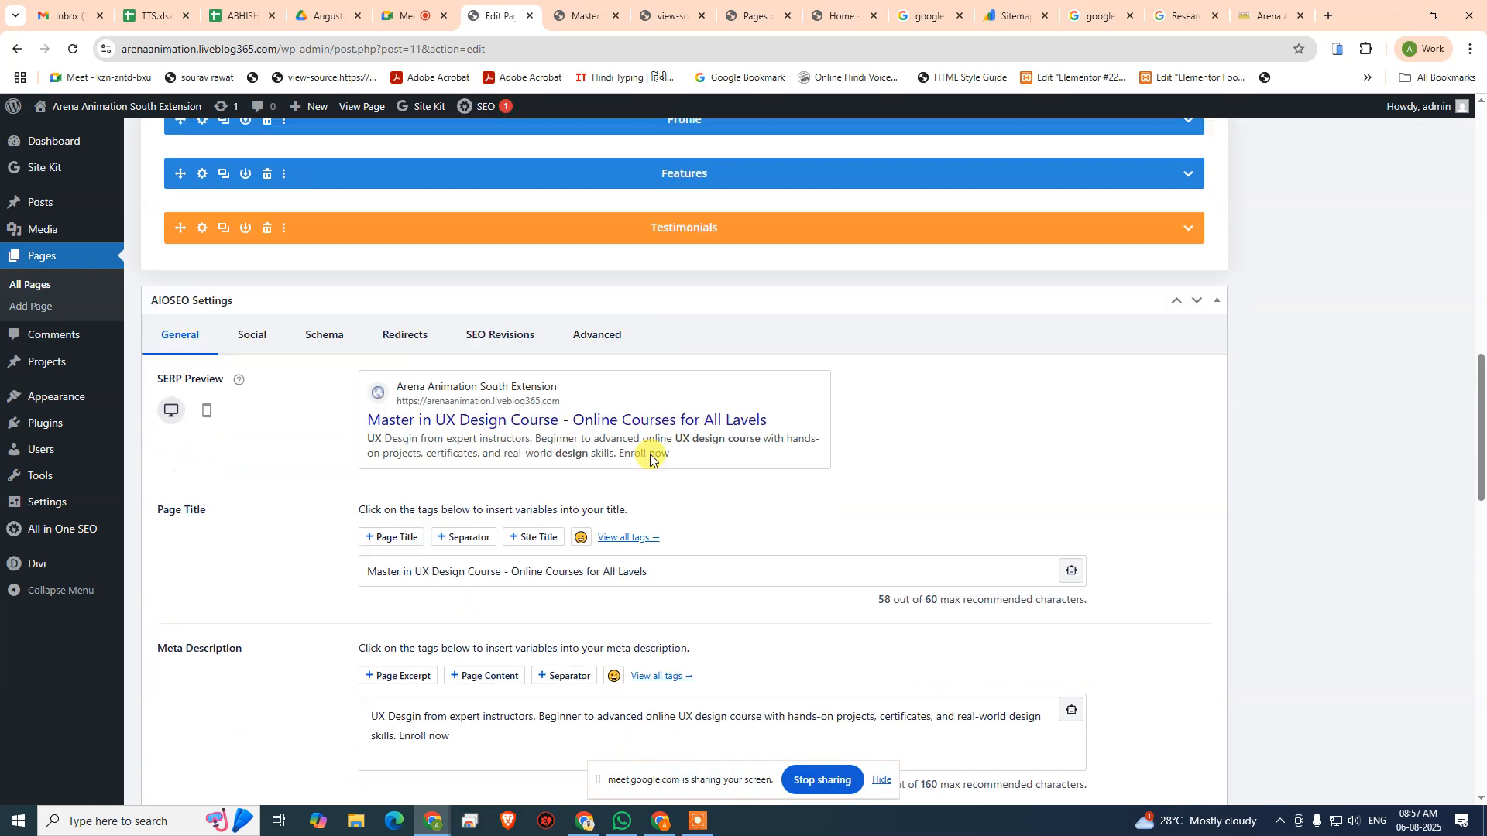
pyautogui.scroll(-15, 649, 454)
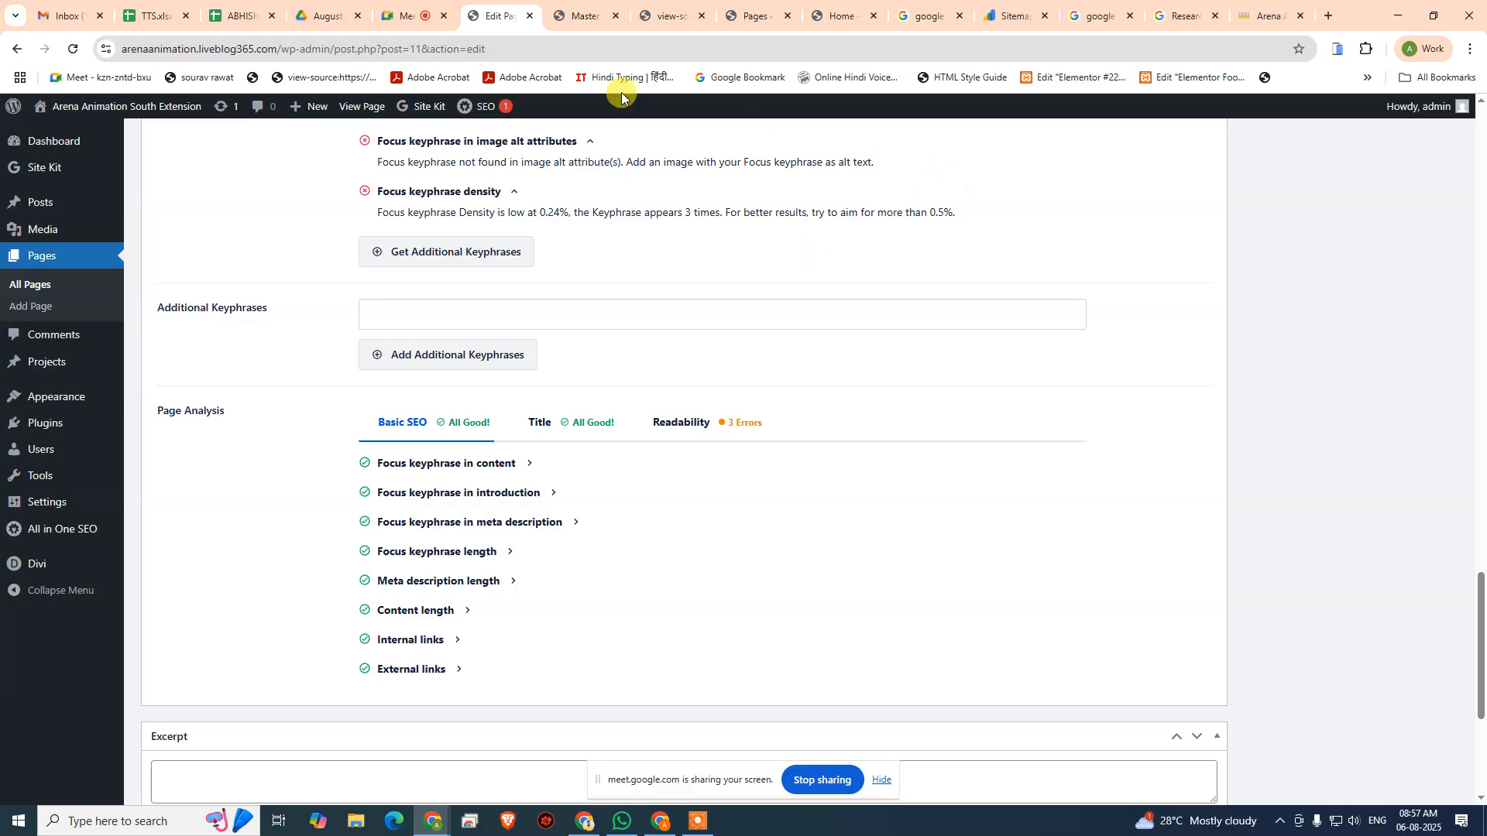
pyautogui.click(406, 17)
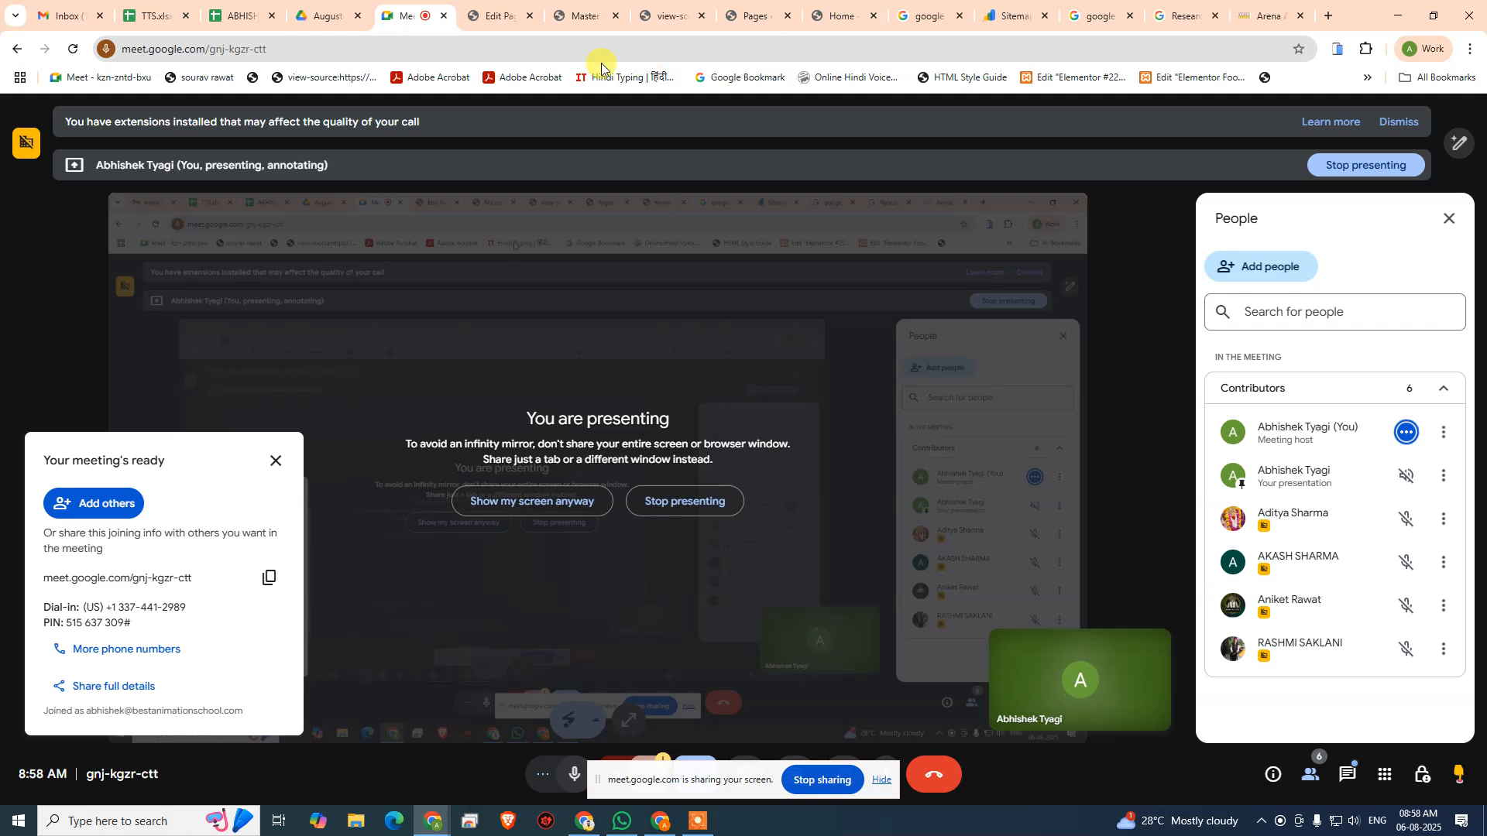
pyautogui.click(495, 15)
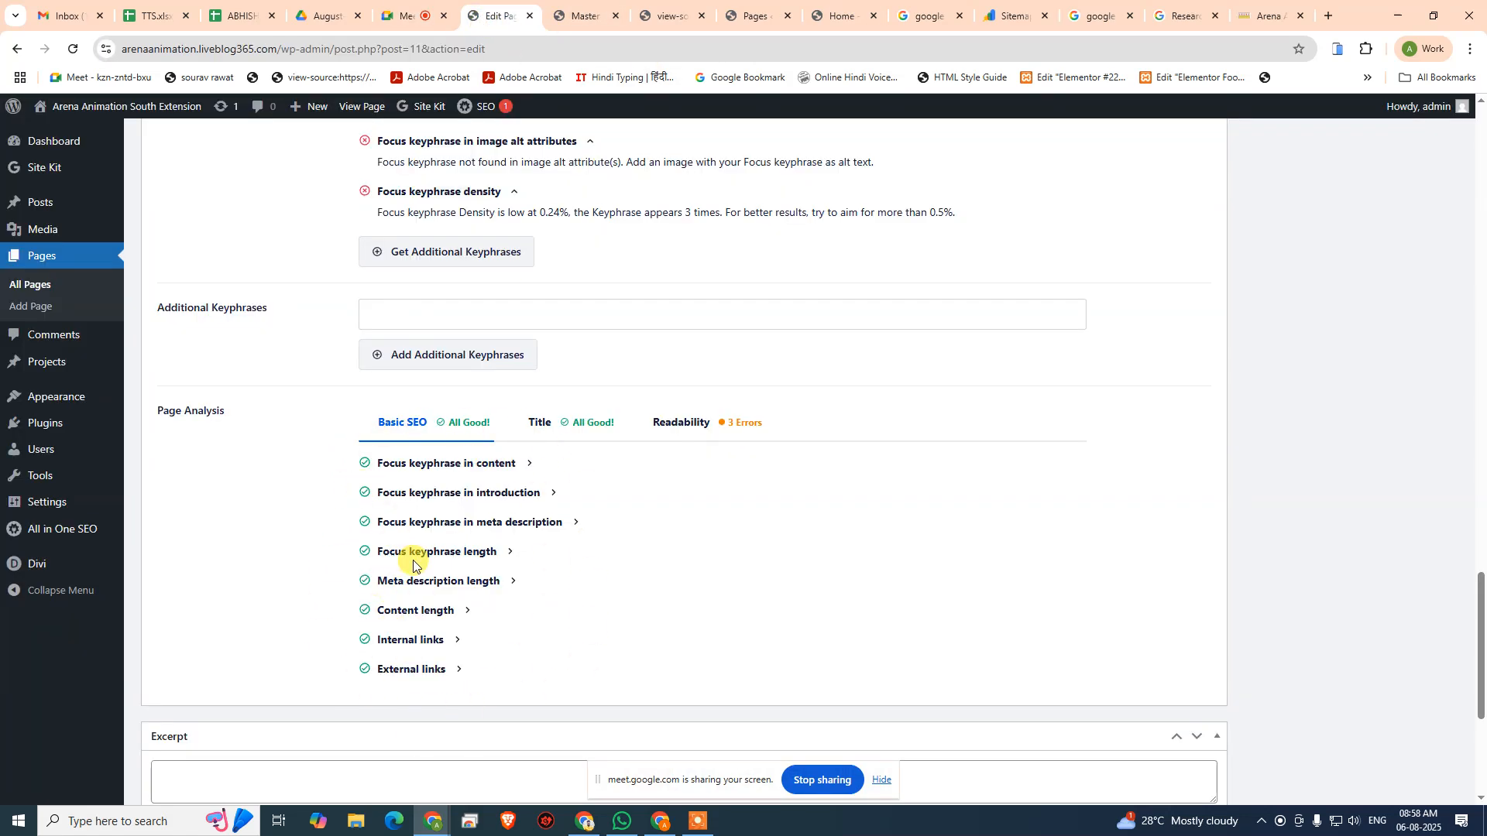
# - Review the Home page's Readability and Title analyses and its overall AIOSEO score
pyautogui.click(693, 435)
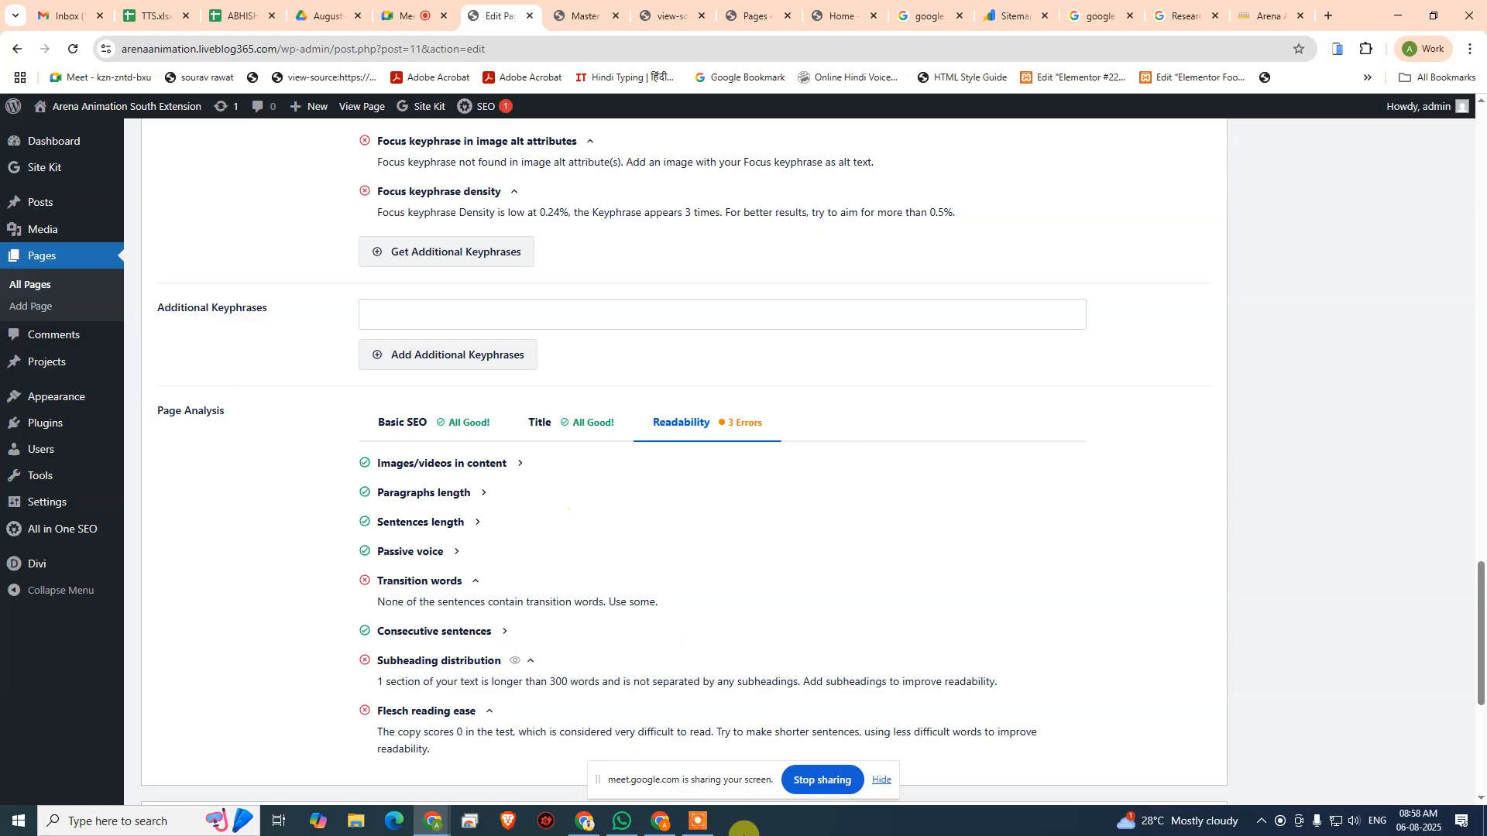
pyautogui.scroll(2, 623, 518)
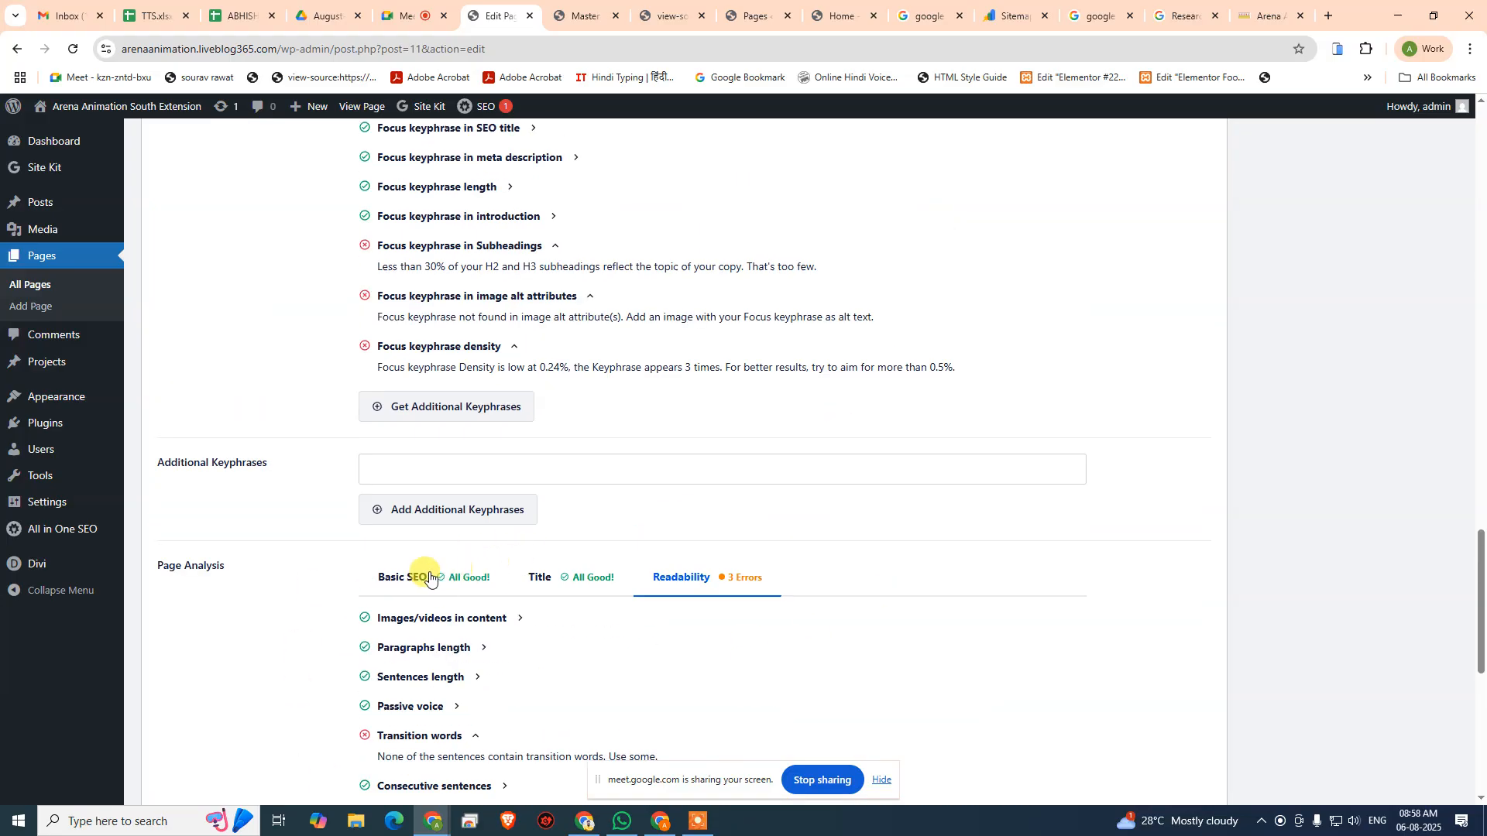
pyautogui.click(424, 575)
pyautogui.click(565, 586)
pyautogui.scroll(20, 1056, 448)
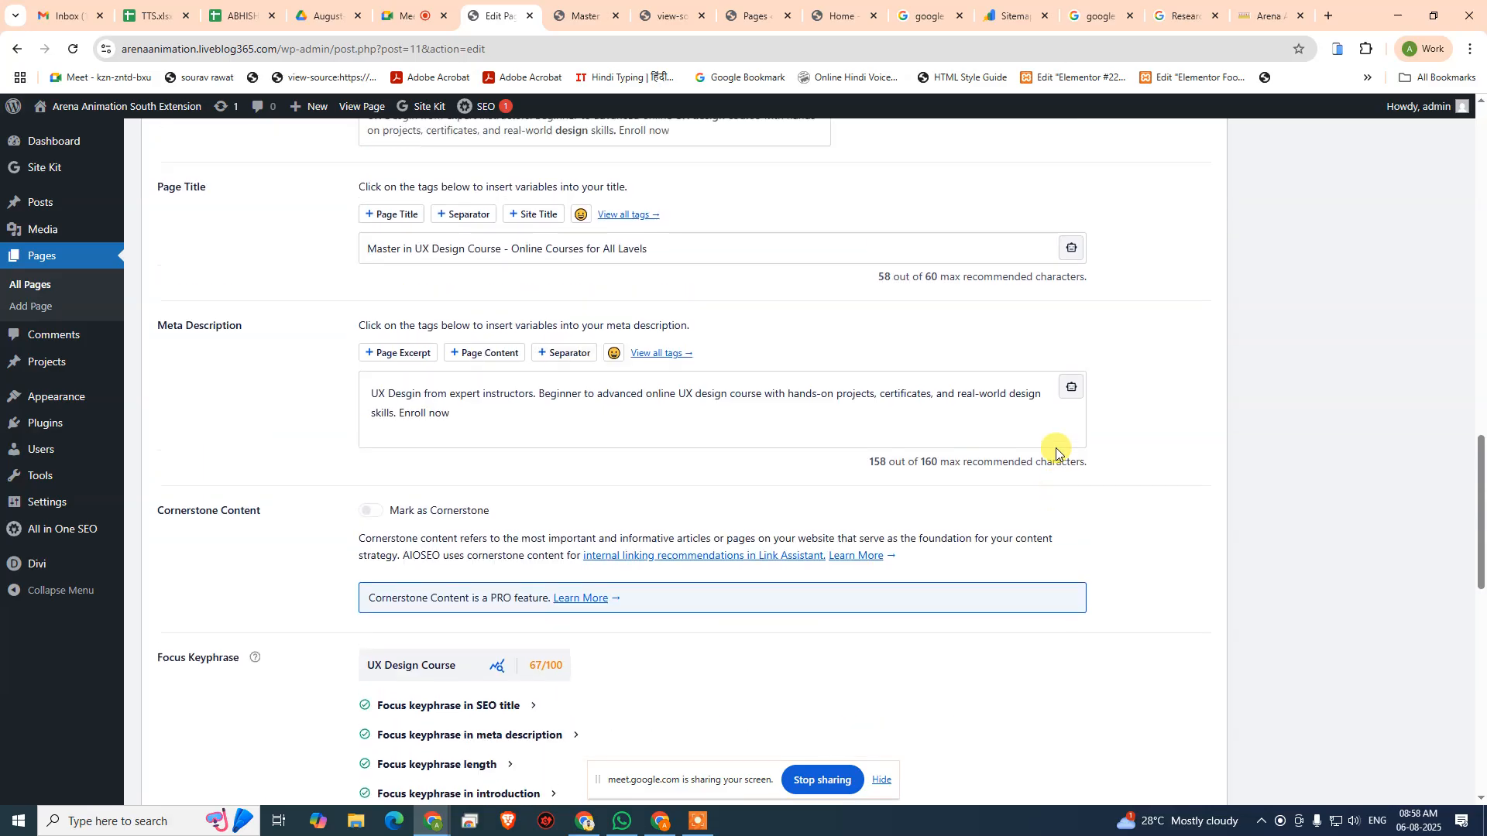
pyautogui.scroll(2, 1360, 449)
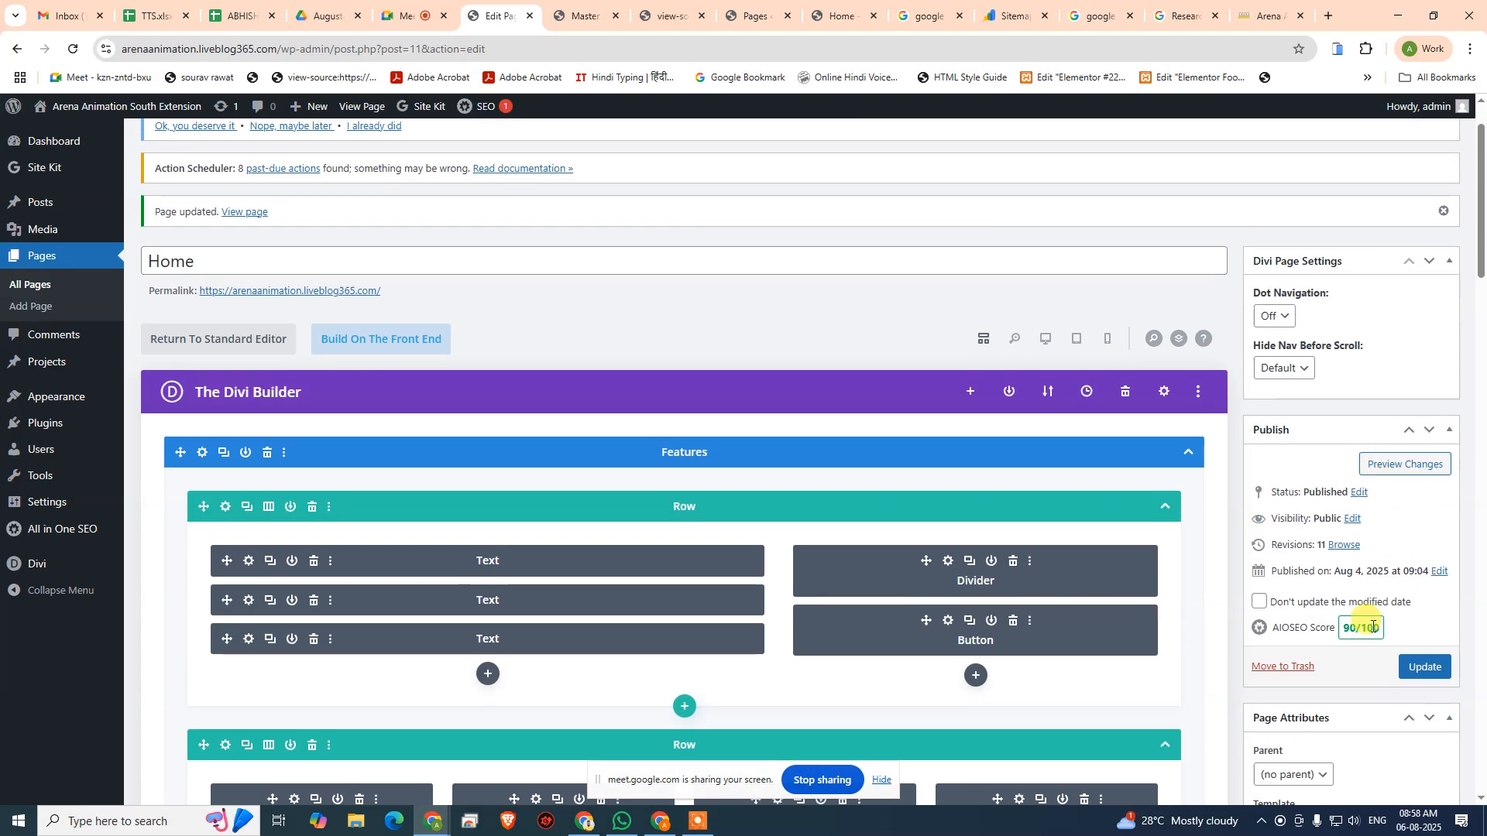
# - Examine the focus keyphrase checks for "UX Design Course" and the Title and Basic SEO results in Page Analysis
pyautogui.scroll(-2, 1373, 626)
pyautogui.scroll(-2, 1357, 642)
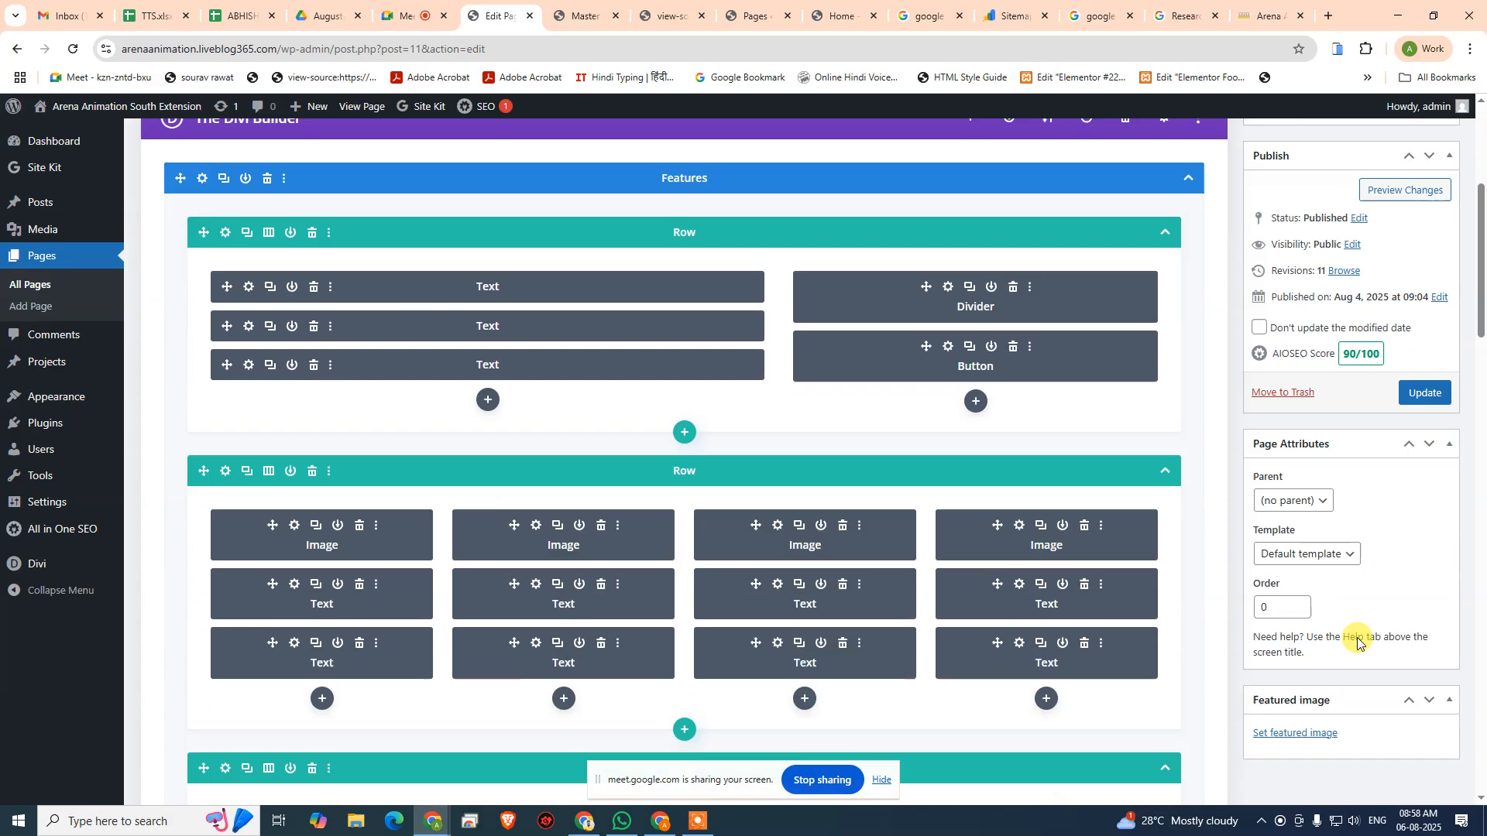
pyautogui.scroll(-20, 1358, 643)
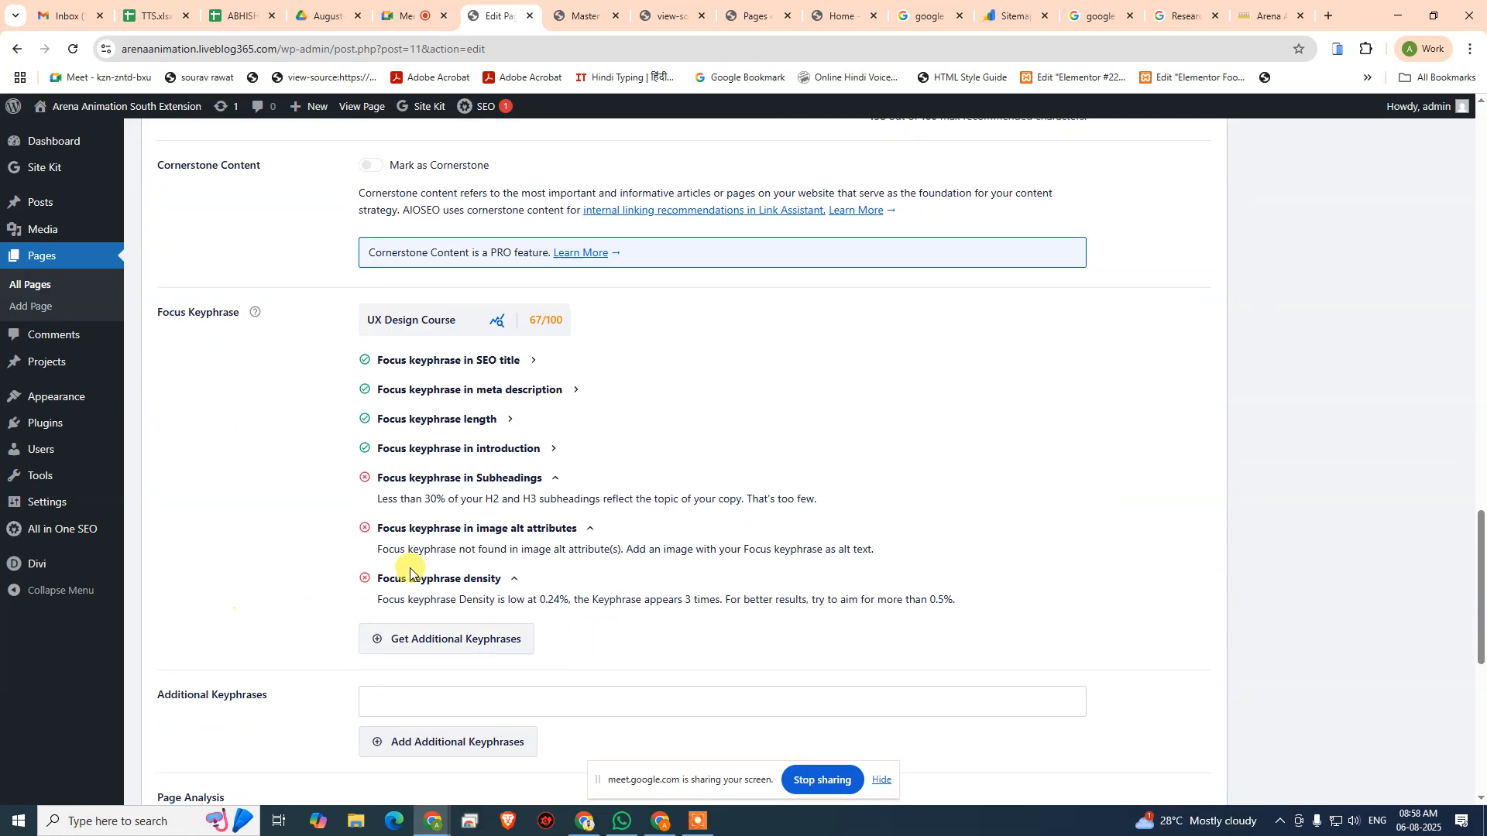
pyautogui.scroll(-5, 712, 697)
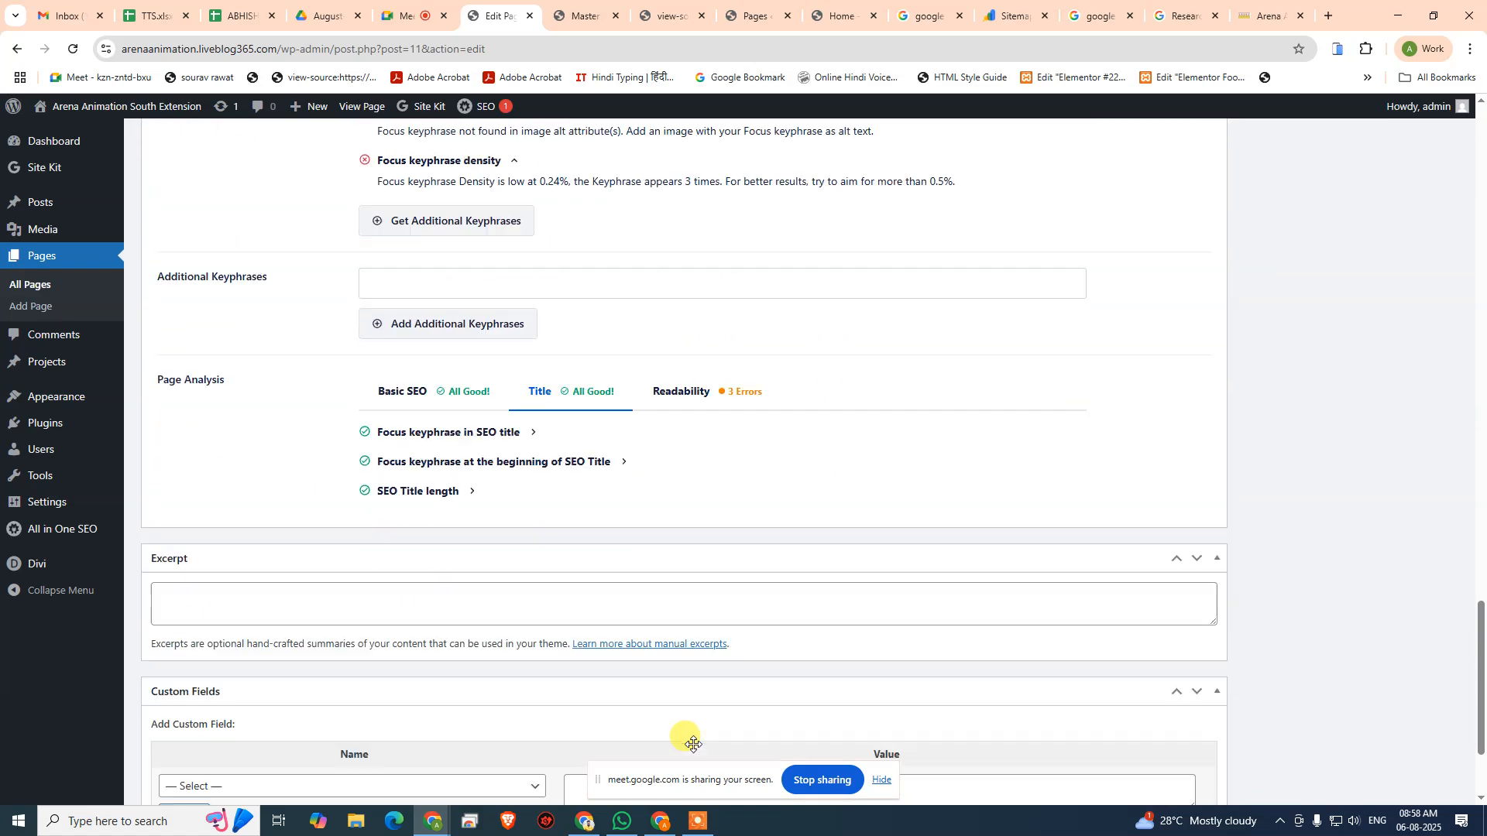
pyautogui.scroll(-2, 475, 674)
pyautogui.scroll(4, 542, 666)
pyautogui.scroll(-3, 581, 655)
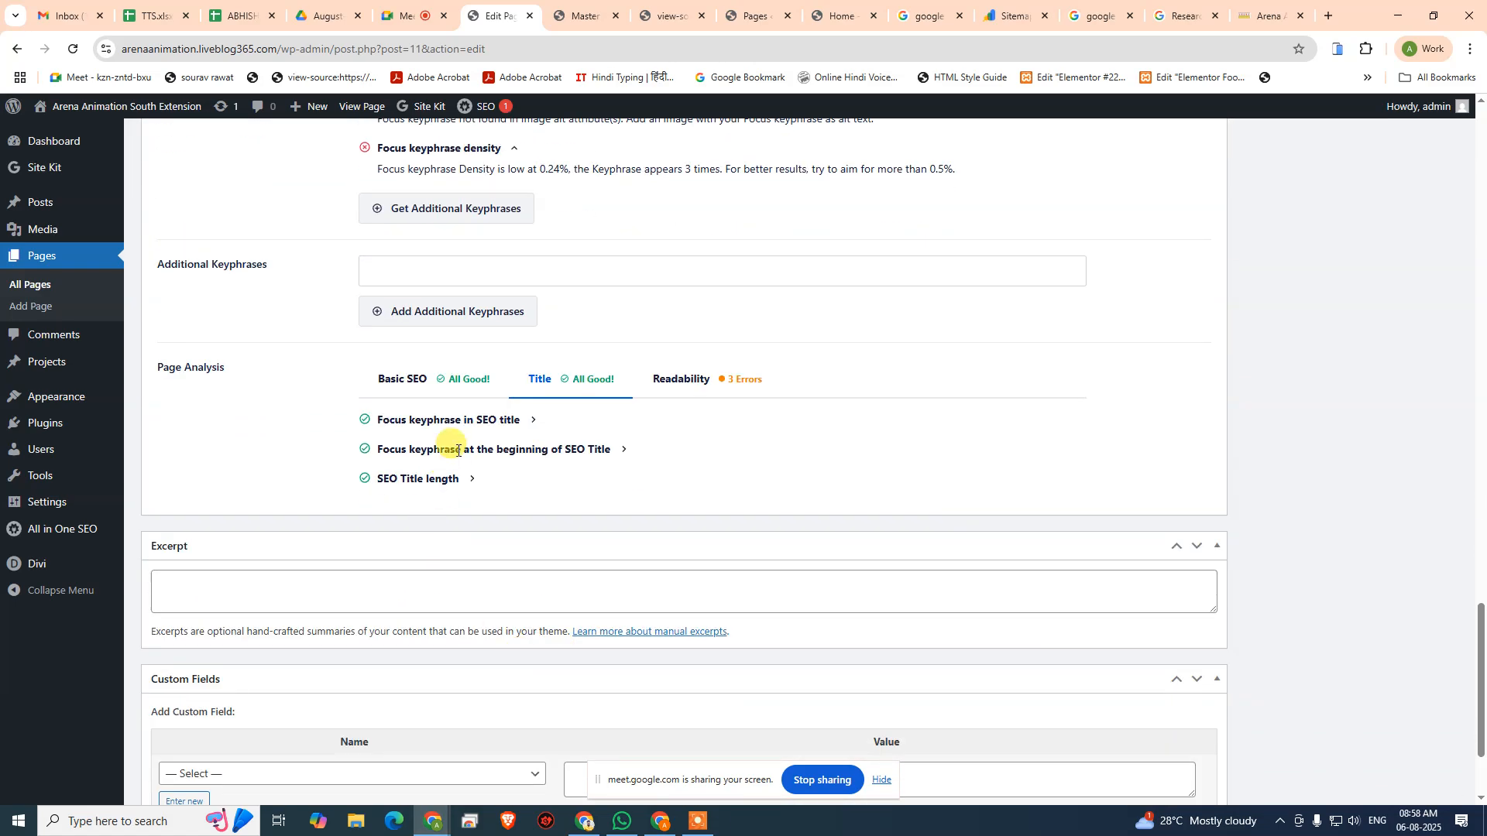
pyautogui.click(440, 376)
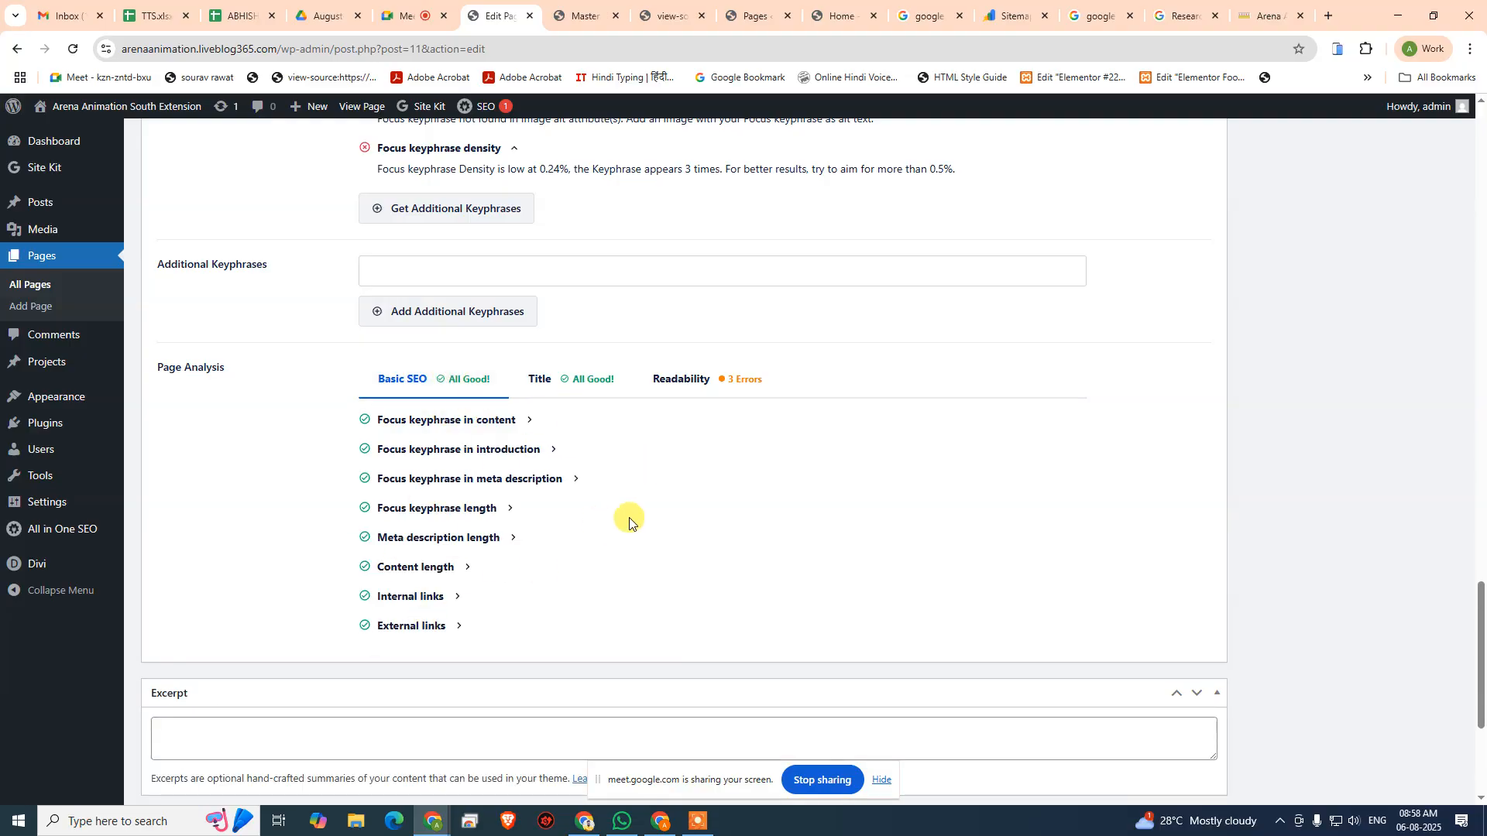
# - Switch to the Google Meet call showing the list of participants
pyautogui.click(405, 16)
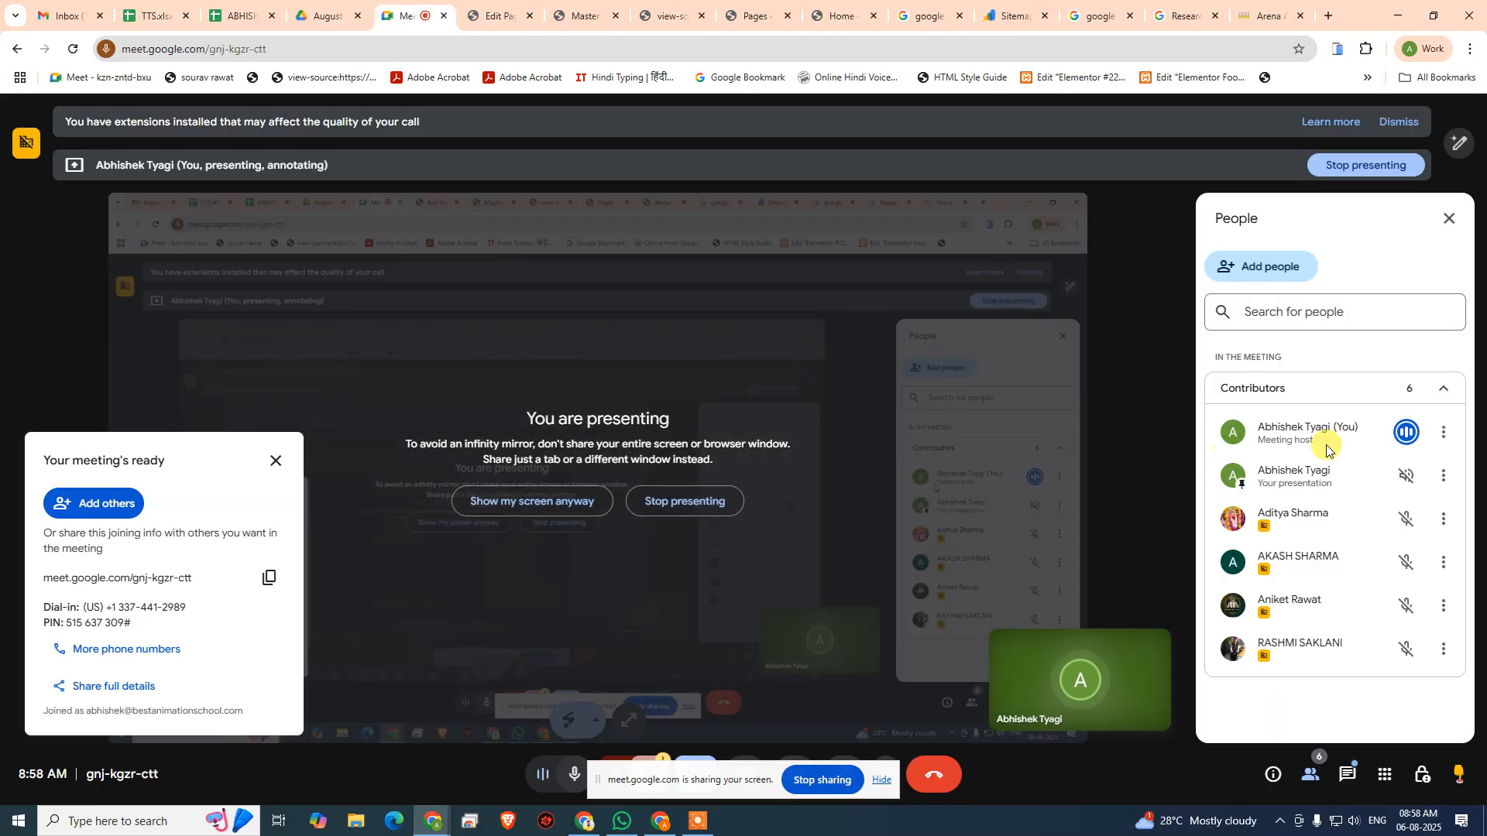